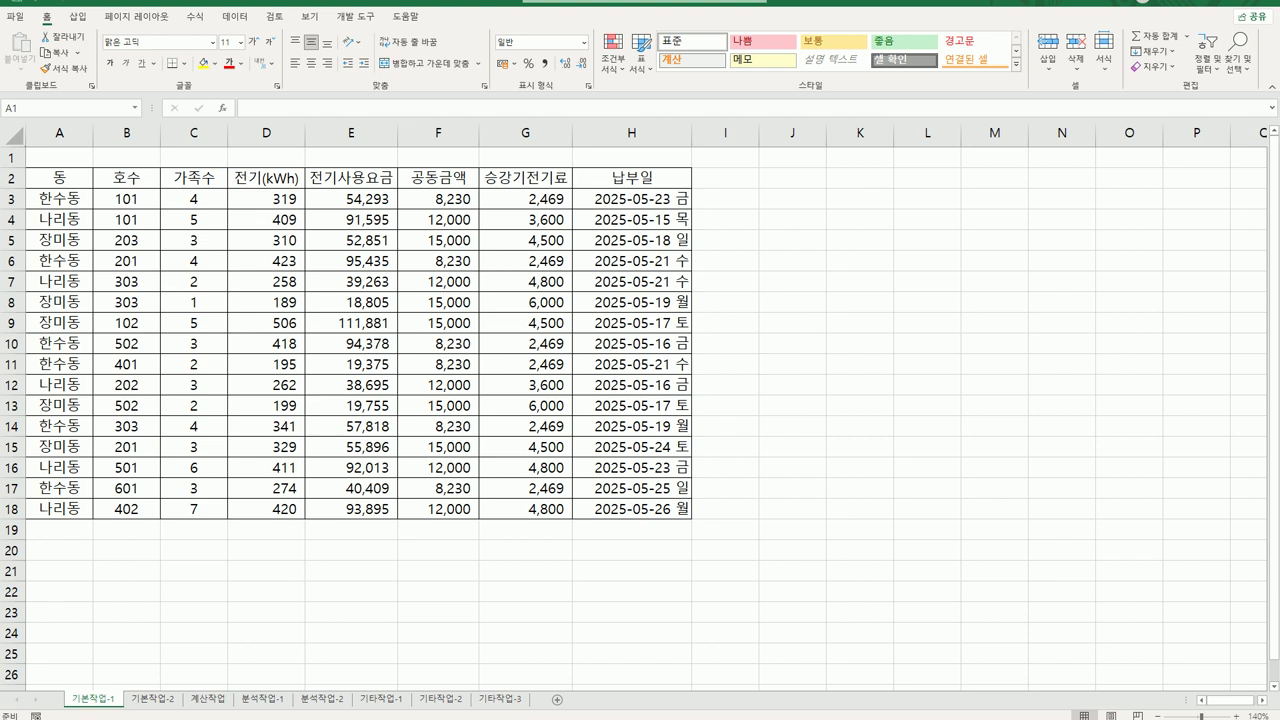
Step: Enter the criteria heading 조건 in cell J2
left_click(790, 182)
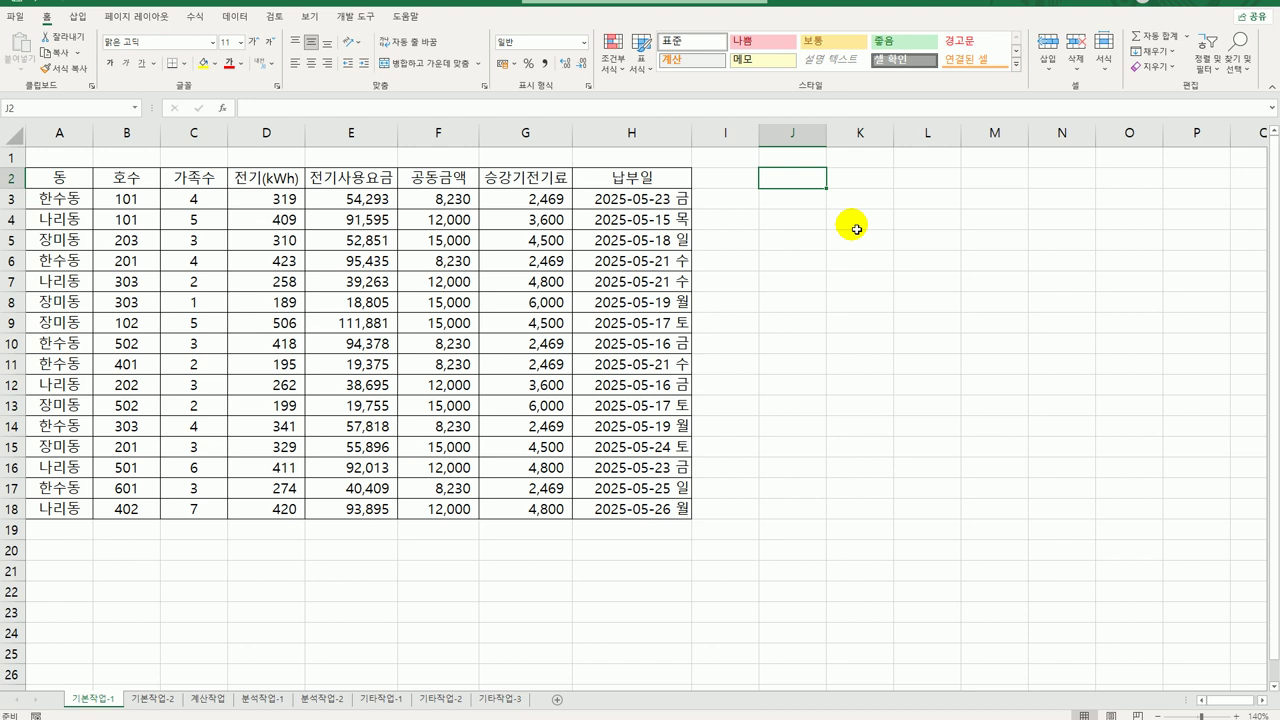
type("w")
key("BackSpace")
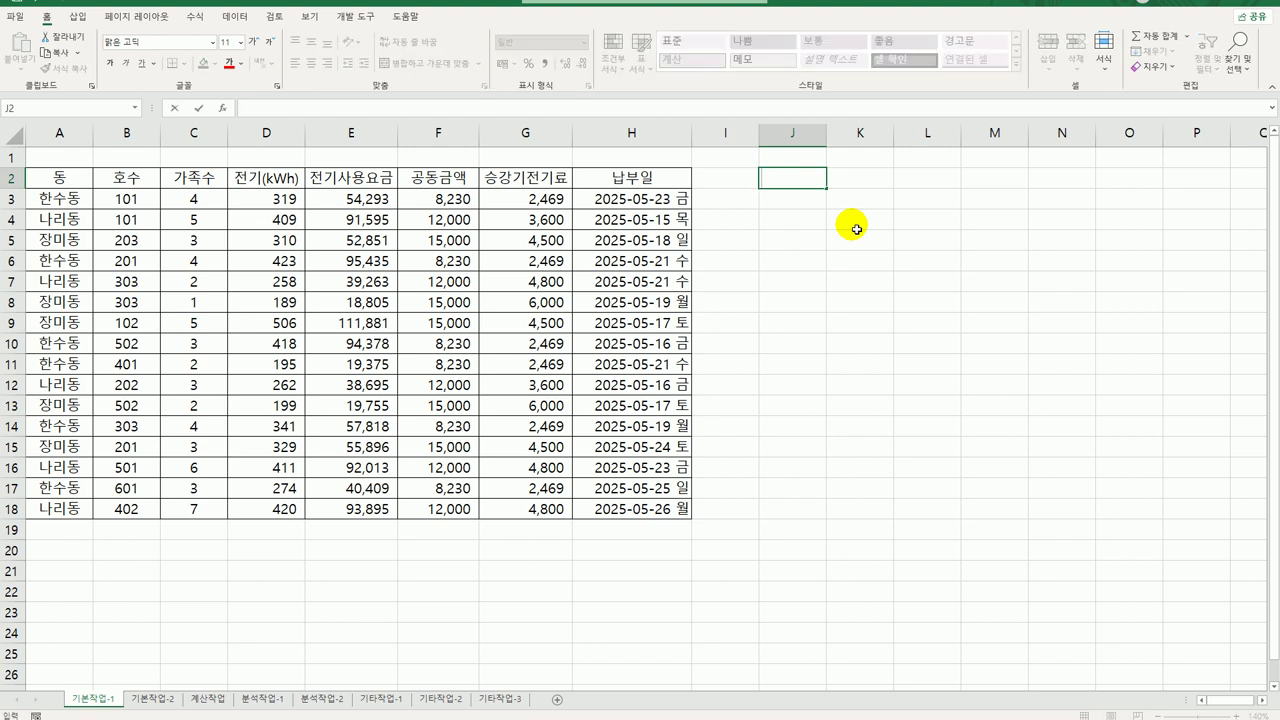
type("조건")
key("Return")
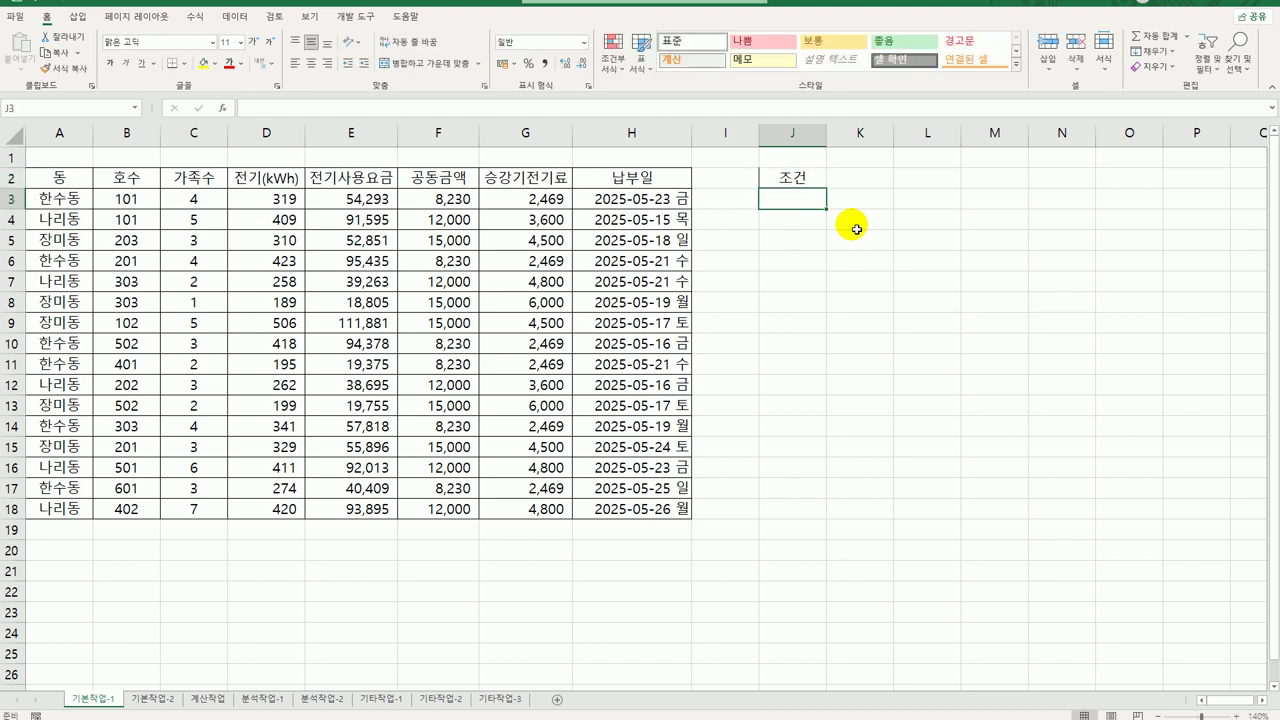
Step: Enter the criteria formula =AND(A3="나리동",ISODD(C3)) in cell J3
type("=")
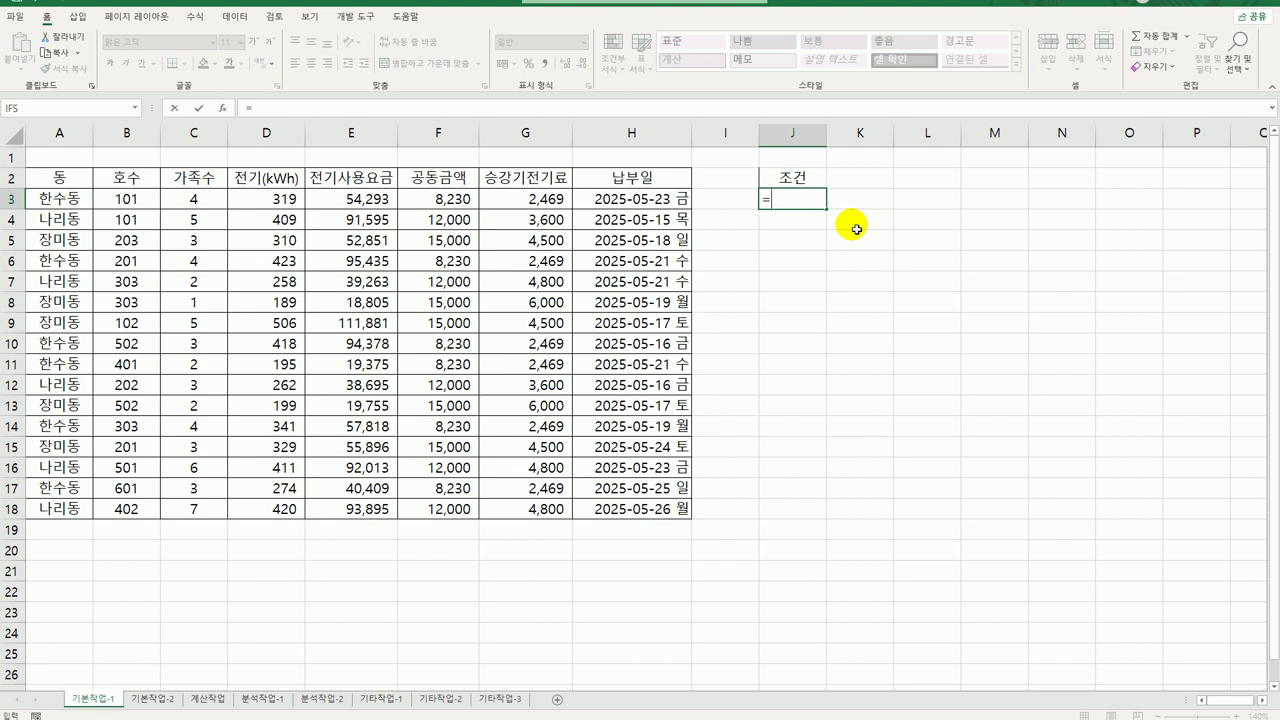
type("and(")
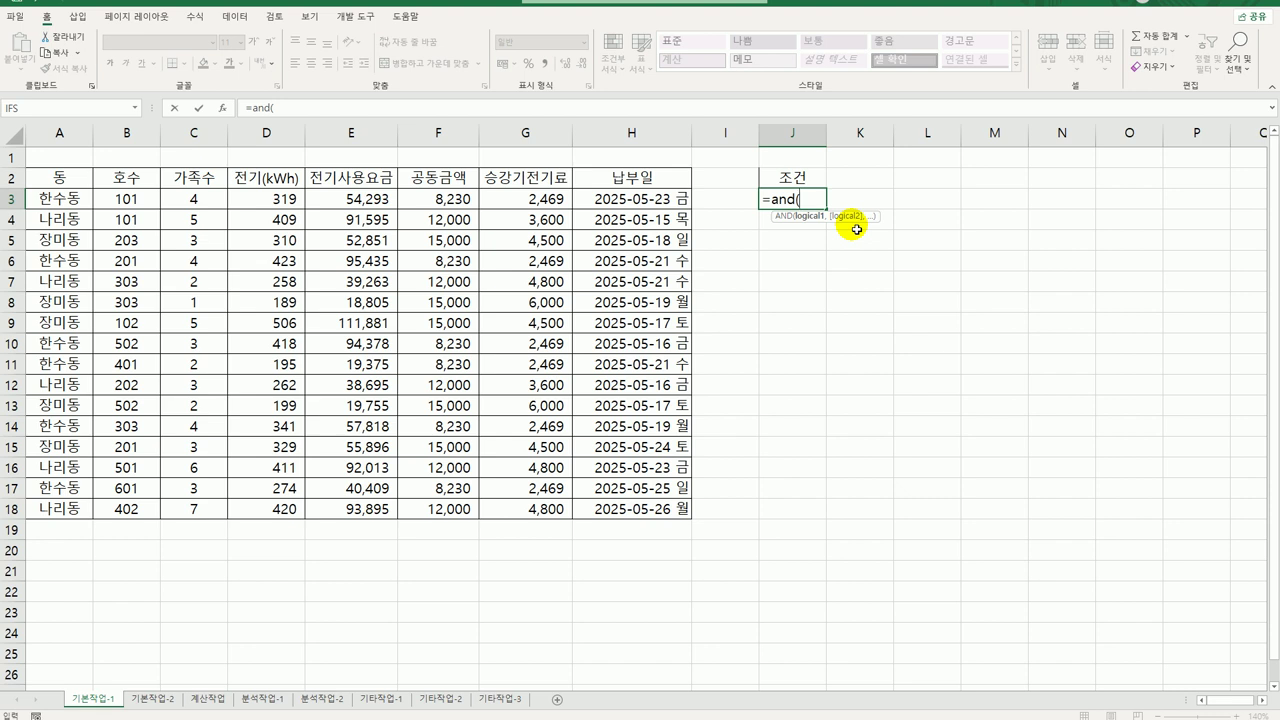
left_click(76, 204)
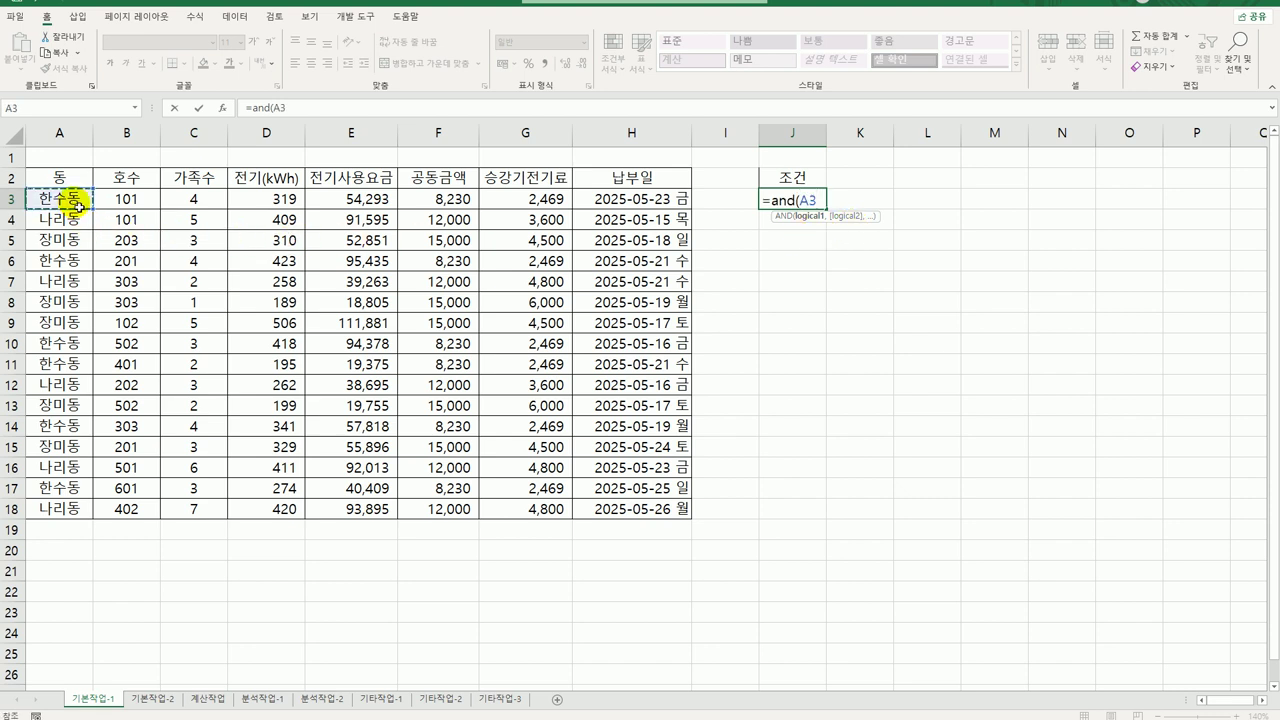
type("=")
type("\"나리동\"")
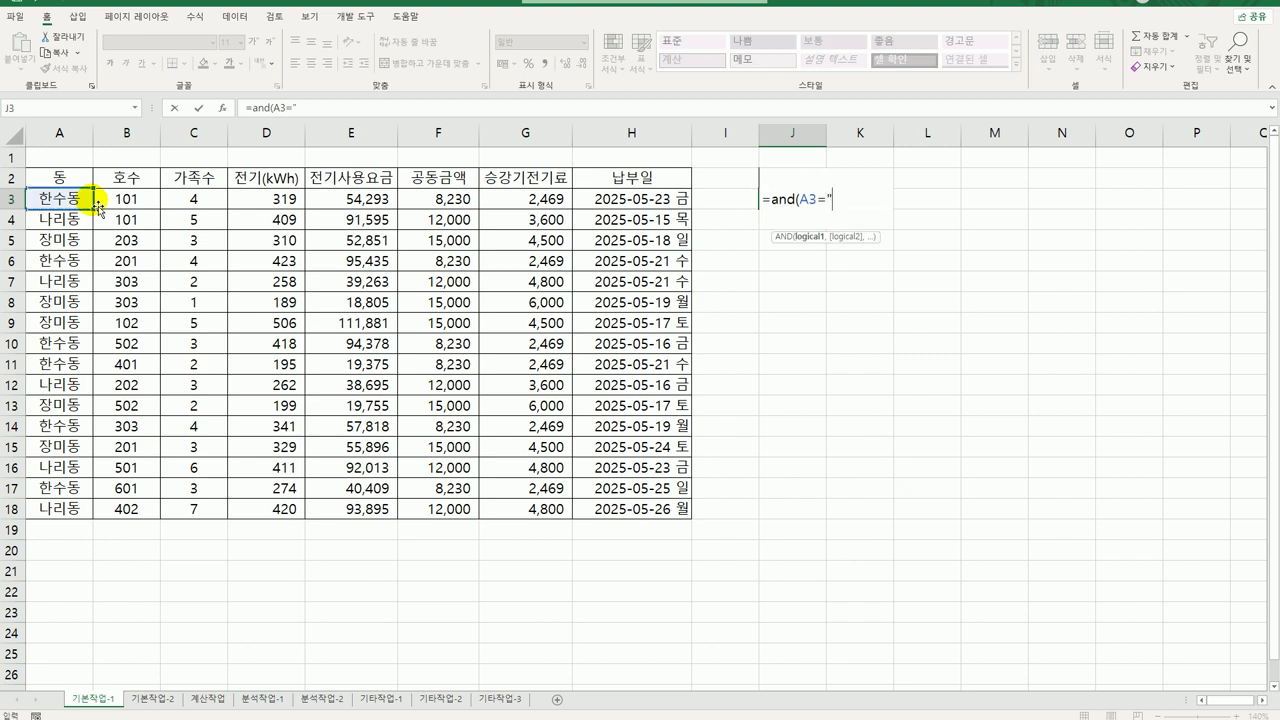
type(",")
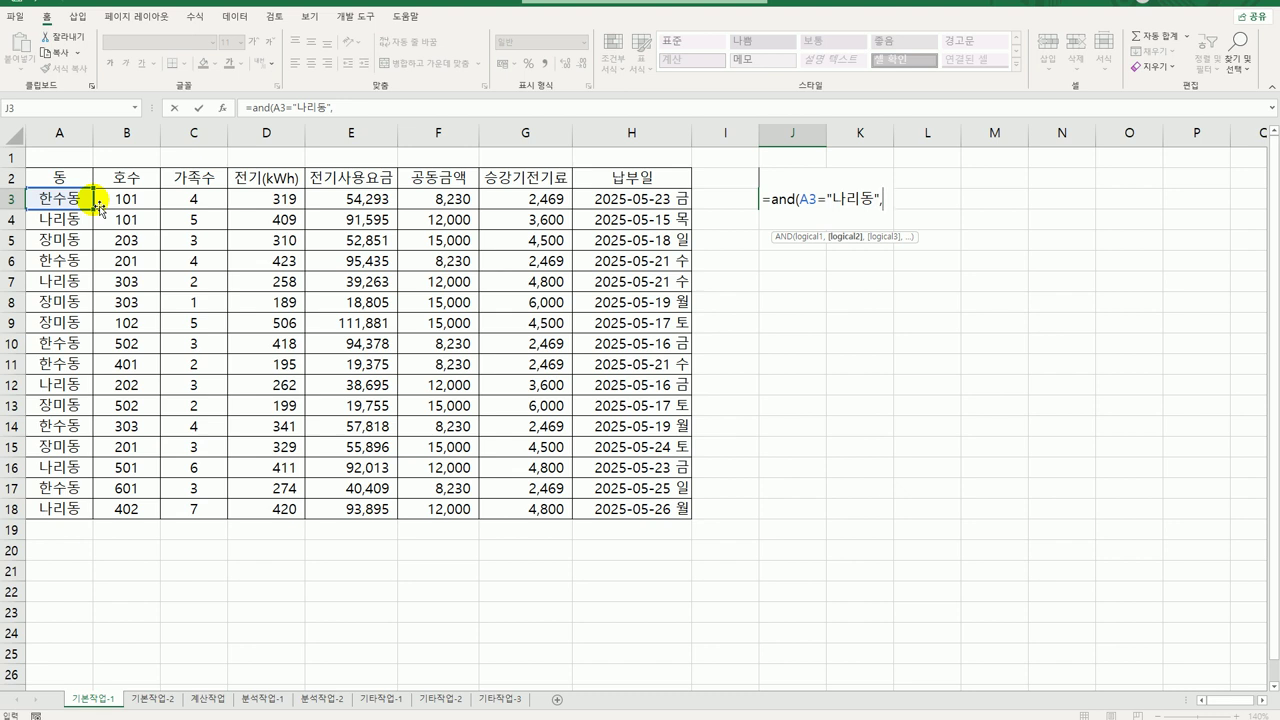
type("is")
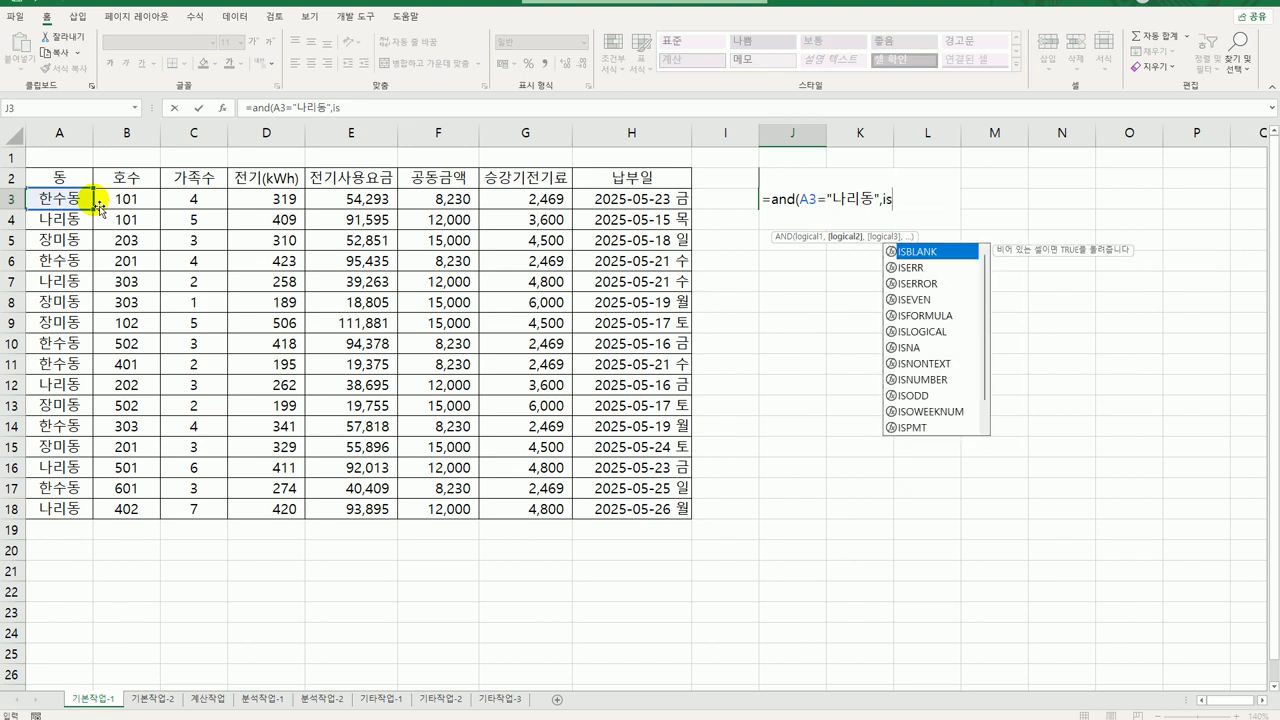
type("odd")
key("Tab")
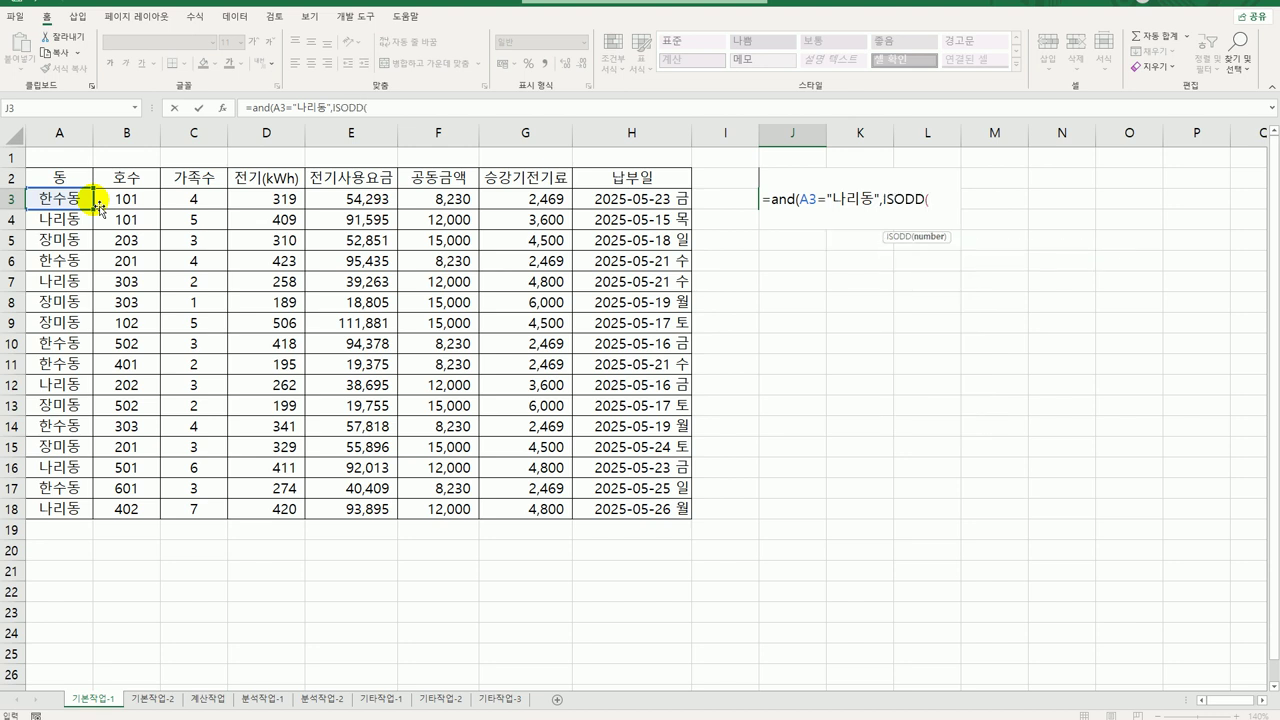
left_click(197, 201)
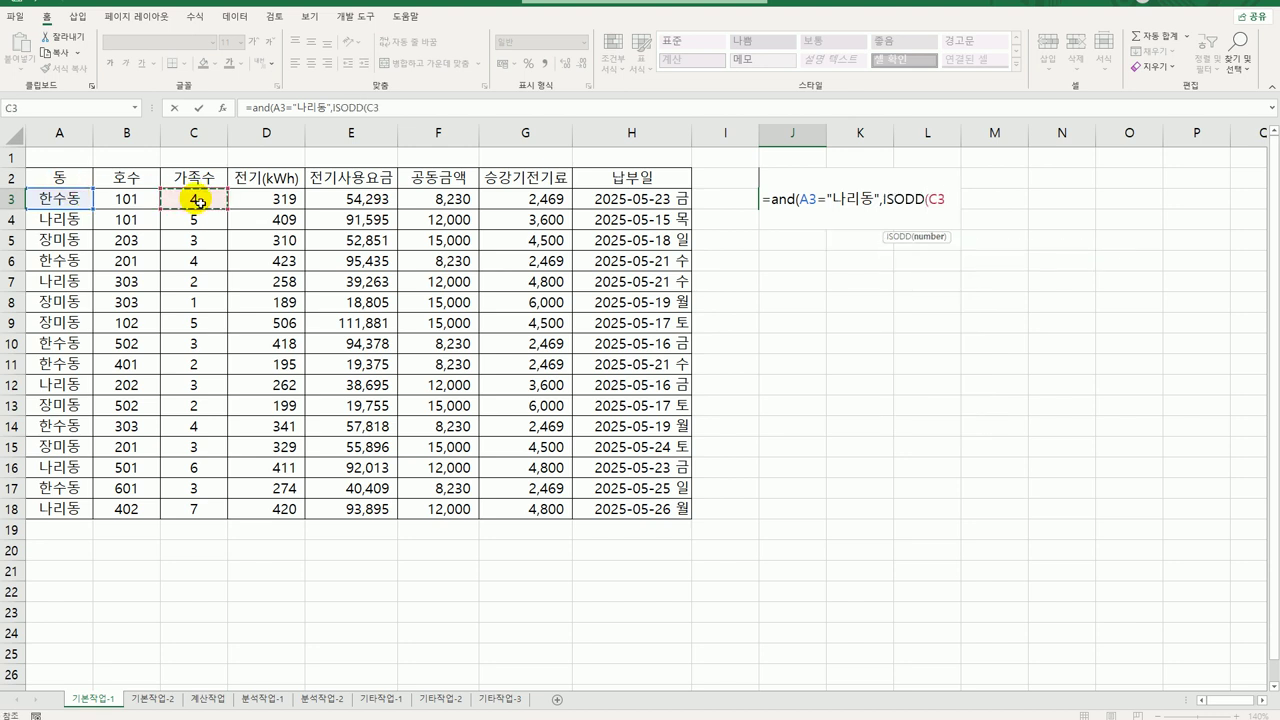
type(")")
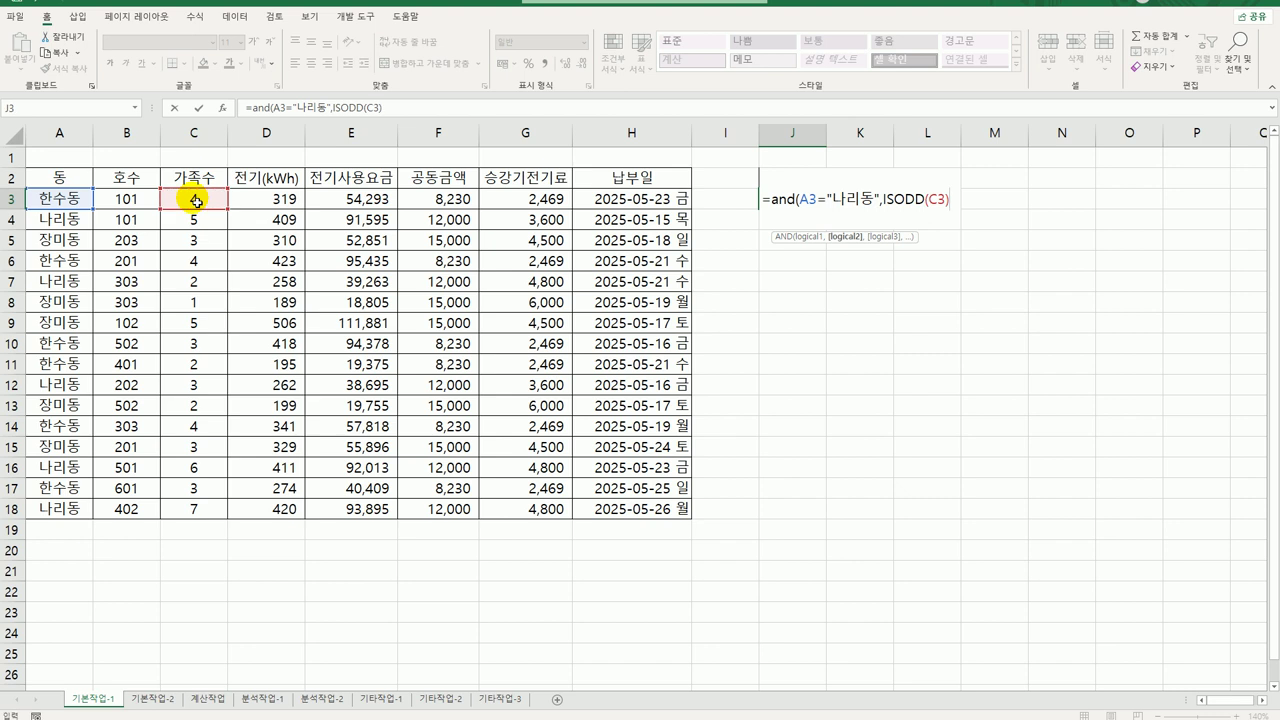
type(")")
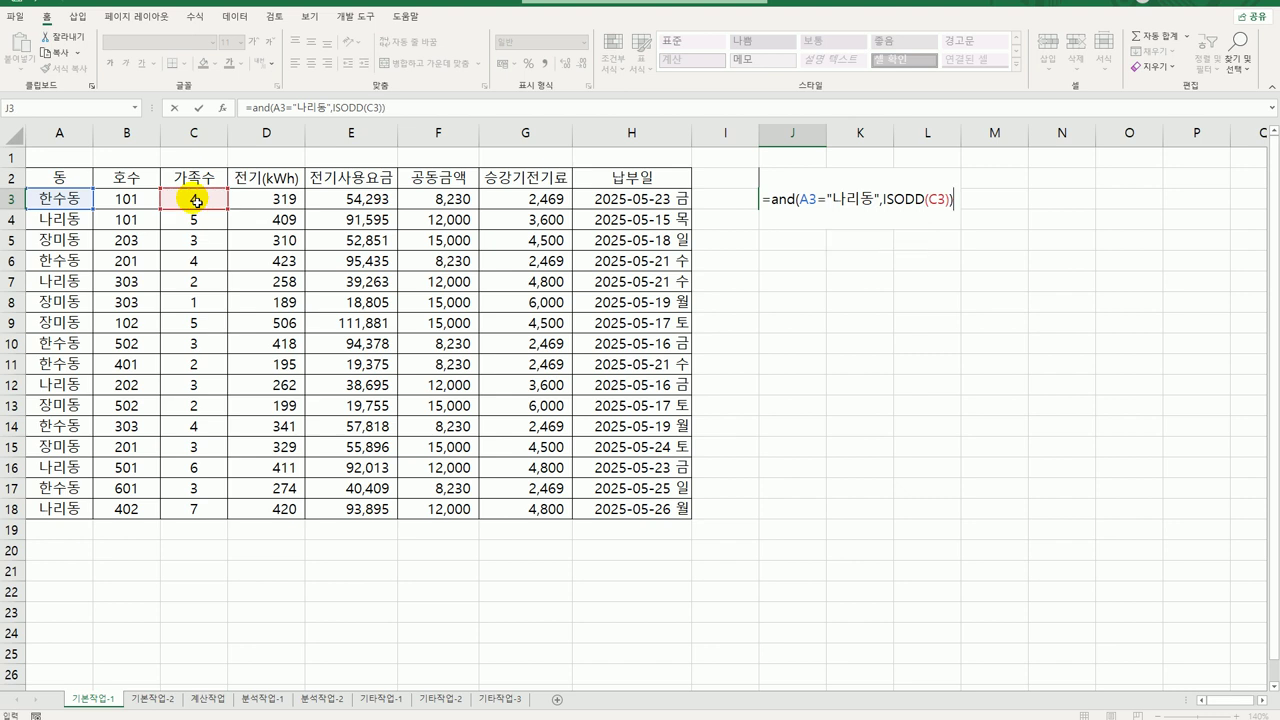
key("Return")
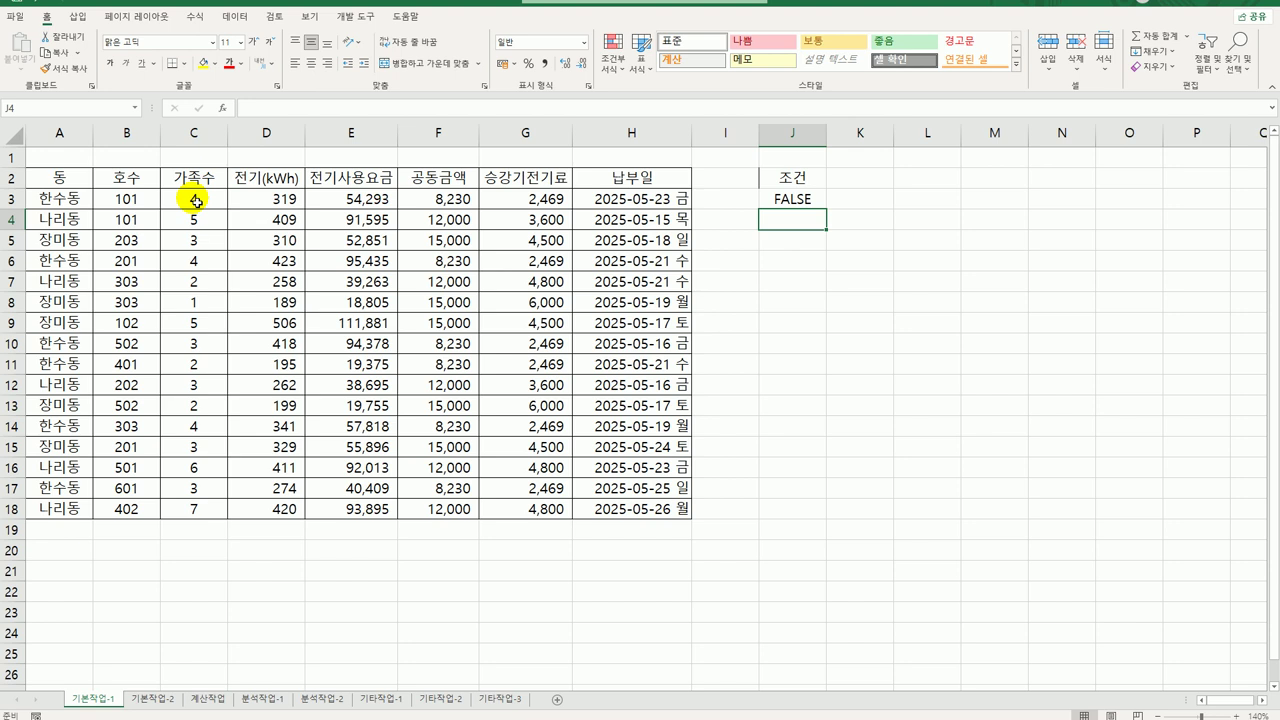
Step: Copy the headings 동, 호수, 가족수 and 전기(kWh) from A2:D2 to the output row starting at J5
left_click_drag(57, 181, 250, 189)
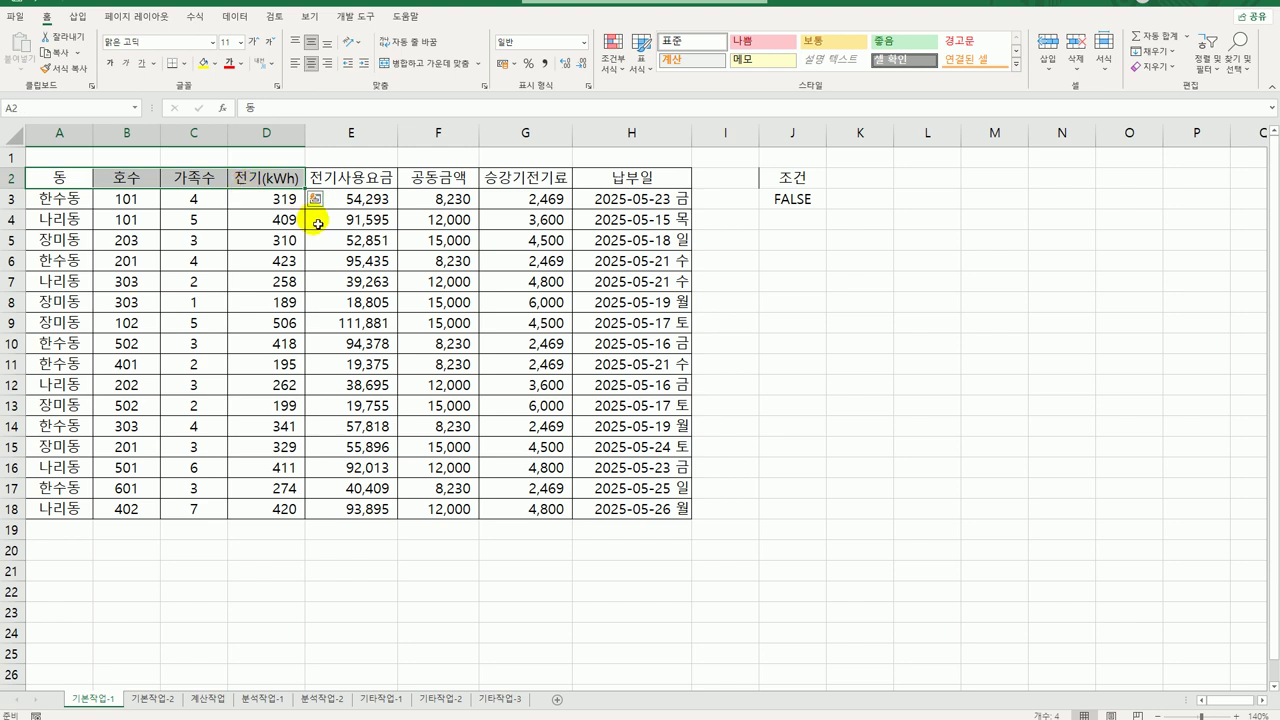
key("ctrl+c")
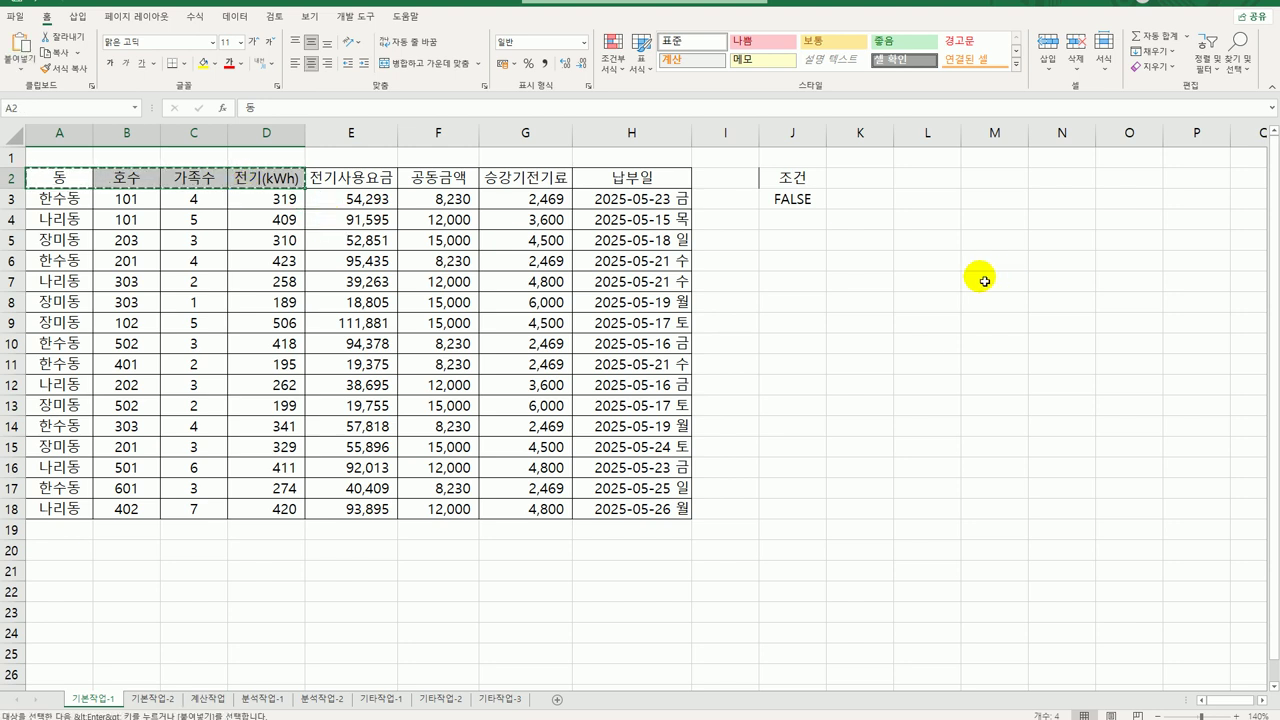
left_click(808, 264)
left_click(808, 243)
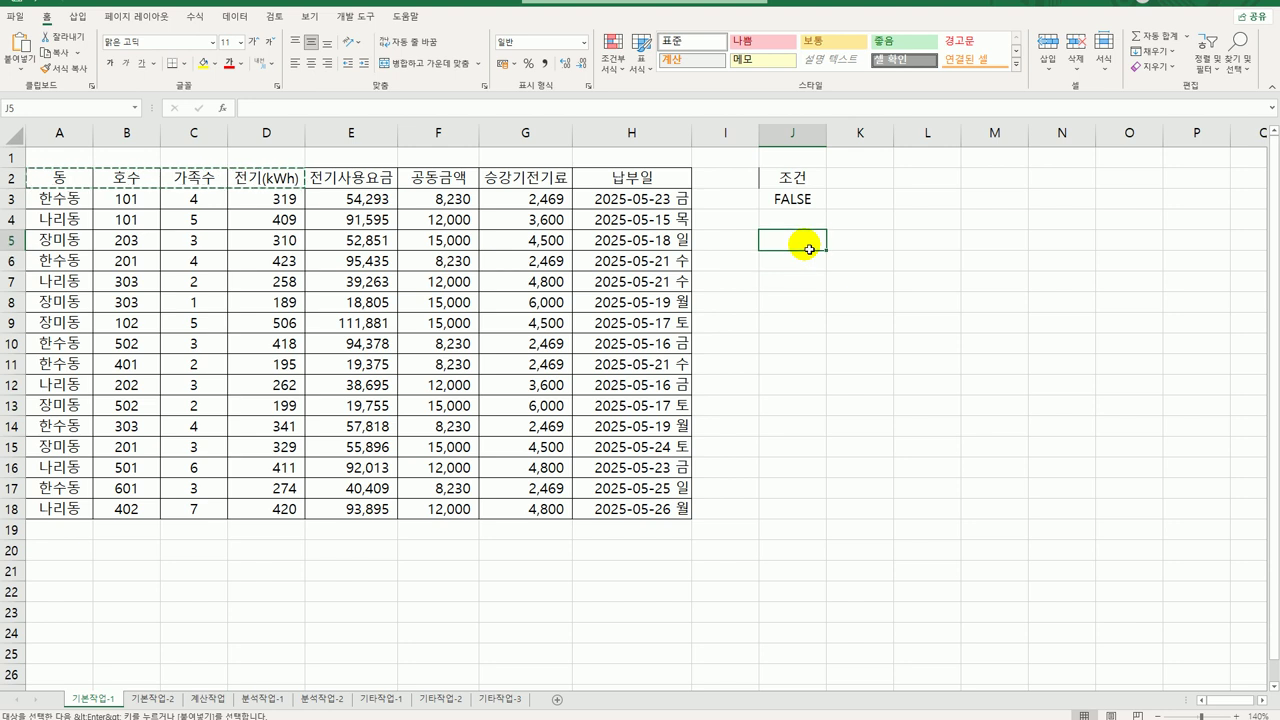
key("ctrl+v")
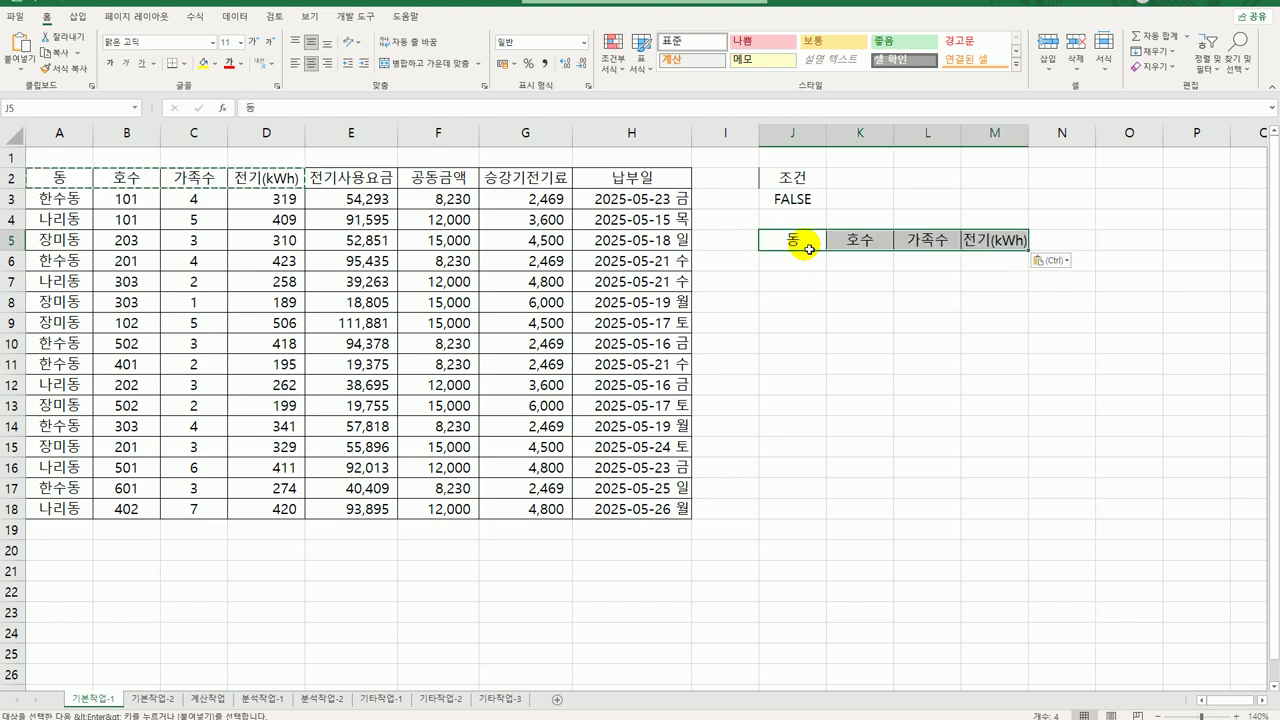
Step: Start an Advanced Filter on the table A2:H18 with J2:J3 as the criteria range
left_click_drag(792, 178, 792, 199)
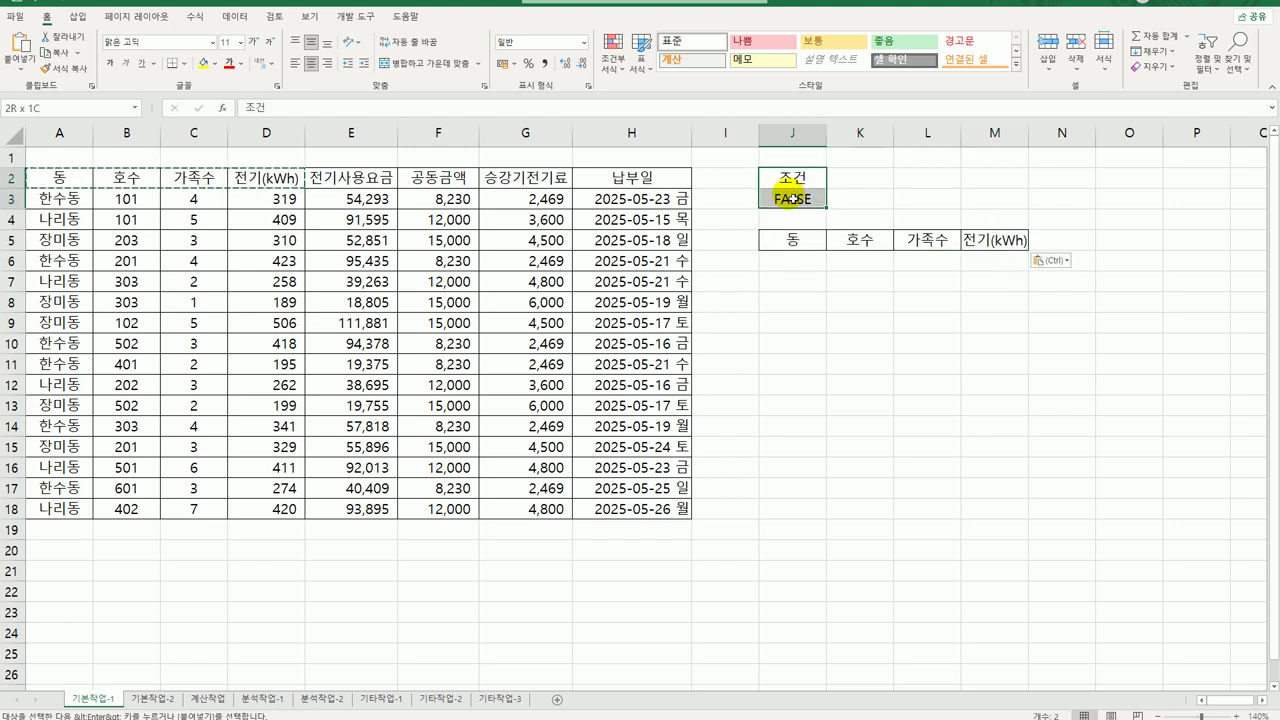
left_click_drag(793, 243, 995, 245)
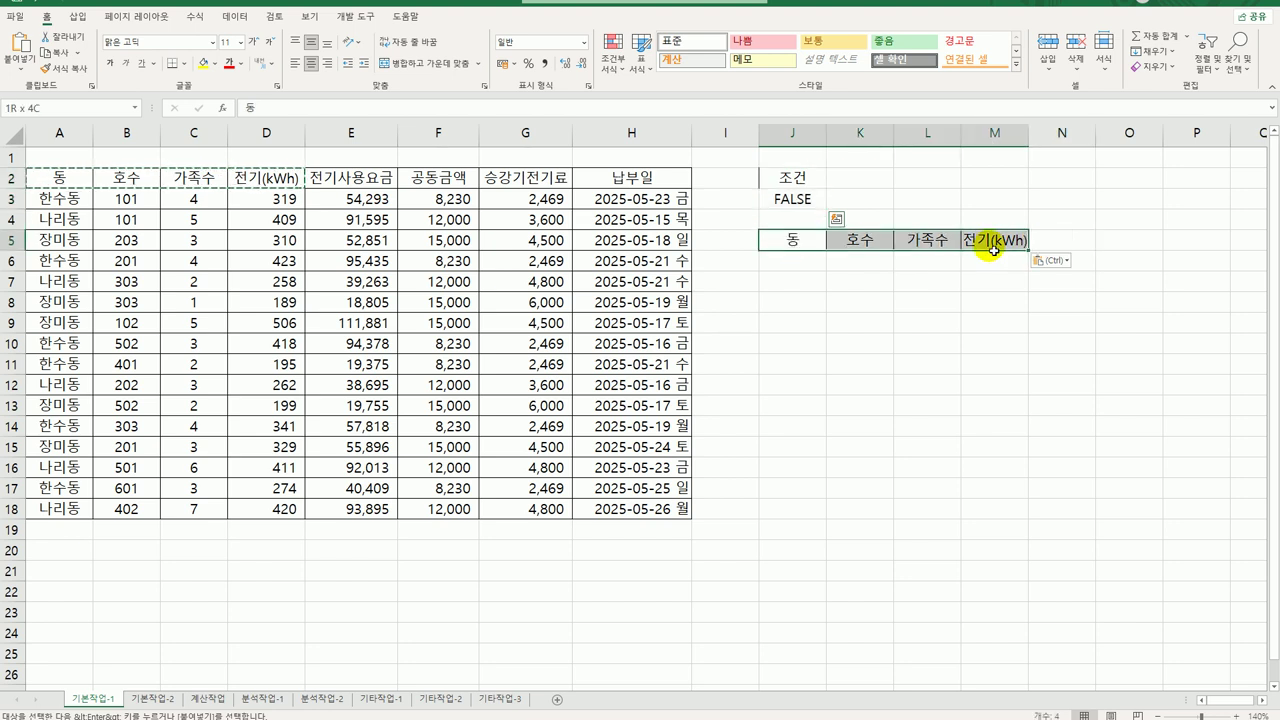
left_click(493, 267)
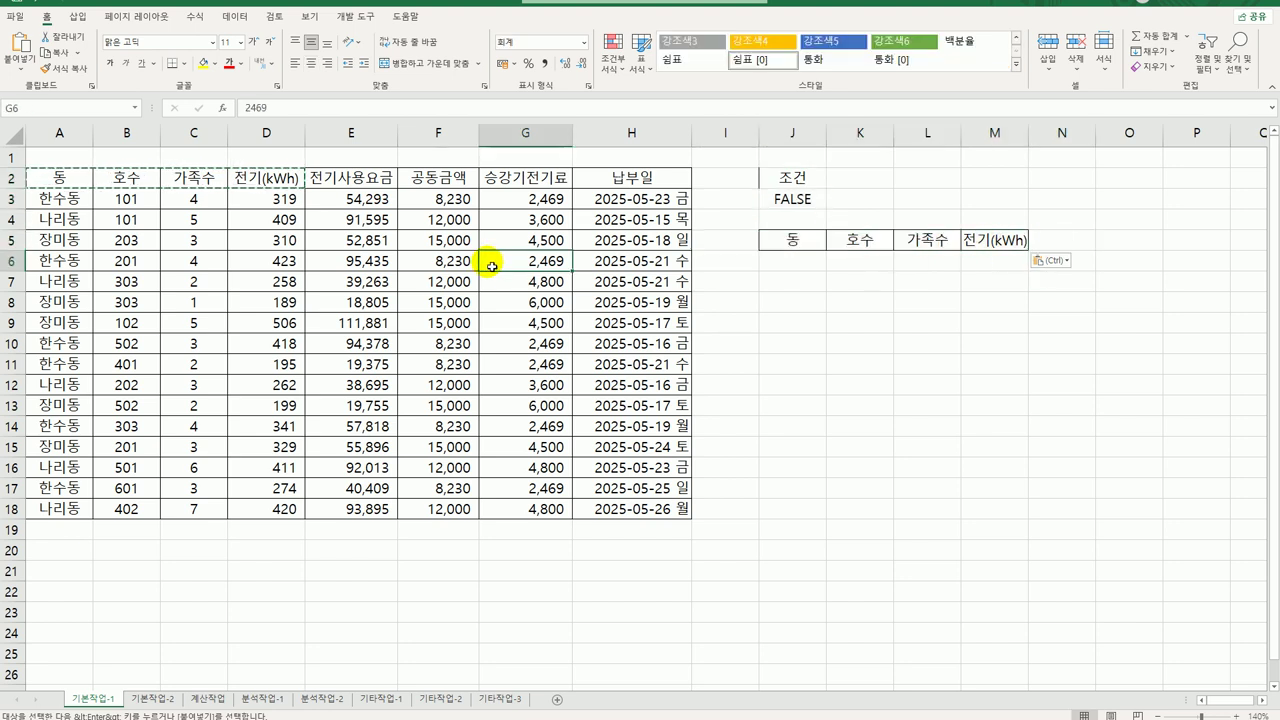
left_click(235, 16)
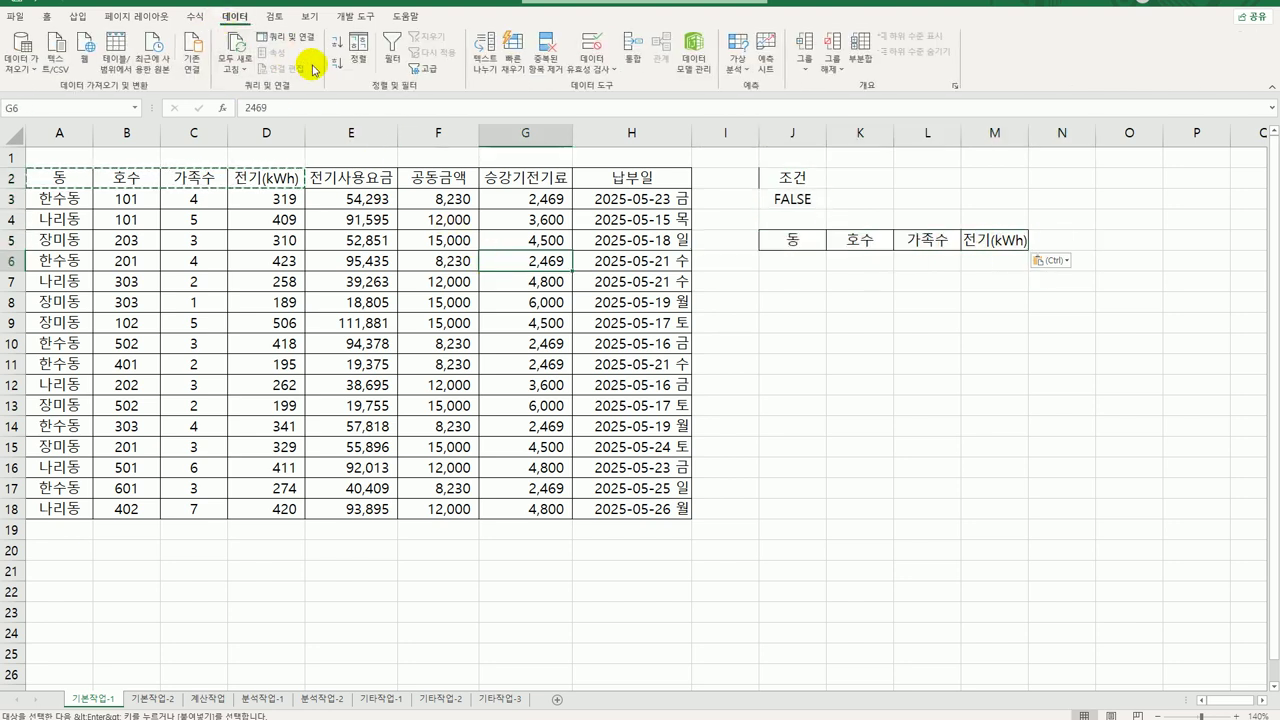
left_click(418, 66)
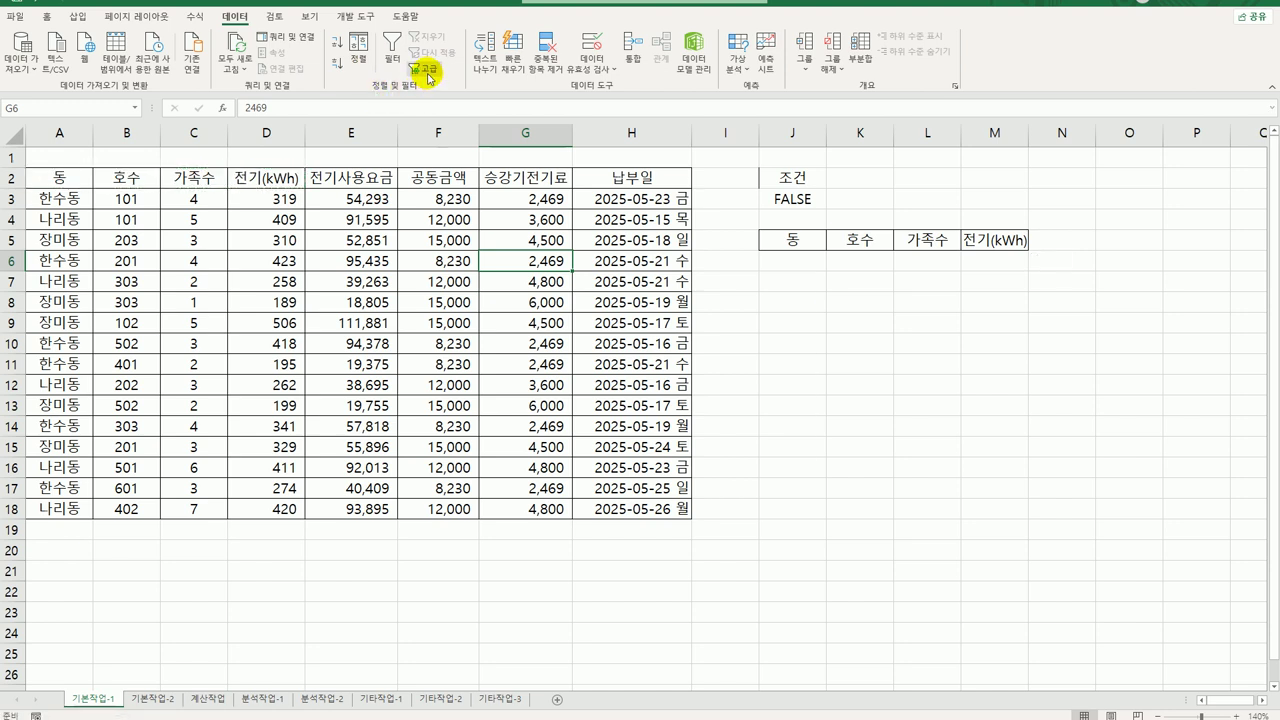
left_click_drag(726, 293, 796, 297)
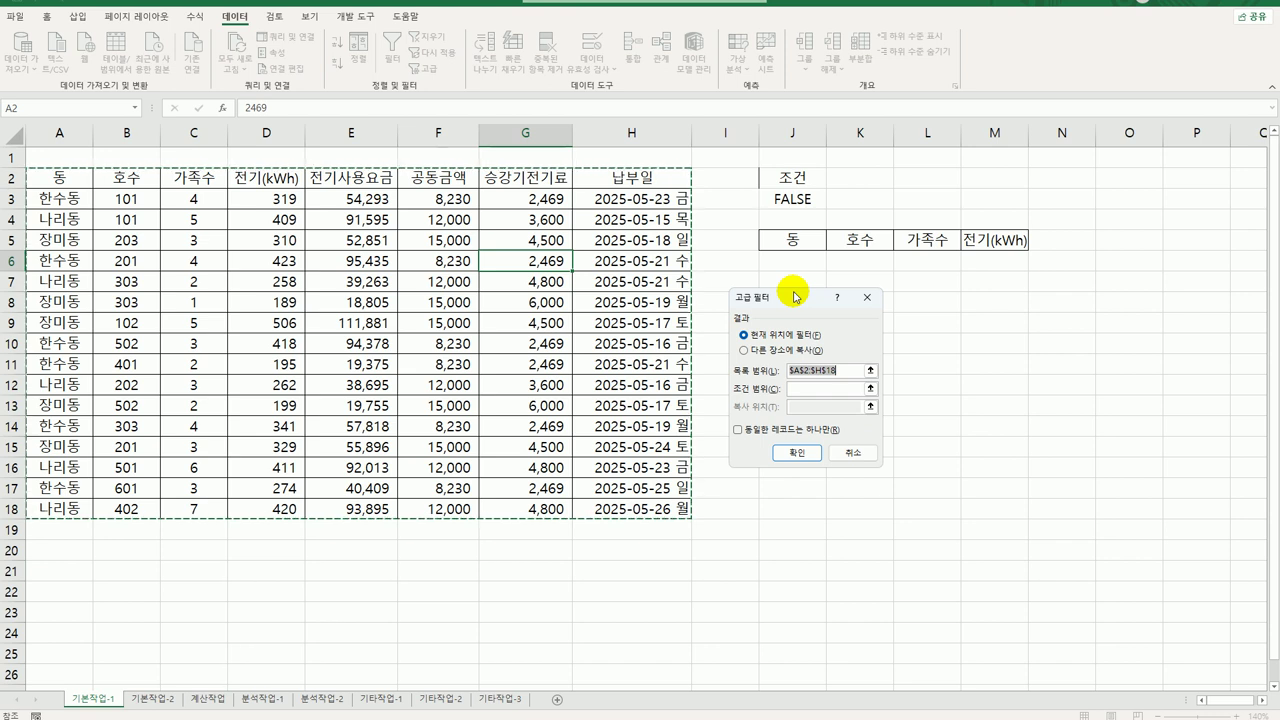
left_click(810, 390)
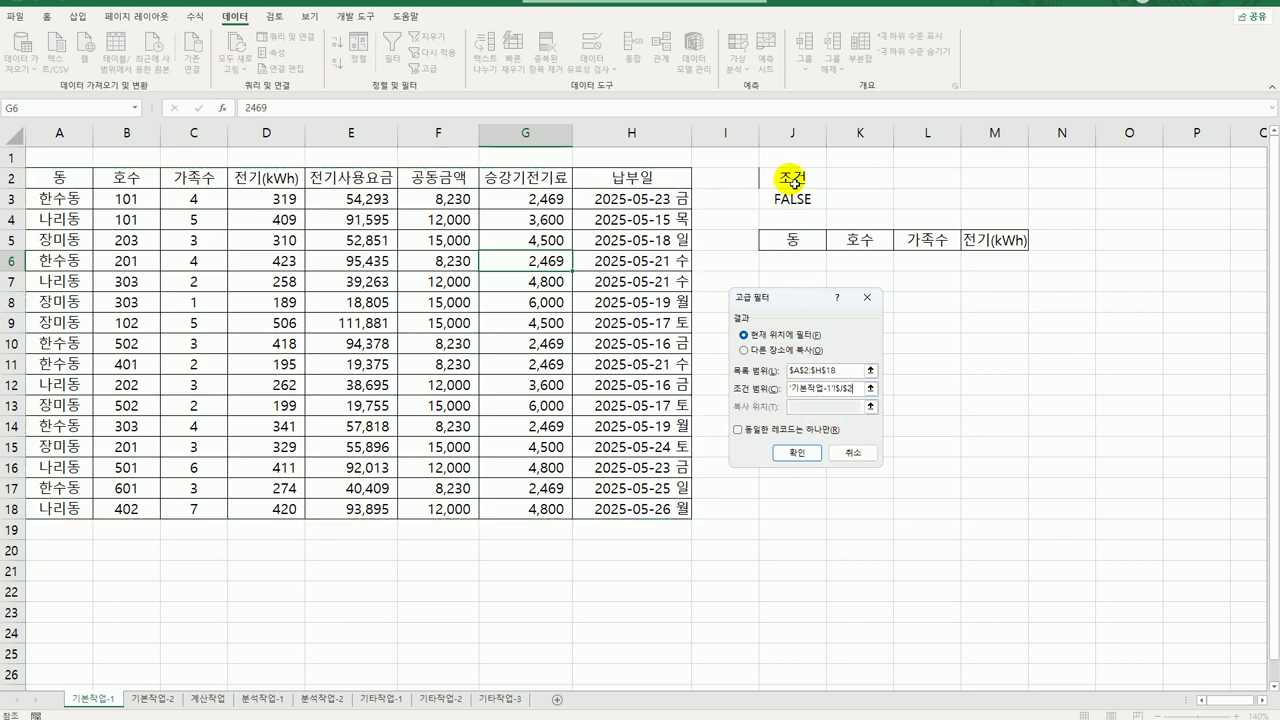
left_click_drag(792, 178, 792, 199)
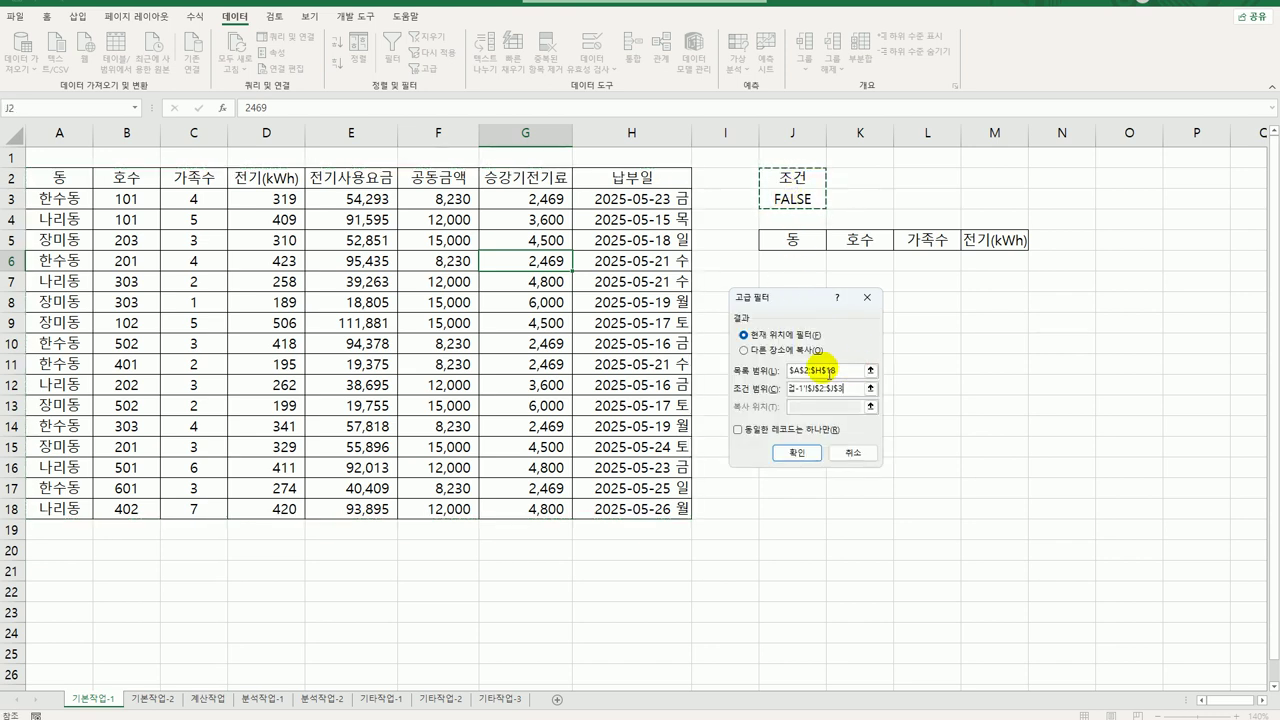
Step: Set the Advanced Filter to copy its results to another location, J5:M5, and run it
left_click(778, 350)
left_click(815, 408)
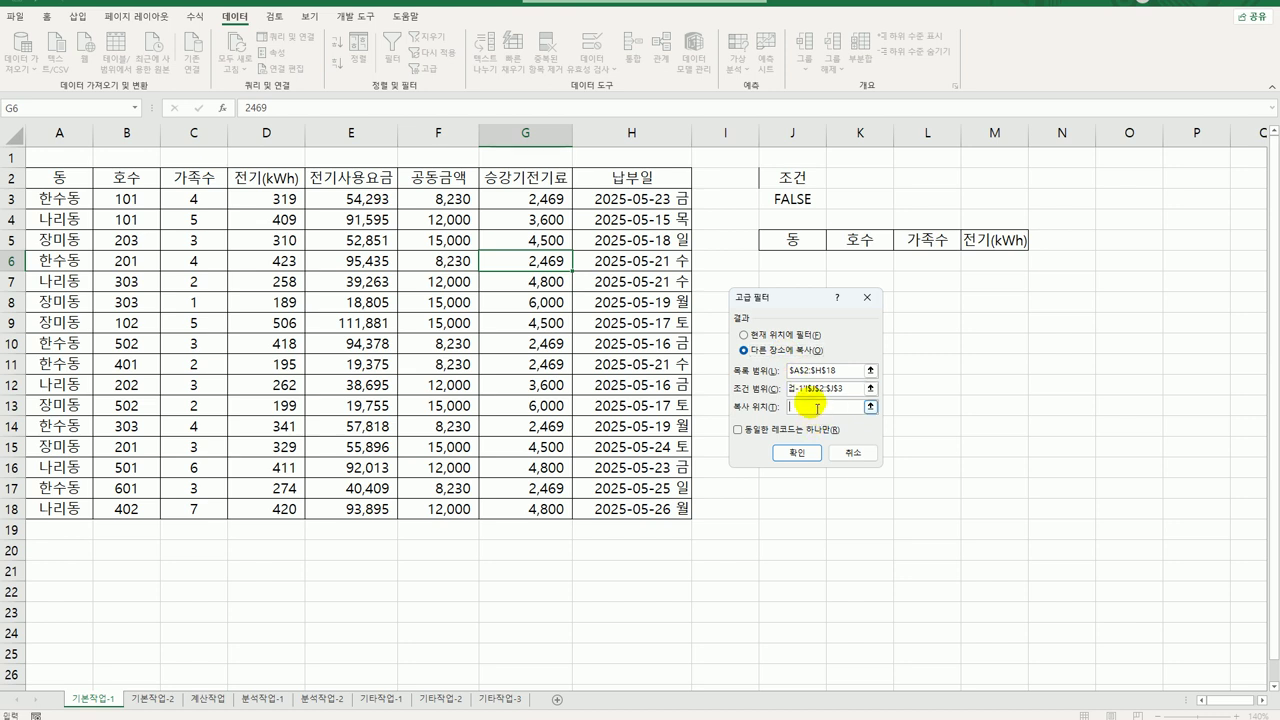
left_click_drag(792, 248, 995, 246)
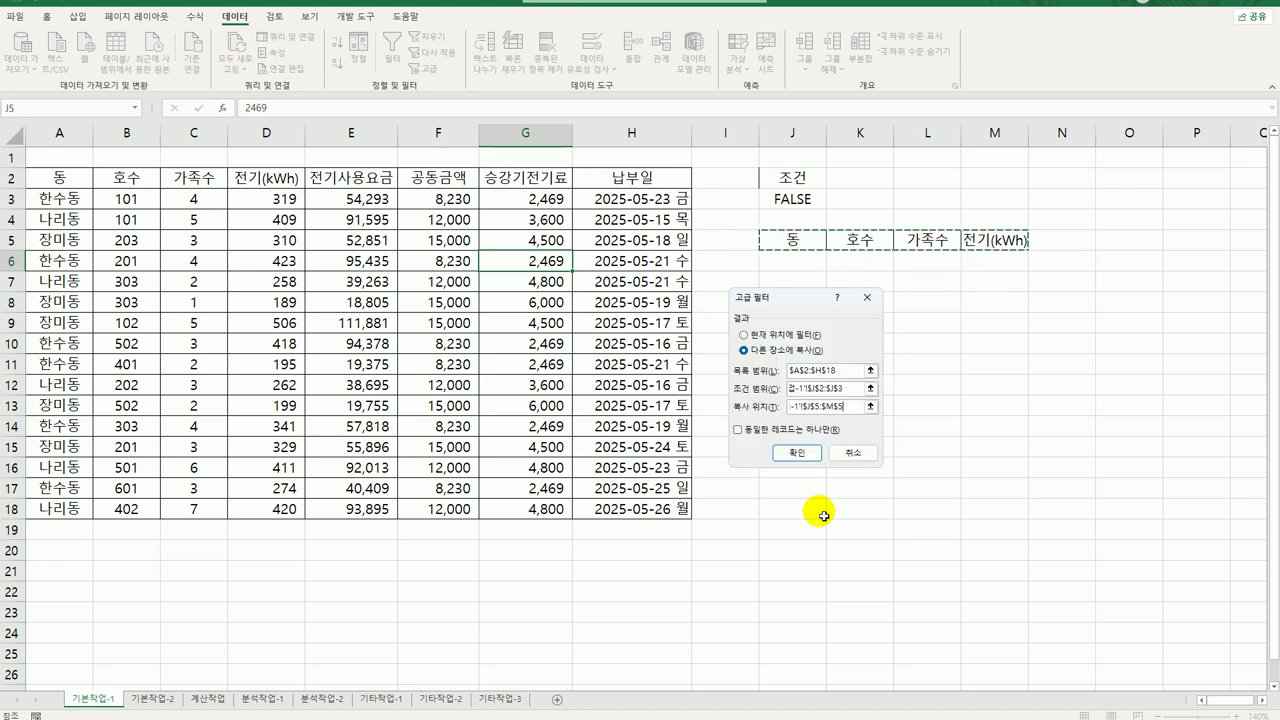
left_click(797, 453)
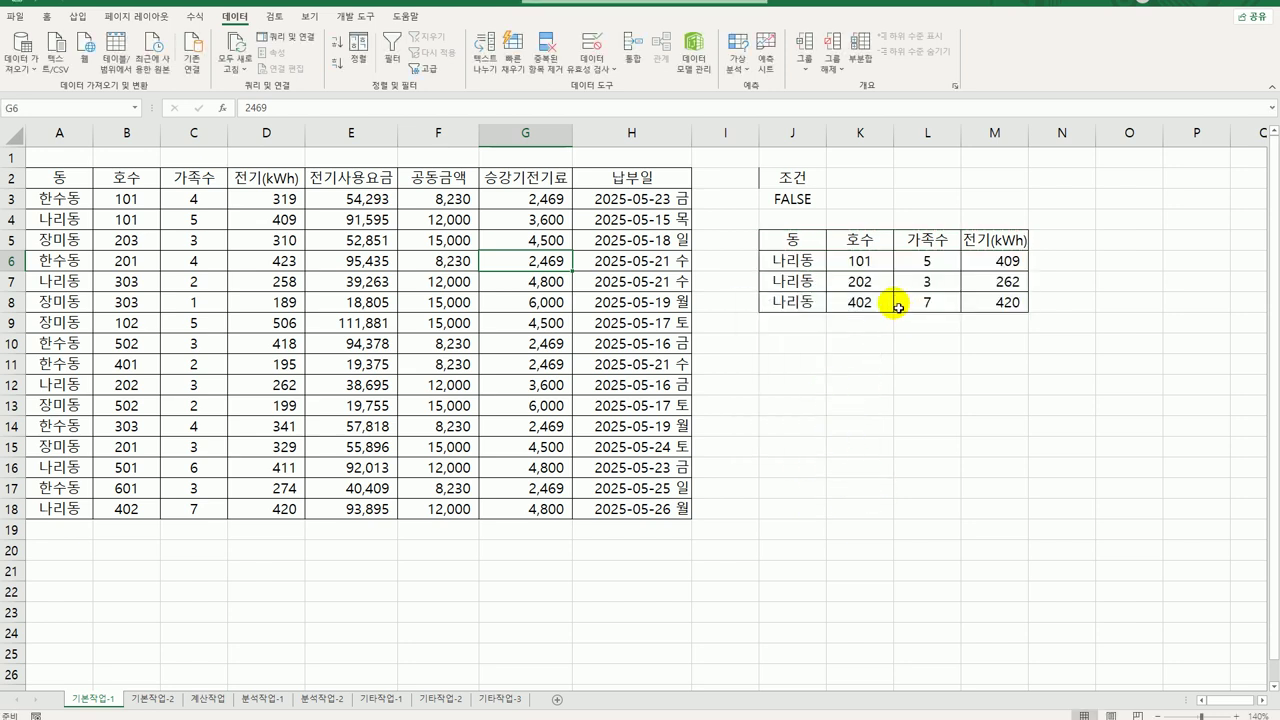
left_click_drag(951, 260, 928, 302)
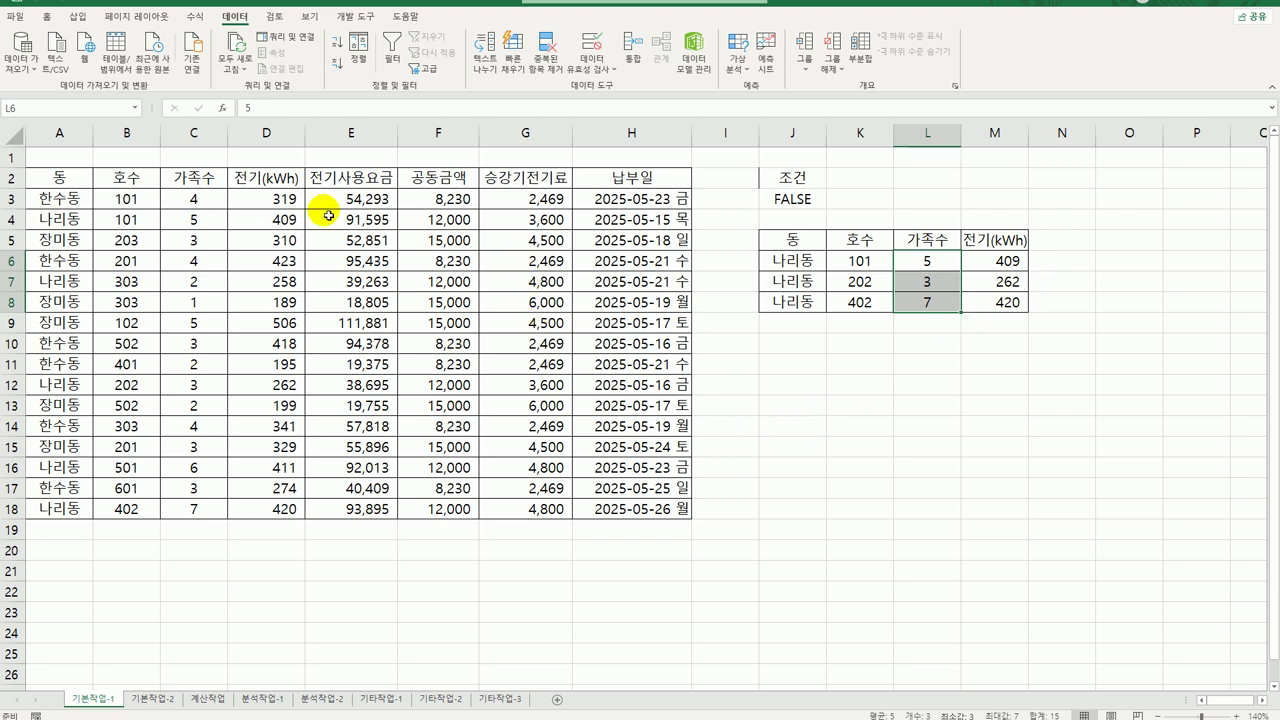
Step: Start a new formula-based conditional formatting rule for the data rows A3:H18
left_click_drag(86, 198, 629, 519)
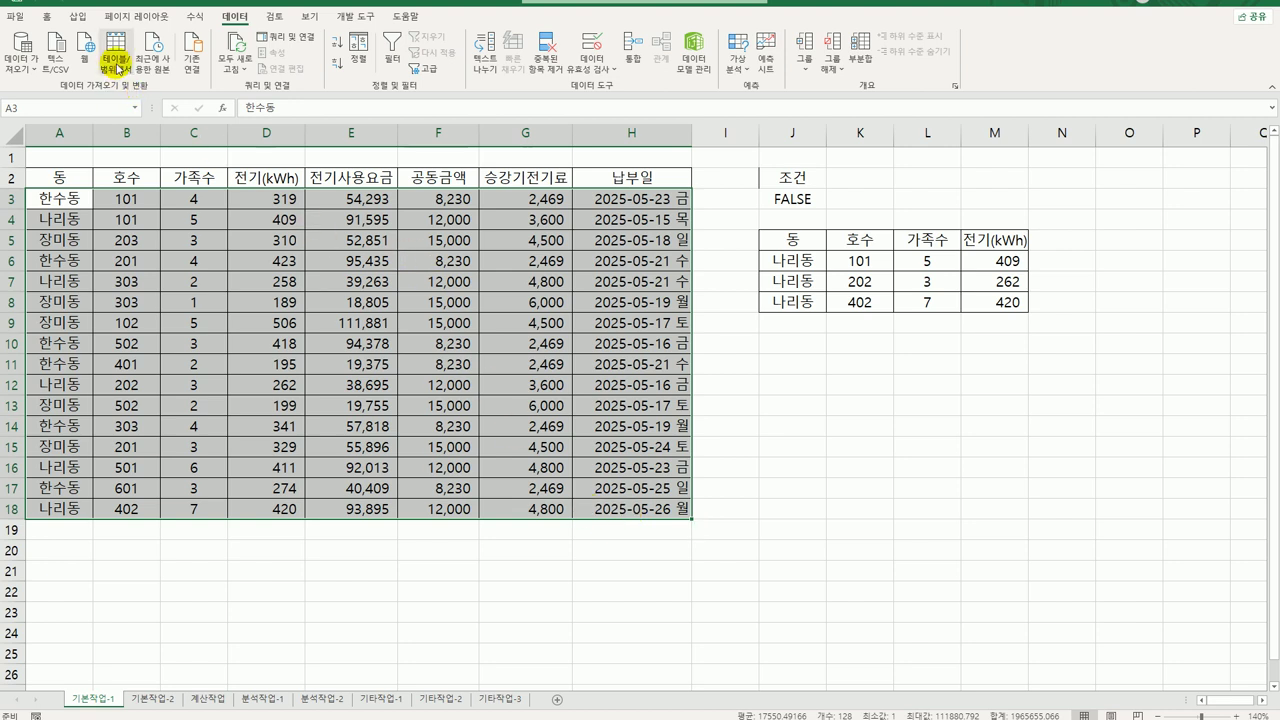
left_click(47, 16)
left_click(612, 60)
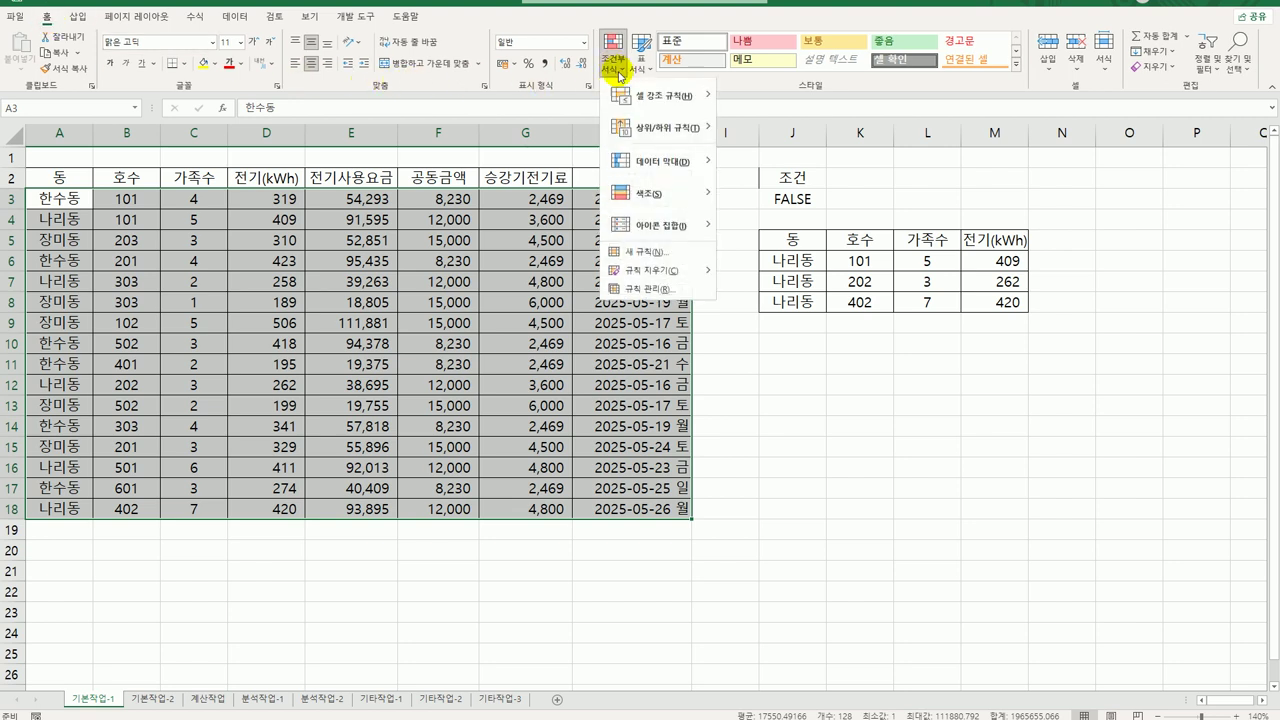
left_click(663, 251)
left_click(712, 373)
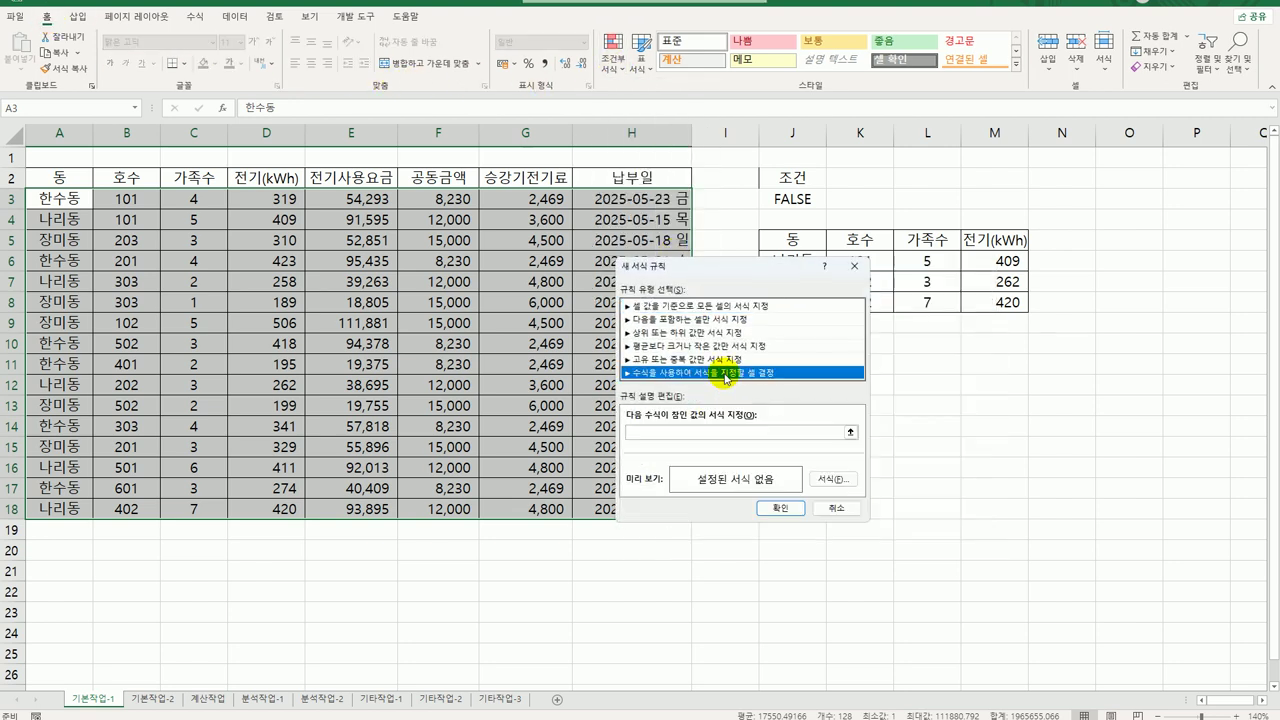
left_click(728, 437)
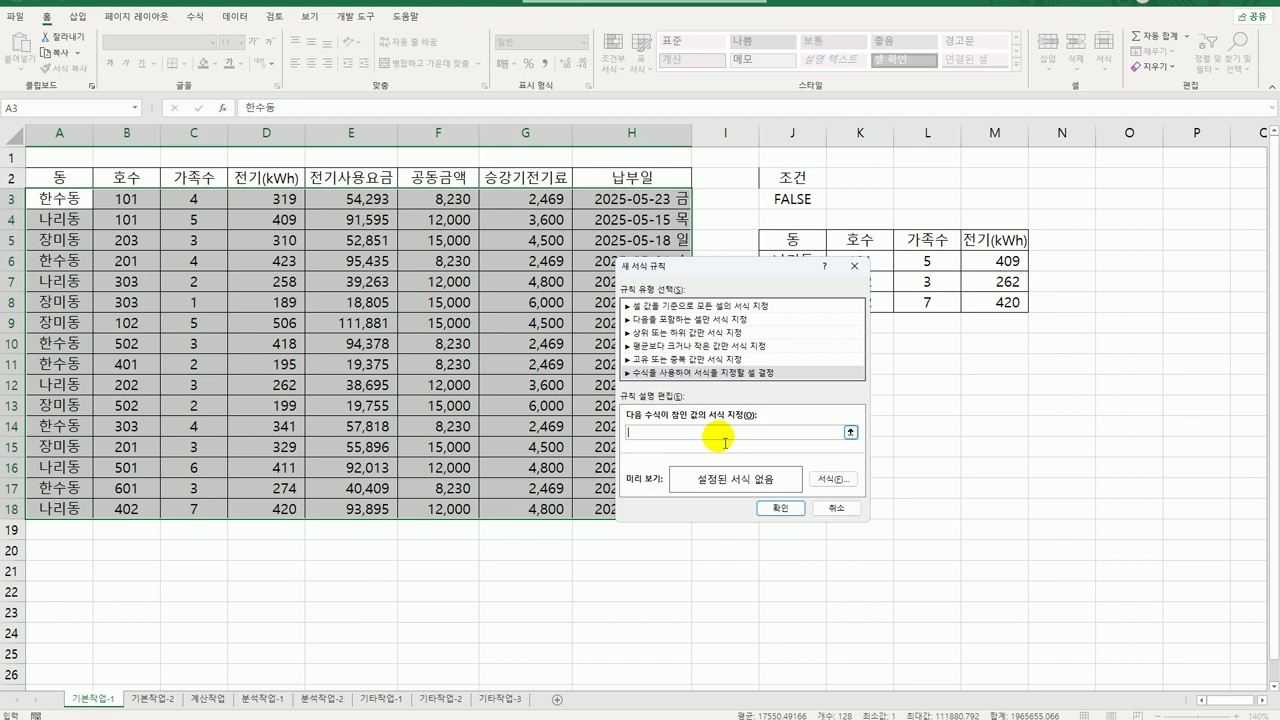
Step: Begin the rule formula with =and($A3="한수동", locking only the column of the A3 reference
type("=and(")
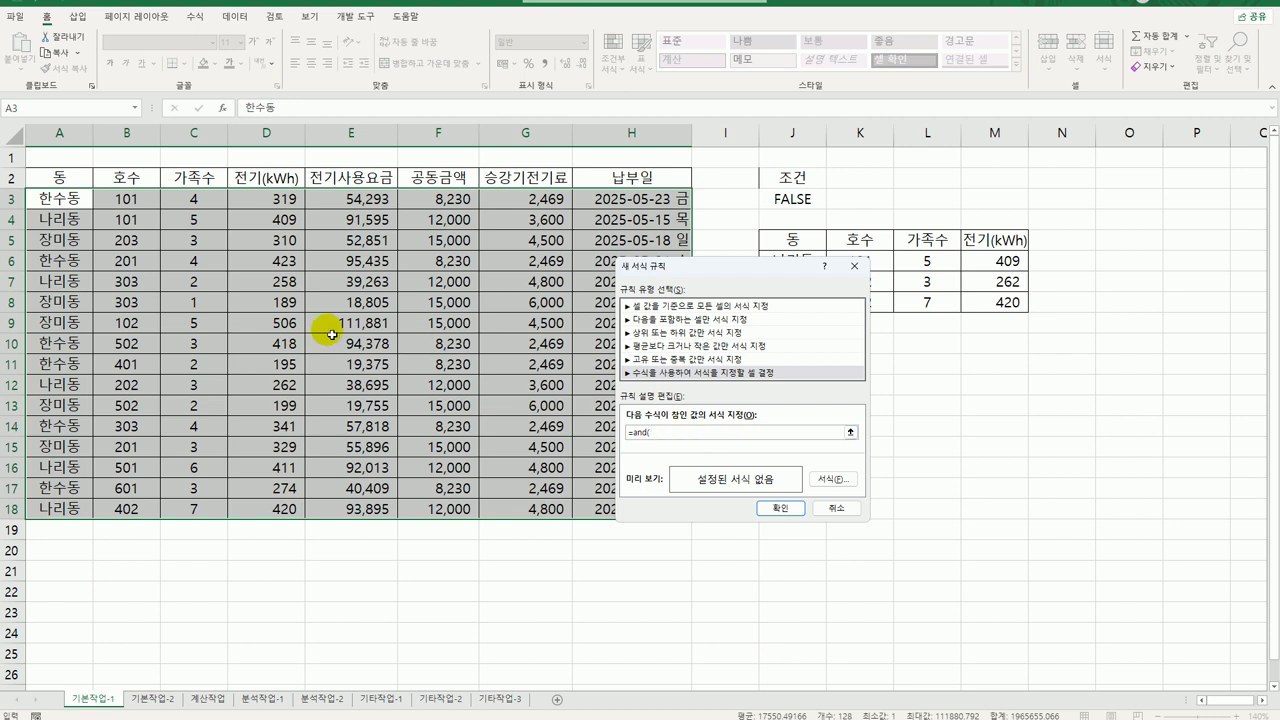
left_click(47, 196)
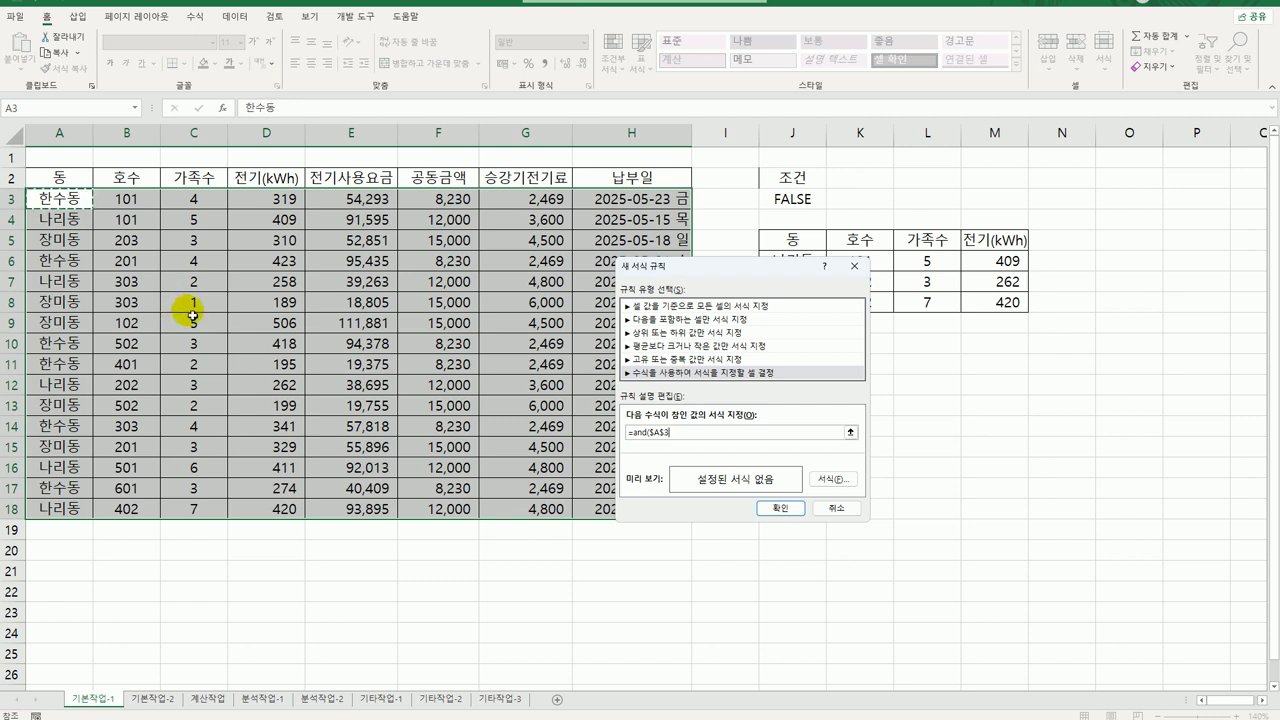
key("F4")
key("F4")
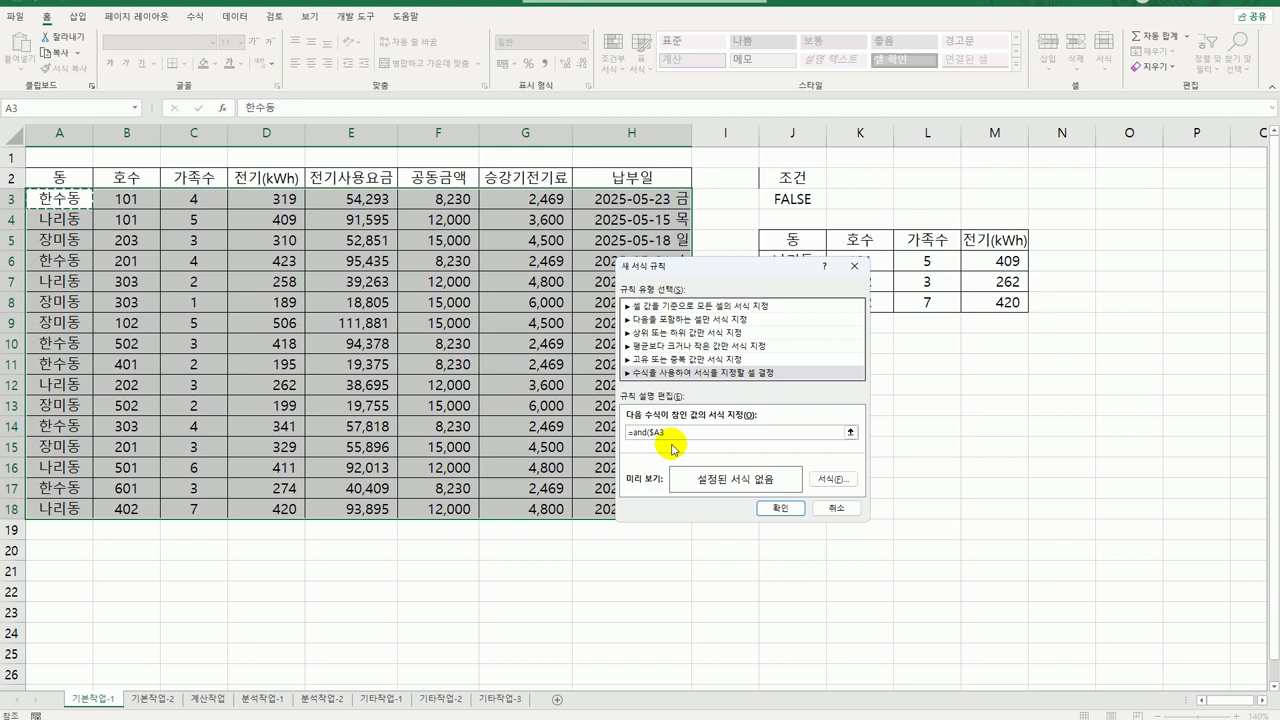
type("=\"한수동\"")
Step: Extend the rule formula with ,or(weekday($H3,2)=1 and begin a second weekday( condition
type(",or(weekday(")
left_click(603, 210)
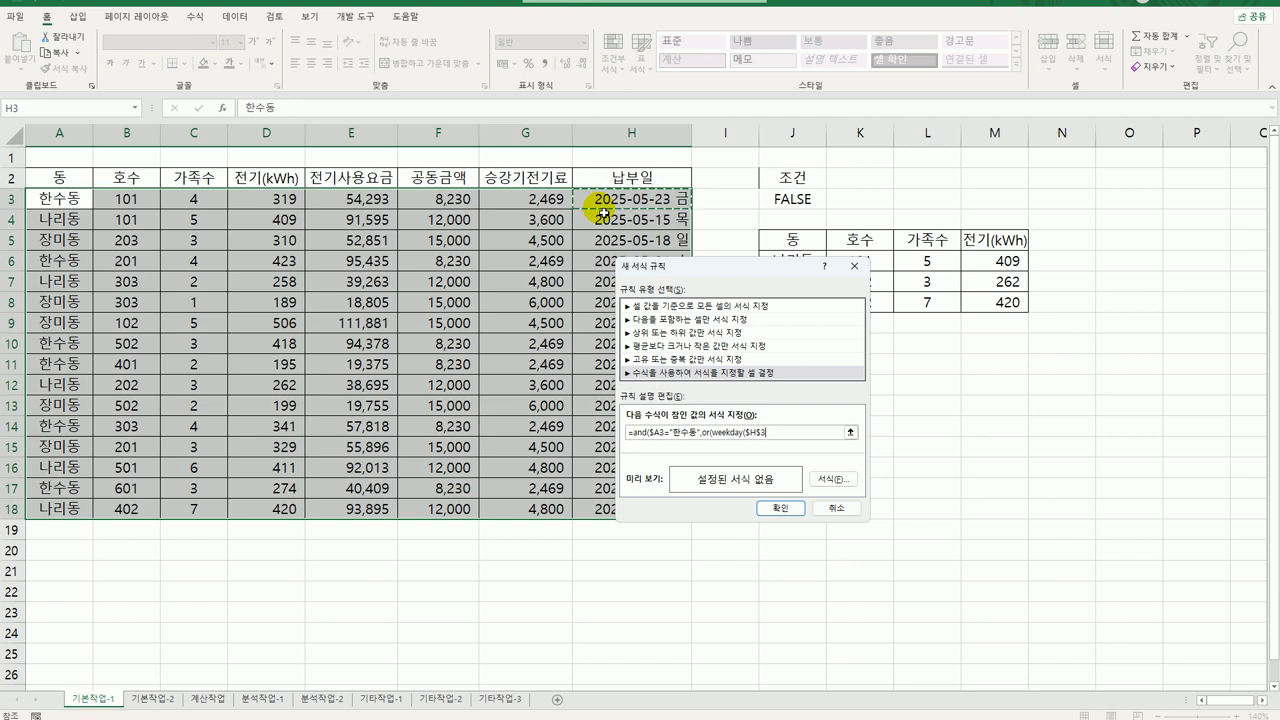
key("F4")
key("F4")
type(",2")
type(")=1,weekday(")
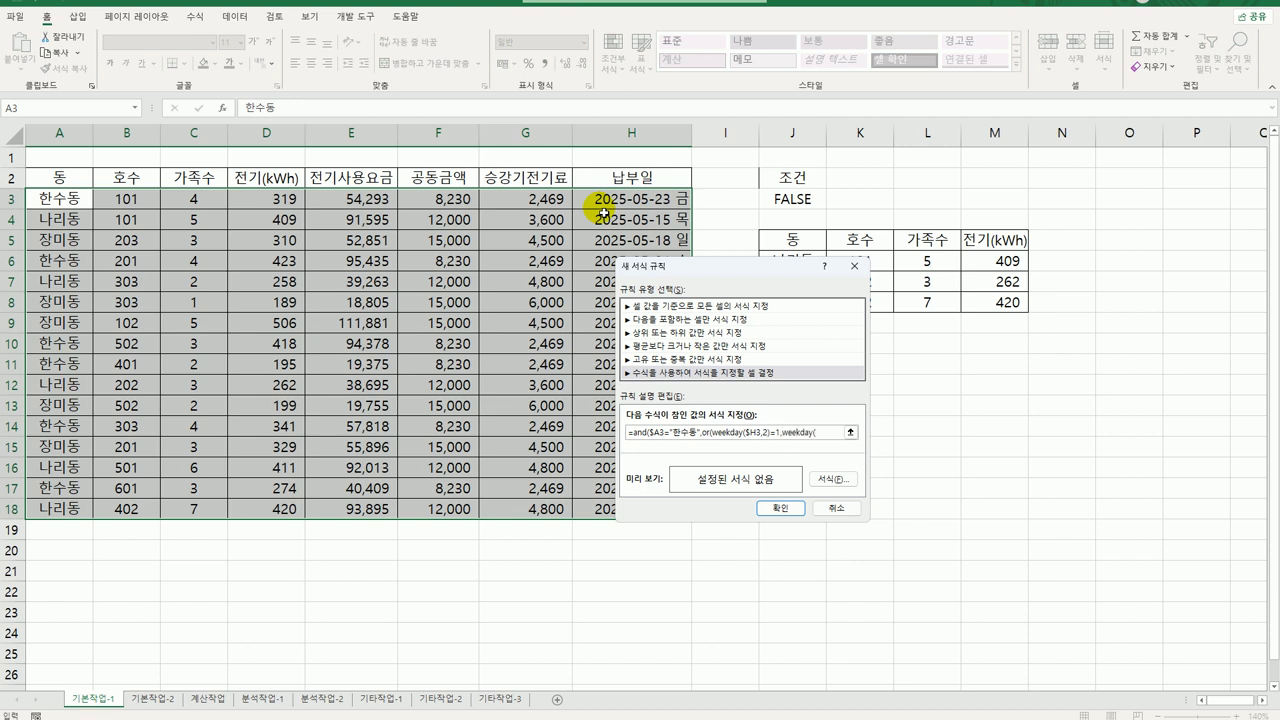
Step: Complete the second condition as weekday($H3,2)=3 and close the rule formula's parentheses
left_click(603, 212)
key("F4")
key("F2")
type(",2)=3")
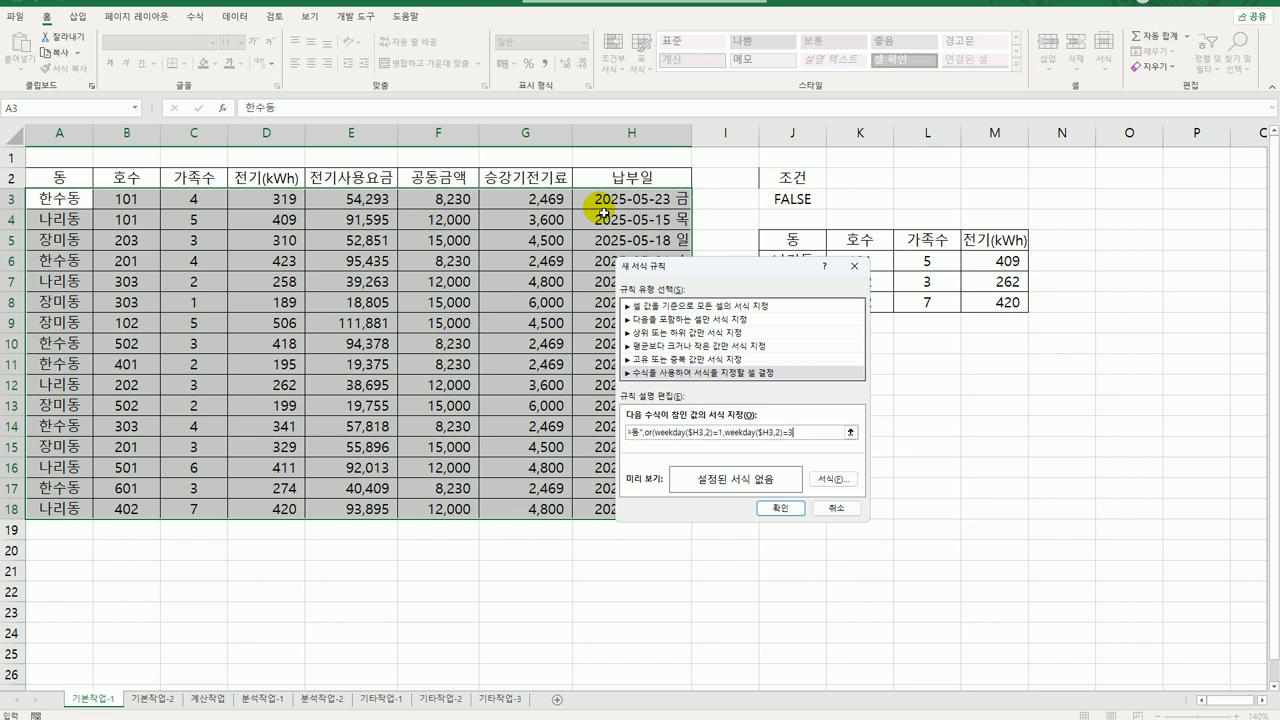
type(")")
Step: Set the rule's font to bold italic (굵은 기울임꼴) in standard blue and apply the conditional formatting
left_click(830, 479)
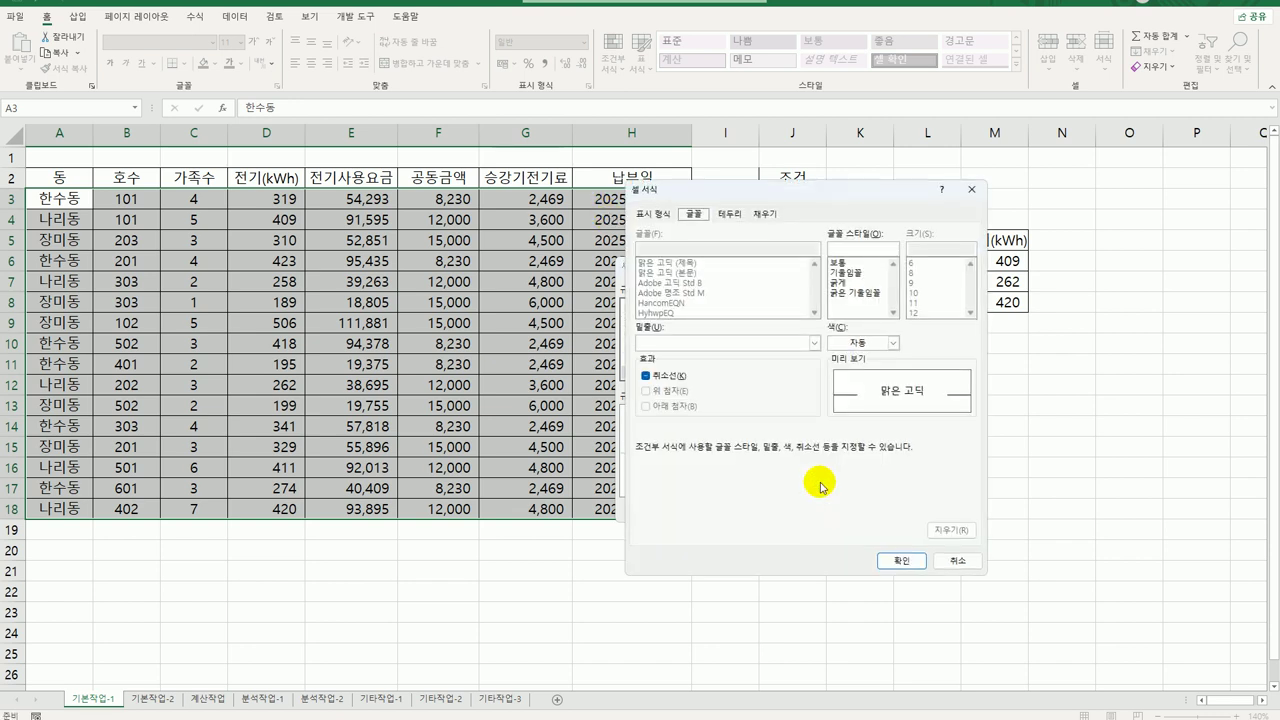
left_click(870, 293)
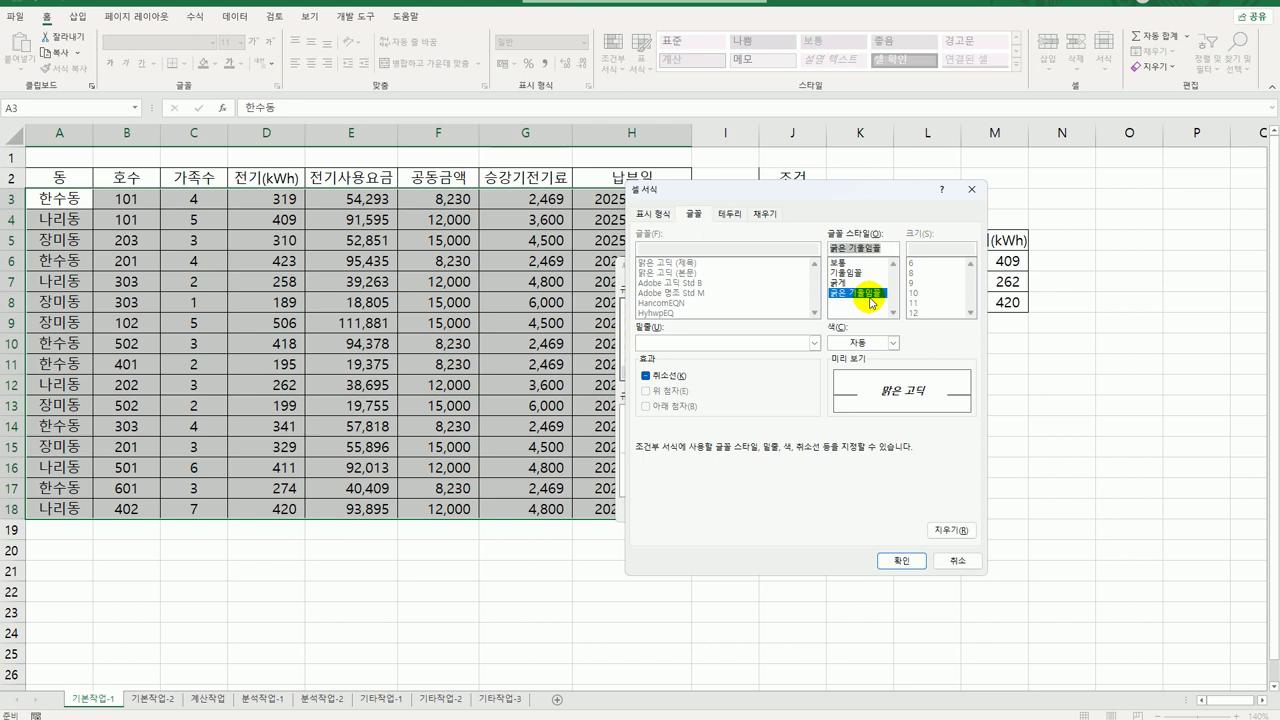
left_click(893, 342)
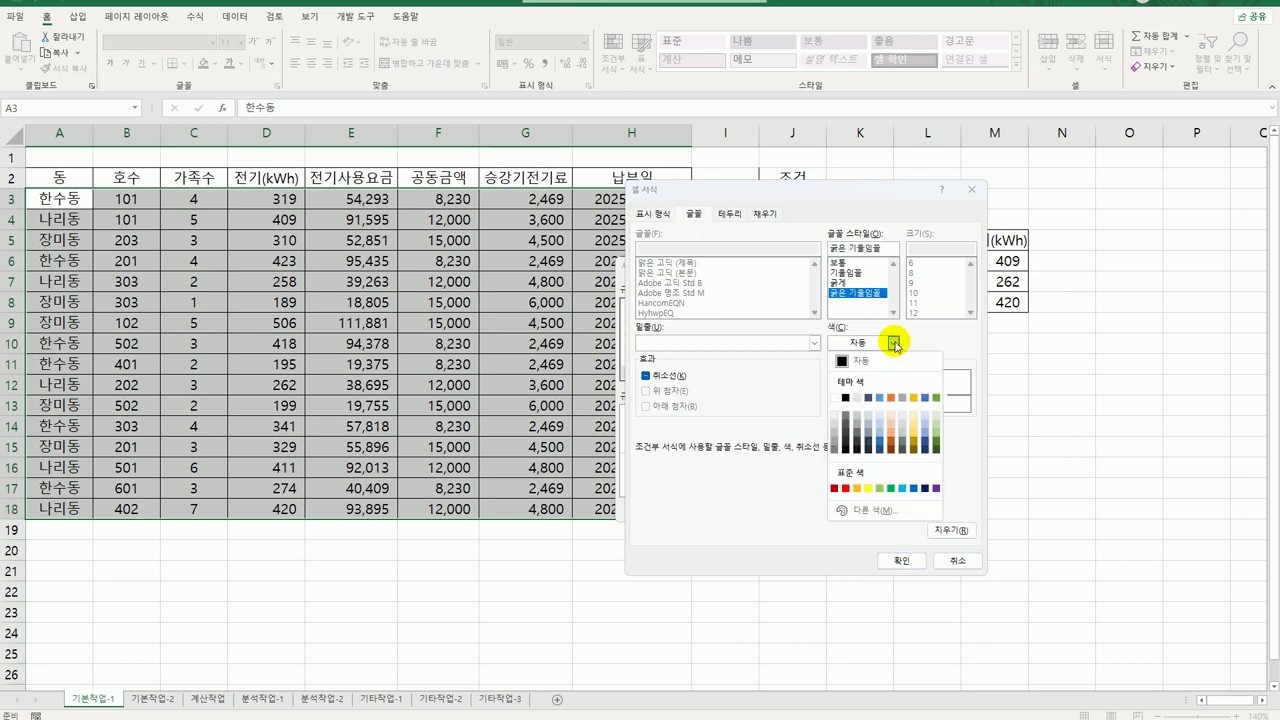
left_click(903, 488)
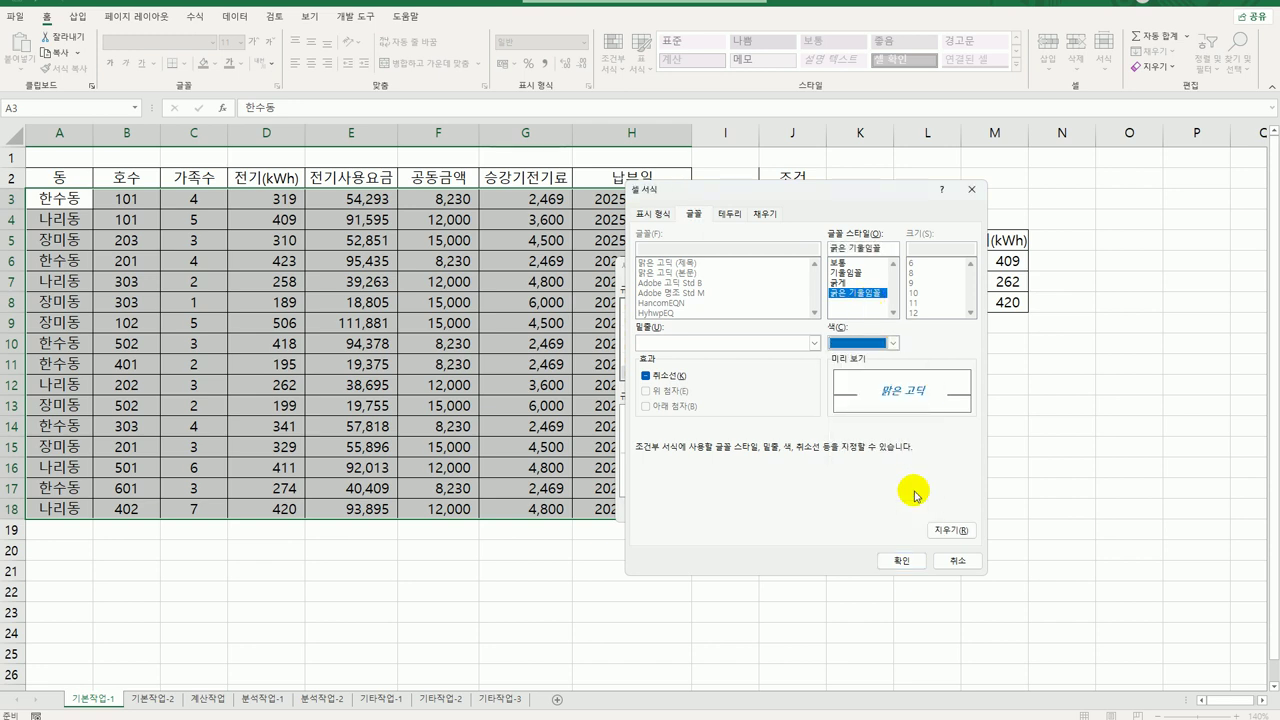
left_click(901, 563)
left_click(777, 513)
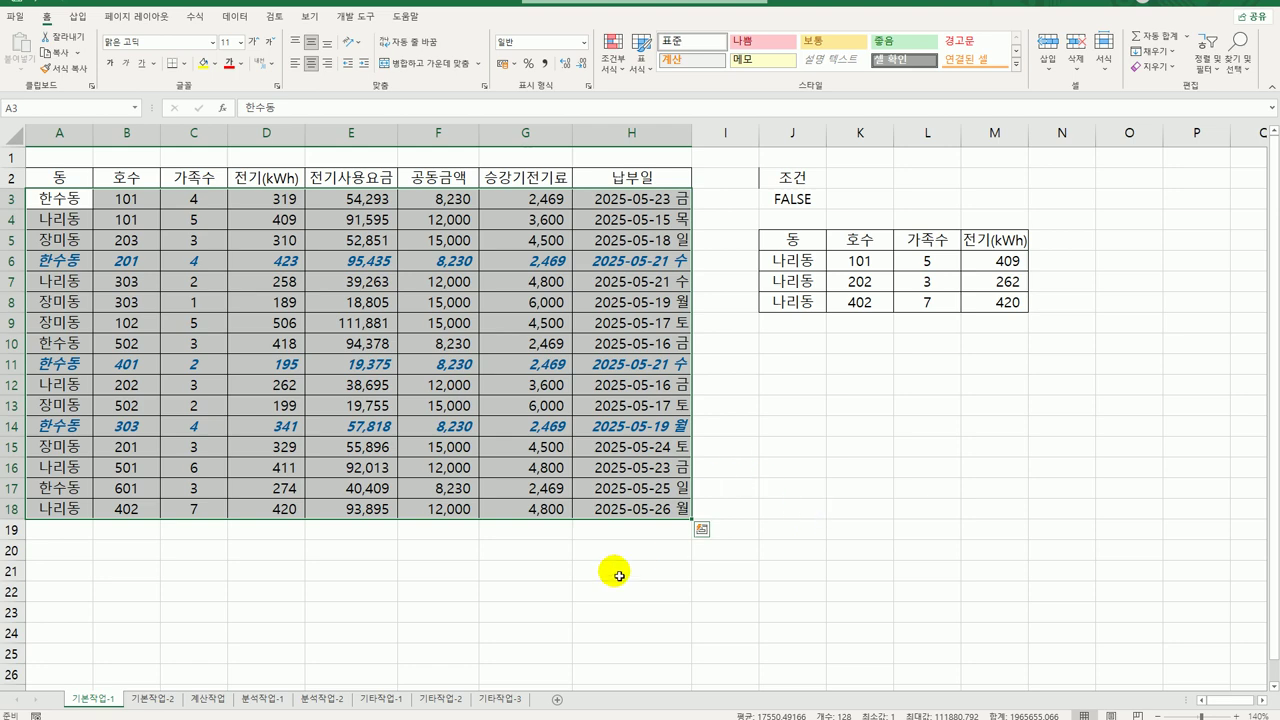
Step: In the 기본작업-2 sheet's page setup, set automatic fit to 1 page wide and 2 pages tall
left_click(155, 698)
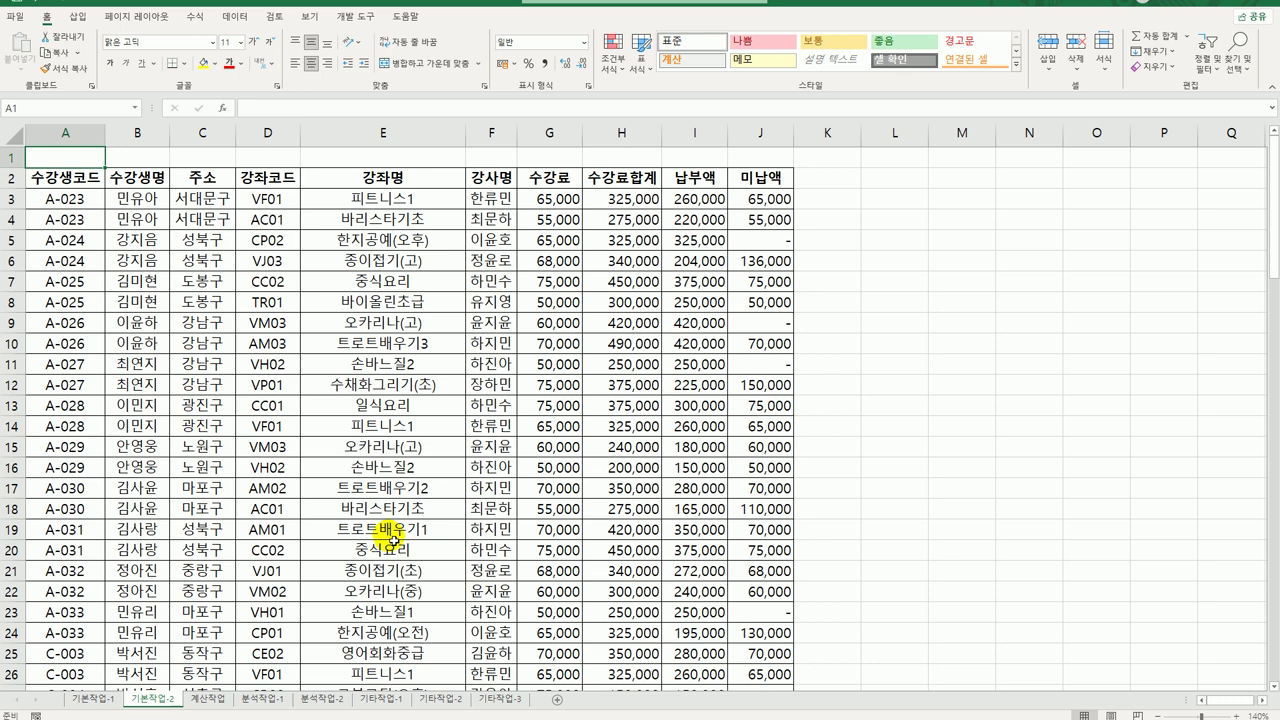
left_click(183, 246)
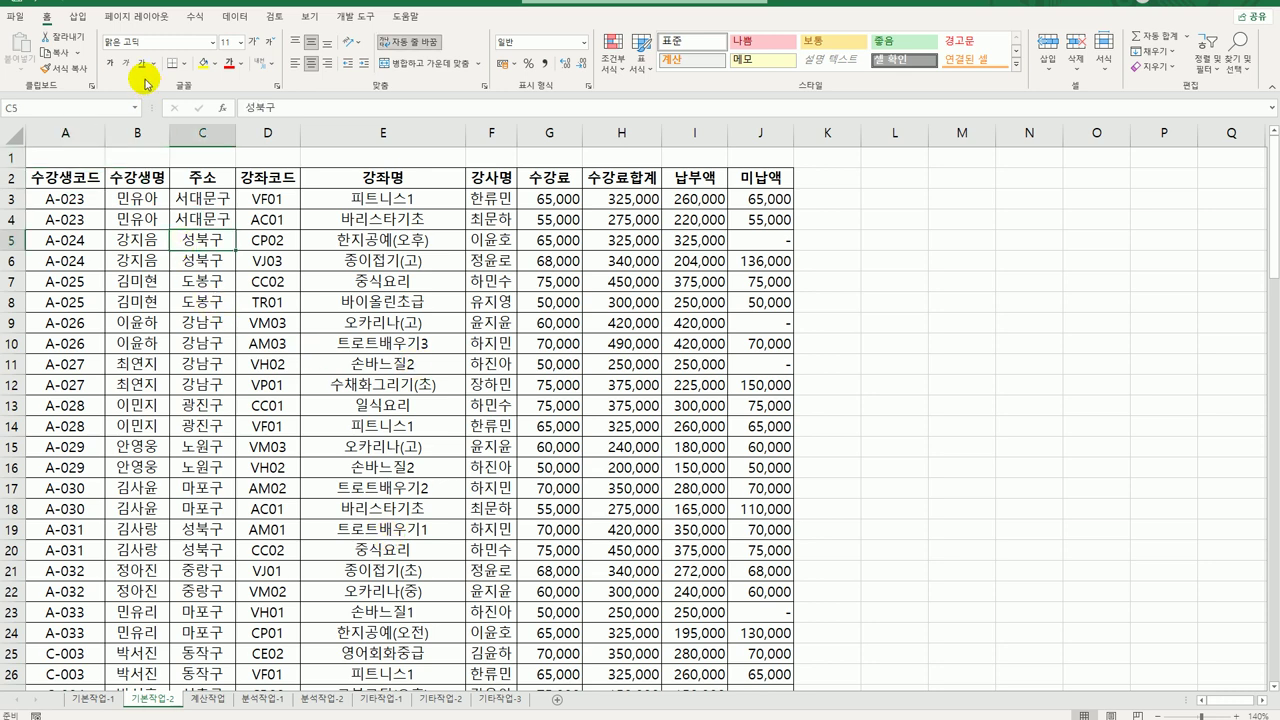
left_click(137, 16)
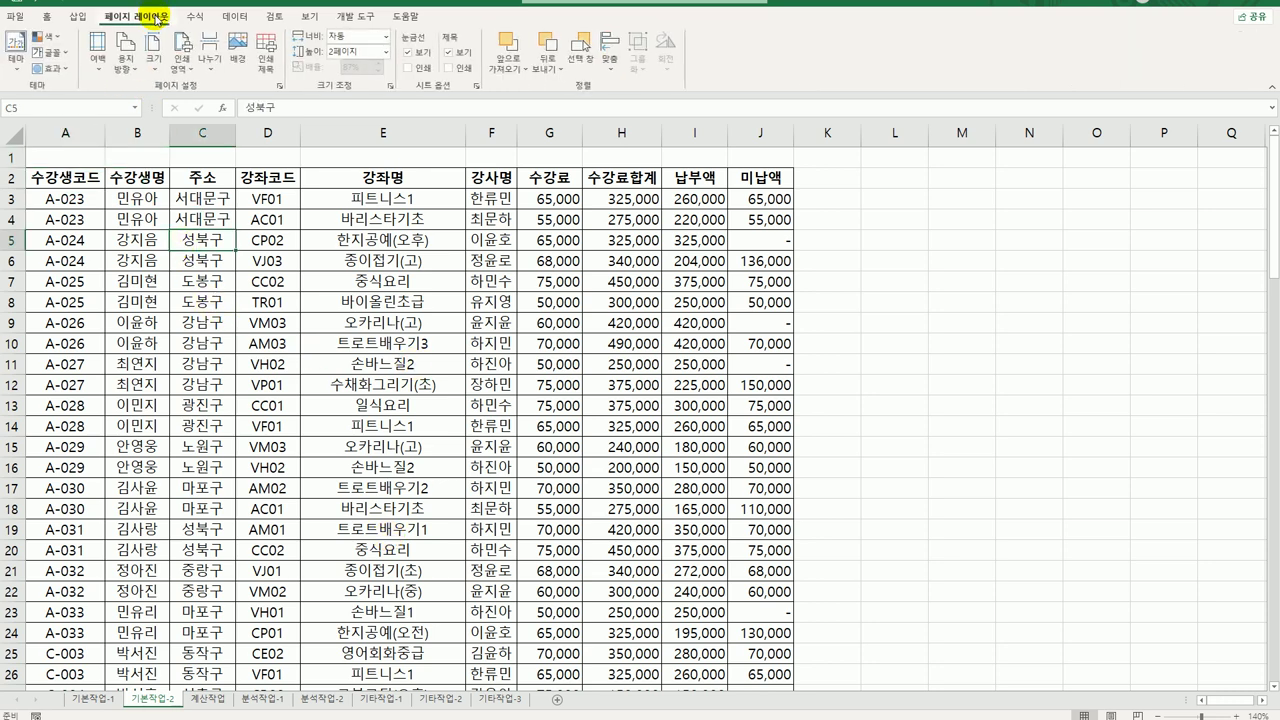
left_click(282, 88)
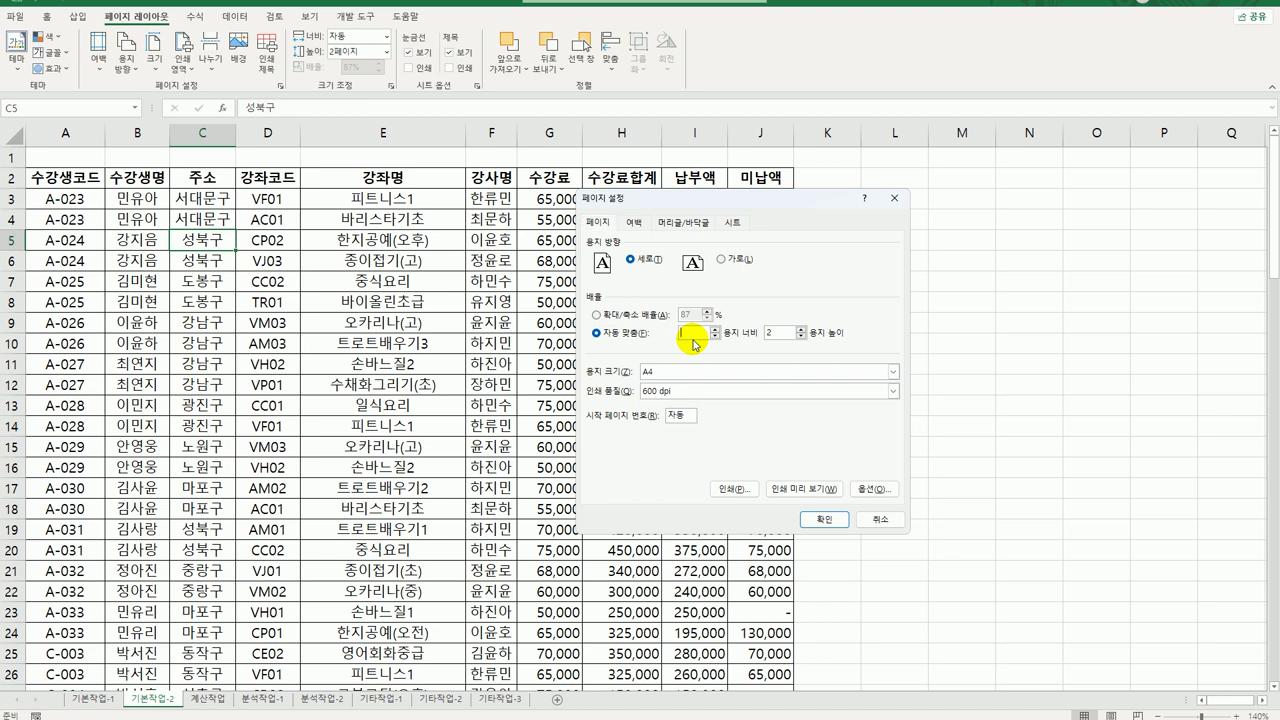
type("1")
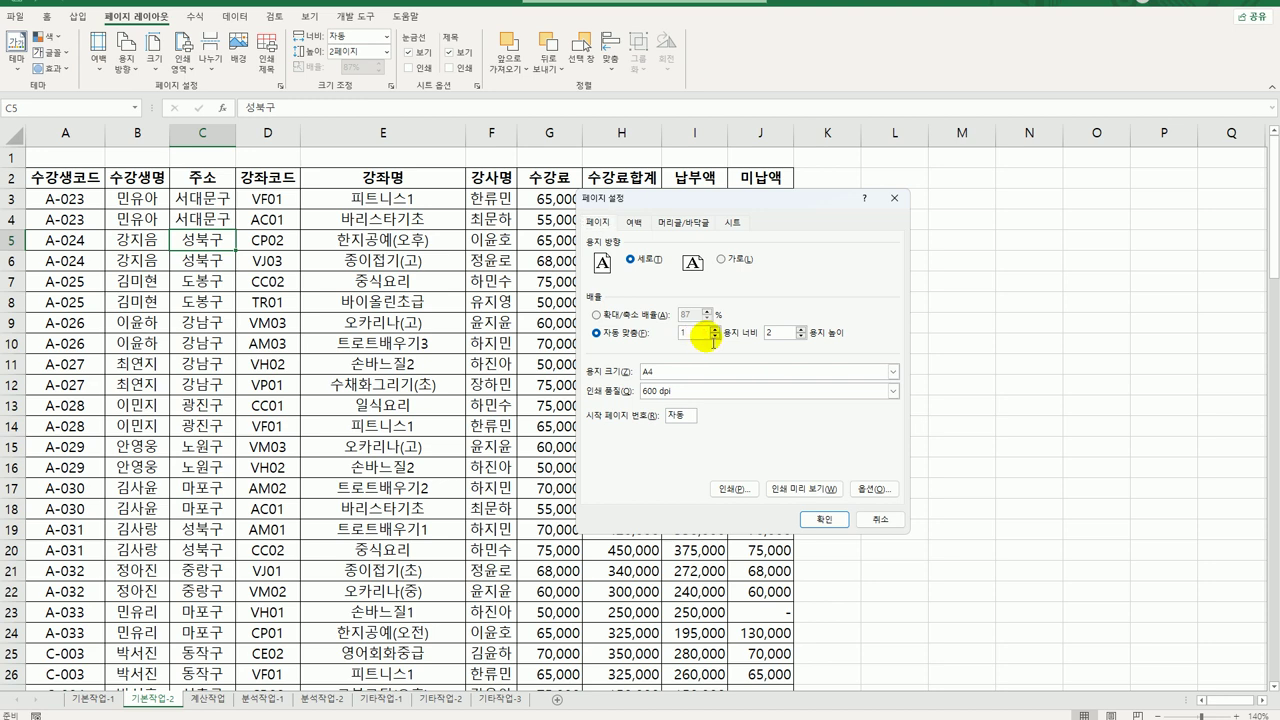
left_click(772, 332)
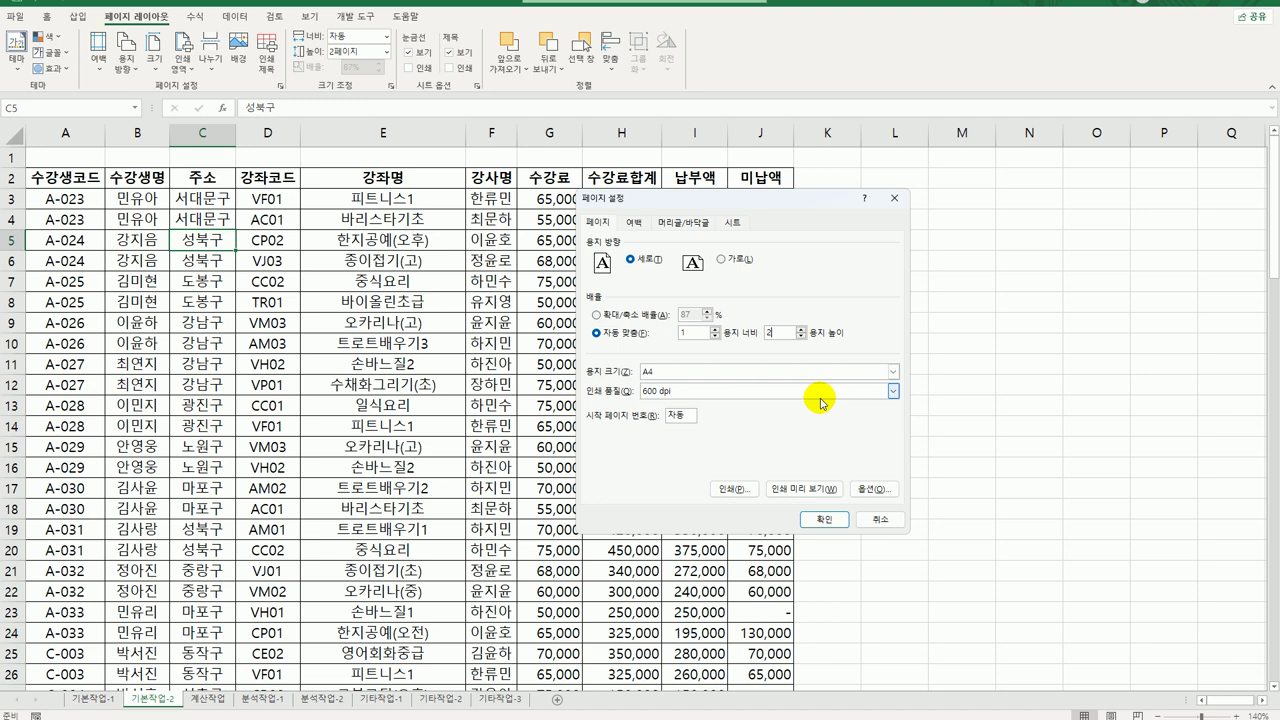
Step: Clear the rows to repeat in the sheet print settings and check the print area A2:J99 against the table
left_click(731, 226)
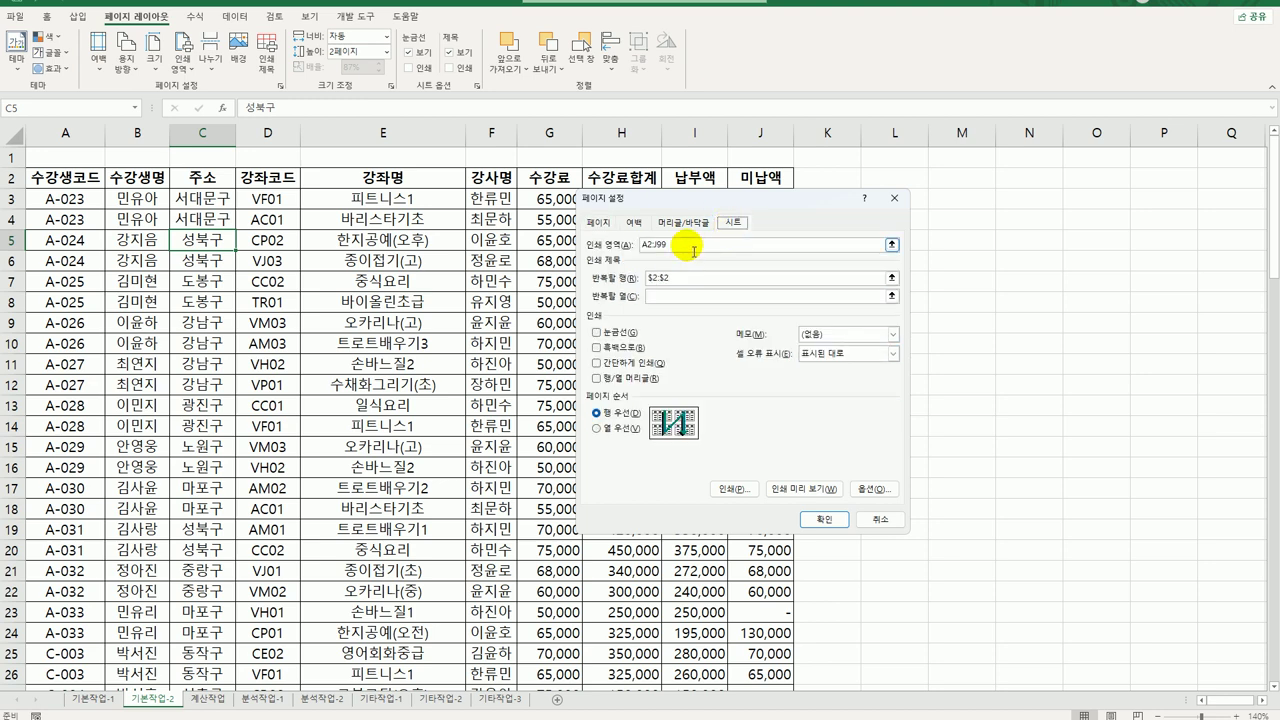
left_click(614, 238)
scroll(643, 330, "up", 1)
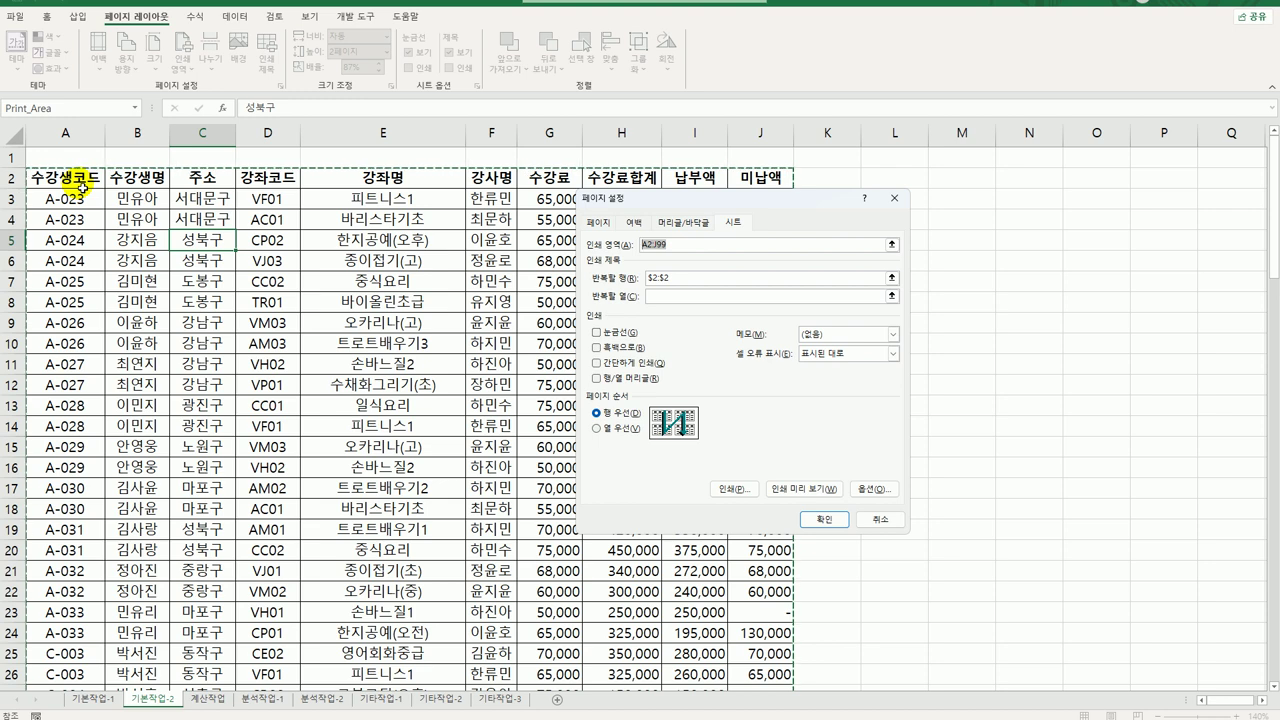
left_click(672, 278)
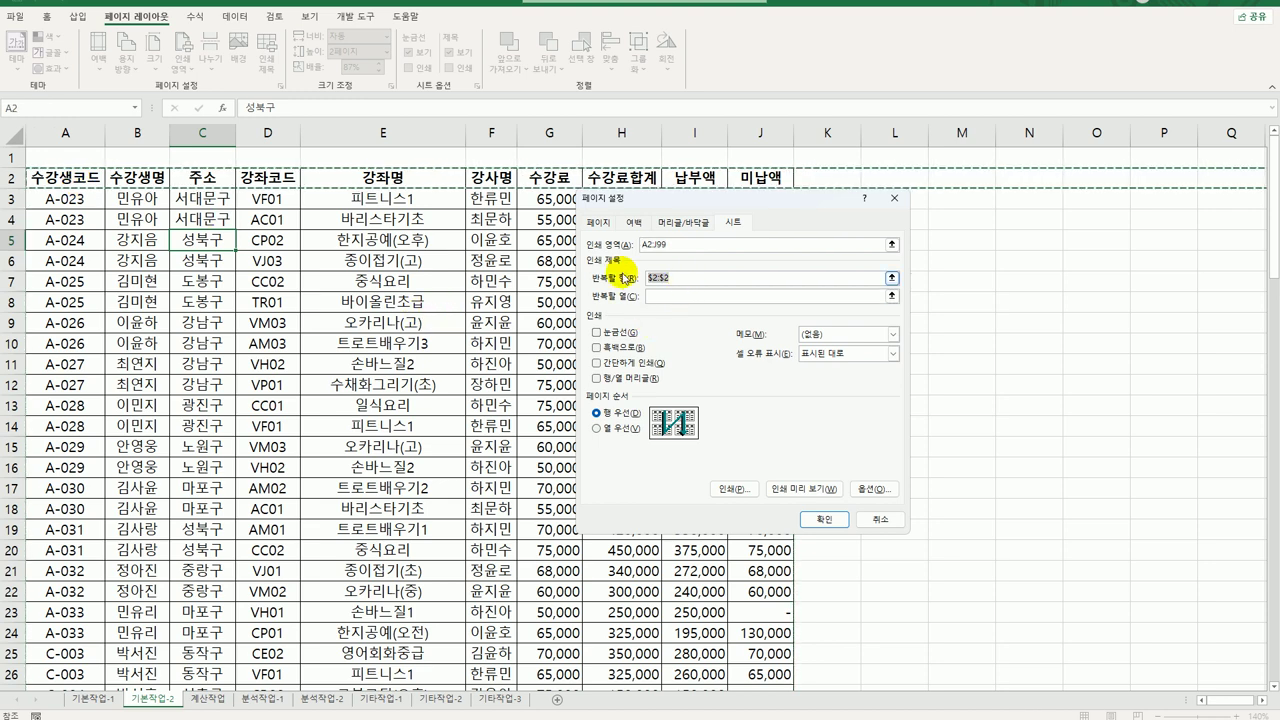
key("Delete")
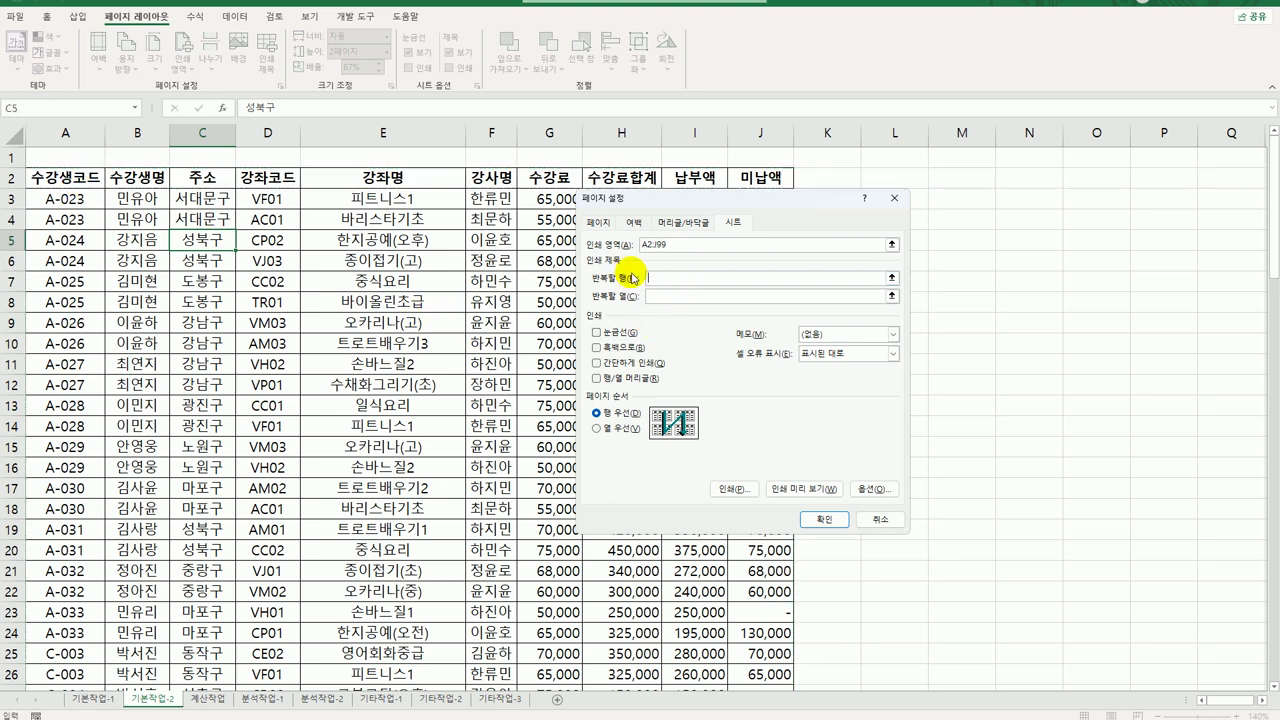
left_click(668, 245)
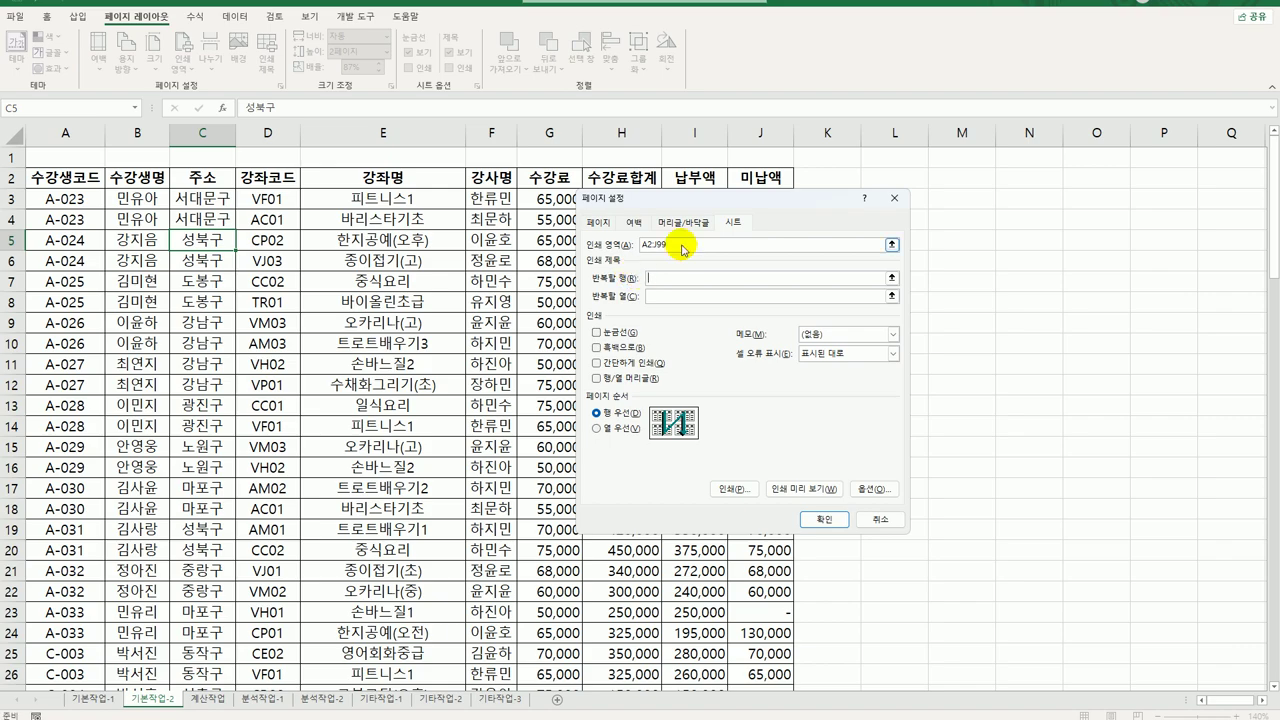
scroll(640, 245, "down", 6)
scroll(524, 489, "down", 6)
scroll(524, 489, "up", 12)
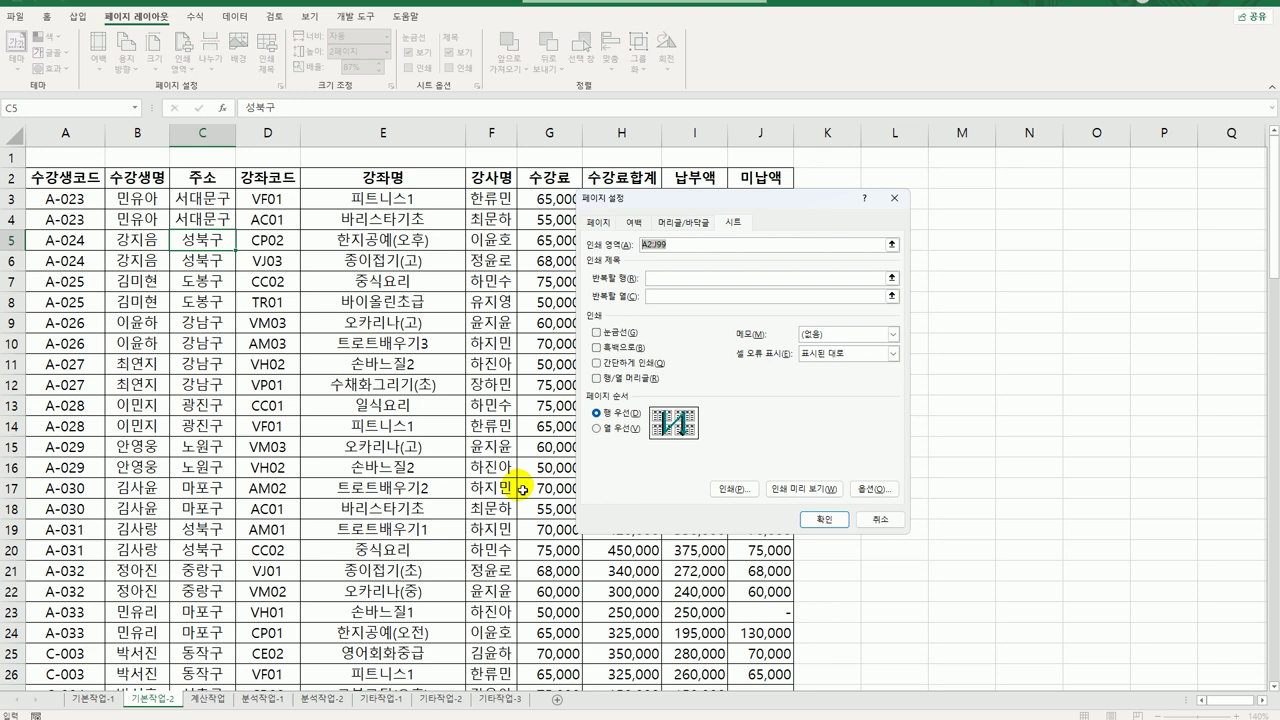
Step: Set the headers and footers to differ between odd and even pages
left_click(668, 228)
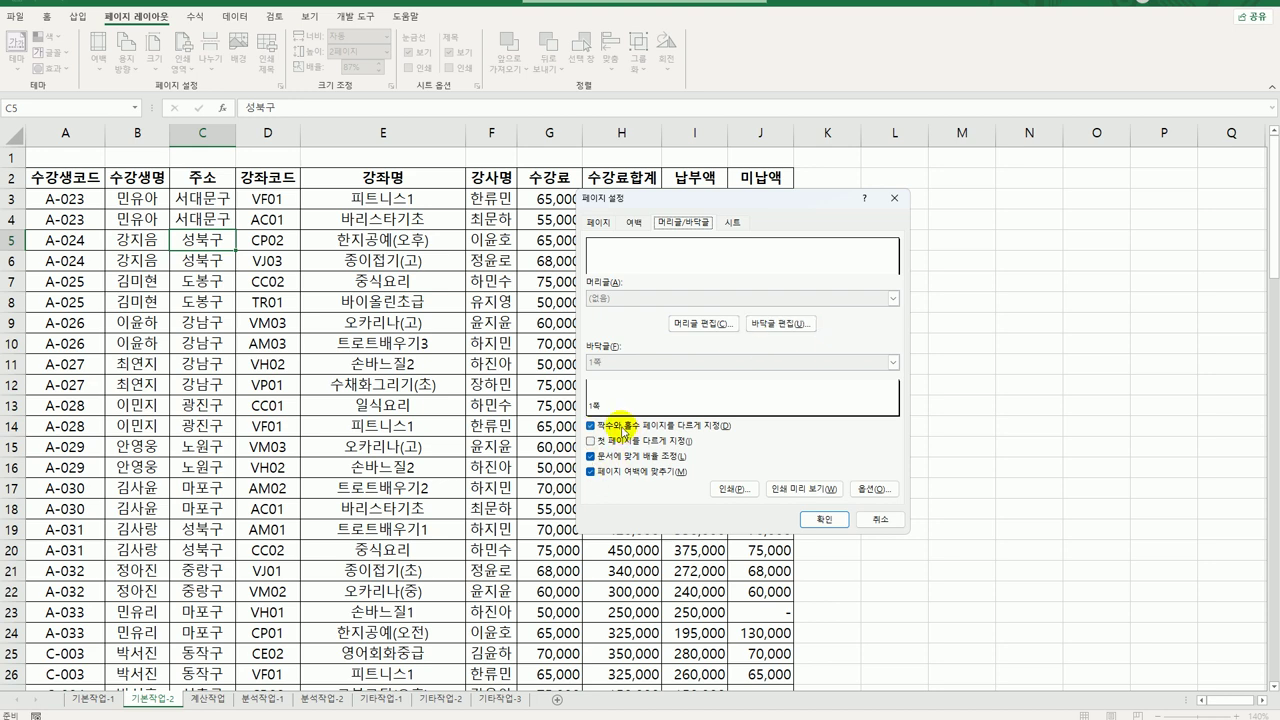
left_click(591, 426)
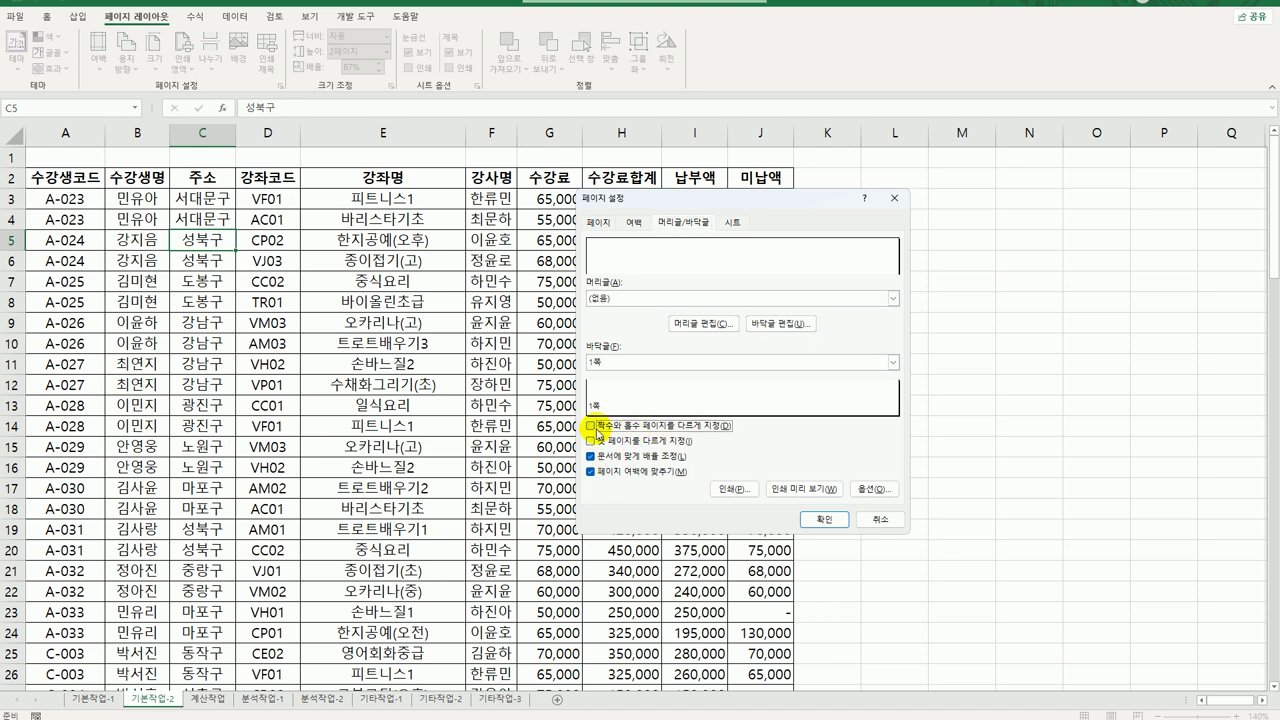
left_click(655, 432)
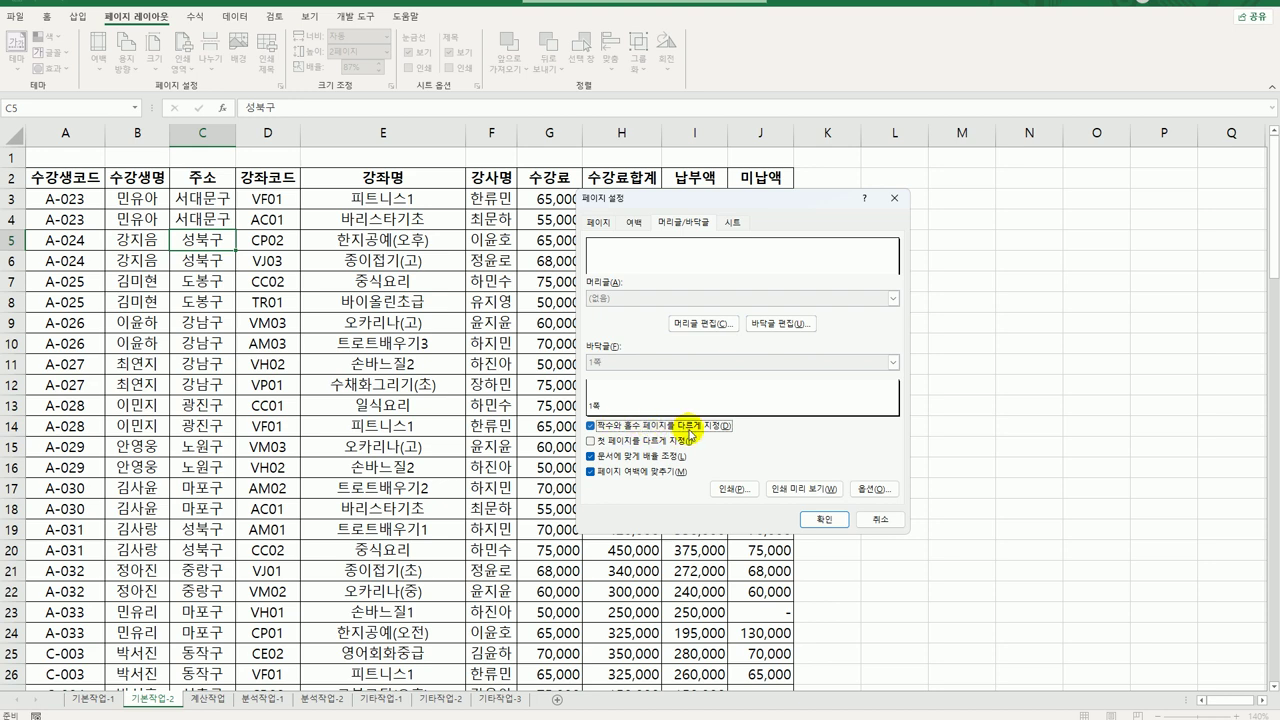
Step: Replace the left section of the odd-page footer with the page number field followed by 쪽 (&[페이지 번호]쪽)
left_click(770, 330)
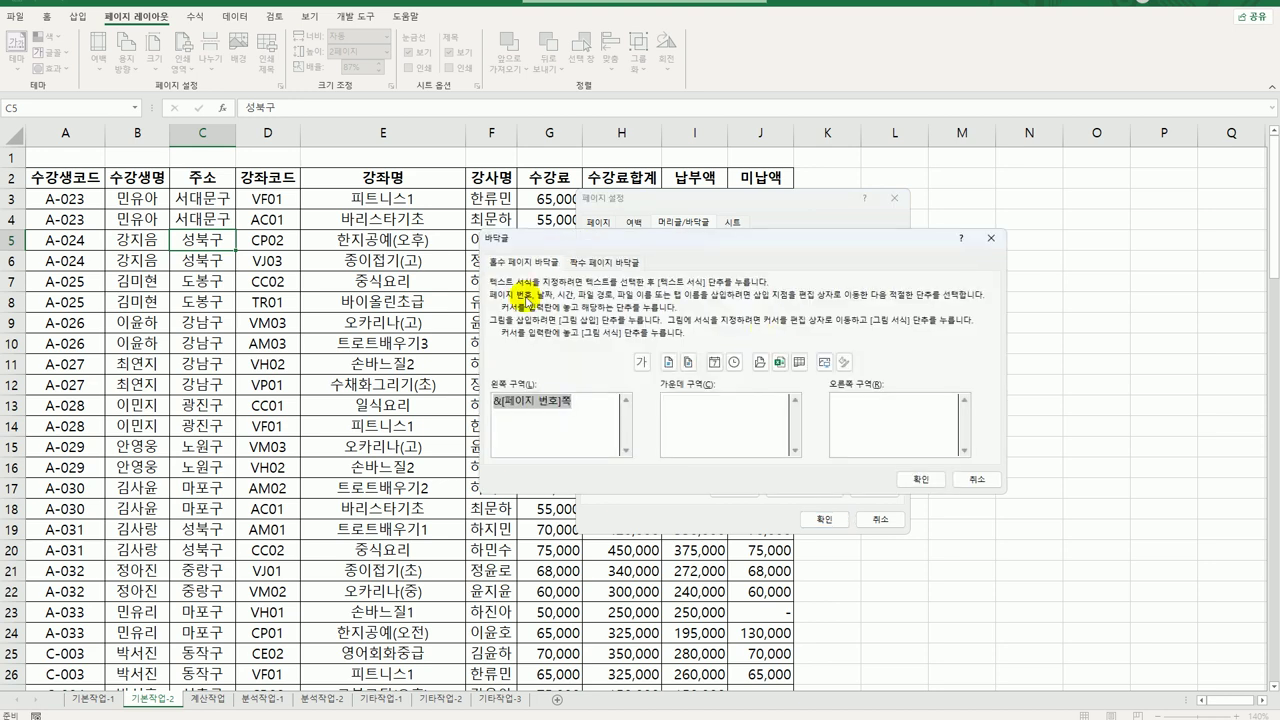
left_click(590, 265)
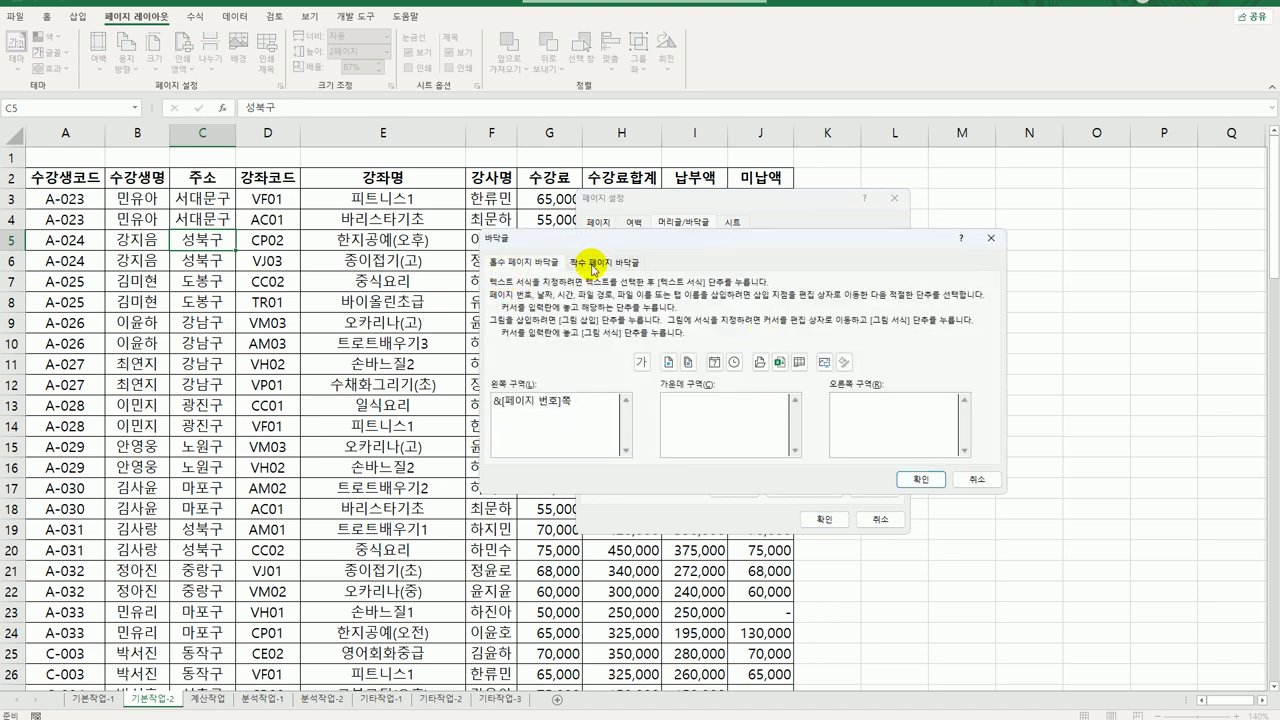
left_click(522, 263)
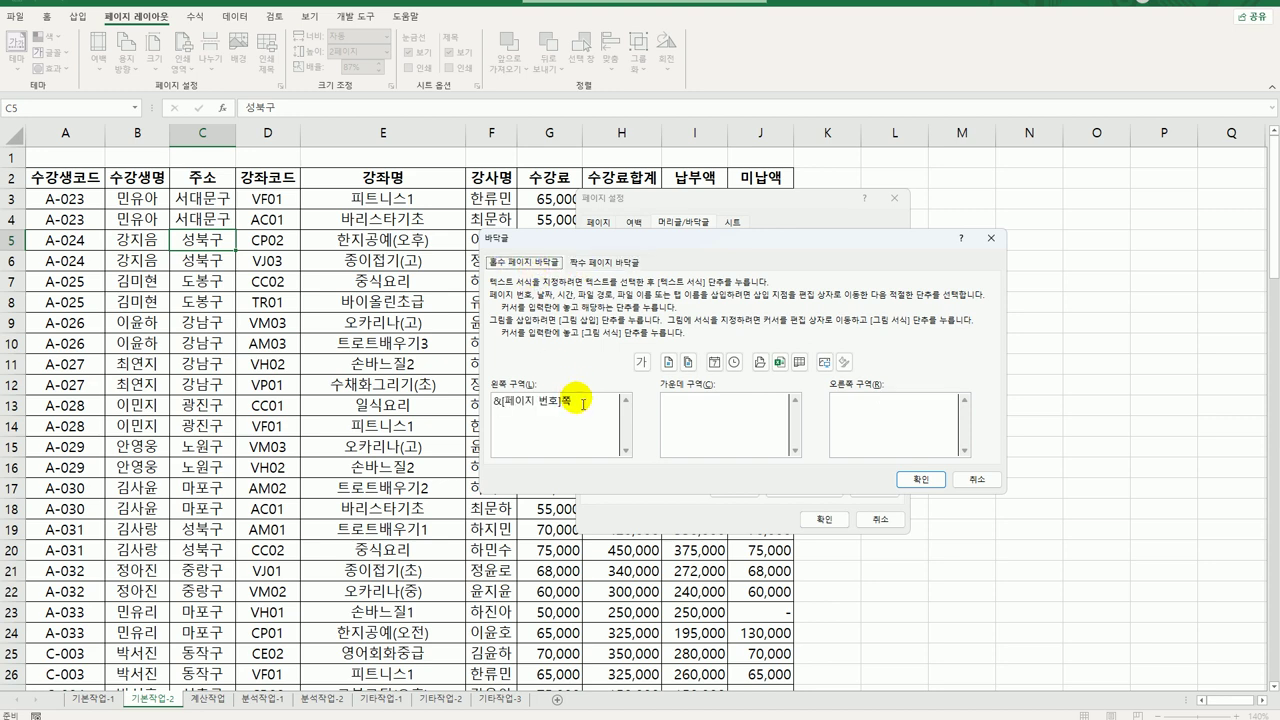
key("Tab")
key("Delete")
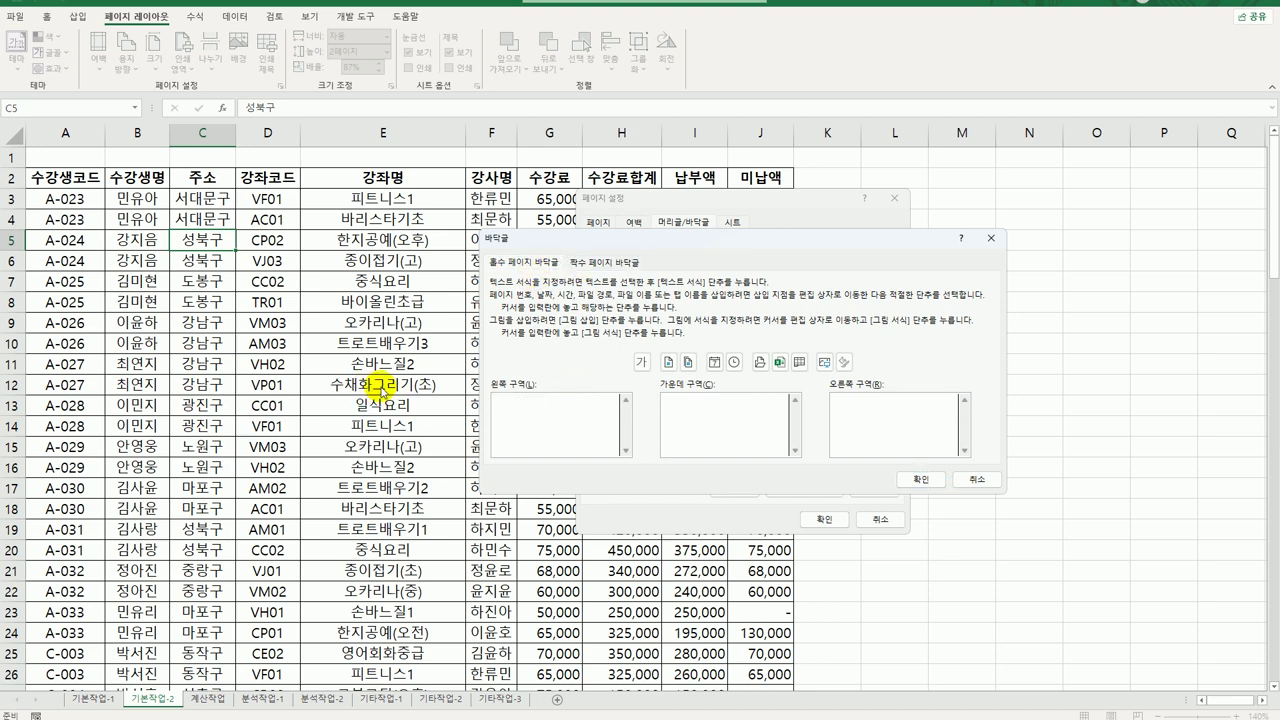
left_click(542, 424)
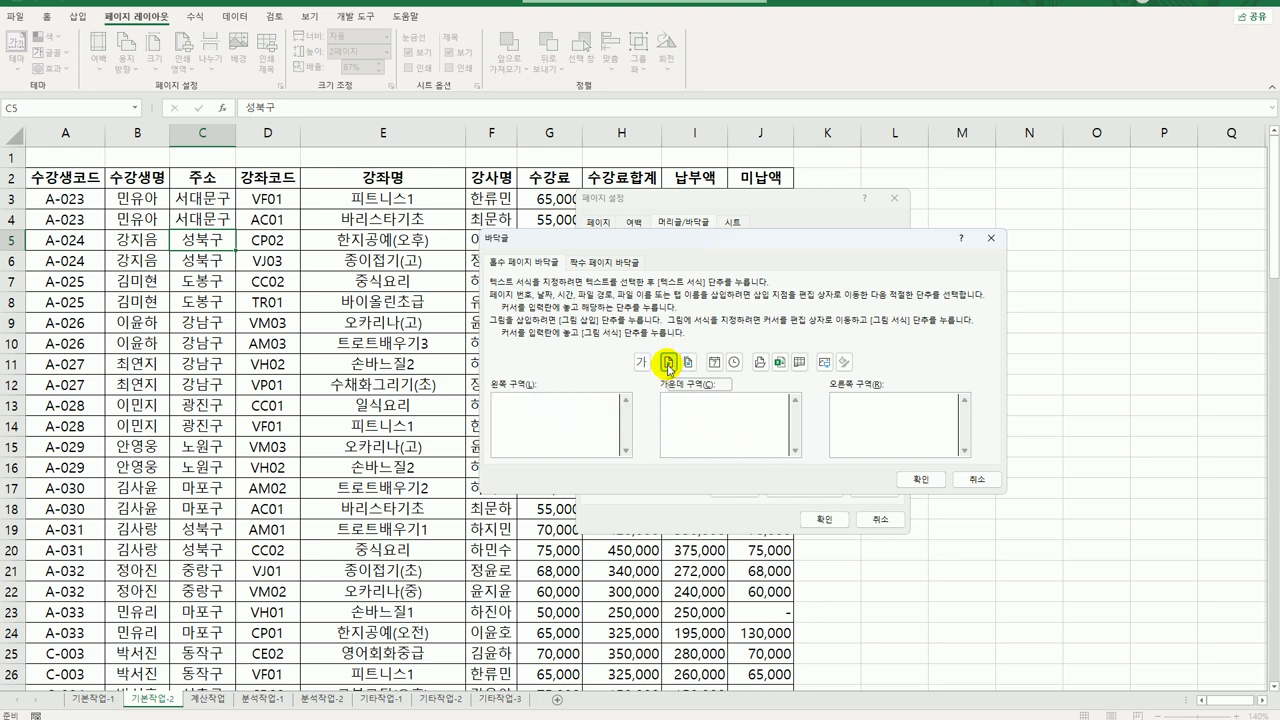
left_click(668, 364)
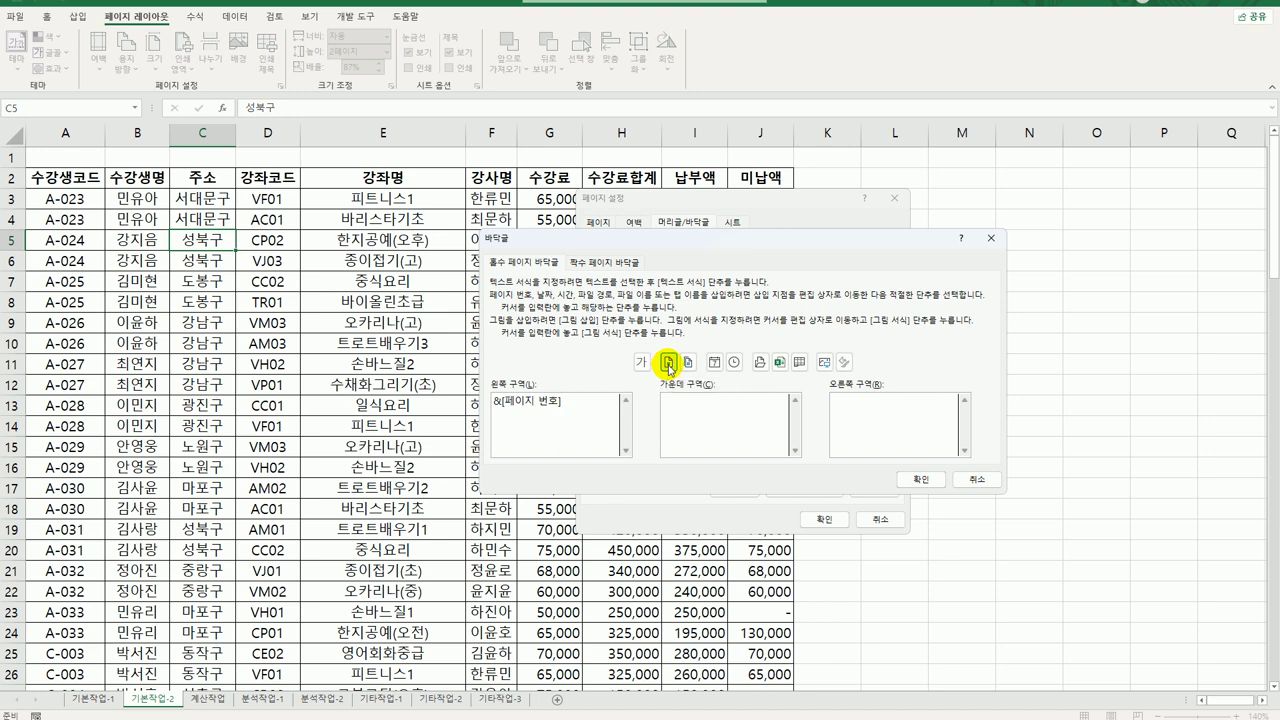
type("ㅉ")
Step: Replace the right section of the even-page footer with &[페이지 번호]쪽 and confirm the custom footers
left_click(630, 264)
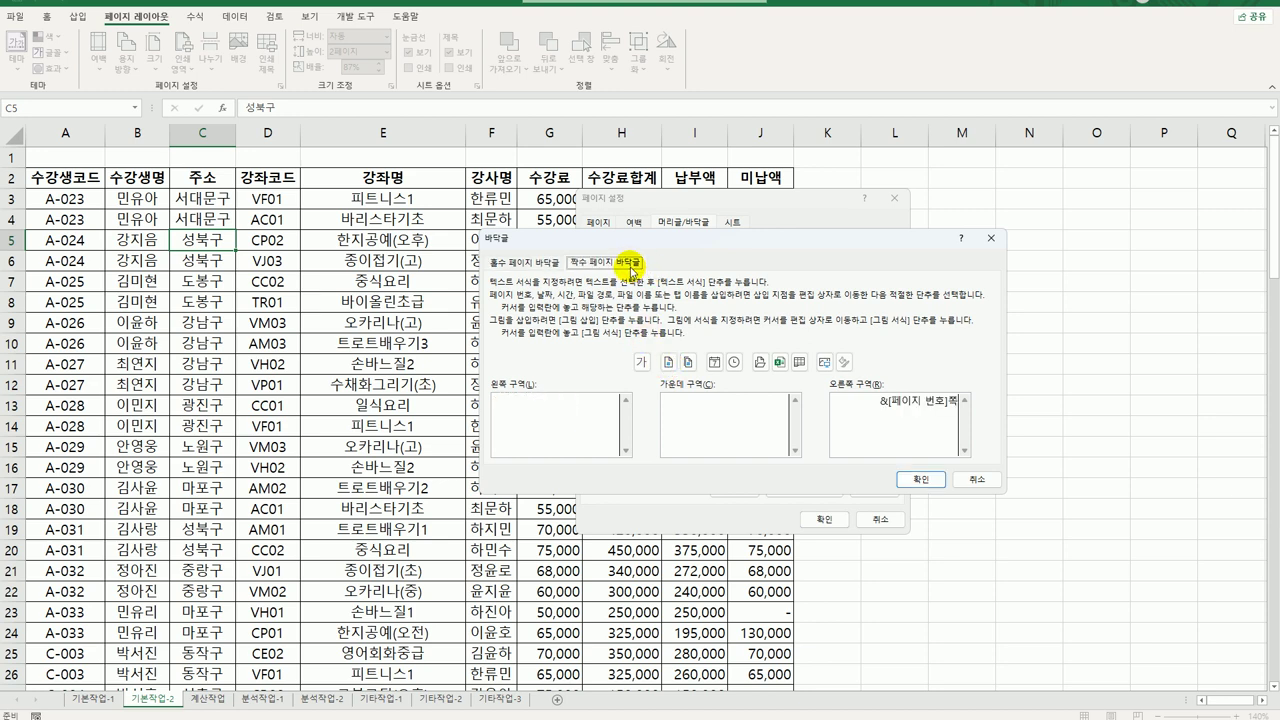
left_click_drag(880, 401, 968, 404)
key("BackSpace")
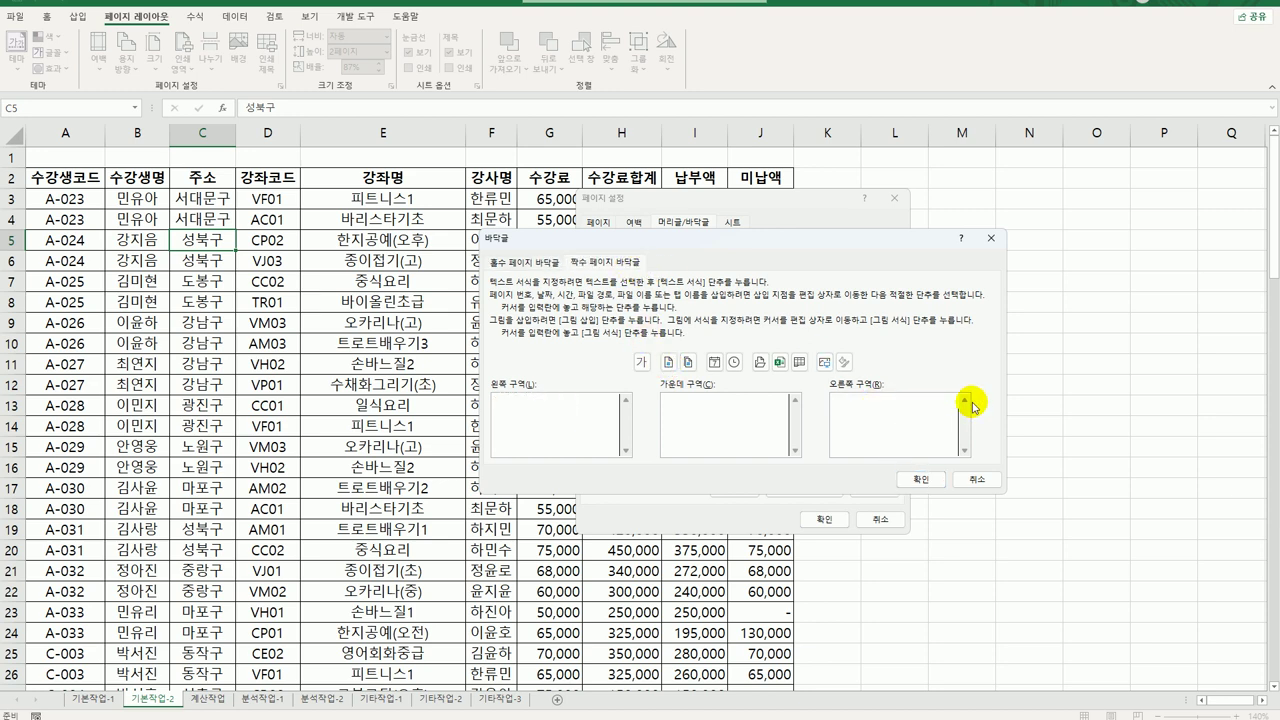
left_click(667, 366)
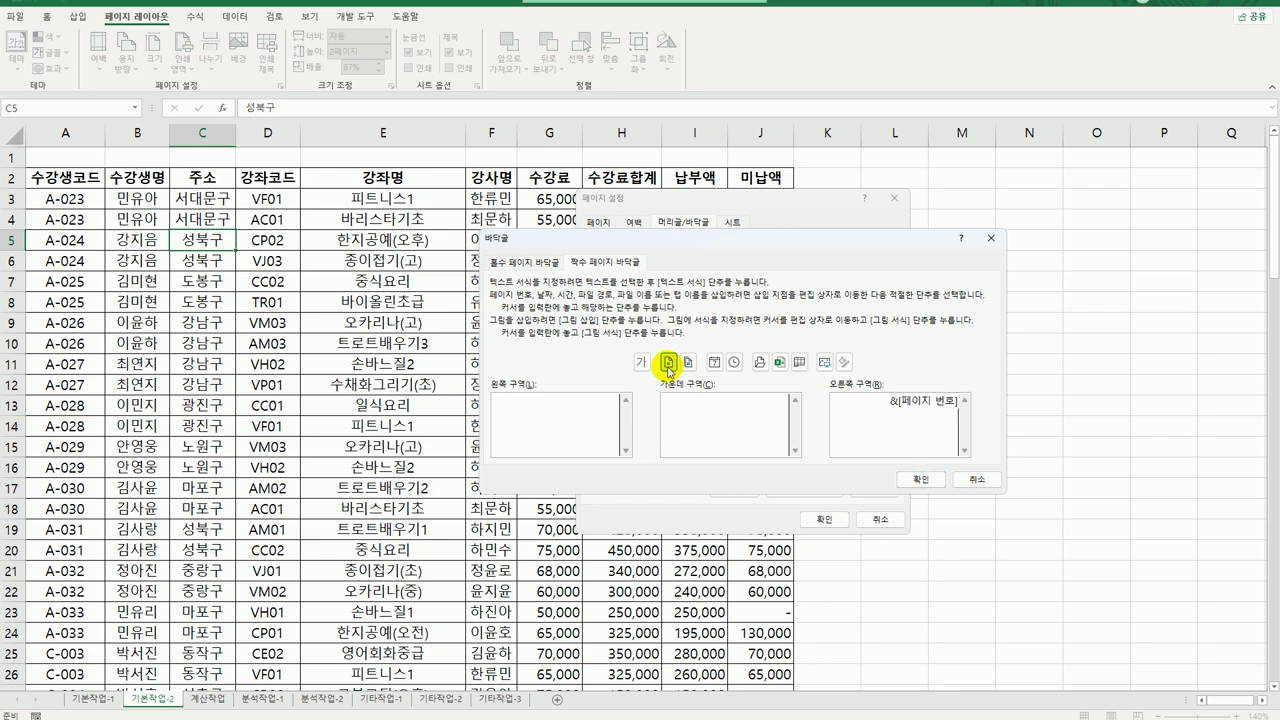
type("쪼")
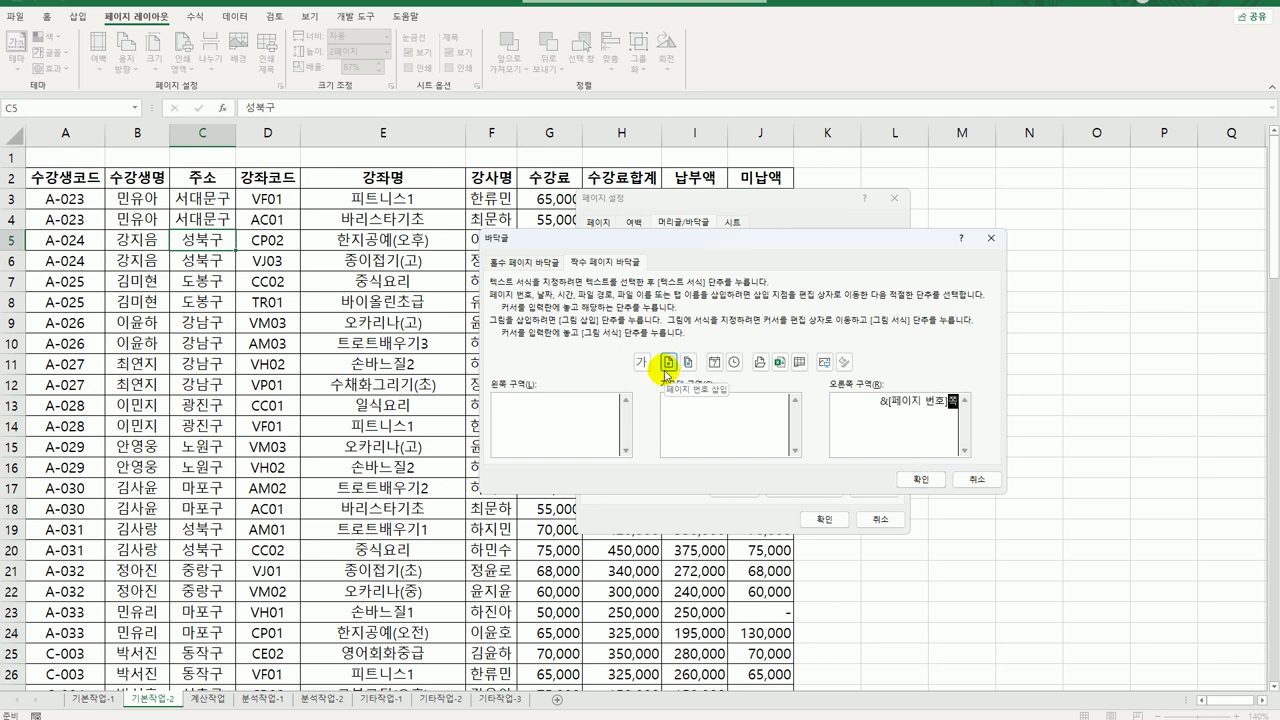
left_click(921, 480)
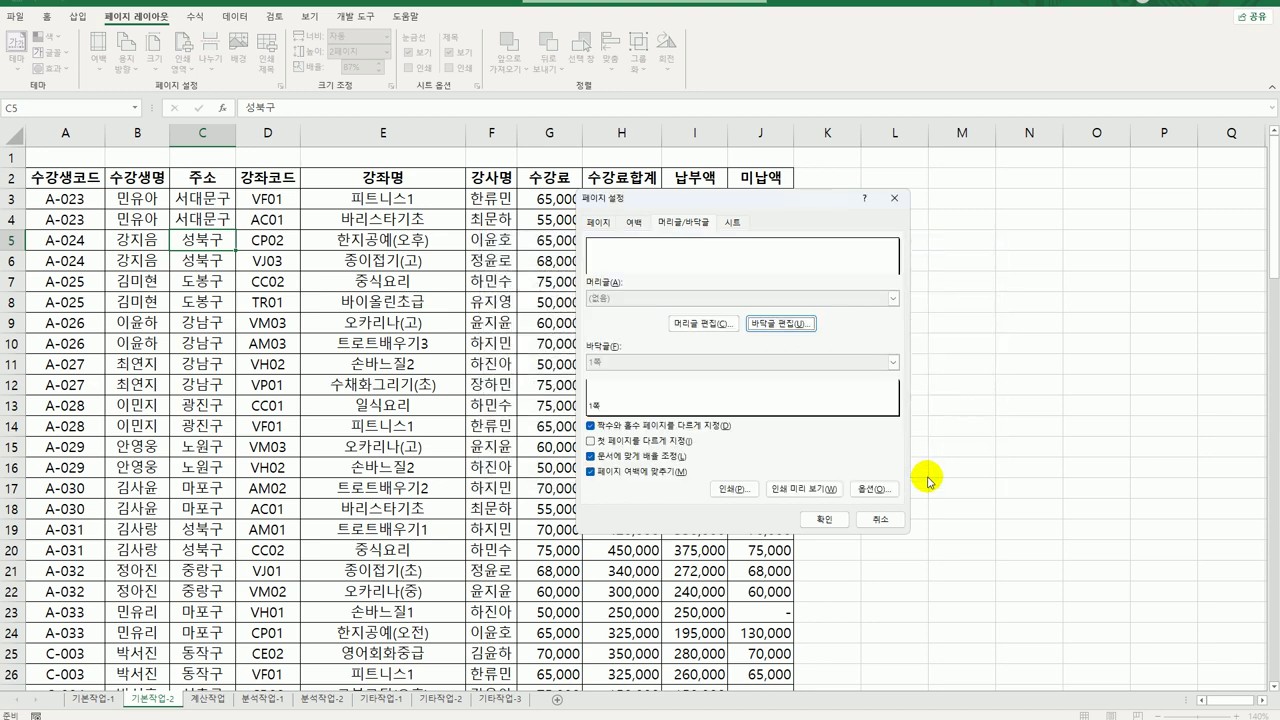
Step: Set row 2 as the row to repeat on every printed page and apply the page setup
left_click(732, 226)
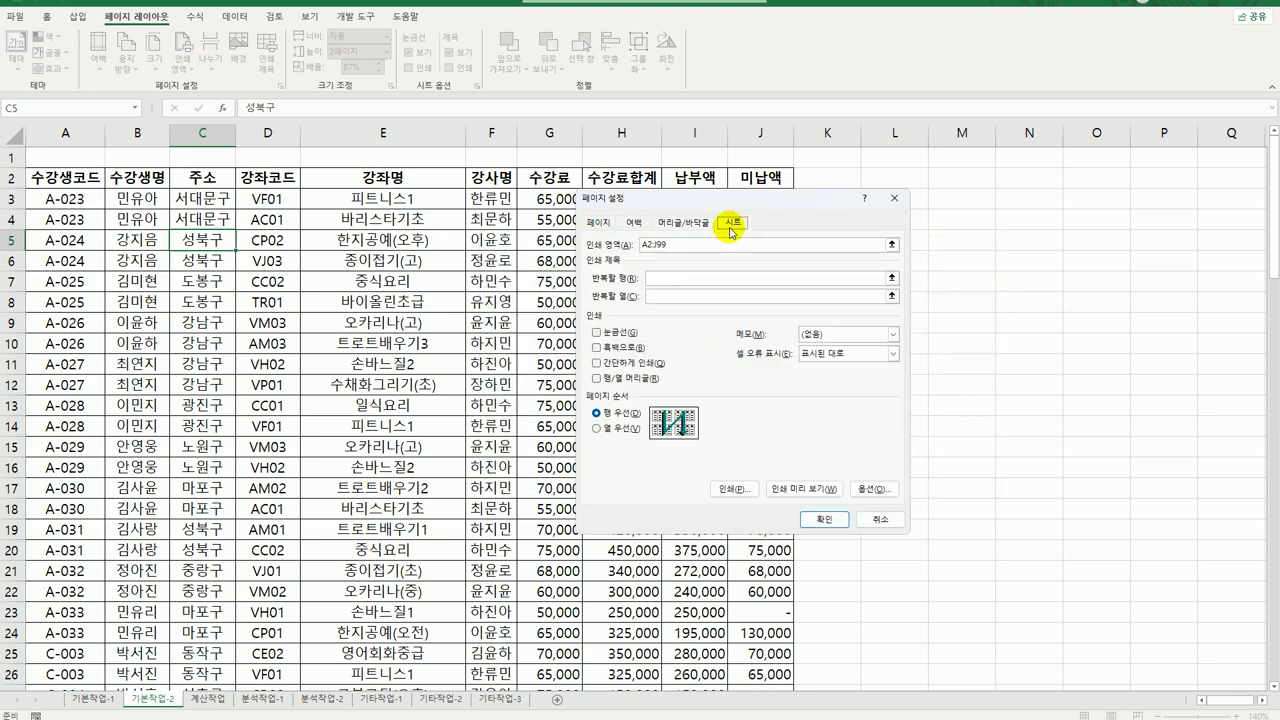
left_click(676, 280)
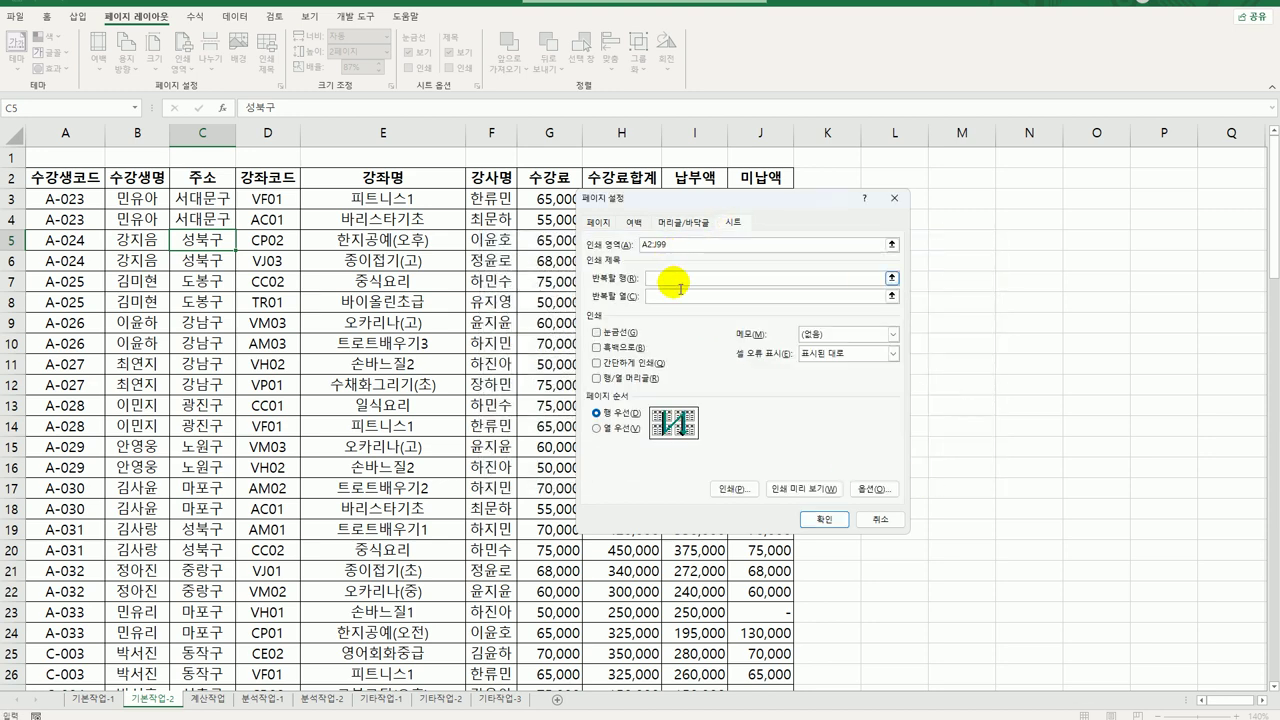
left_click(14, 180)
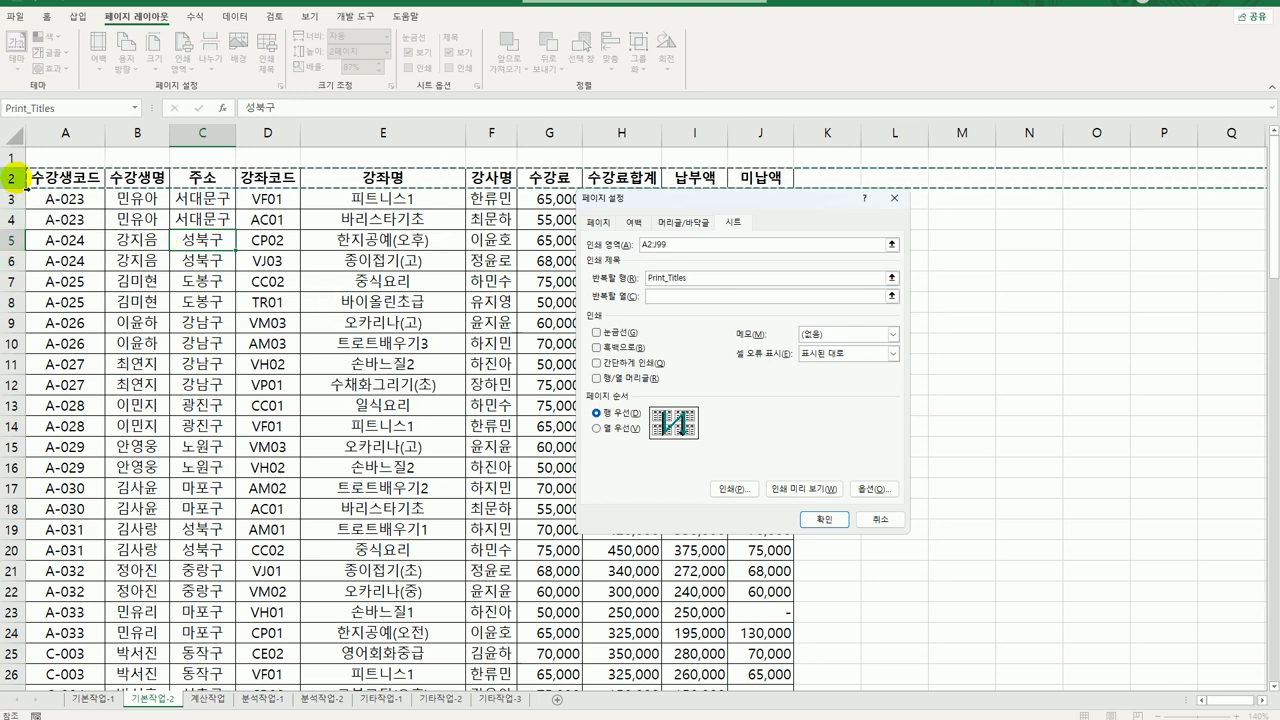
left_click(820, 520)
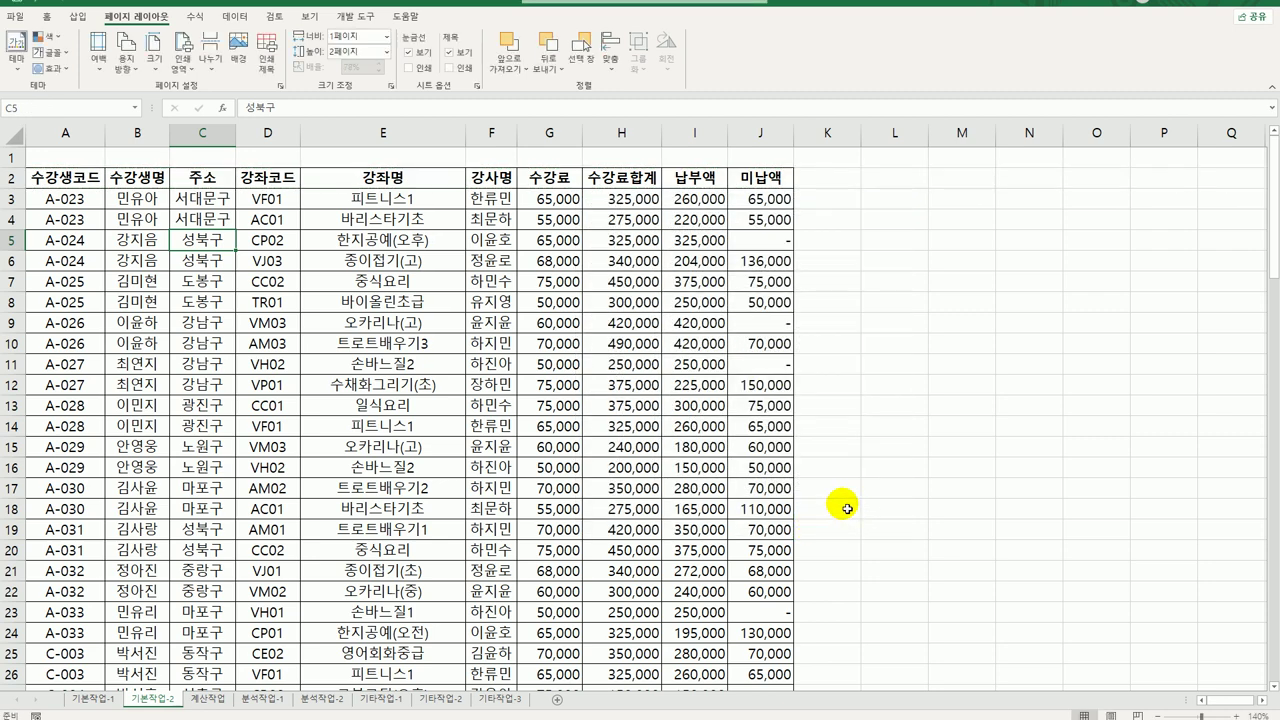
Step: Check both pages in the print preview for the repeated header row and the odd/even footers, then return to the sheet
left_click(15, 16)
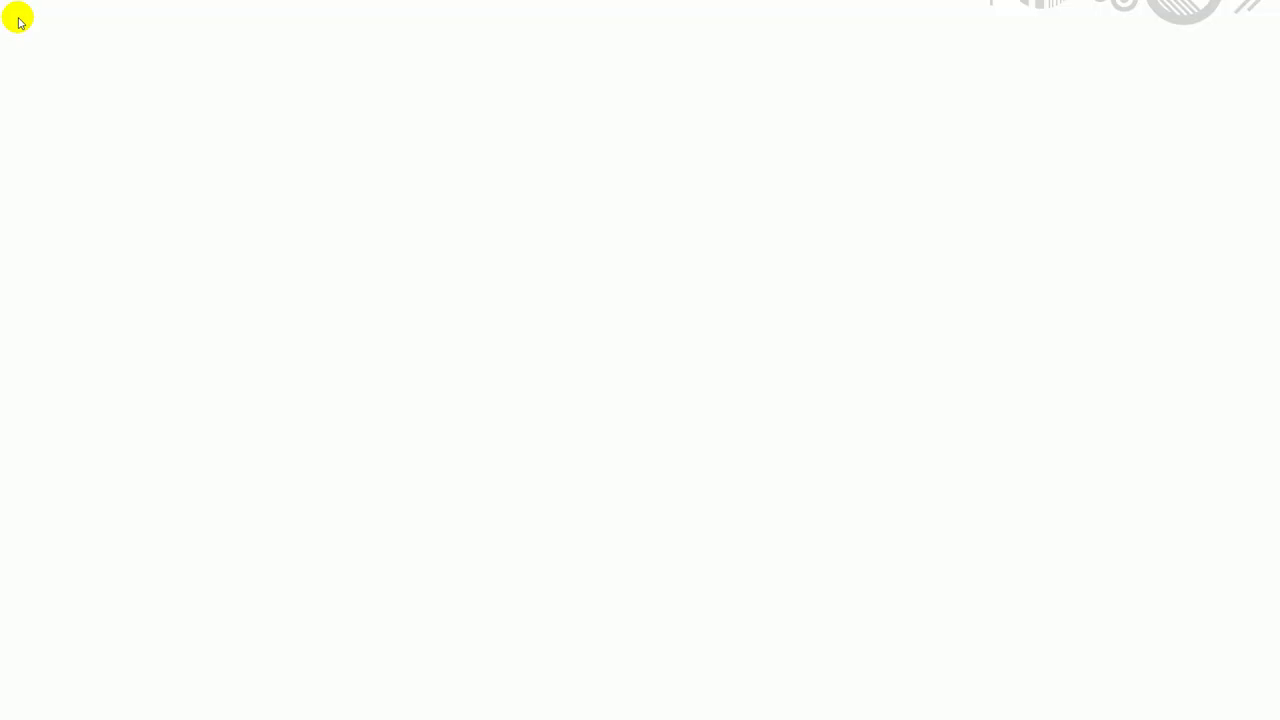
left_click(62, 266)
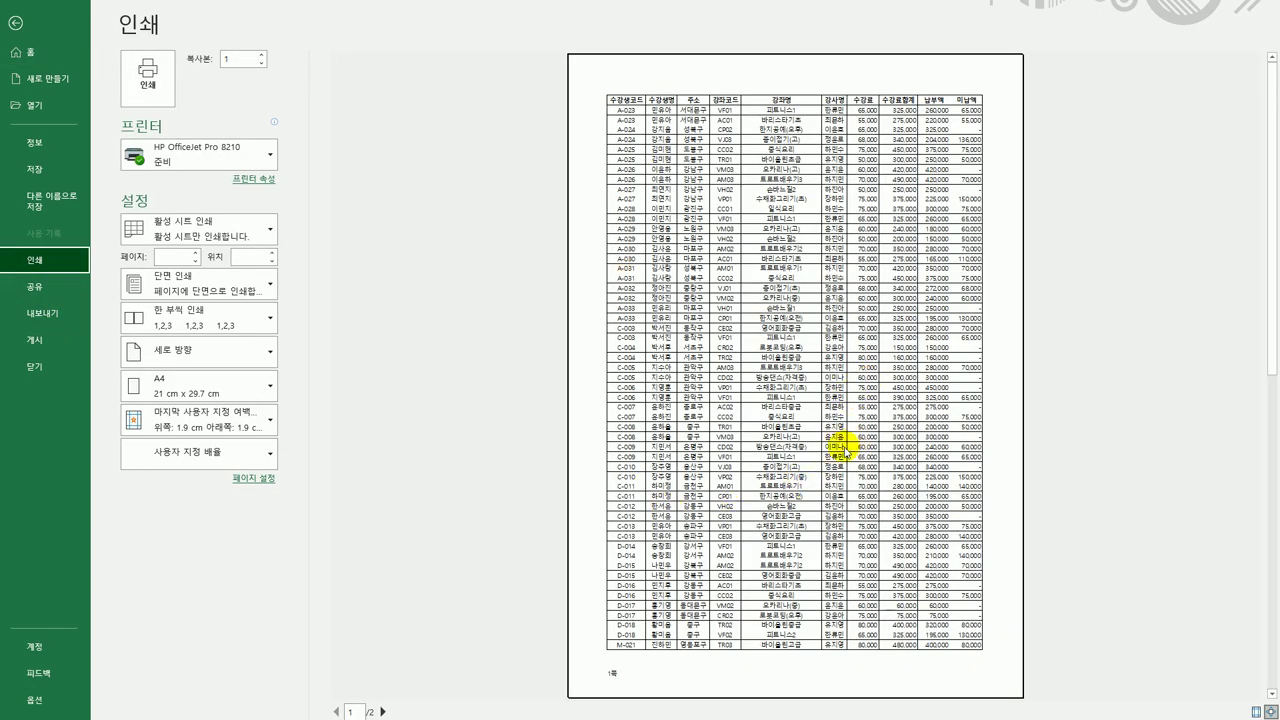
left_click(386, 711)
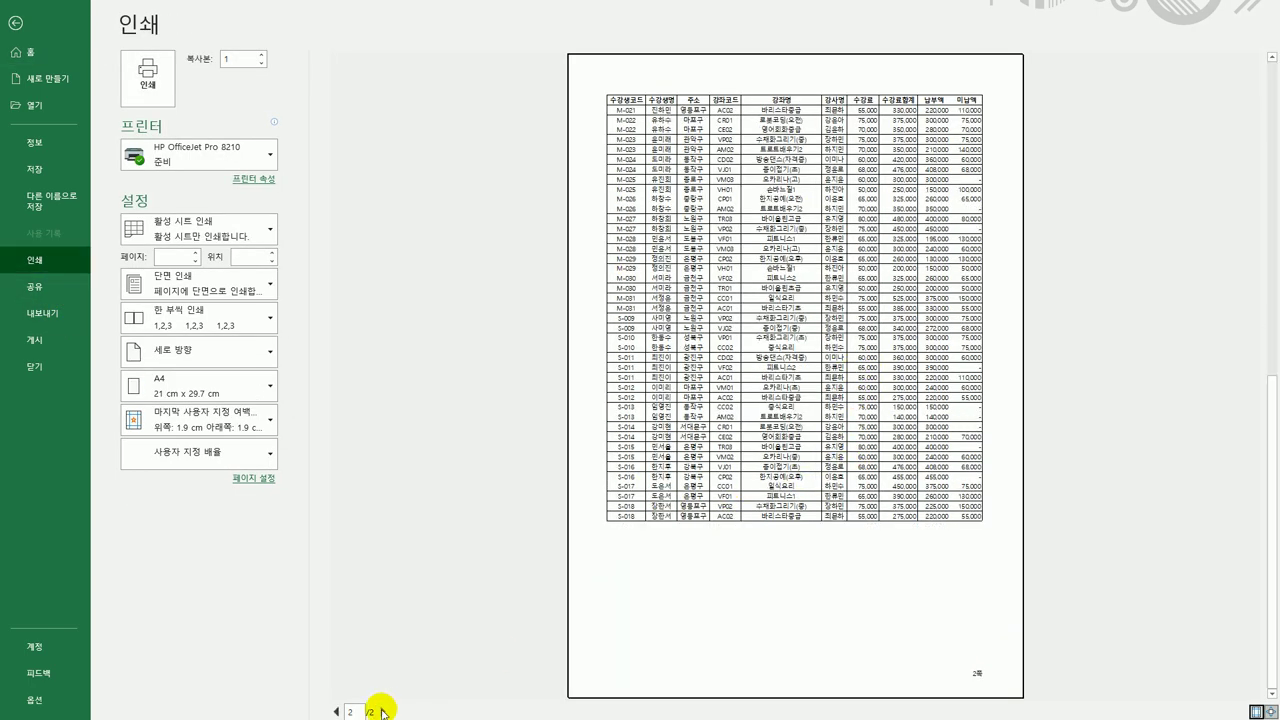
left_click(333, 711)
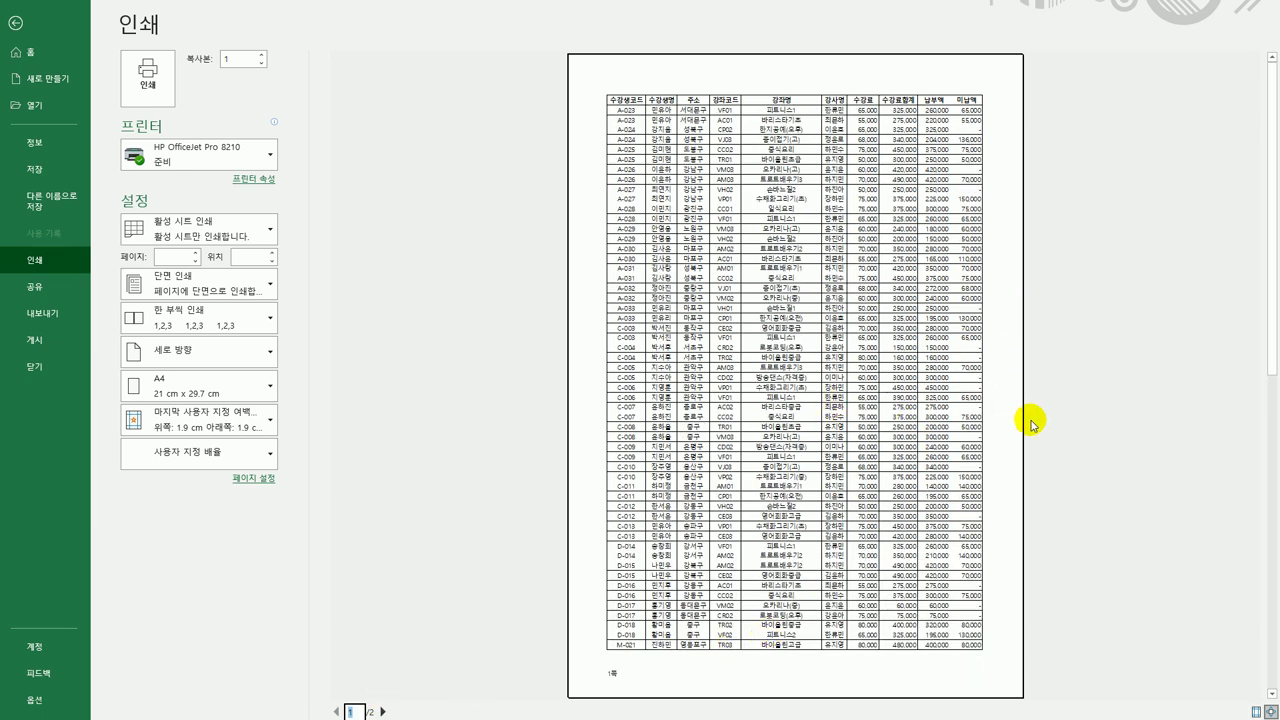
left_click(383, 711)
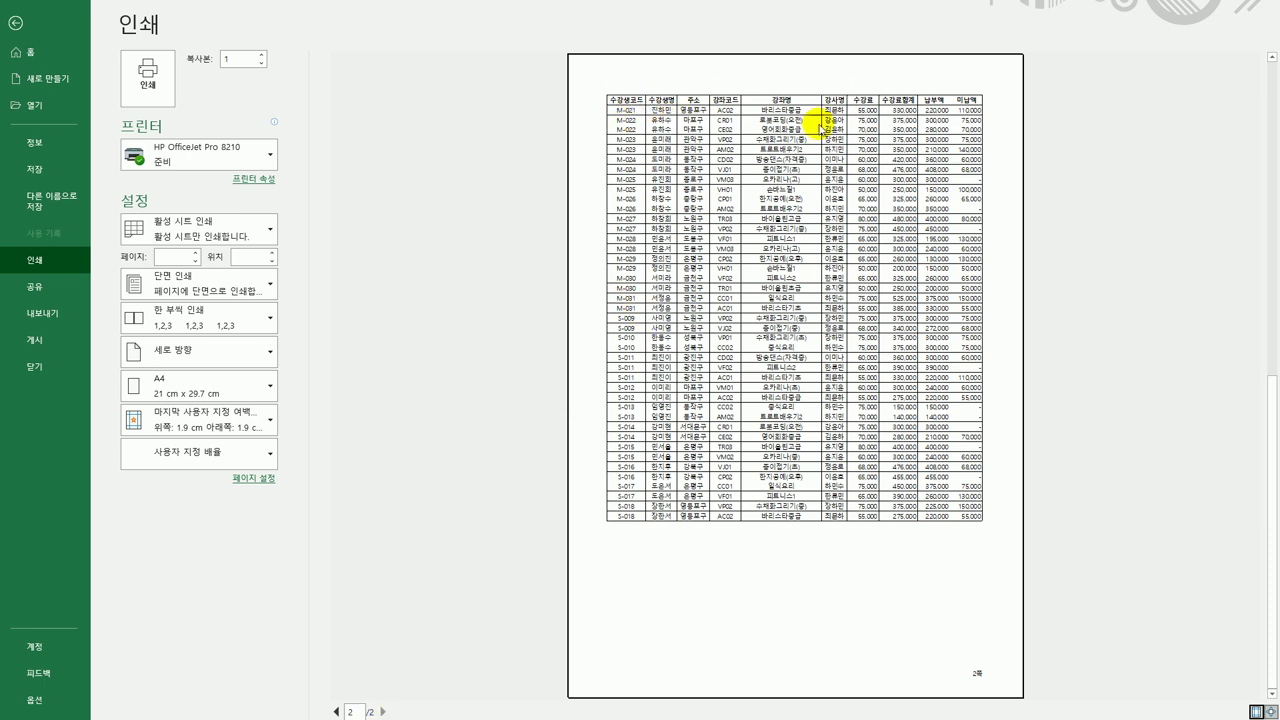
left_click(336, 711)
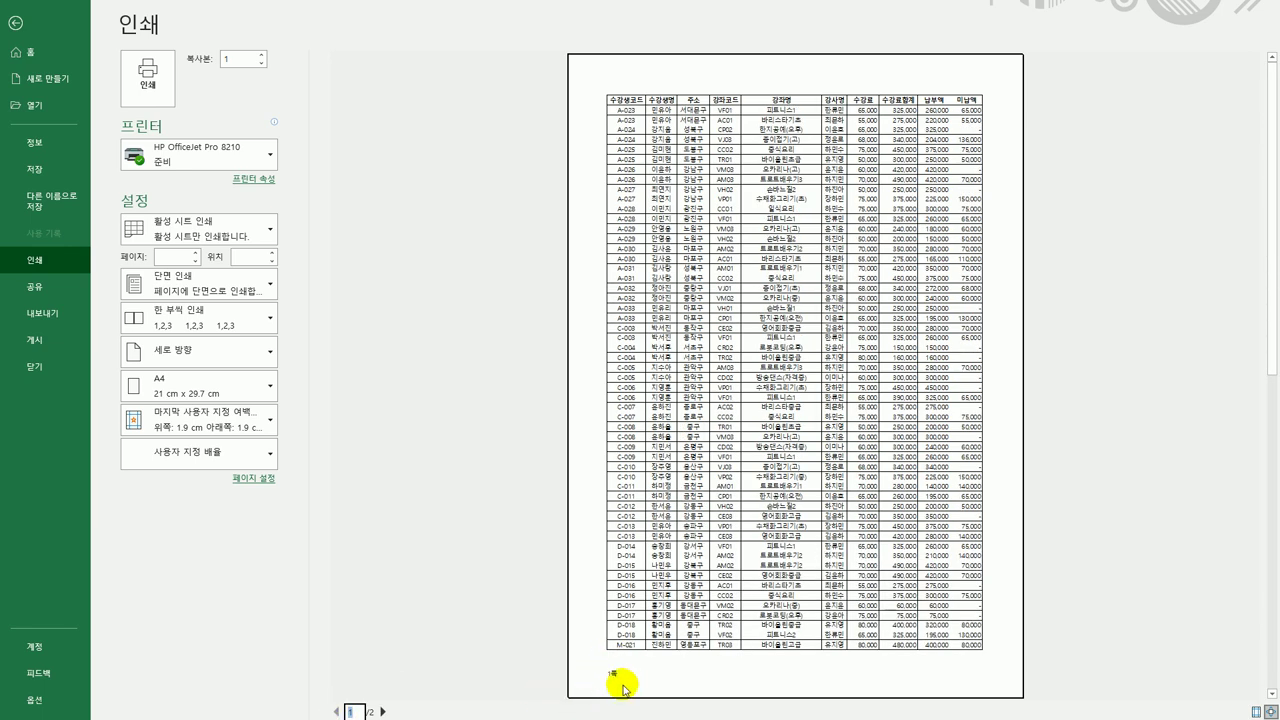
left_click(383, 711)
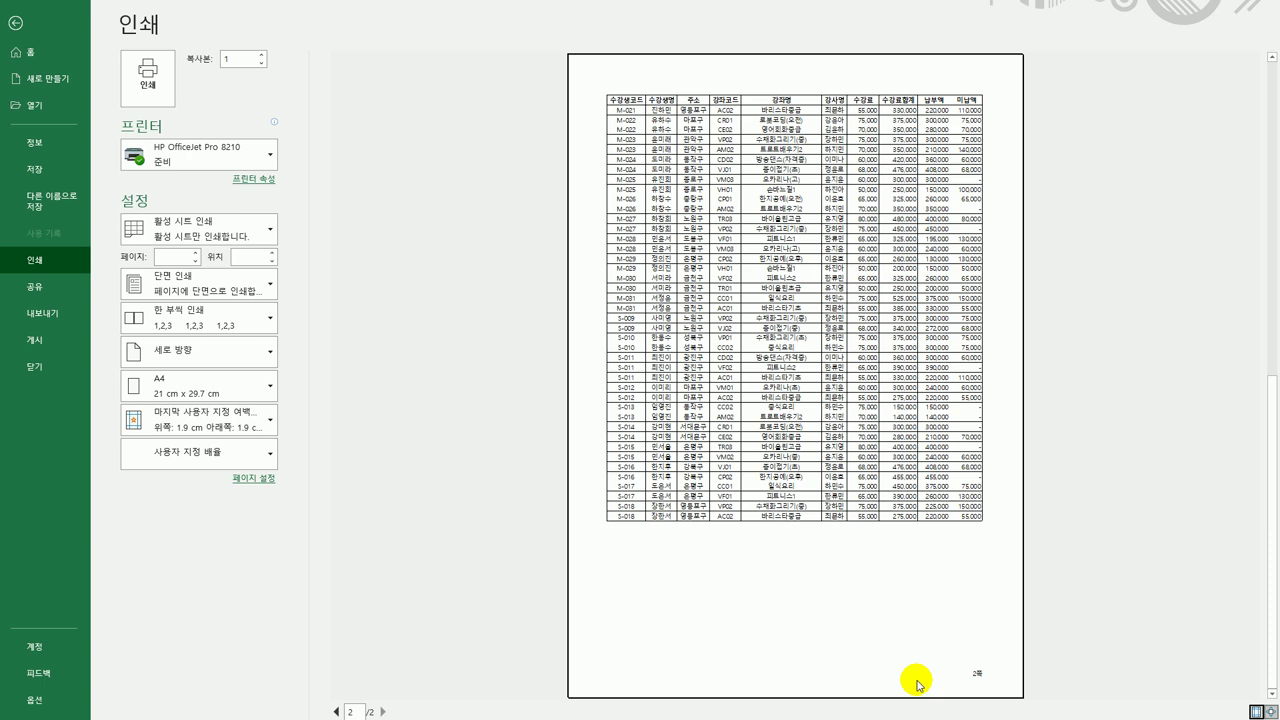
left_click(16, 24)
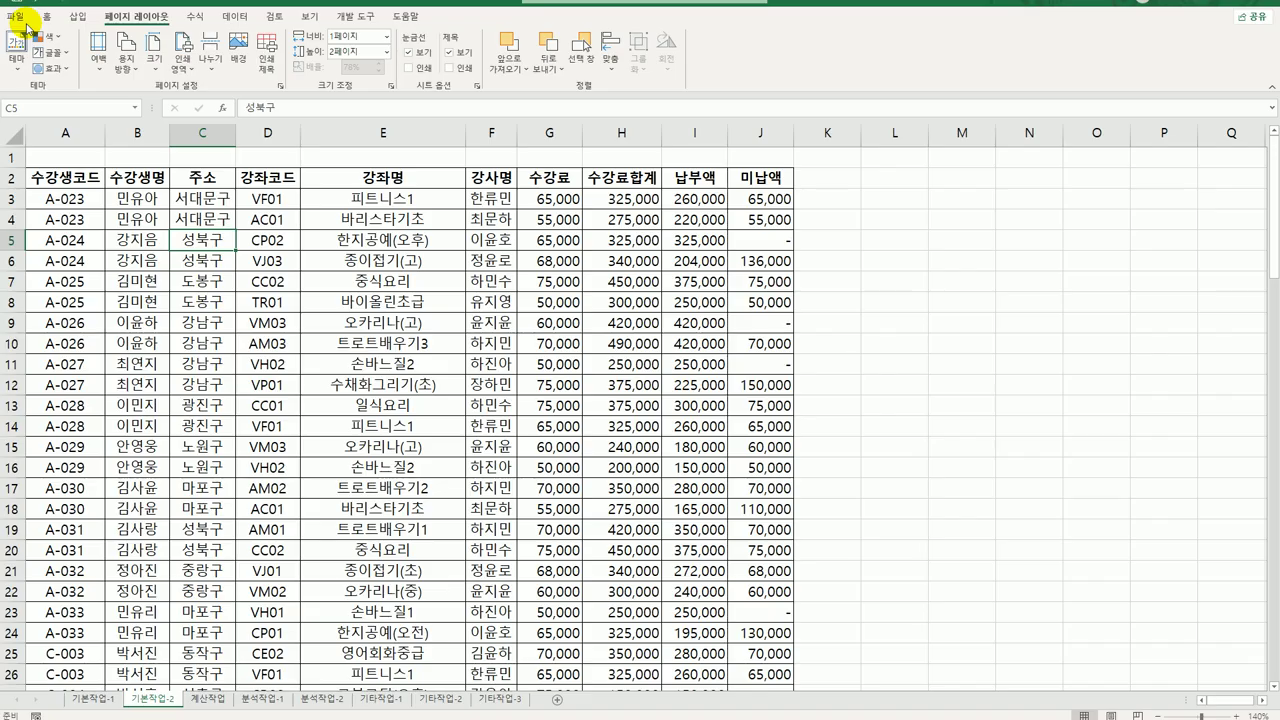
Step: In the 계산작업 sheet, examine the 전기(kWh) values in 표1 and the 기본요금, 전력량요금 and 가족수 rates in 표4
left_click(208, 698)
left_click(411, 205)
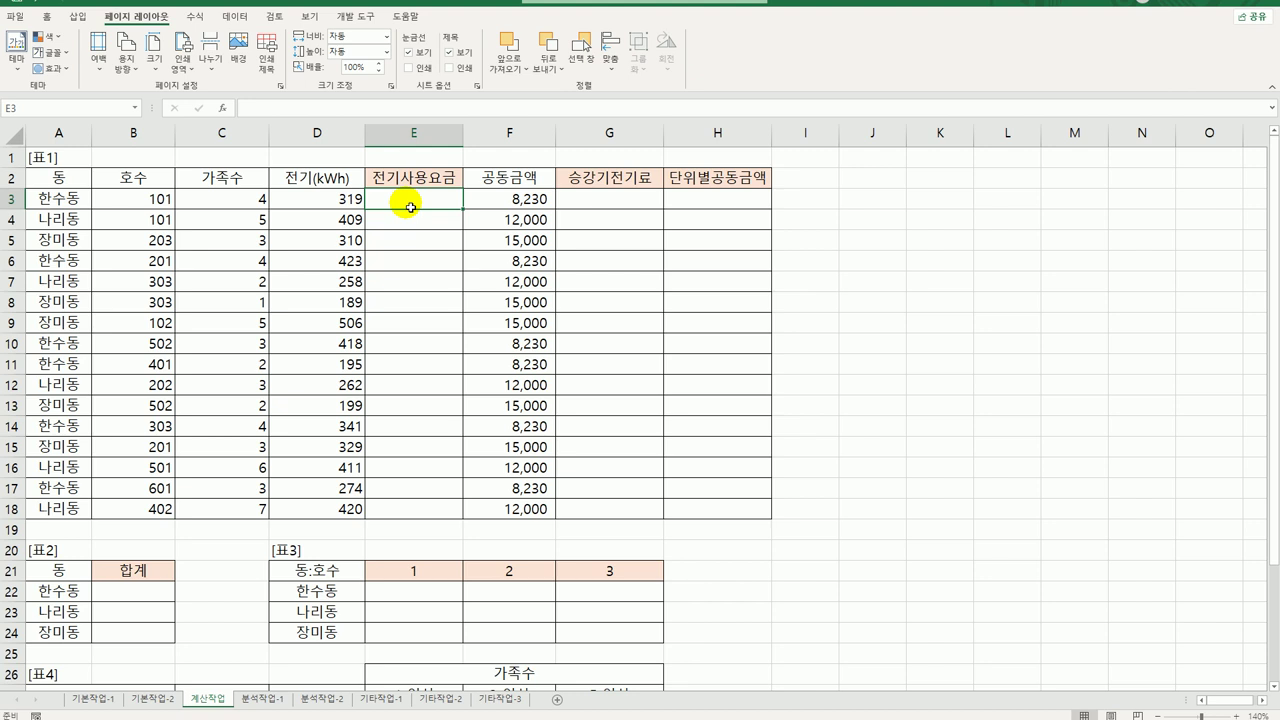
scroll(266, 302, "down", 6)
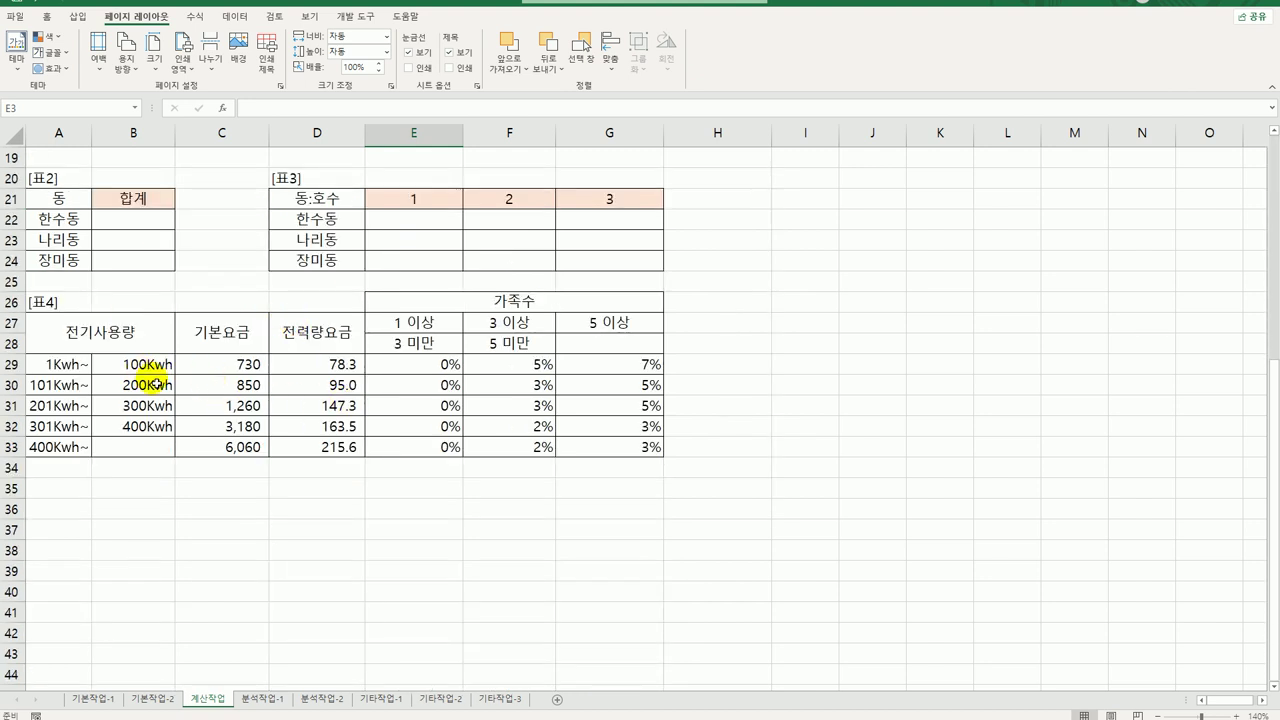
left_click_drag(245, 364, 252, 447)
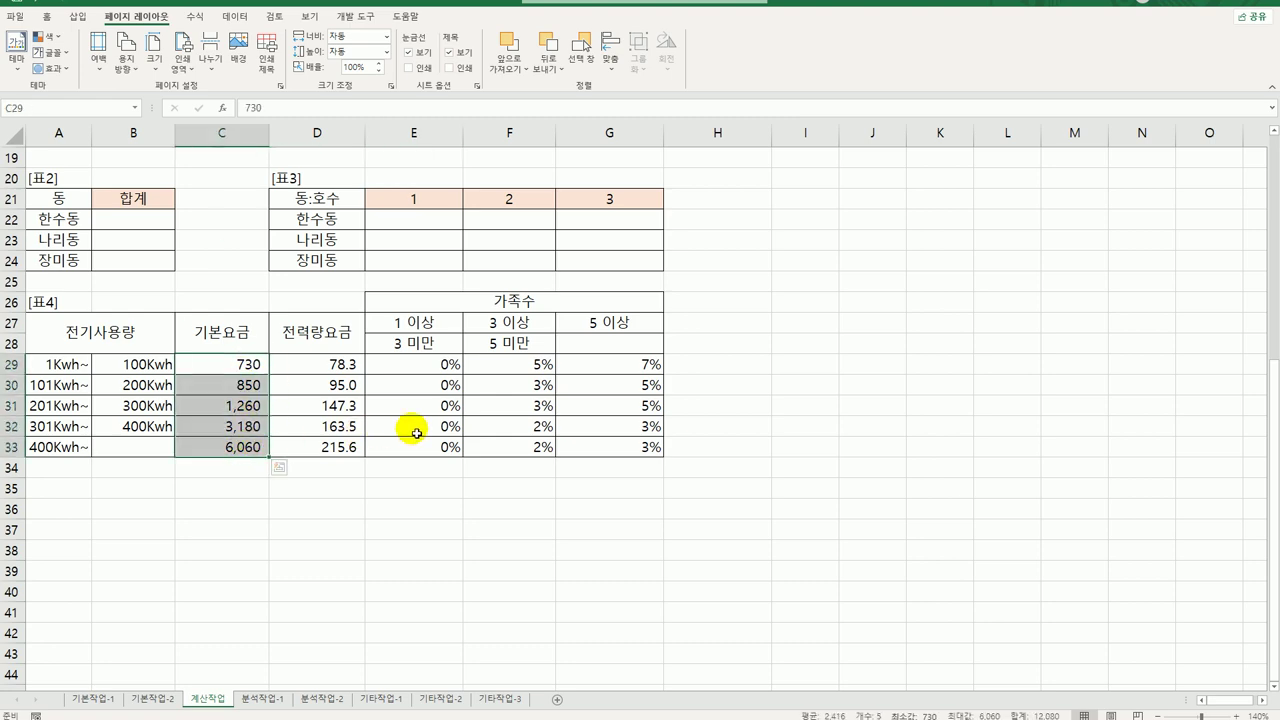
scroll(413, 430, "up", 6)
left_click(340, 198)
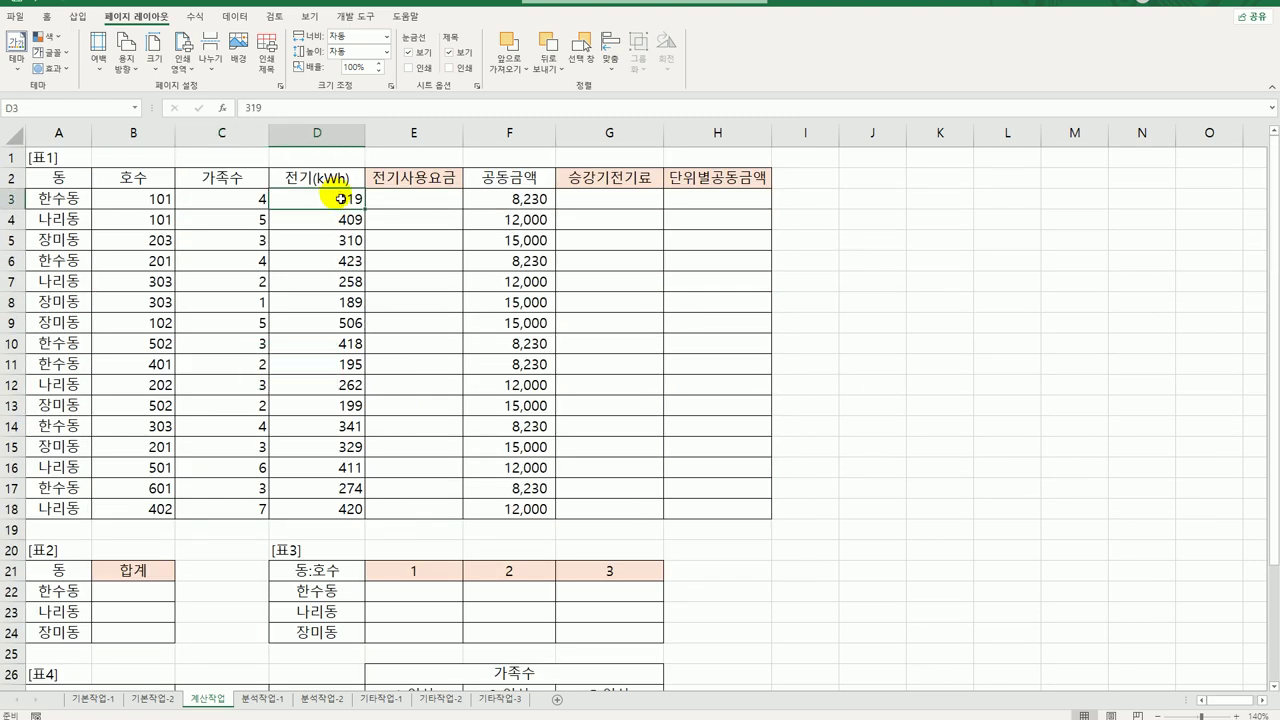
scroll(314, 300, "down", 3)
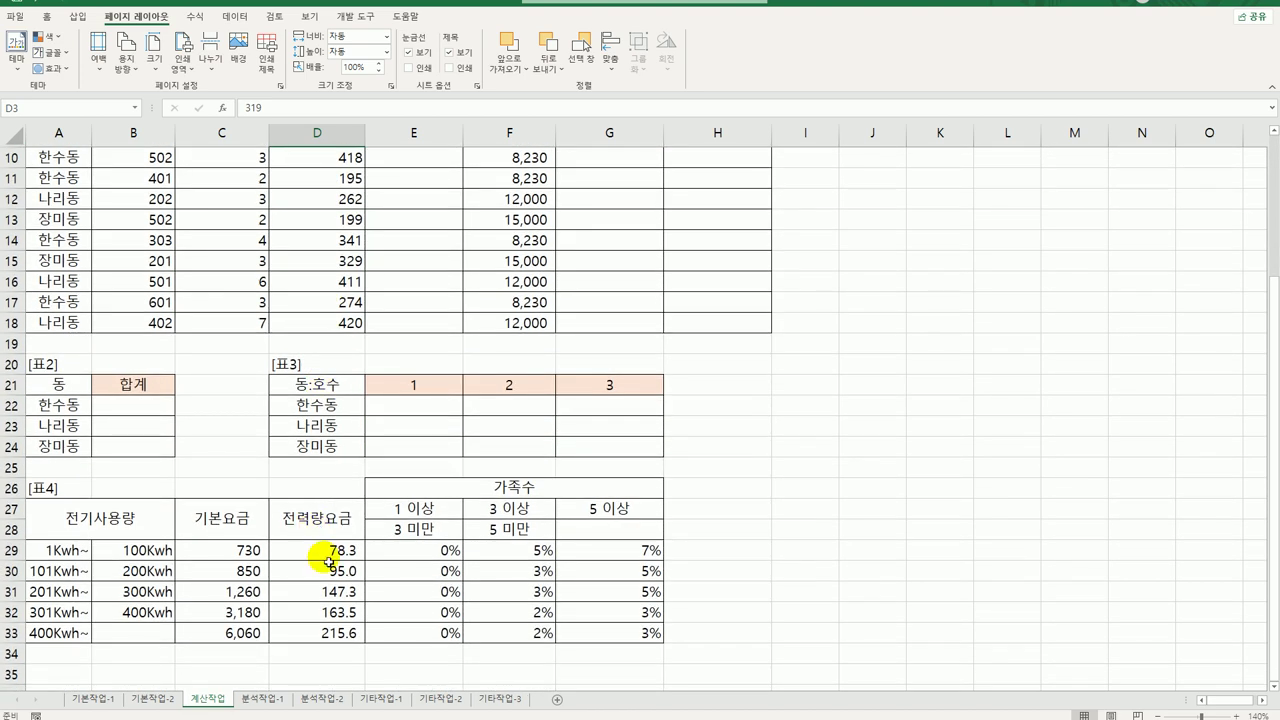
left_click_drag(330, 560, 338, 632)
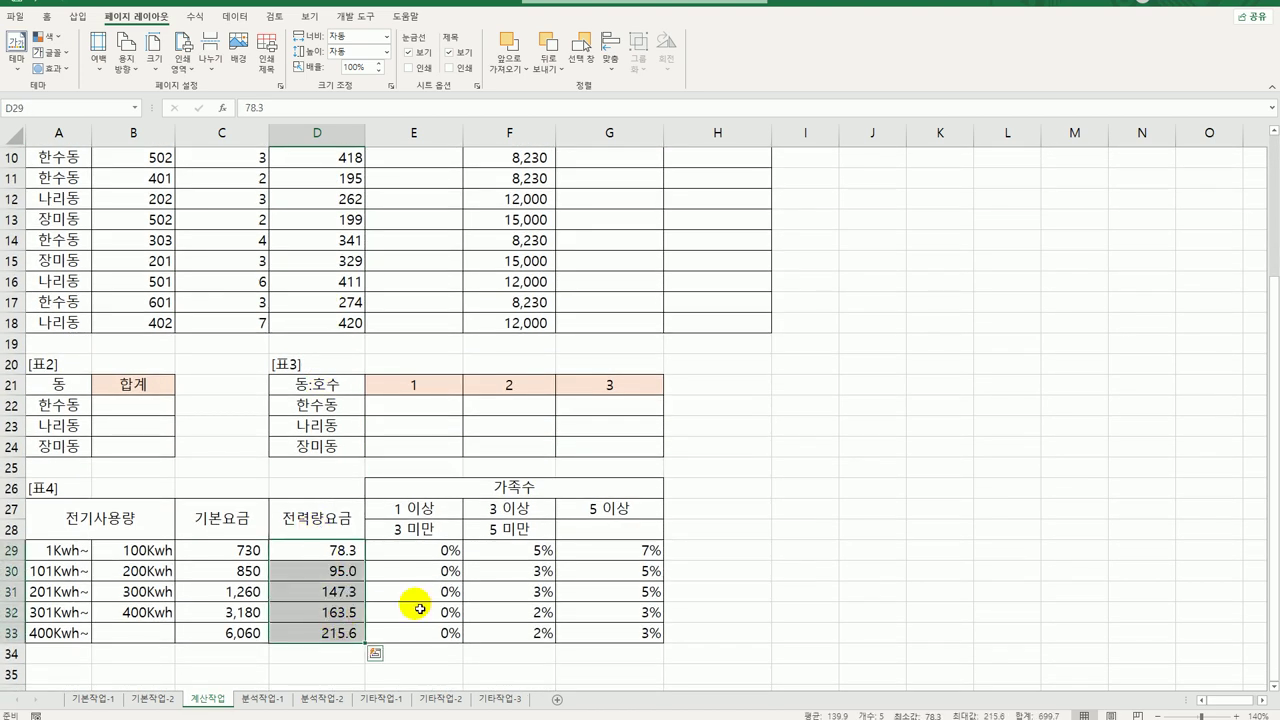
left_click_drag(454, 556, 617, 632)
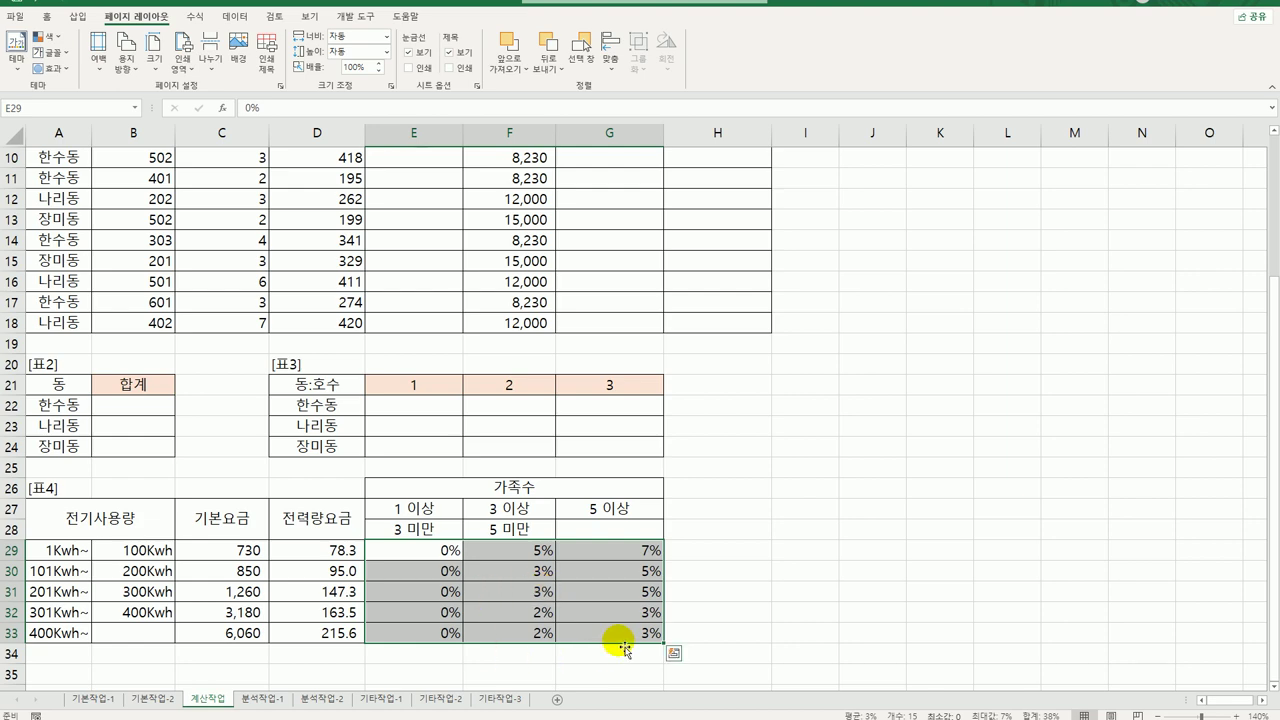
scroll(571, 600, "up", 3)
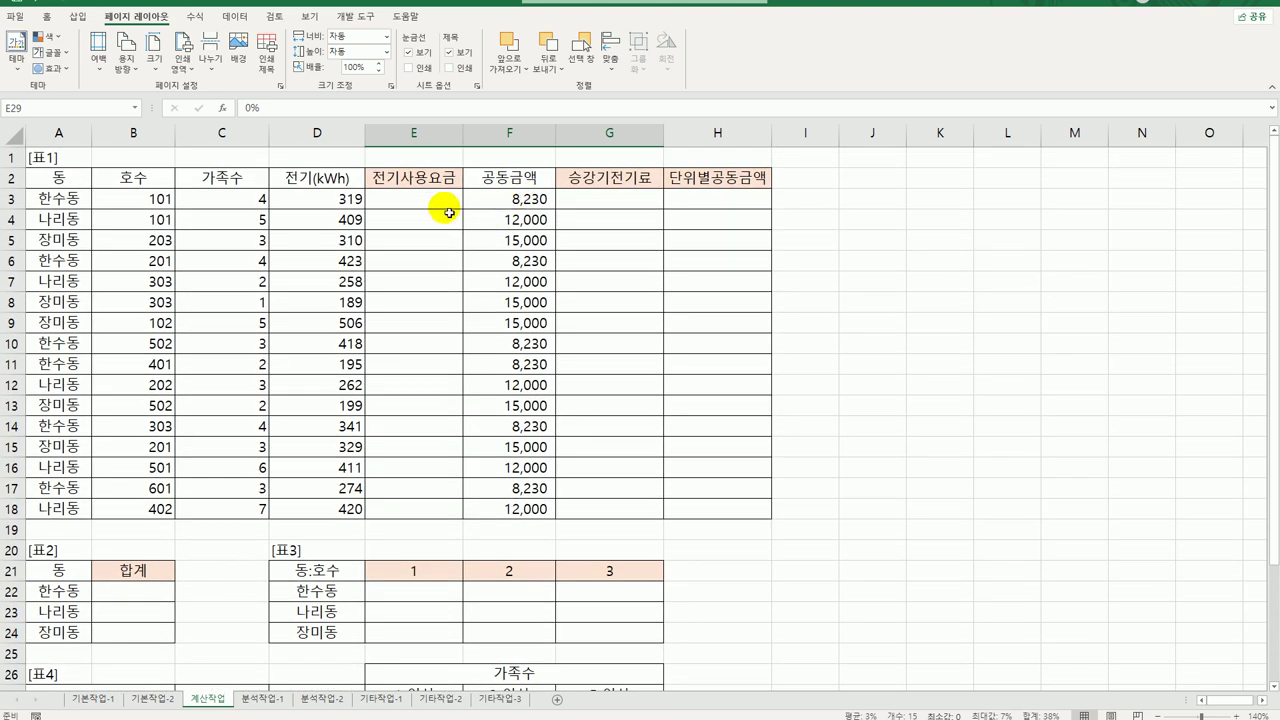
Step: Start a VLOOKUP formula in cell E3 of the 전기사용요금 column with D3 as the lookup value
left_click(438, 204)
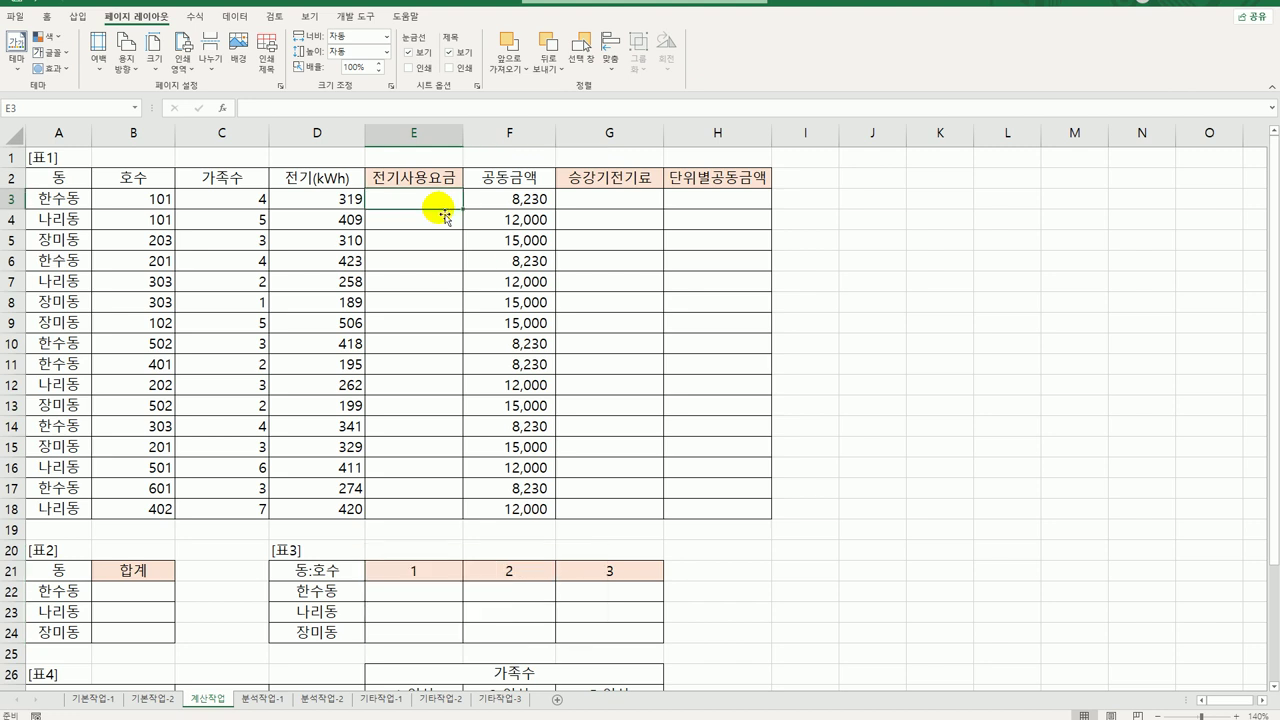
type("=")
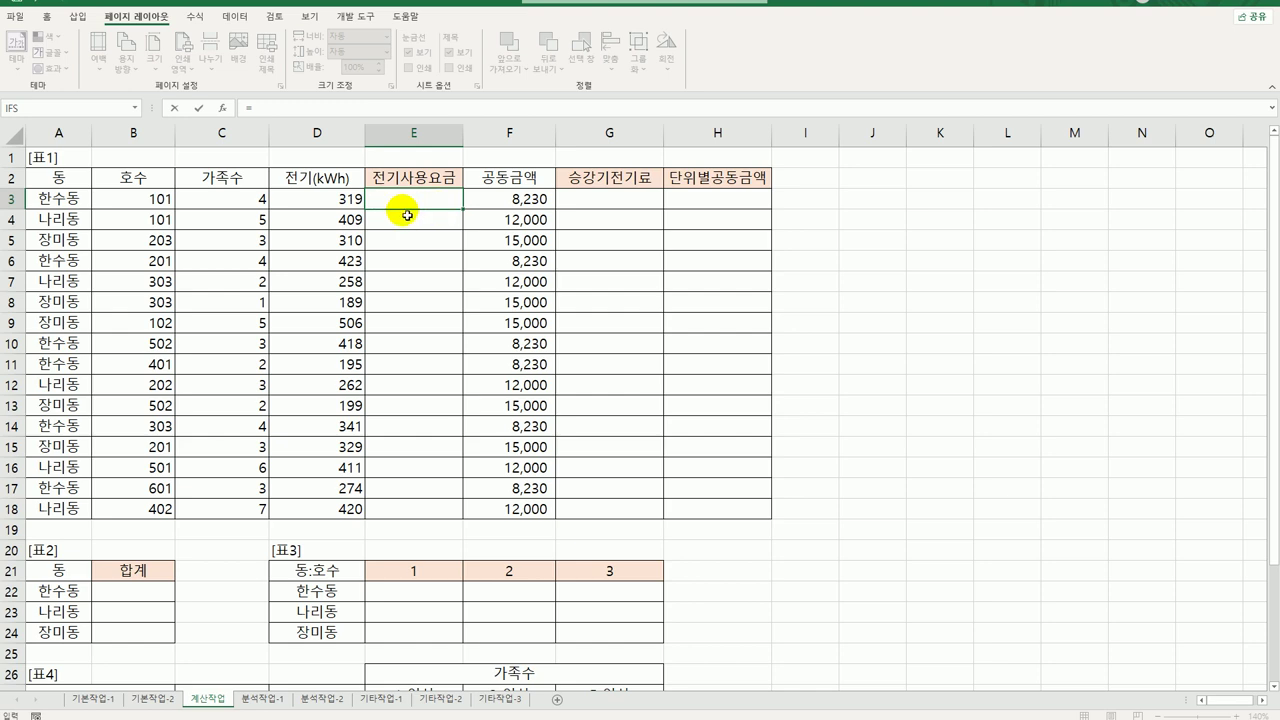
scroll(153, 462, "down", 6)
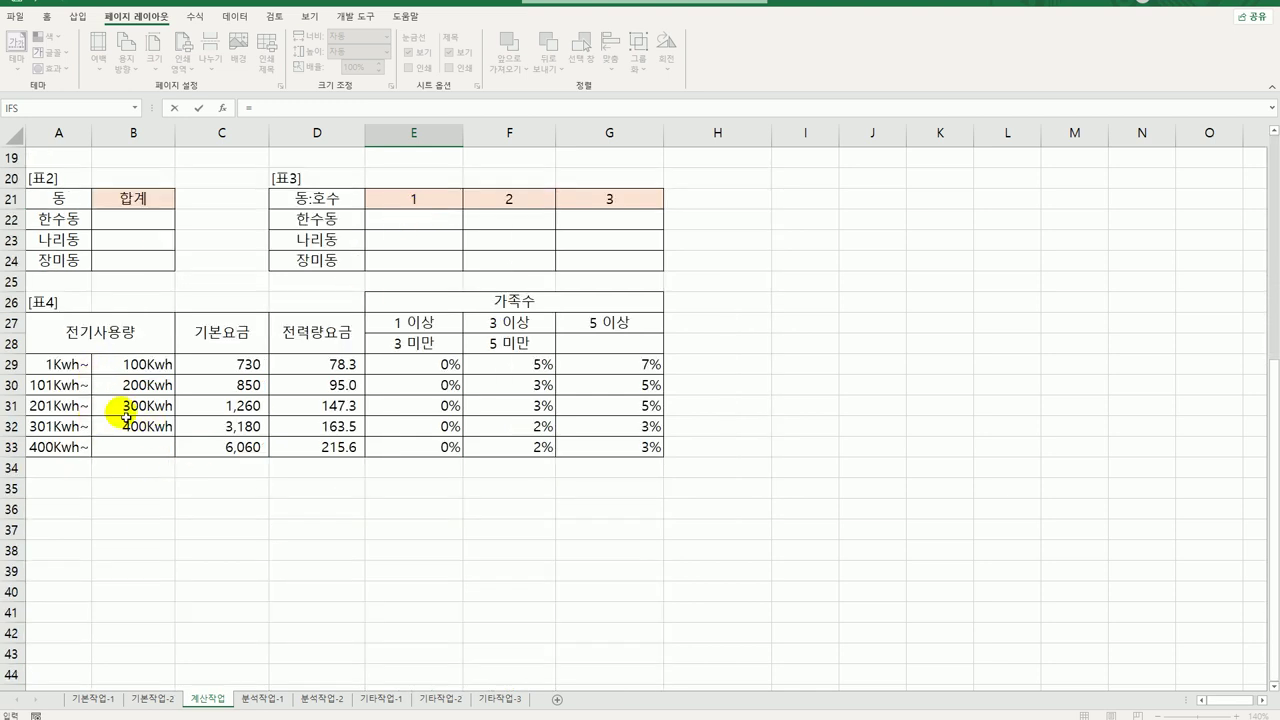
scroll(133, 415, "up", 6)
type("vl")
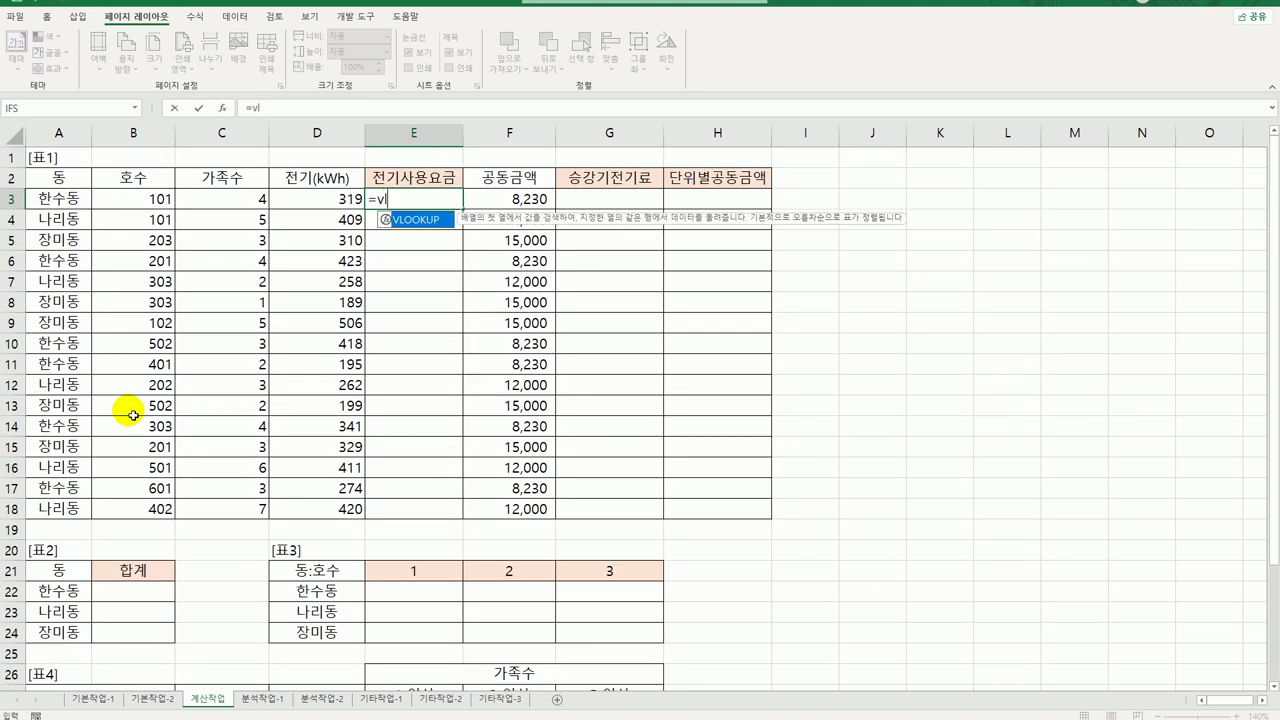
key("Tab")
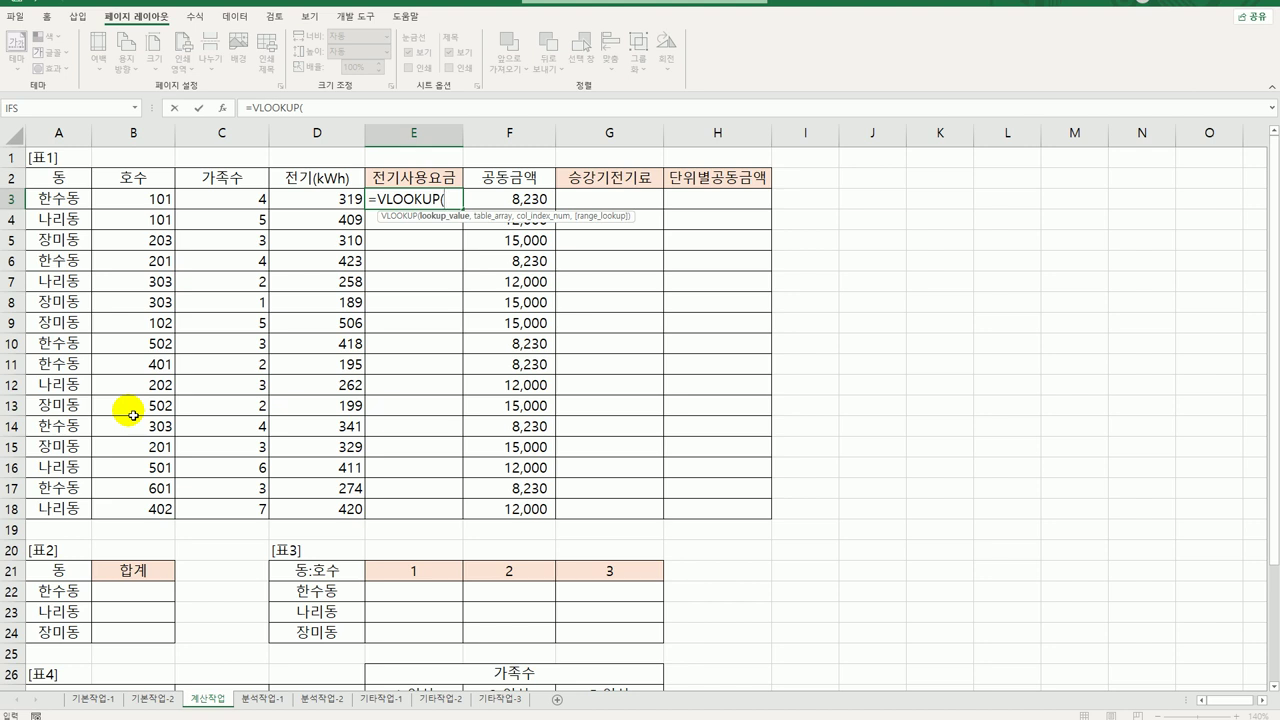
left_click(313, 208)
type(",")
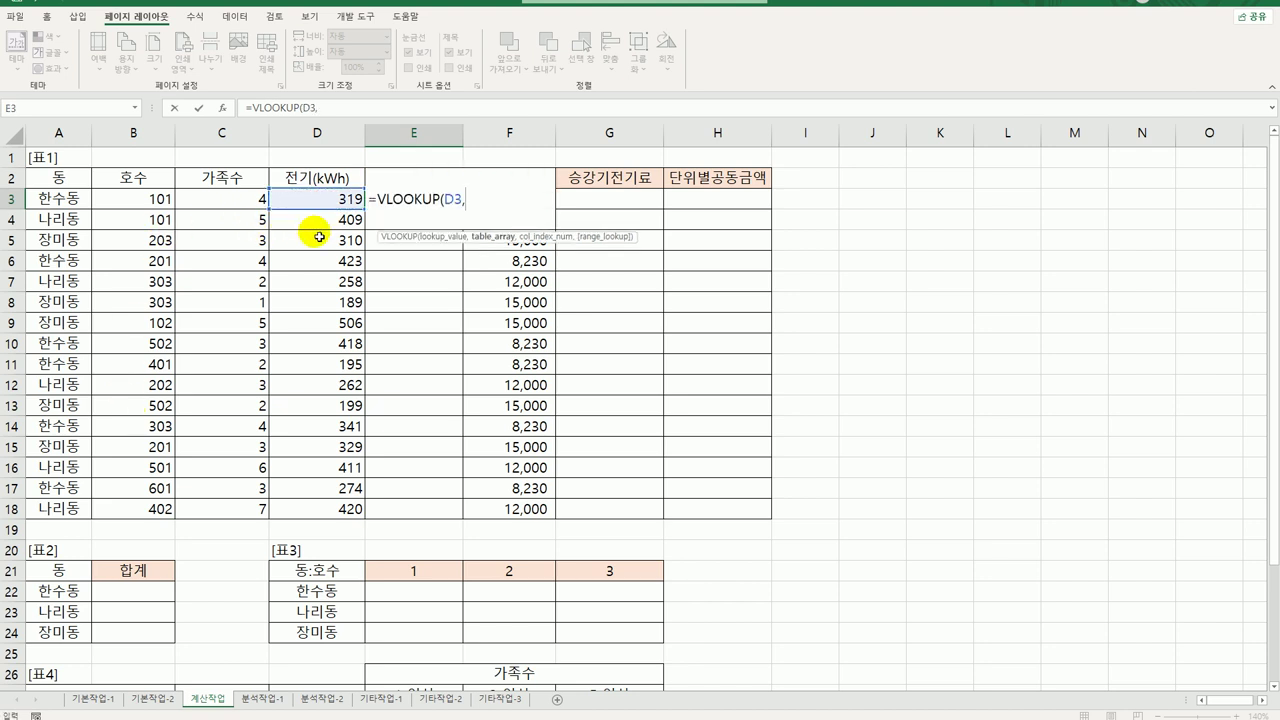
Step: Set the VLOOKUP table range to 표4's cells A29:D33 as the absolute reference $A$29:$D$33
scroll(317, 241, "down", 6)
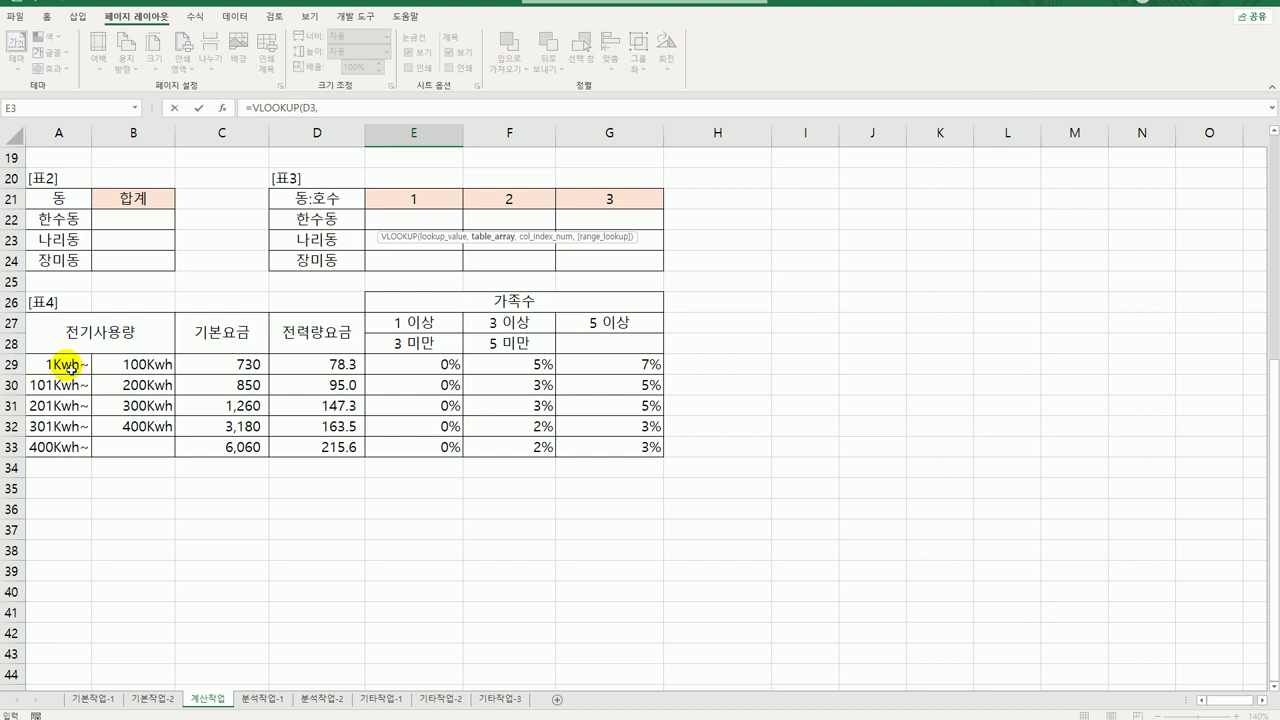
left_click_drag(70, 367, 205, 441)
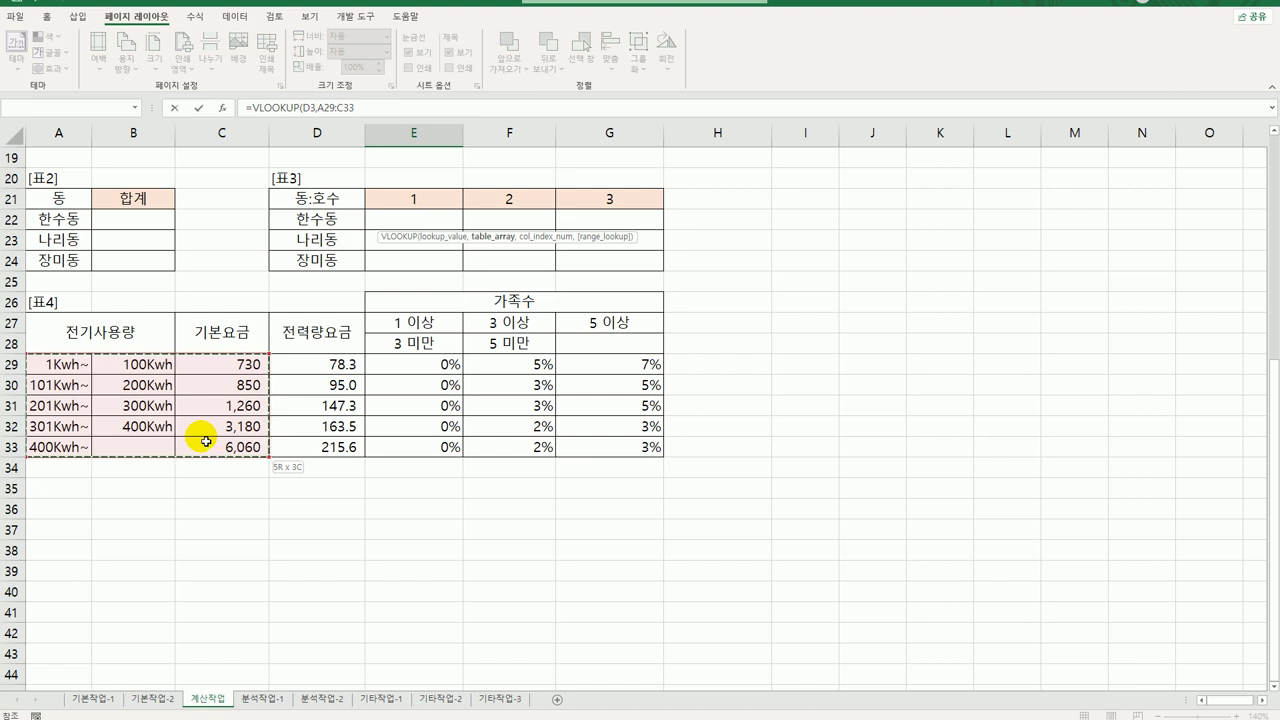
left_click_drag(205, 441, 336, 447)
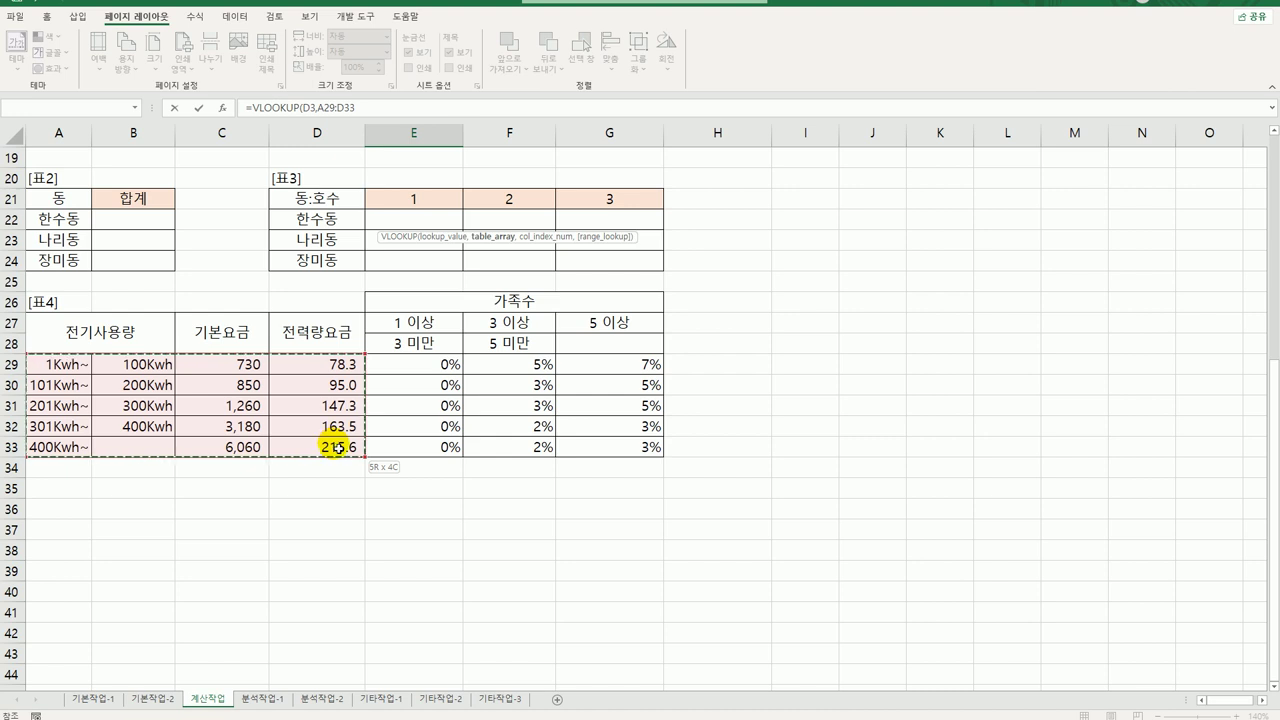
left_click_drag(337, 447, 338, 447)
key("F4")
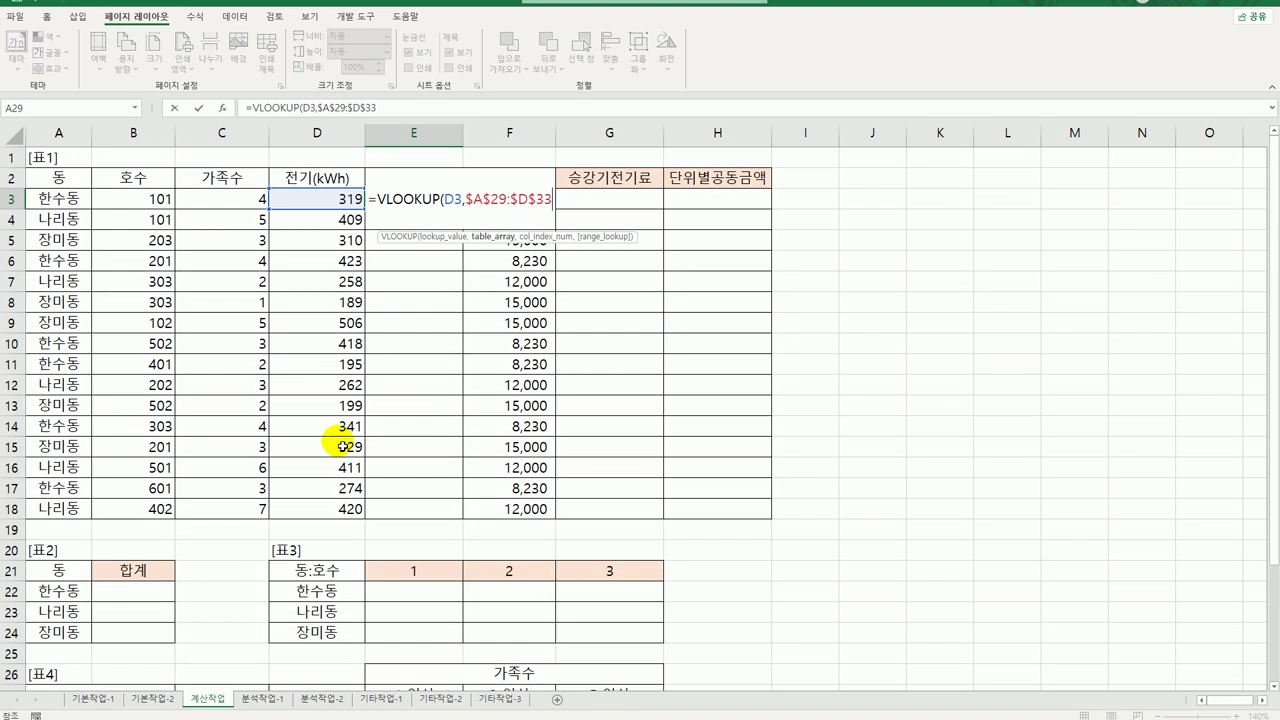
type(",")
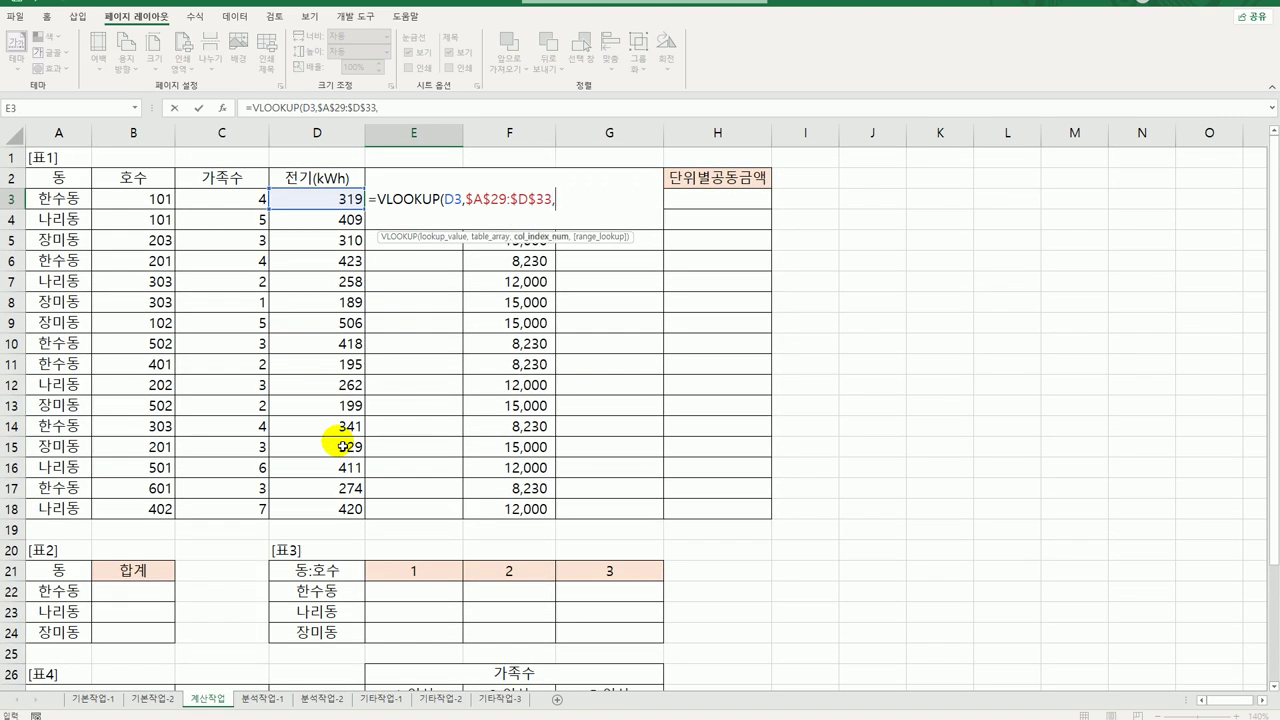
Step: Complete the first VLOOKUP with column index 3 and TRUE for approximate match, followed by a plus sign
scroll(340, 446, "down", 3)
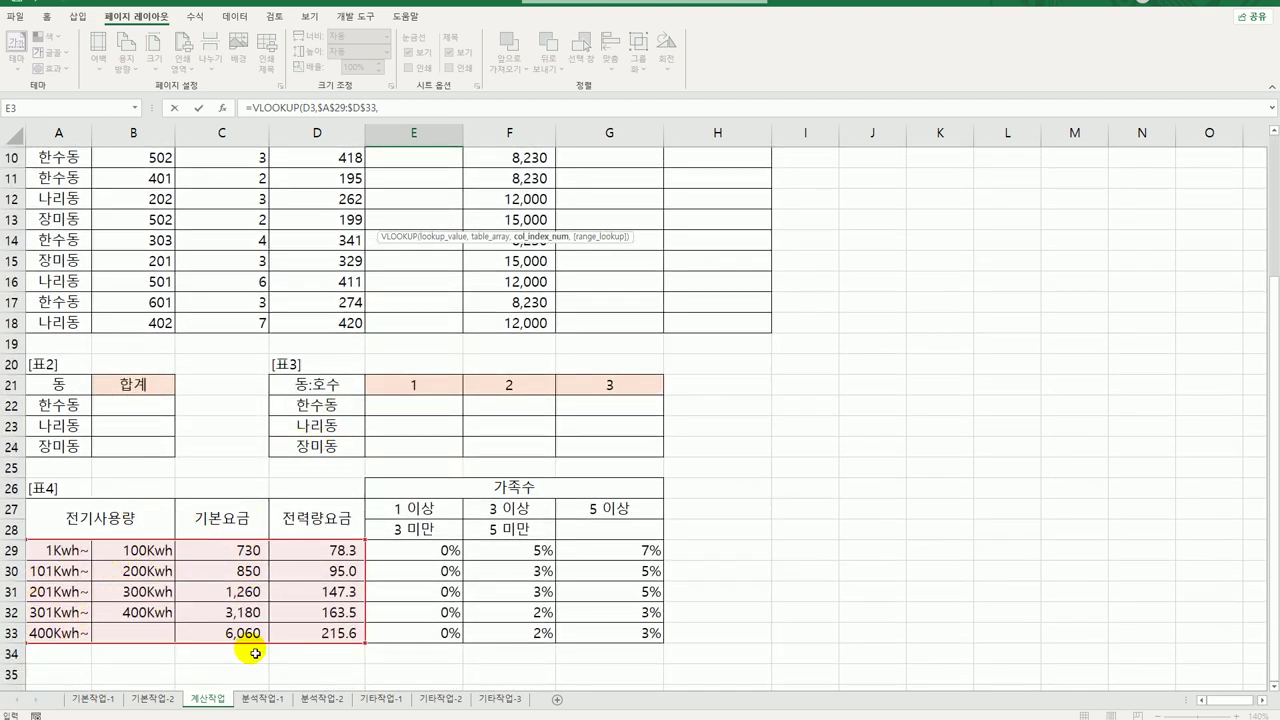
scroll(274, 608, "up", 3)
type("3")
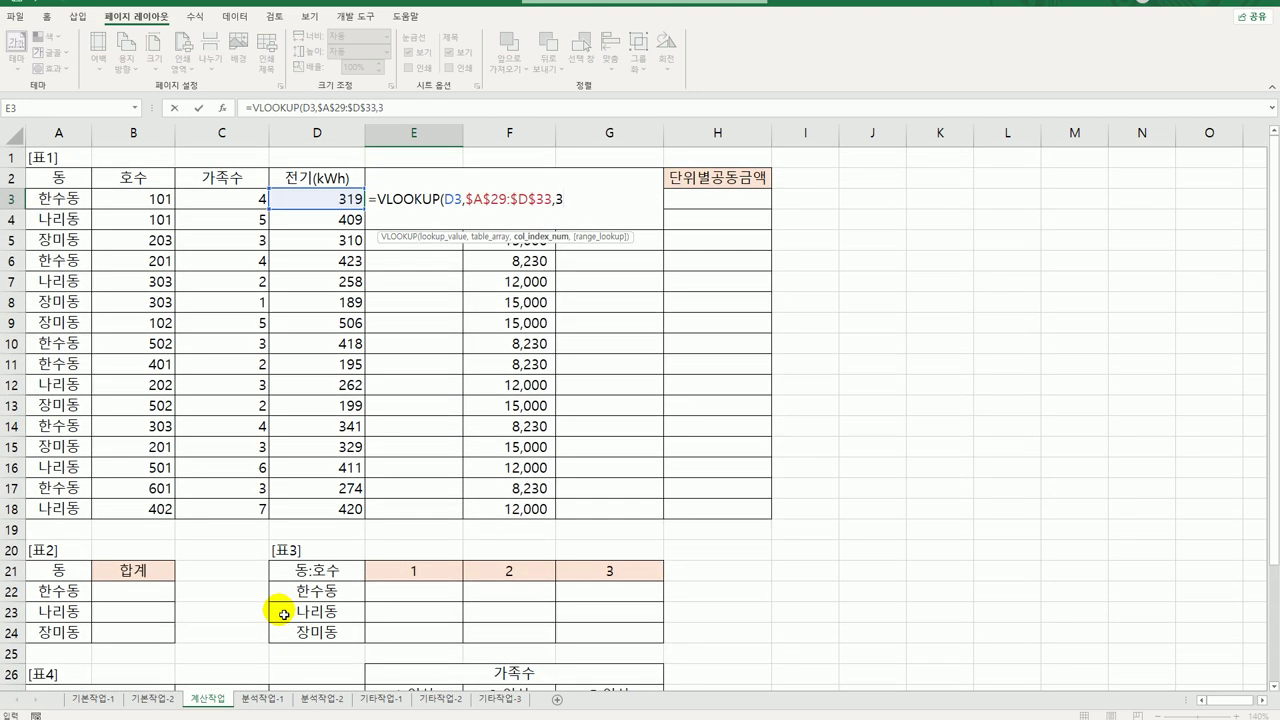
type(",")
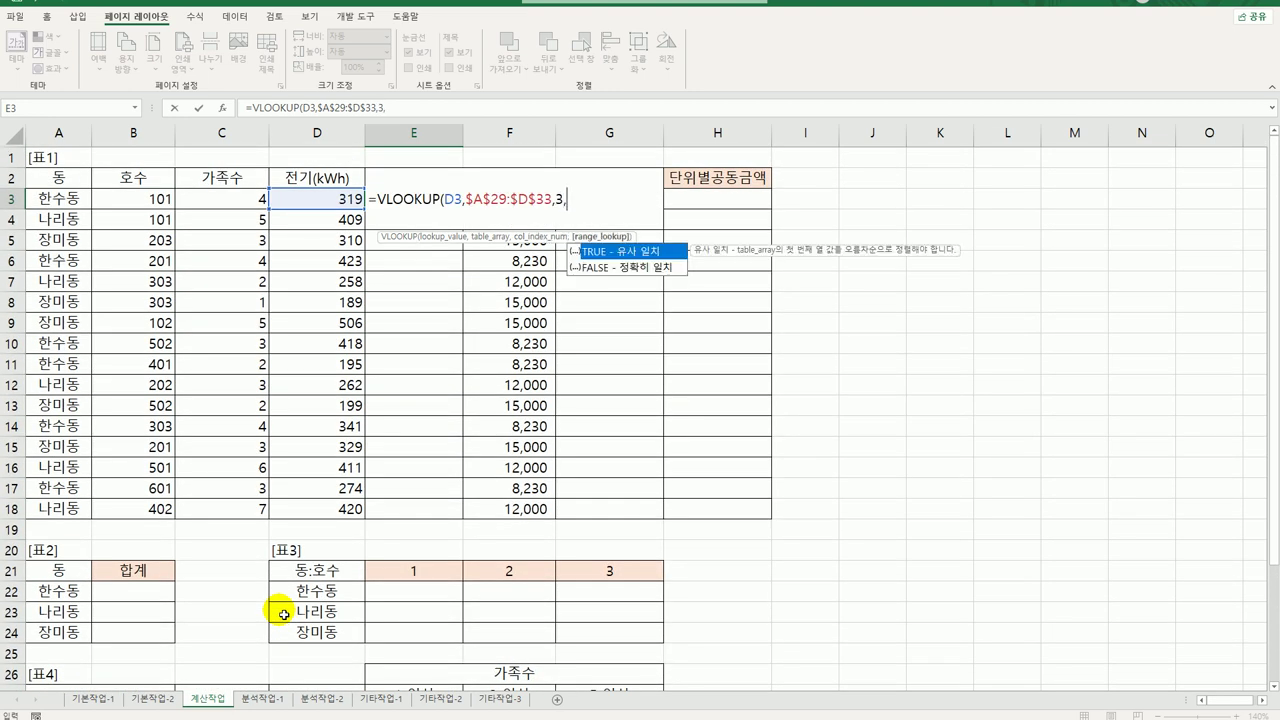
double_click(590, 251)
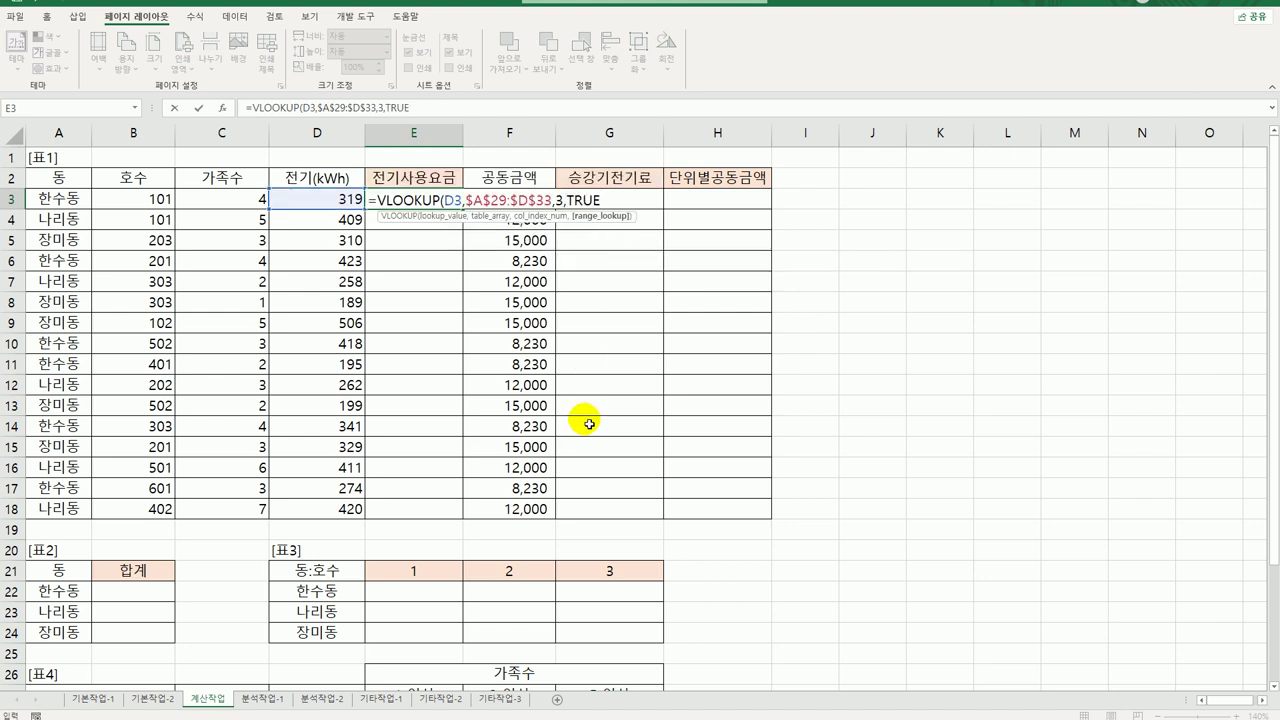
type(")+")
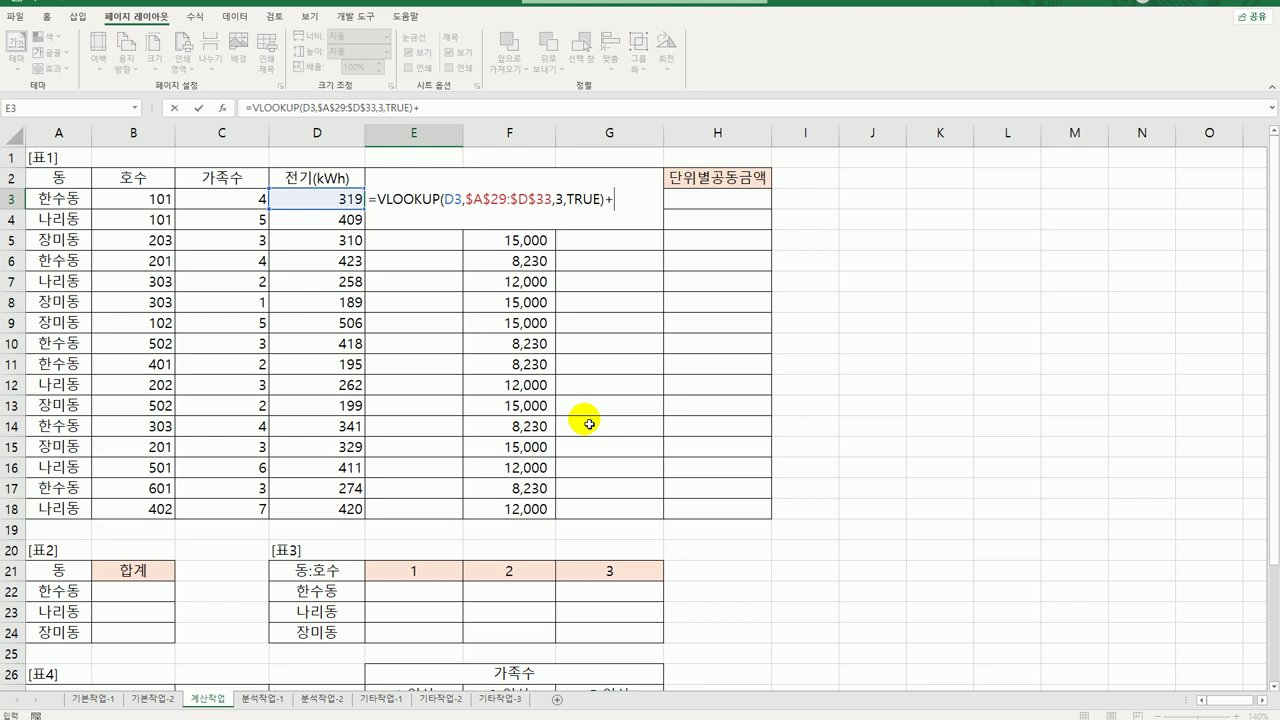
Step: Continue the E3 formula with D3 multiplied by a second VLOOKUP function
left_click(319, 207)
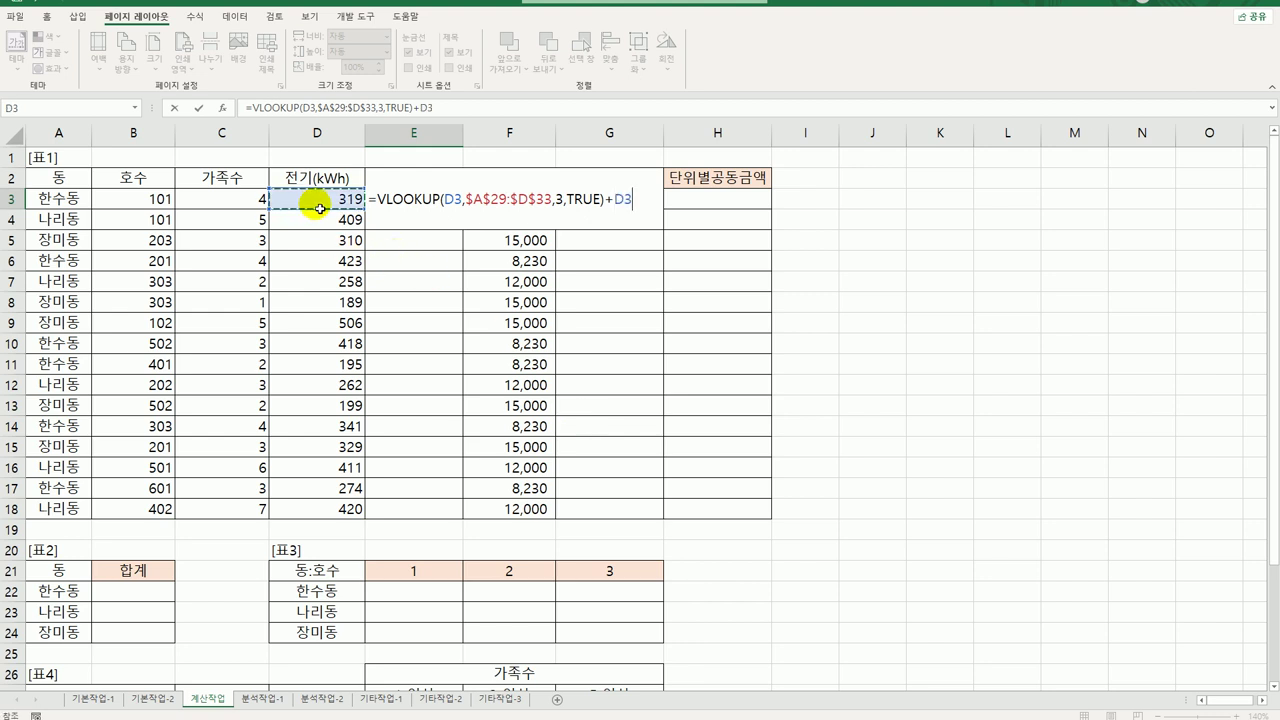
type("*")
scroll(330, 220, "down", 6)
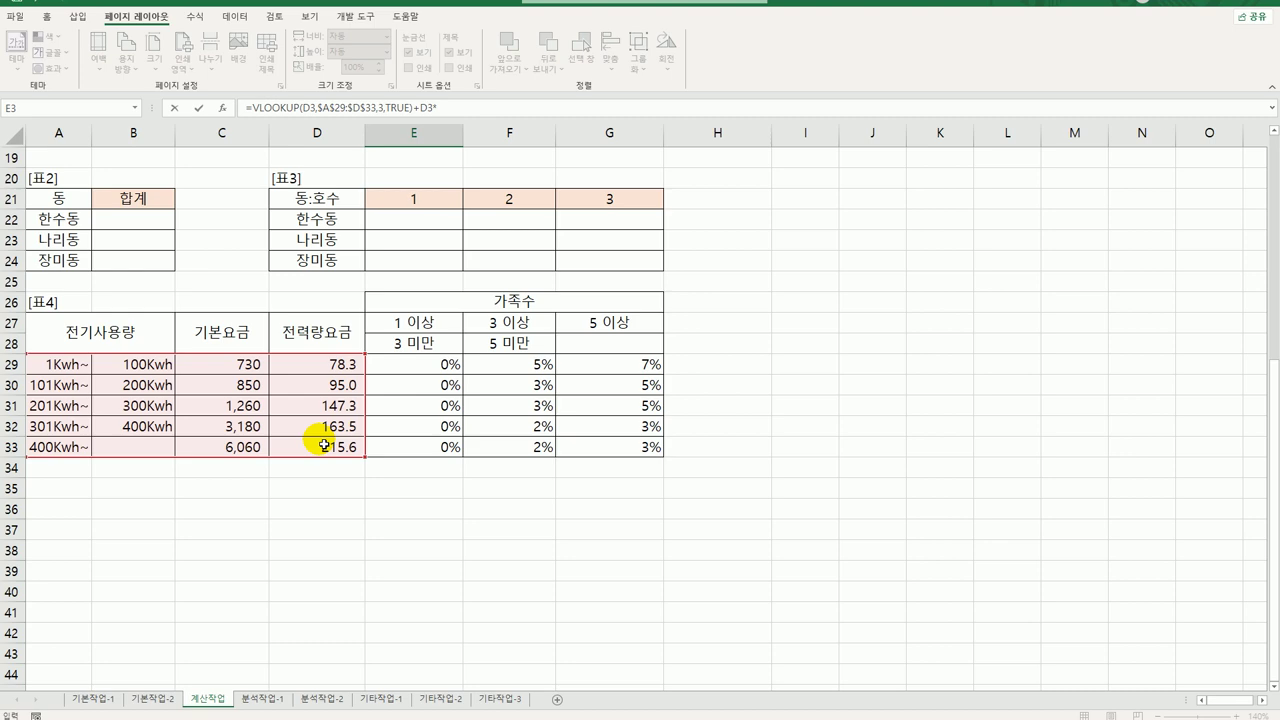
scroll(324, 445, "up", 6)
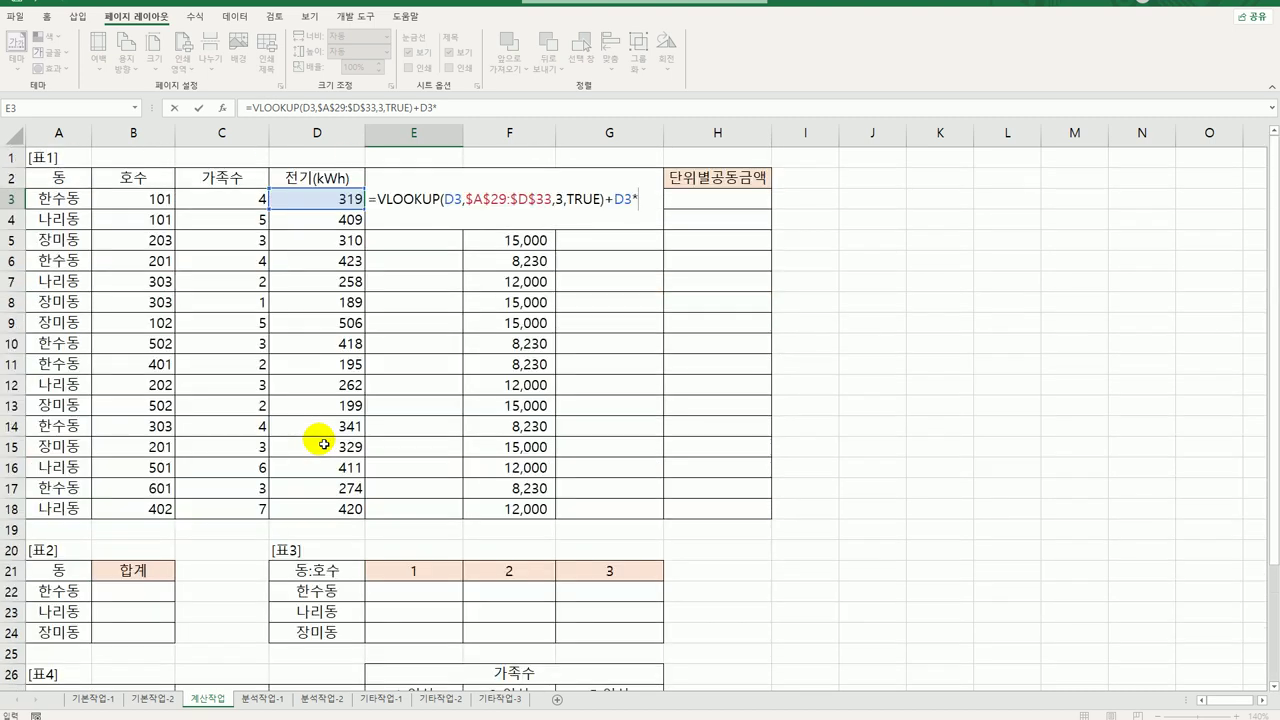
type("VL")
key("Tab")
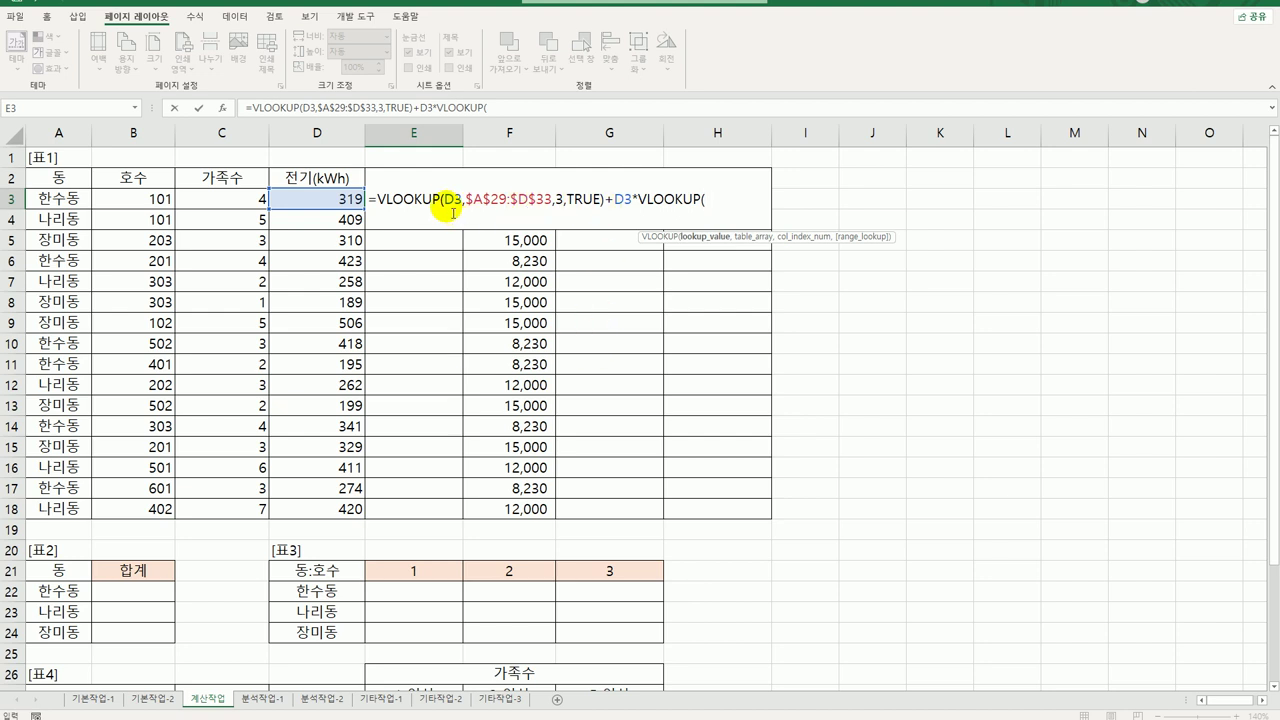
Step: Copy the first VLOOKUP's arguments D3,$A$29:$D$33,3,TRUE into the second one and change its column index to 4
left_click_drag(448, 207, 603, 217)
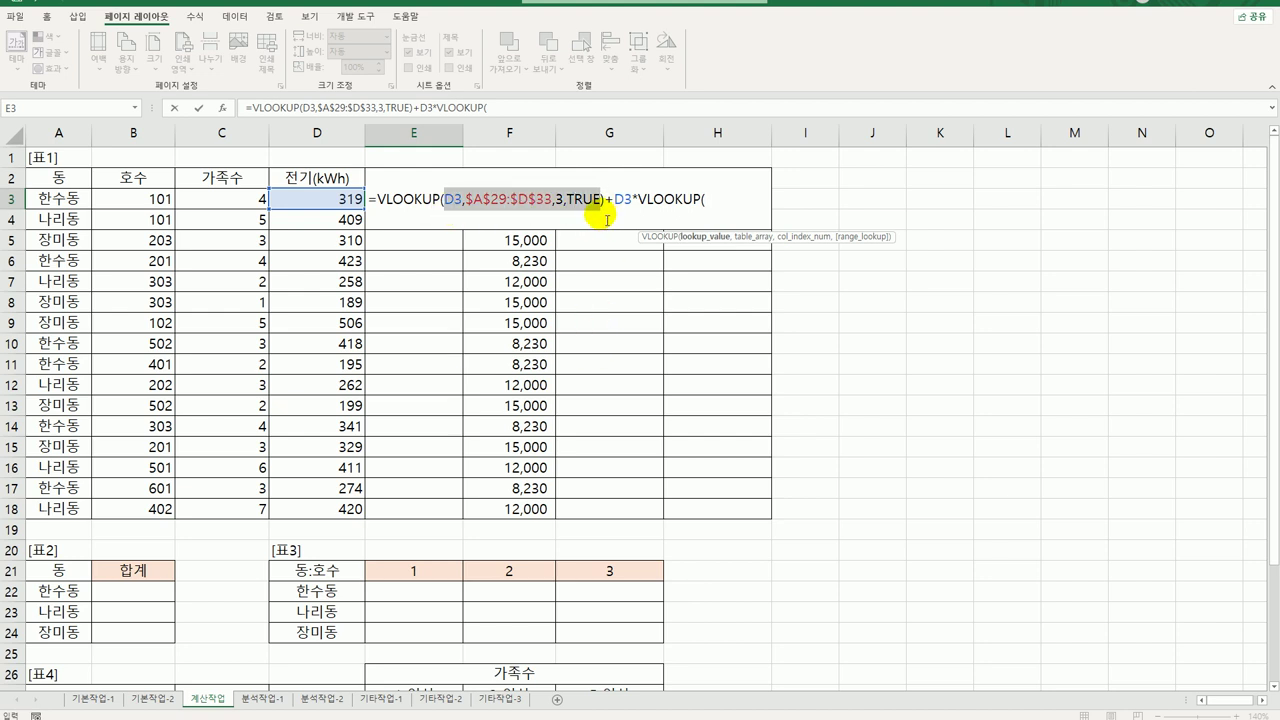
key("ctrl+c")
left_click(722, 203)
key("ctrl+v")
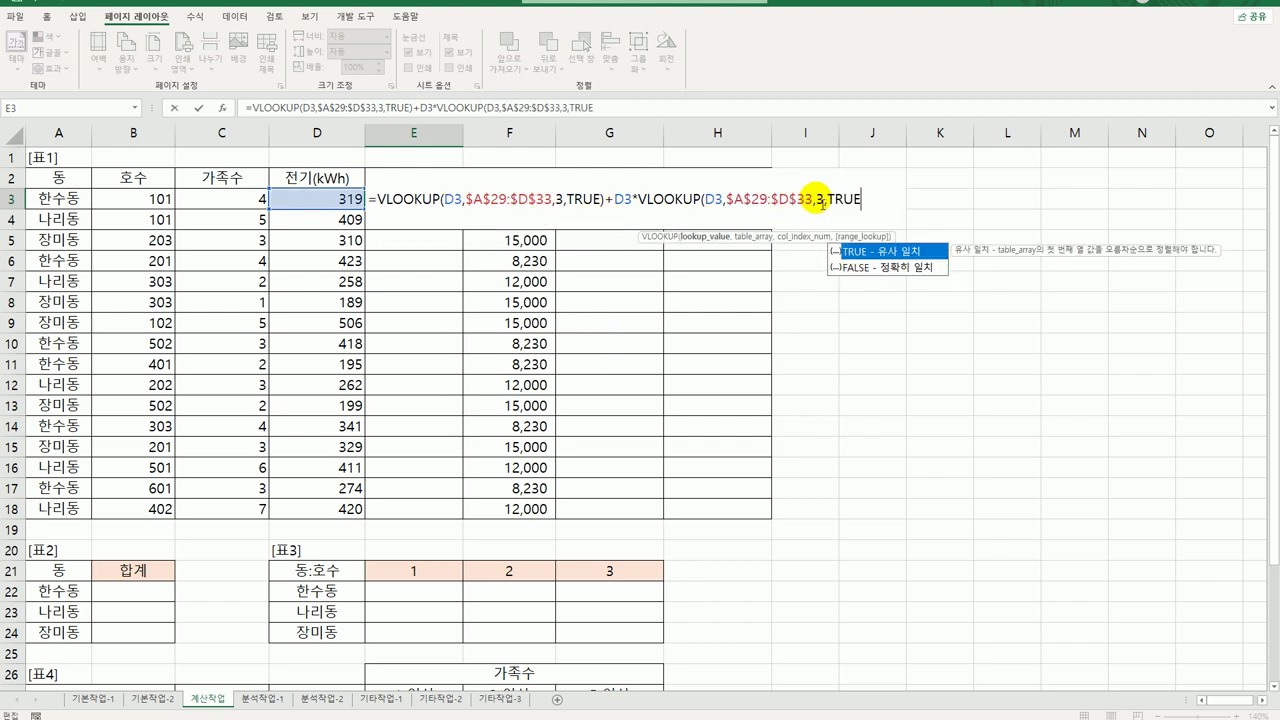
double_click(821, 203)
type("4")
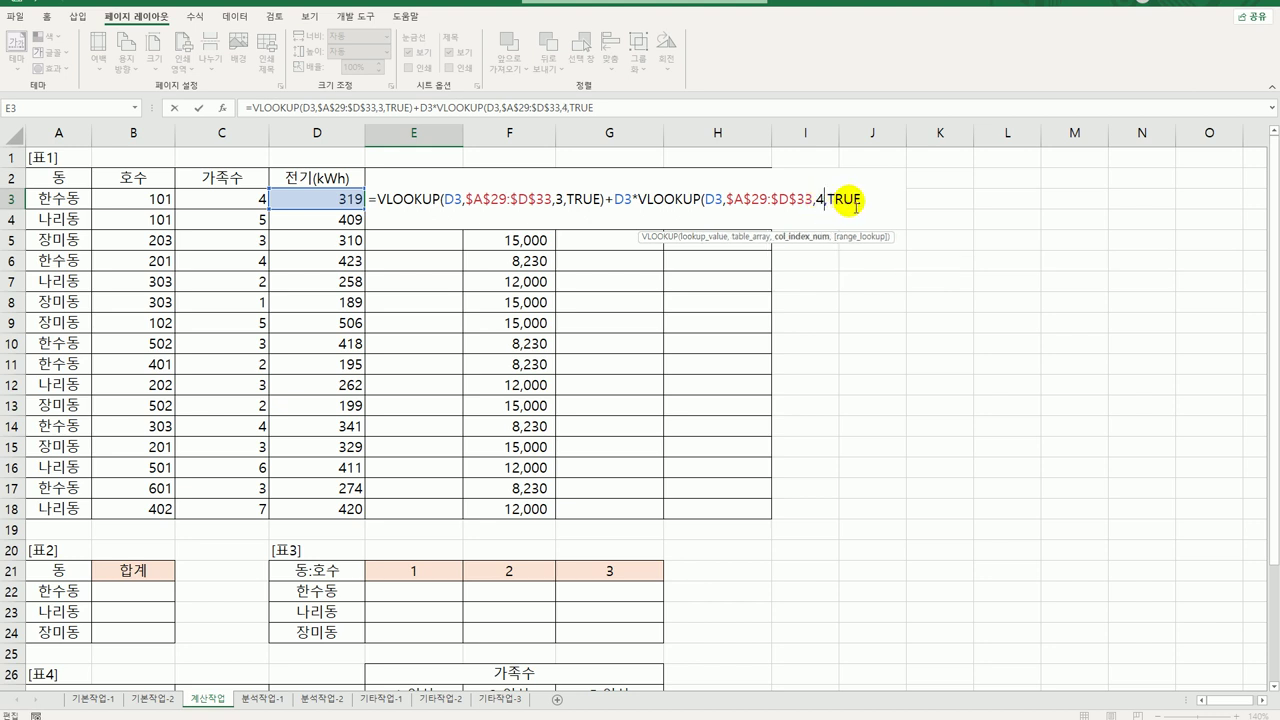
Step: Close the second VLOOKUP and append *(1-VLOOKUP( with D3 as the third lookup's value
left_click(862, 200)
type(")*(1-")
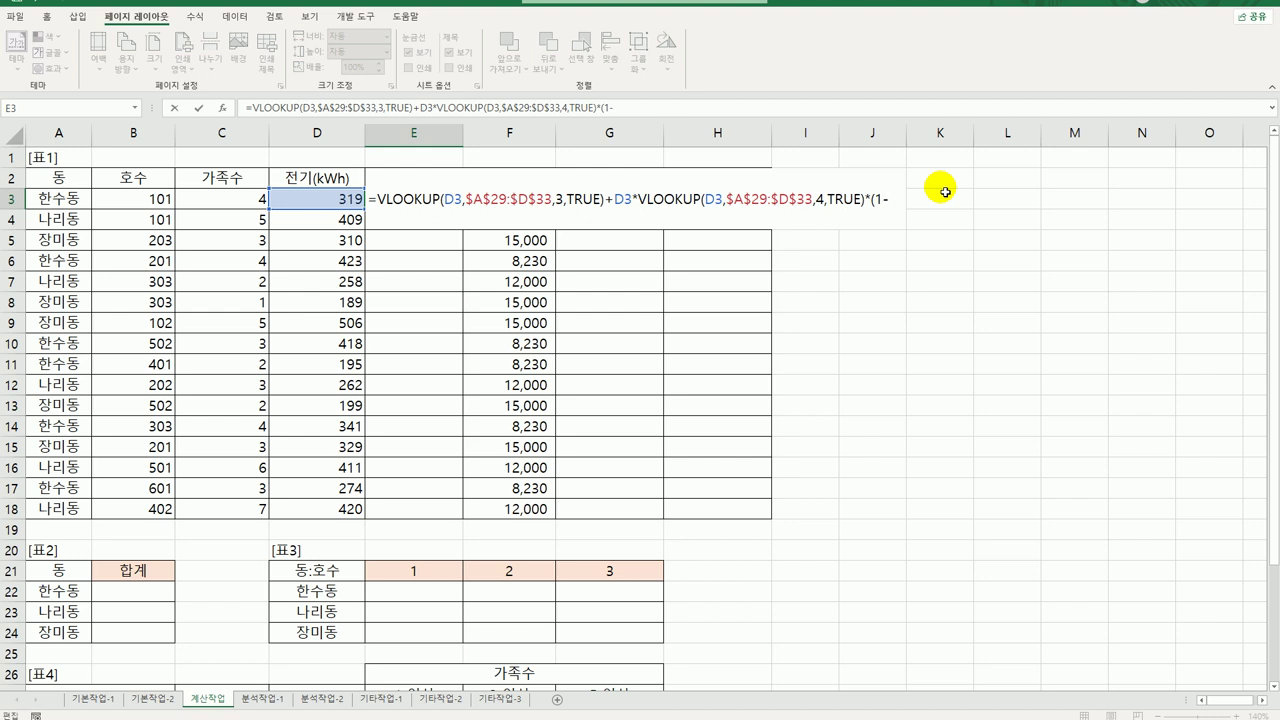
type("vl")
key("Tab")
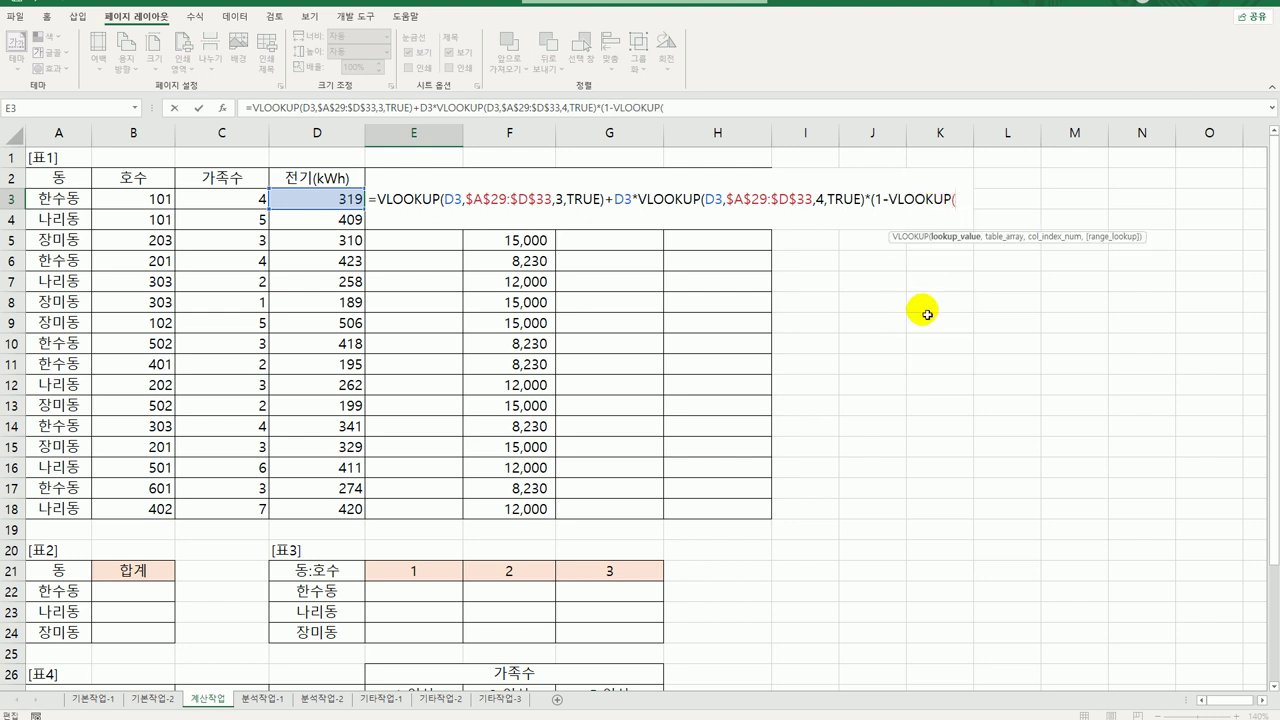
left_click(304, 207)
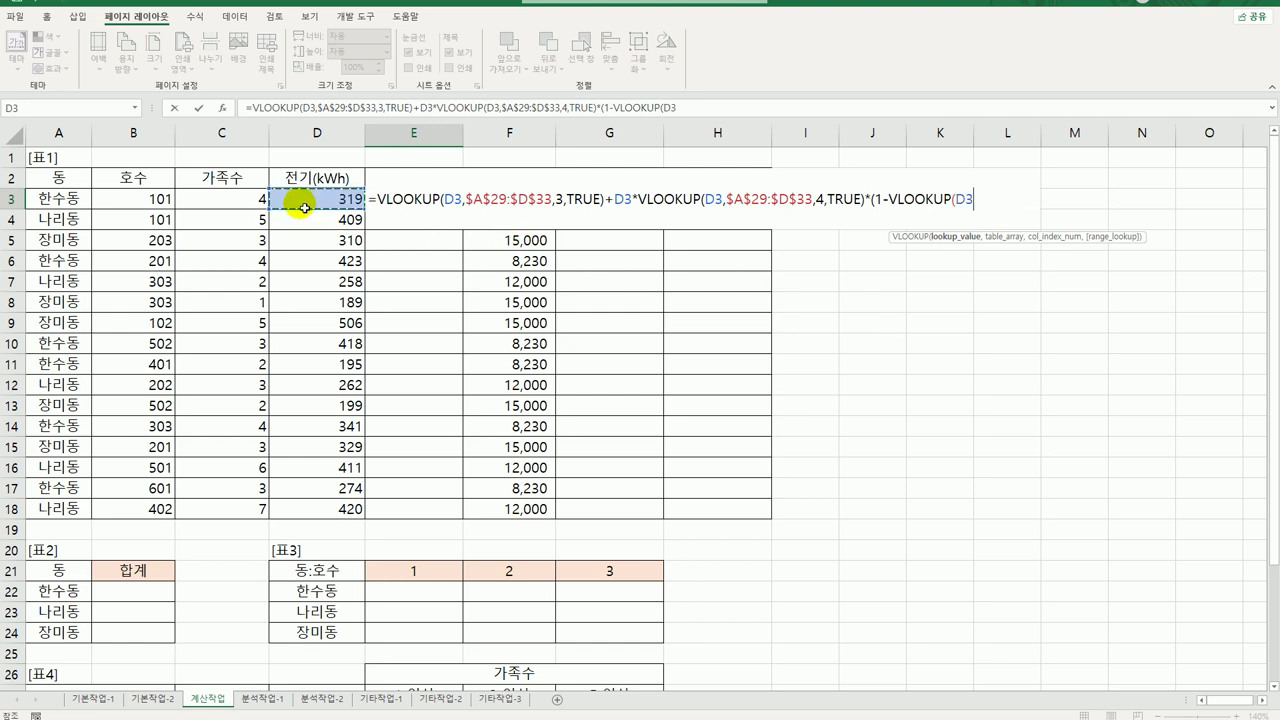
type(",")
Step: Set the third VLOOKUP's table range to 표4's cells A29:G33 as the absolute reference $A$29:$G$33
scroll(290, 260, "down", 6)
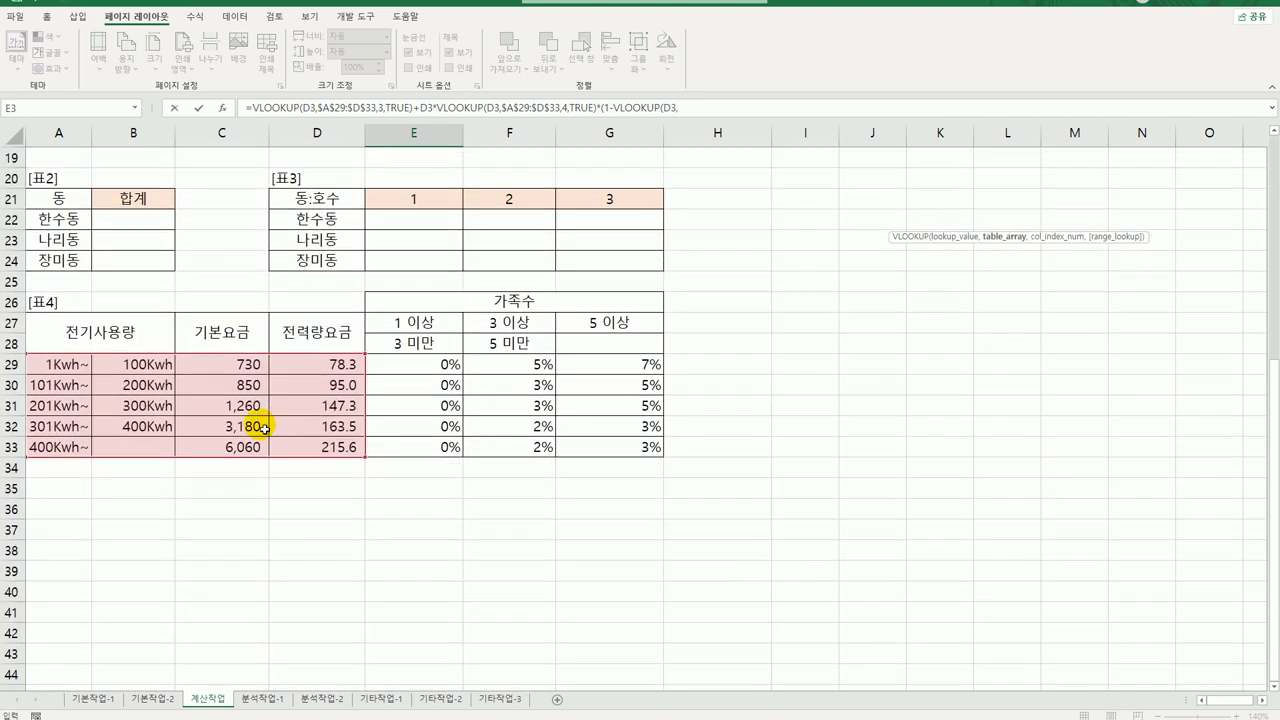
left_click_drag(64, 366, 612, 456)
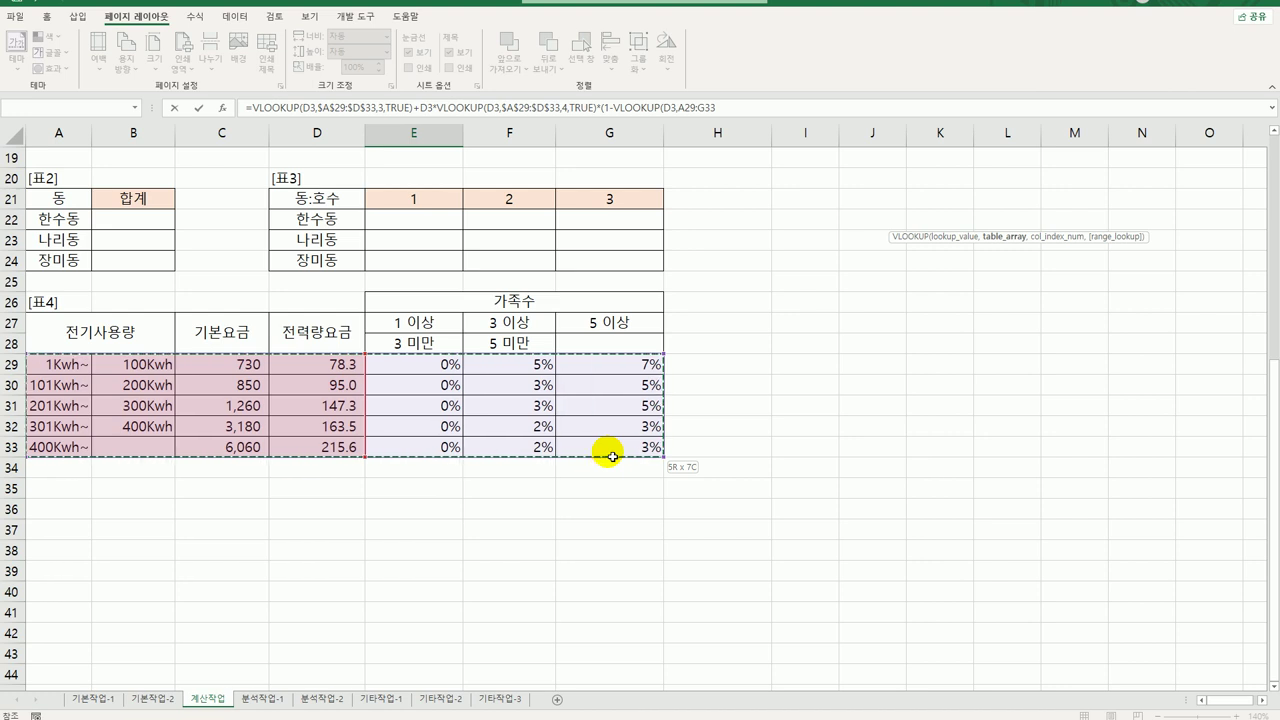
left_click_drag(612, 456, 612, 456)
key("F4")
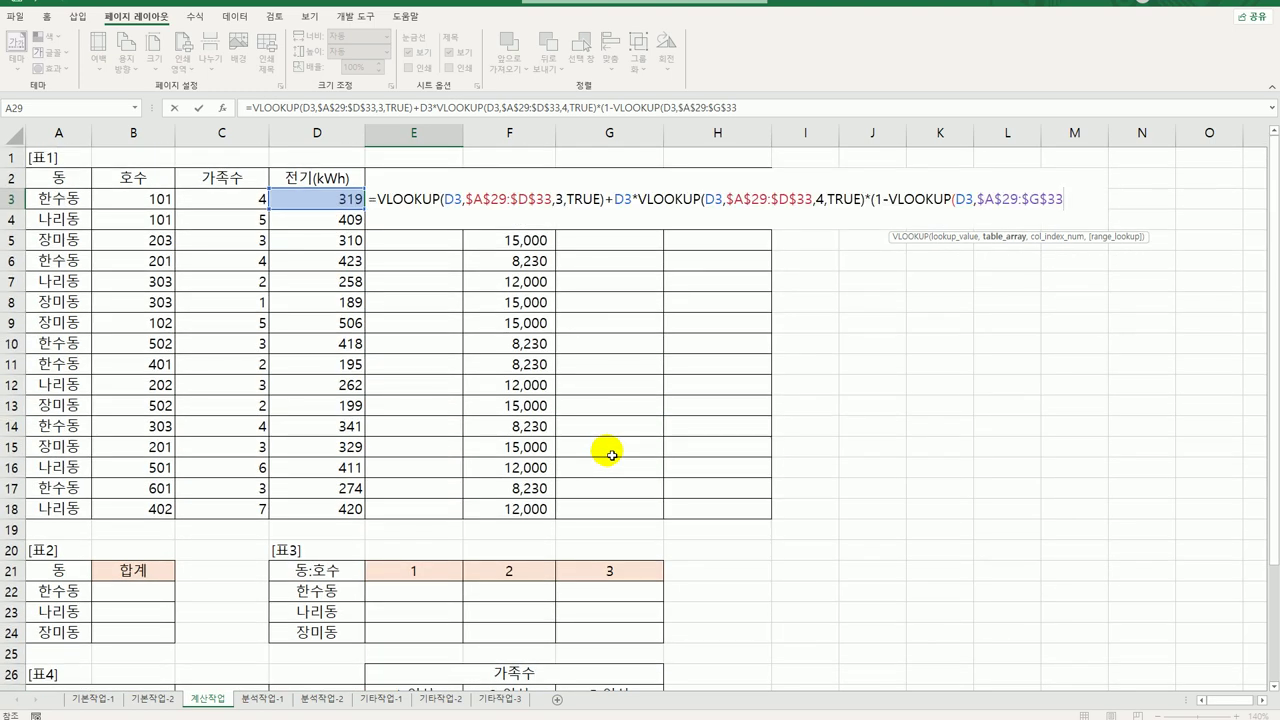
type(",")
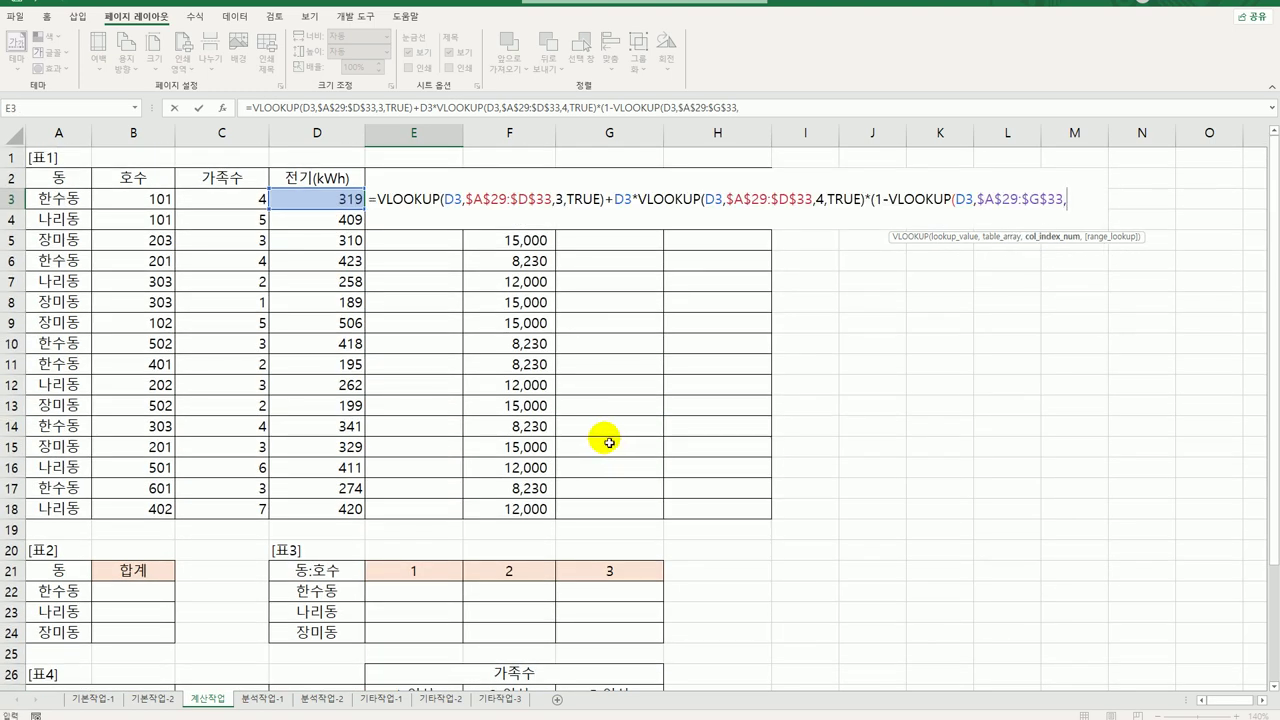
Step: Nest a MATCH function as the third VLOOKUP's column index, with the 가족수 cell C3 as its lookup value
scroll(915, 410, "down", 3)
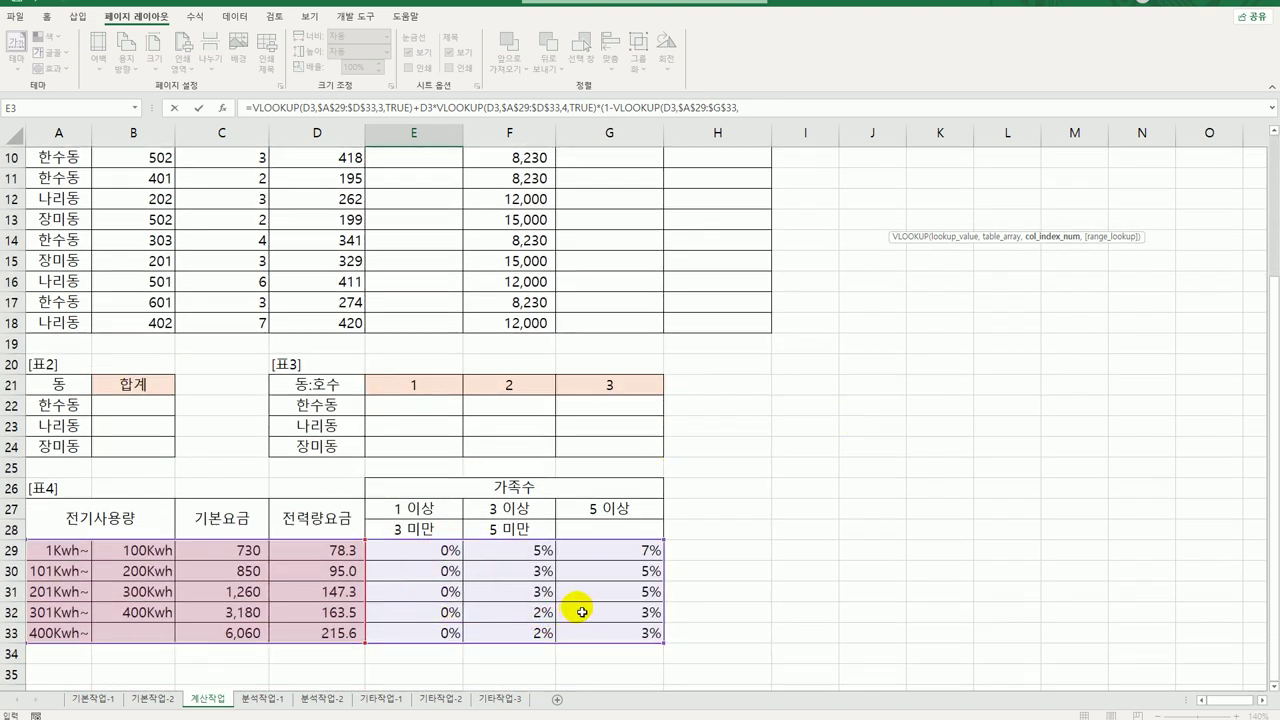
type("ma")
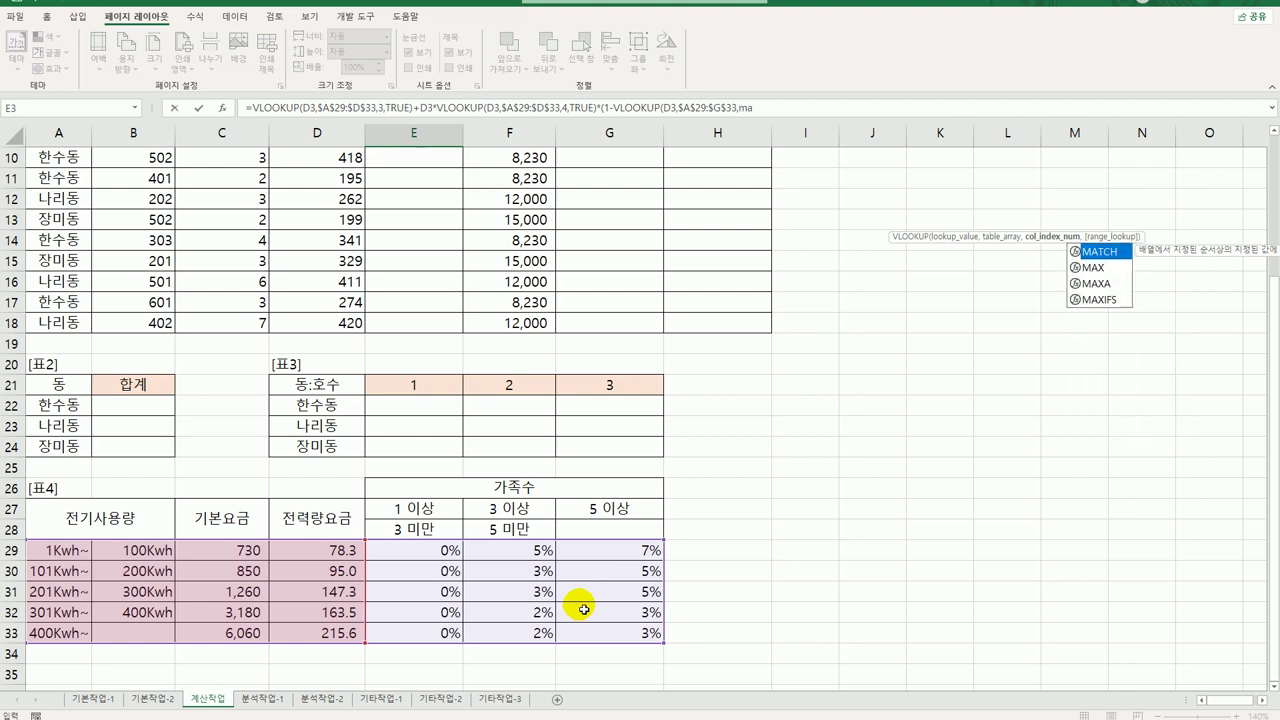
scroll(583, 609, "up", 3)
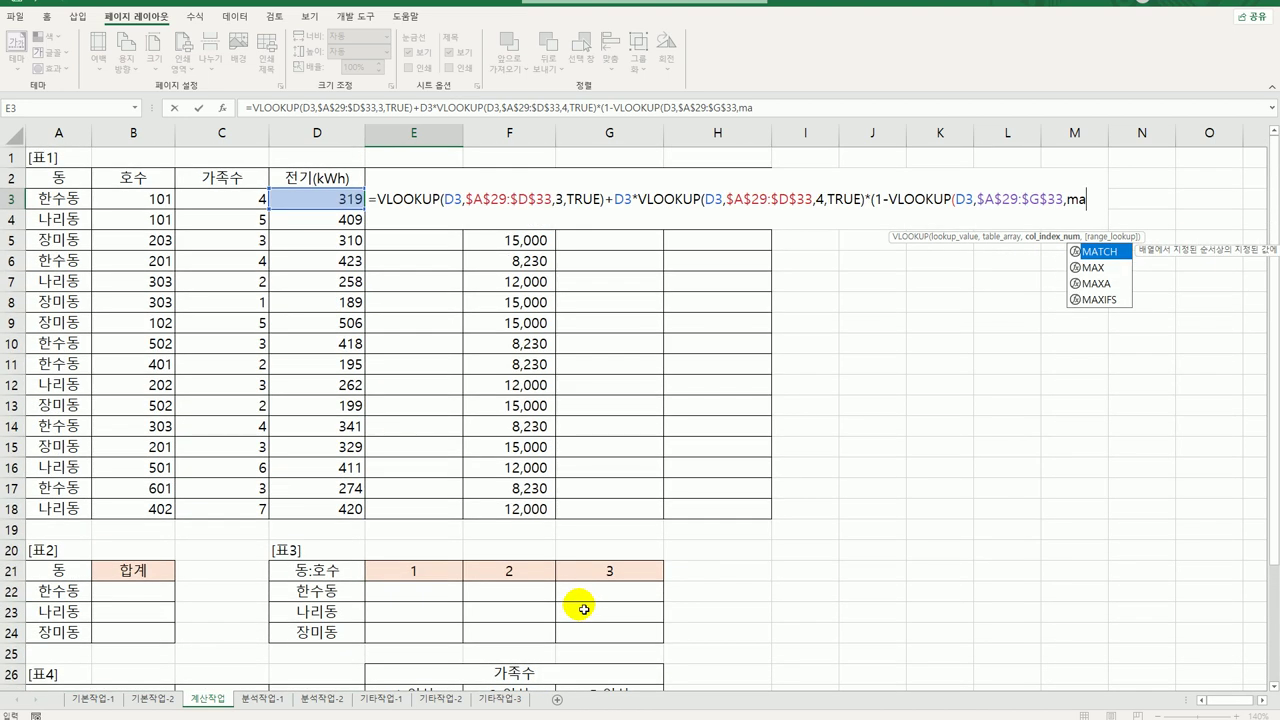
type("t")
key("Tab")
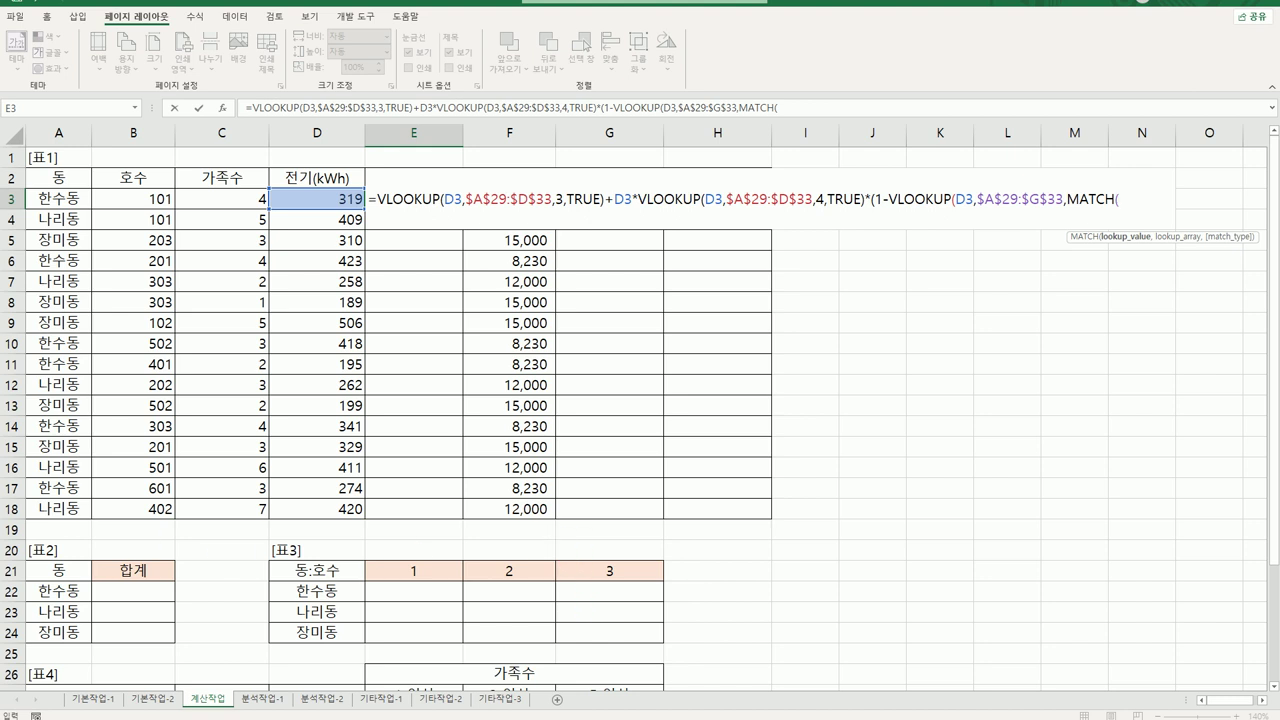
left_click(203, 205)
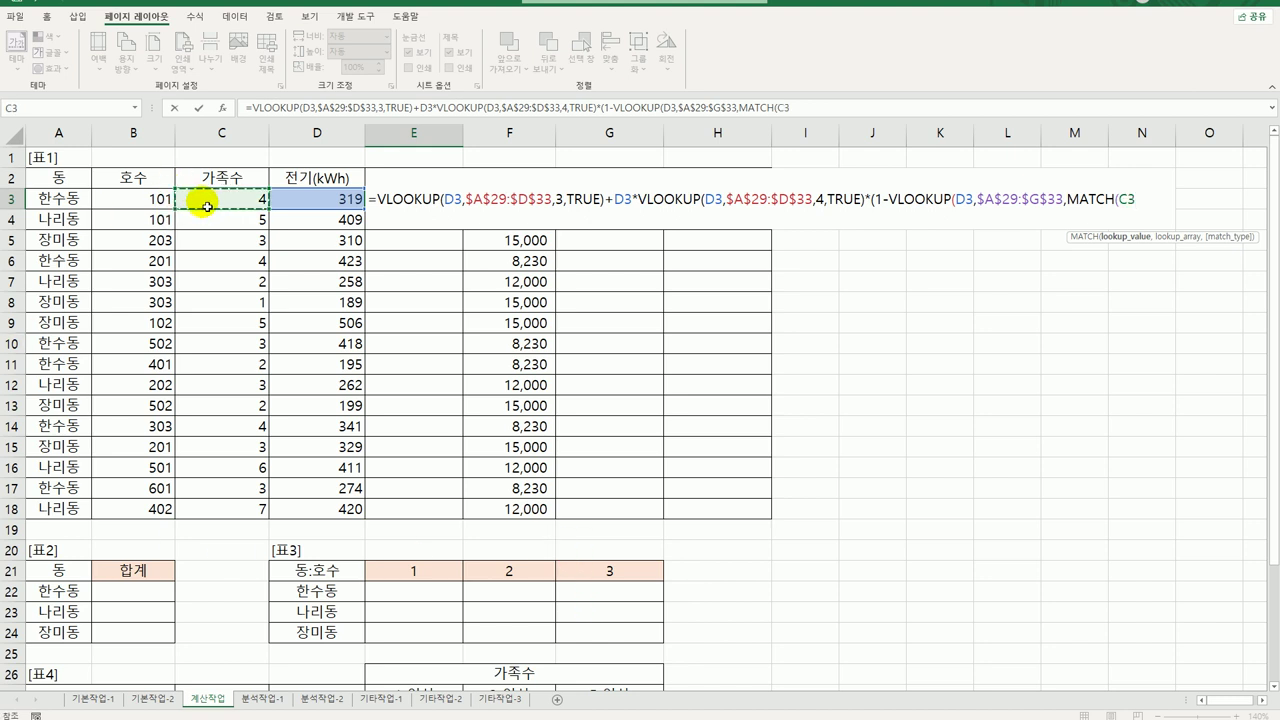
type(",")
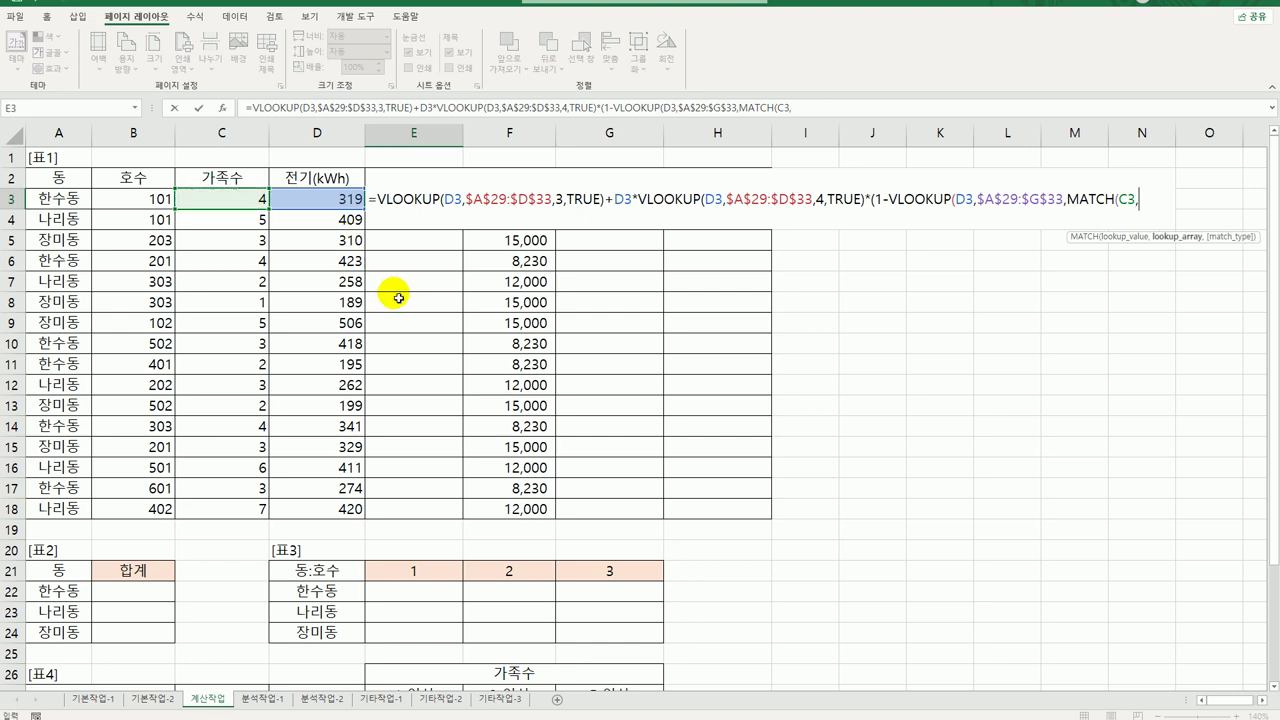
Step: Set MATCH's lookup array to 표4's 가족수 header cells E27:G27 as the absolute reference $E$27:$G$27
scroll(408, 326, "down", 3)
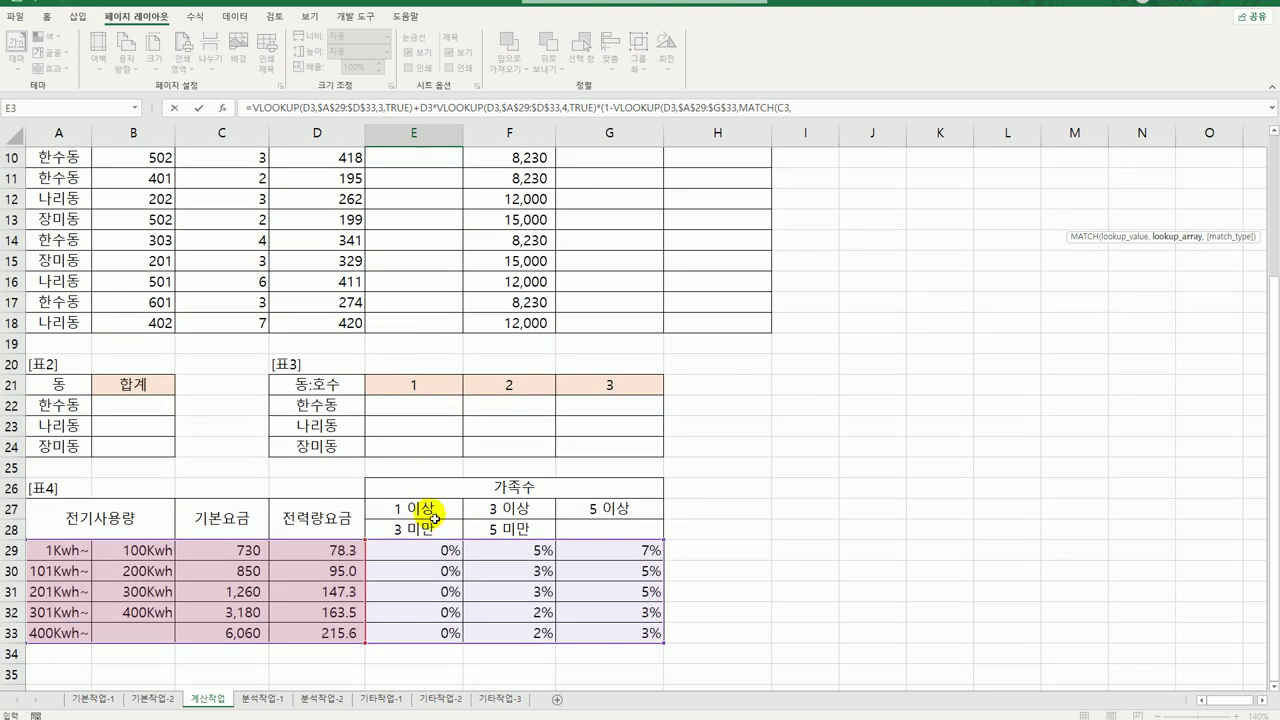
left_click_drag(452, 506, 585, 525)
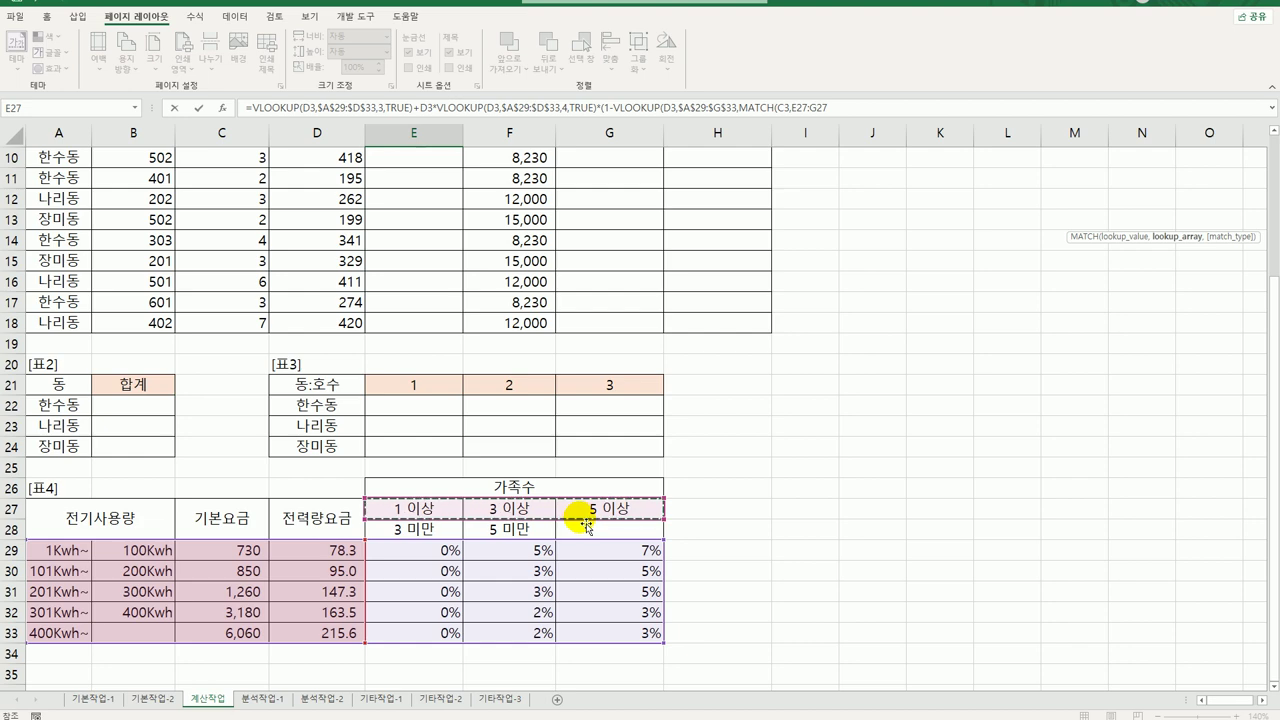
left_click_drag(415, 508, 652, 517)
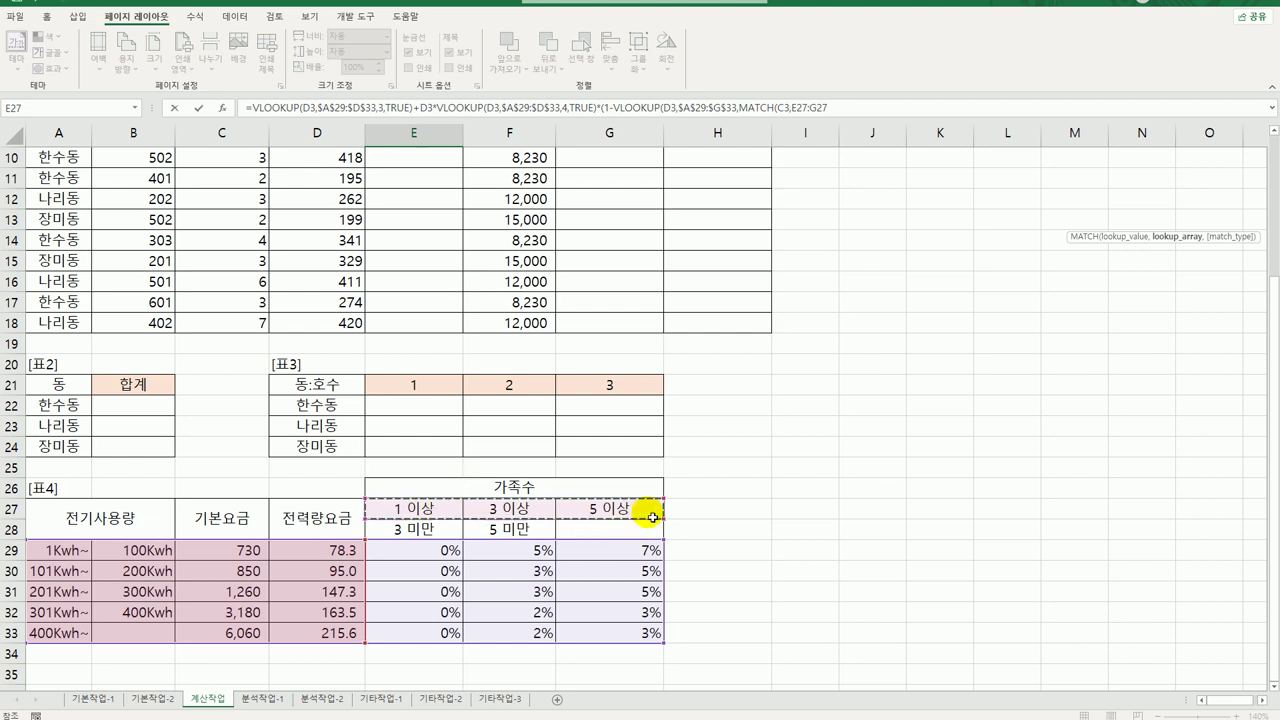
key("F4")
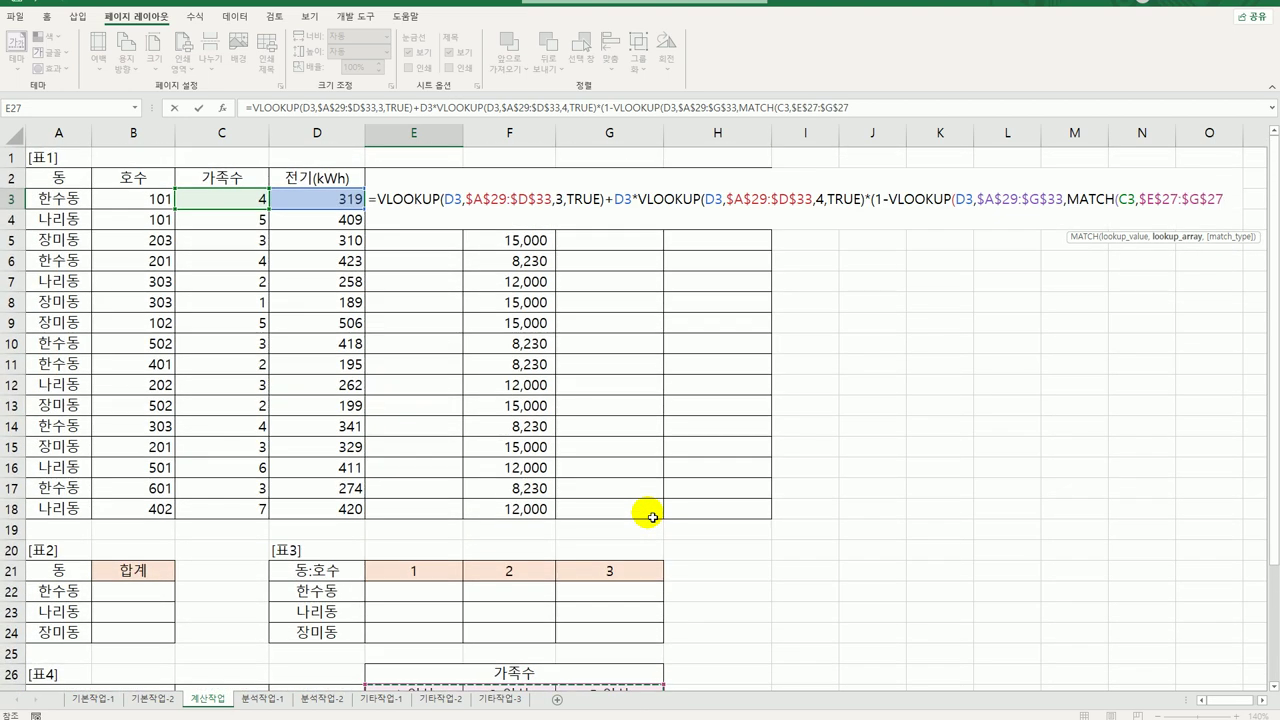
type(",")
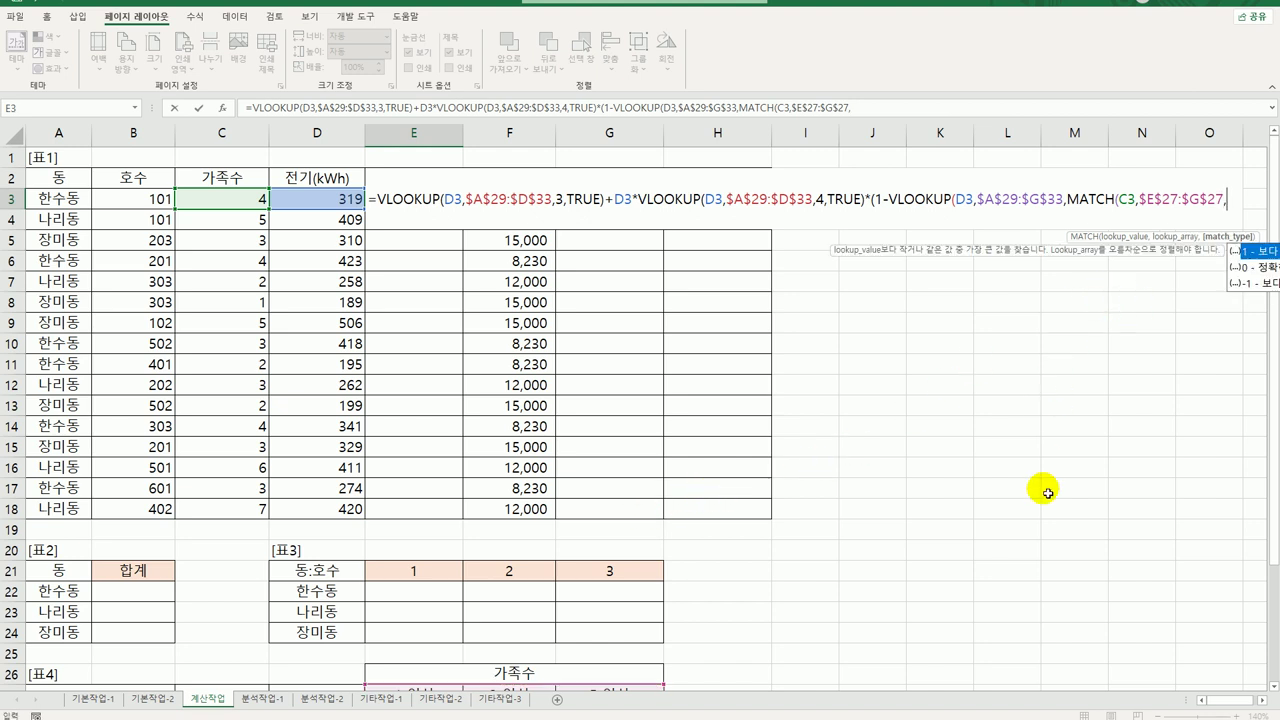
Step: Set MATCH's match type to 1 and close the MATCH function
left_click_drag(1205, 698, 1238, 708)
double_click(1252, 251)
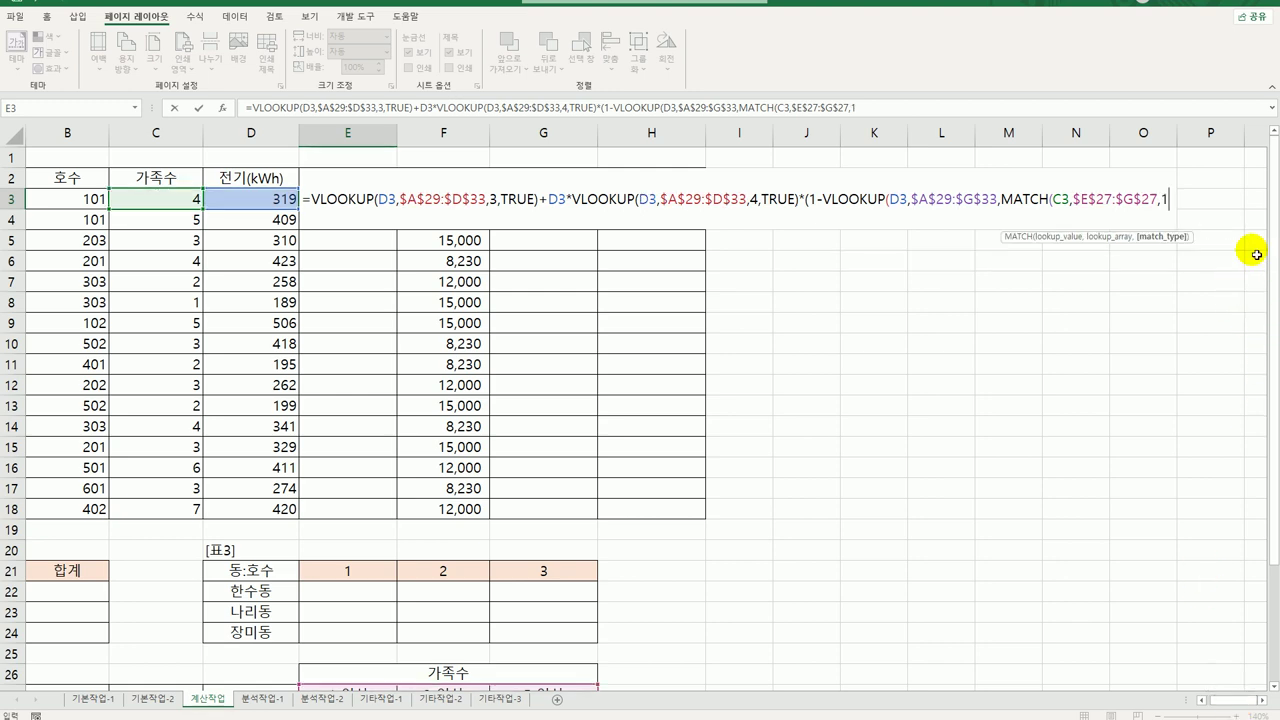
scroll(671, 571, "down", 3)
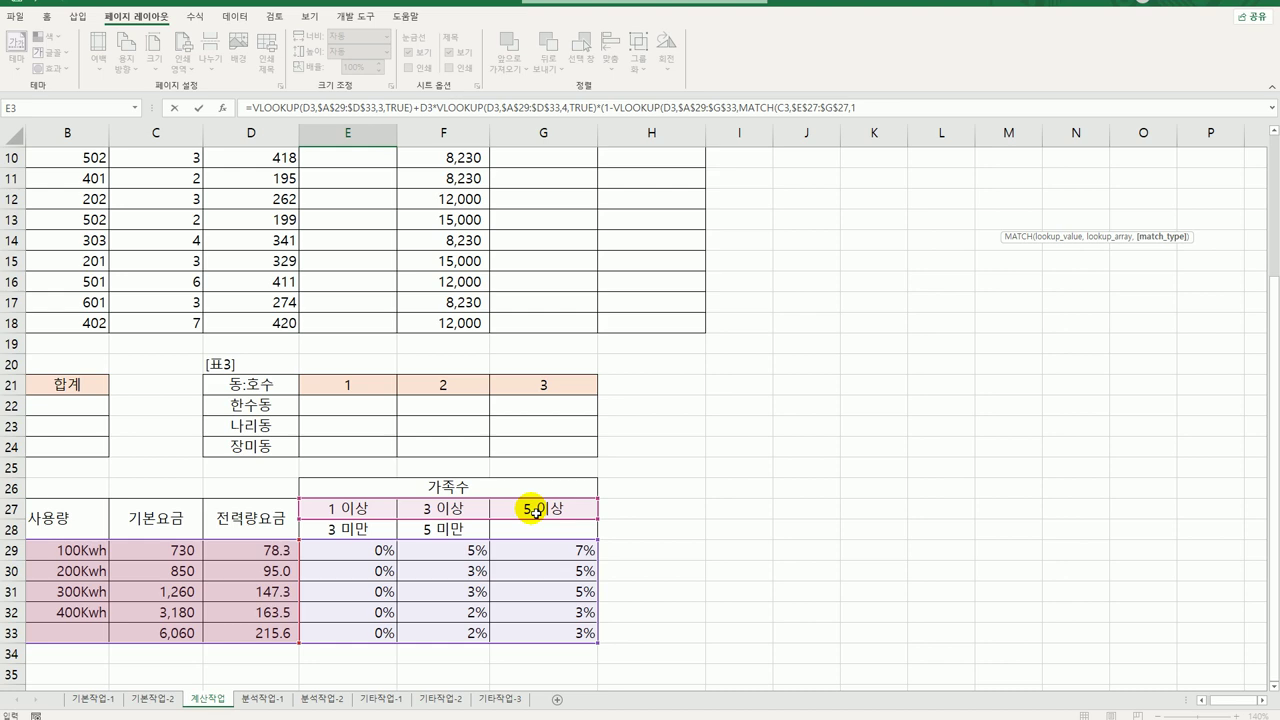
scroll(757, 505, "up", 3)
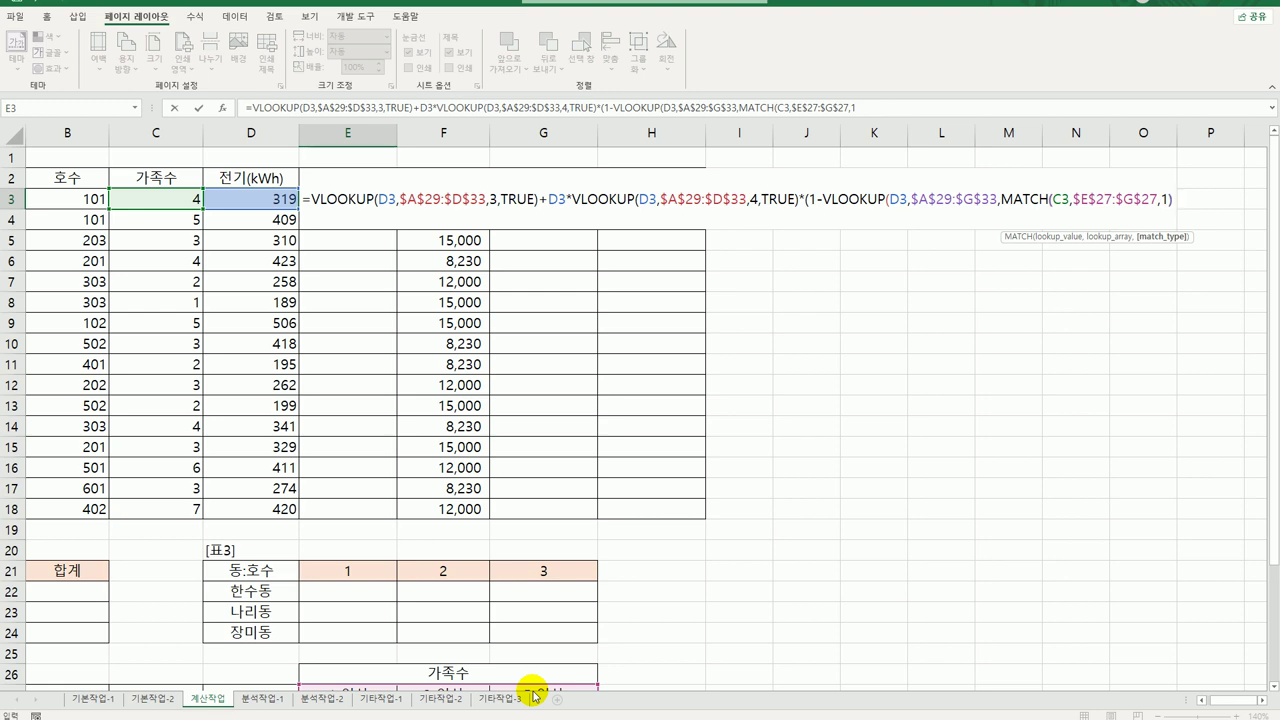
type(")")
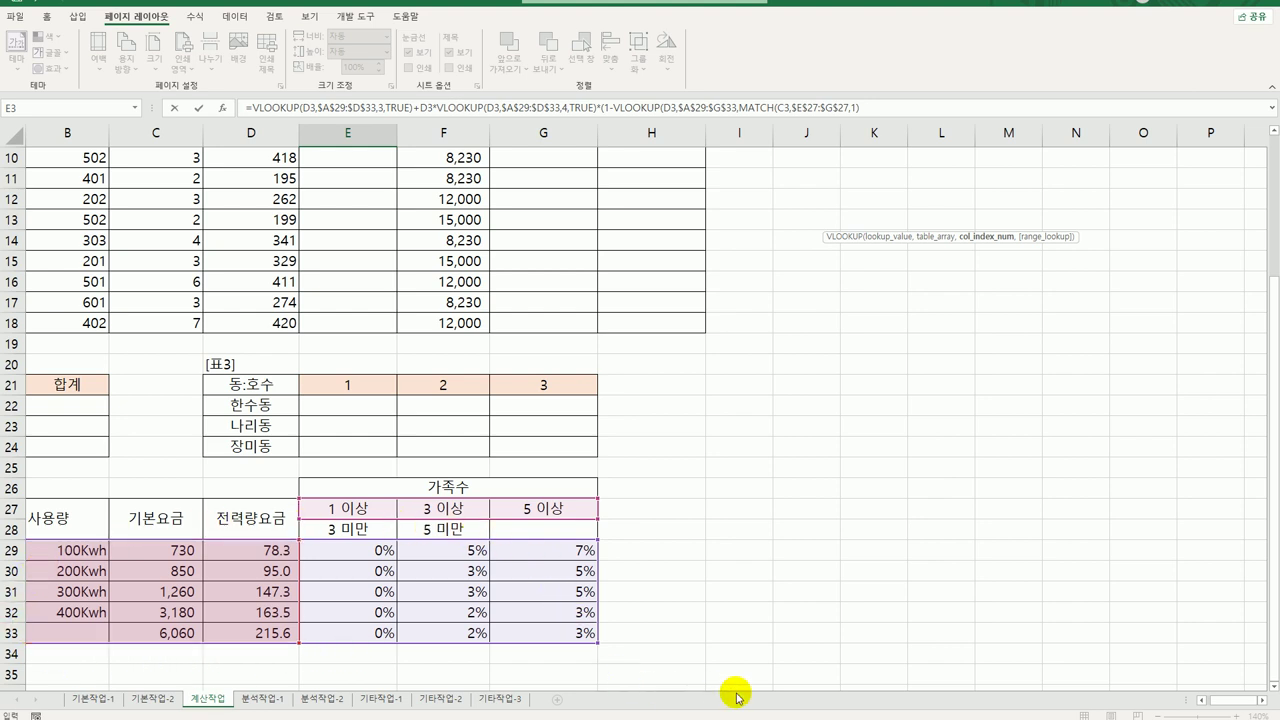
Step: Add 4 to the MATCH result, complete the E3 formula with its closing brackets, and fill it down through E18
left_click(1201, 700)
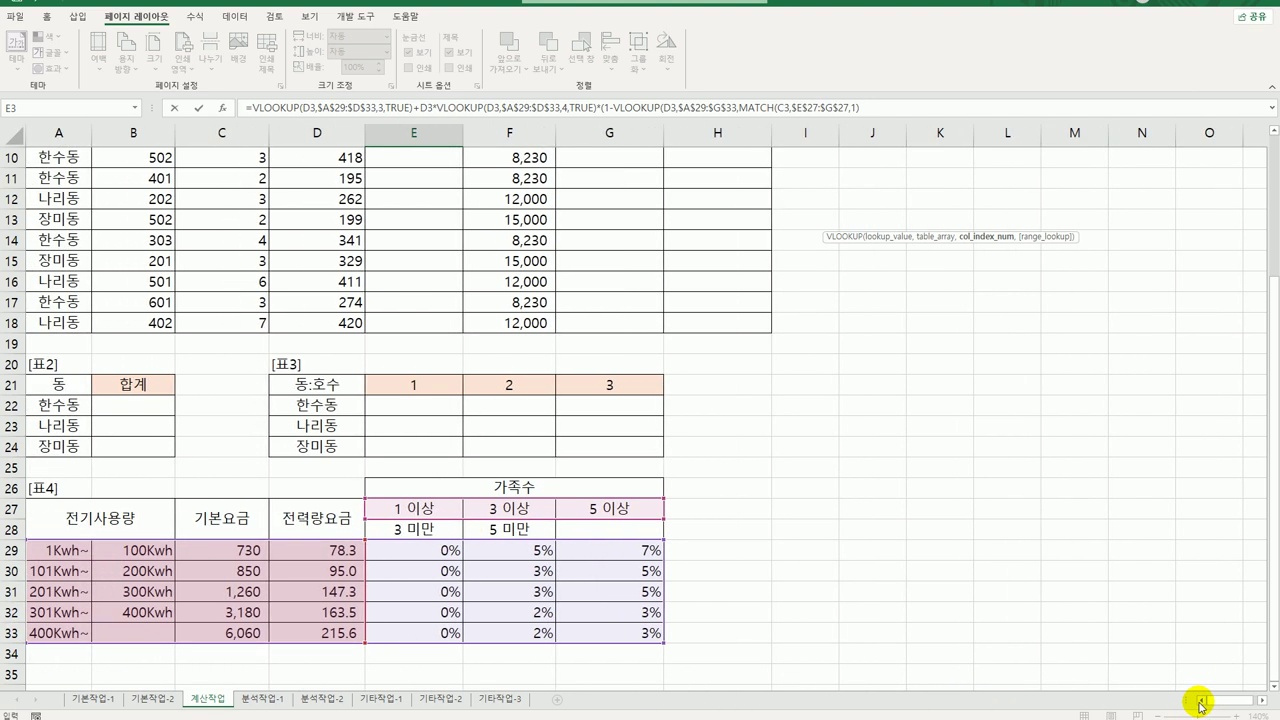
mouse_move(60, 563)
left_mouse_down()
mouse_move(100, 640)
mouse_move(137, 629)
mouse_move(250, 663)
mouse_move(344, 633)
left_mouse_up()
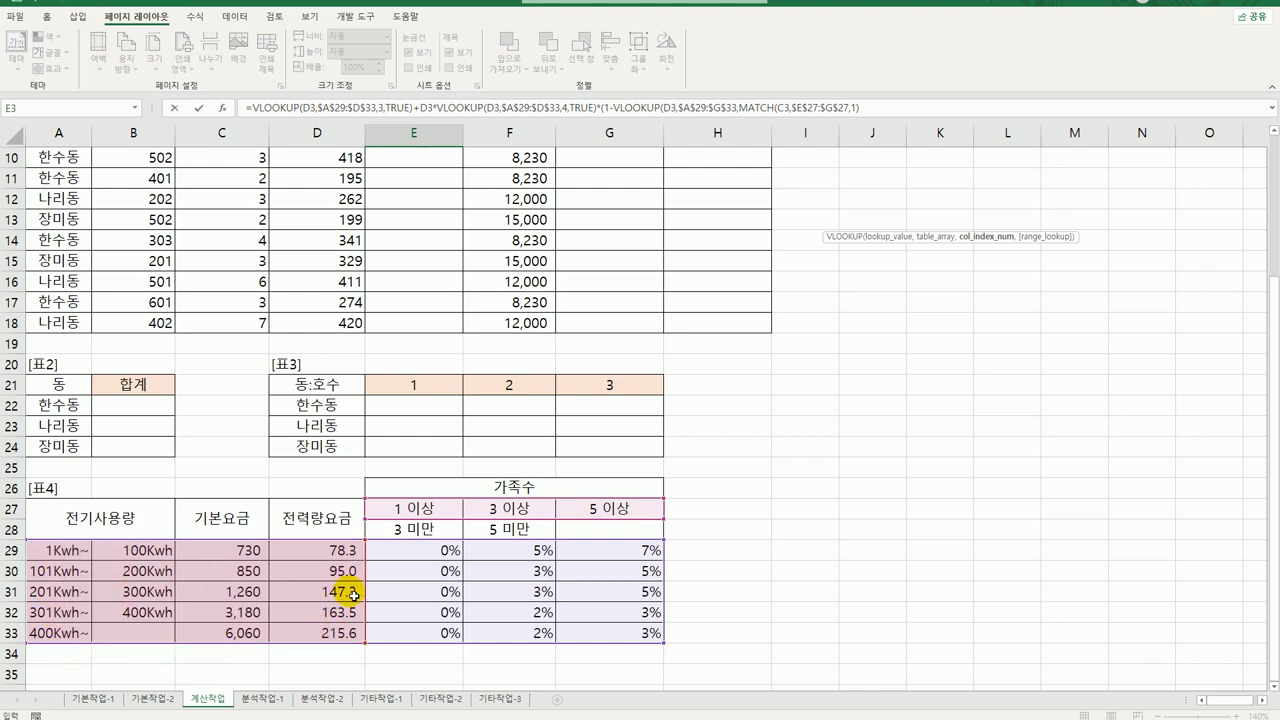
scroll(614, 570, "up", 3)
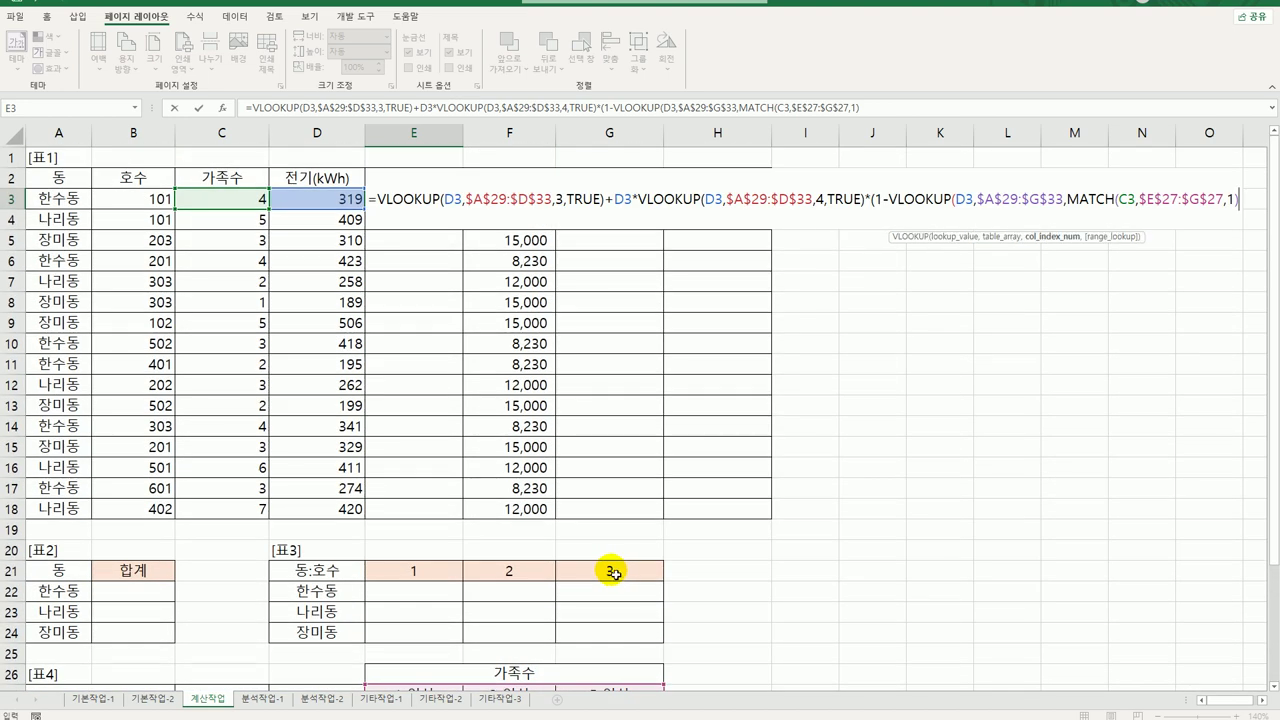
type("+4")
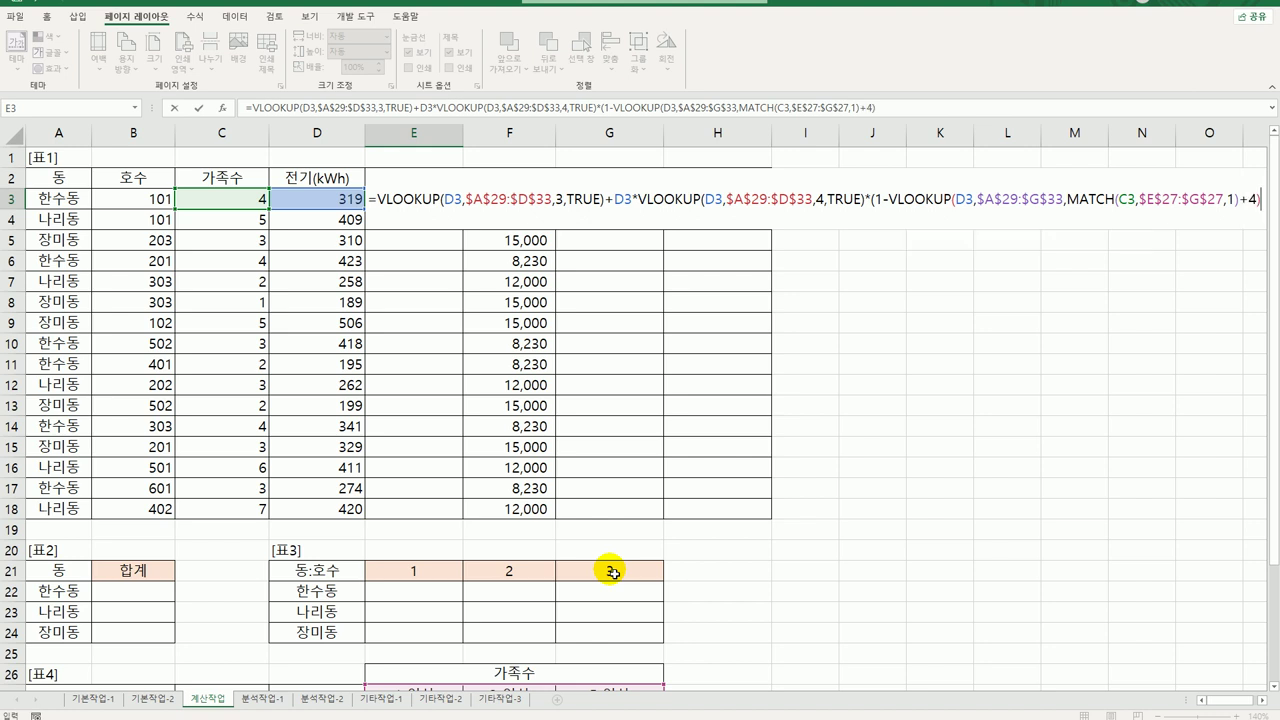
type("))")
key("Return")
left_click(428, 196)
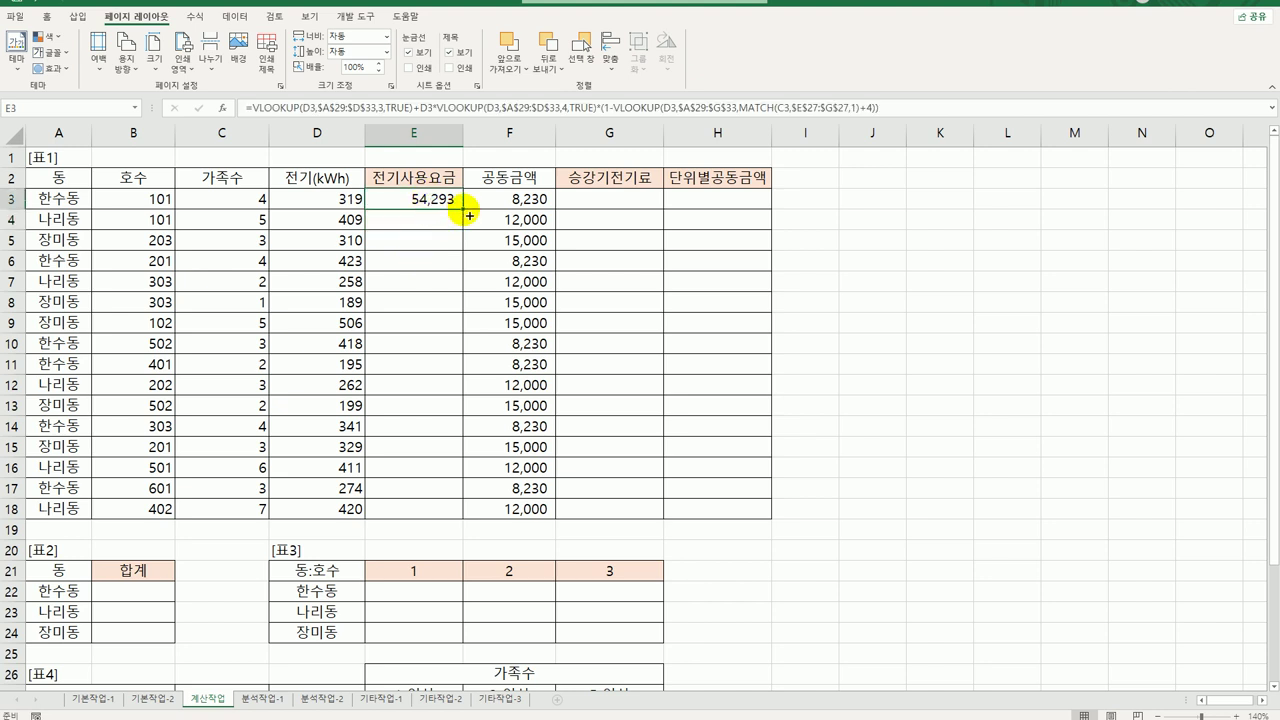
double_click(466, 212)
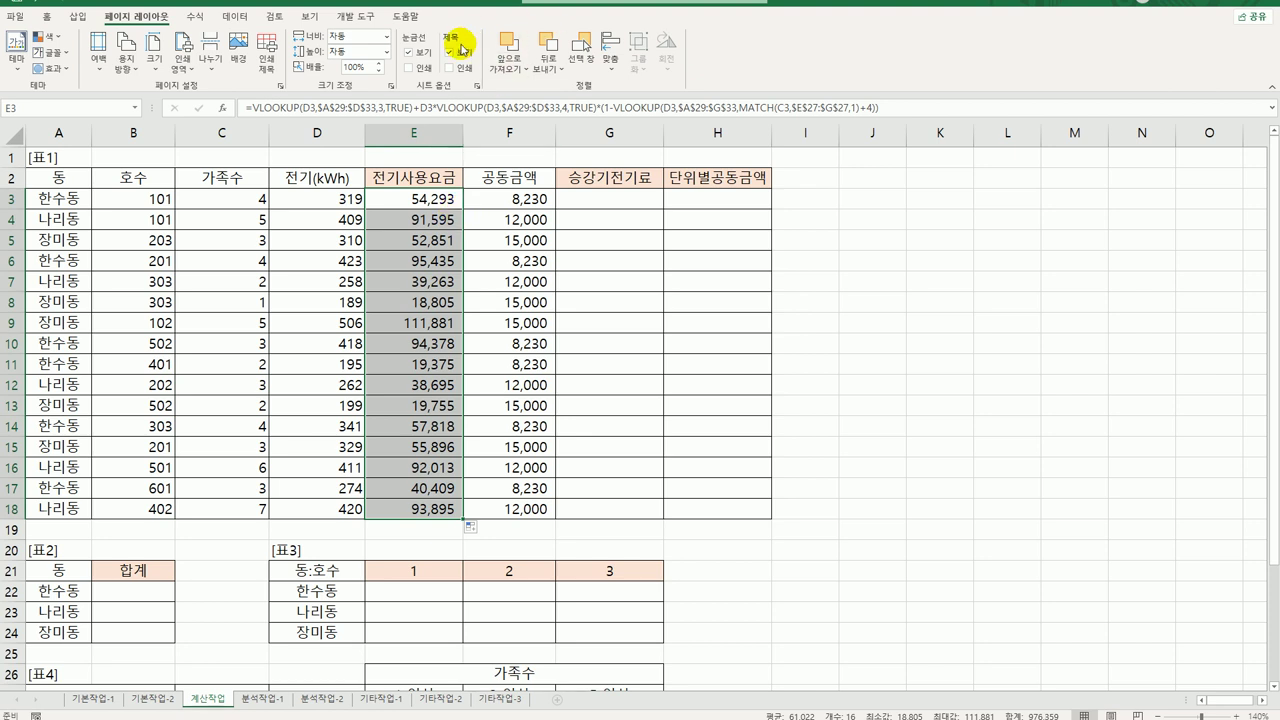
Step: Open the Visual Basic editor and insert a new module for a user-defined function
left_click(353, 16)
left_click(17, 48)
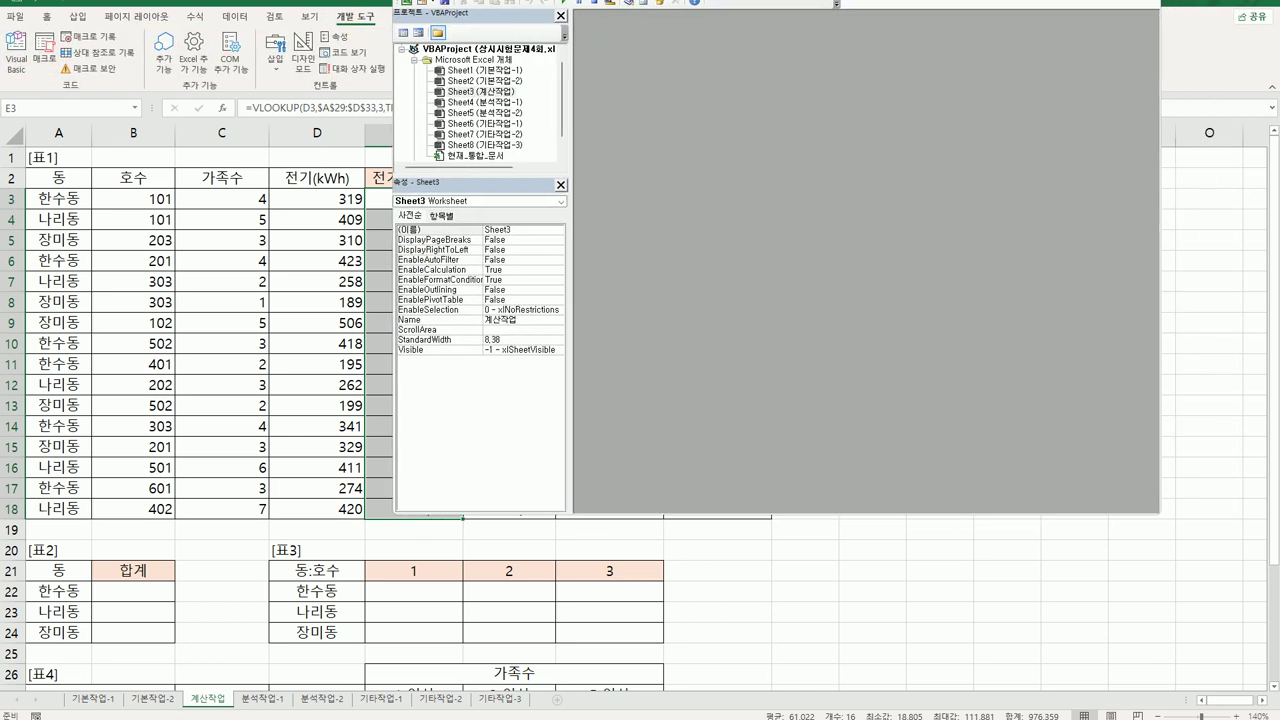
left_click(525, 1)
left_click(568, 45)
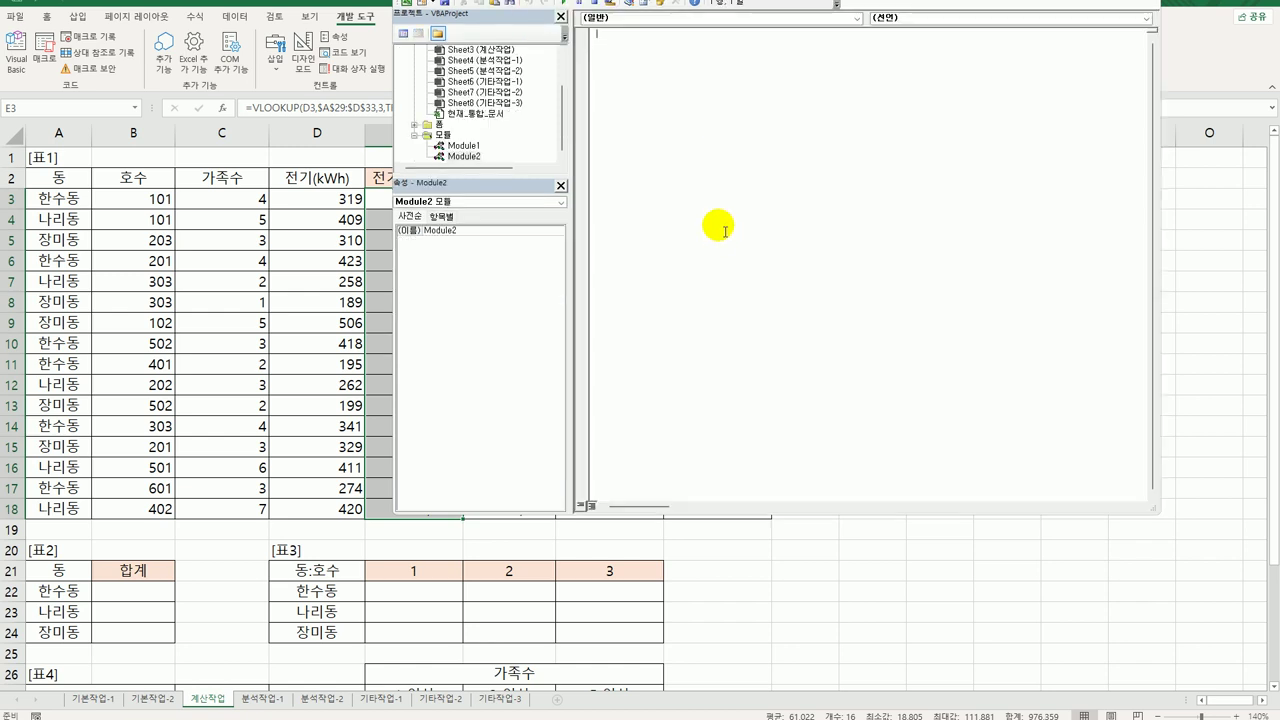
Step: Declare the public function fn승강기전기료 with the arguments 공동금액 and 호수 in the new module
type("public")
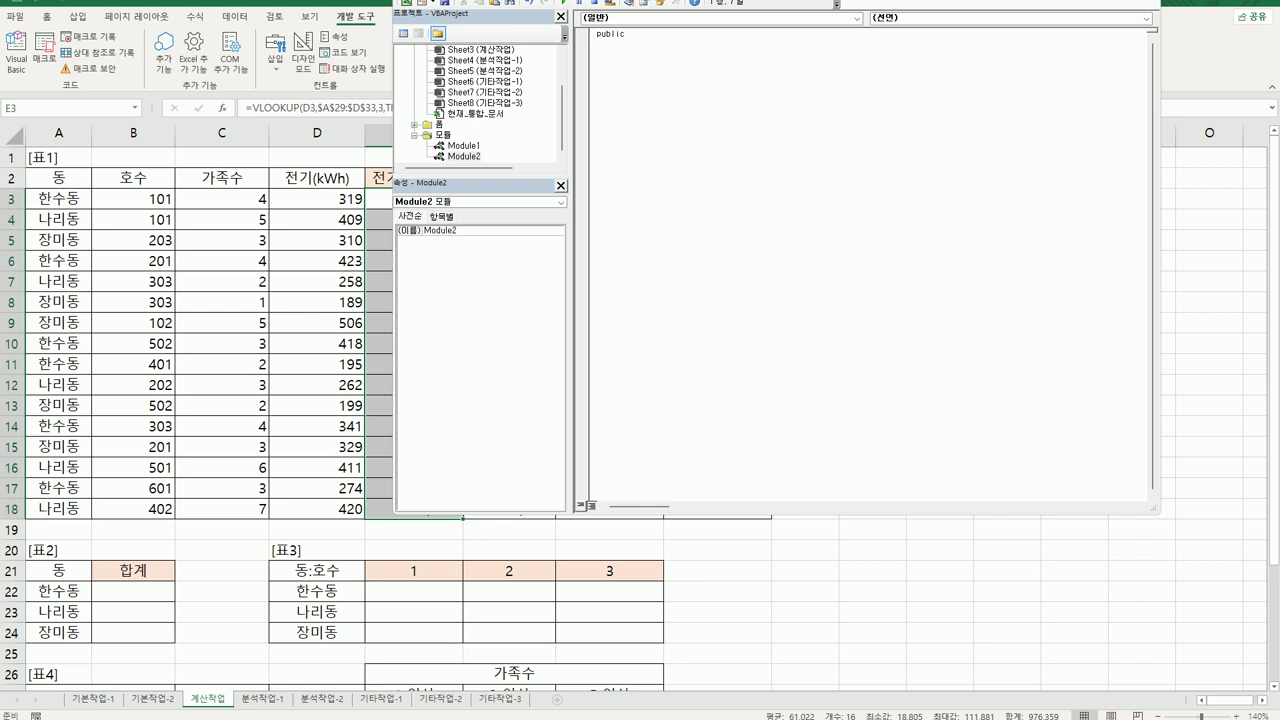
type(" function fn")
type("음ㄱ")
type("강기")
type("전기료(")
type("공ㄷ")
type("동금액, ㅎ")
type("수)")
key("Return")
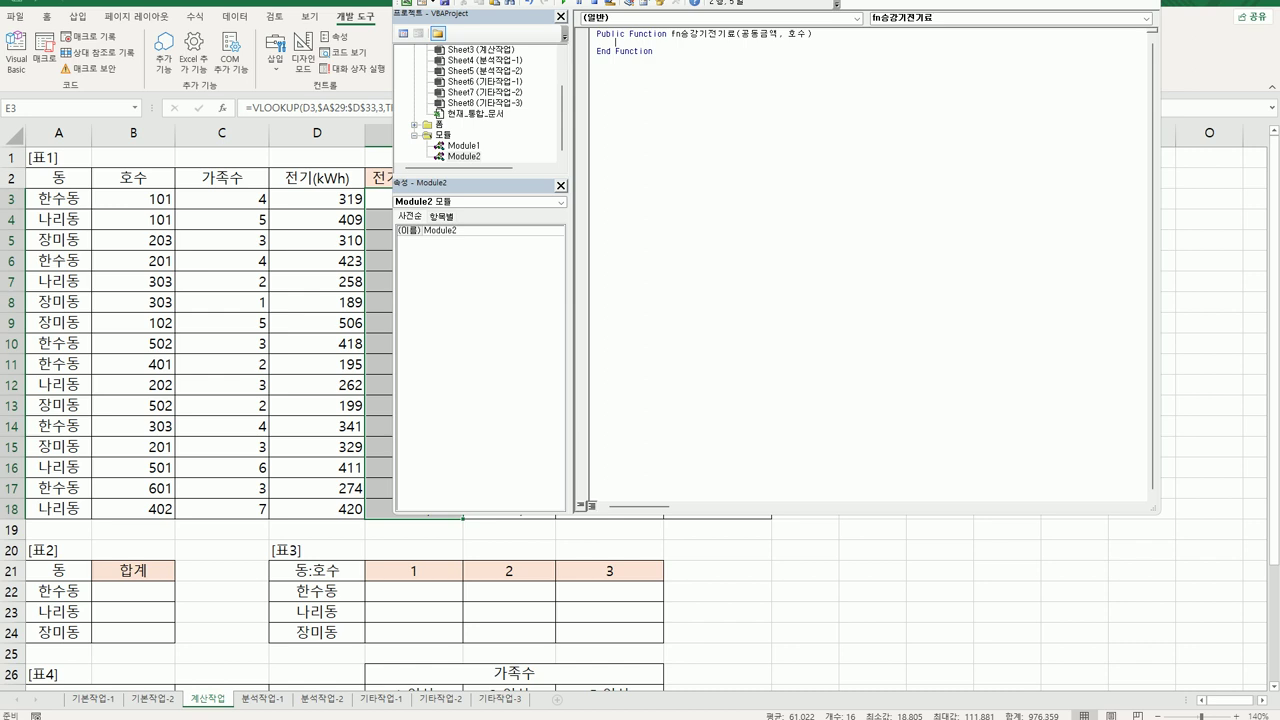
Step: Write the line "if left(호수,1) <=2 then 공동금액 <=10000 then" inside the function
type("If ")
type("ㄷ")
key("BackSpace")
type("left")
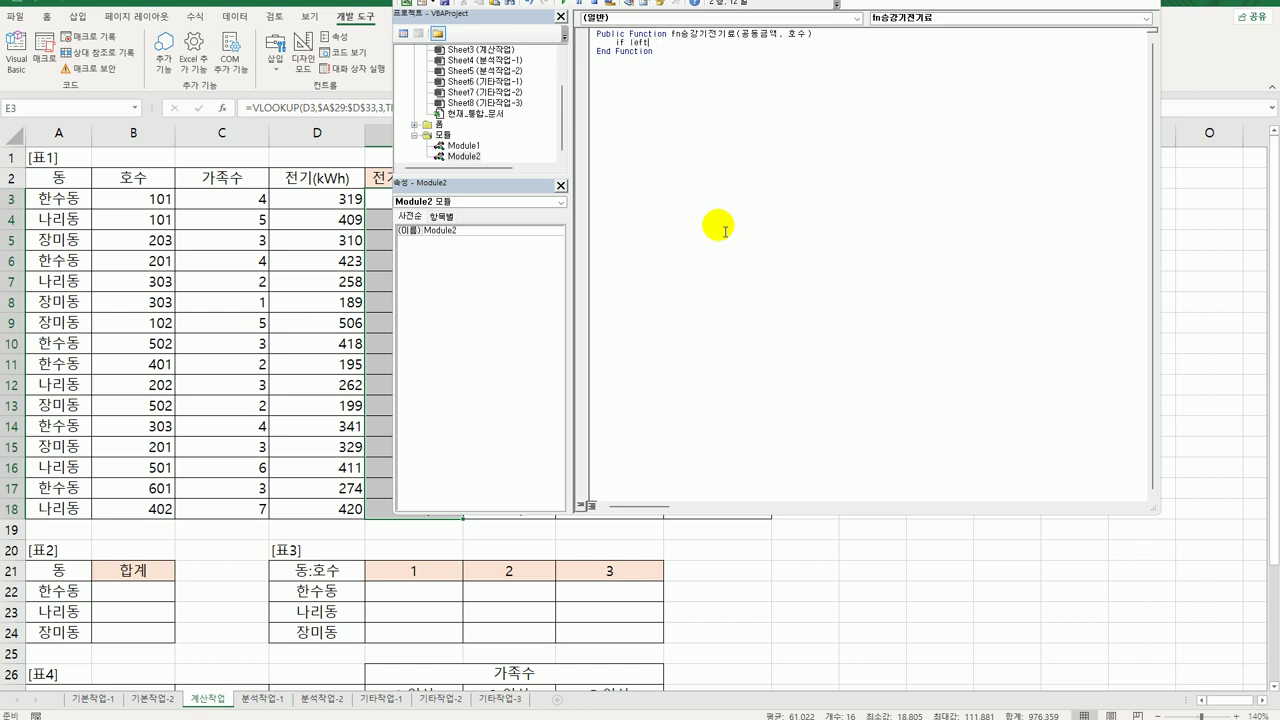
type("(ㄷ호수,1) <=2 then")
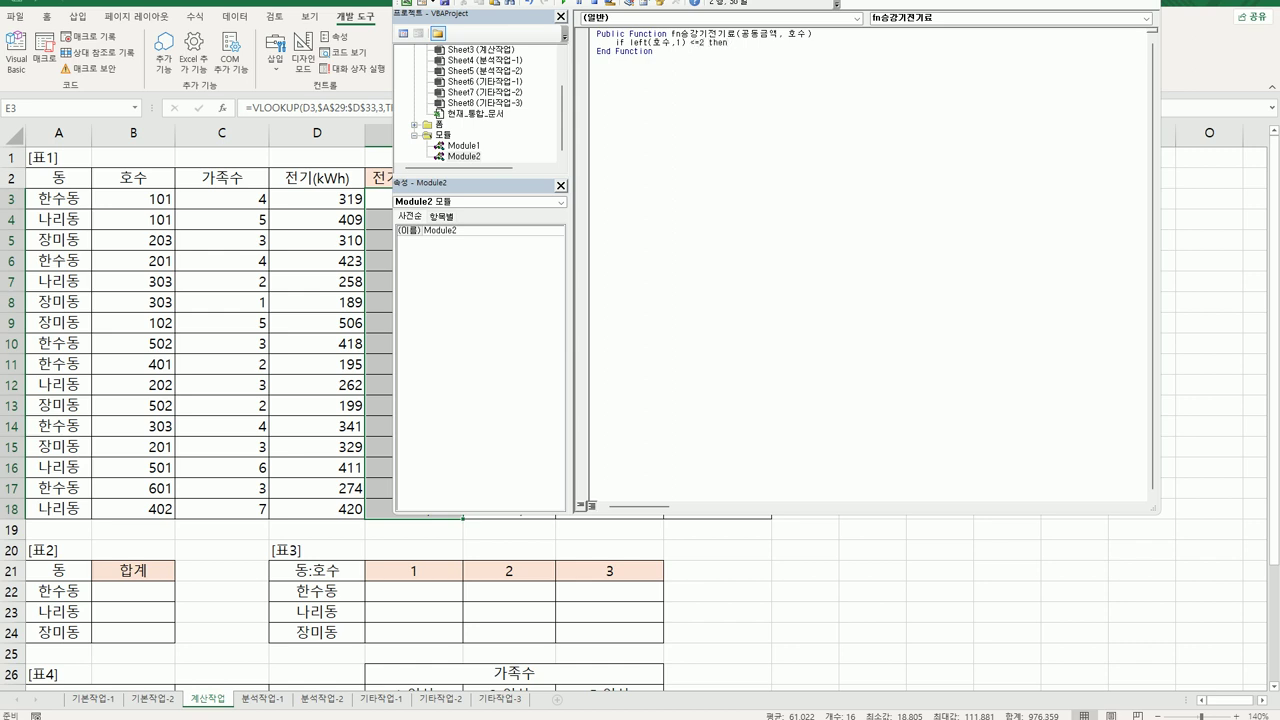
type(" 공동금액 <=10000 then")
key("Return")
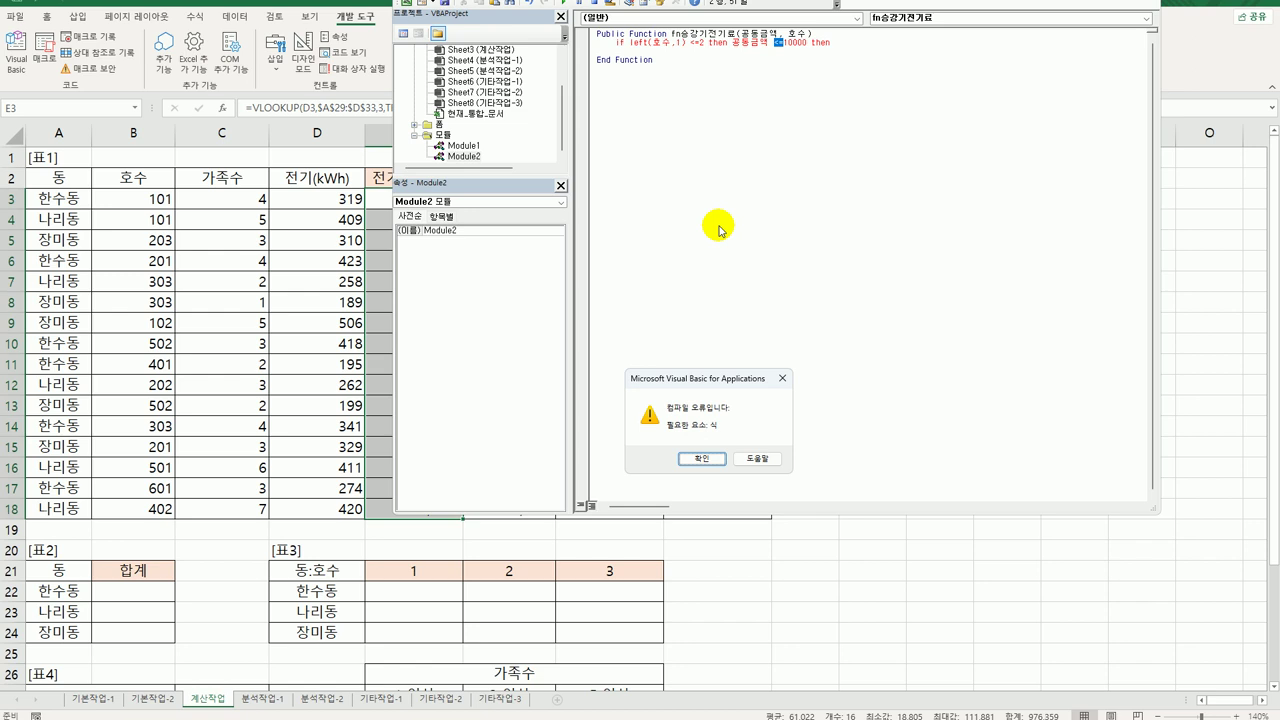
key("Return")
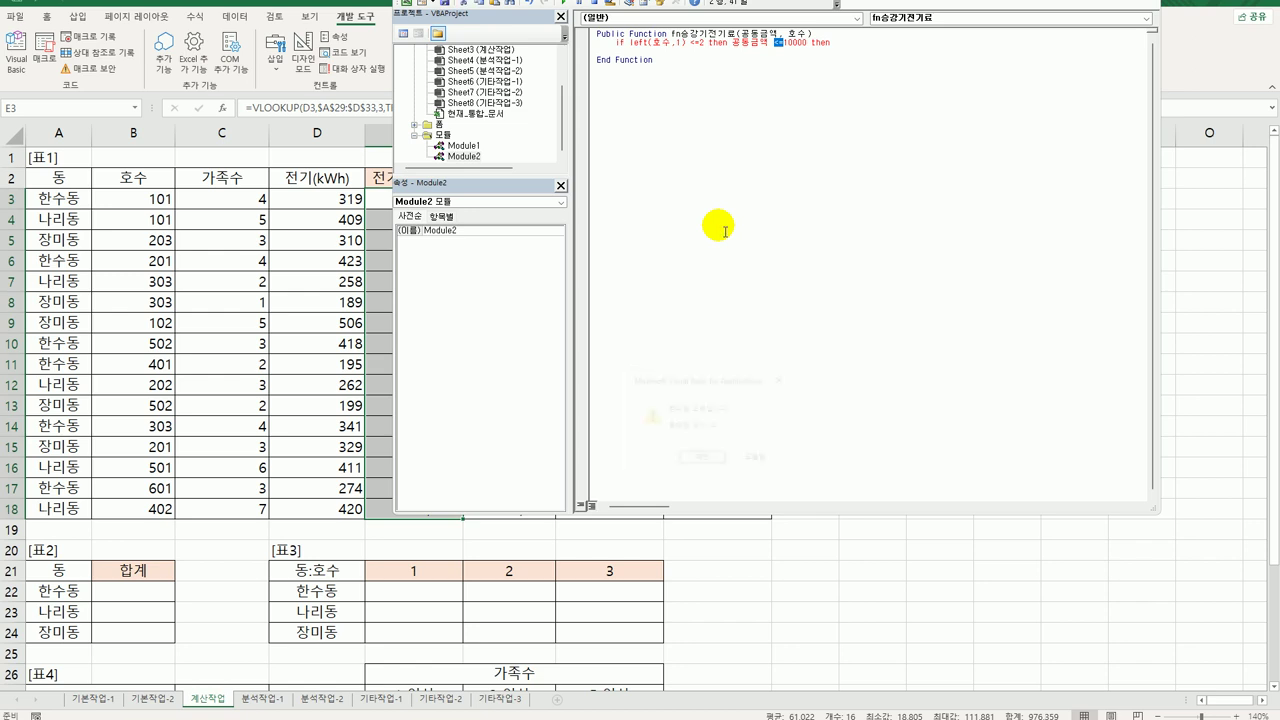
Step: Separate the <= operator from 10000 with a space in the If line
key("Left")
left_click(720, 228)
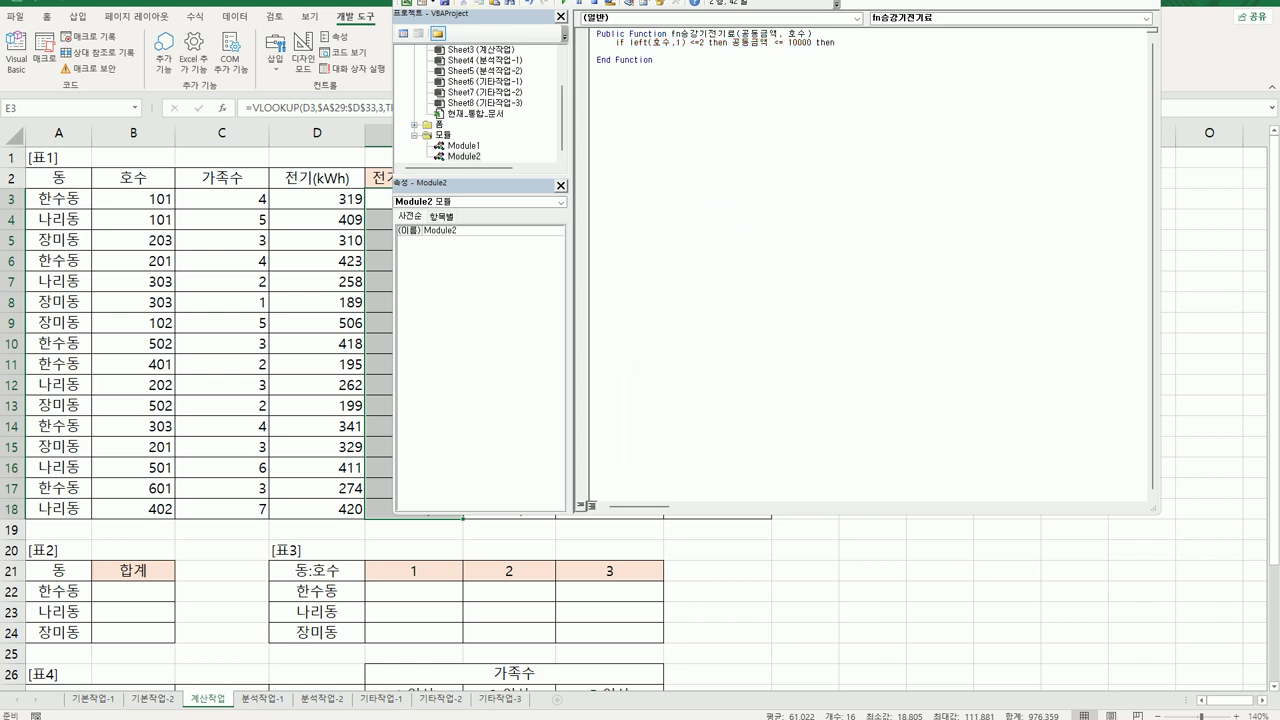
left_click(720, 228)
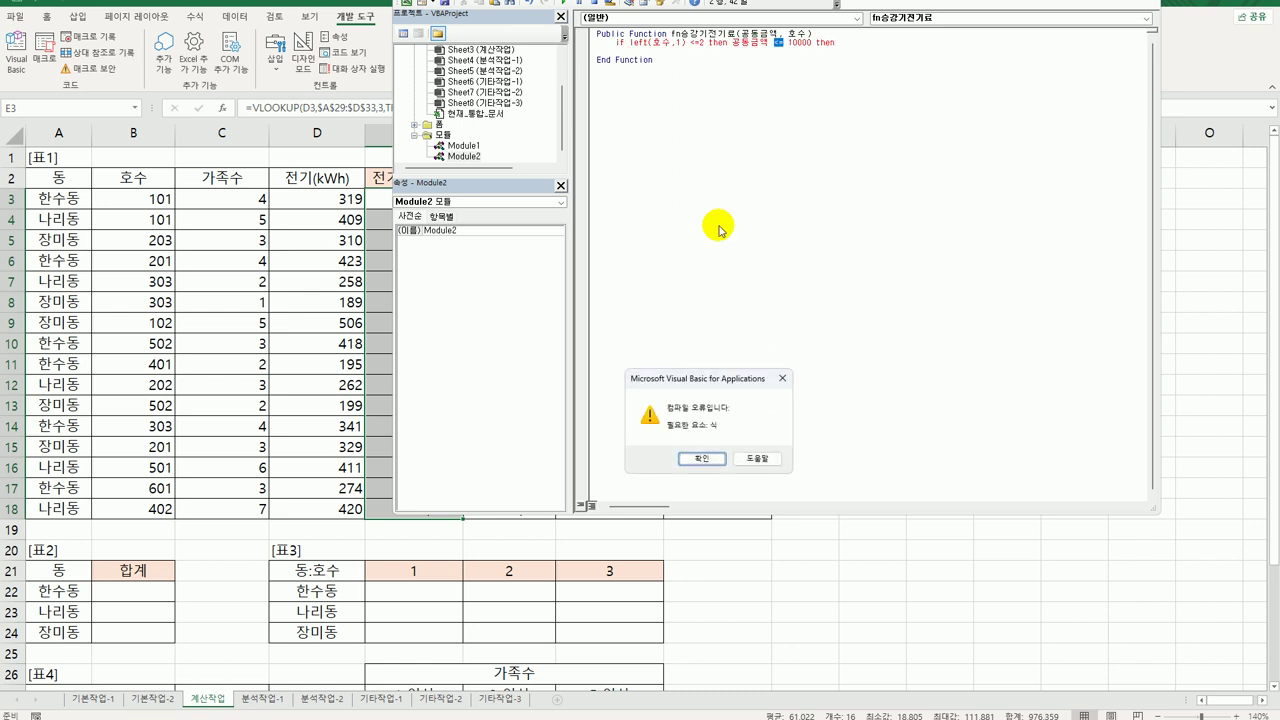
key("Return")
Step: Replace the first then in the If line with And to join both conditions, and insert a blank line above it
key("Left")
key("Left")
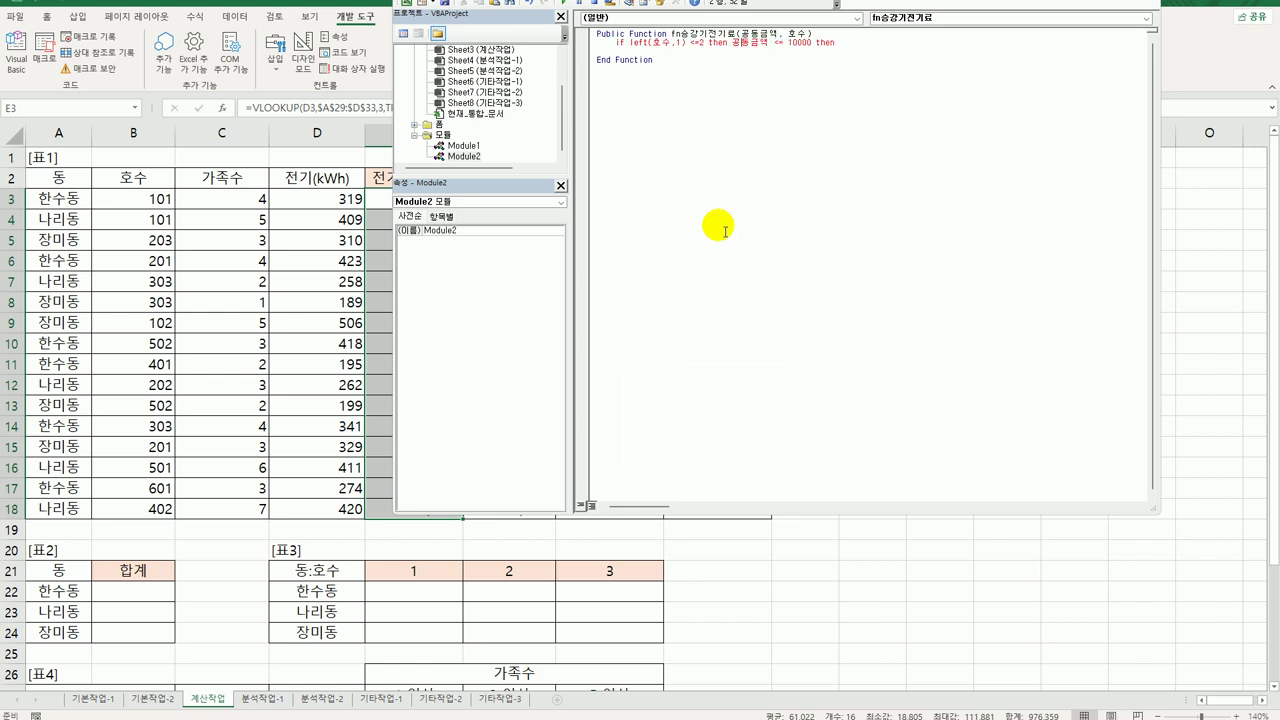
key("Up")
key("BackSpace")
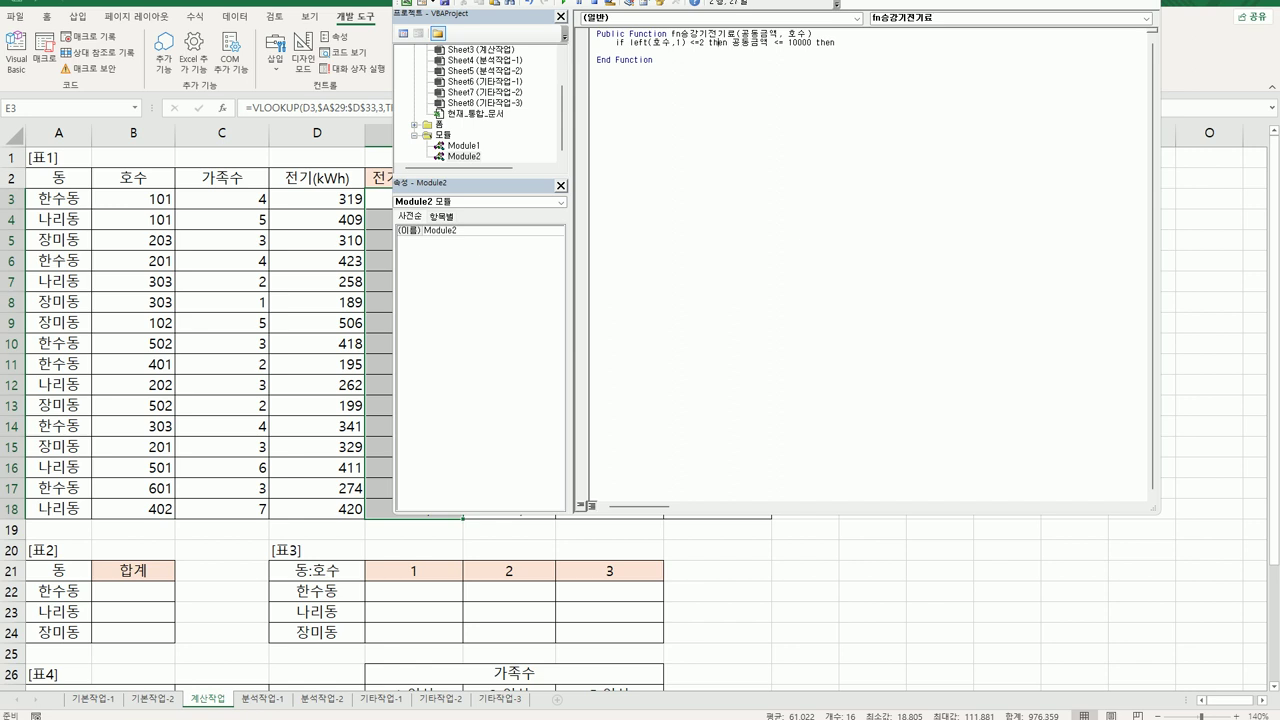
key("Left")
key("shift+Right")
key("shift+Right")
key("shift+Right")
key("shift+Right")
type("and")
key("Up")
key("End")
key("Return")
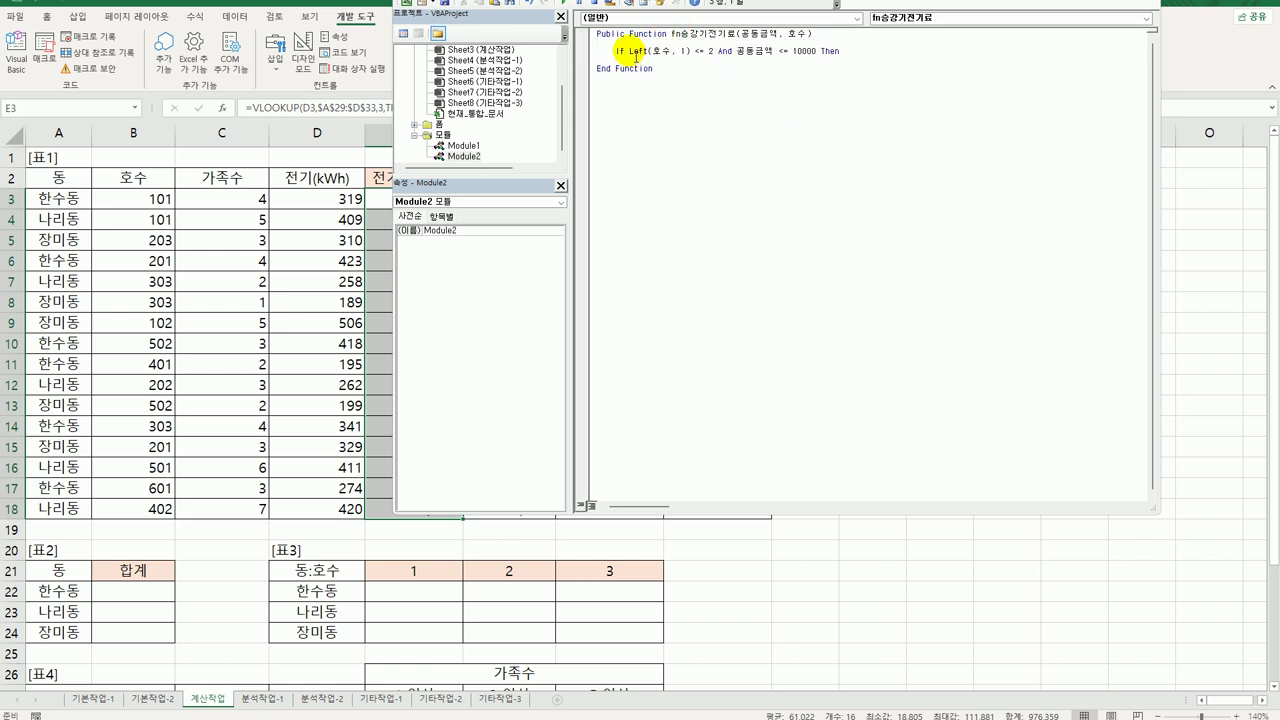
double_click(728, 54)
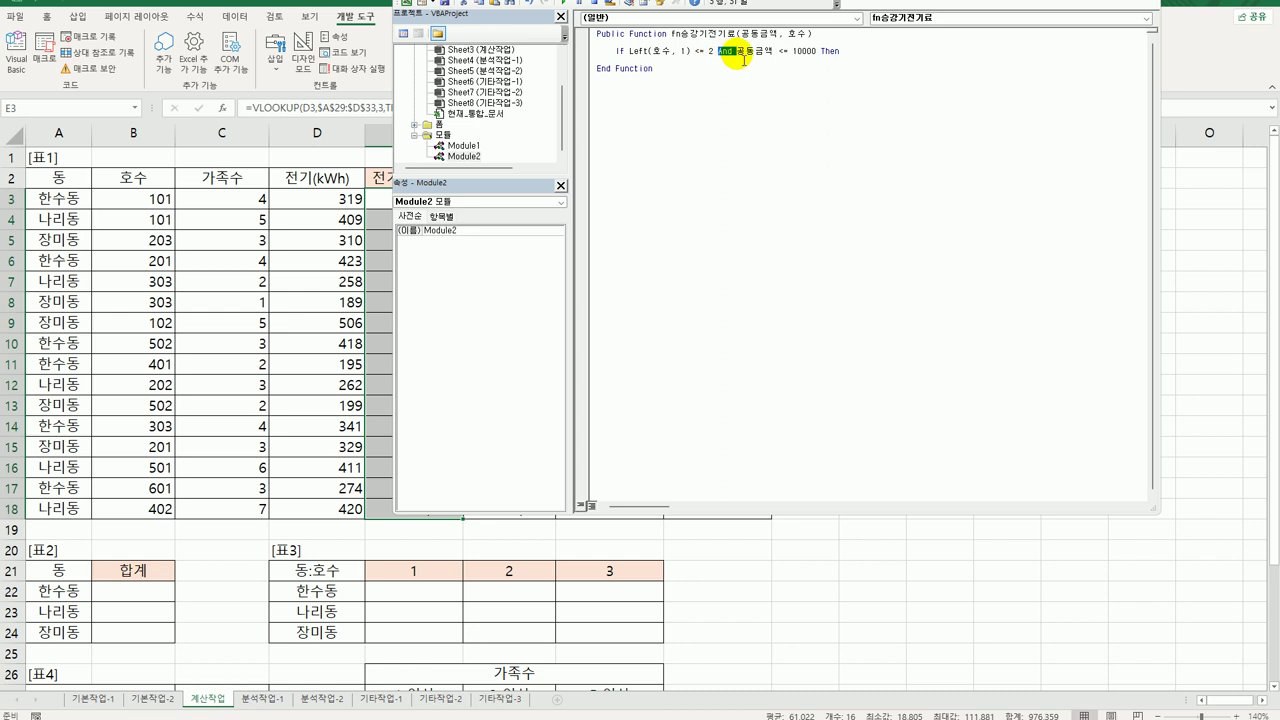
Step: Inside the If block, write "fn승강기전기료 = 공동금액 * 0.3" followed by an Else line
left_click(885, 56)
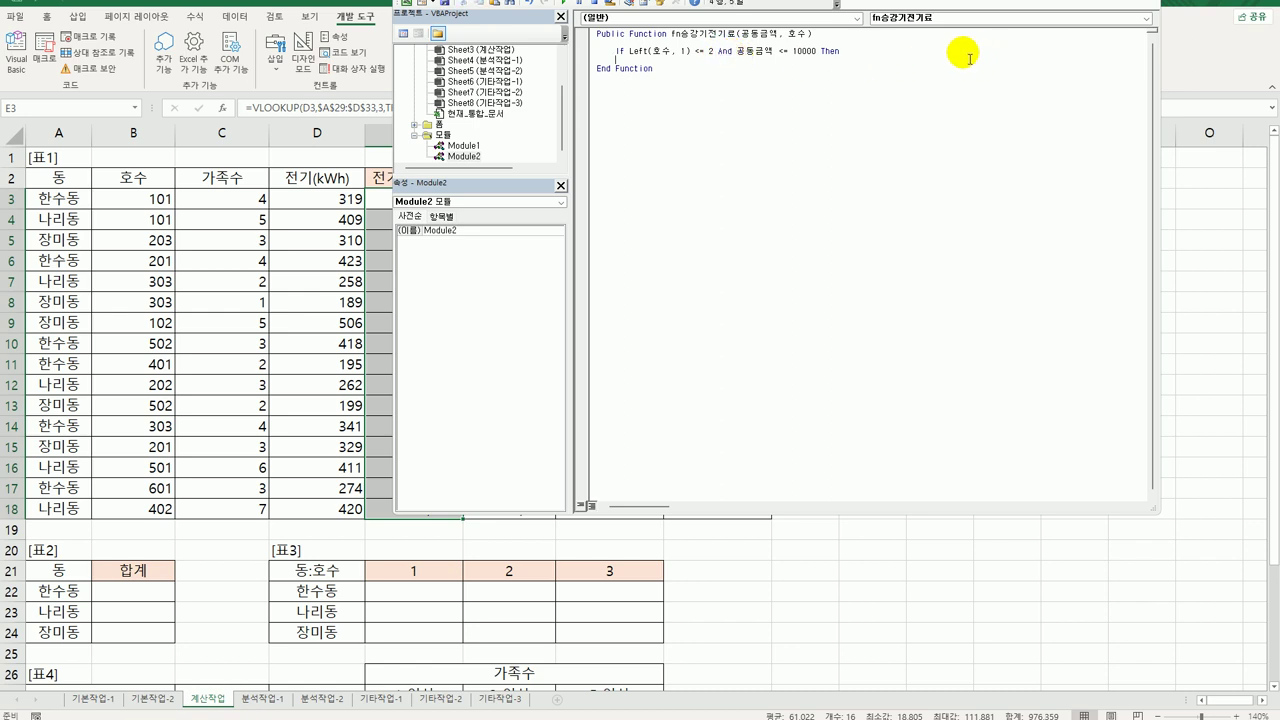
key("Return")
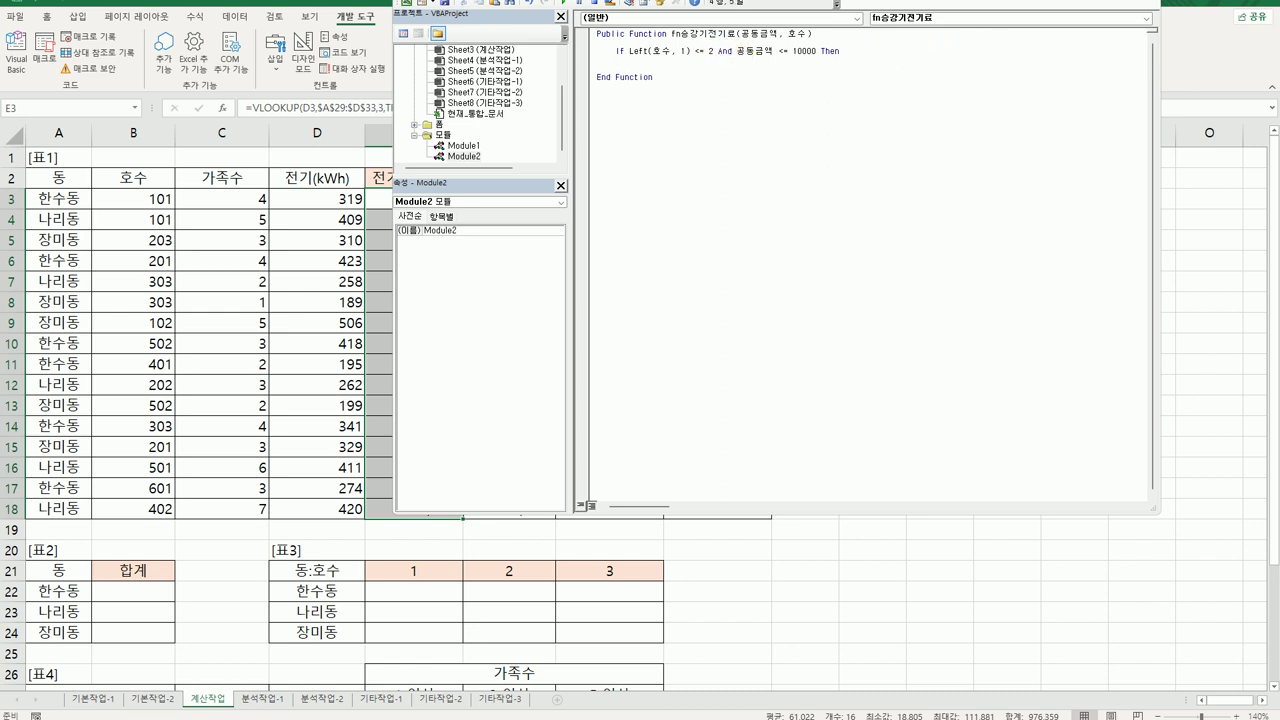
type("fn승강기전기료 = ")
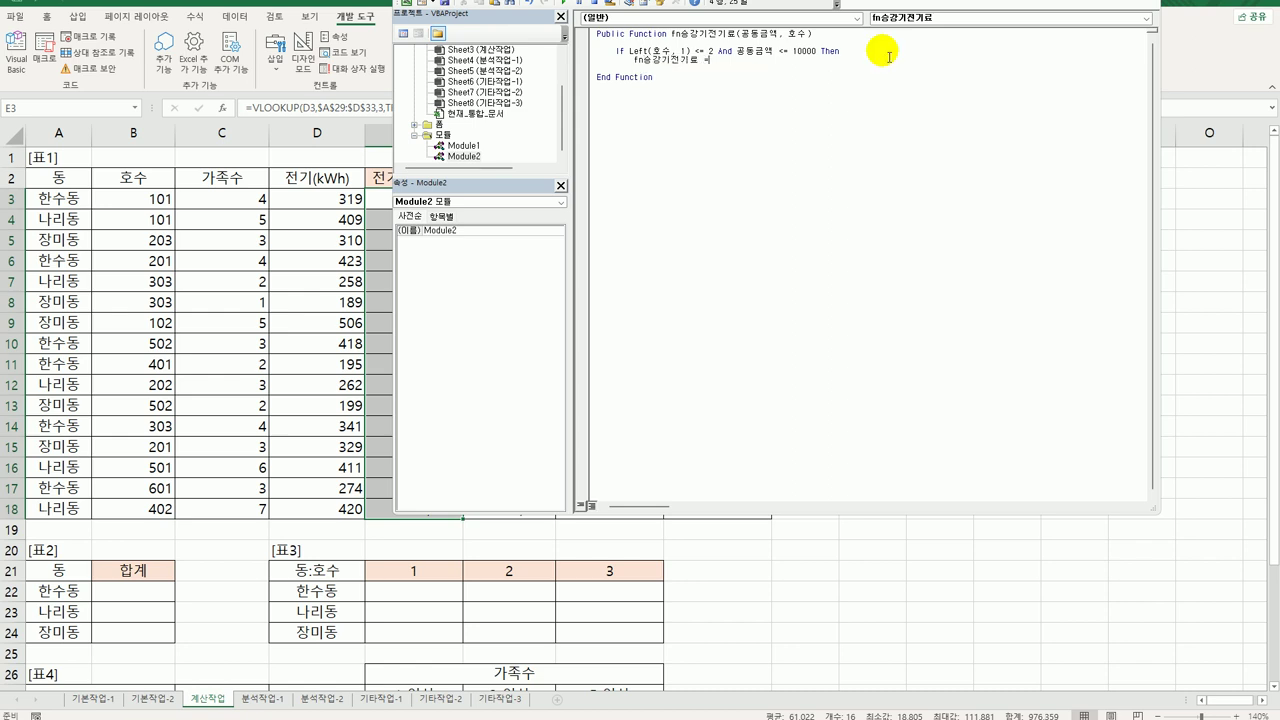
type("공동계")
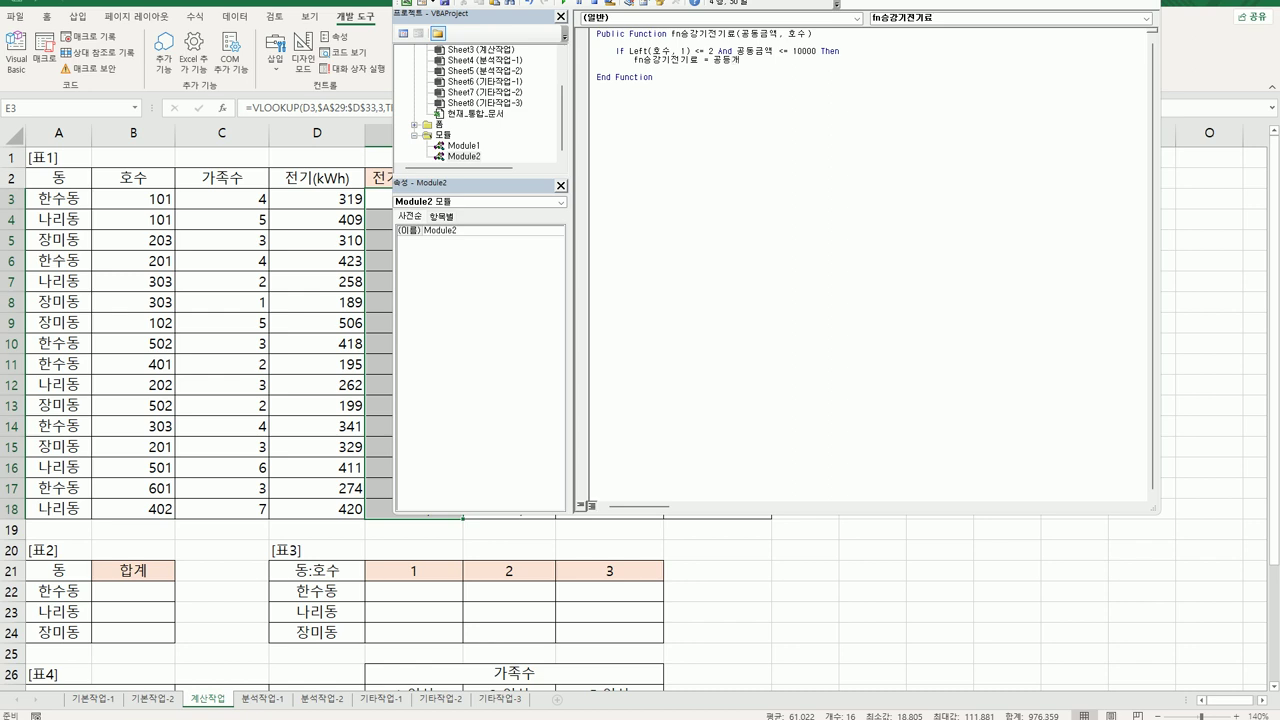
key("BackSpace")
type("금액 * 0.3")
key("Return")
type("Else")
Step: Copy the assignment line under Else with the rate 0.4, close the block with End If, and return to the worksheet
key("Up")
key("shift+End")
key("ctrl+c")
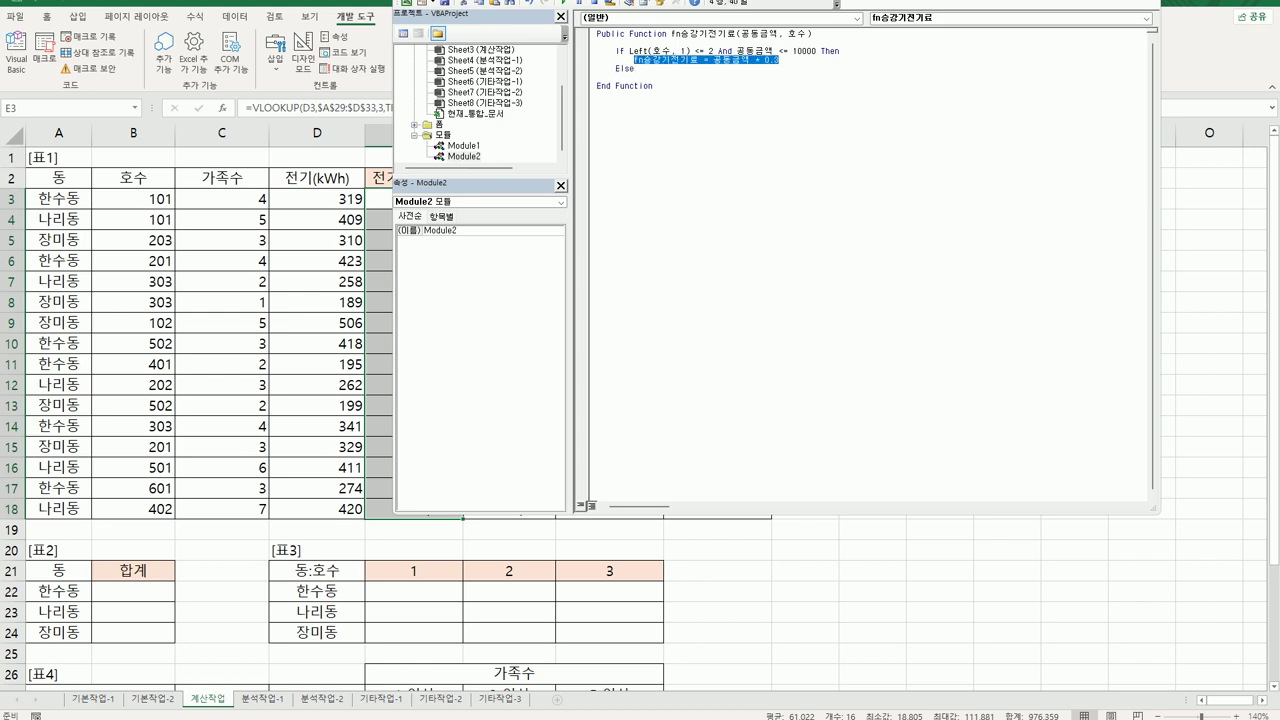
left_click(635, 68)
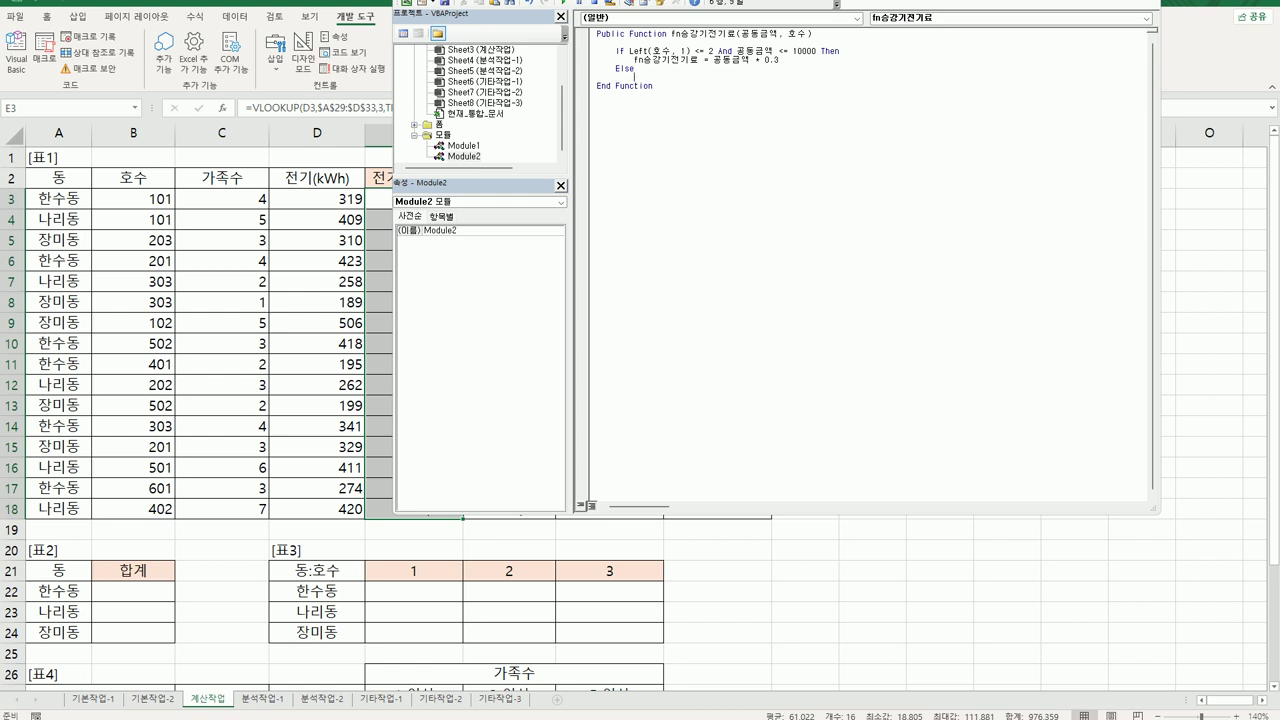
key("ctrl+v")
key("shift+Left")
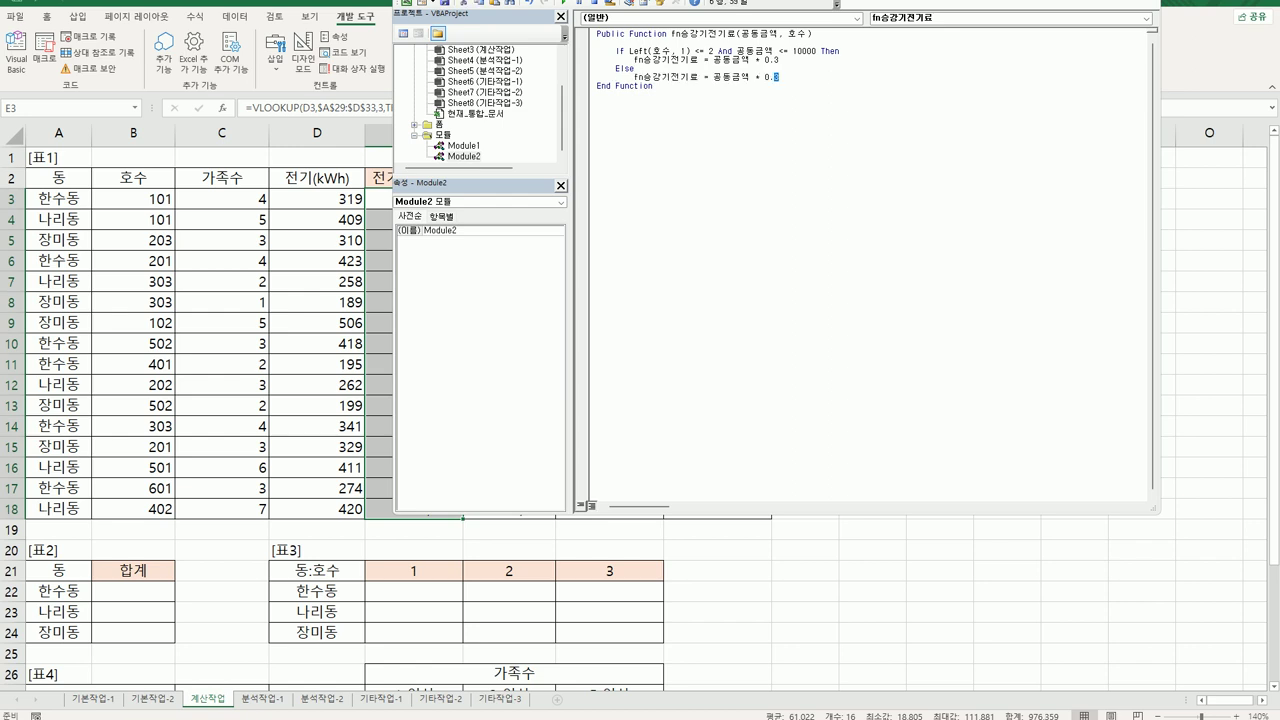
type("4")
key("Return")
type("nd if")
key("Return")
key("alt+q")
Step: Try to insert the user-defined function Module1.fn승강기전기료 without arguments into cell G3
left_click(624, 207)
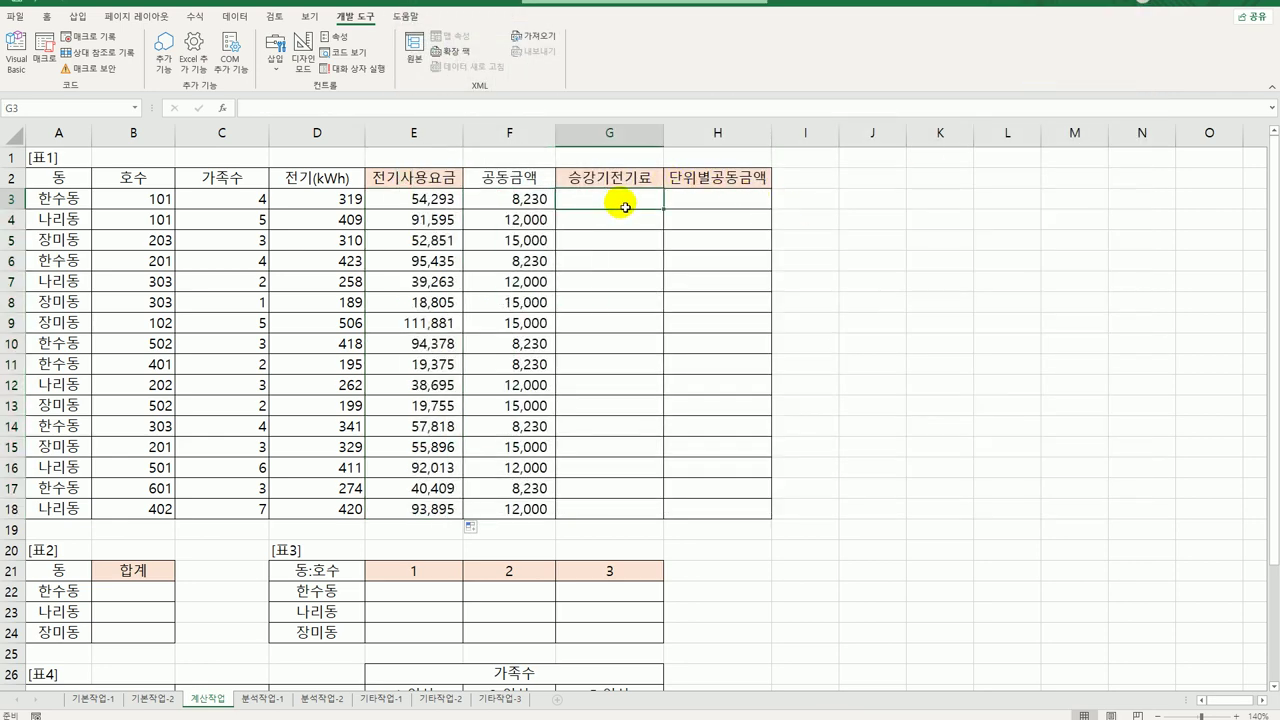
left_click(222, 107)
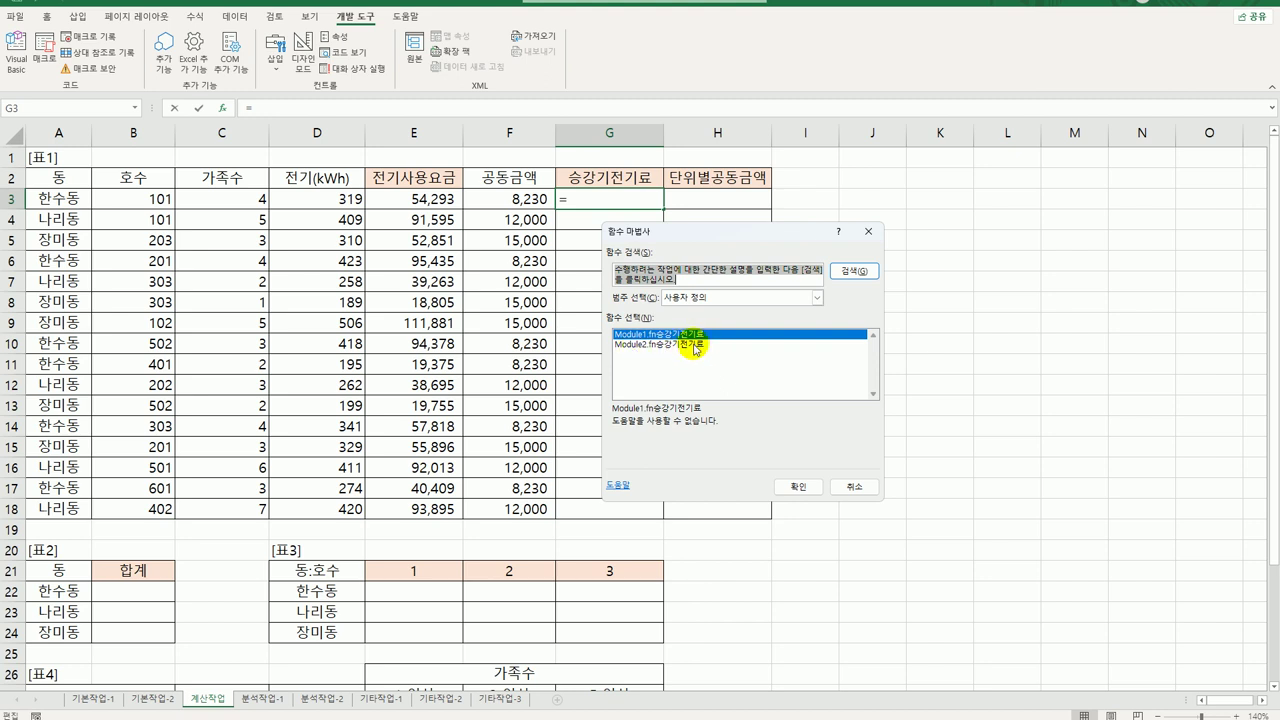
left_click(798, 487)
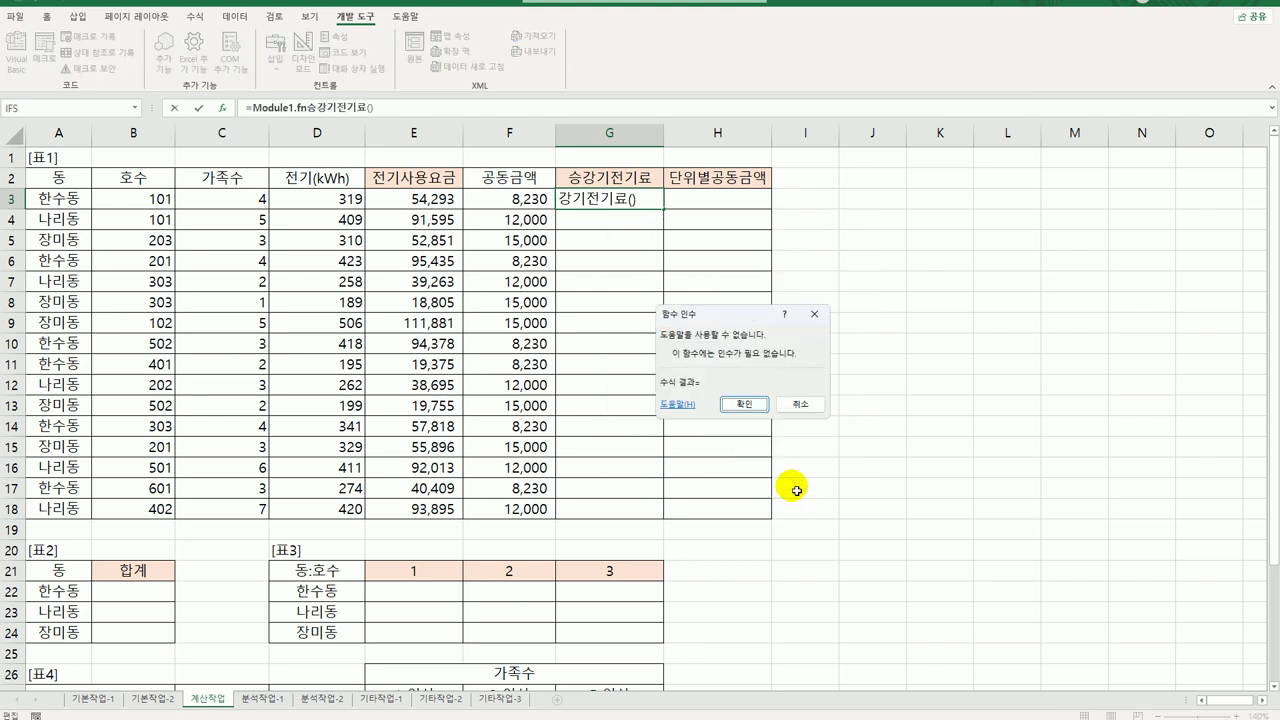
left_click(744, 404)
left_click(818, 428)
left_click(606, 199)
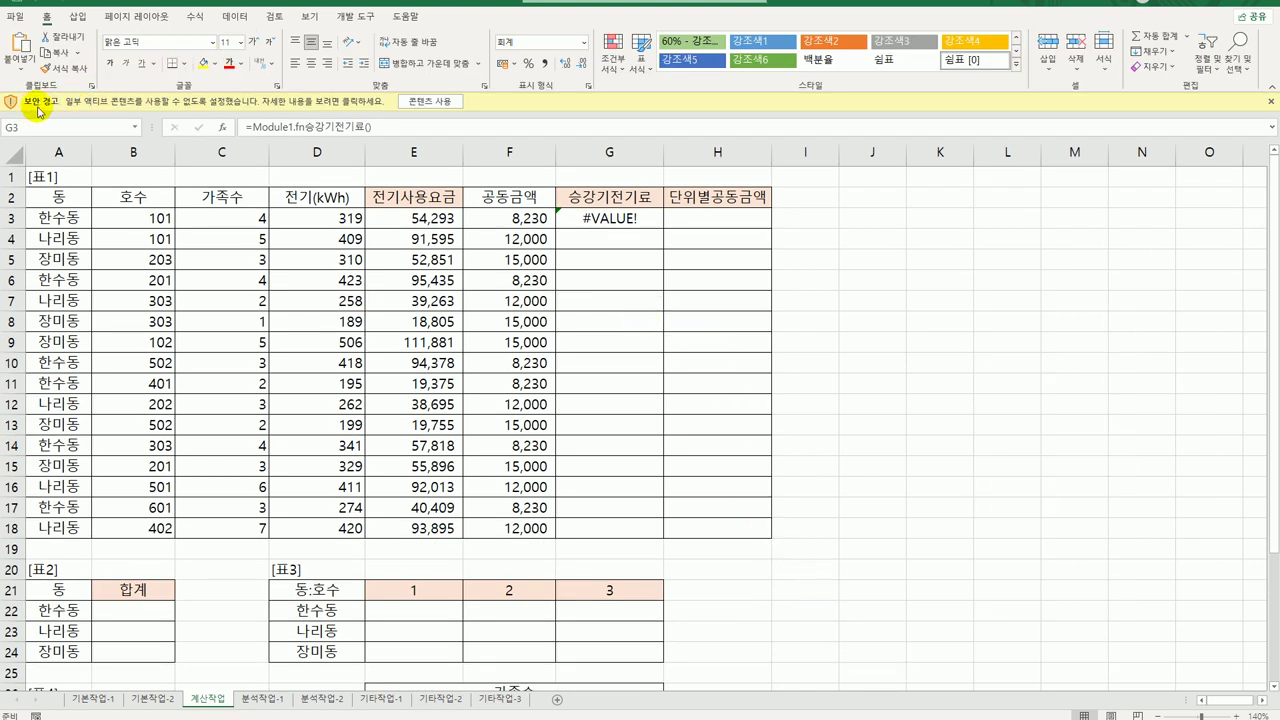
Step: Enable the workbook's blocked active content and clear cell G3
left_click(436, 104)
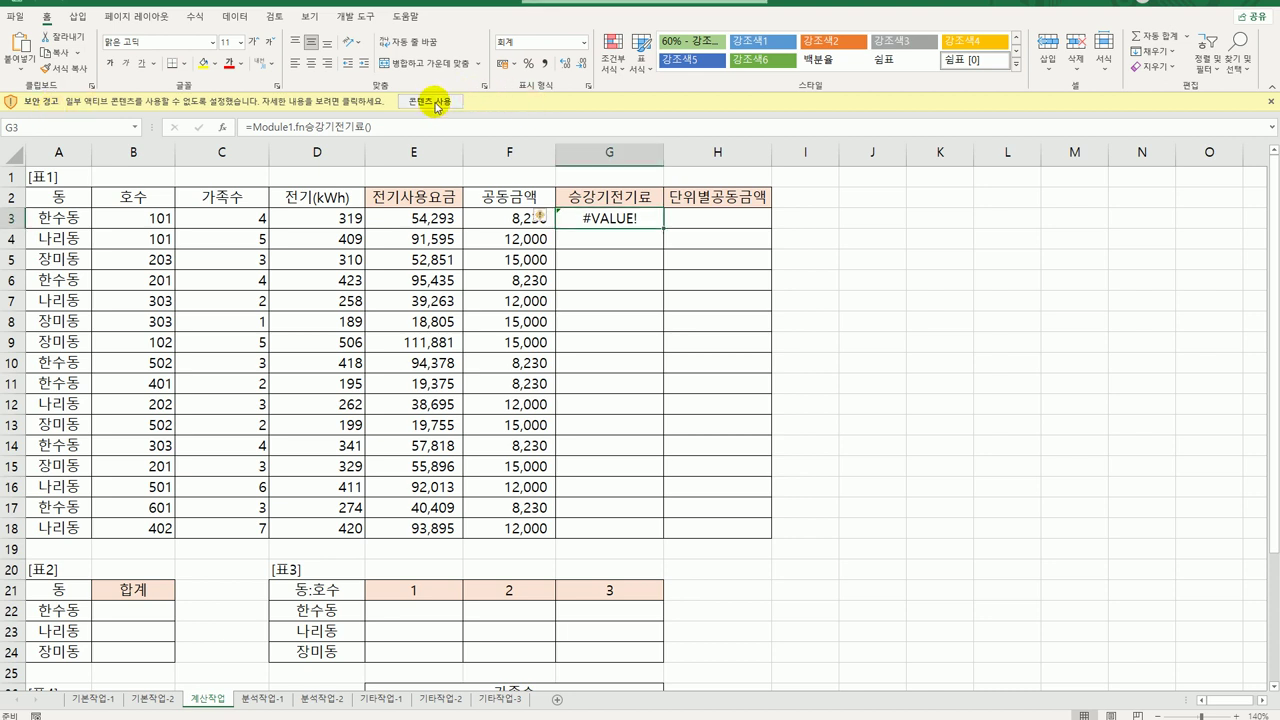
left_click(441, 104)
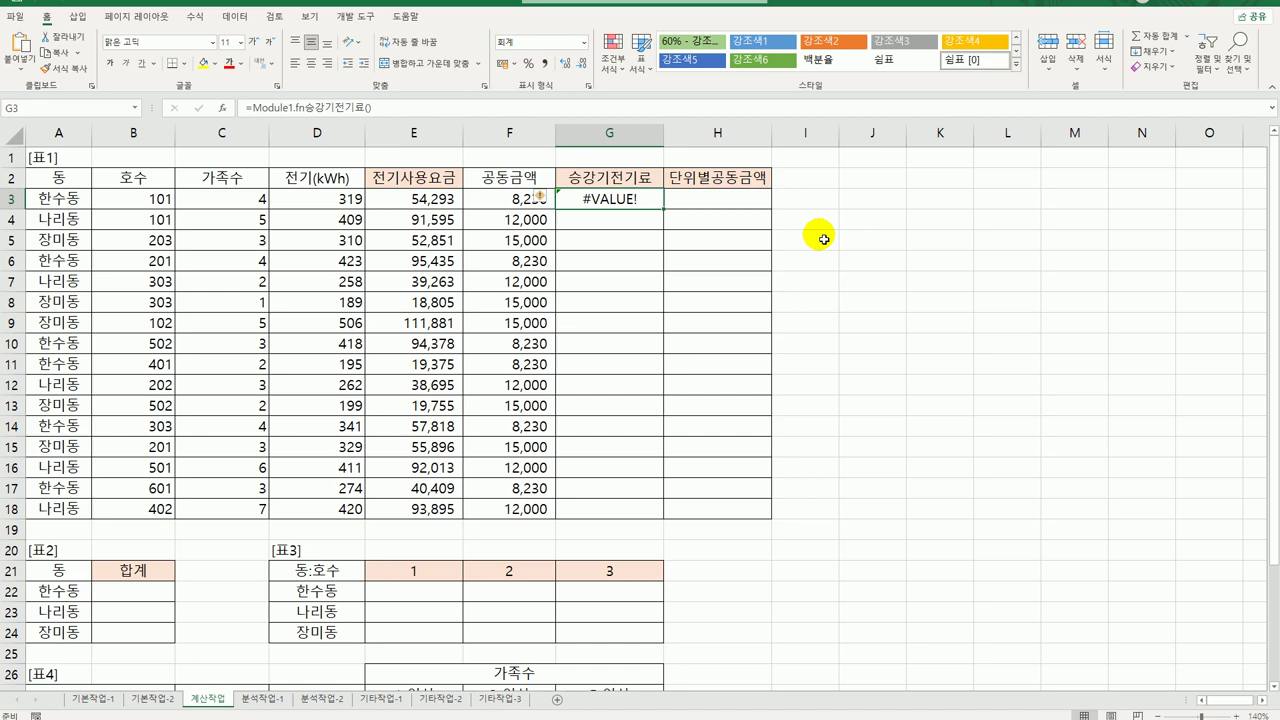
key("Delete")
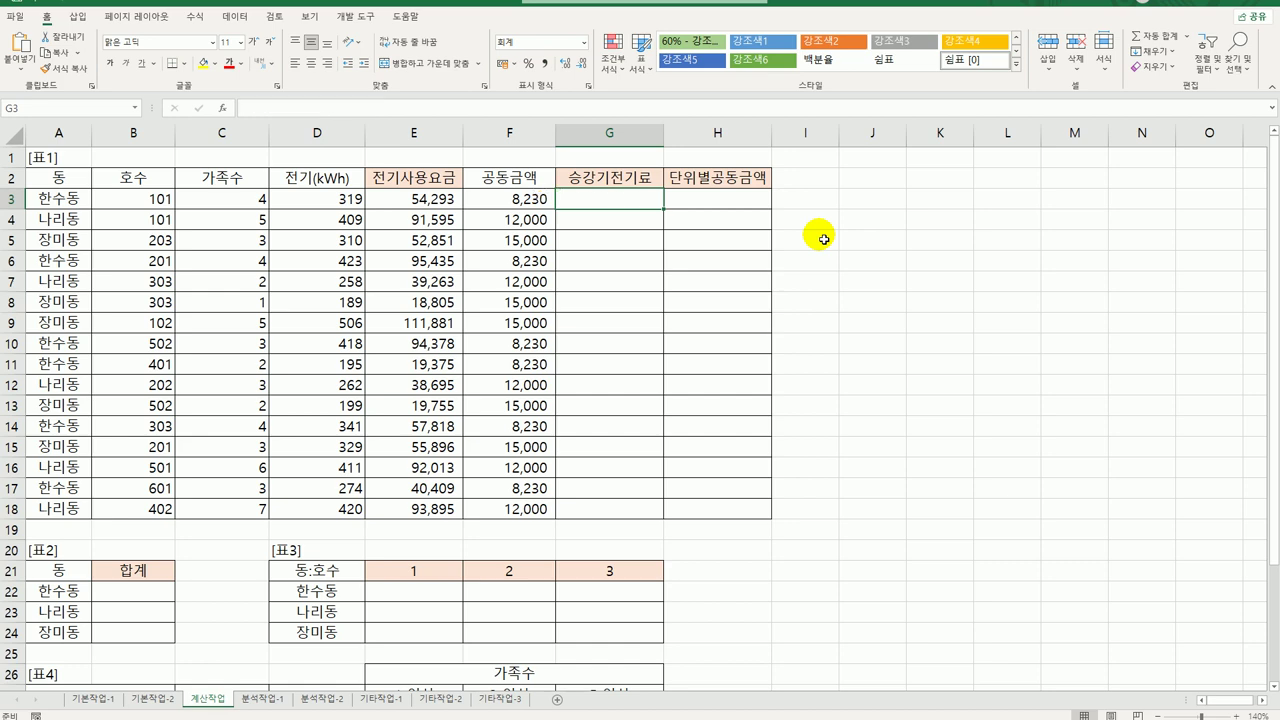
Step: Reopen the Visual Basic editor and compare the fn승강기전기료 code in Module1 and Module2
left_click(352, 16)
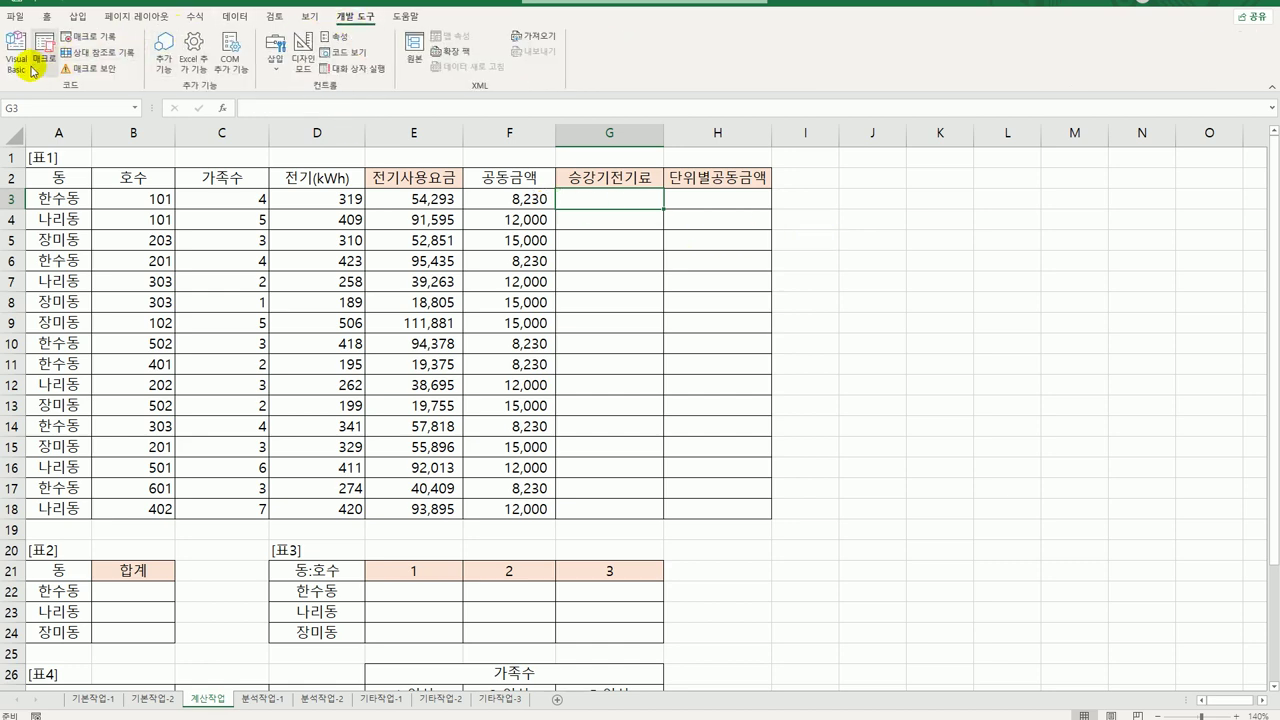
left_click(31, 68)
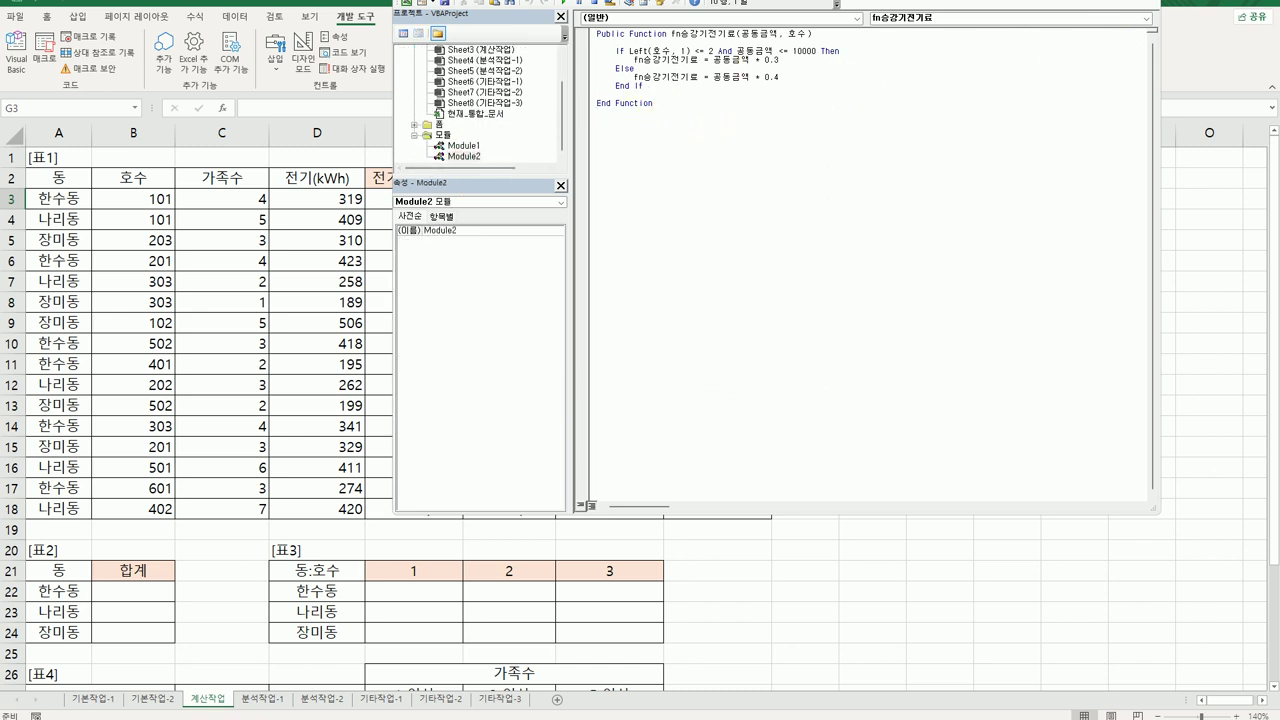
double_click(468, 145)
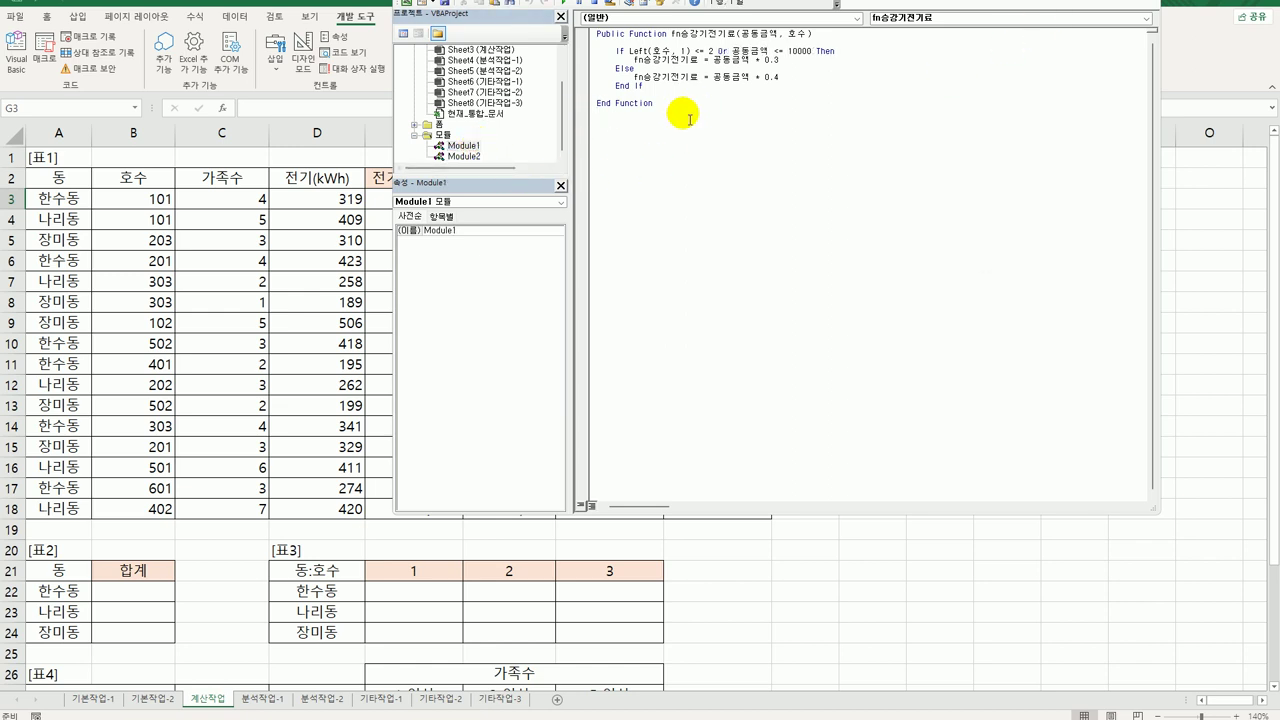
double_click(468, 155)
left_click(470, 154)
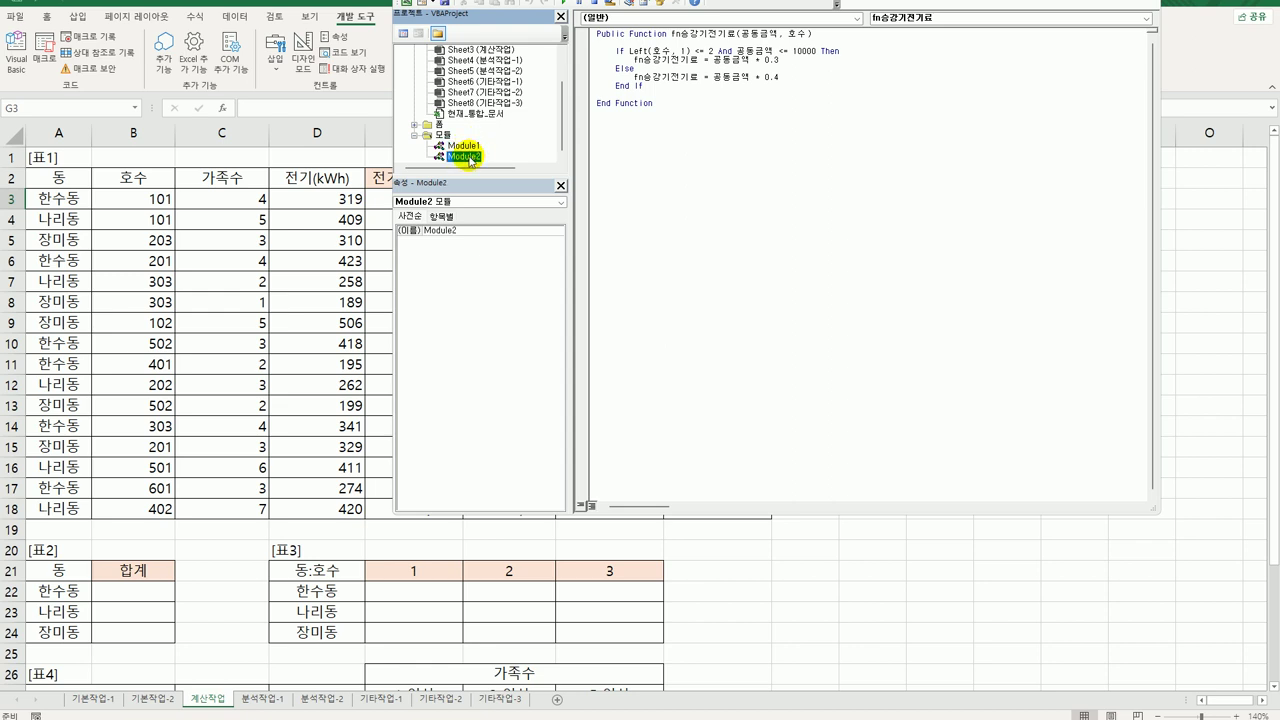
left_click(878, 230)
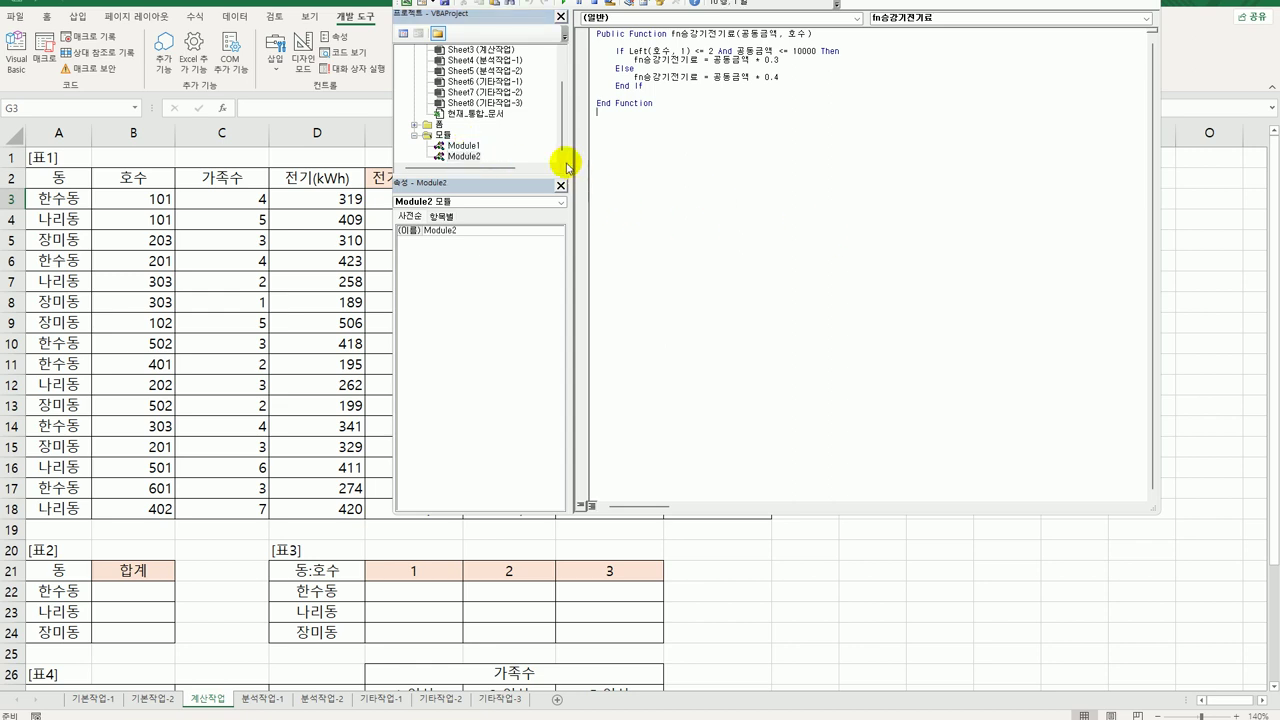
left_click(460, 156)
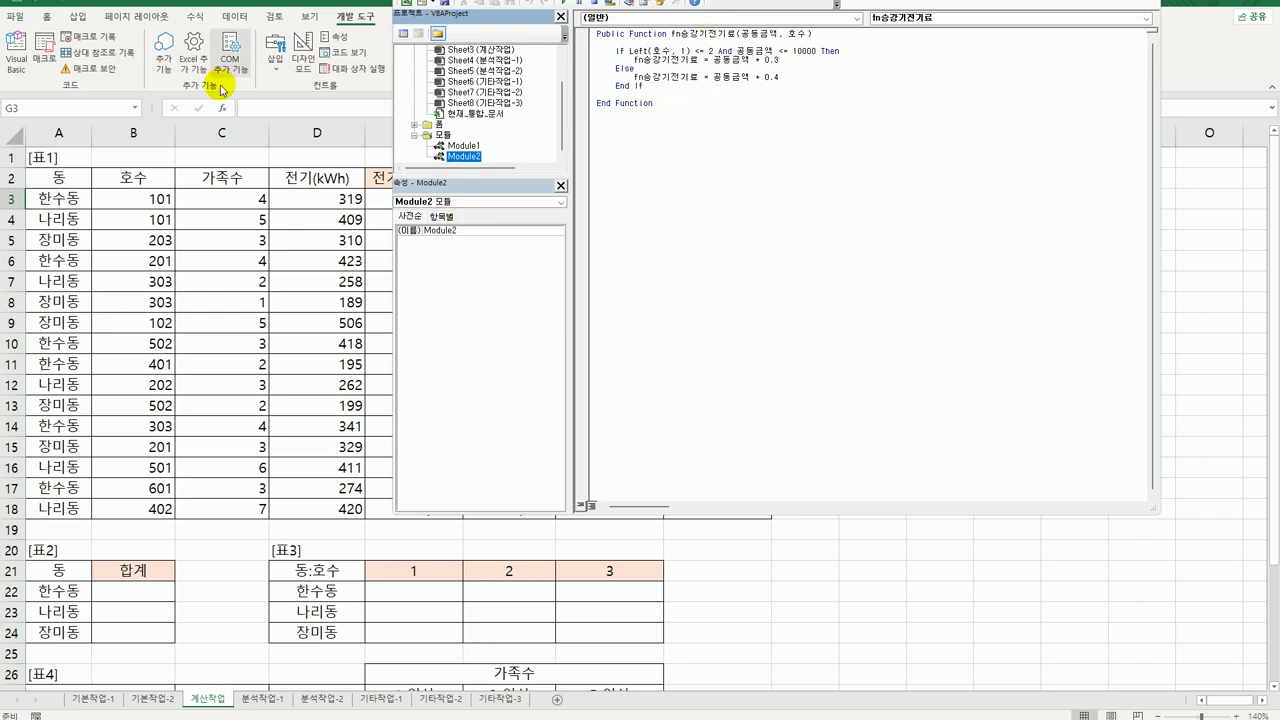
double_click(463, 145)
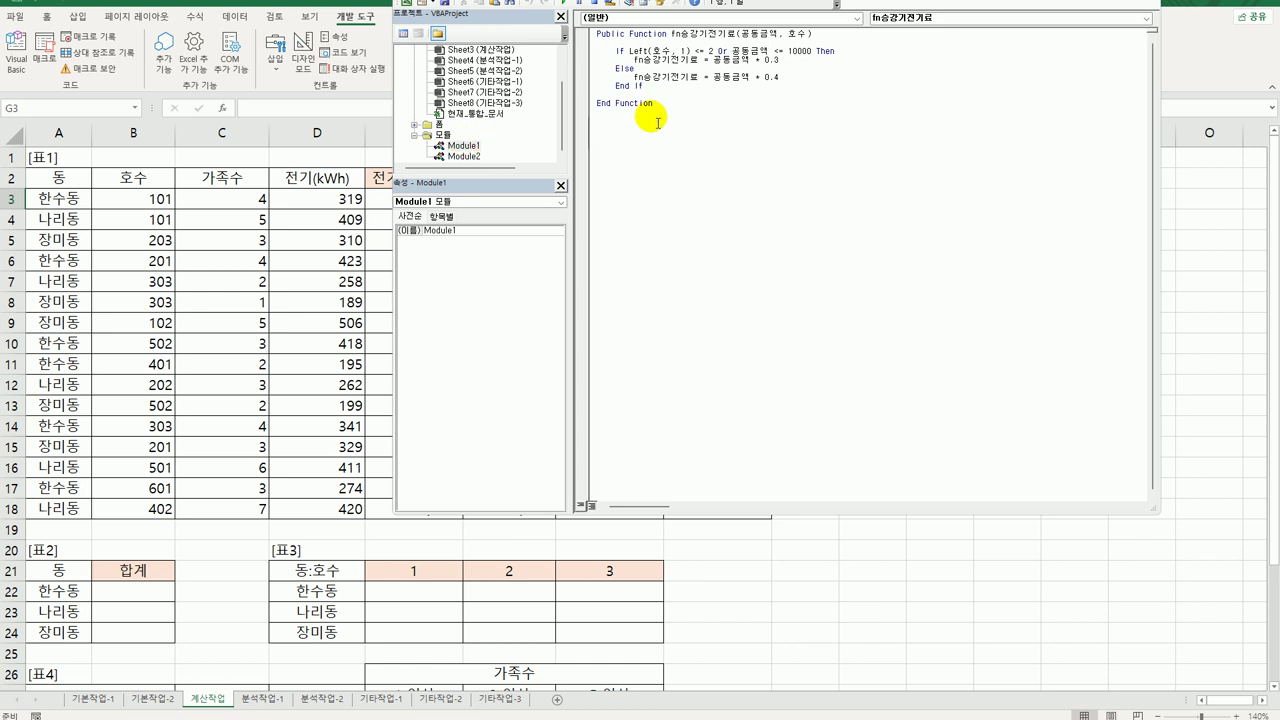
Step: Delete all the code in Module2 and open Module1 to review the Or operator in its If condition
double_click(463, 156)
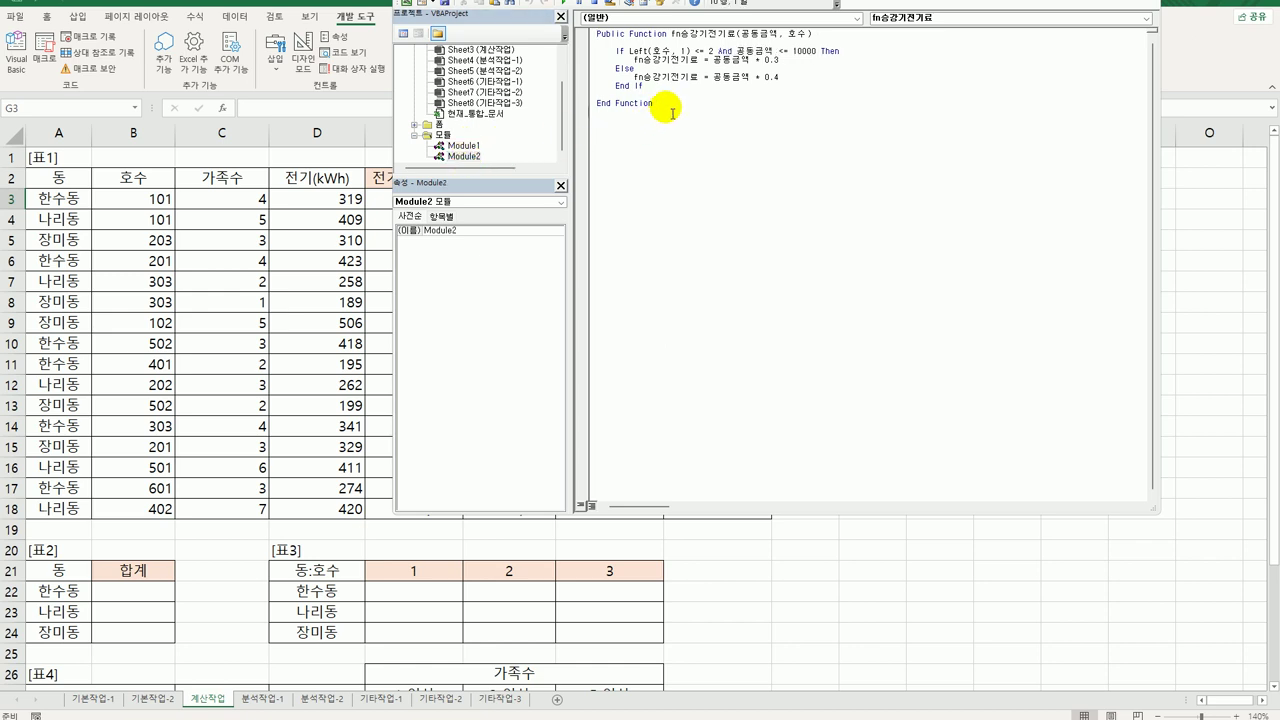
left_click_drag(672, 113, 580, 30)
key("Delete")
left_click(478, 146)
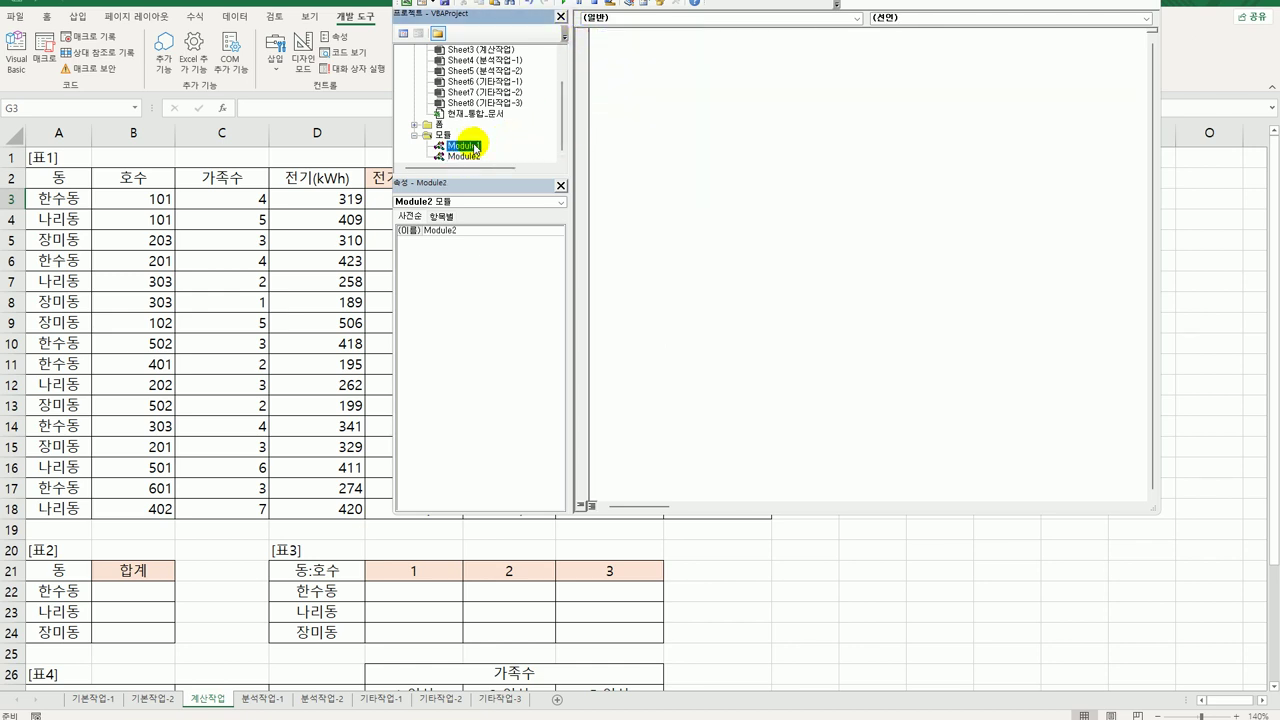
double_click(478, 146)
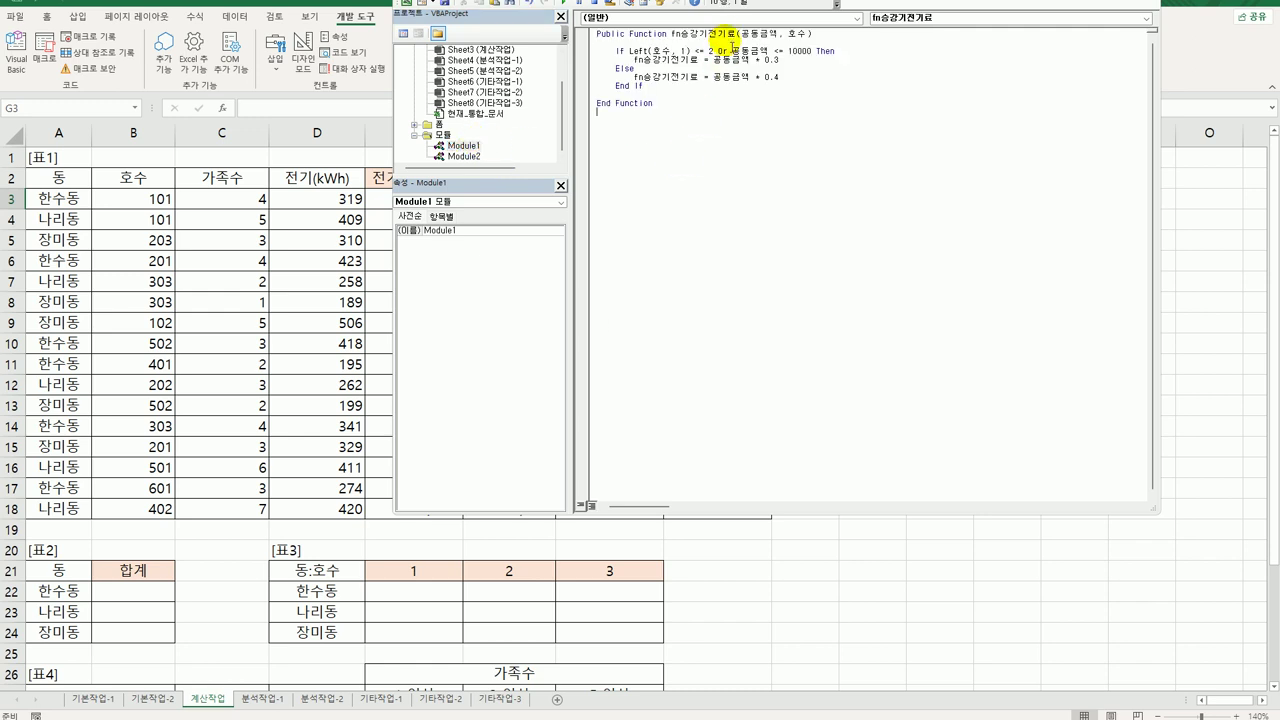
left_click(730, 50)
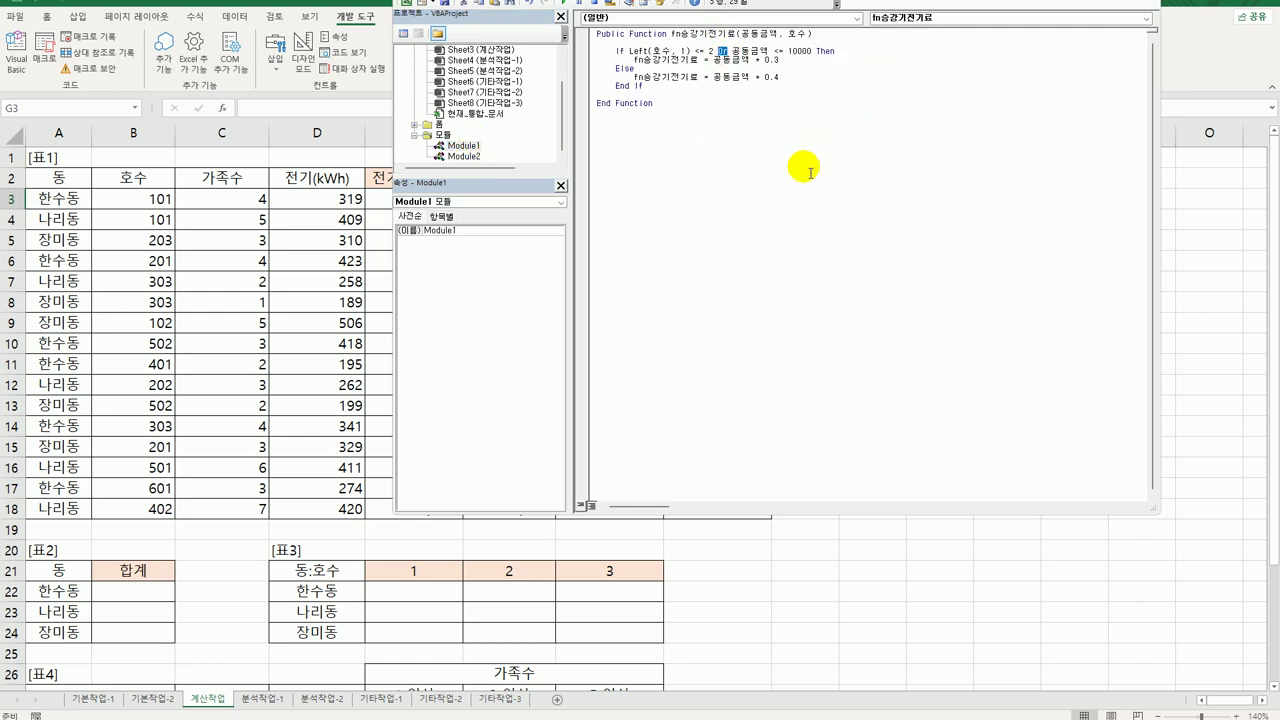
left_click(748, 164)
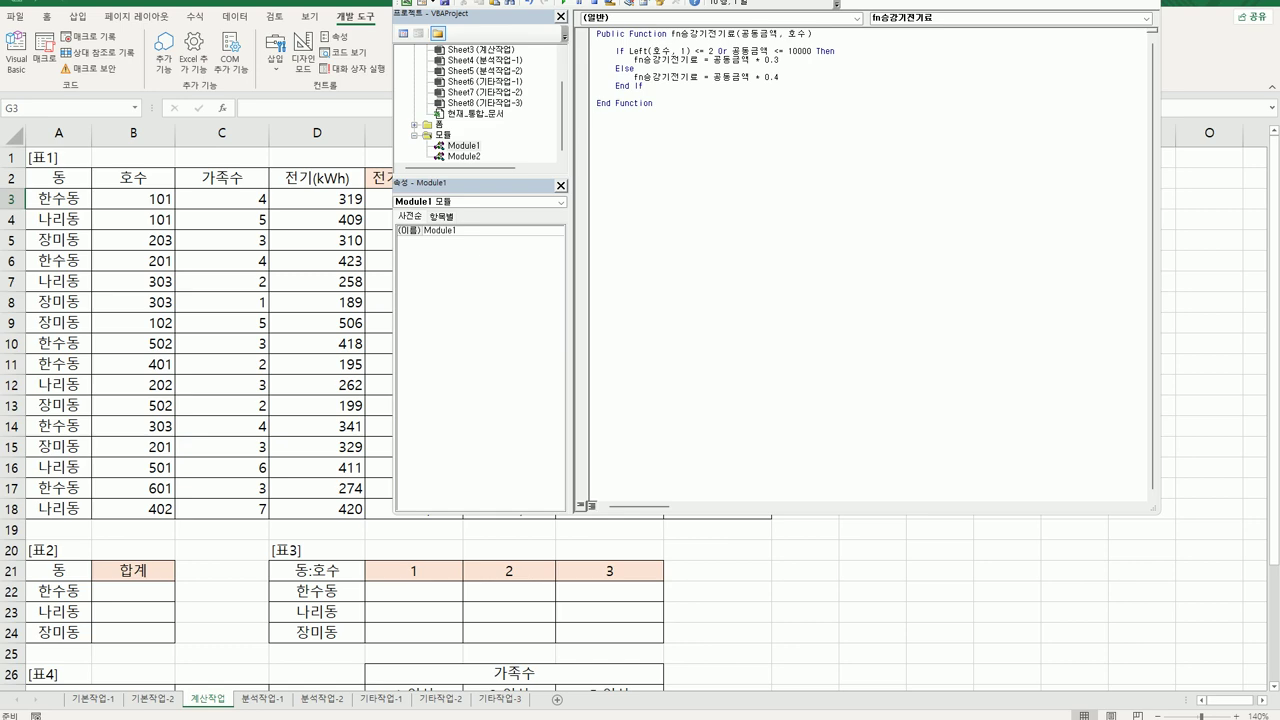
Step: Return to the worksheet and insert the user-defined function fn승강기전기료 (category 사용자 정의) into cell G3
key("alt+F11")
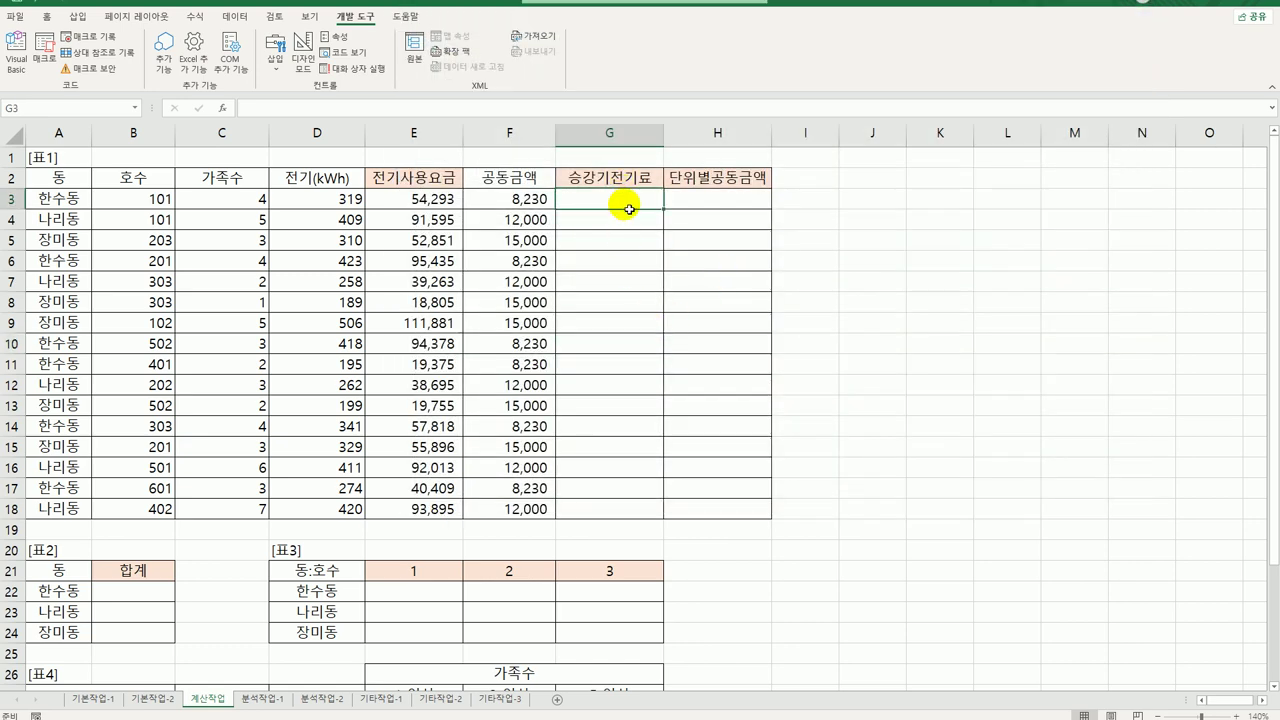
left_click(232, 110)
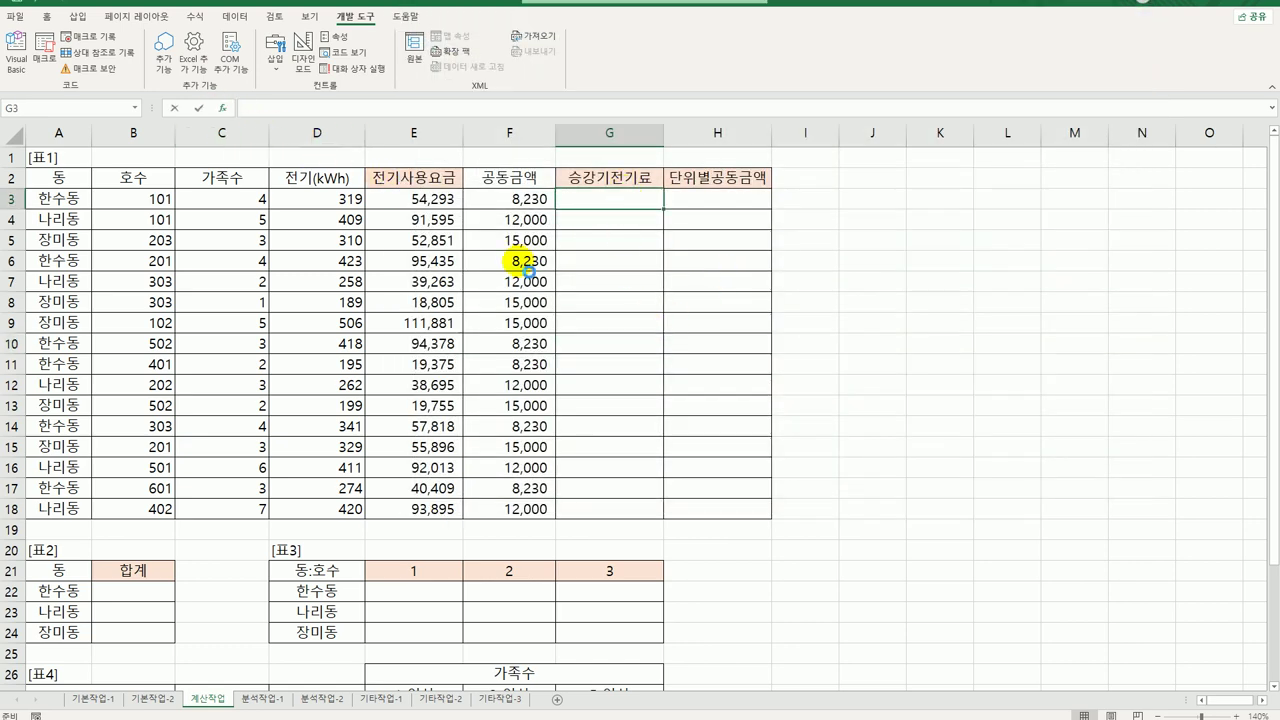
left_click(816, 297)
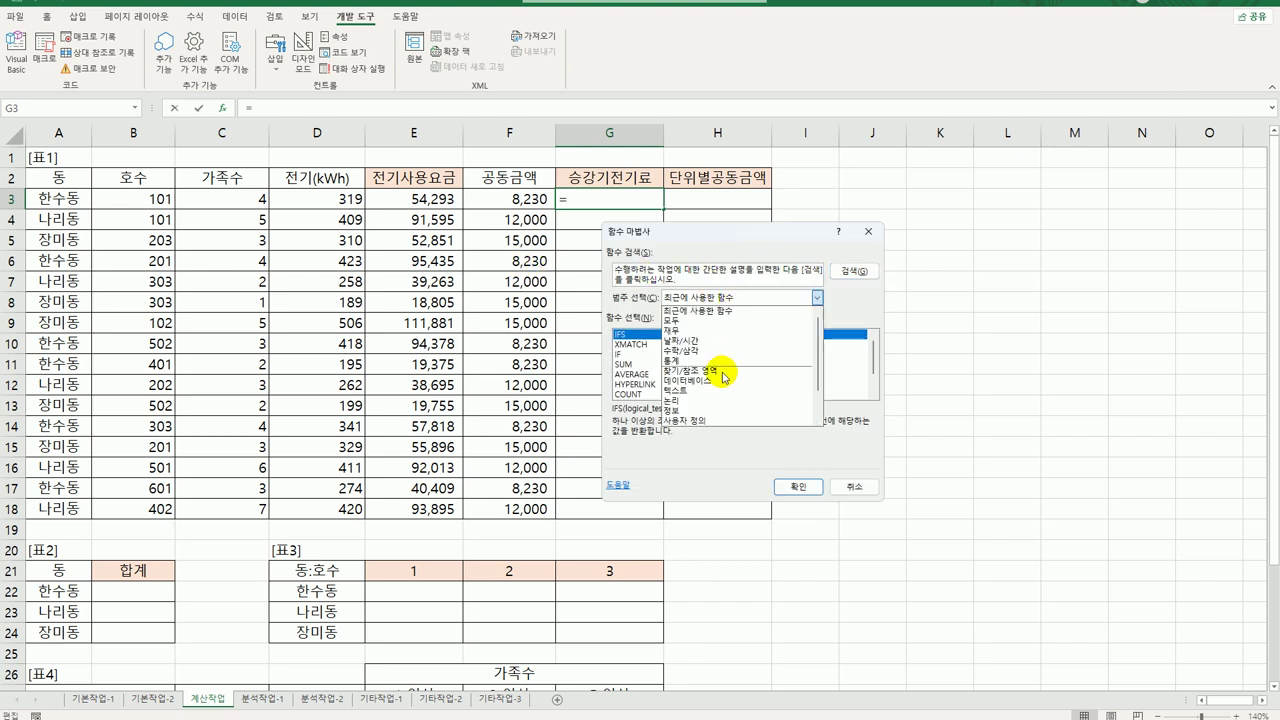
left_click(707, 423)
left_click_drag(701, 240, 598, 159)
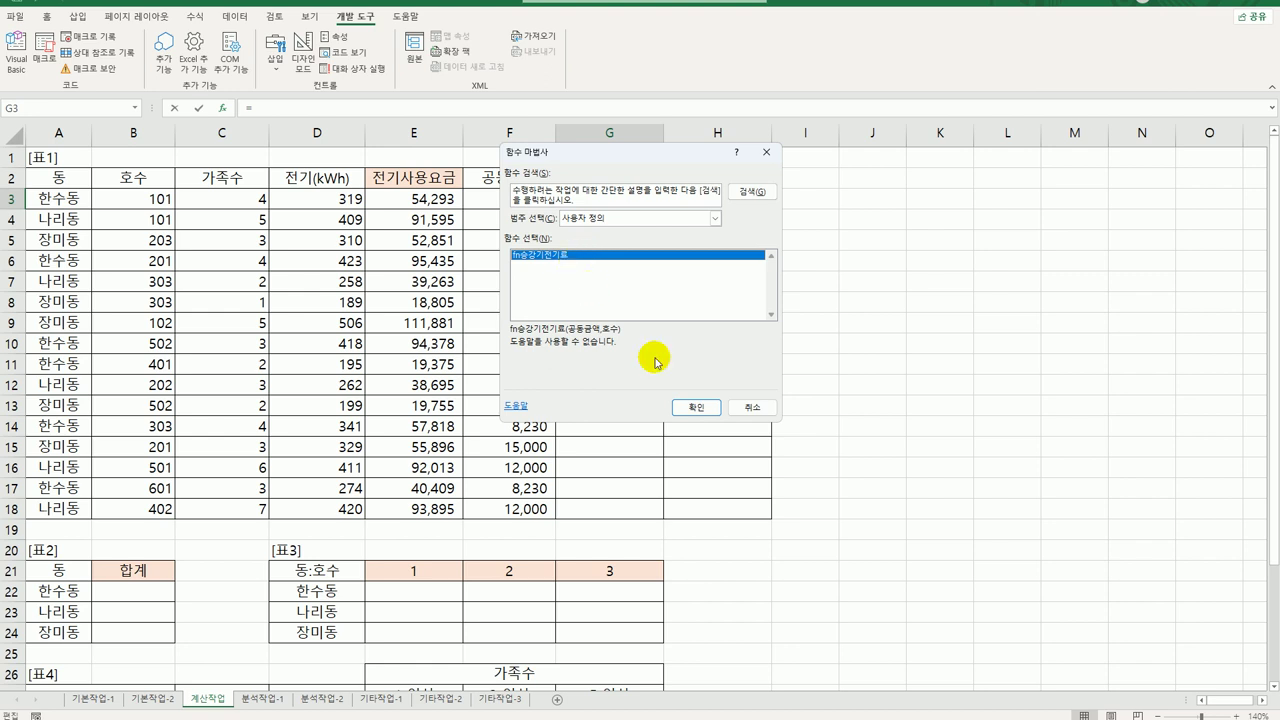
left_click(696, 407)
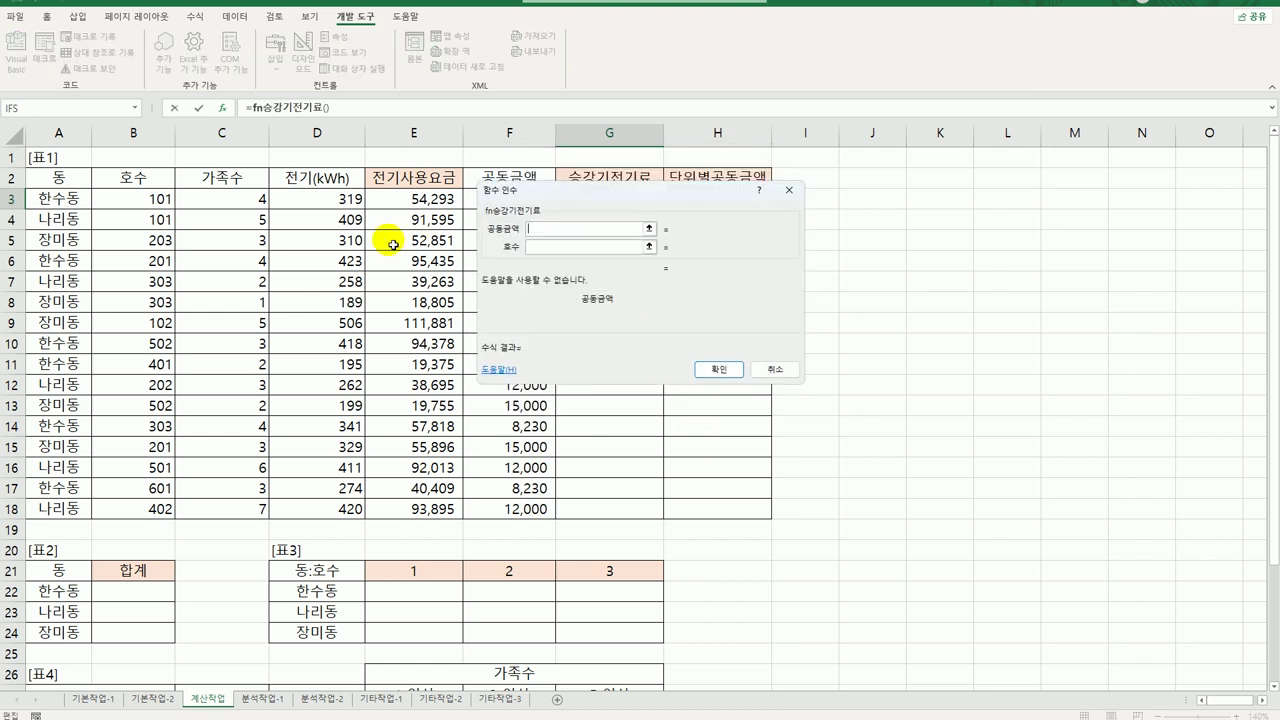
Step: Set the argument 공동금액 to F3 and 호수 to B3, and fill the formula down the 승강기전기료 column to G18
left_click(537, 199)
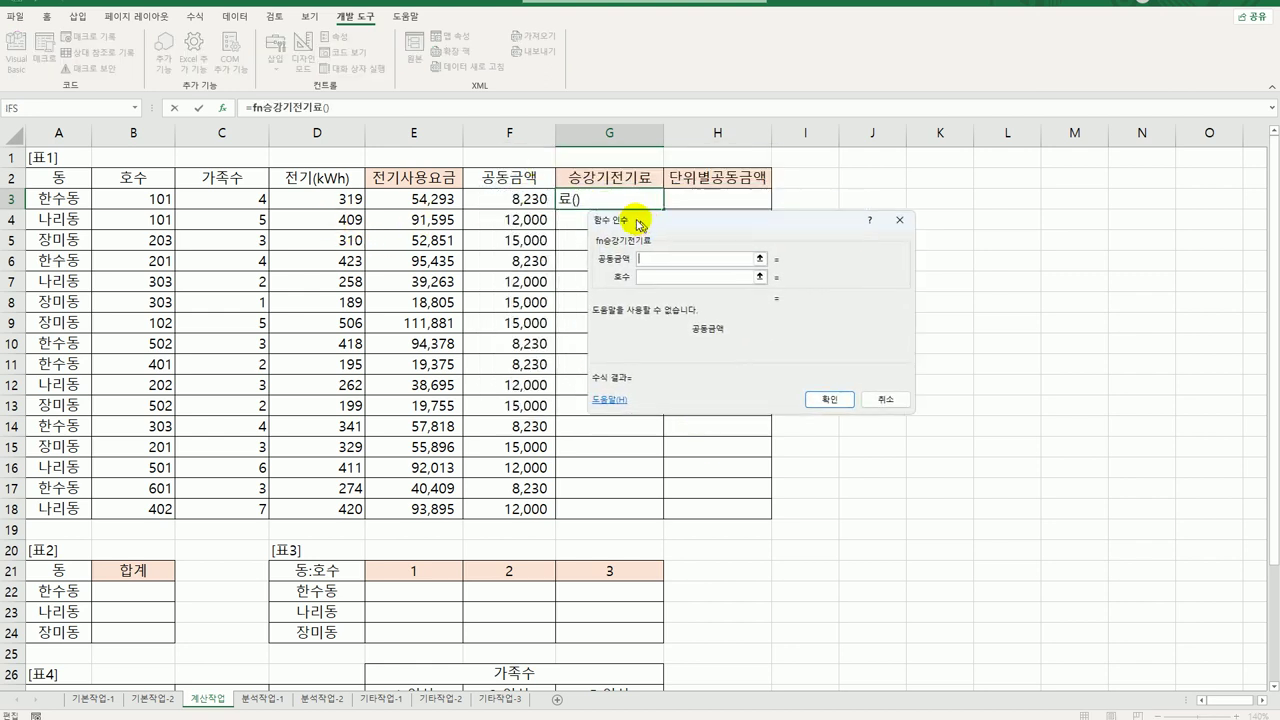
left_click(640, 274)
left_click(133, 199)
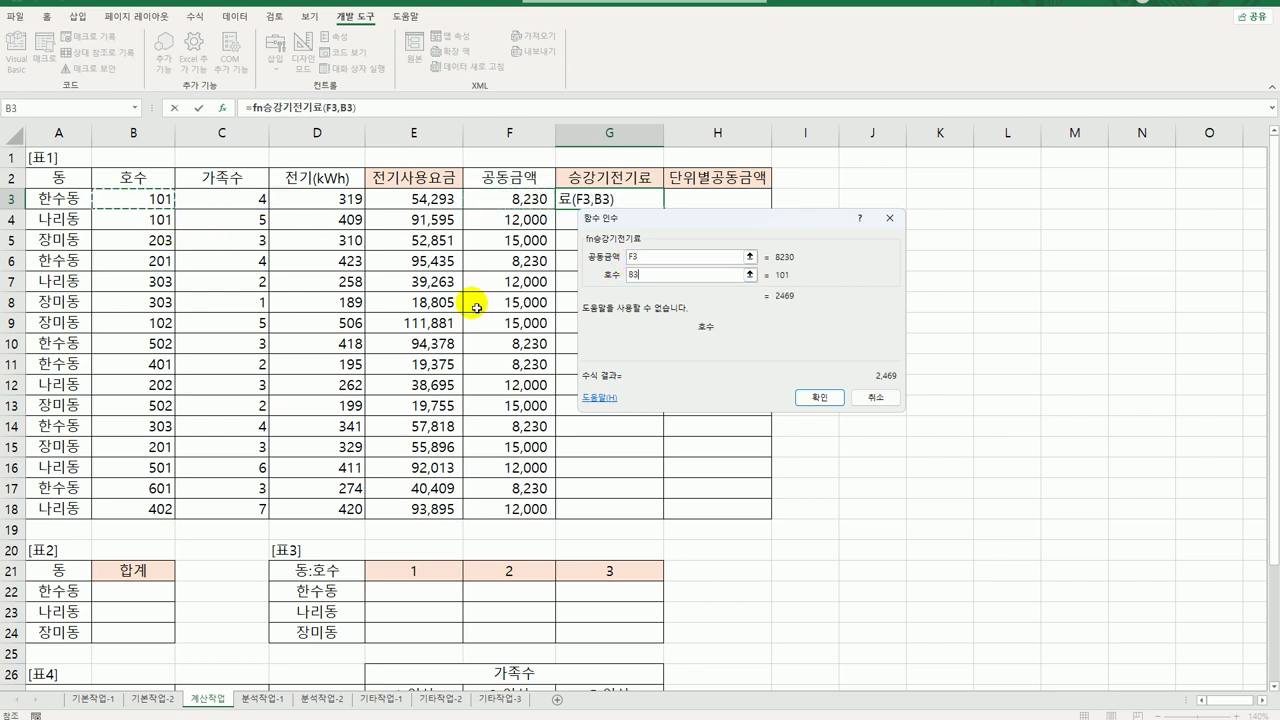
left_click(819, 397)
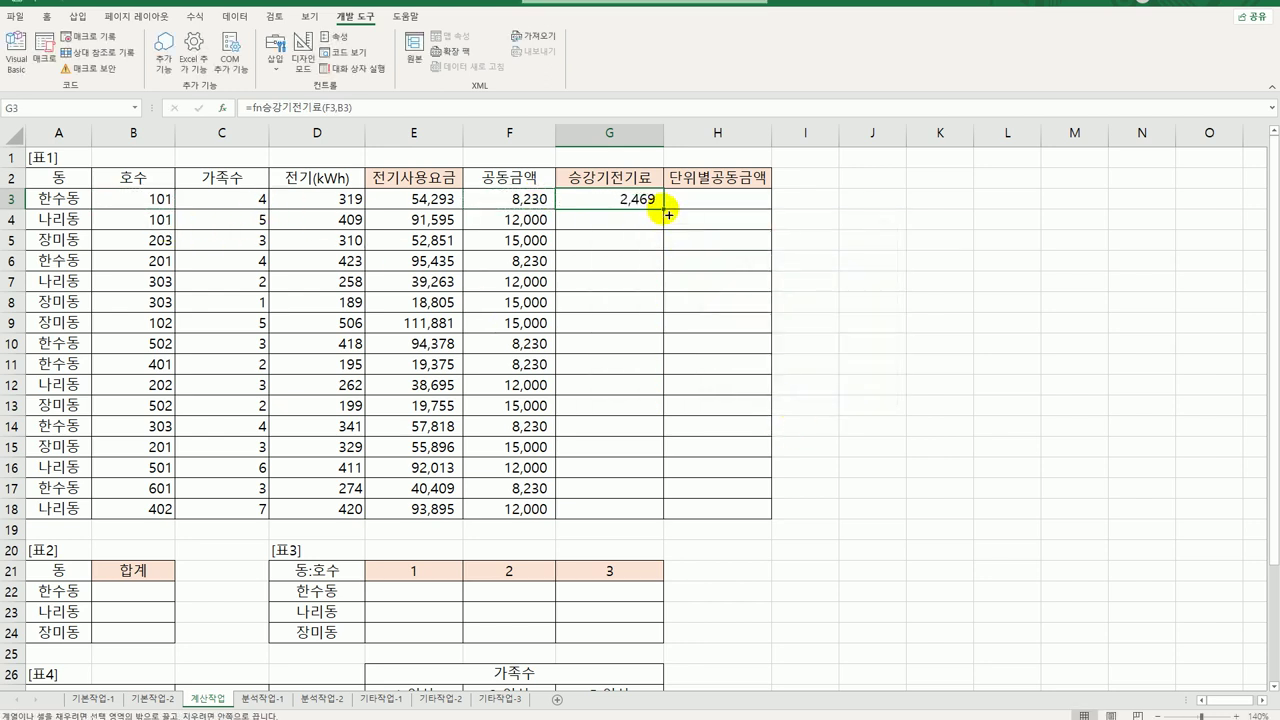
double_click(663, 209)
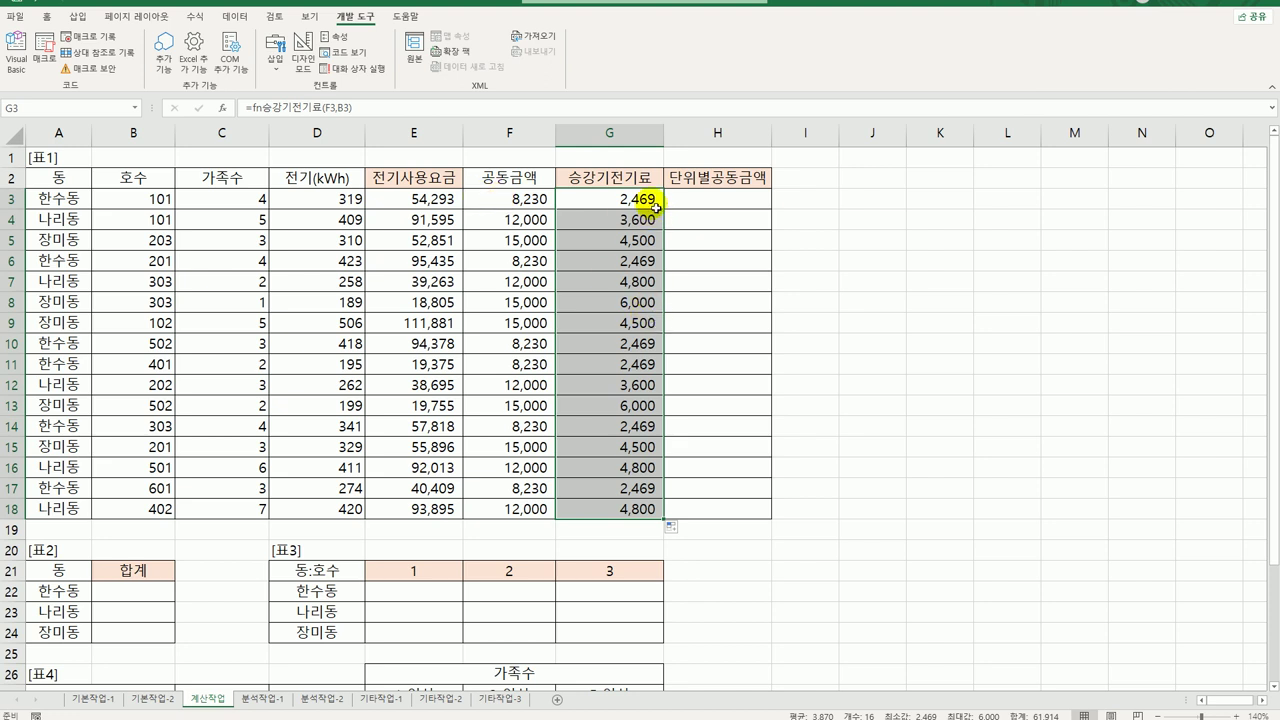
Step: In H3 of the 단위별공동금액 column, extract the last digit of the 호수 with the formula =RIGHT(B3,1)
left_click(722, 197)
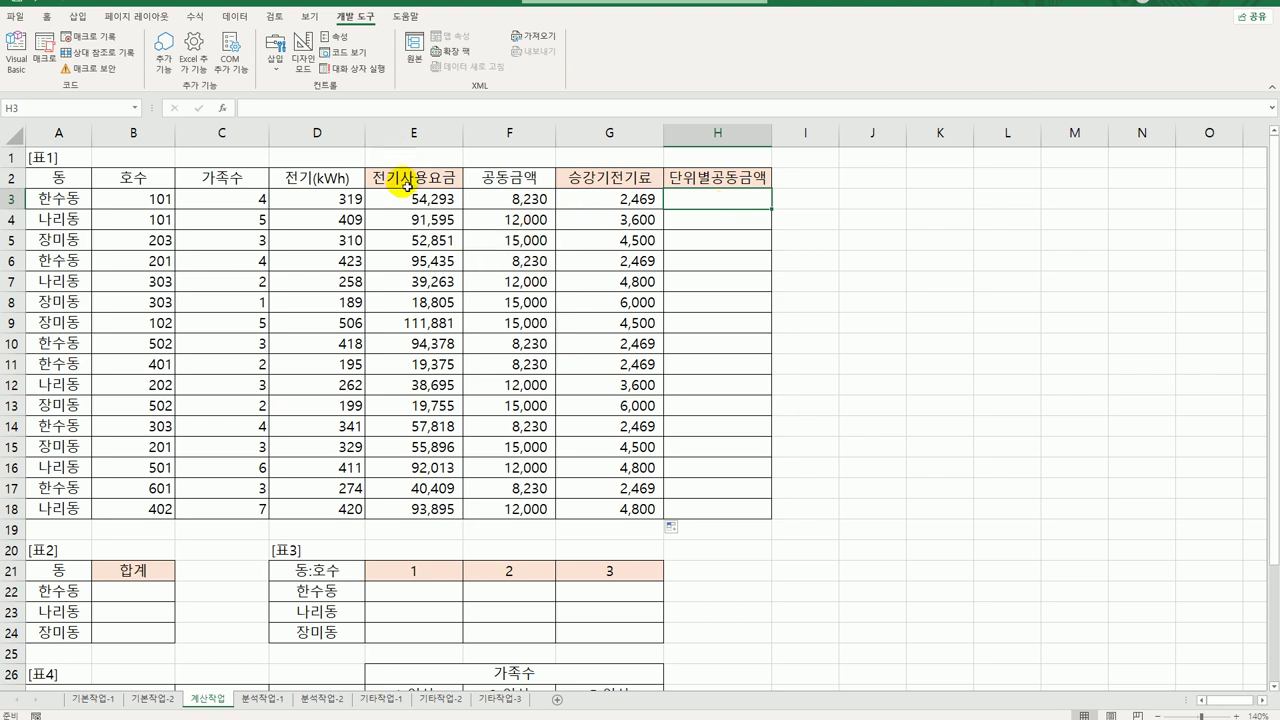
left_click(531, 203)
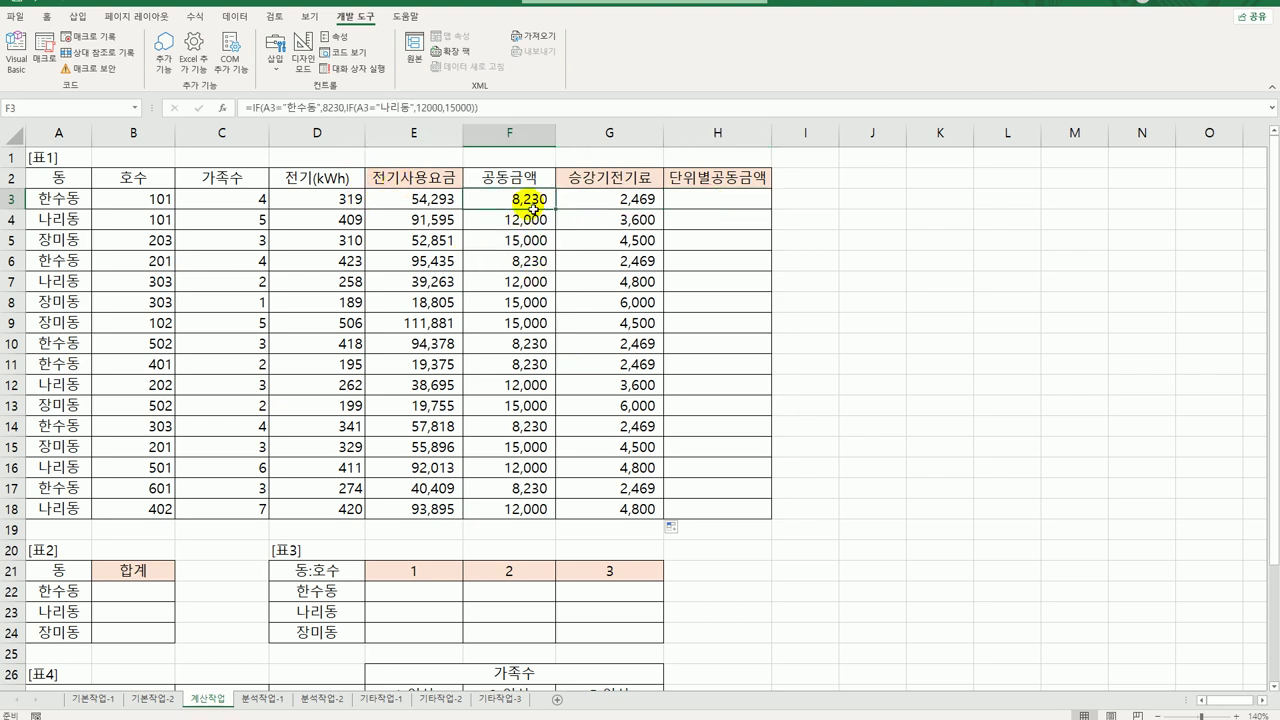
left_click(60, 199)
left_click(152, 199)
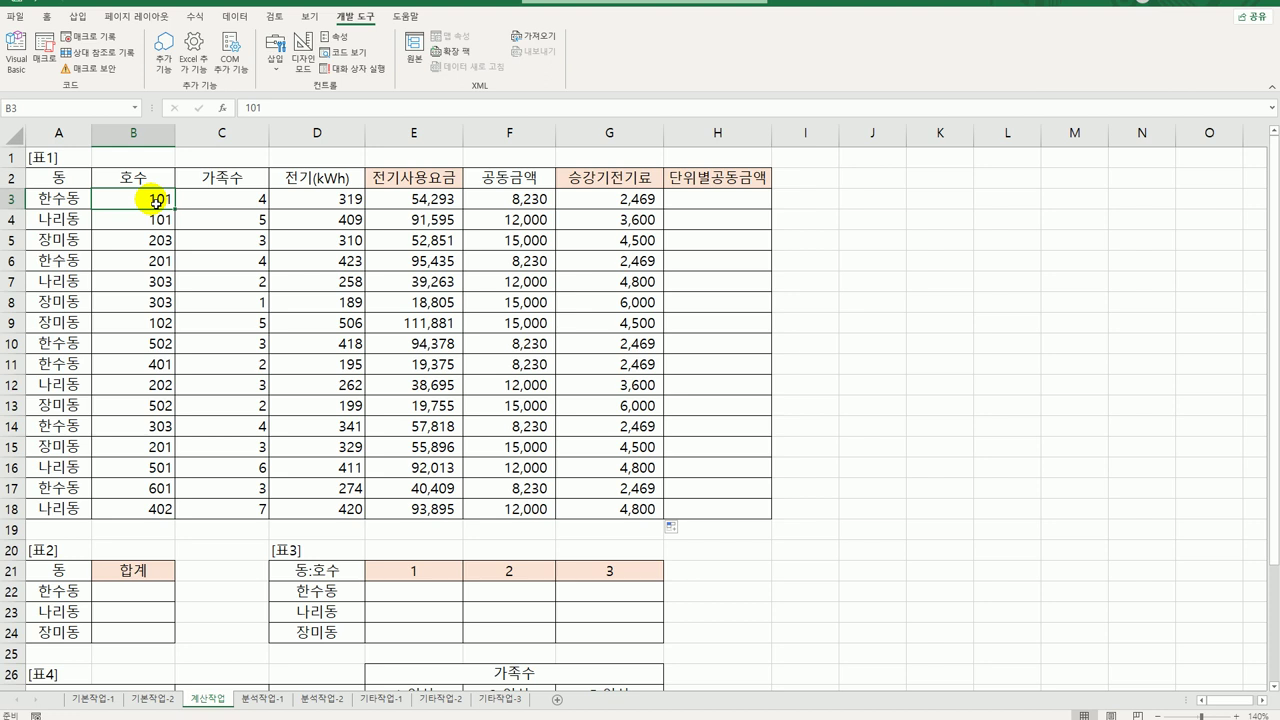
left_click(703, 199)
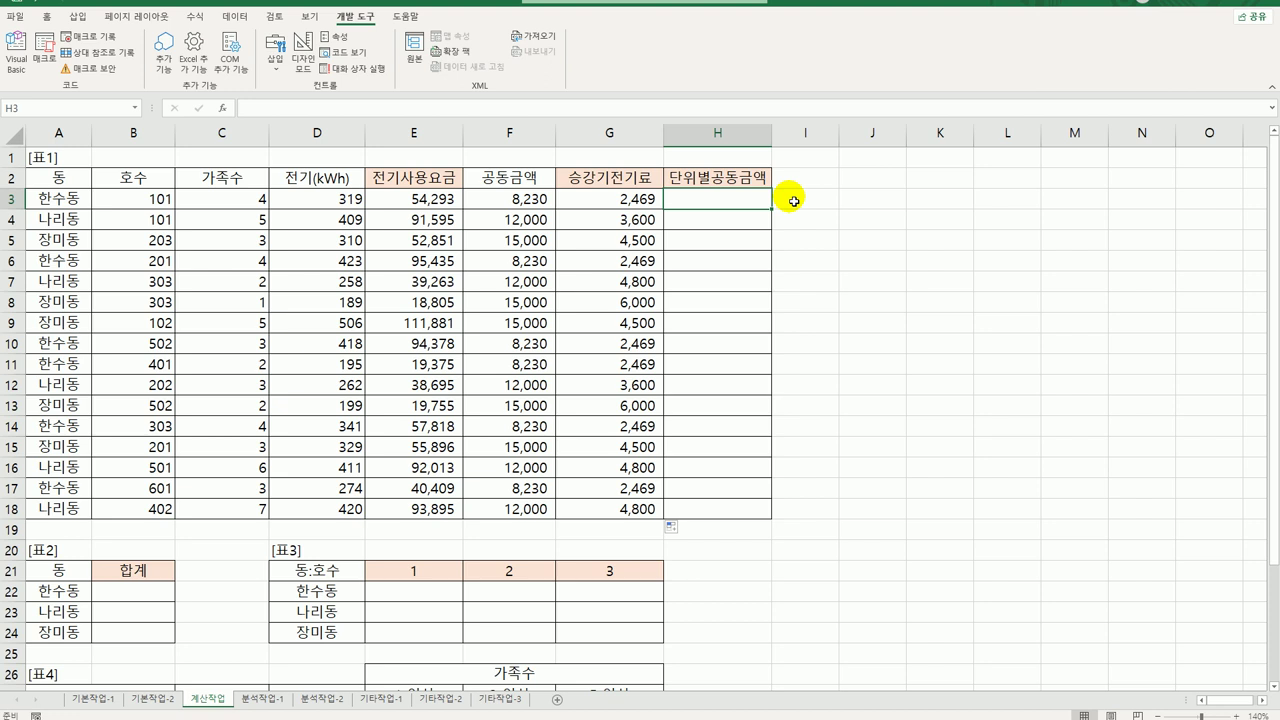
type("=RIGHT(")
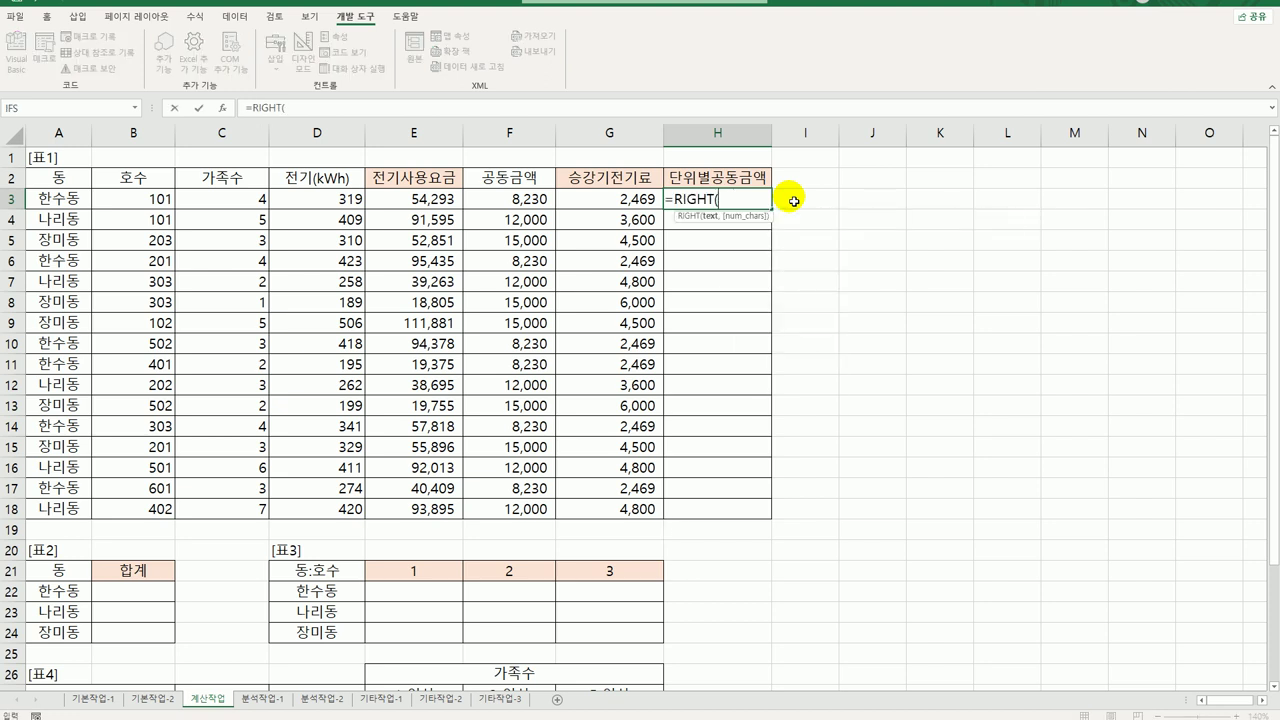
left_click(143, 201)
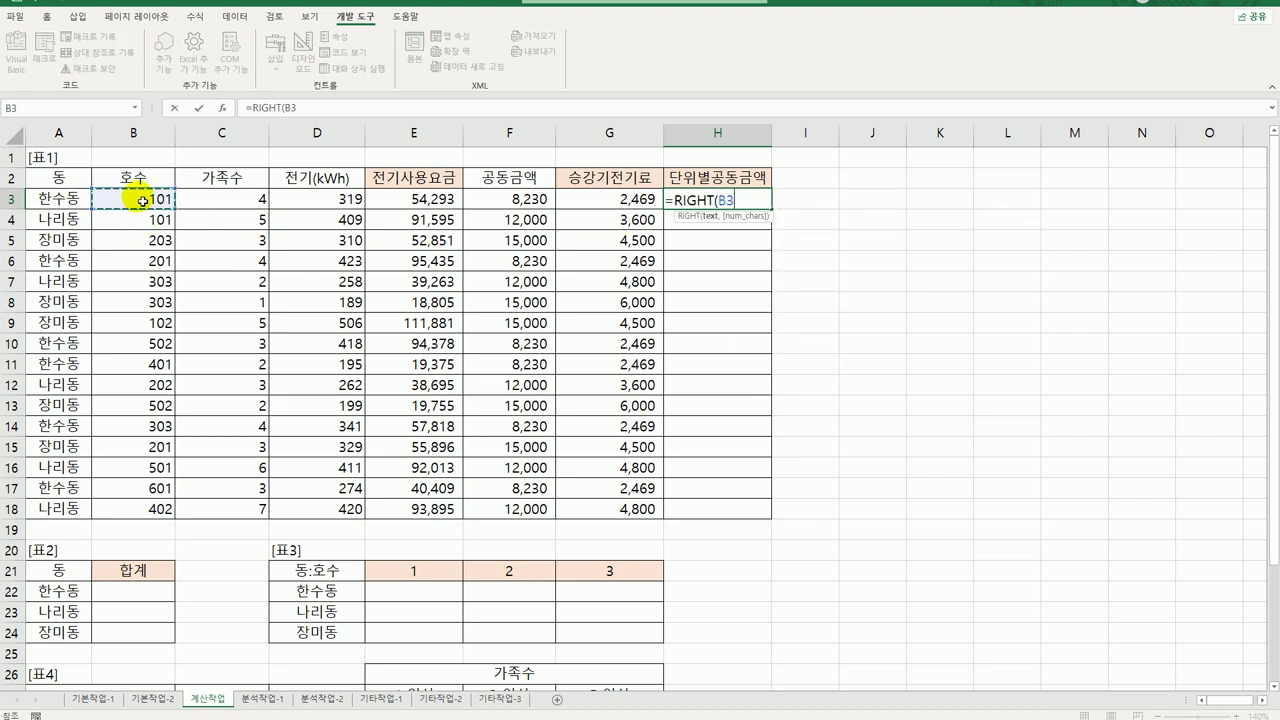
type(",1)")
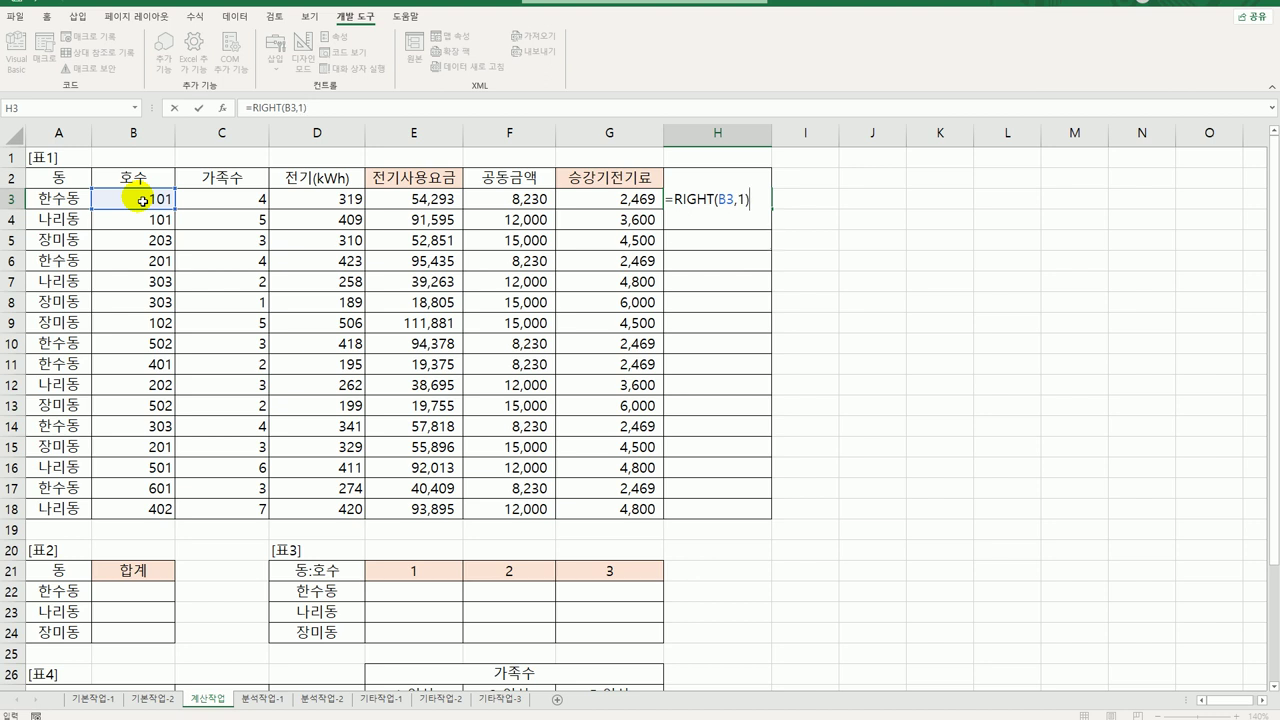
key("Return")
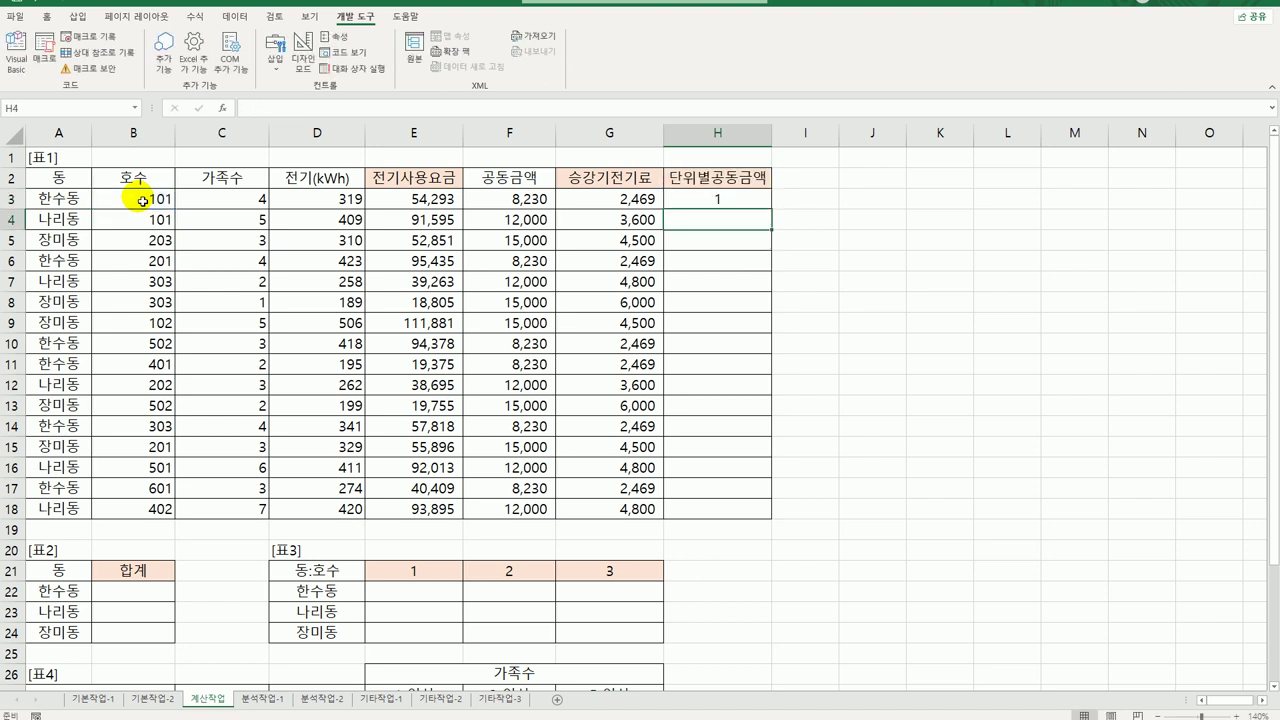
Step: Wrap the H3 formula in CHOOSE with the values 20, 40 and 50, and fill it down to H18
left_click(718, 200)
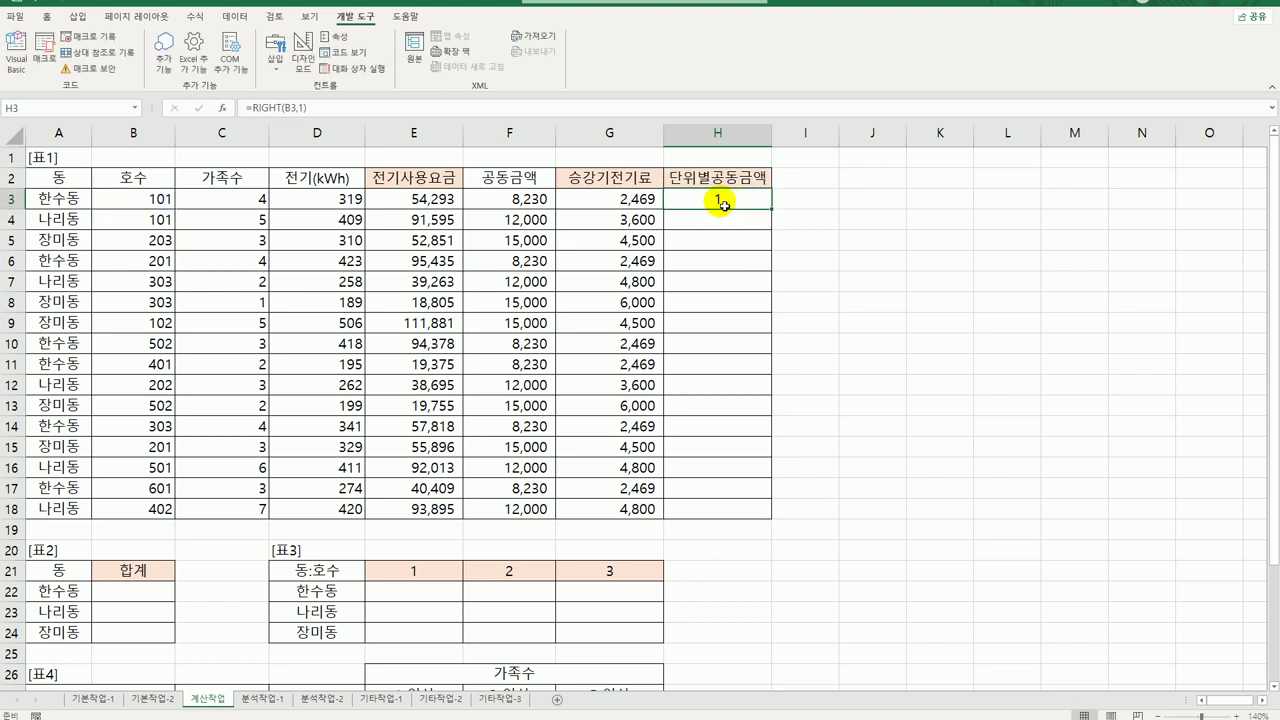
double_click(718, 200)
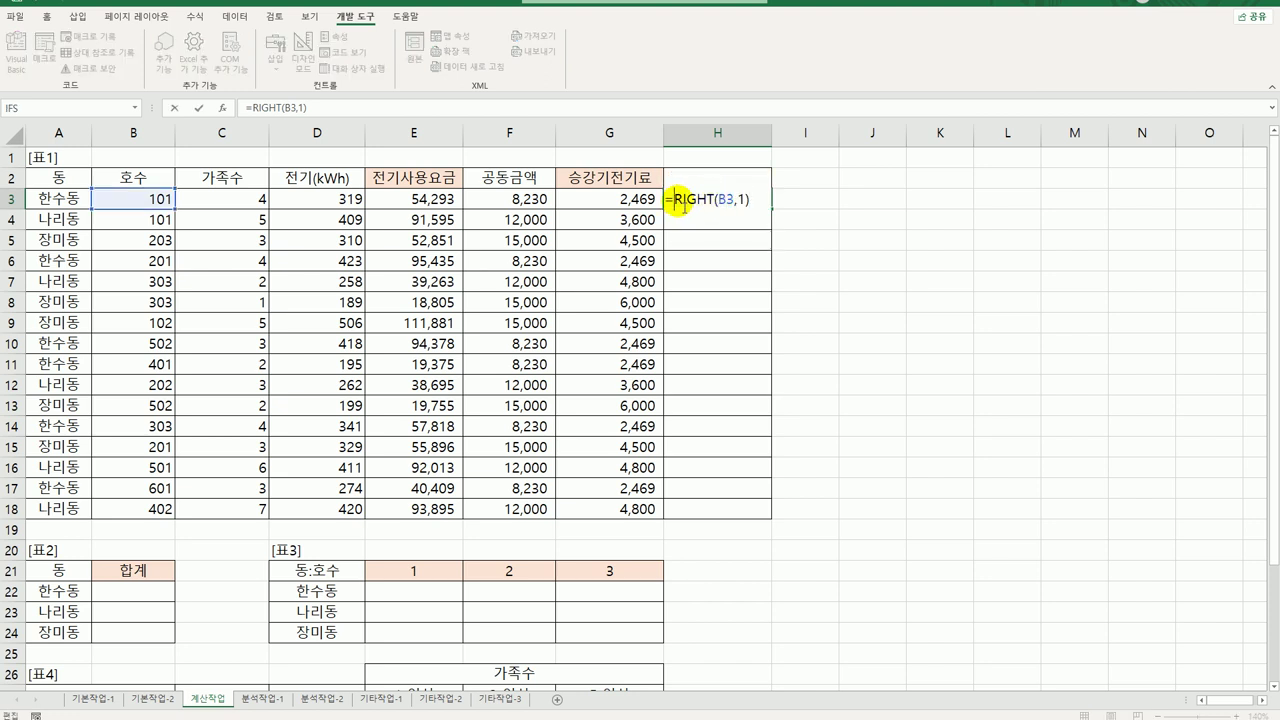
type("choo")
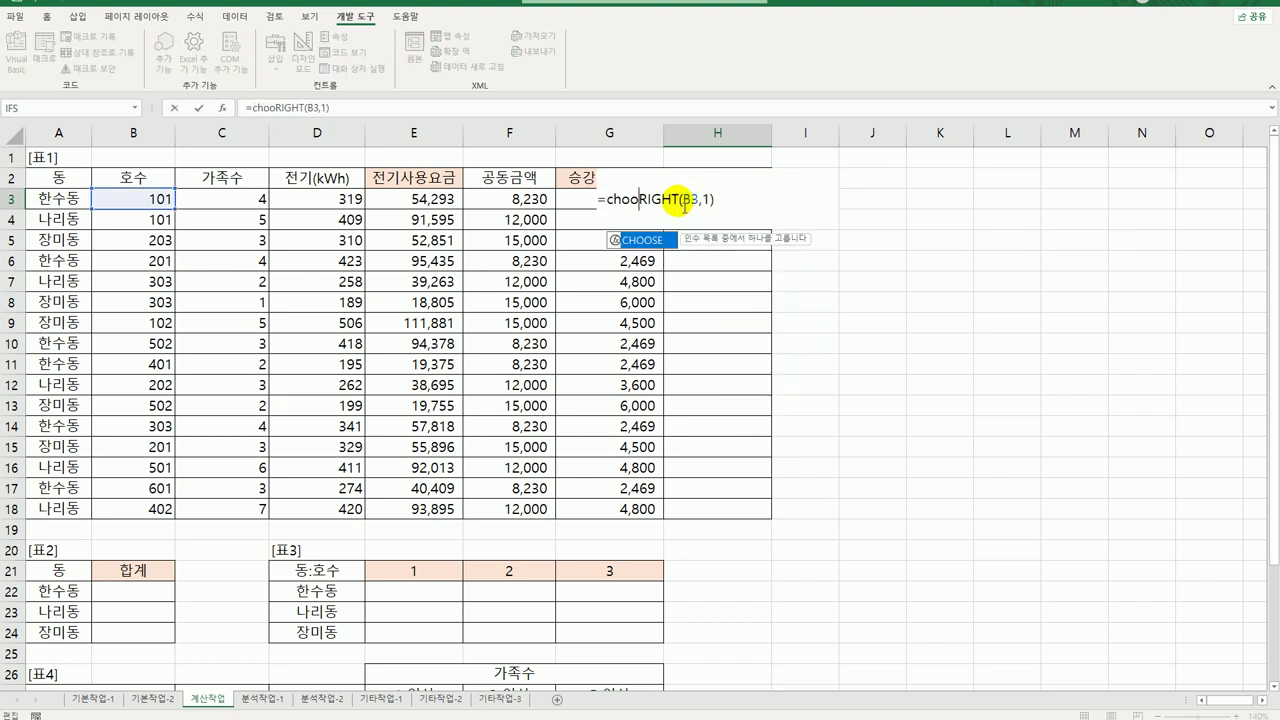
key("Tab")
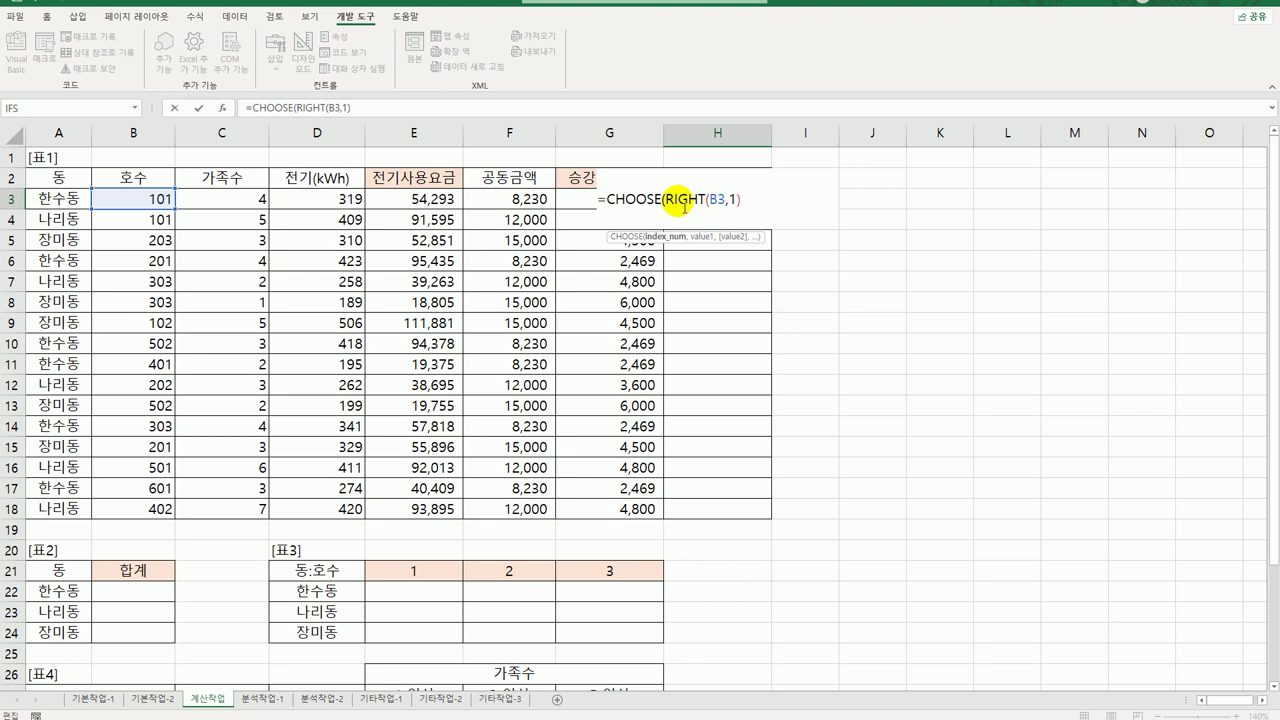
type(",20,")
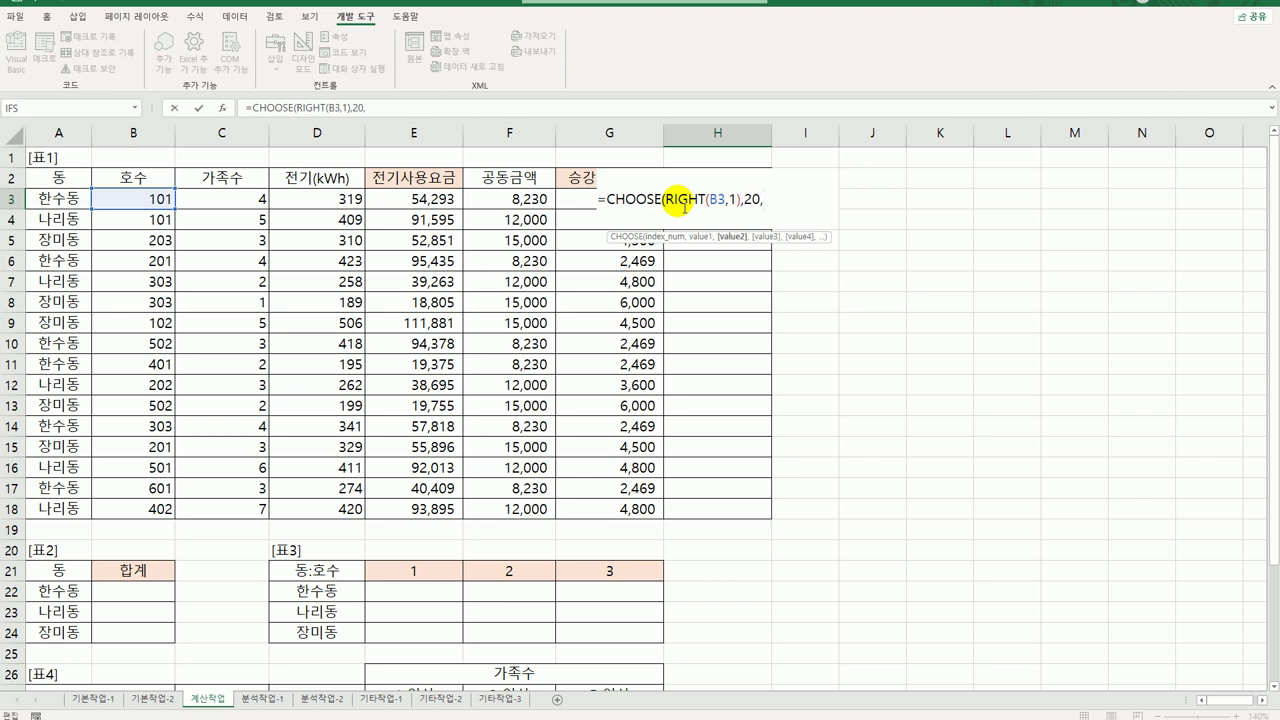
type("40,50)")
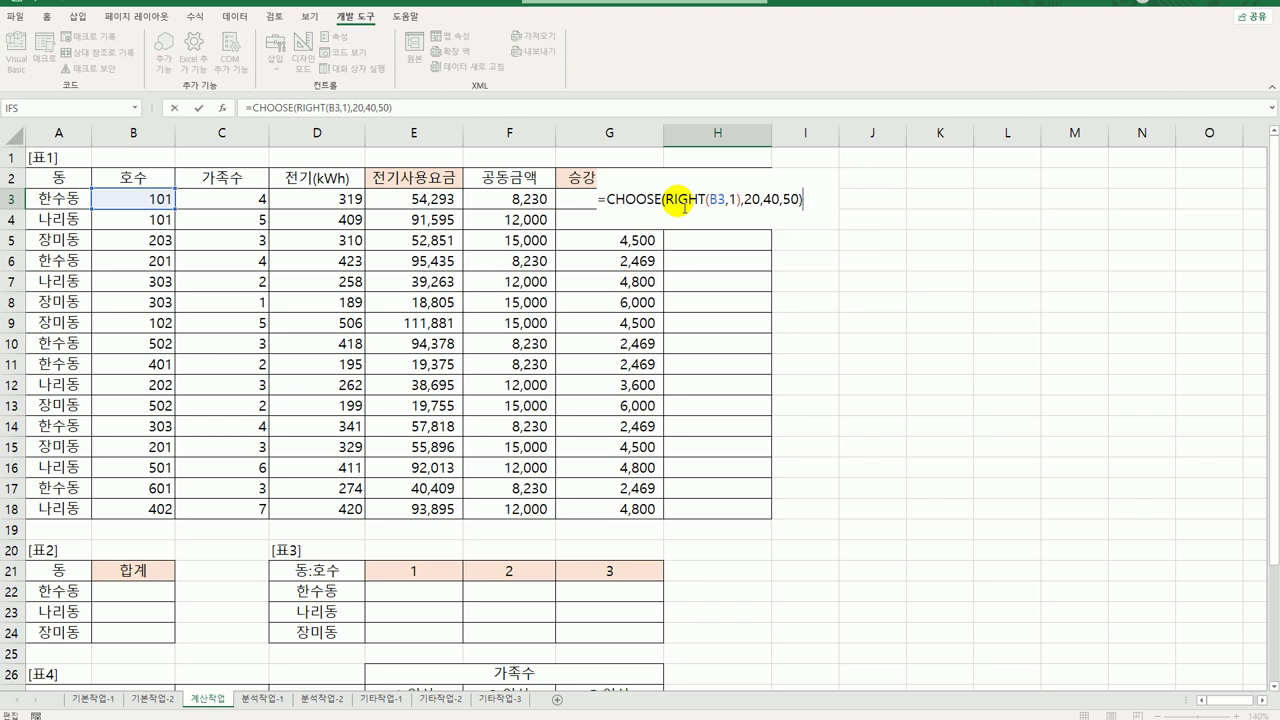
key("Return")
left_click(683, 204)
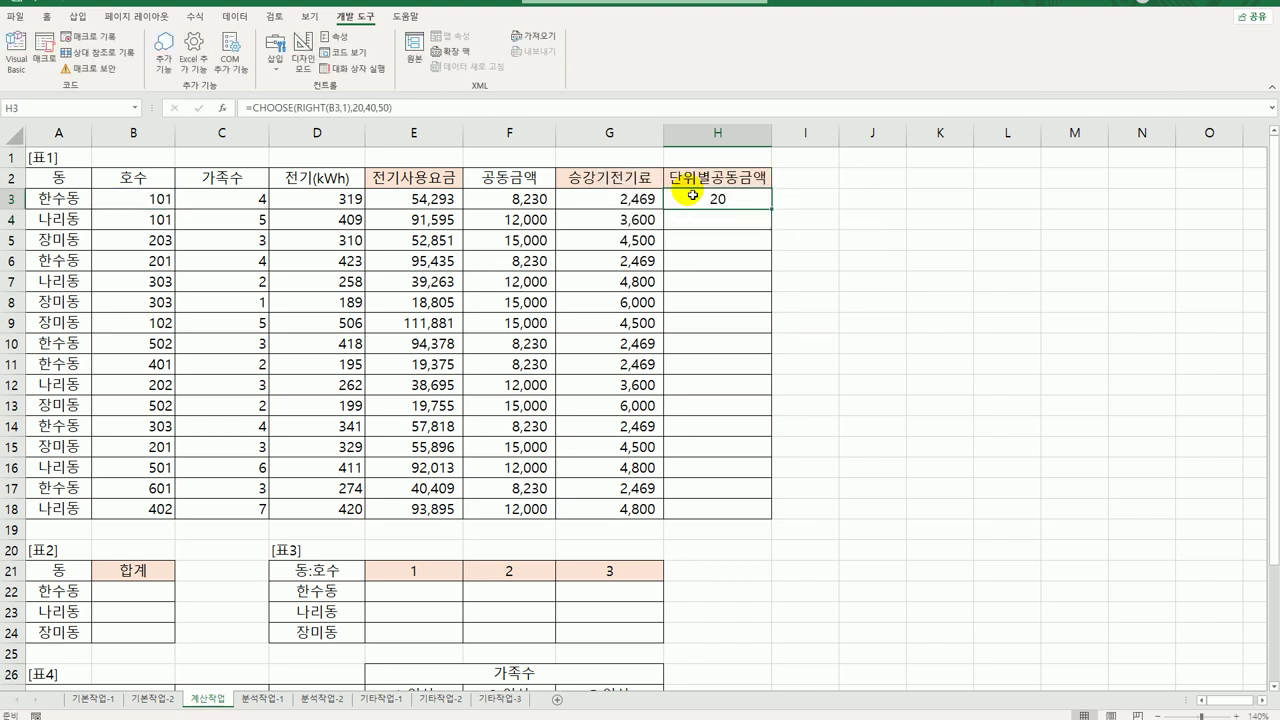
left_click_drag(777, 211, 755, 509)
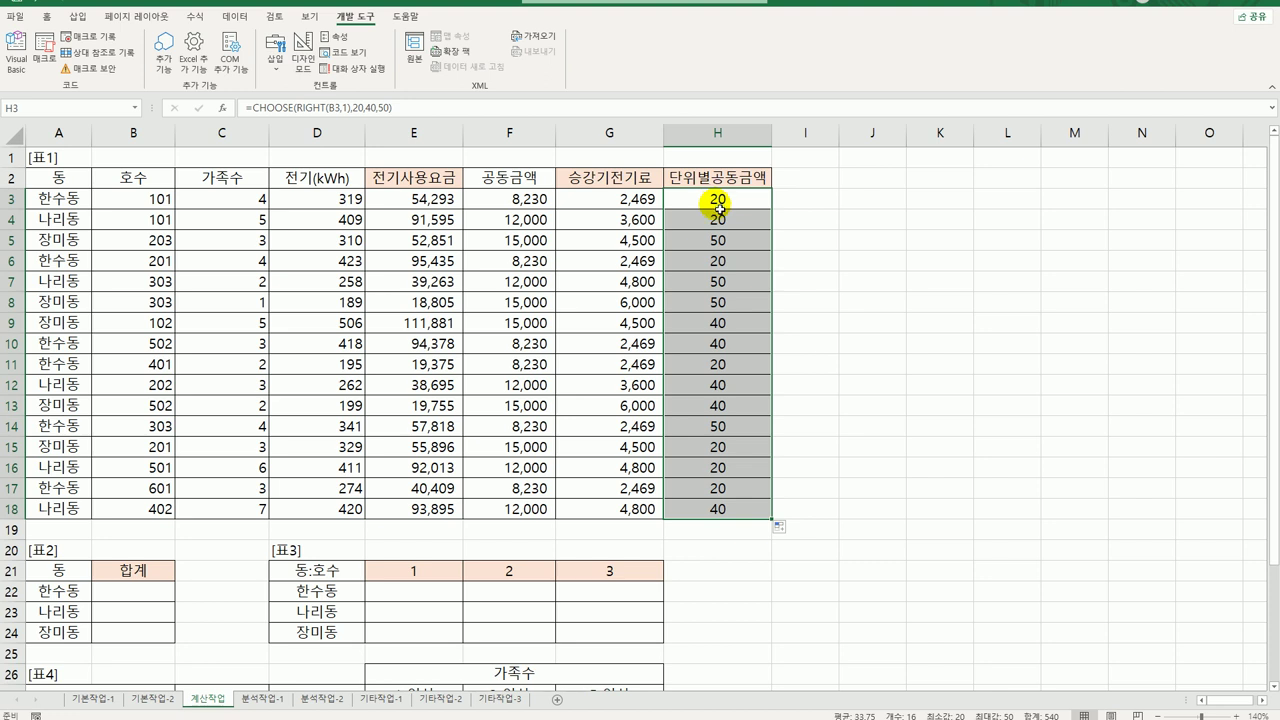
Step: Wrap the CHOOSE formula in H3 in a QUOTIENT function with F3 as the numerator and CHOOSE as the denominator
left_click(716, 205)
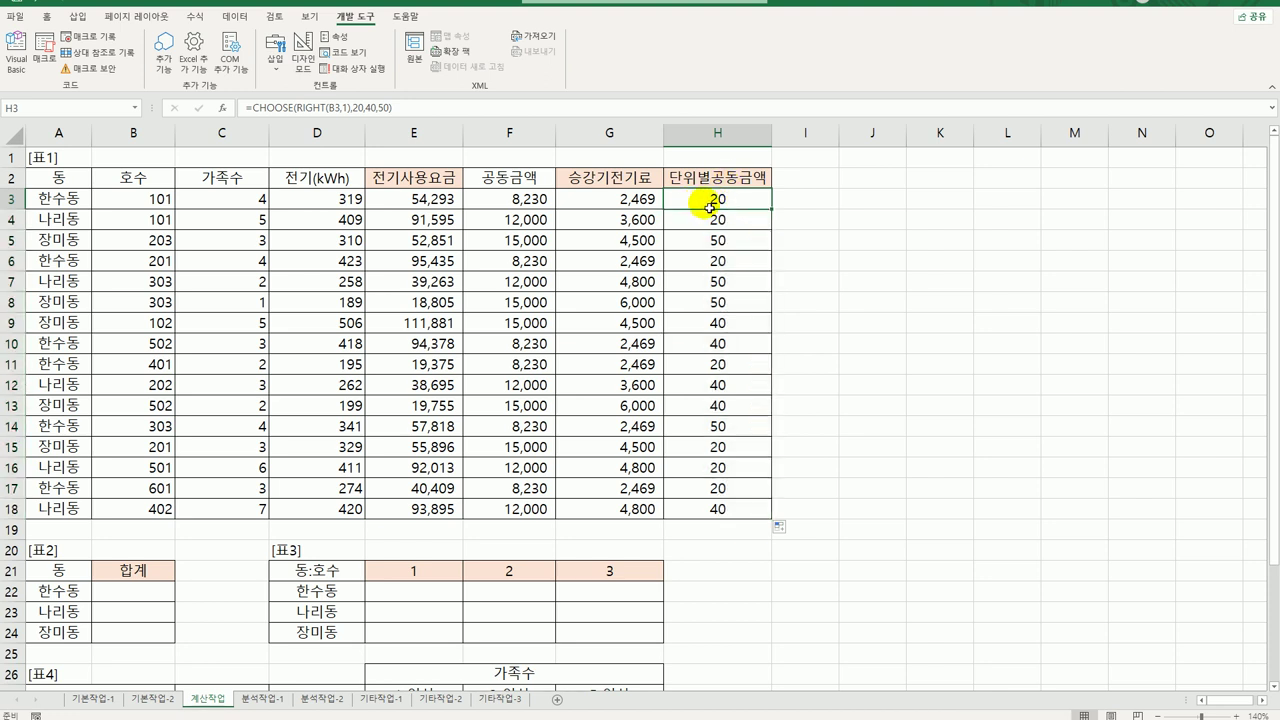
double_click(709, 205)
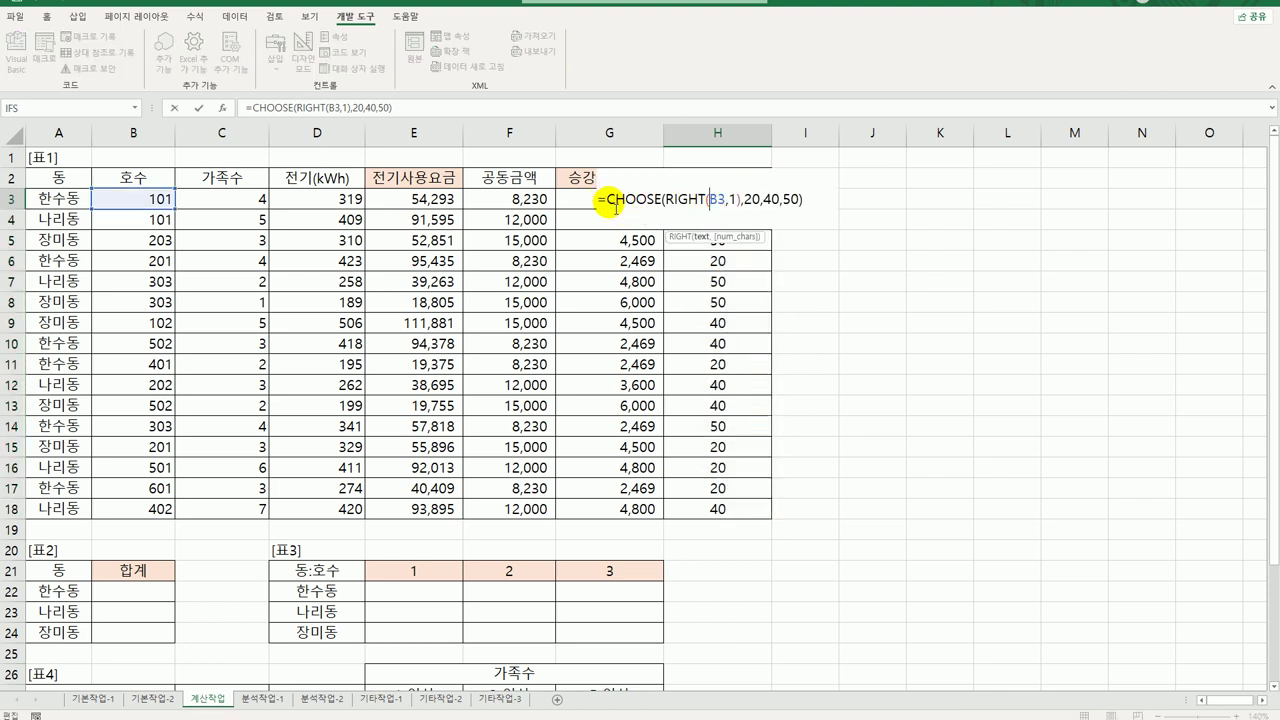
left_click(612, 203)
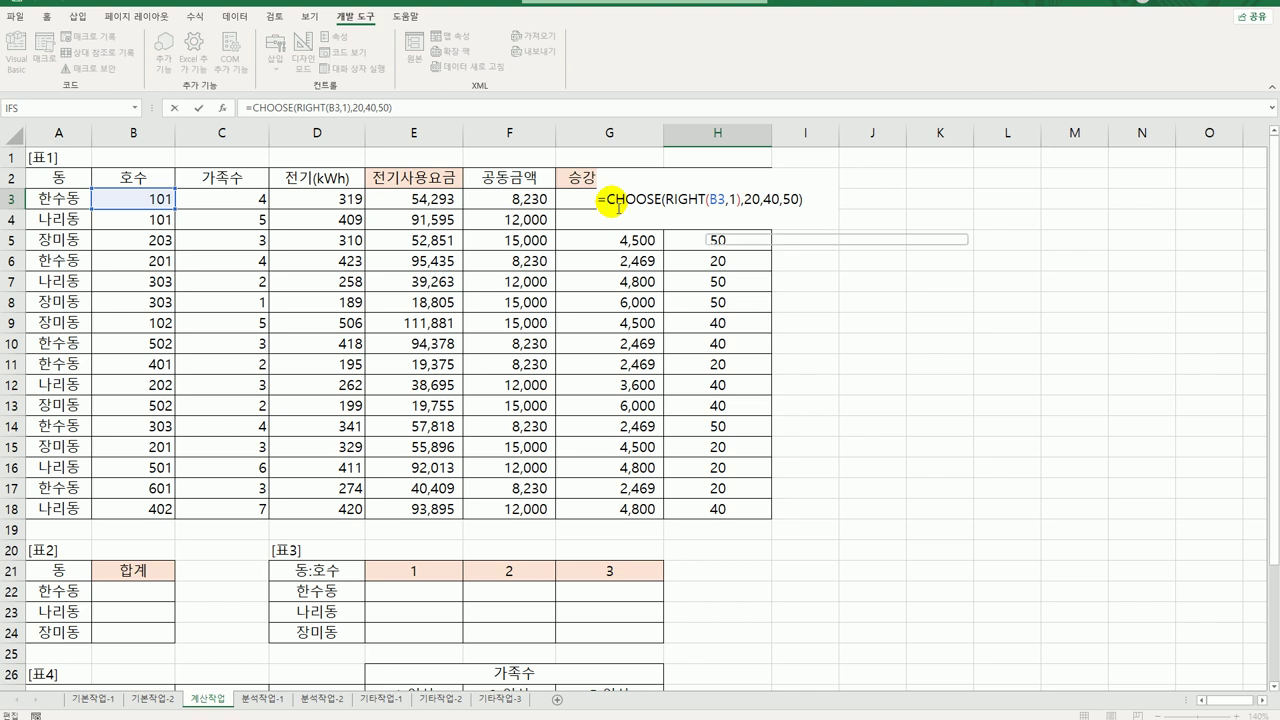
type("qu")
key("Down")
key("Down")
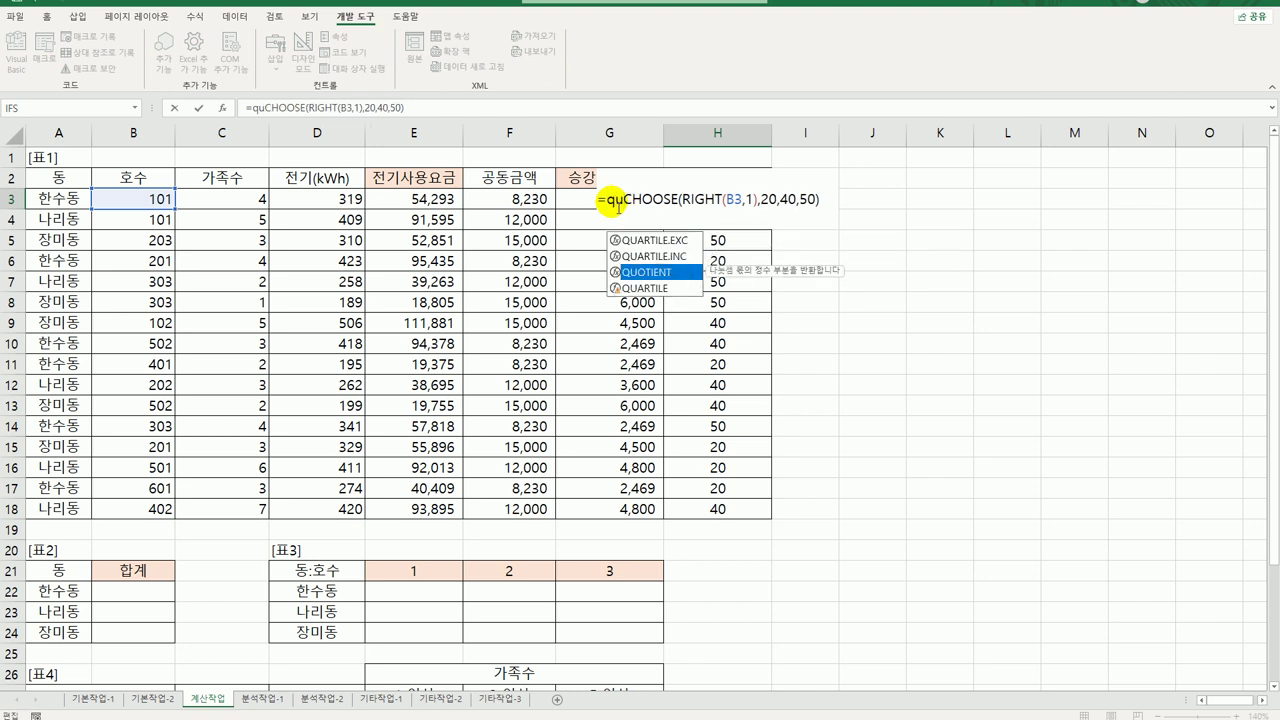
key("Tab")
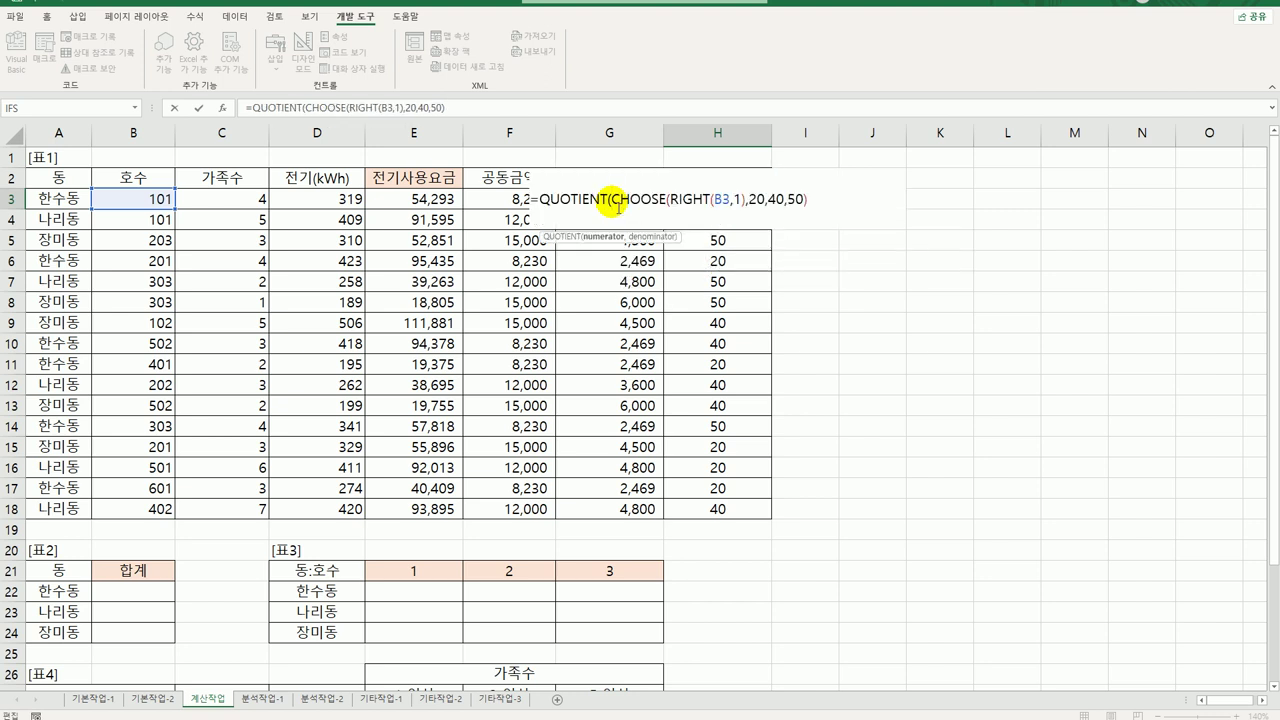
left_click(504, 199)
type(",")
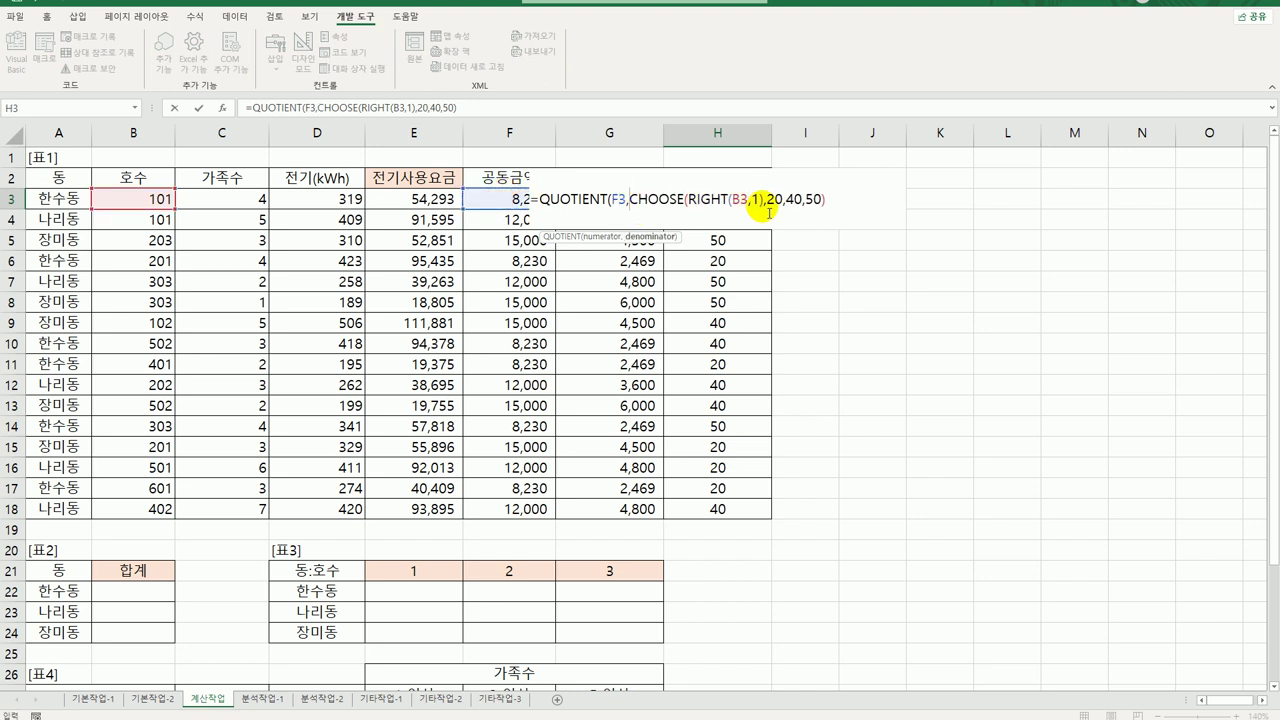
Step: Close the QUOTIENT function in H3, append &"원", and fill the formula down to H18
left_click(844, 208)
type(")&")
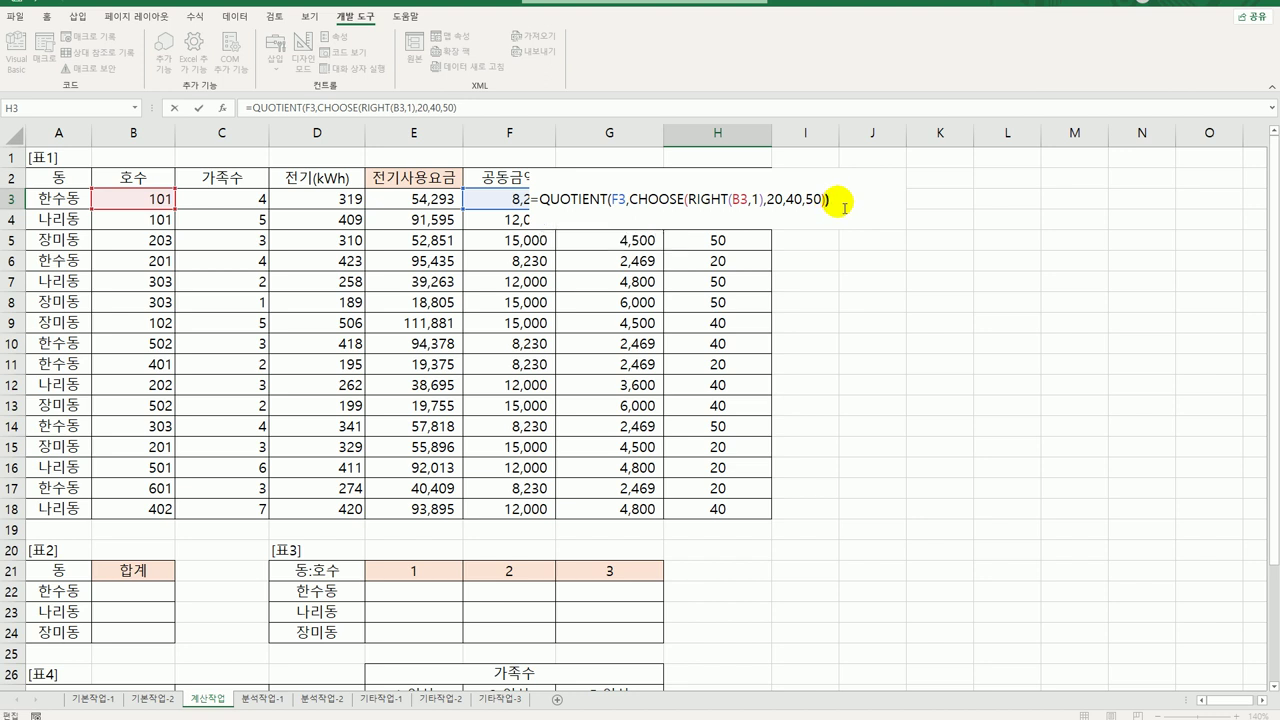
type("\"원\"")
key("ctrl+Return")
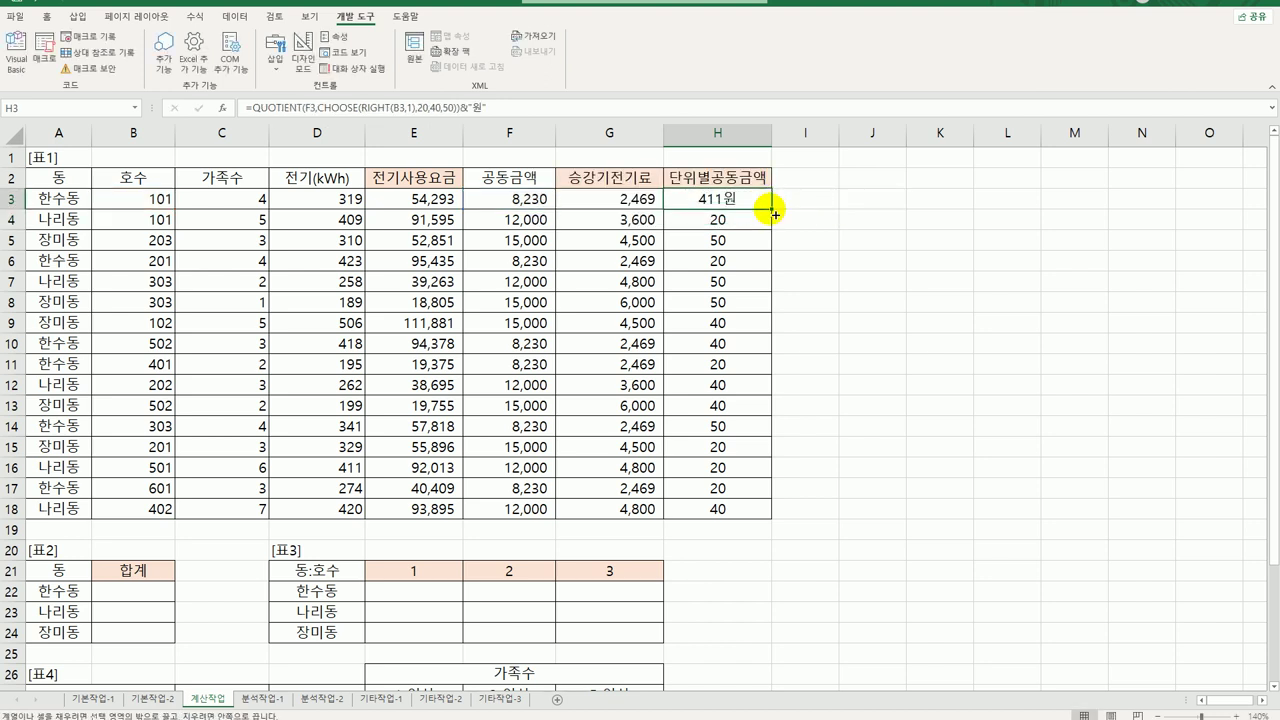
double_click(774, 214)
left_click(718, 518)
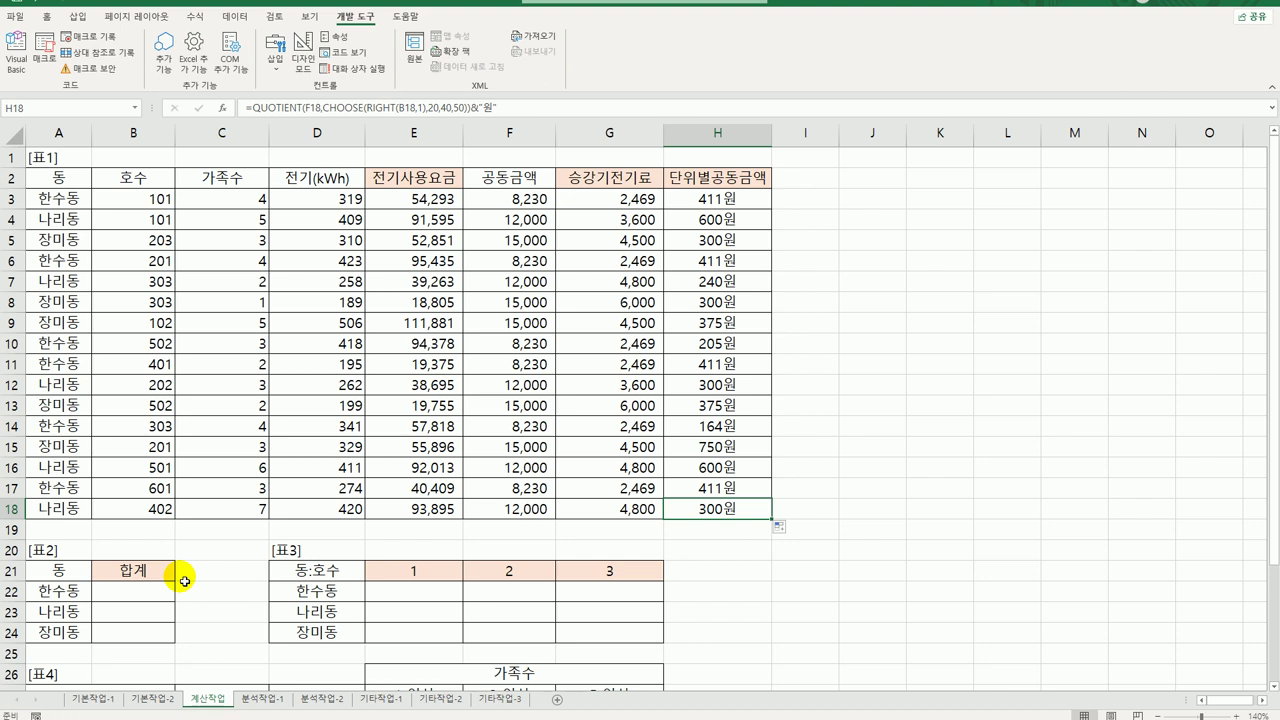
Step: Start a CONCAT formula in B22, the 합계 cell for 한수동 in 표2
left_click(150, 600)
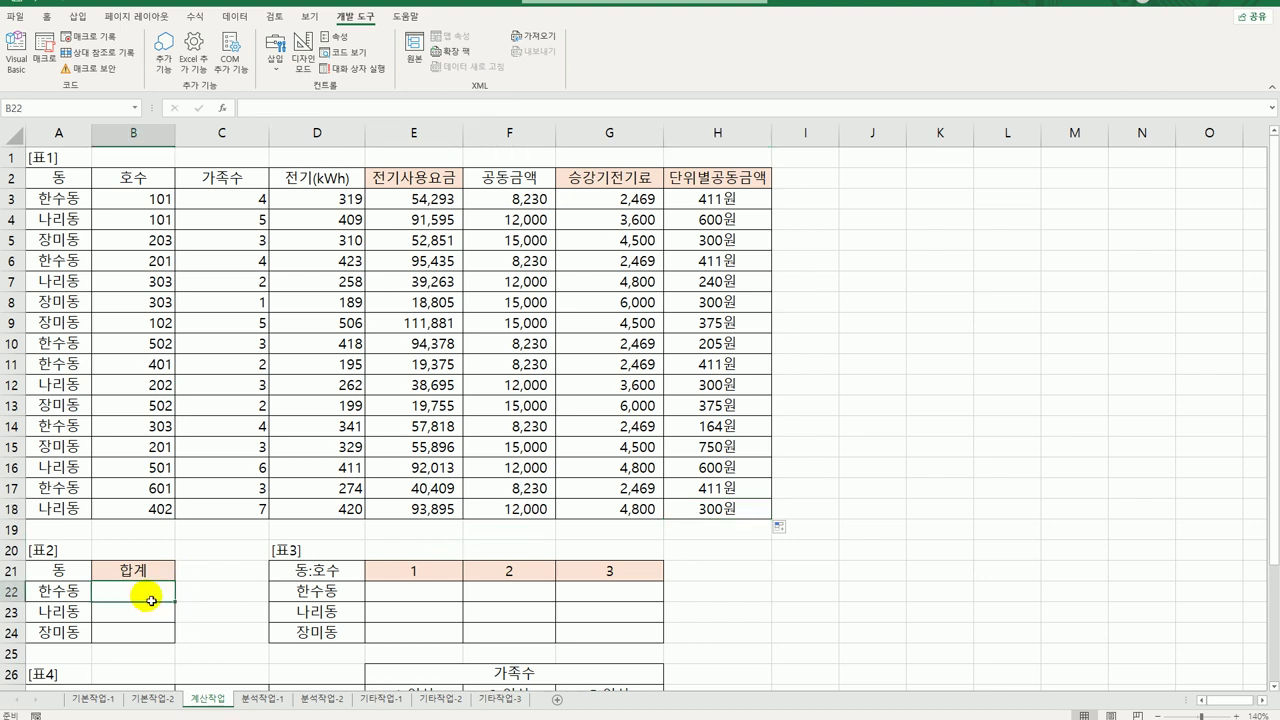
left_click_drag(146, 597, 143, 633)
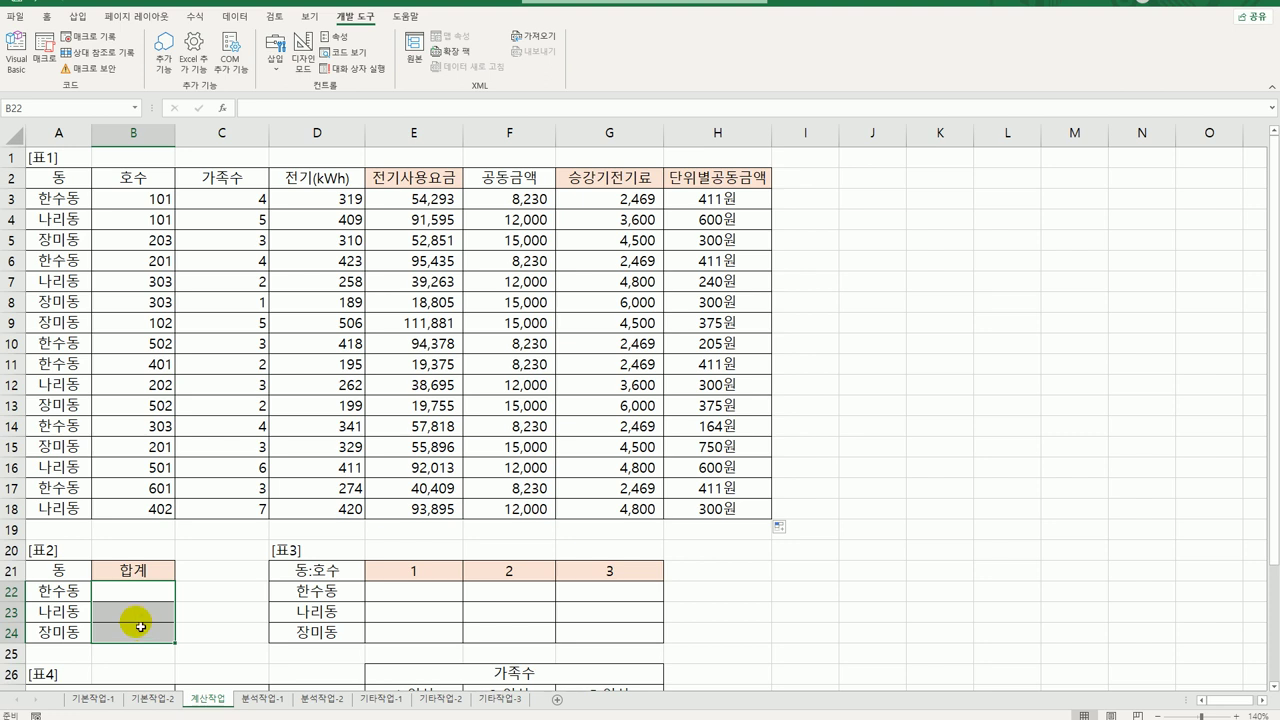
left_click(143, 591)
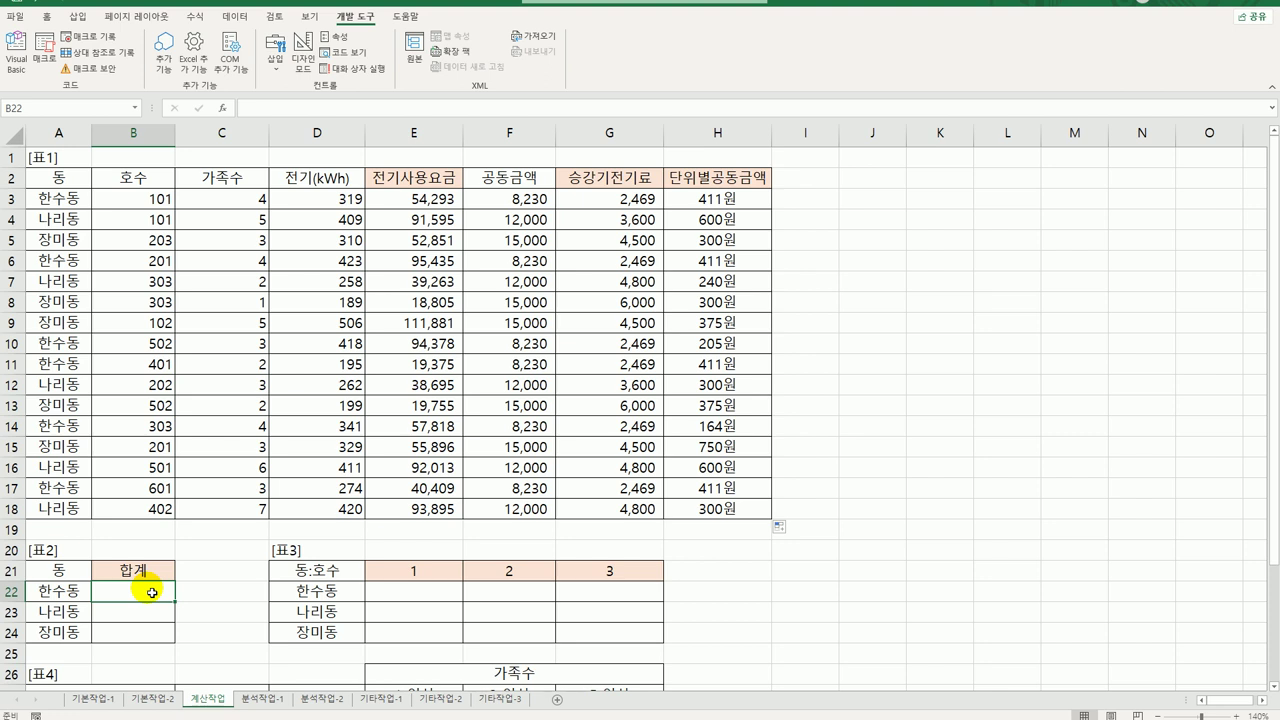
type("=")
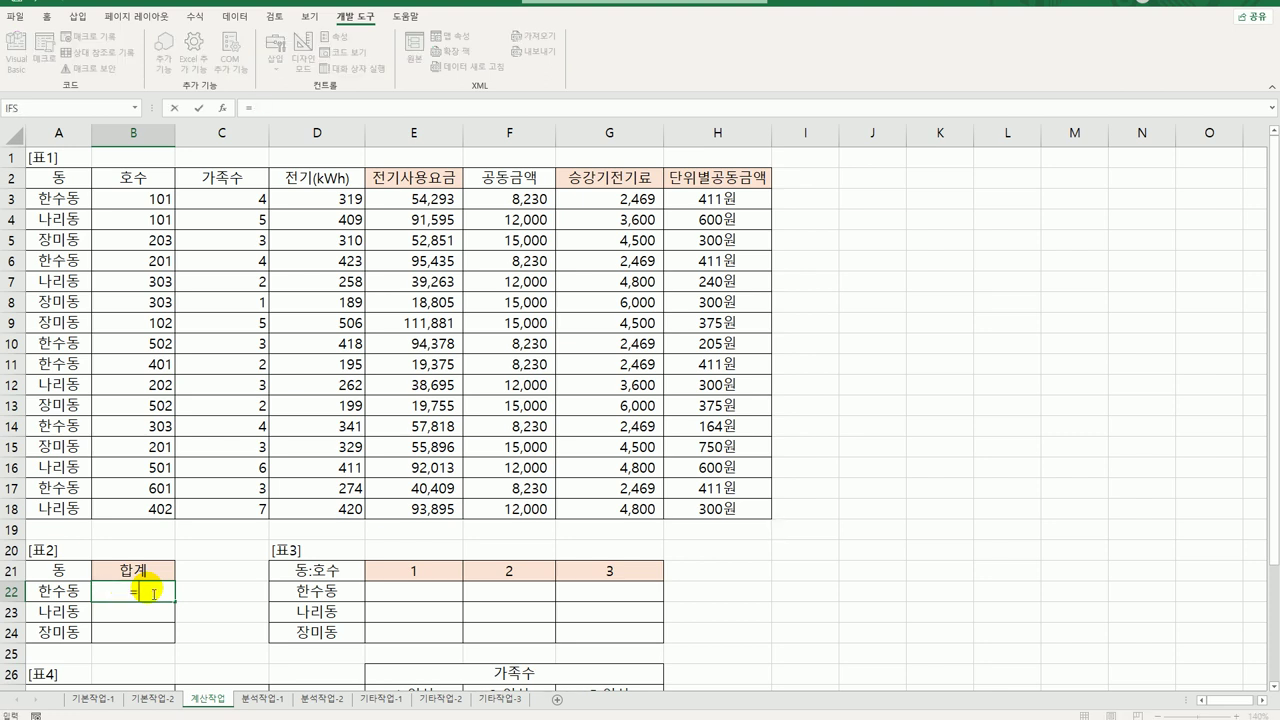
type("concat")
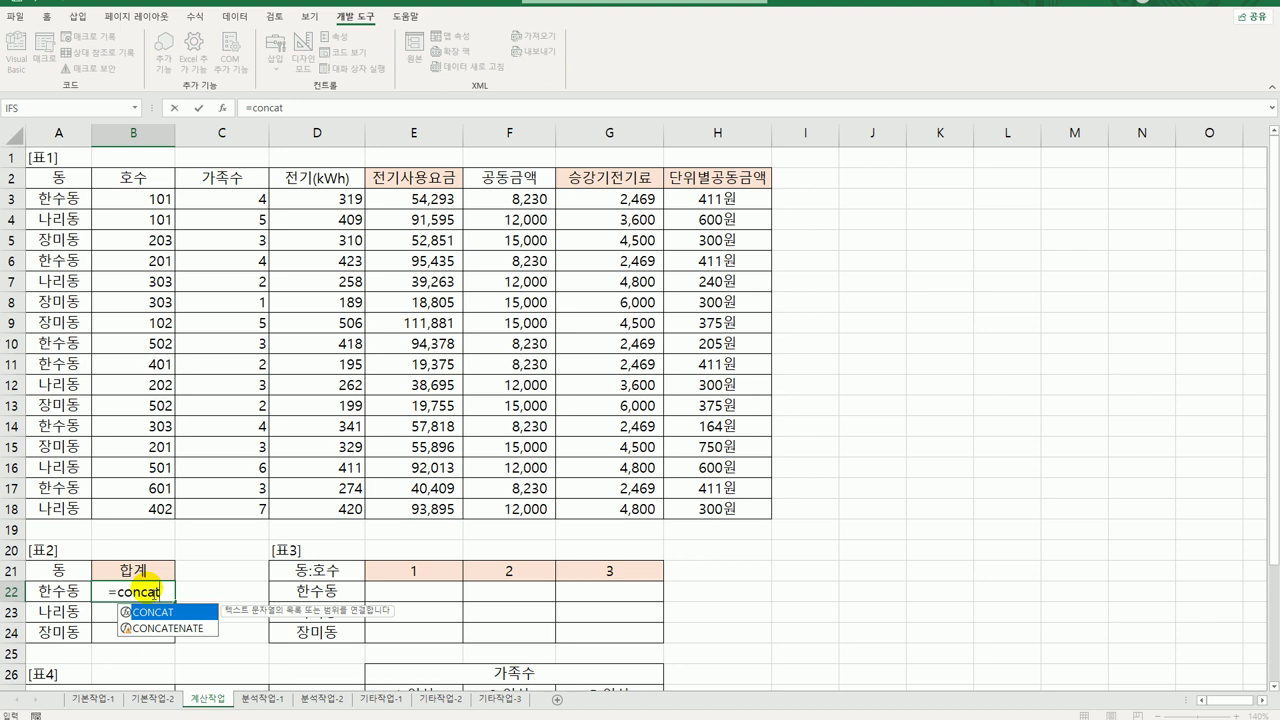
key("Tab")
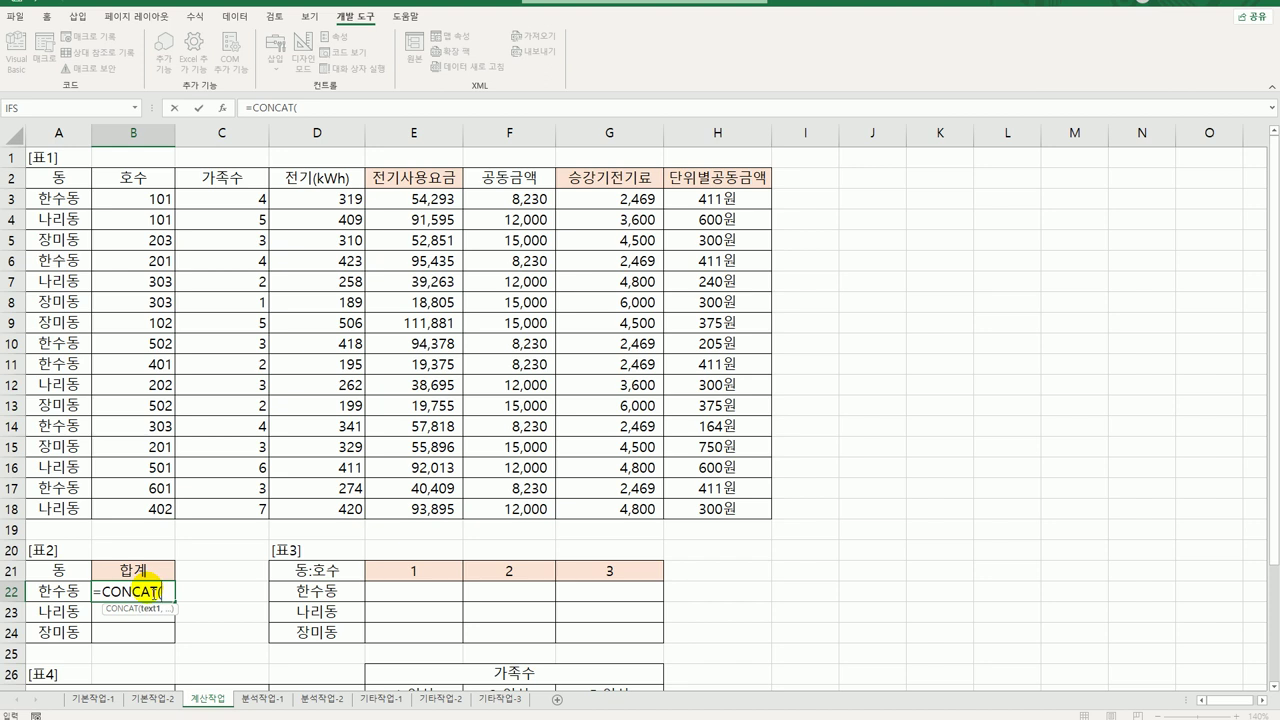
Step: Nest a SUM inside CONCAT with the 동 condition ($A$3:$A$18=A22), using an absolute range
type("sum(")
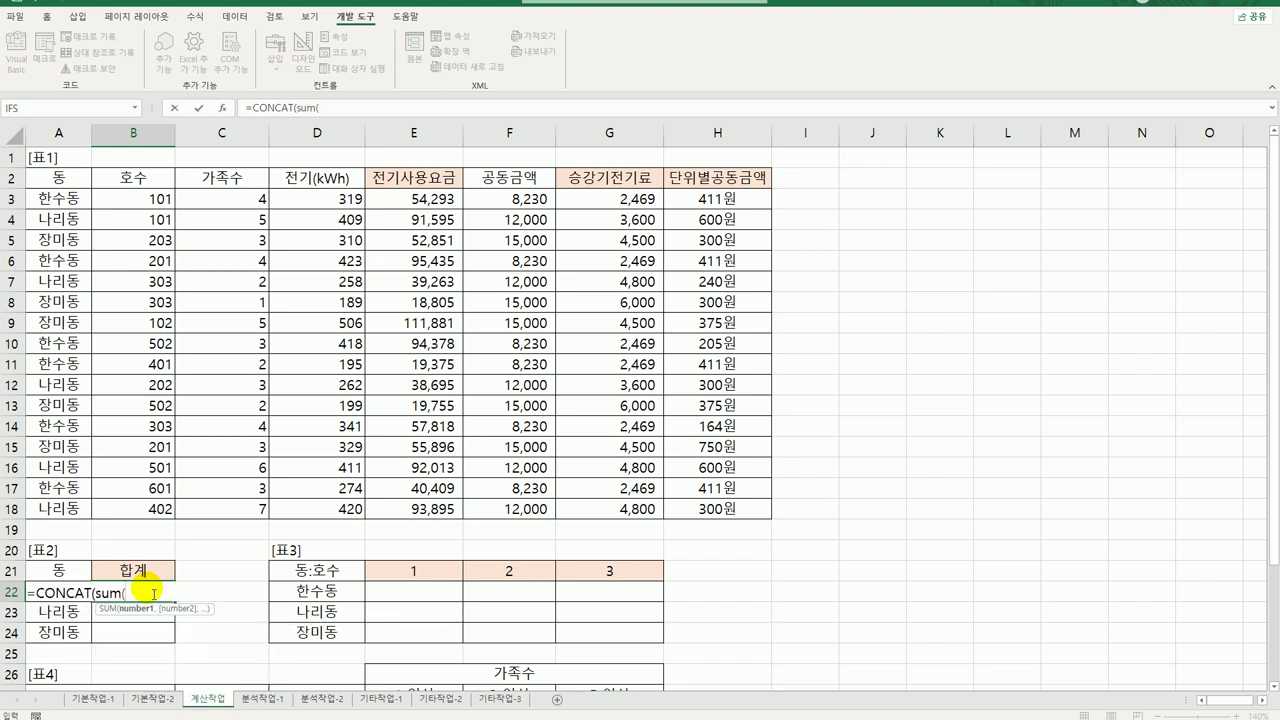
type("(")
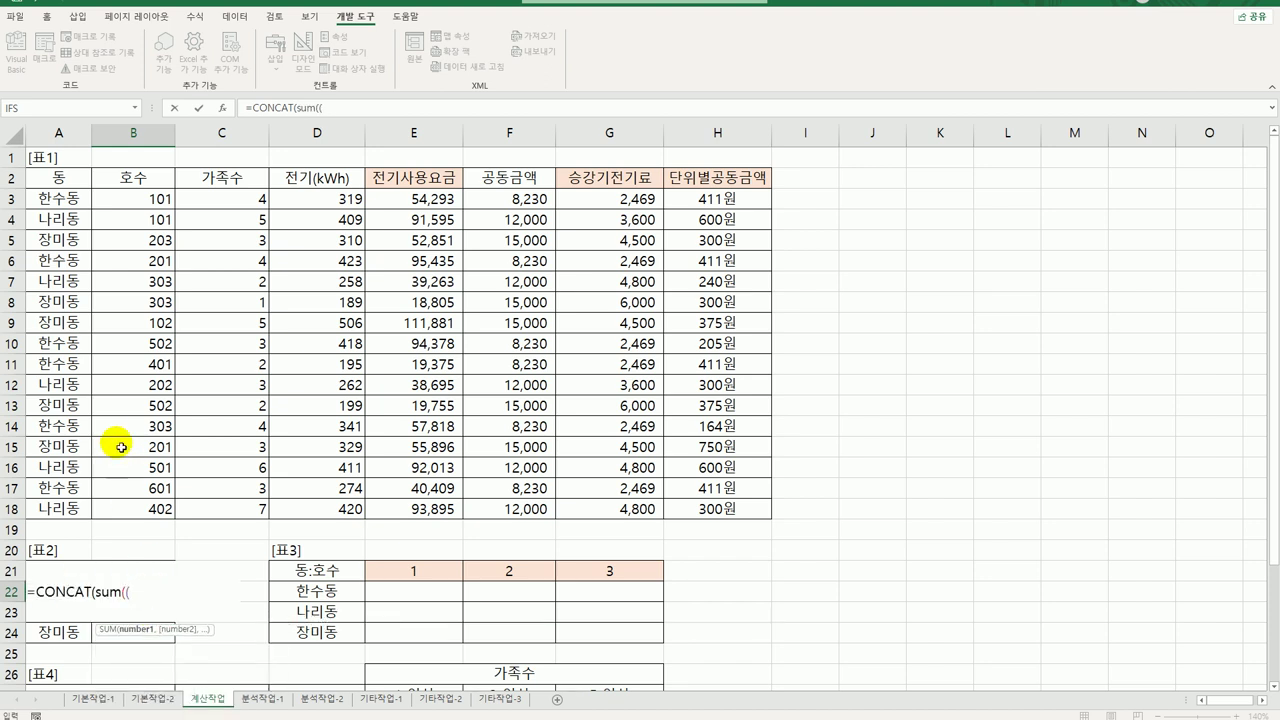
left_click_drag(58, 203, 45, 512)
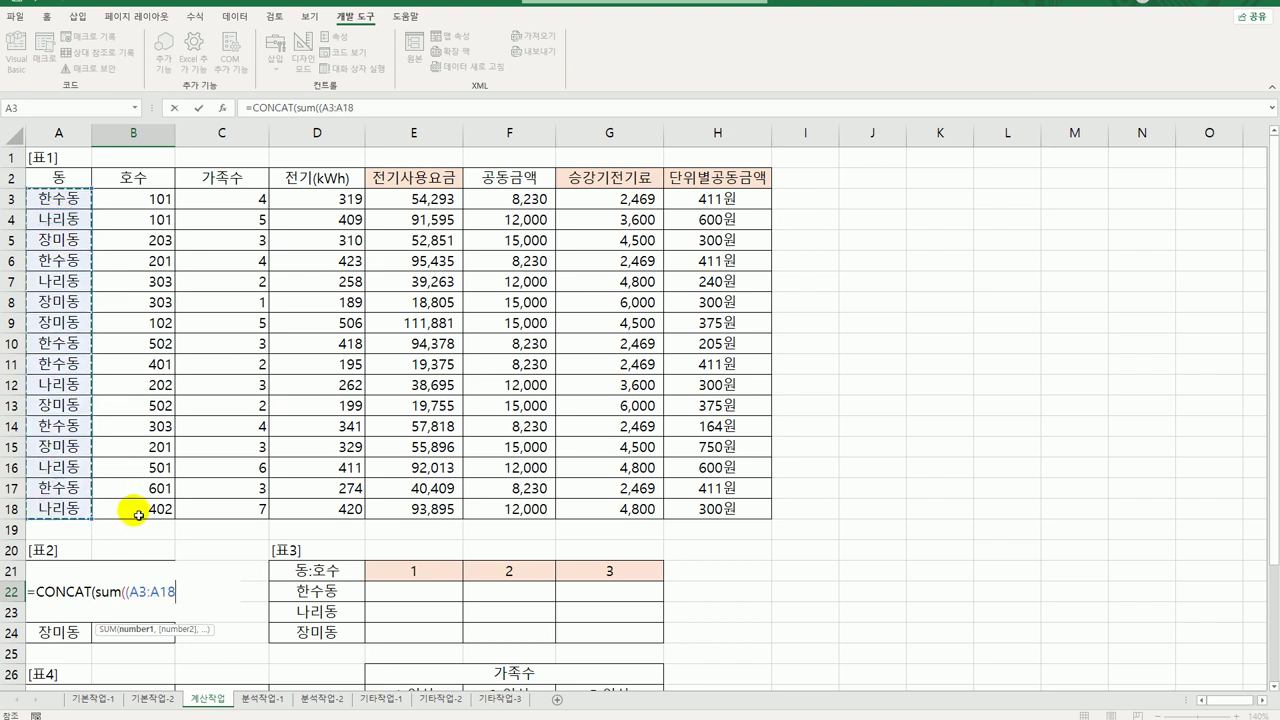
key("F4")
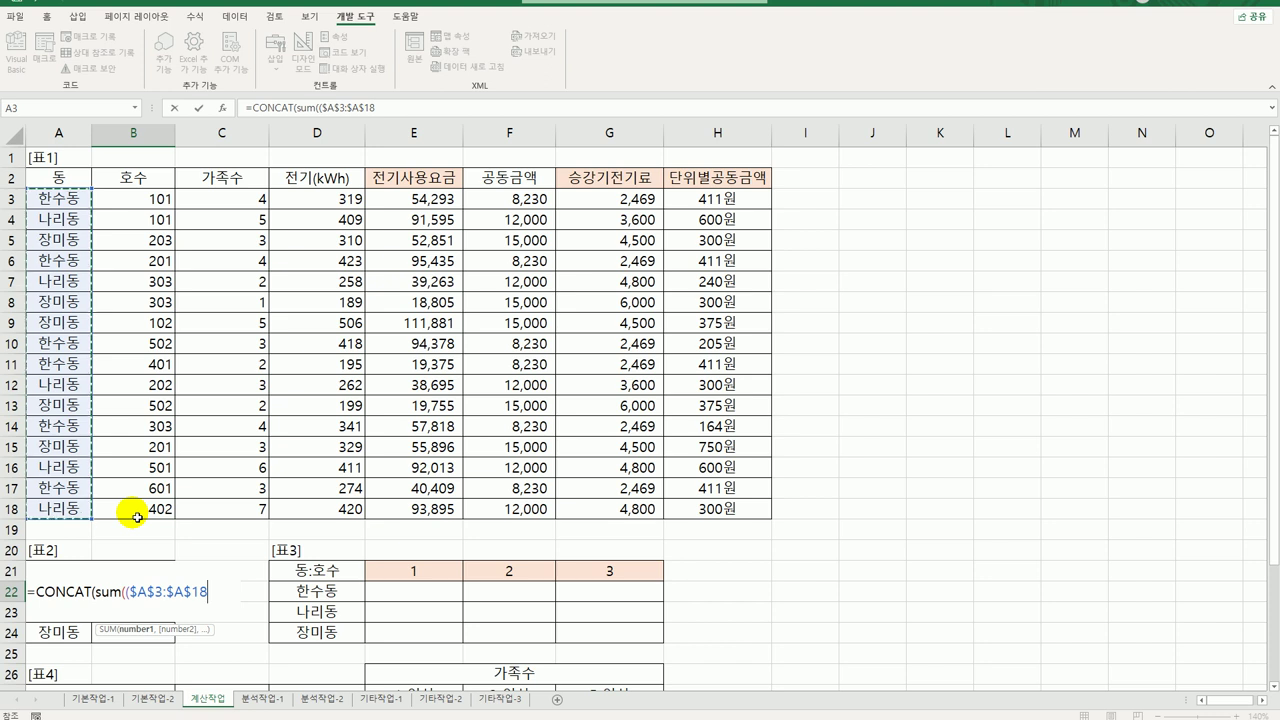
type("=")
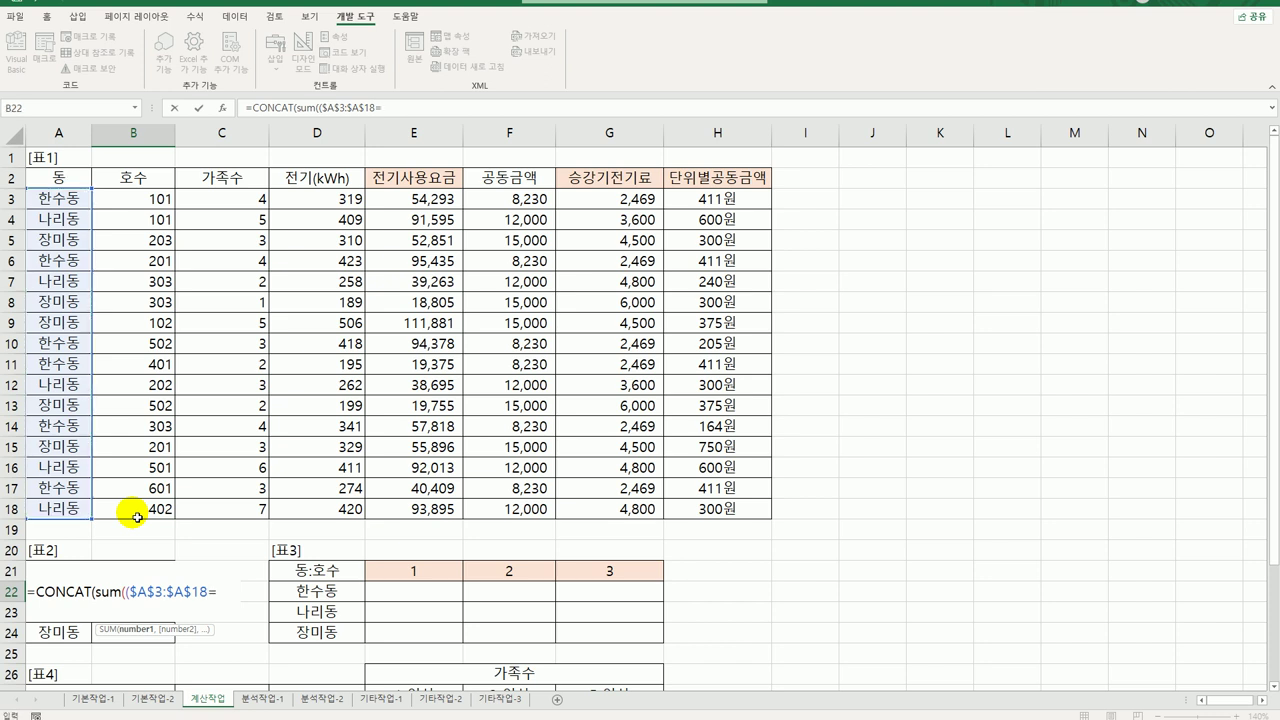
key("Left")
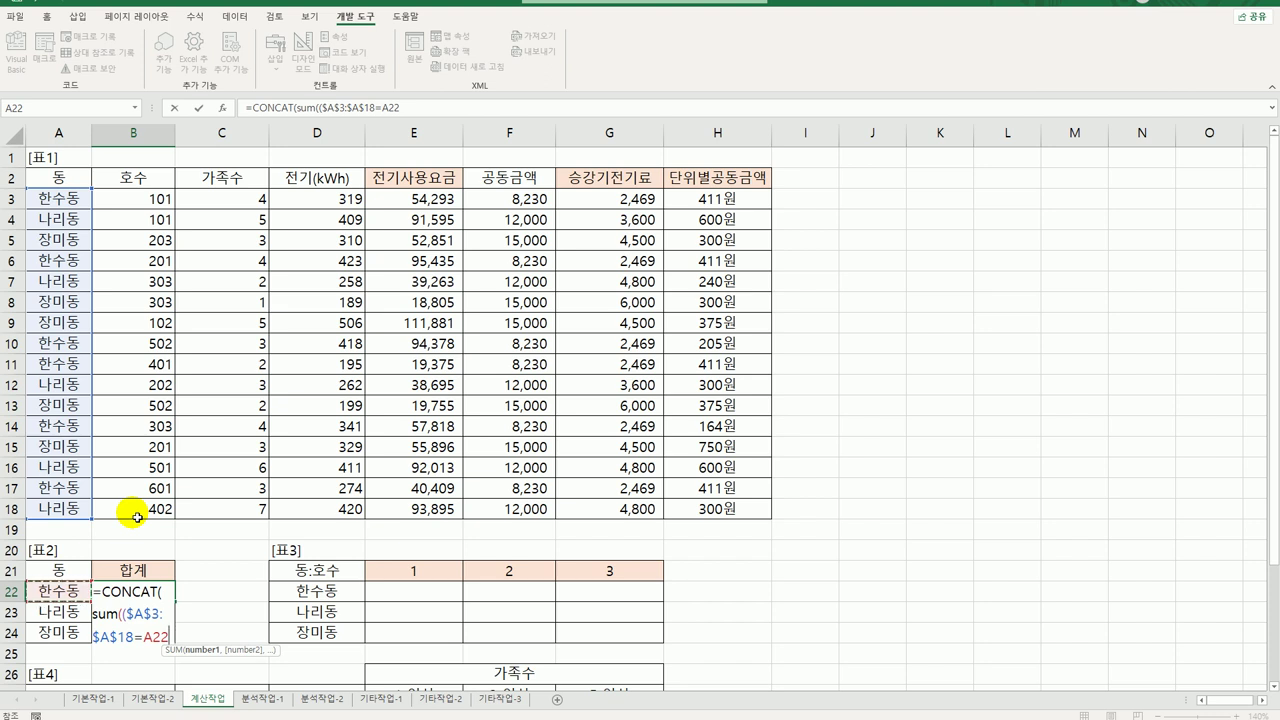
type(")")
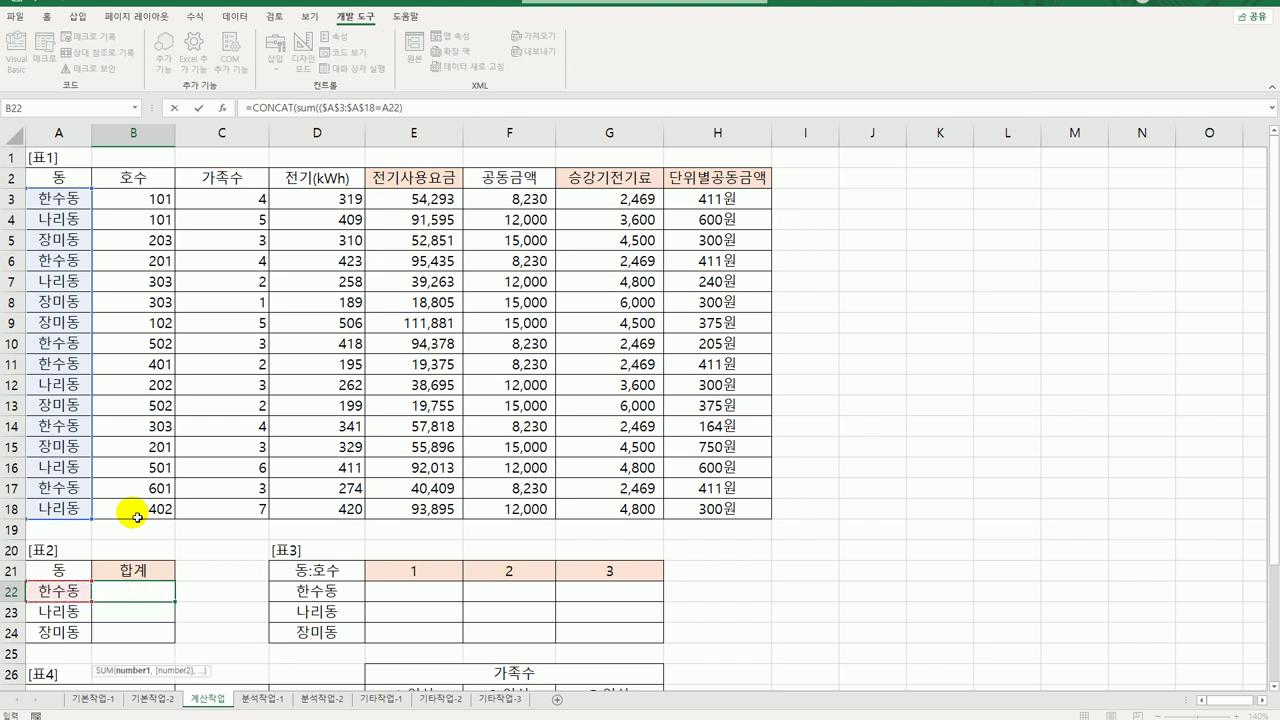
Step: Multiply by a second condition in the SUM for above-average electricity use: ($D$3:$D$18>AVERAGE($D$3:$D$18))
type("*(")
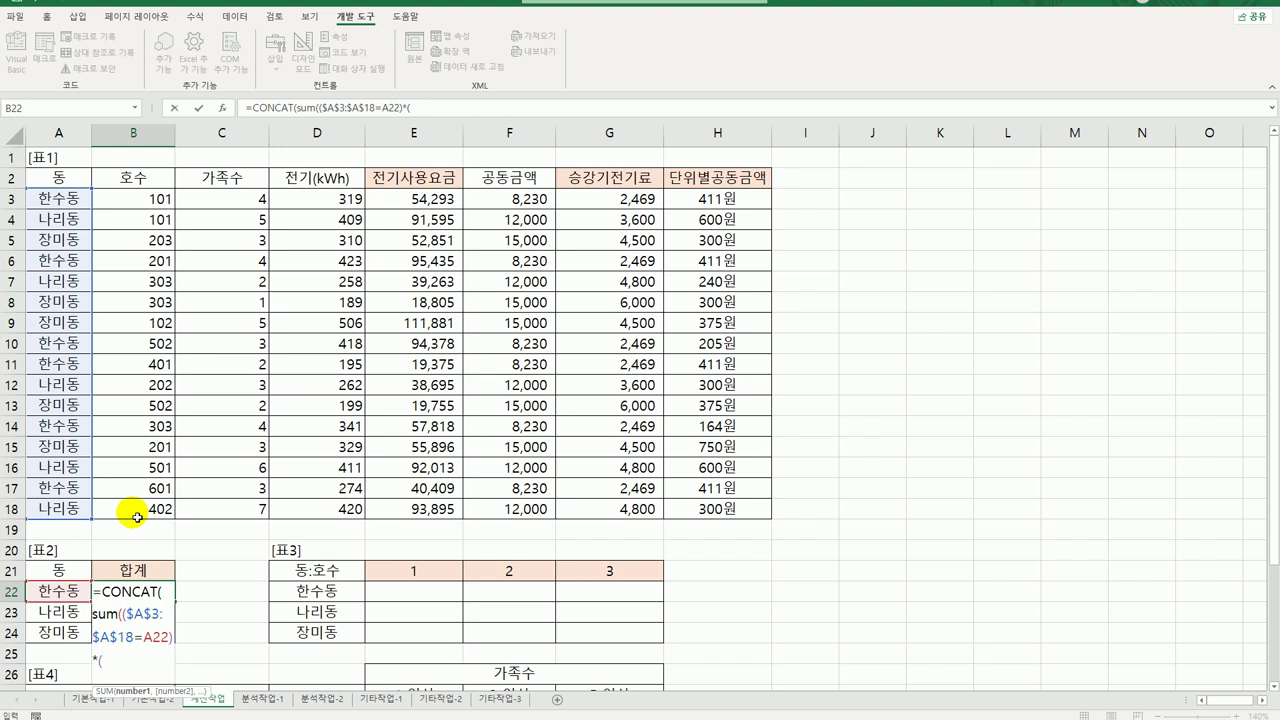
left_click(332, 207)
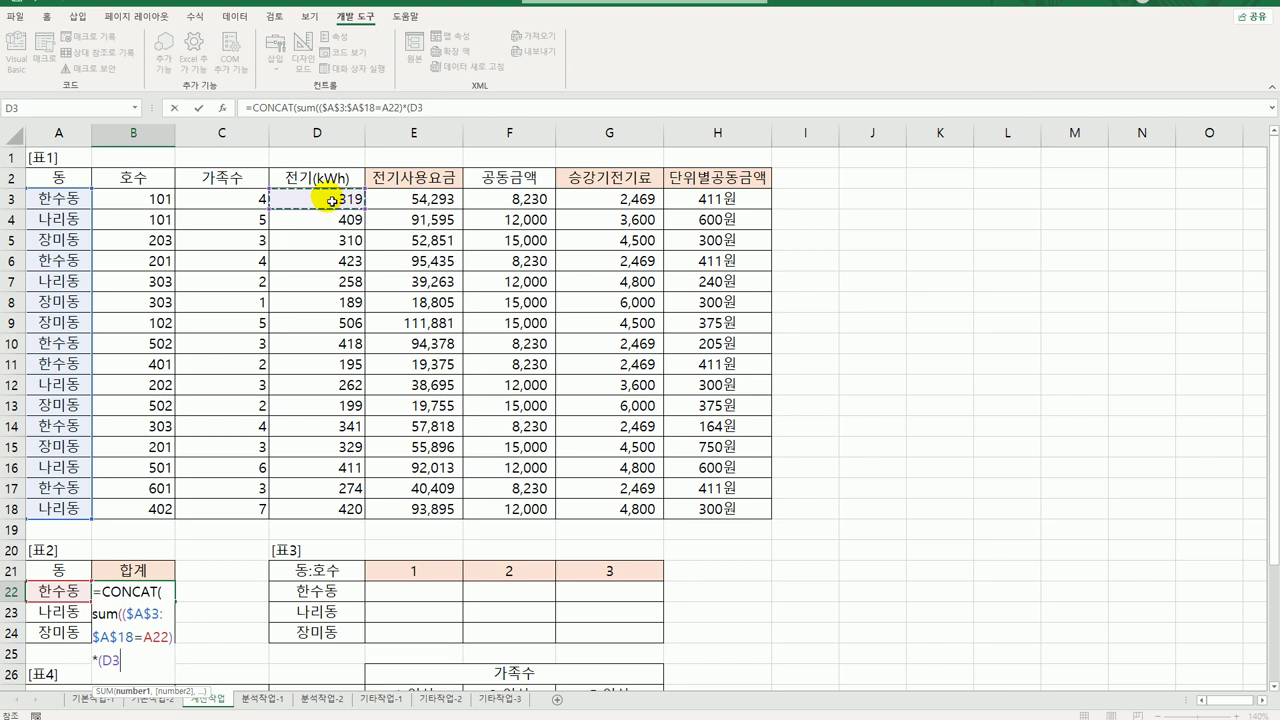
left_click_drag(332, 201, 316, 506)
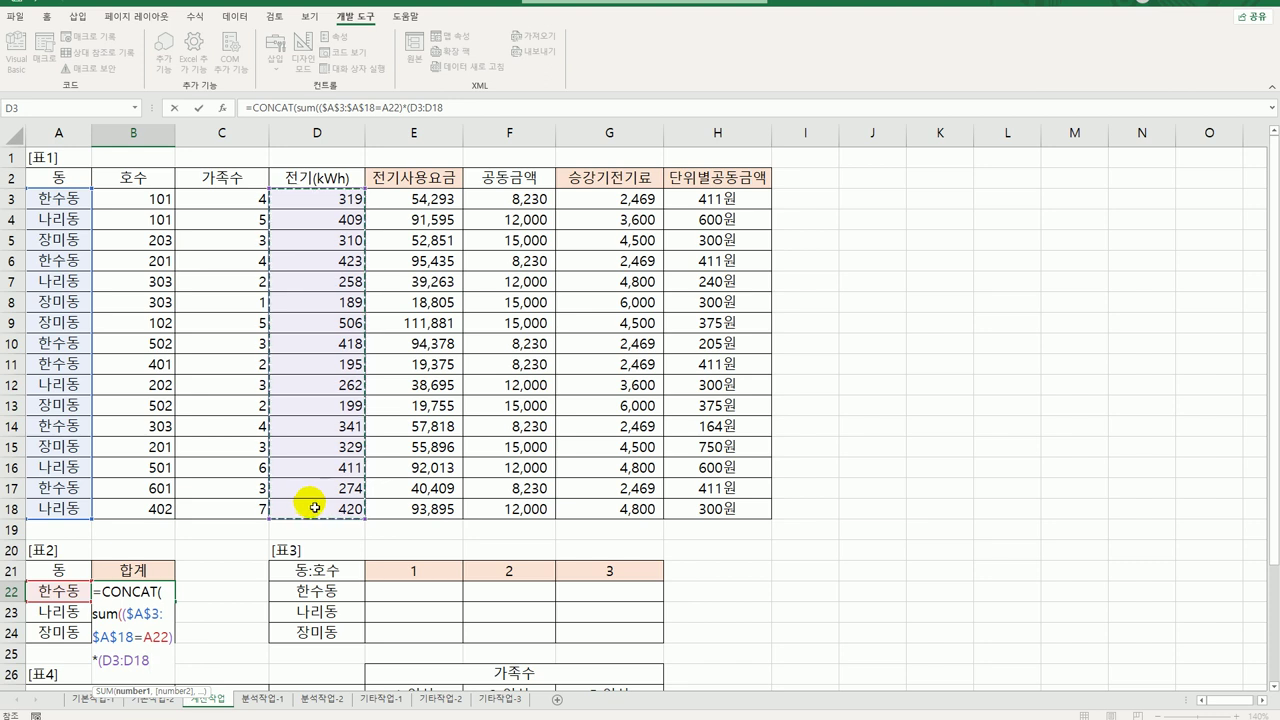
key("F4")
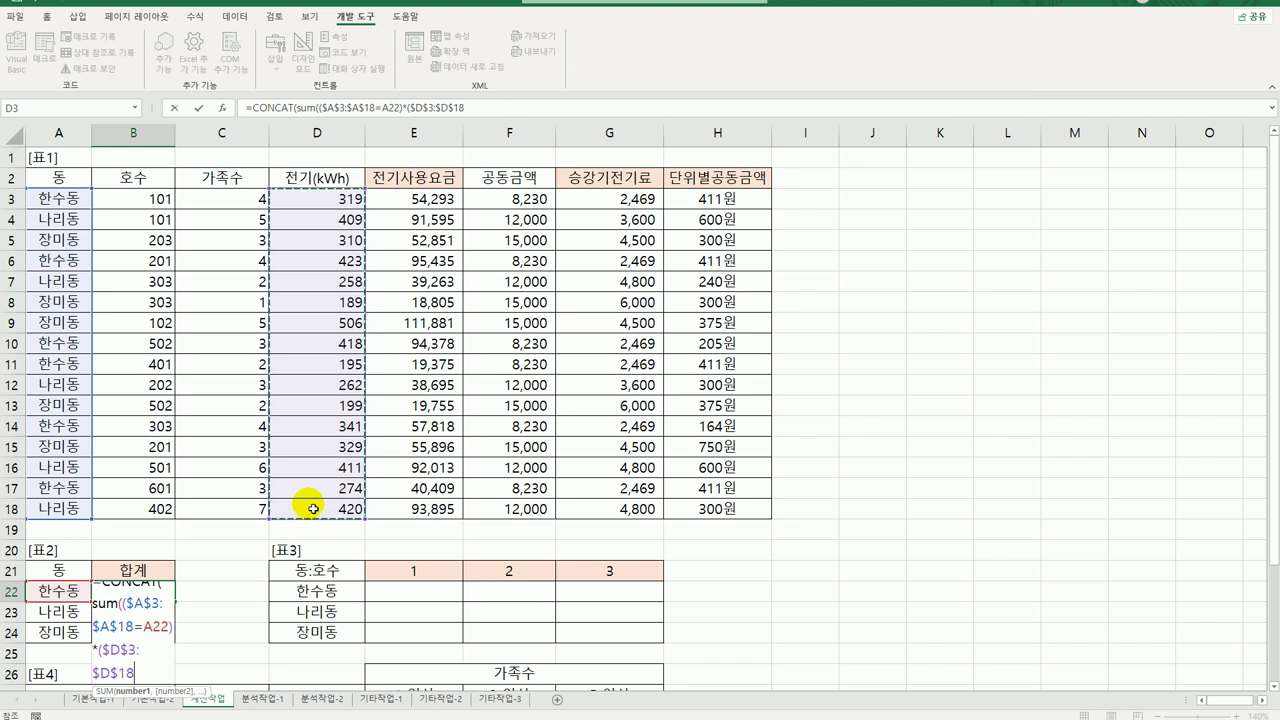
type(">a")
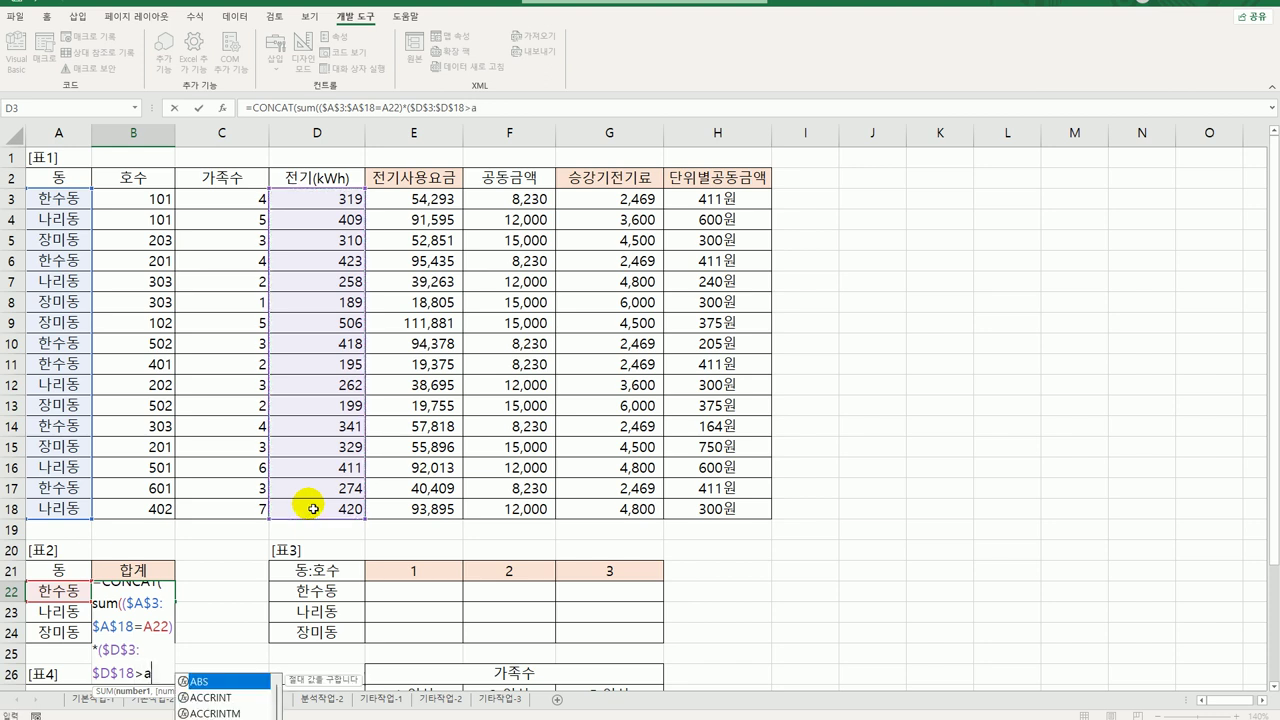
type("ver")
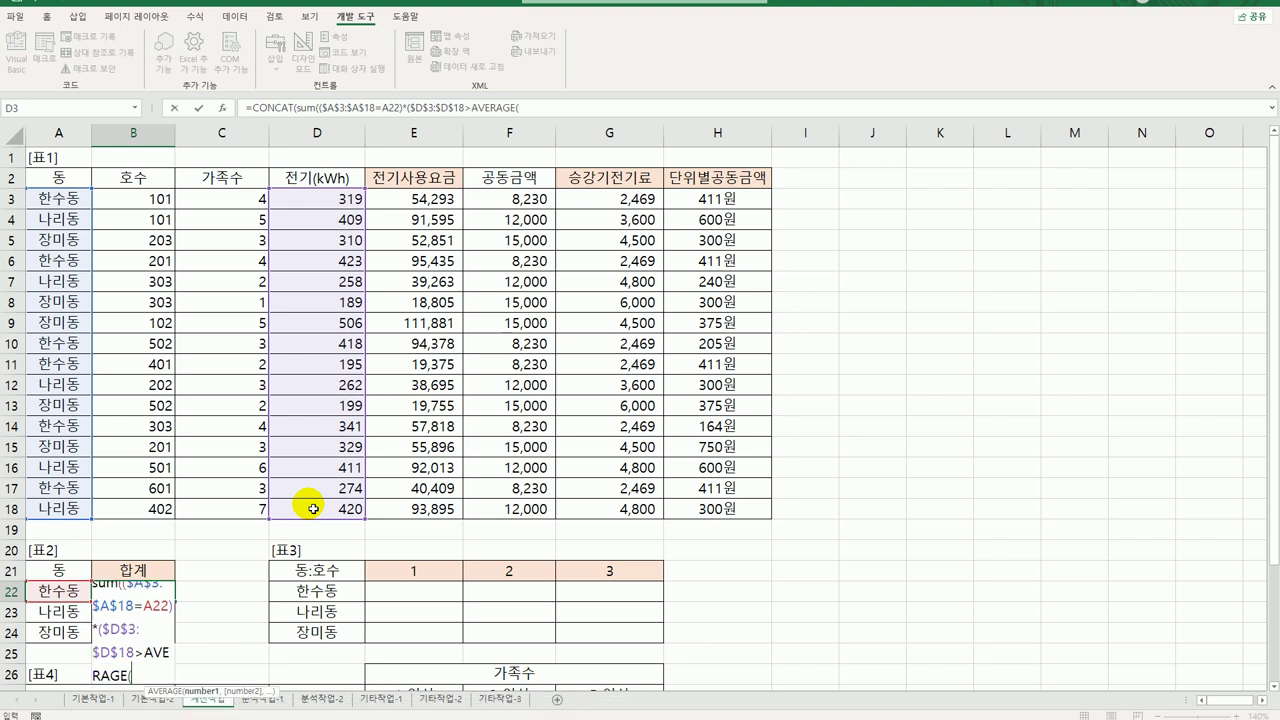
key("Tab")
left_click_drag(308, 201, 332, 511)
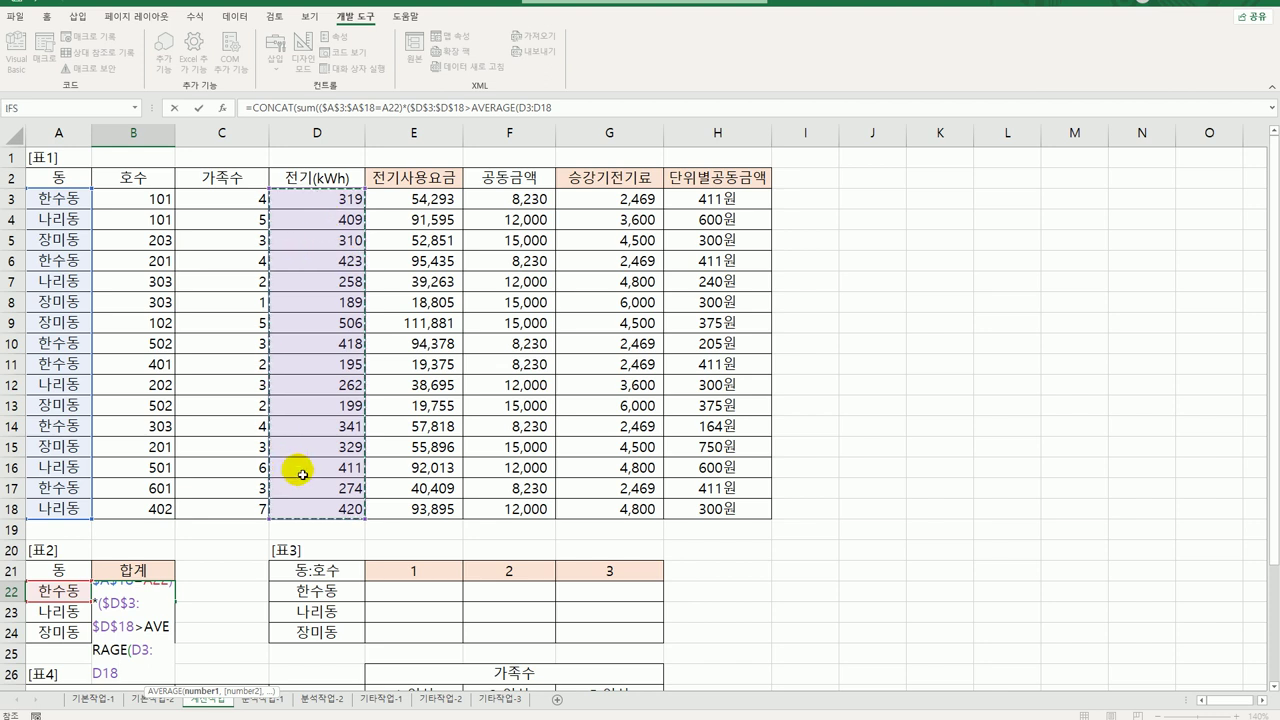
key("F4")
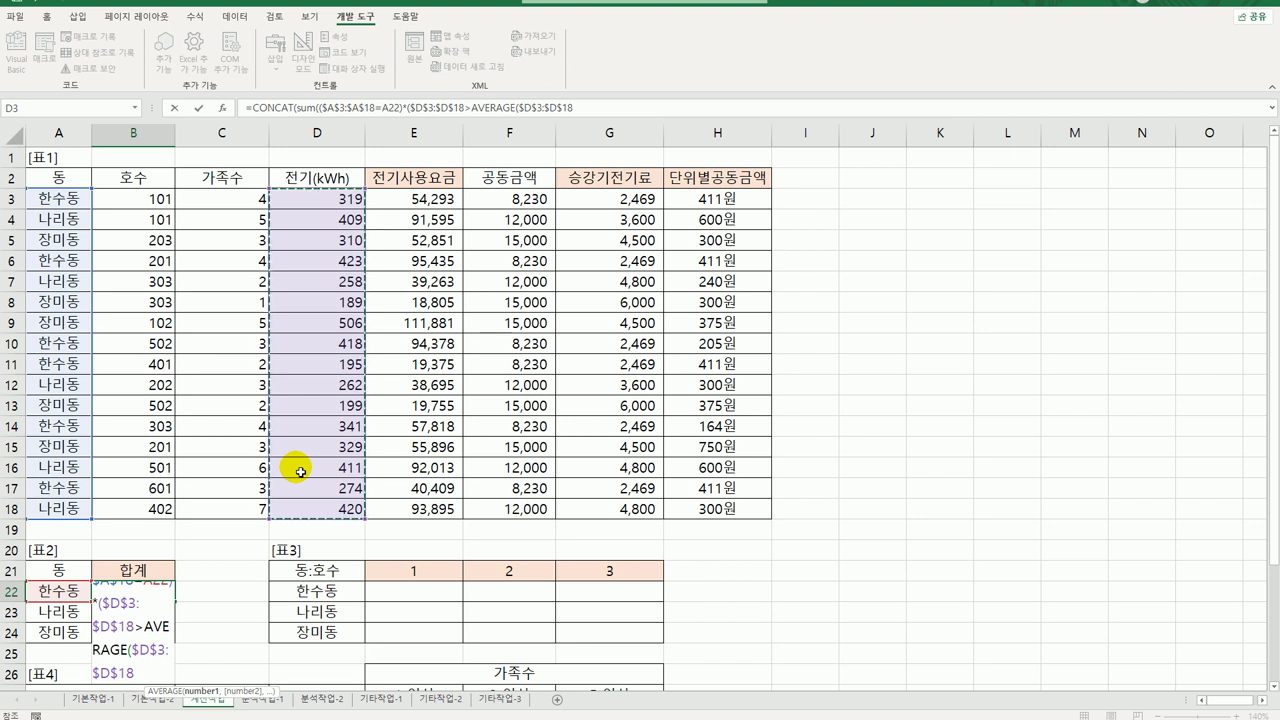
type("))*")
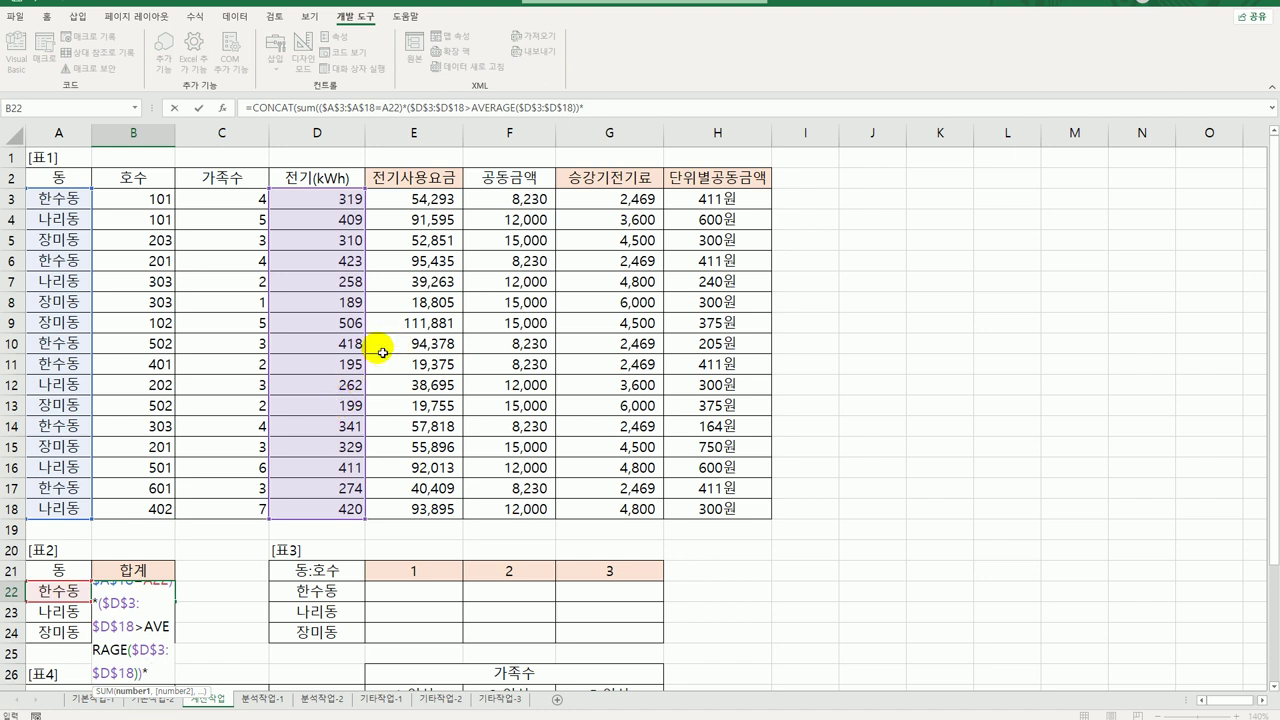
Step: Multiply the conditions by the 전기(kWh) range $D$3:$D$18 and close the SUM as CONCAT's first argument
left_click_drag(315, 197, 306, 503)
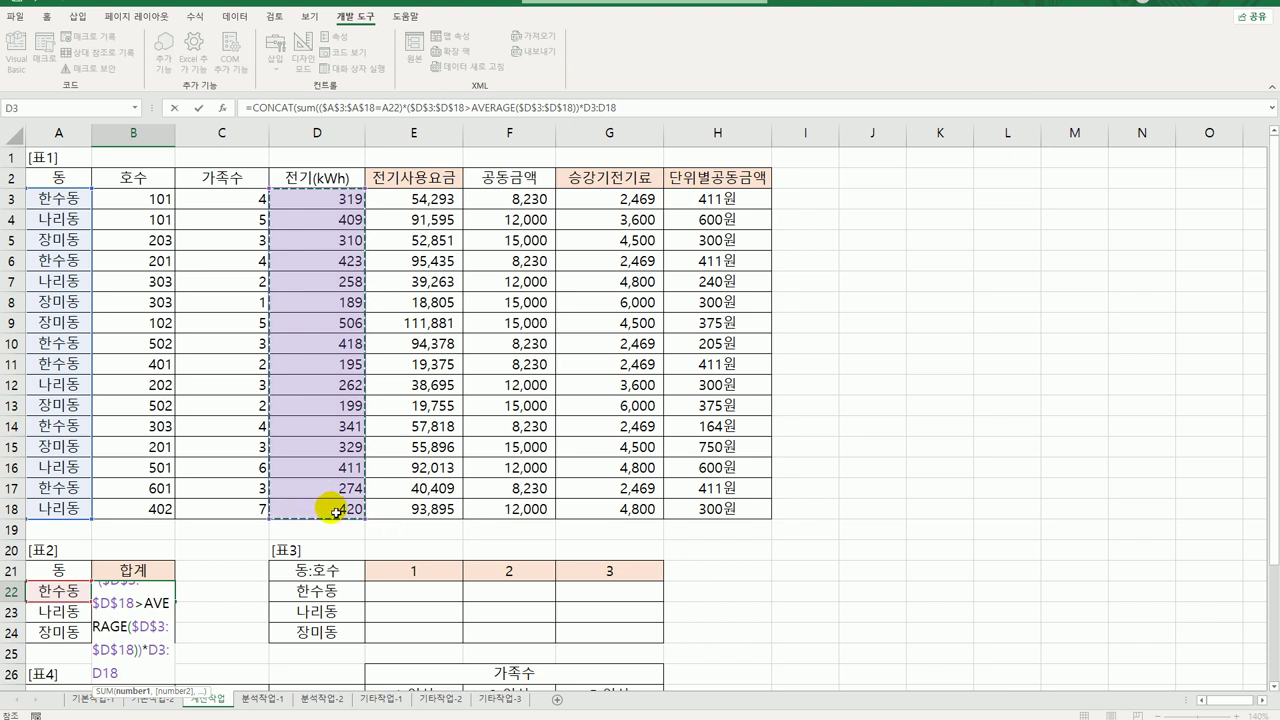
key("F4")
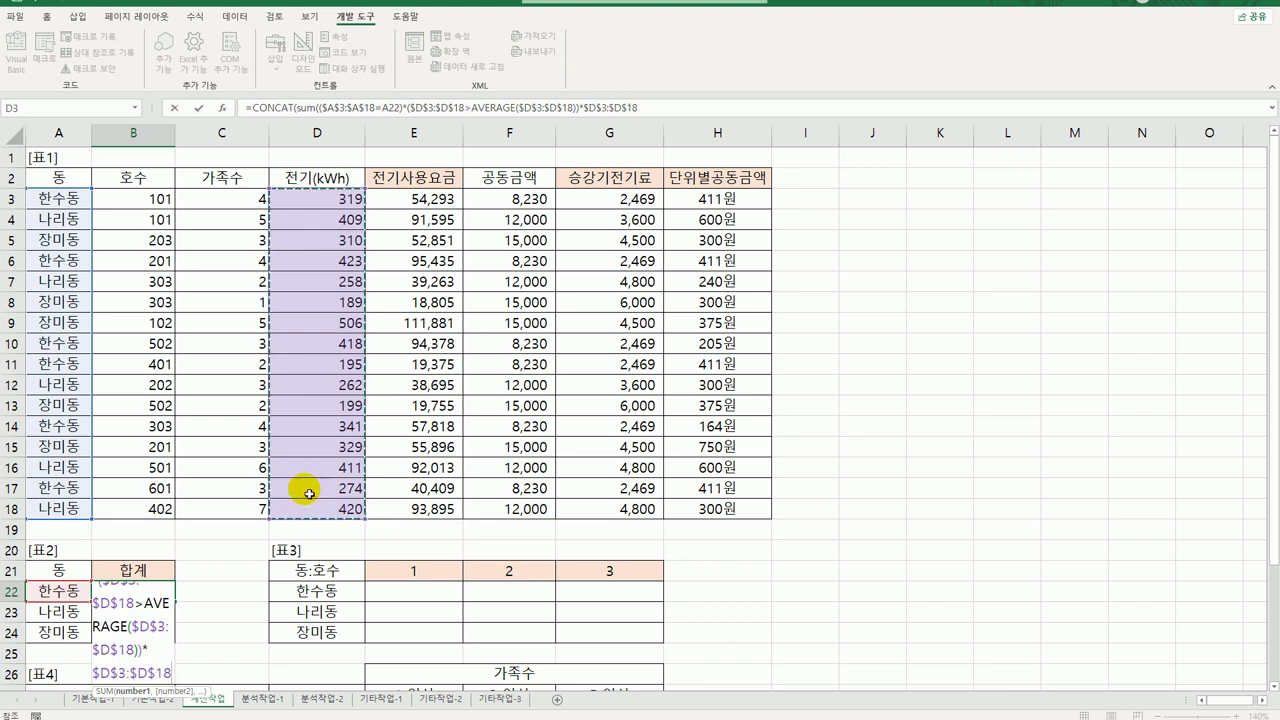
type("),")
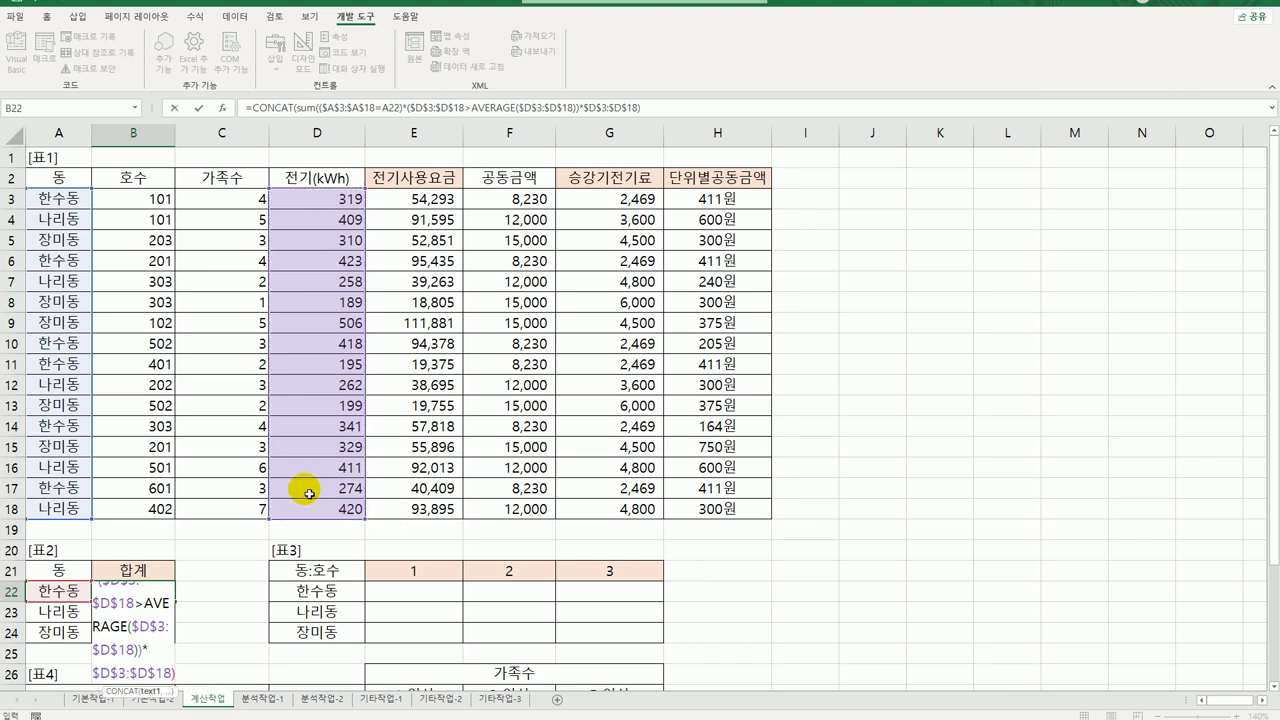
Step: Add the opening parenthesis text "(" as the second CONCAT argument in B22, followed by a comma
left_click(663, 108)
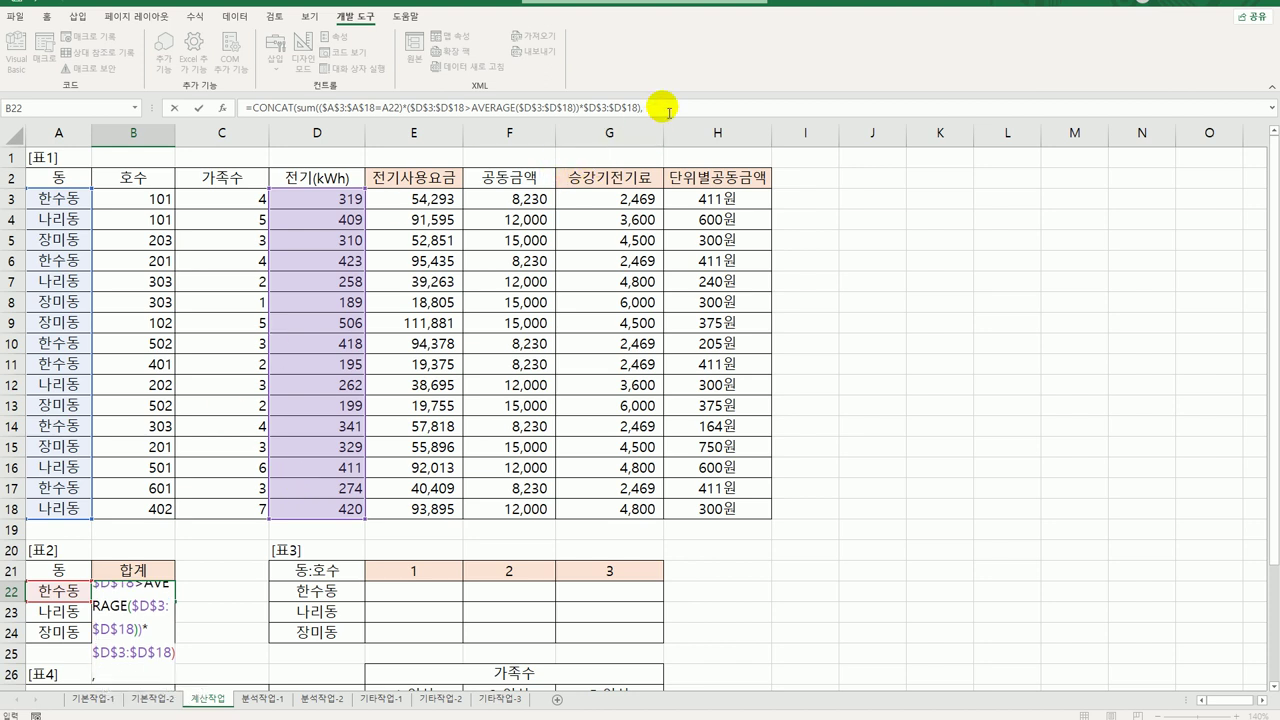
left_click(103, 683)
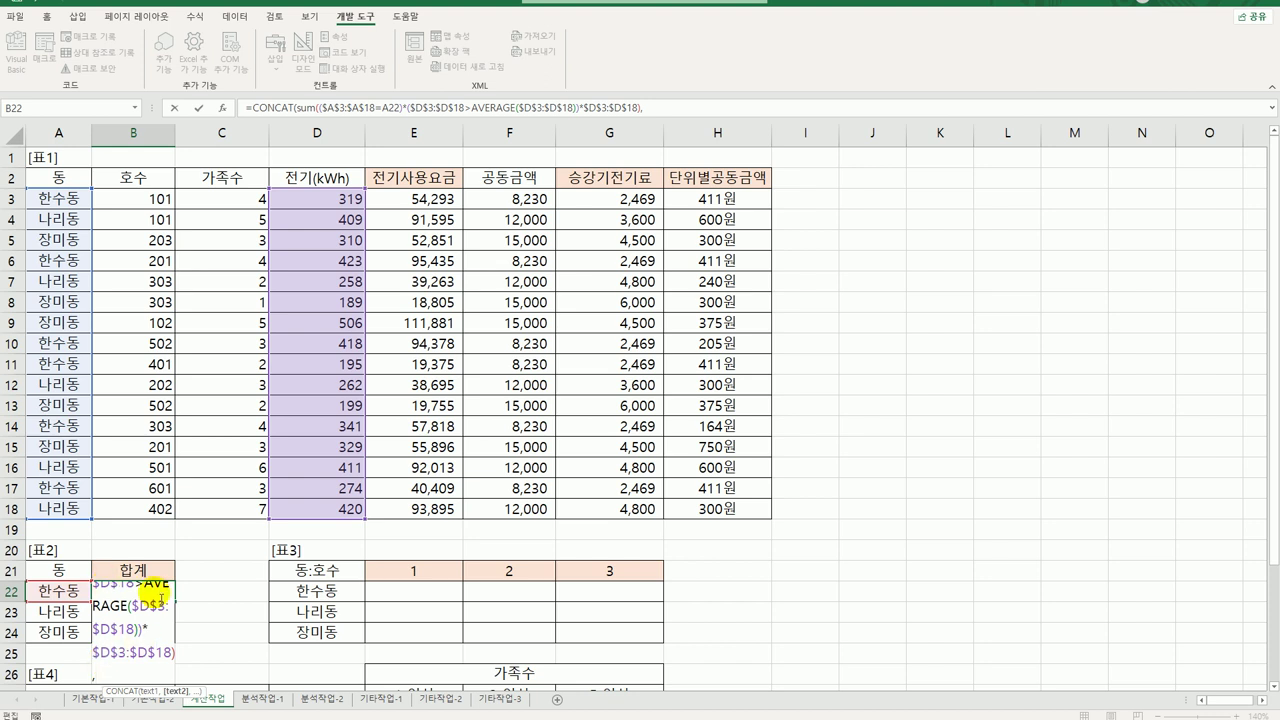
left_click(651, 108)
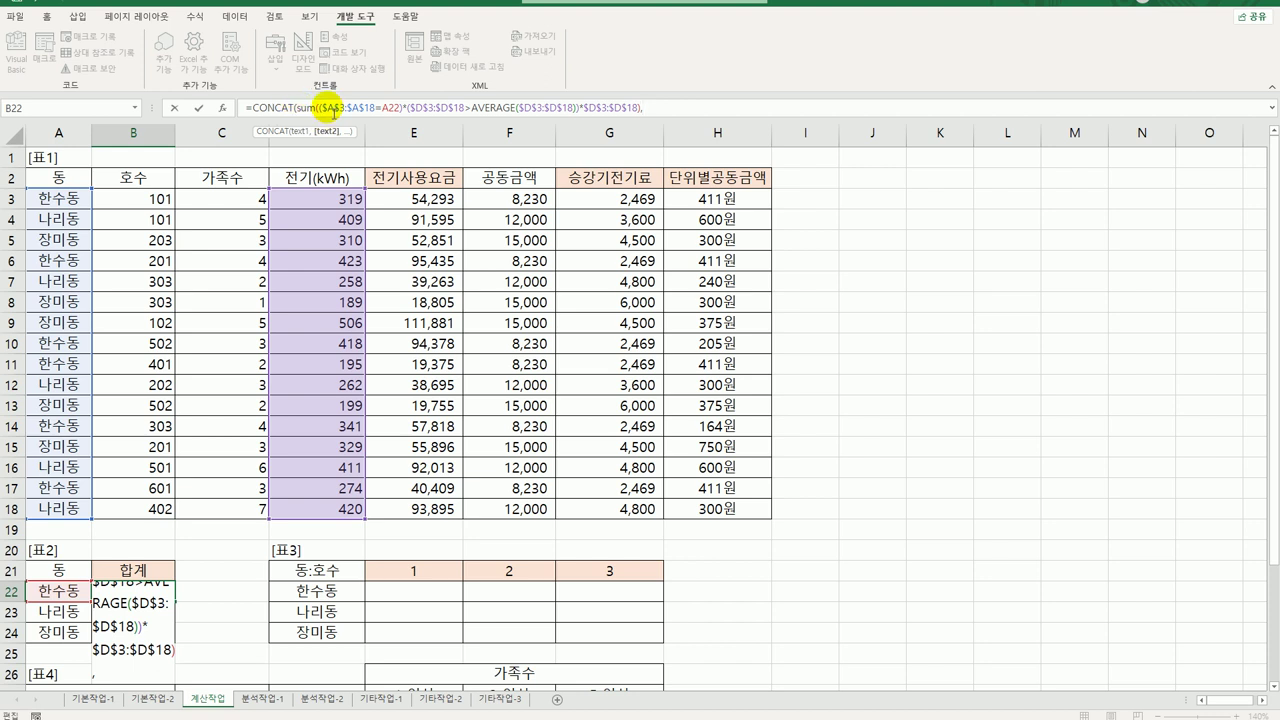
left_click_drag(322, 108, 655, 110)
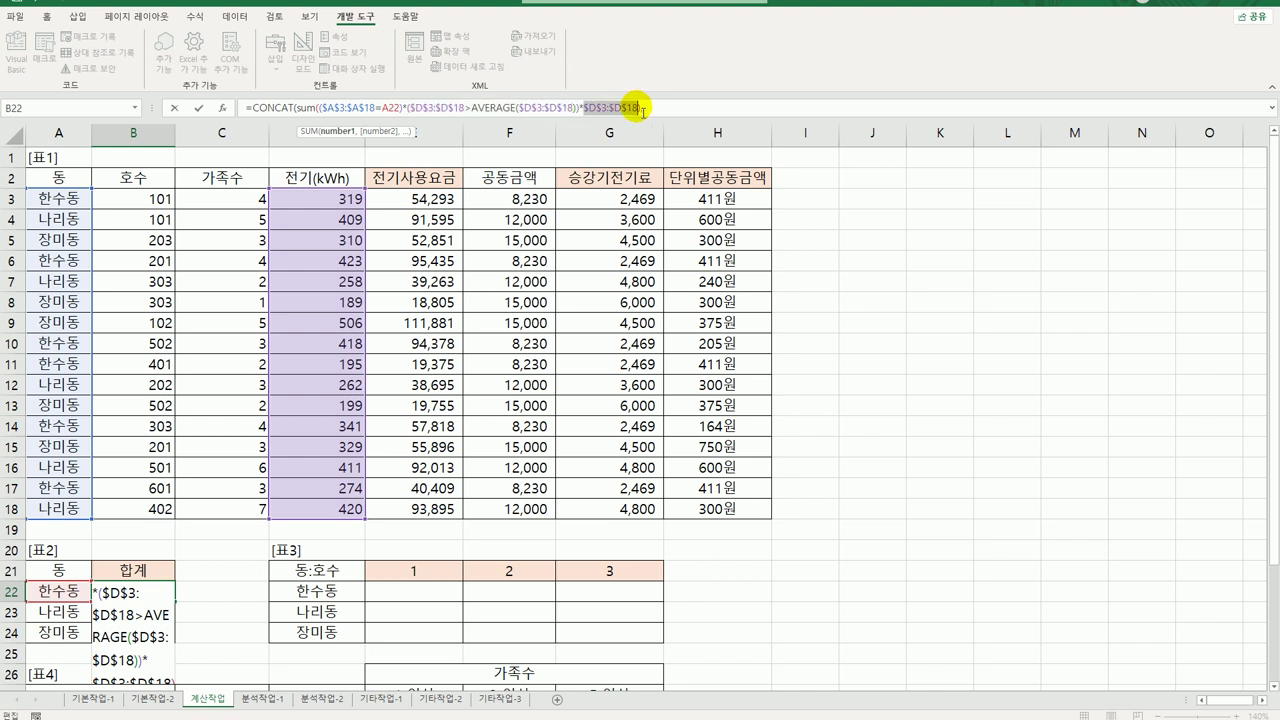
left_click(655, 110)
type(",")
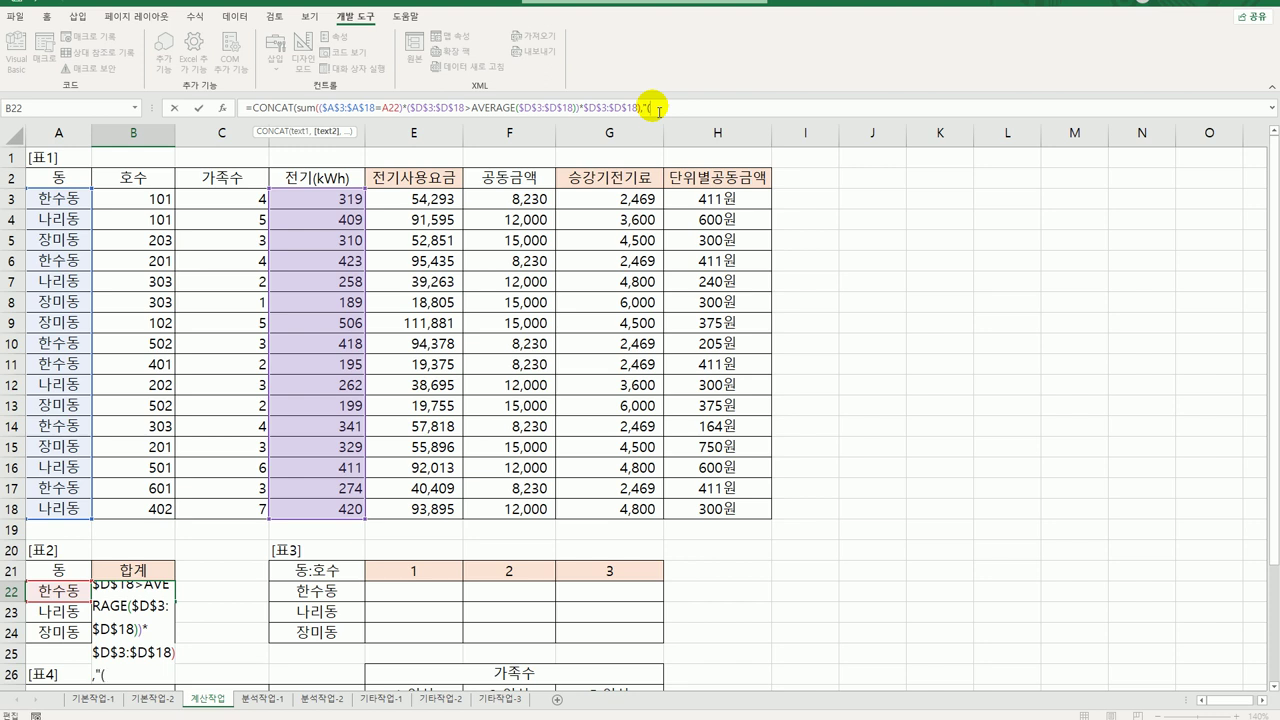
type("\"(\",")
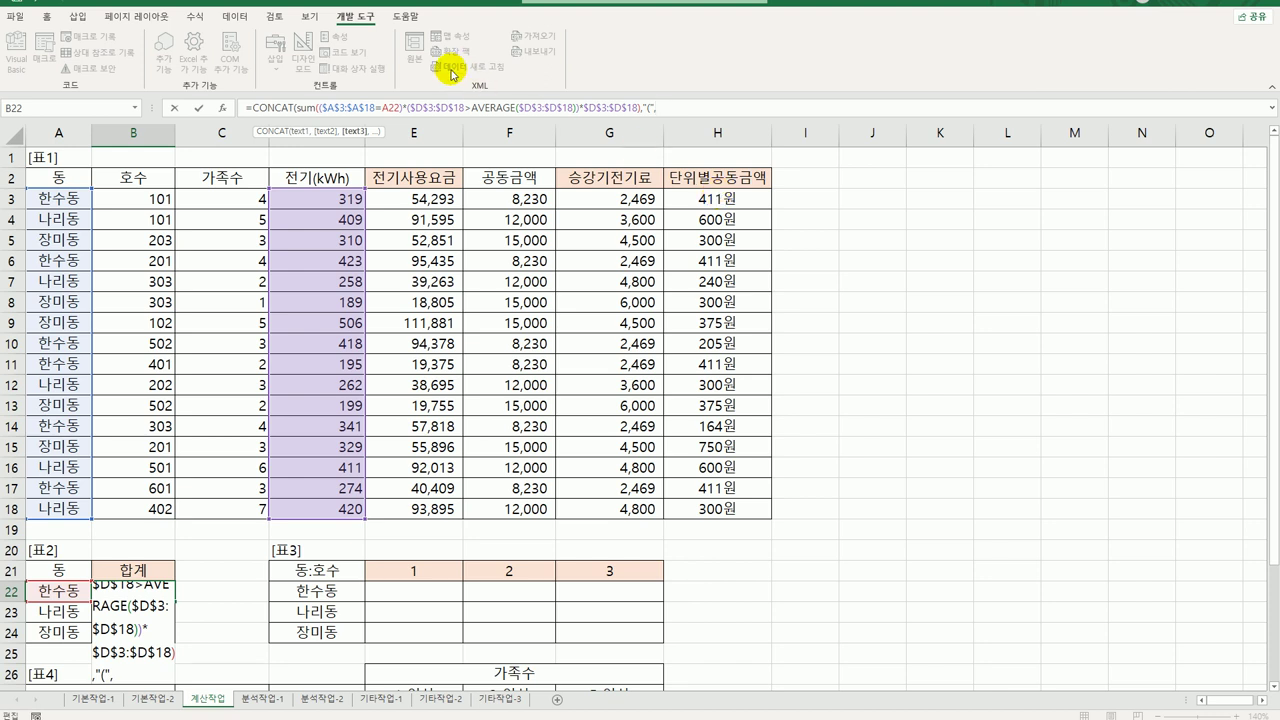
Step: Copy the SUM expression with its two conditions, without the *$D$3:$D$18 part, and paste it as the third CONCAT argument
left_click_drag(300, 110, 586, 106)
key("ctrl+c")
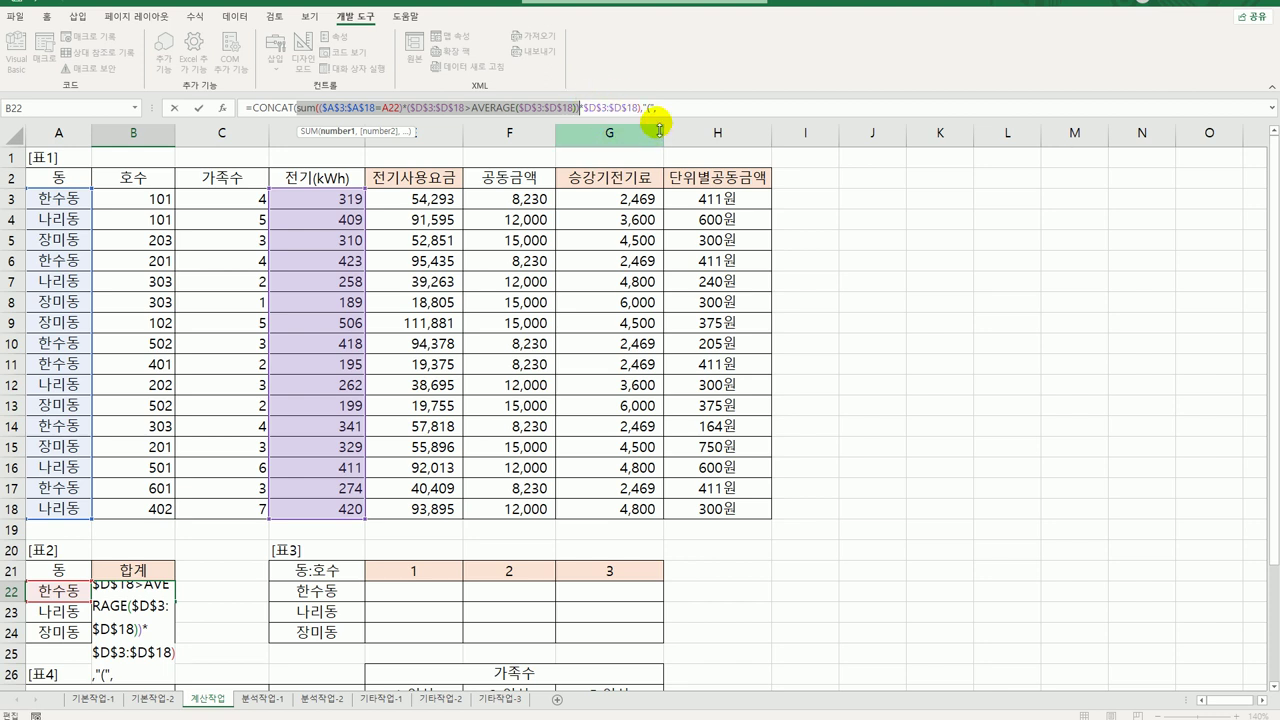
left_click(718, 108)
key("ctrl+v")
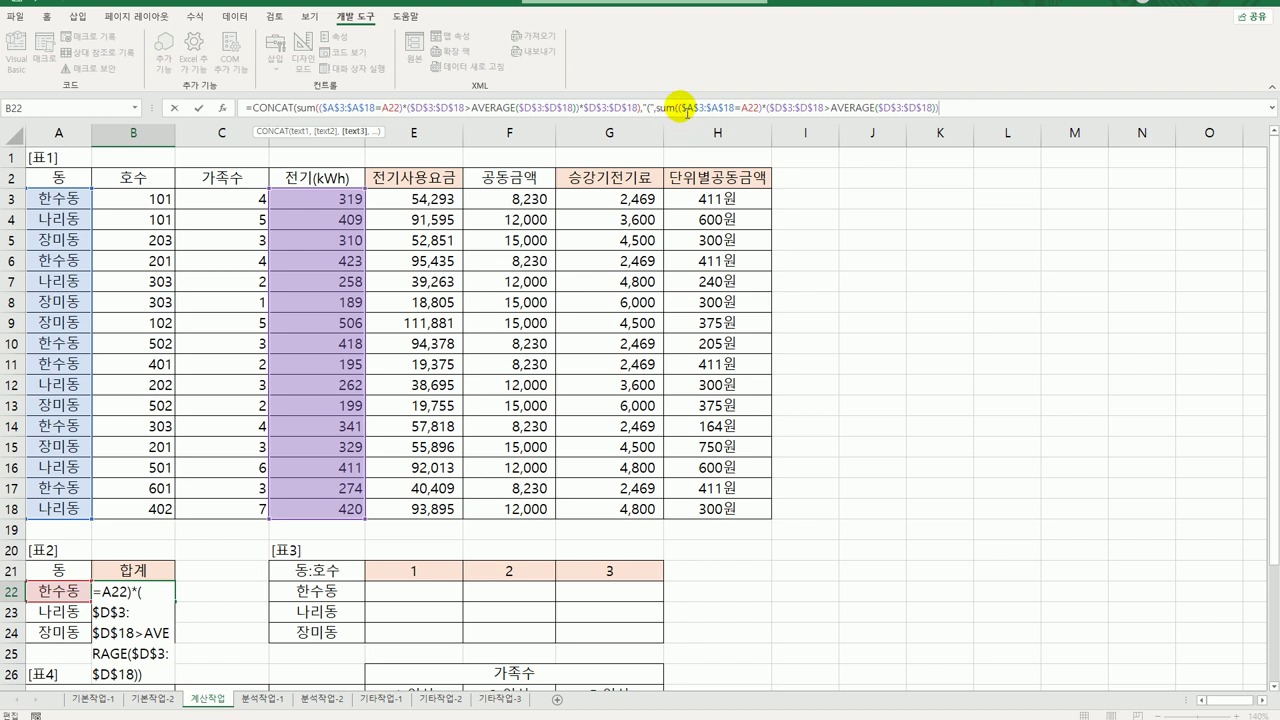
left_click(763, 108)
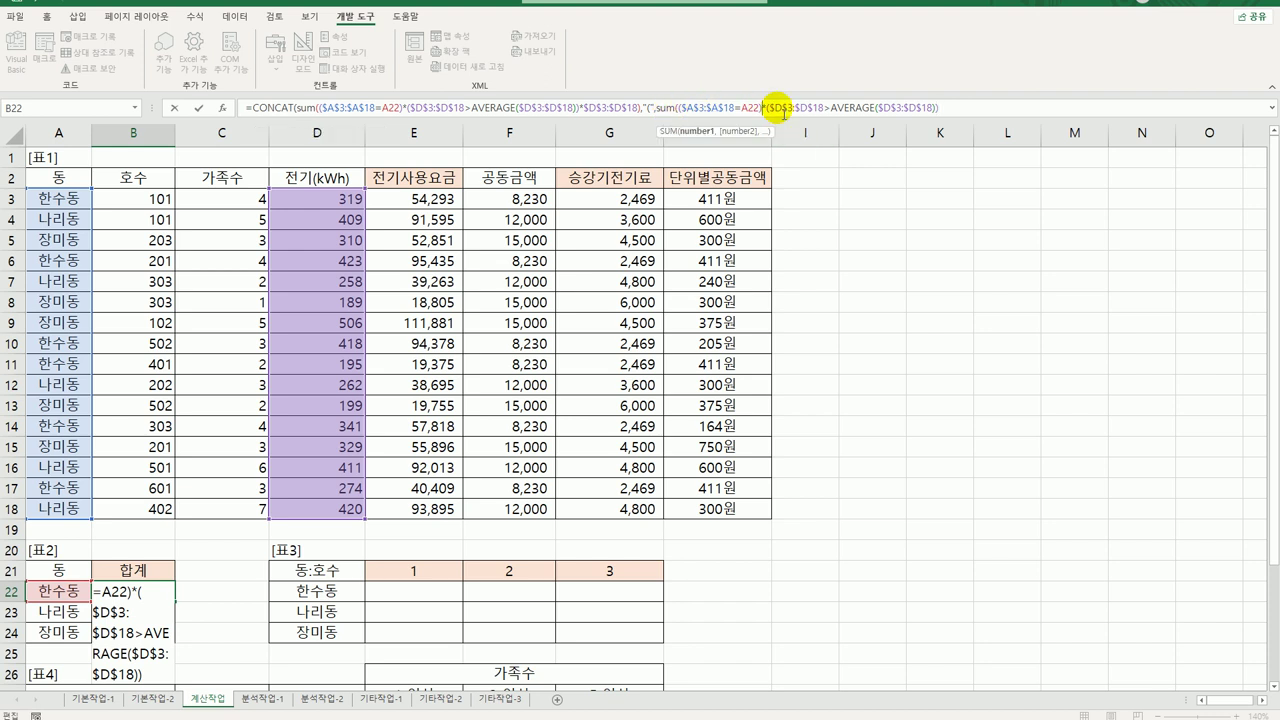
type("*")
left_click(941, 107)
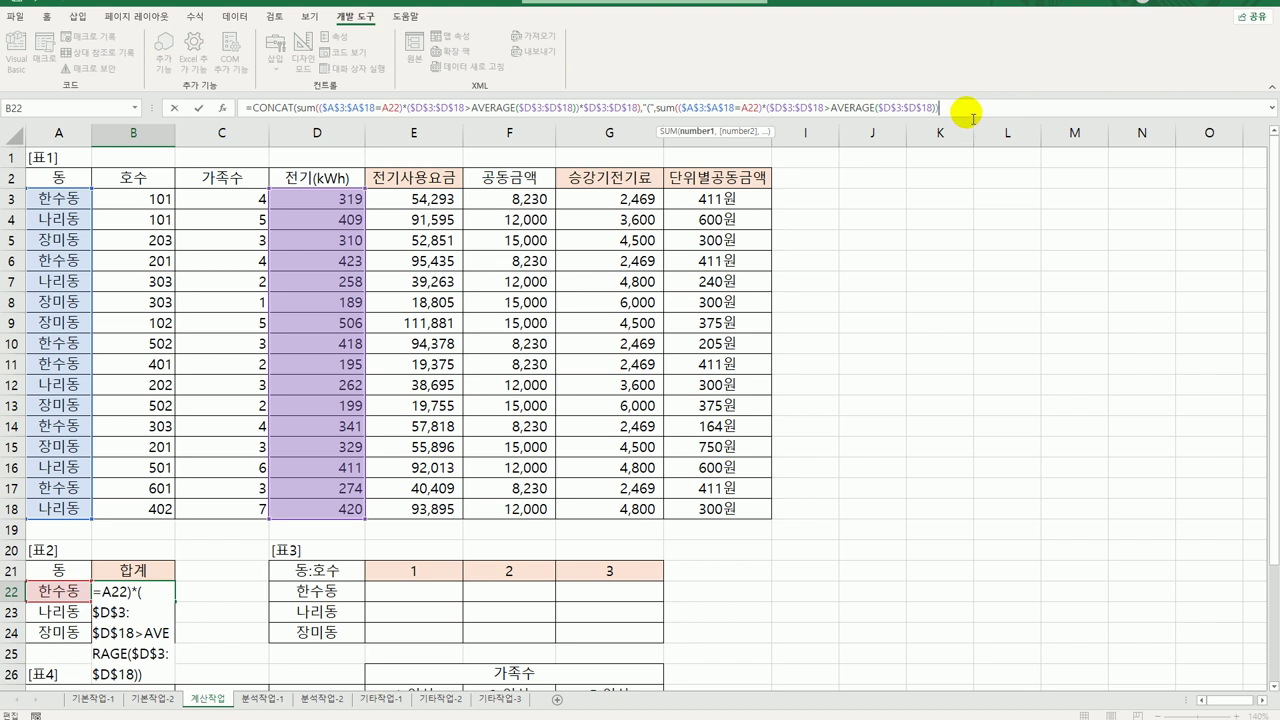
Step: Complete B22's CONCAT array formula with the closing parenthesis text ")" and fill it down through B24
type(")")
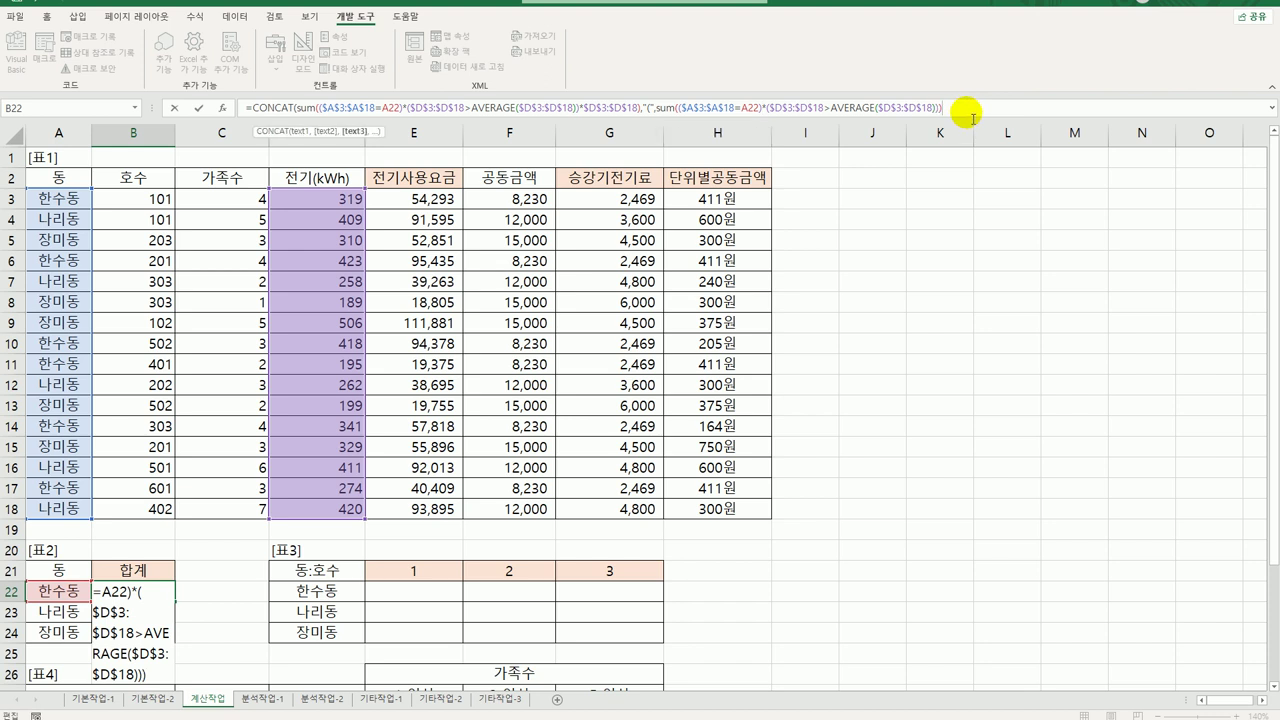
type(",")
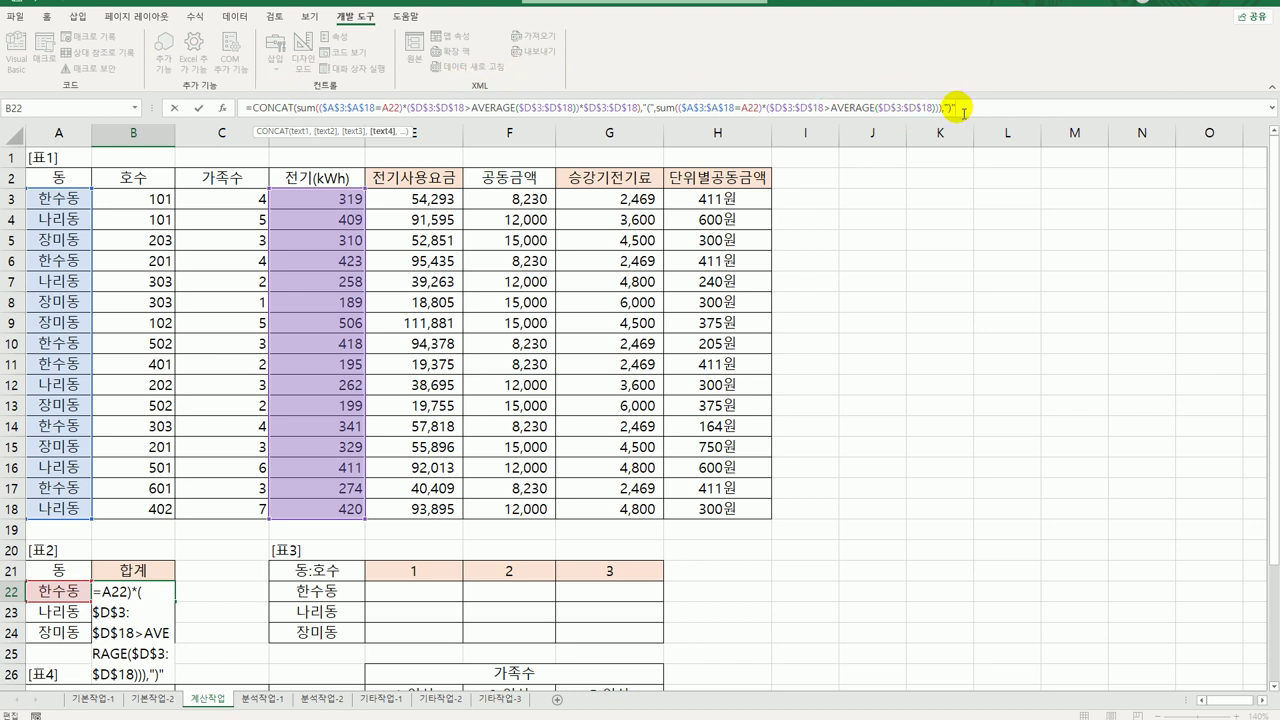
type("\"")
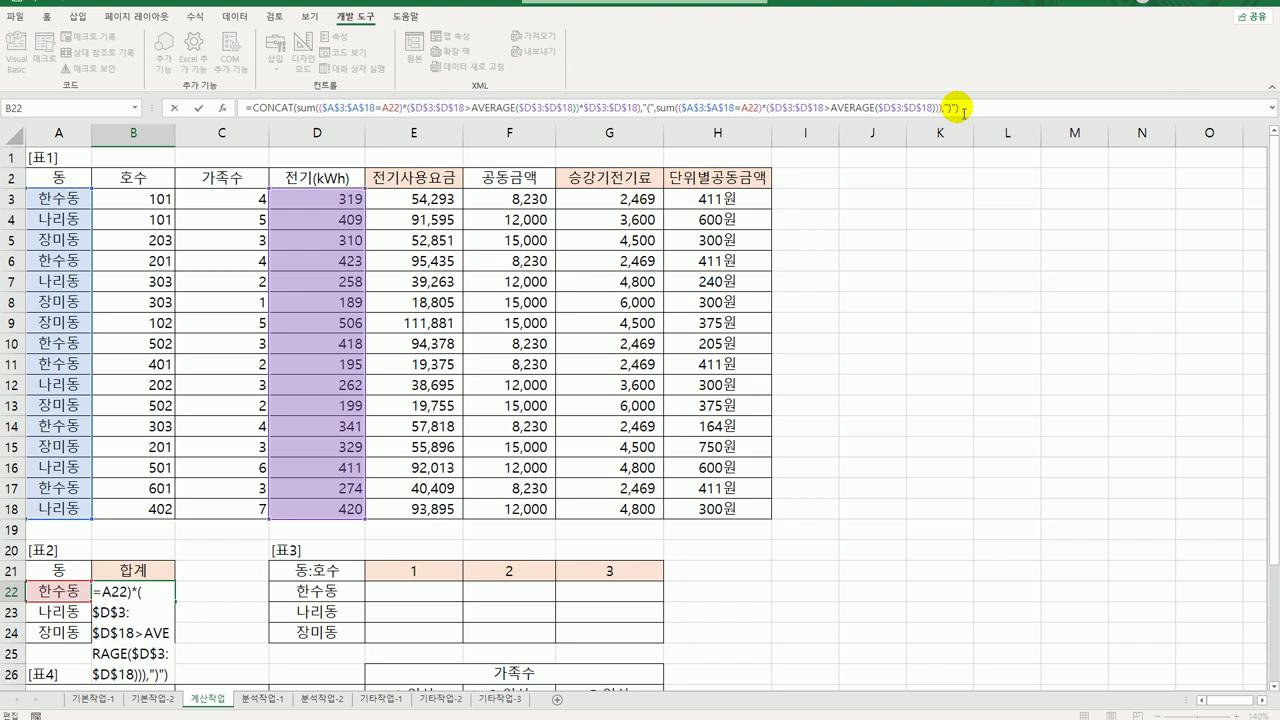
key("ctrl+shift+Return")
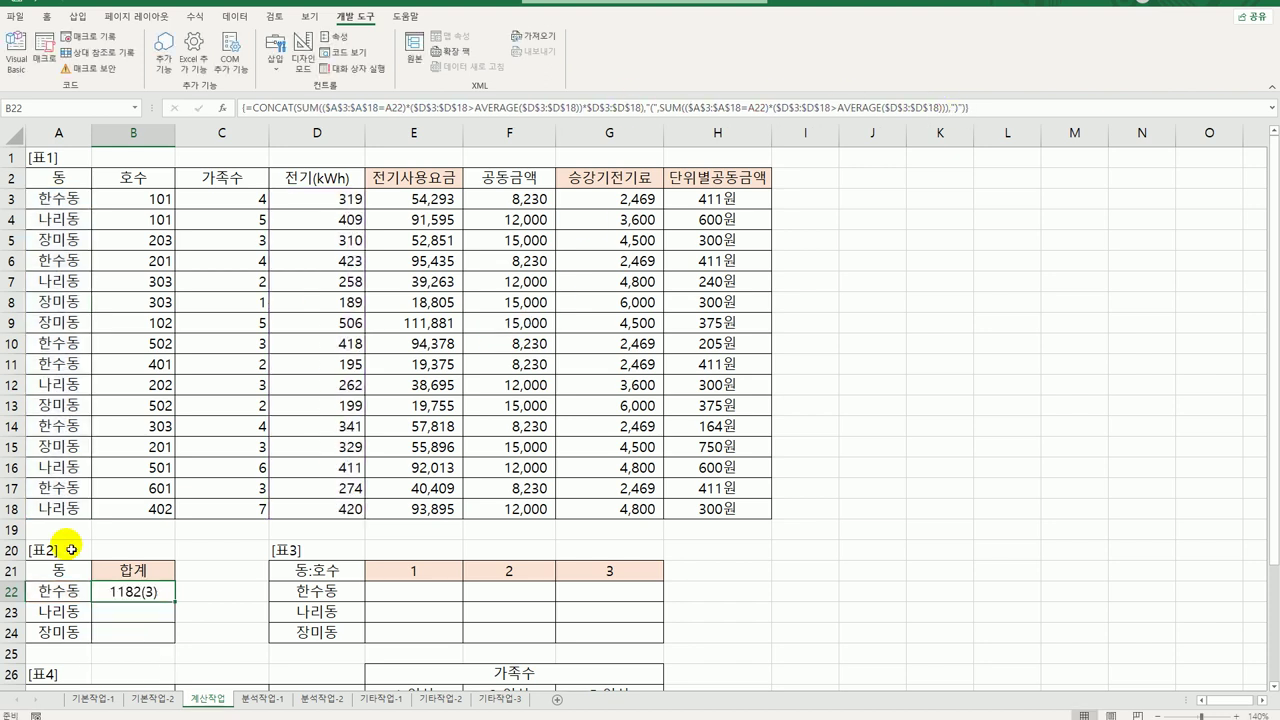
left_click_drag(183, 604, 180, 641)
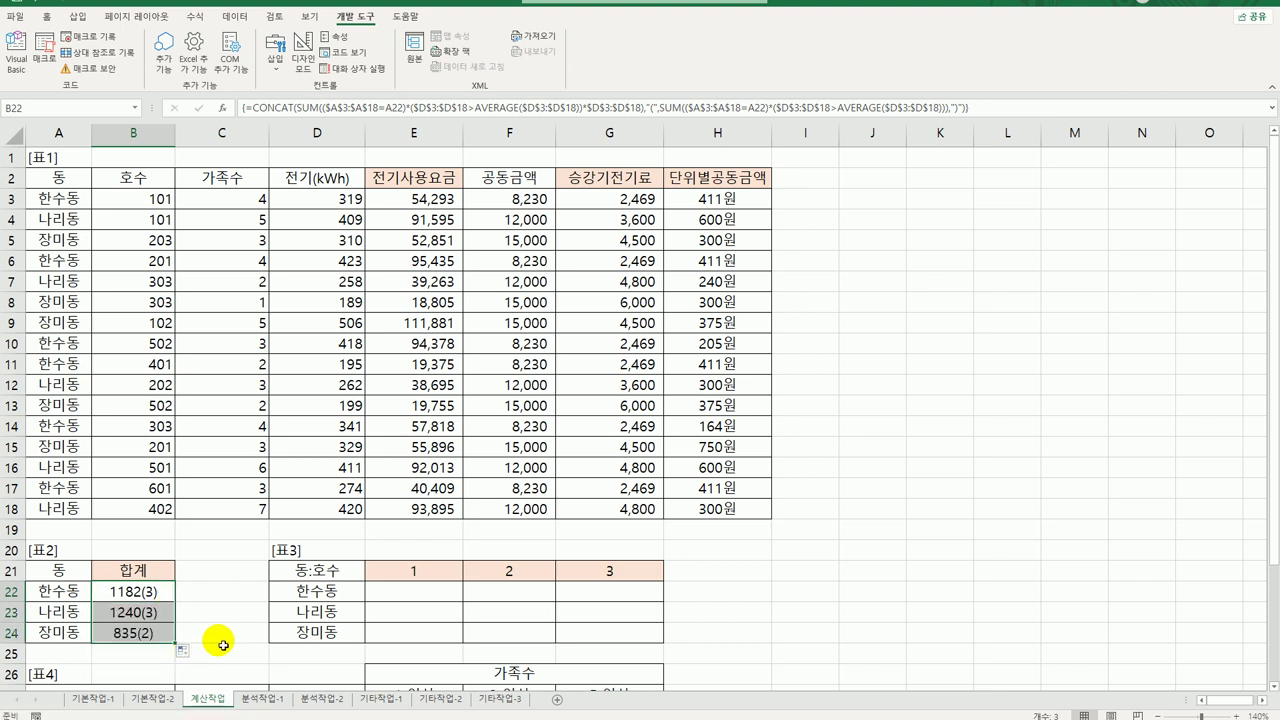
Step: Change the last CONCAT text in B22 to "세대)" and re-enter it as an array formula
left_click(166, 600)
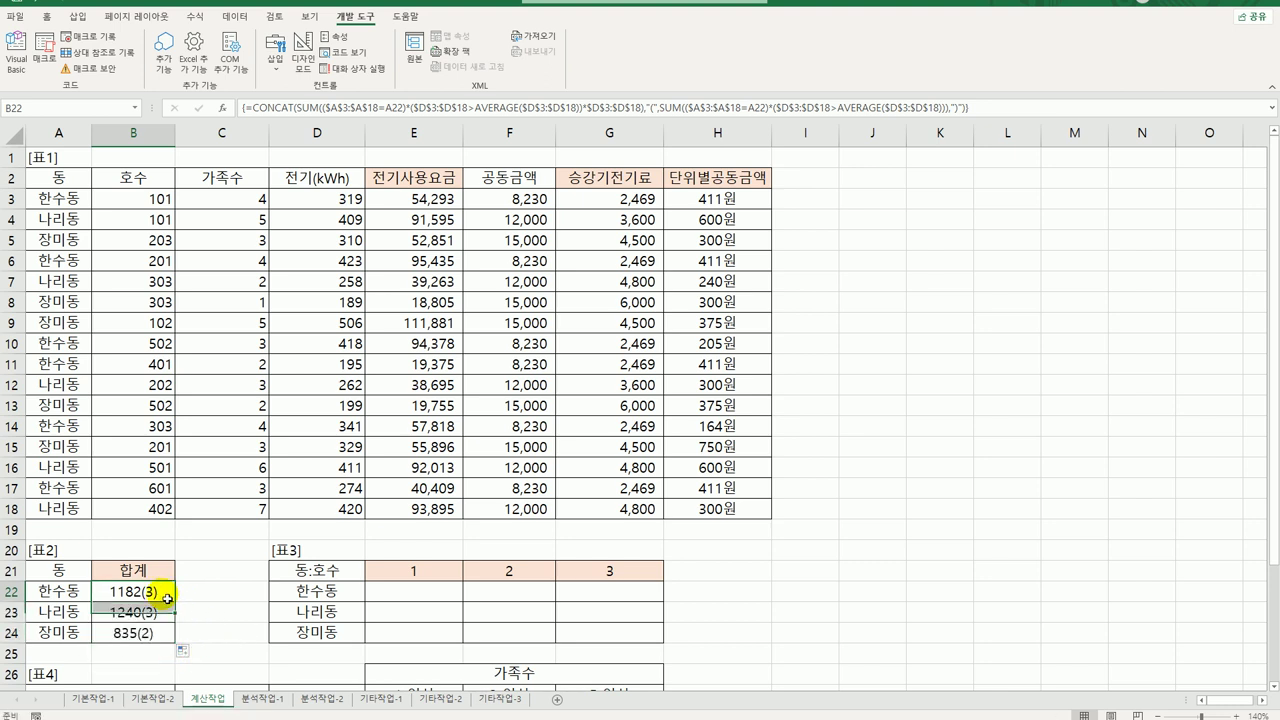
left_click(958, 108)
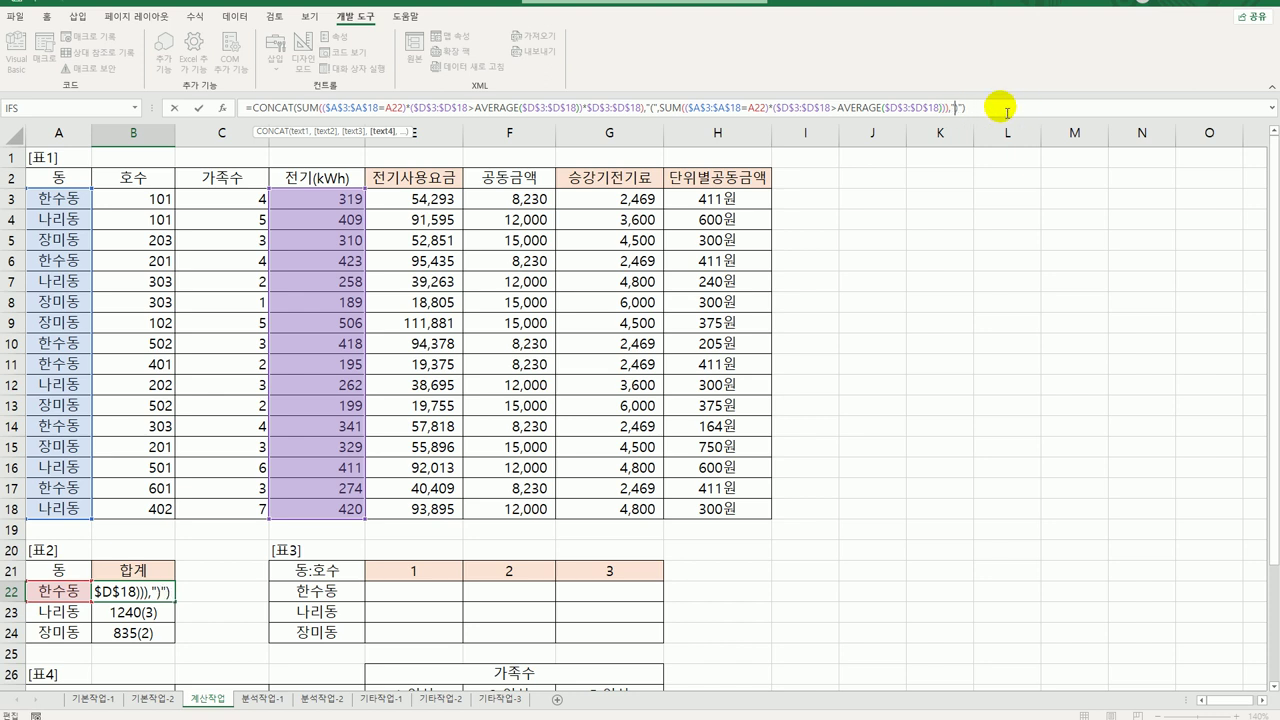
type("ㅅㅔㄷ")
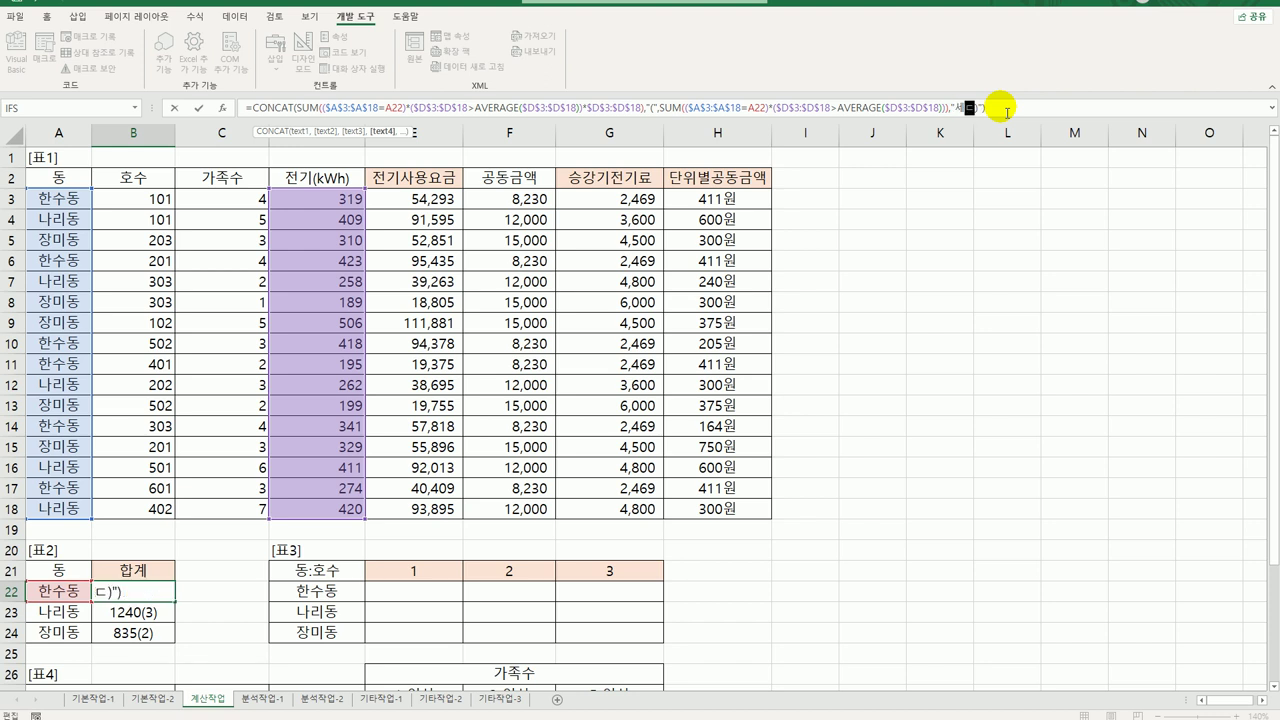
type("ㅐ")
key("ctrl+shift+Return")
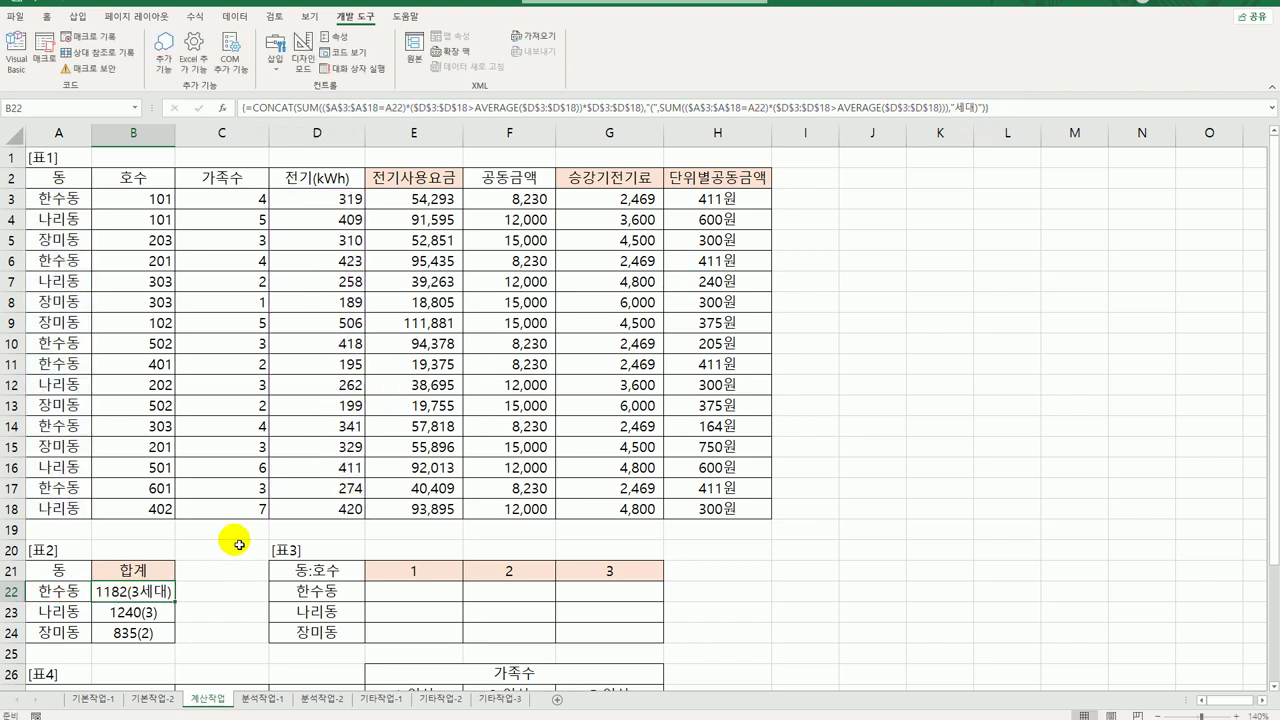
Step: Check the statistics of the 전기(kWh) range D3:D18, and fill the B22 formula down through B24
left_click(330, 198)
left_click_drag(334, 245, 330, 508)
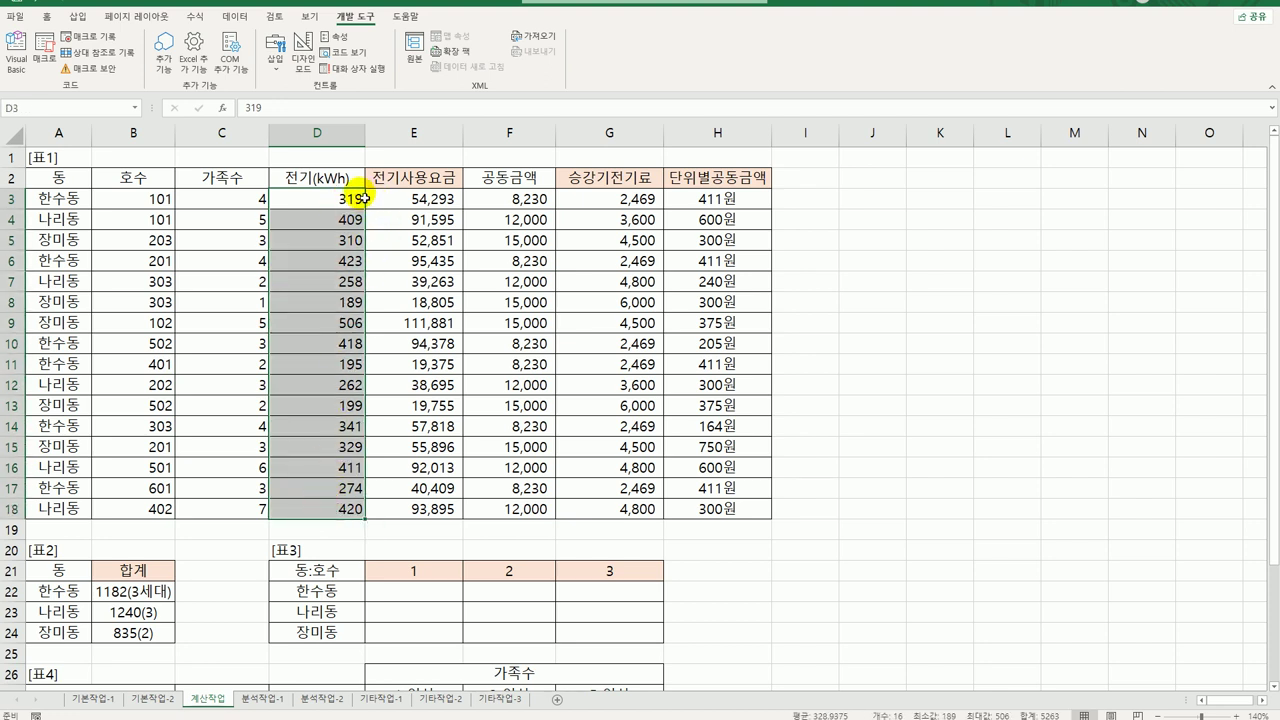
left_click(172, 596)
left_click_drag(176, 601, 176, 638)
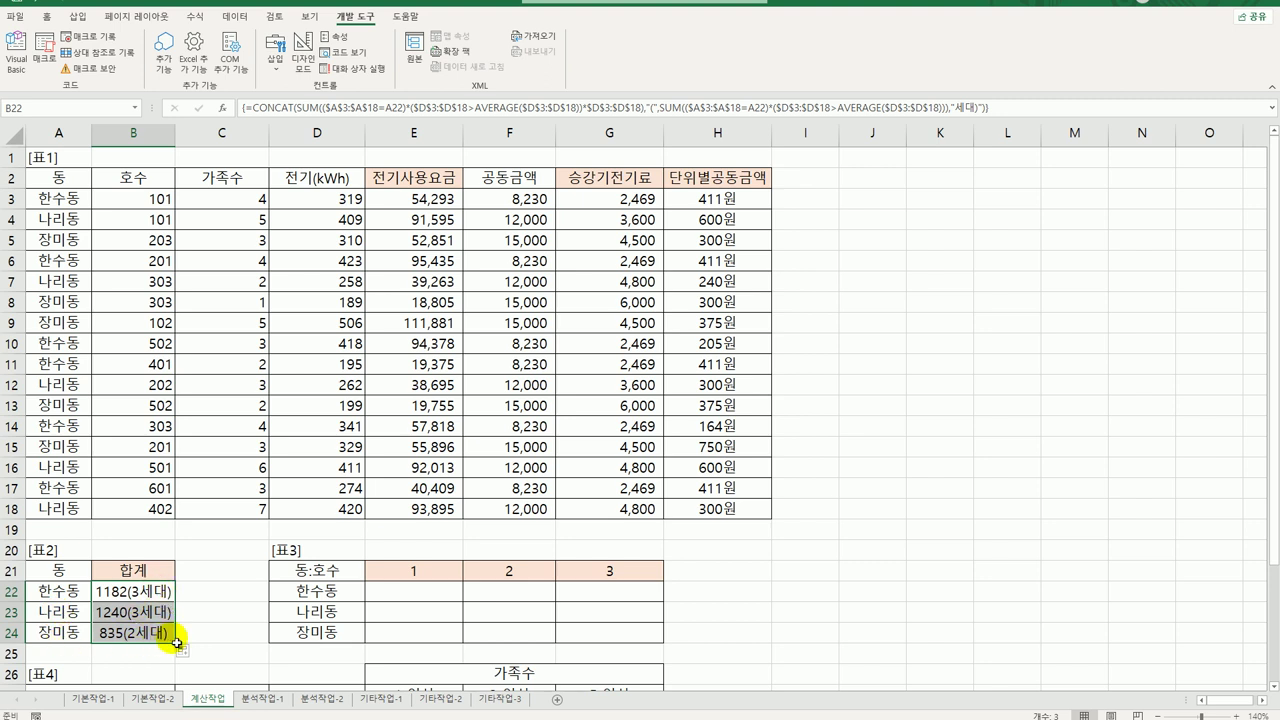
left_click(164, 594)
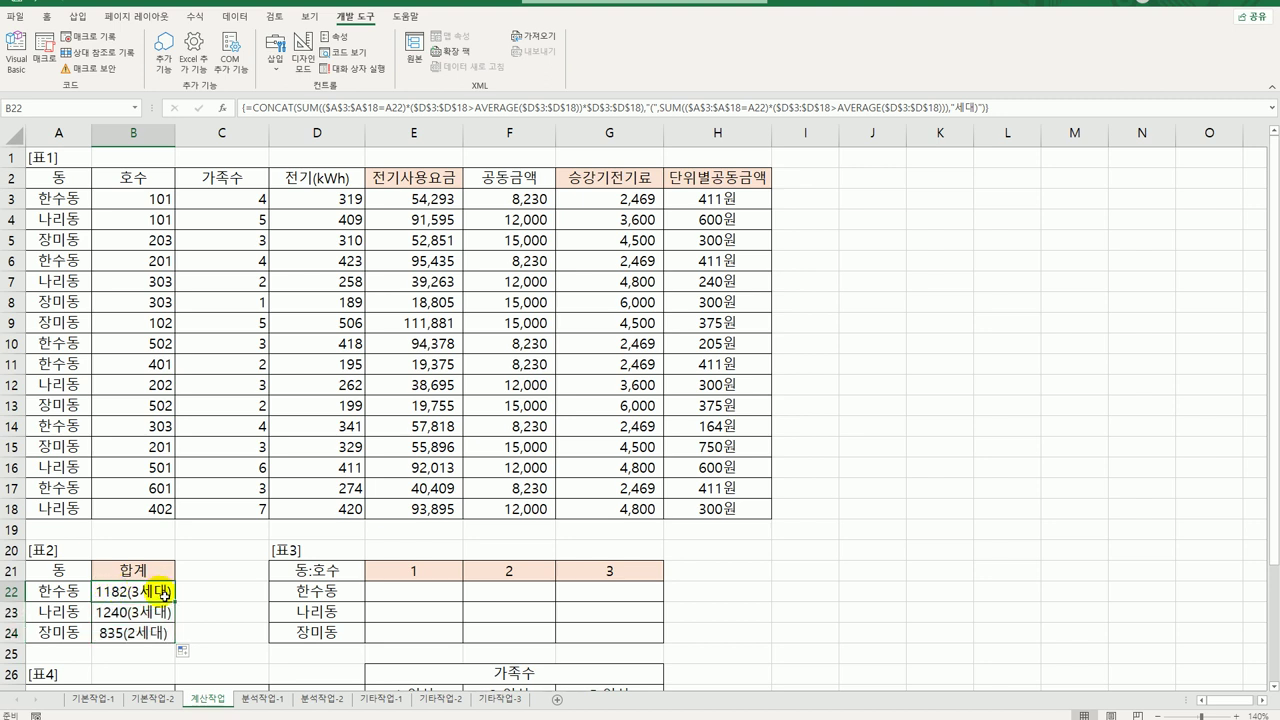
Step: Review 표3's empty range E22:G24 with its 동 and 호수 headings, and start a MAX formula in E22
left_click(394, 597)
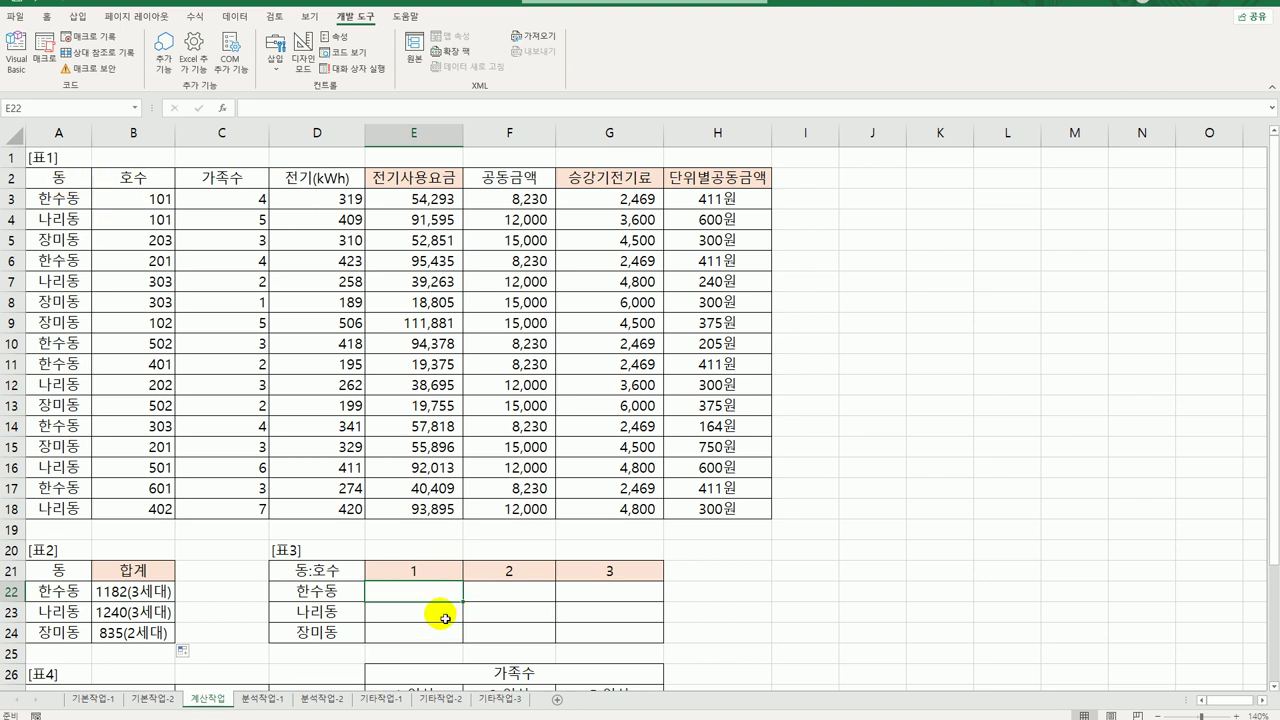
left_click_drag(426, 595, 610, 630)
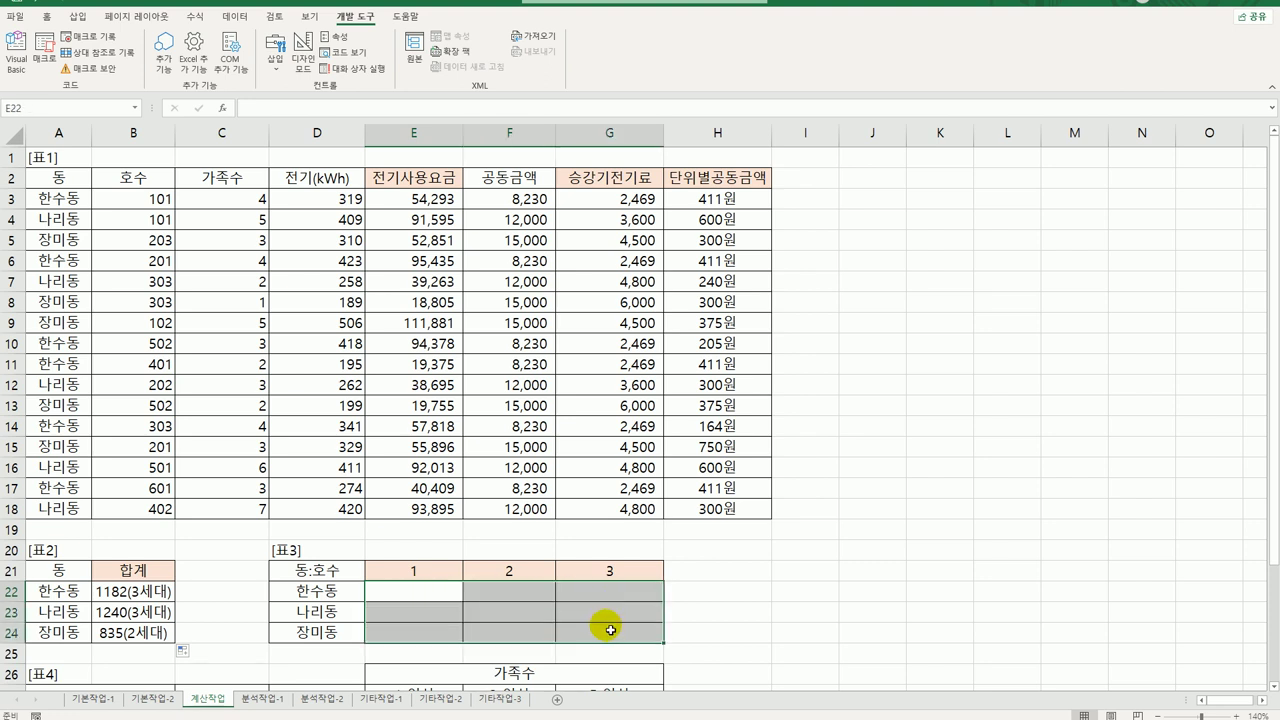
left_click(419, 596)
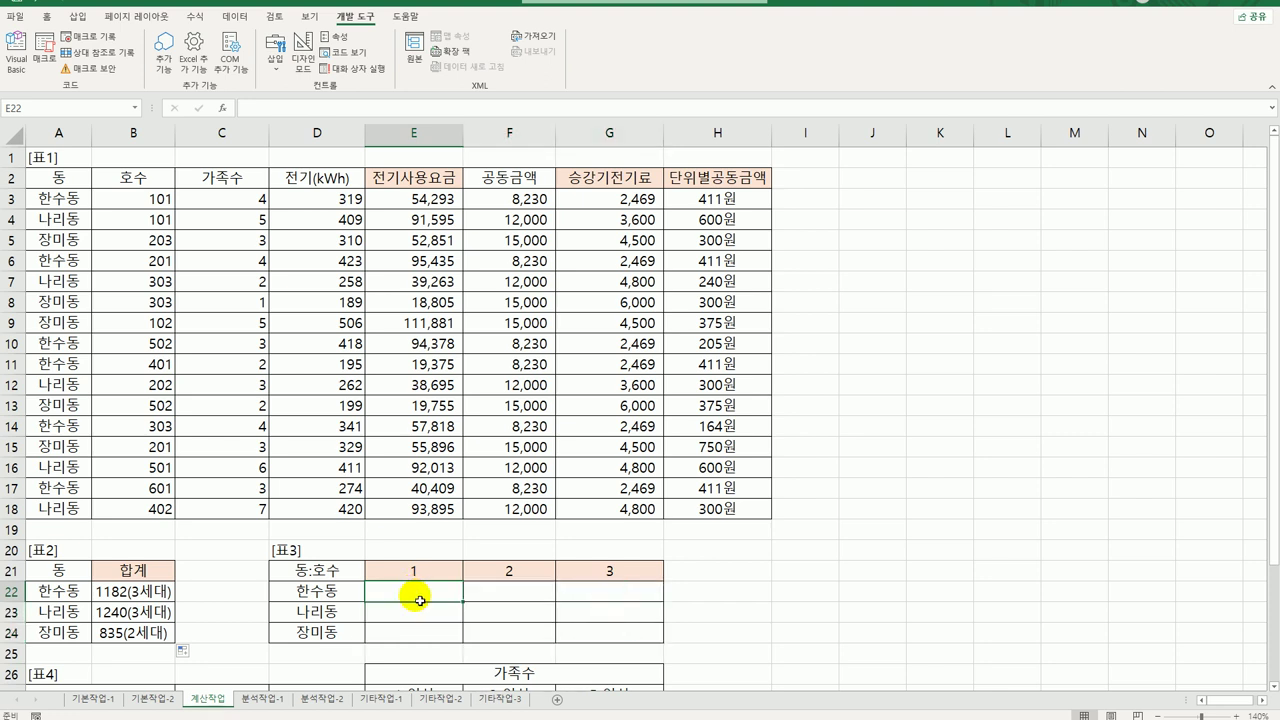
left_click_drag(316, 592, 318, 640)
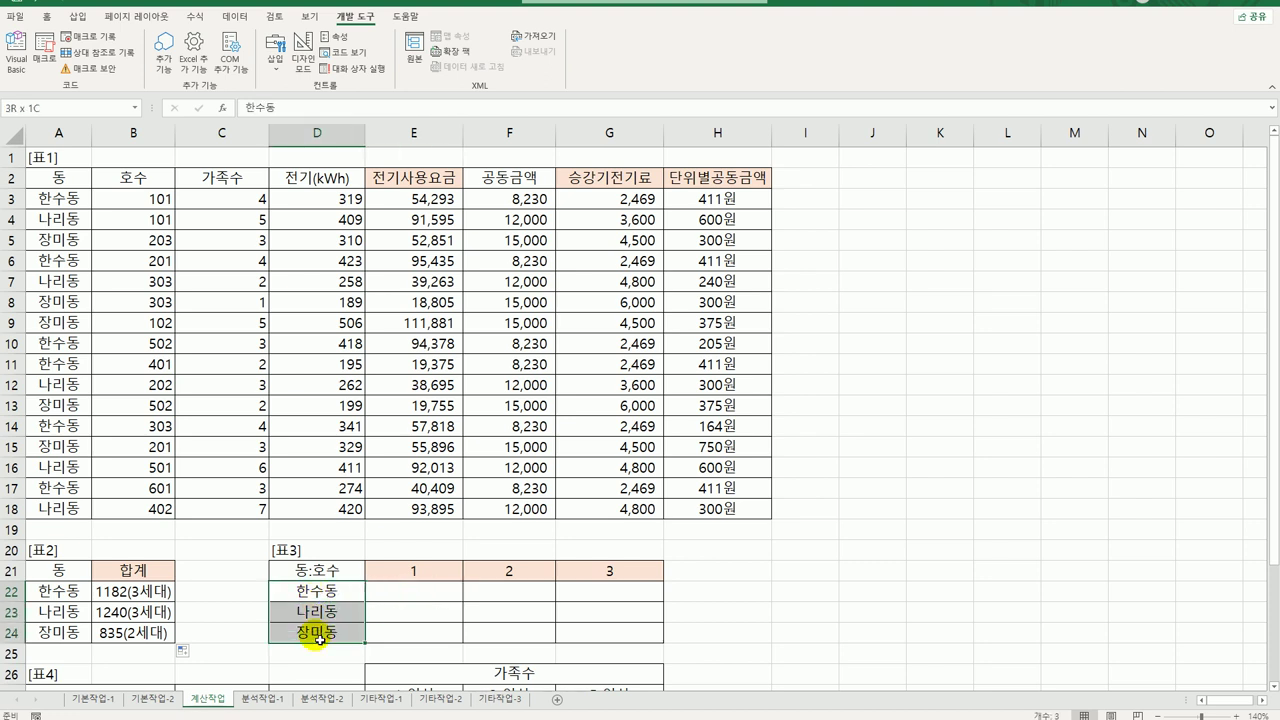
left_click_drag(410, 570, 605, 576)
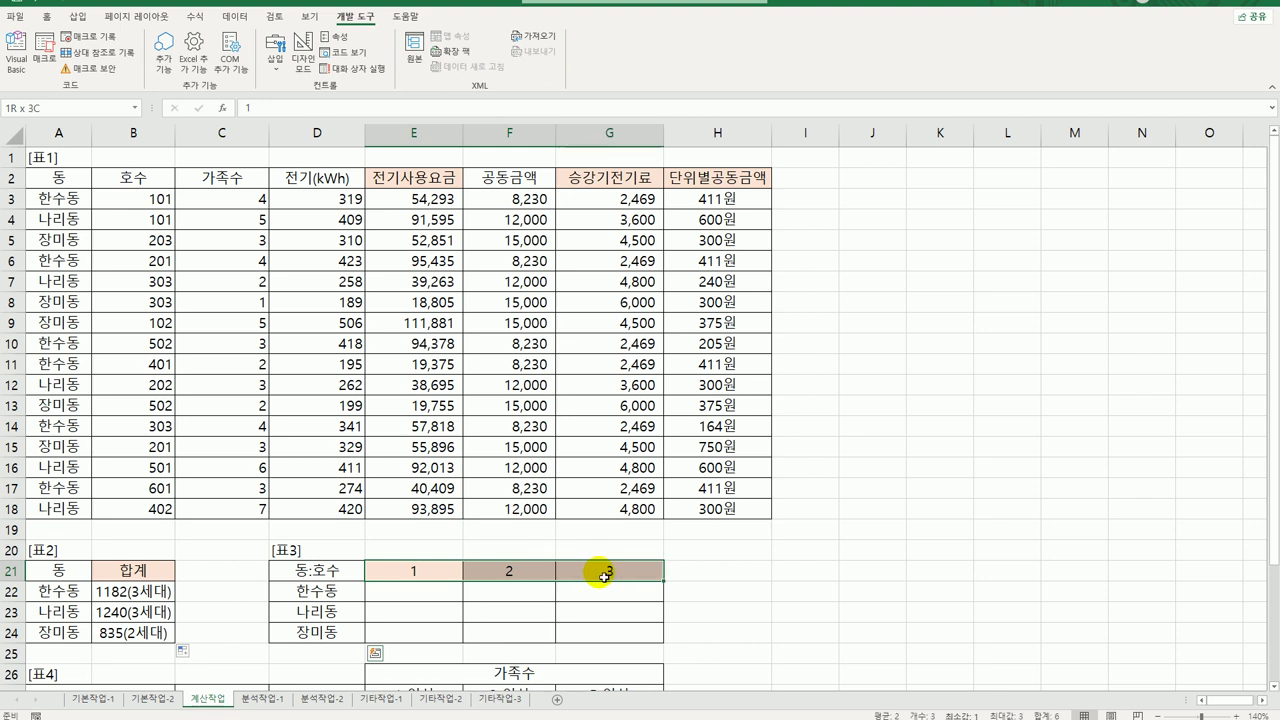
left_click(414, 594)
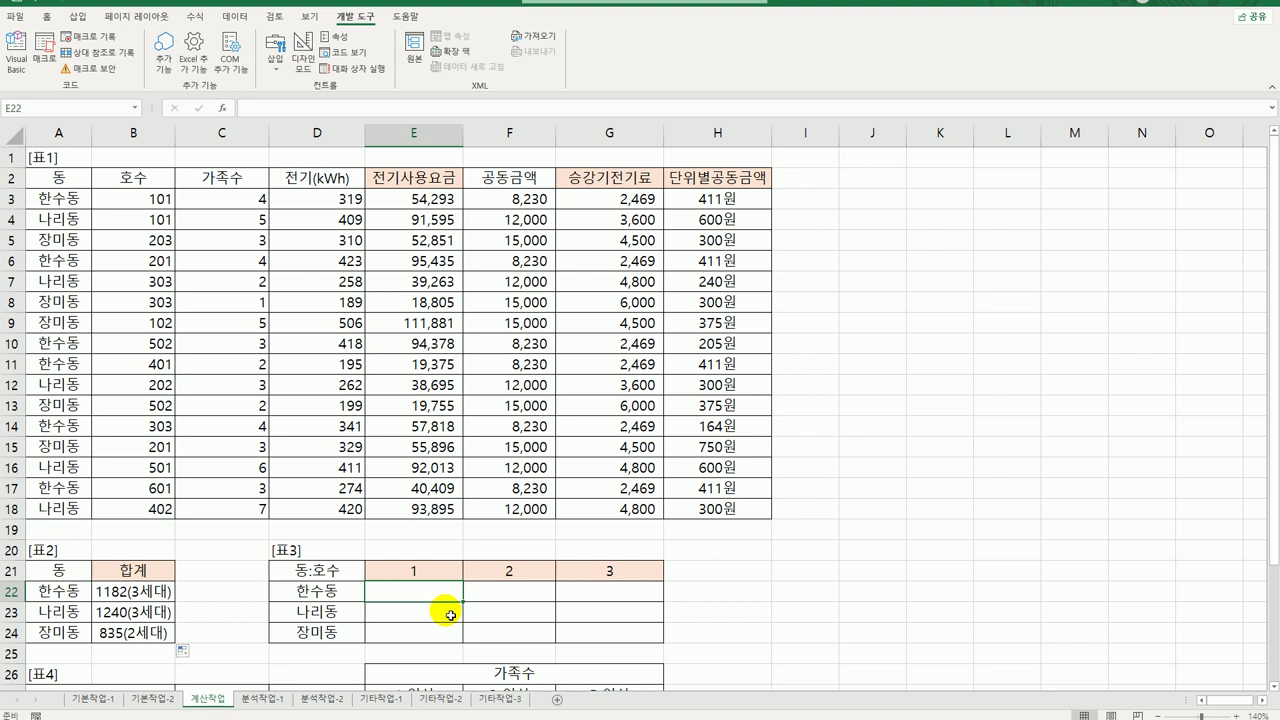
type("=")
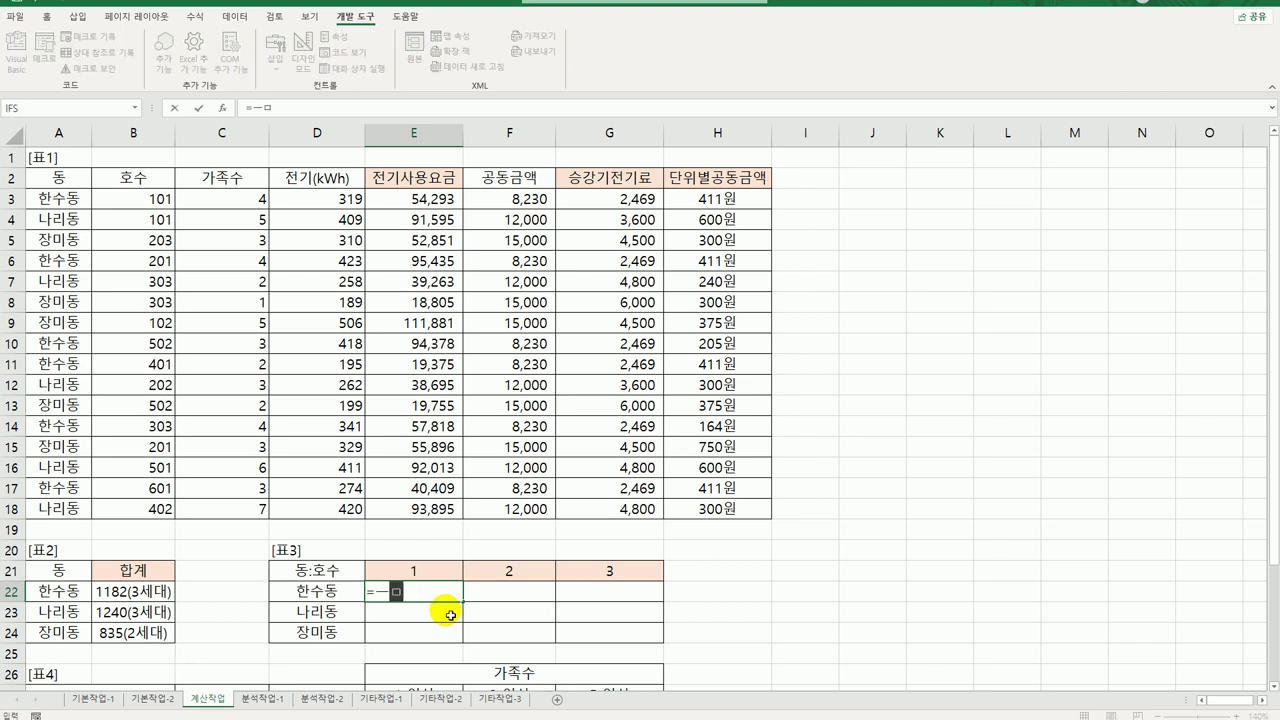
type("max")
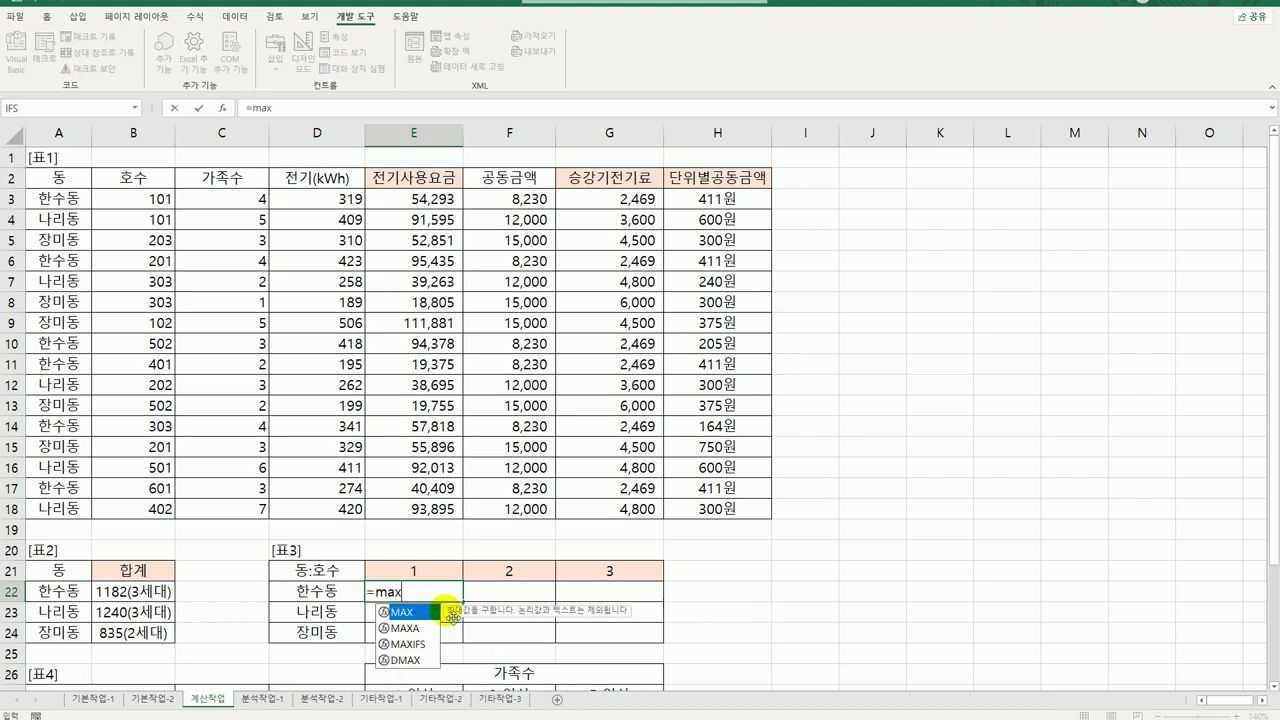
key("Tab")
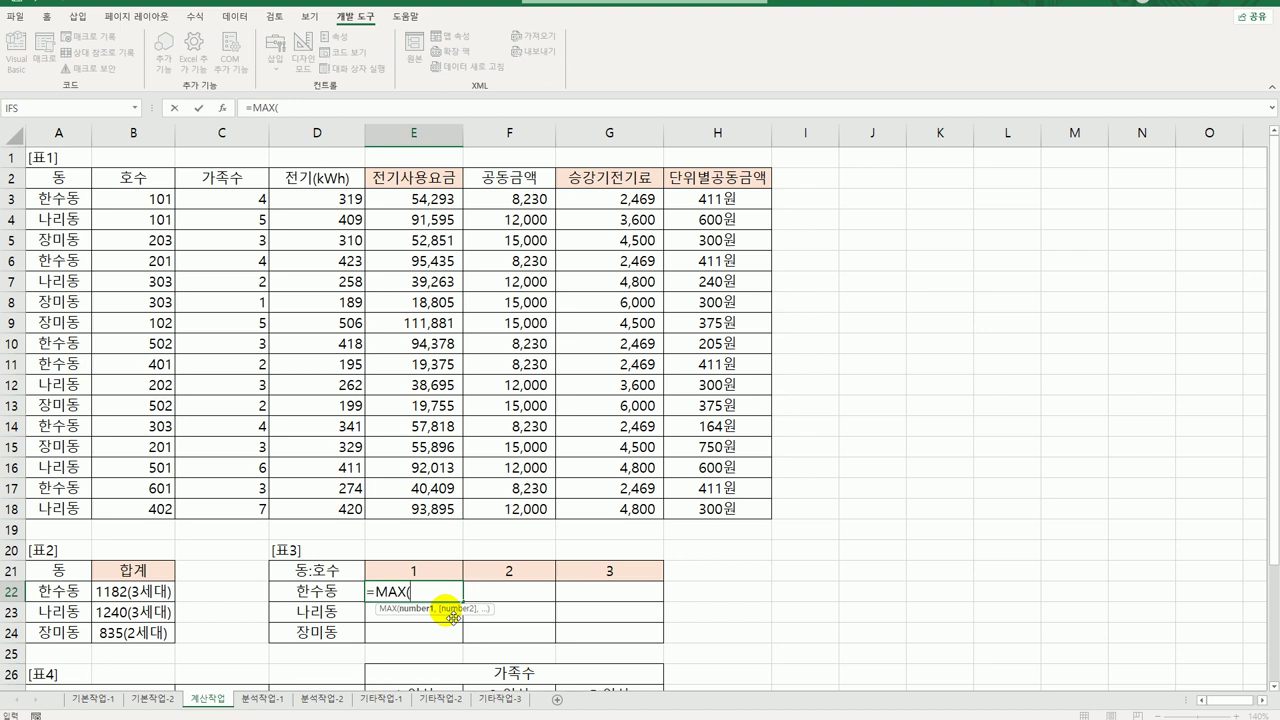
Step: Enter ($A$3:$A$18=$D22) as the first condition inside MAX, locking only the column of D22
type("(")
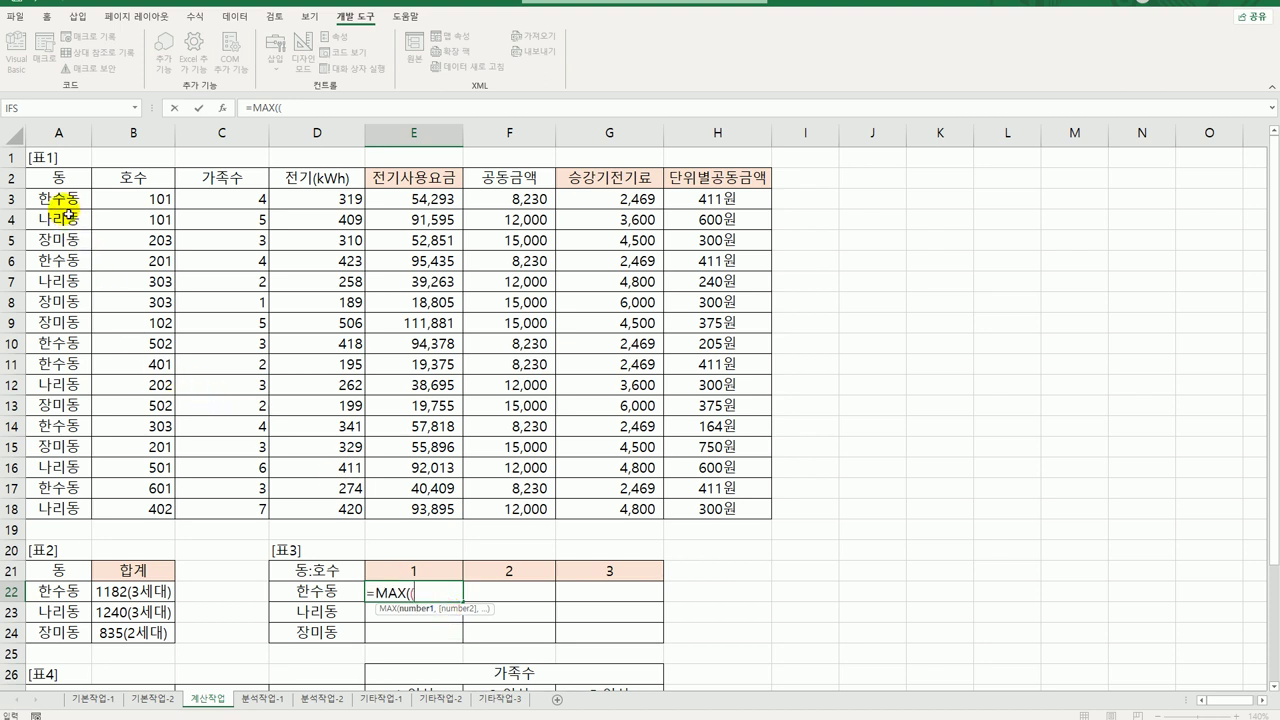
left_click_drag(62, 205, 63, 514)
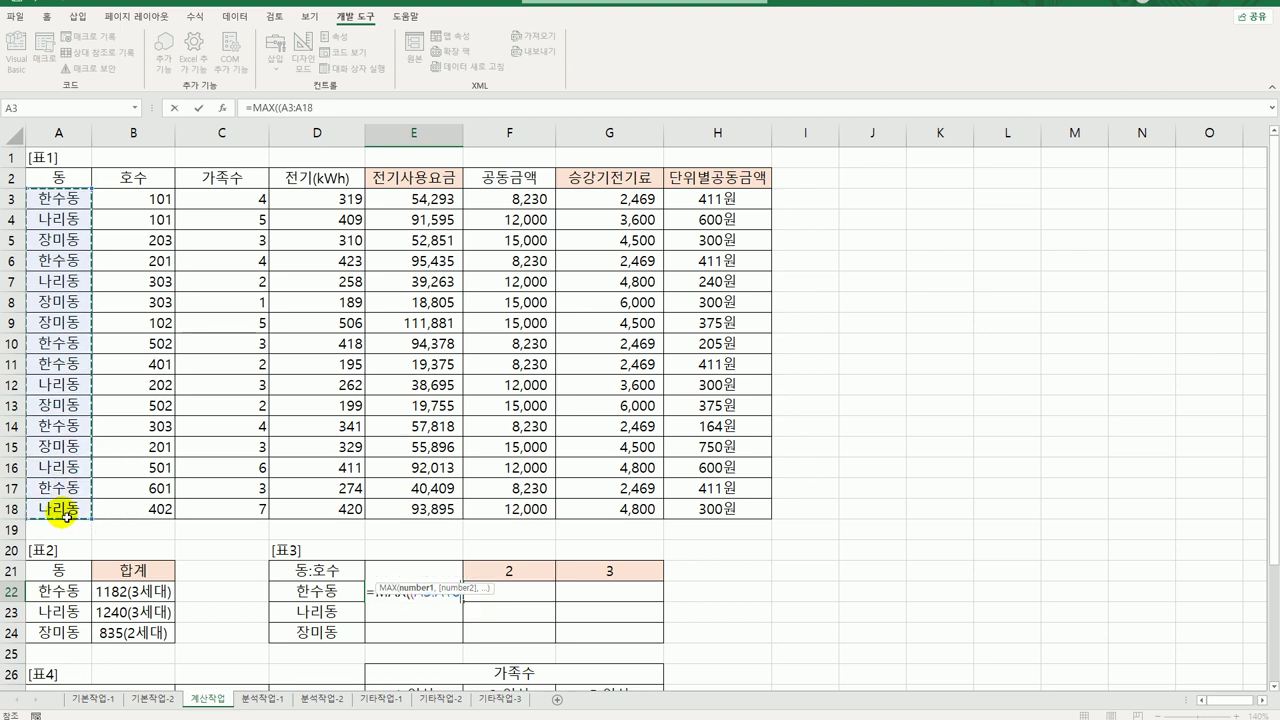
key("F4")
type("=")
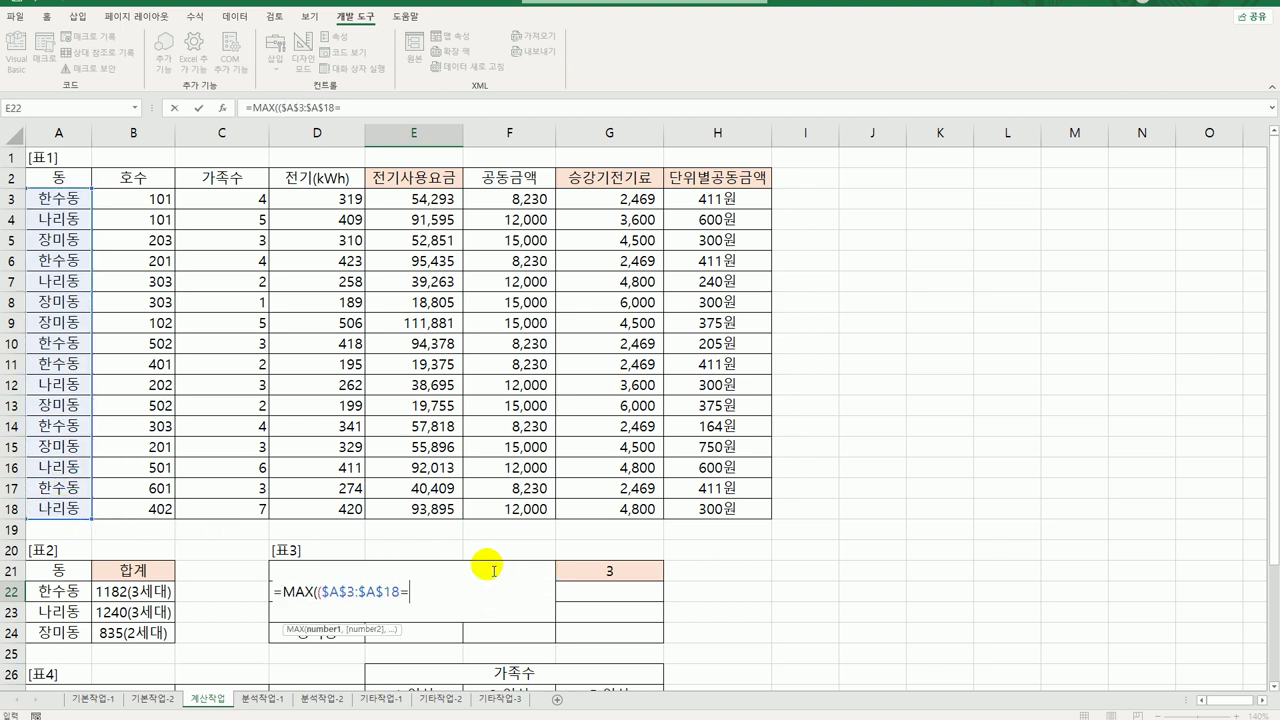
key("Left")
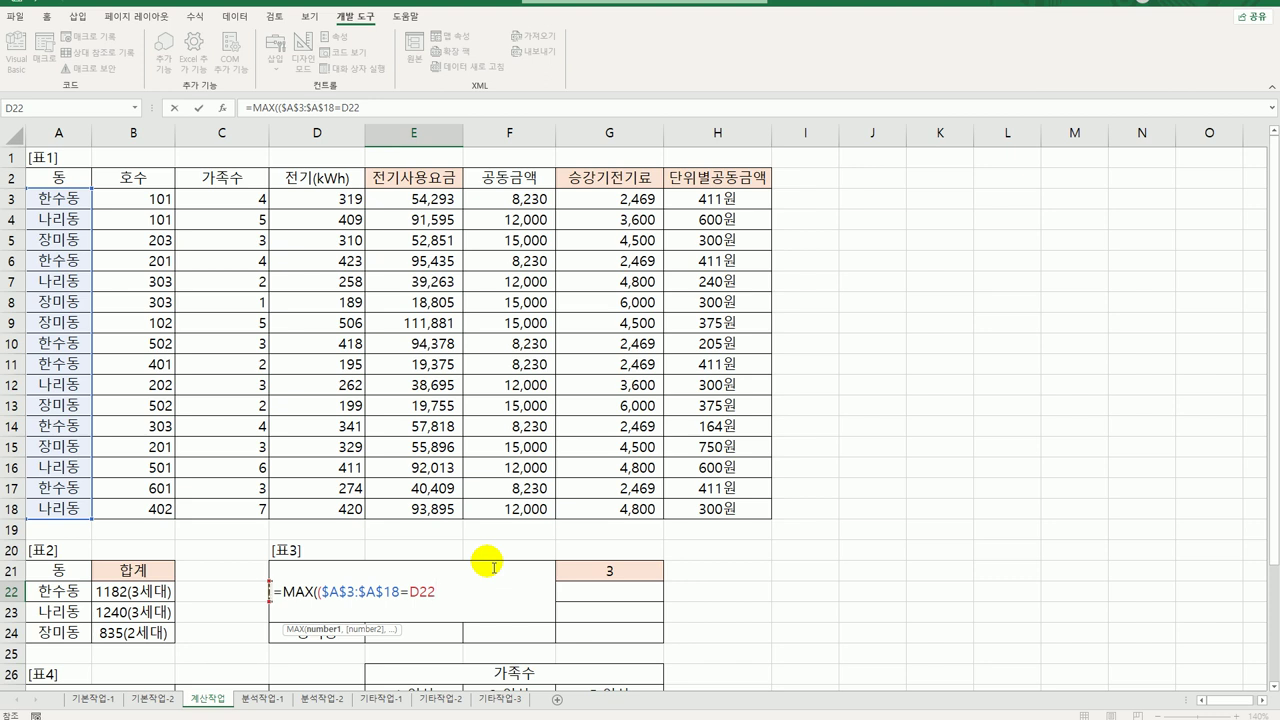
key("F4")
key("F4")
key("F4")
type(")")
Step: Multiply by the start of a second condition that extracts the last digit of 호수: (VALUE(RIGHT($B$3:$B$18,1))
type("*")
type("(")
type("val")
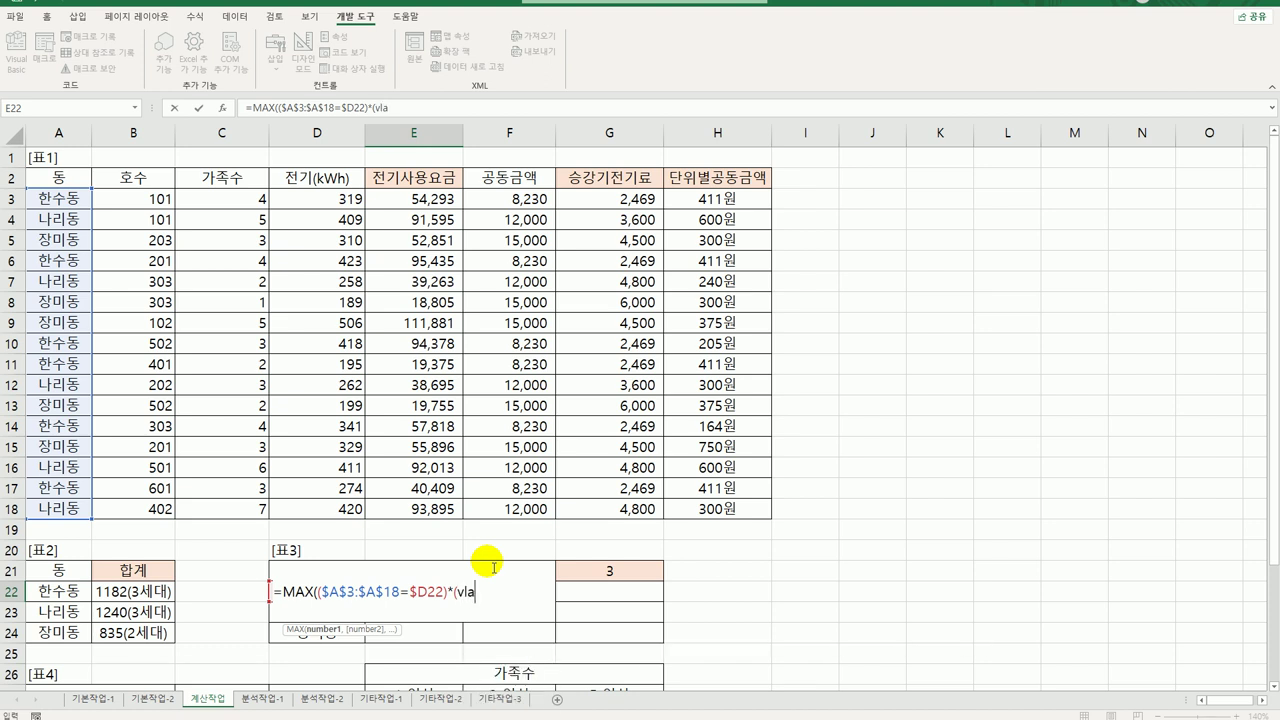
key("Tab")
type("right(")
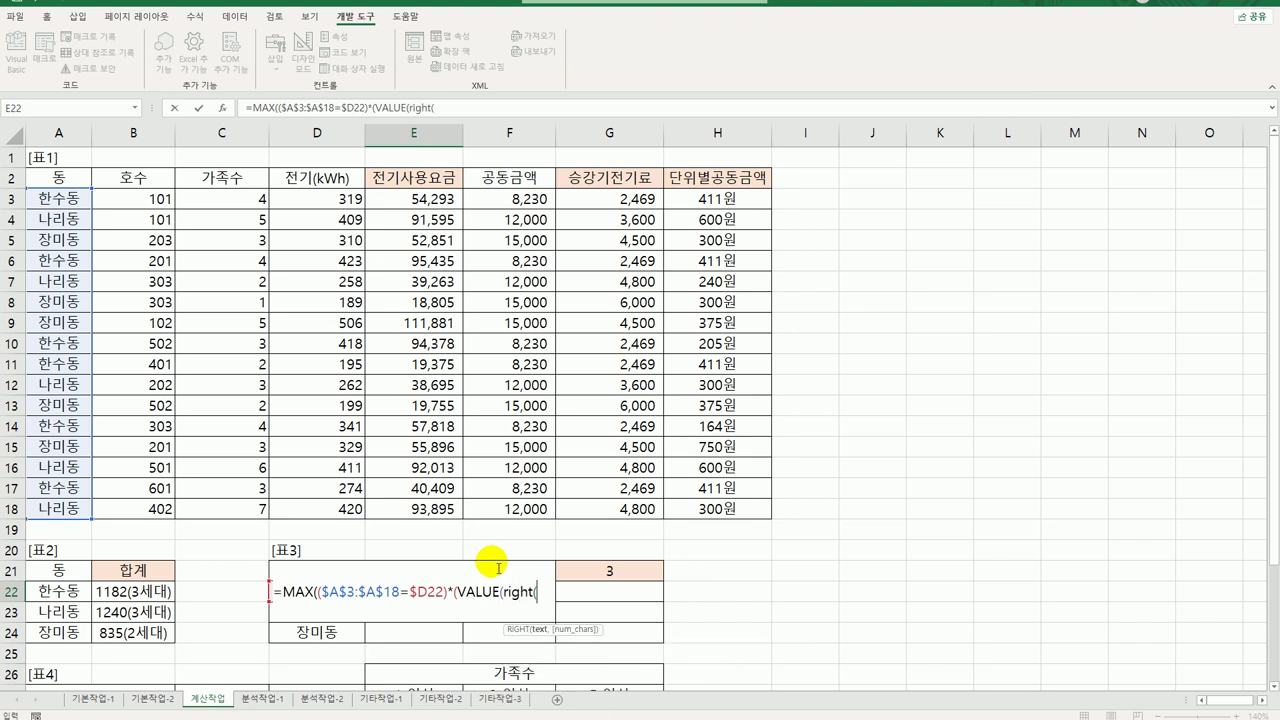
left_click_drag(147, 213, 150, 446)
left_click(147, 203)
left_click_drag(147, 203, 150, 508)
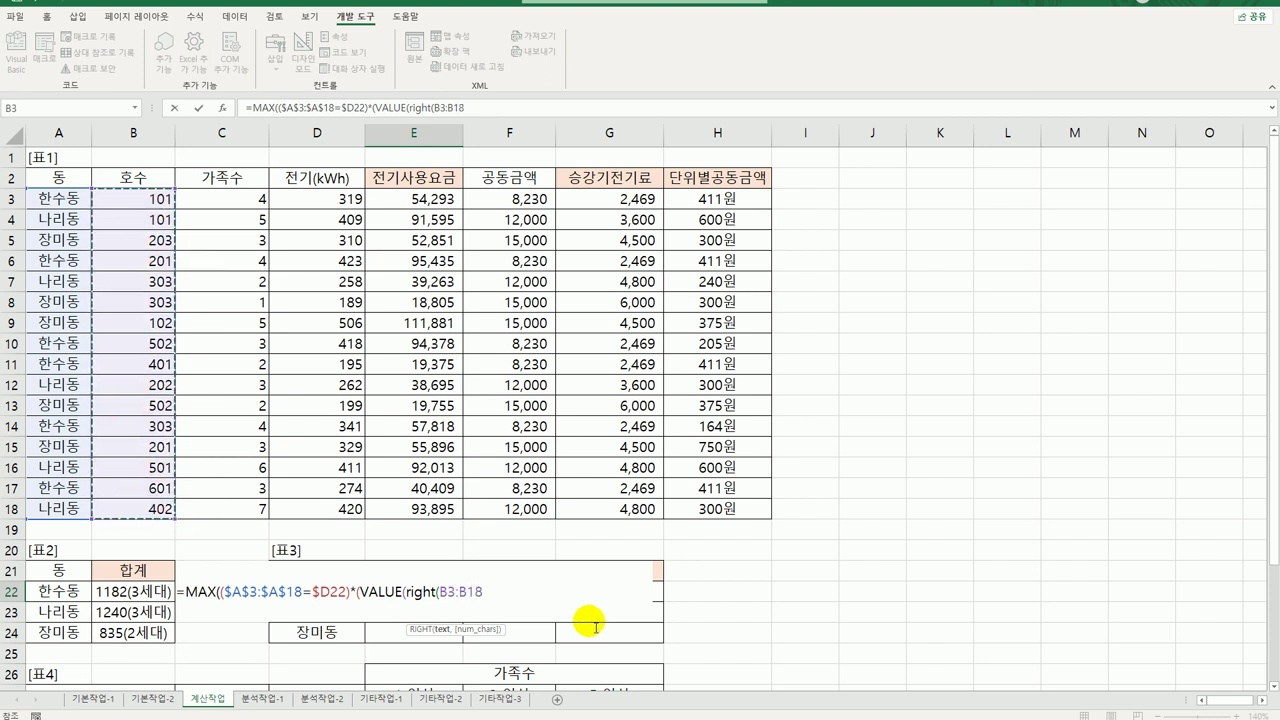
key("F4")
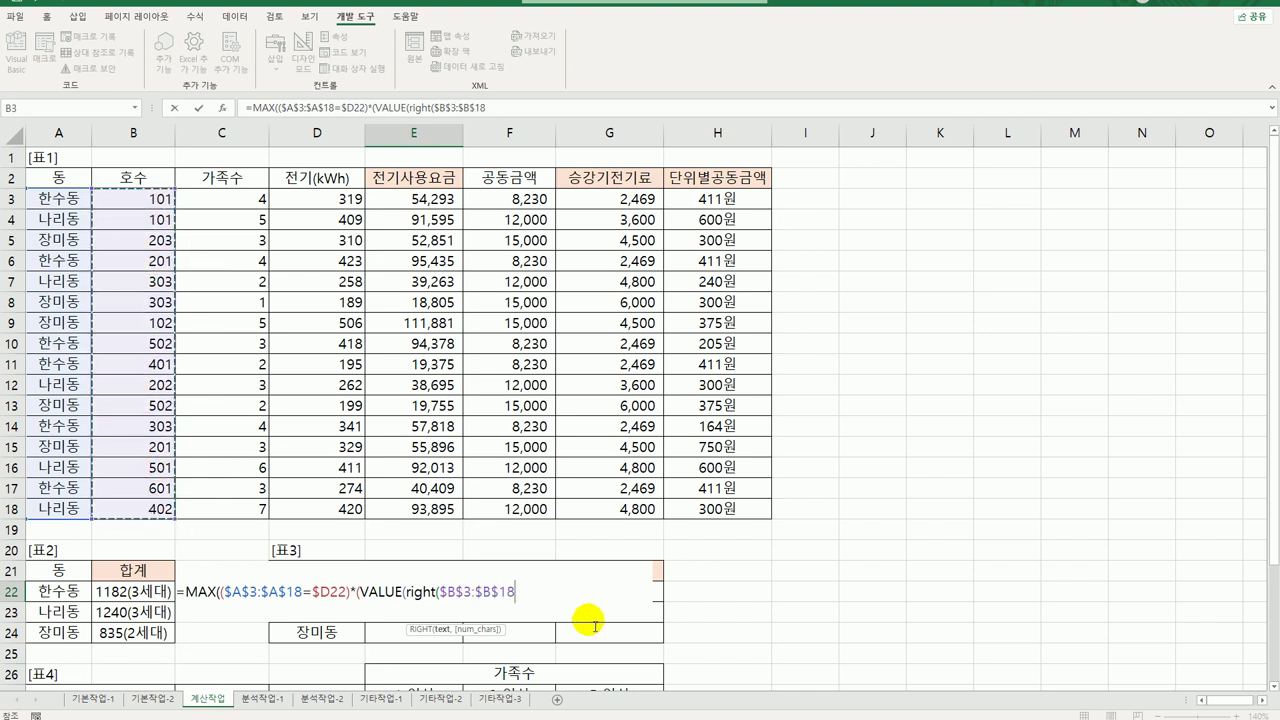
type(",1)")
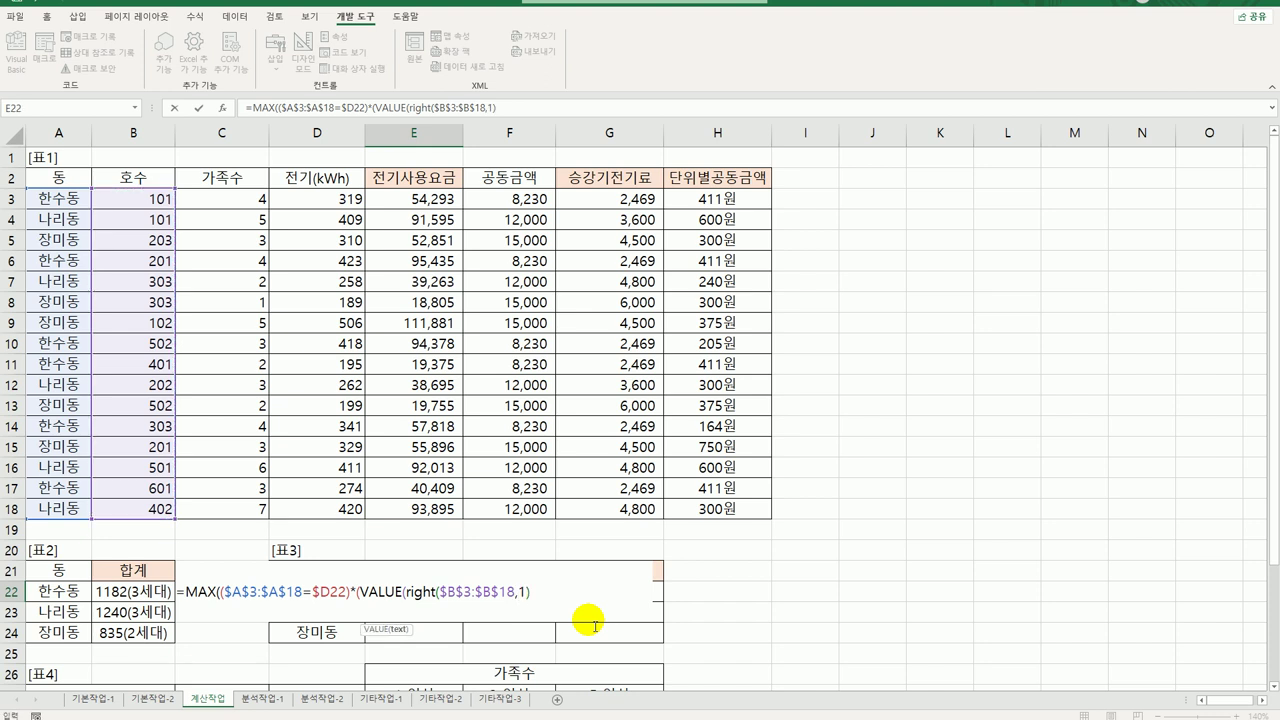
type(")")
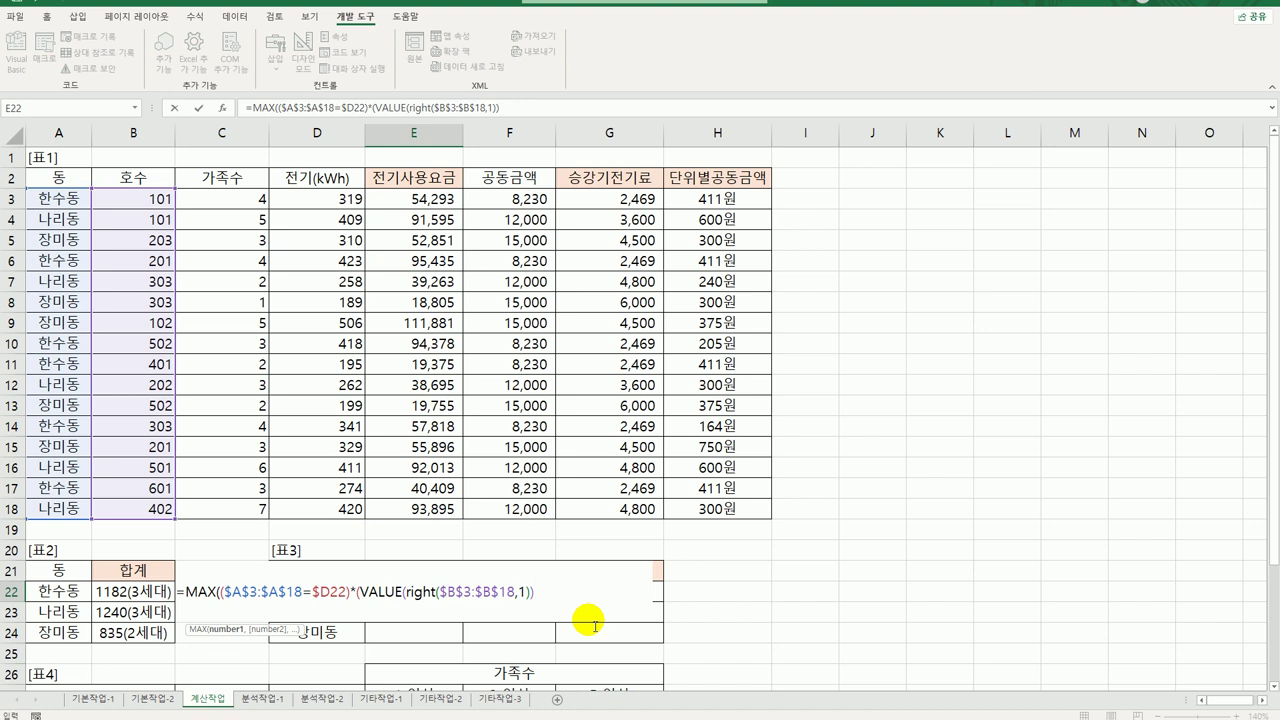
Step: Finish the second condition with =E$21) and multiply the conditions by the 전기(kWh) range $D$3:$D$18
type("=")
key("Up")
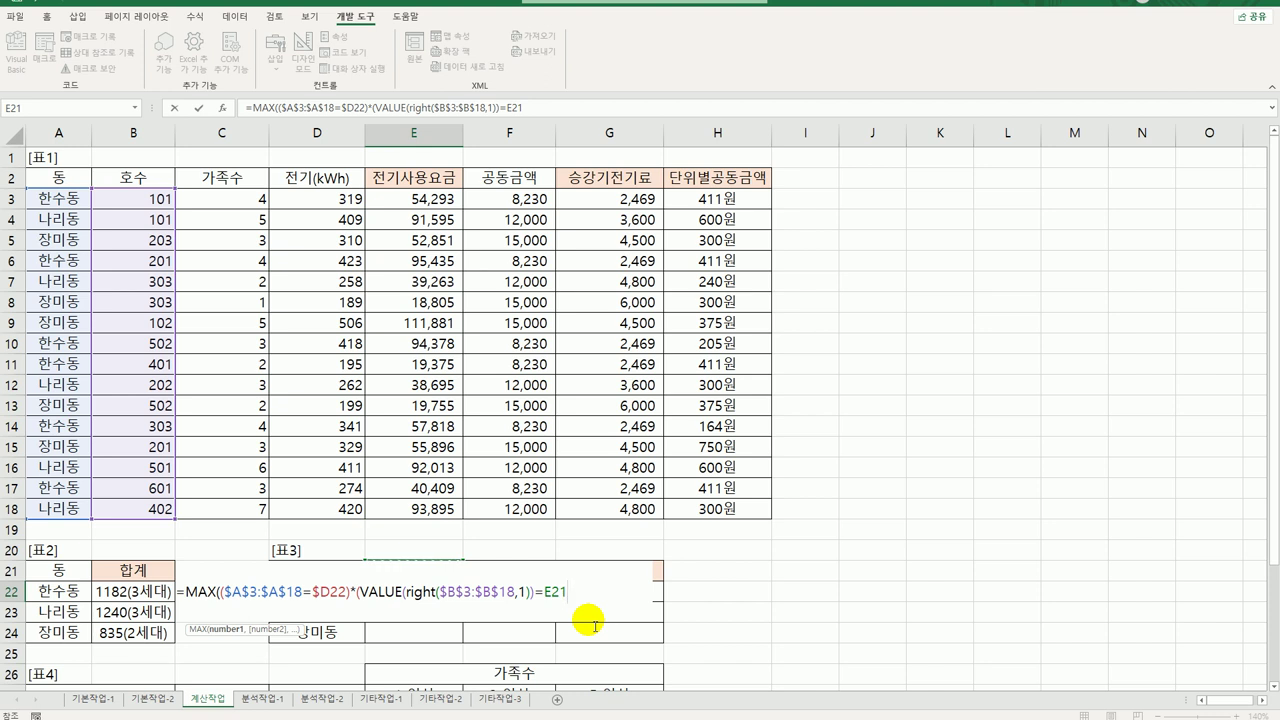
key("F4")
key("F4")
type(")*")
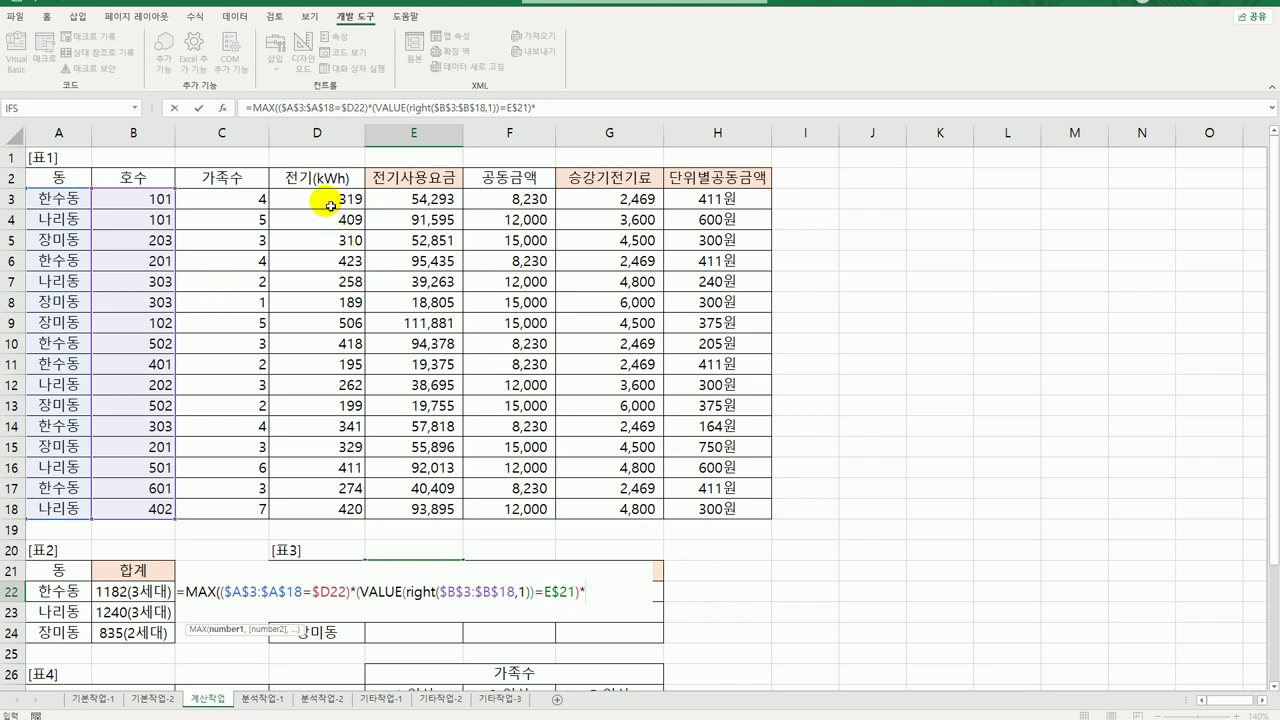
left_click_drag(325, 203, 304, 512)
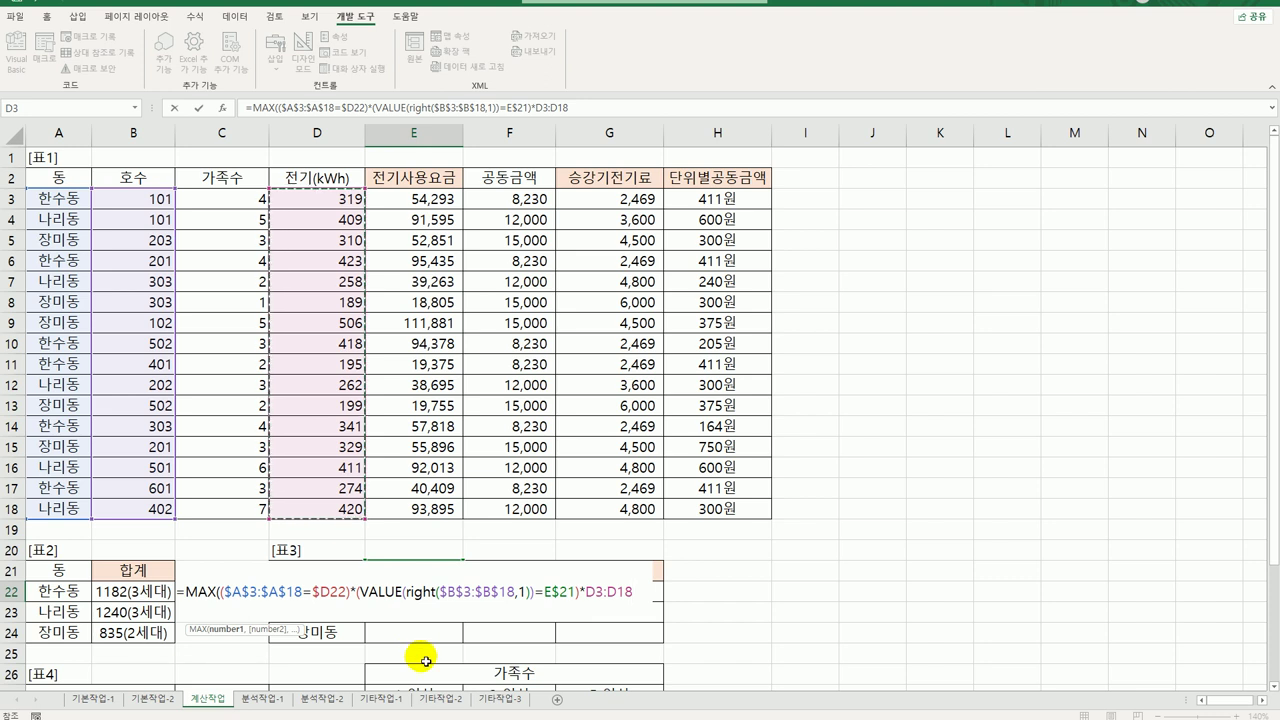
key("F4")
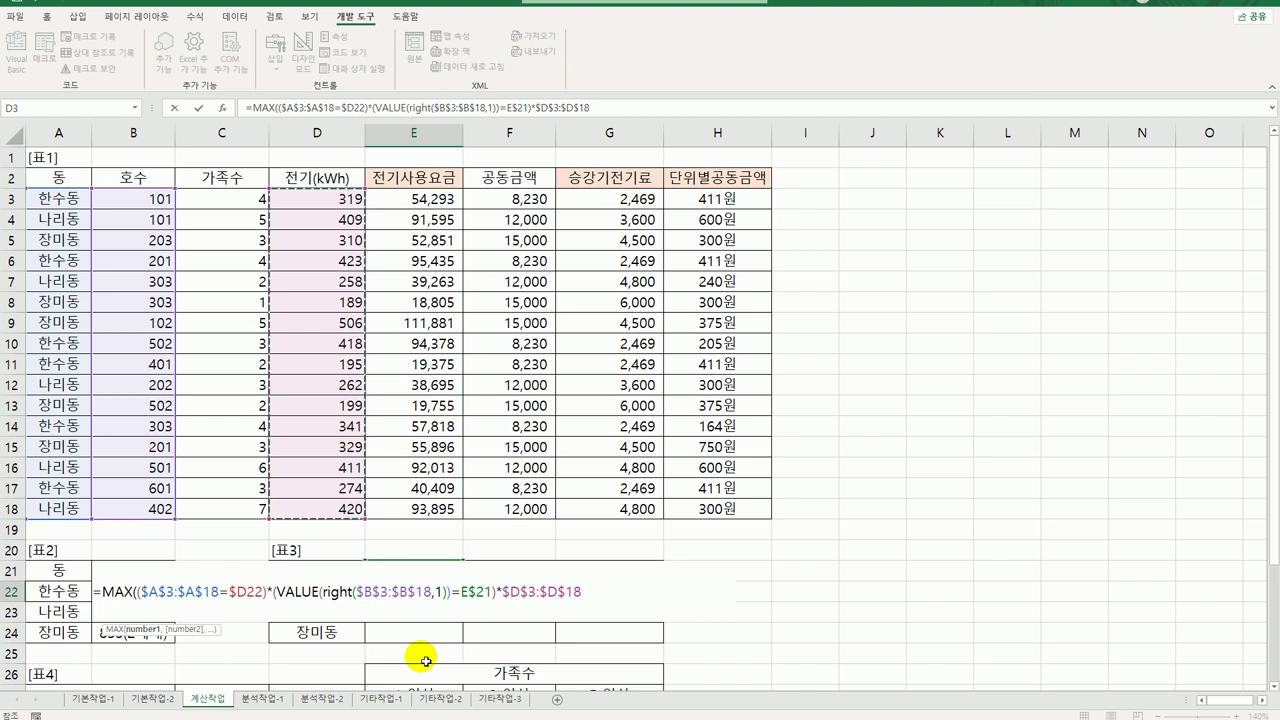
Step: Close the MAX formula, enter it in E22 as an array formula, and fill it across 표3 through G24
type(")")
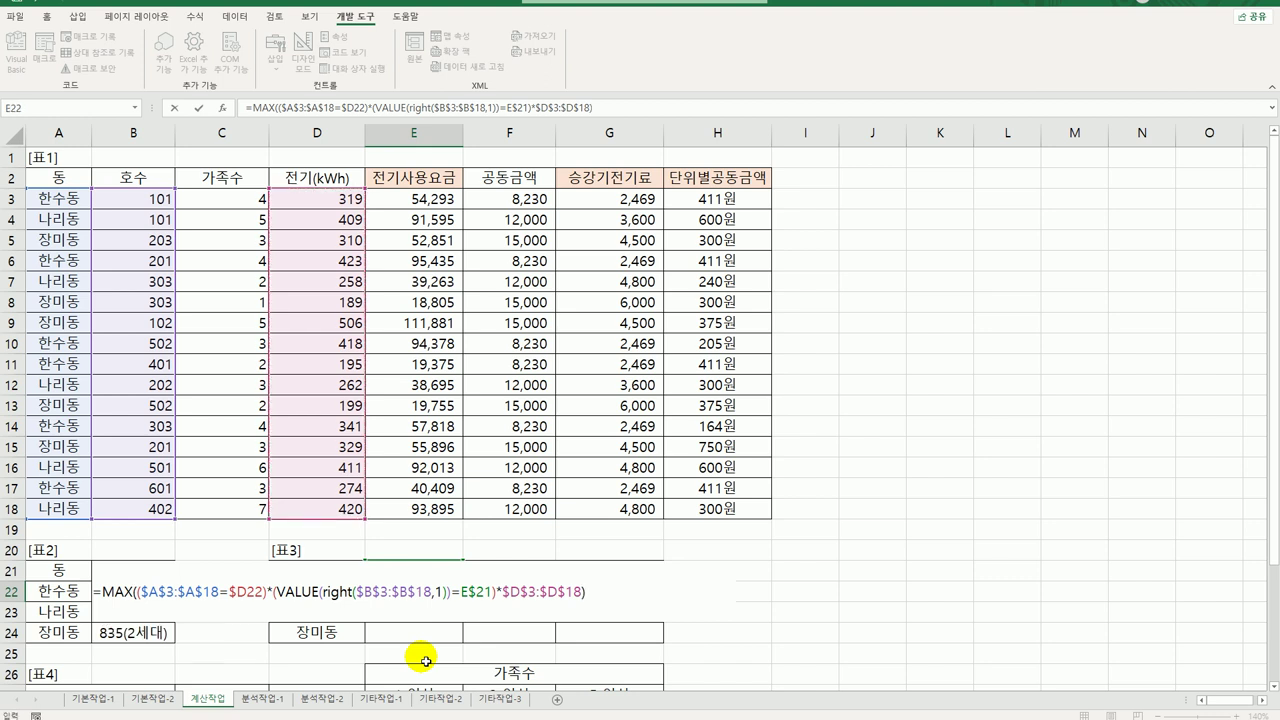
key("ctrl+shift+Return")
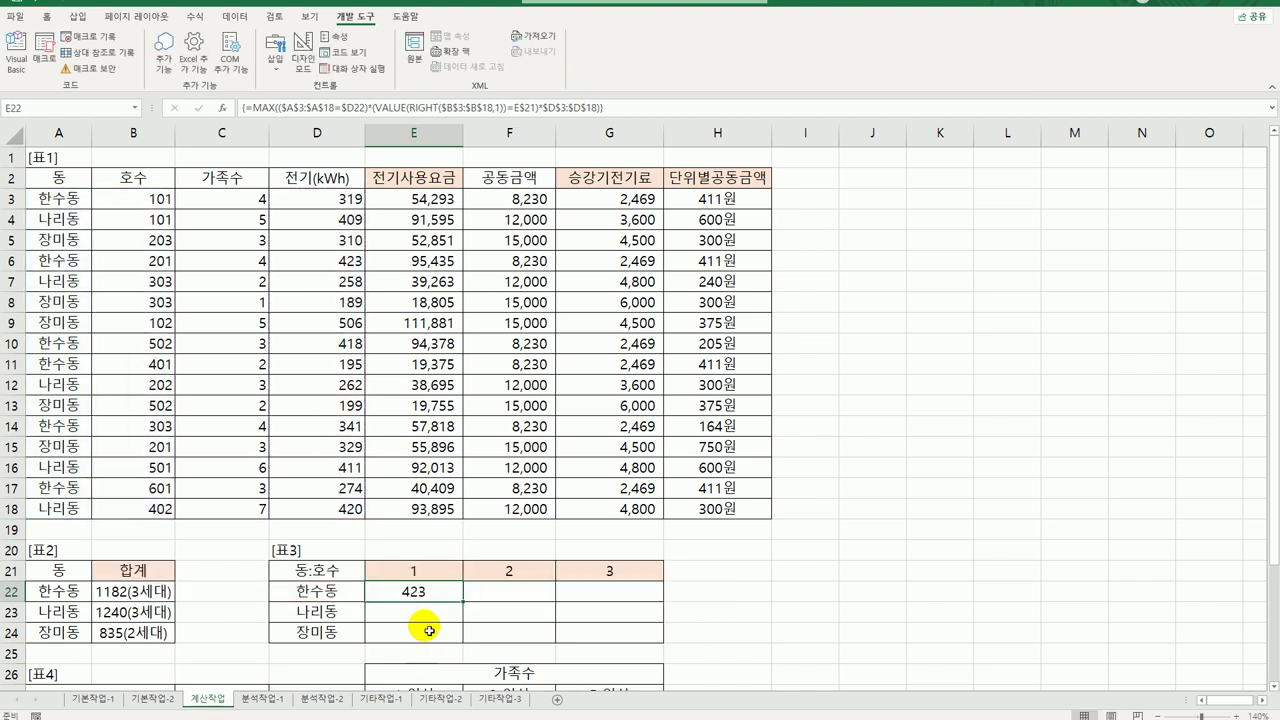
left_click_drag(466, 606, 633, 652)
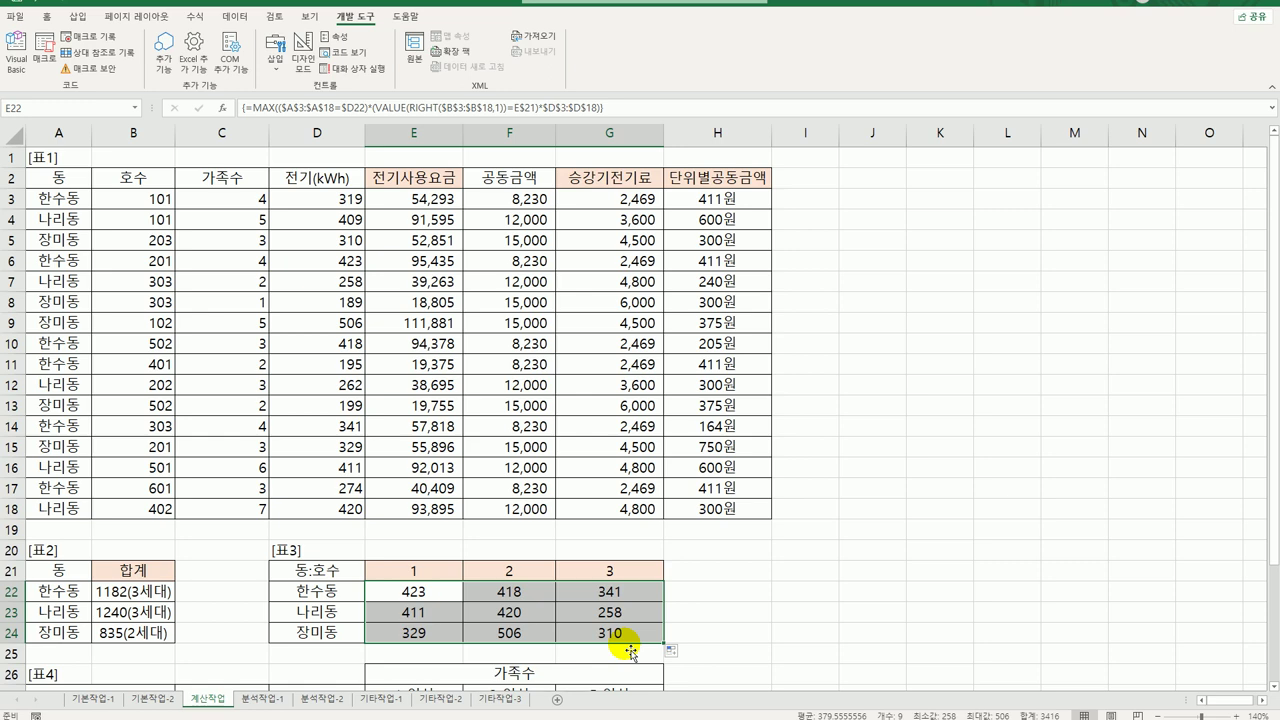
left_click(82, 158)
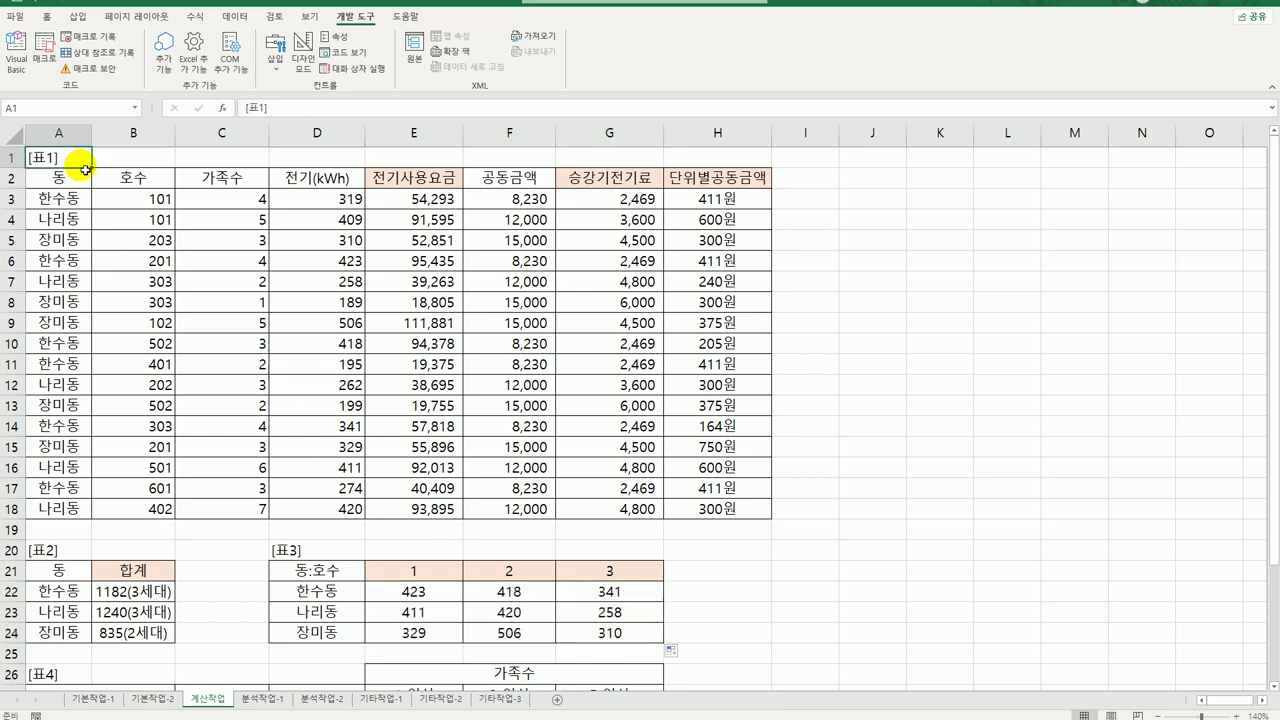
Step: Go to the 분석작업-1 sheet and select cell B4 as the starting cell
left_click(263, 699)
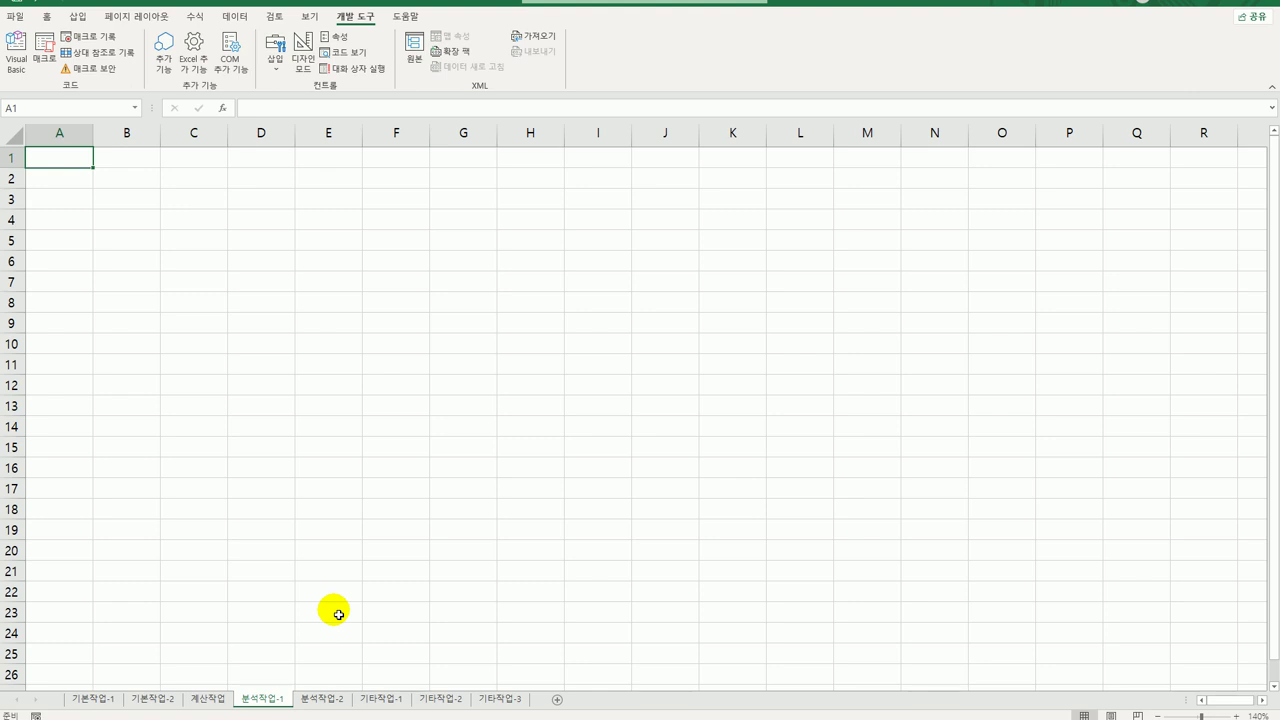
left_click(123, 219)
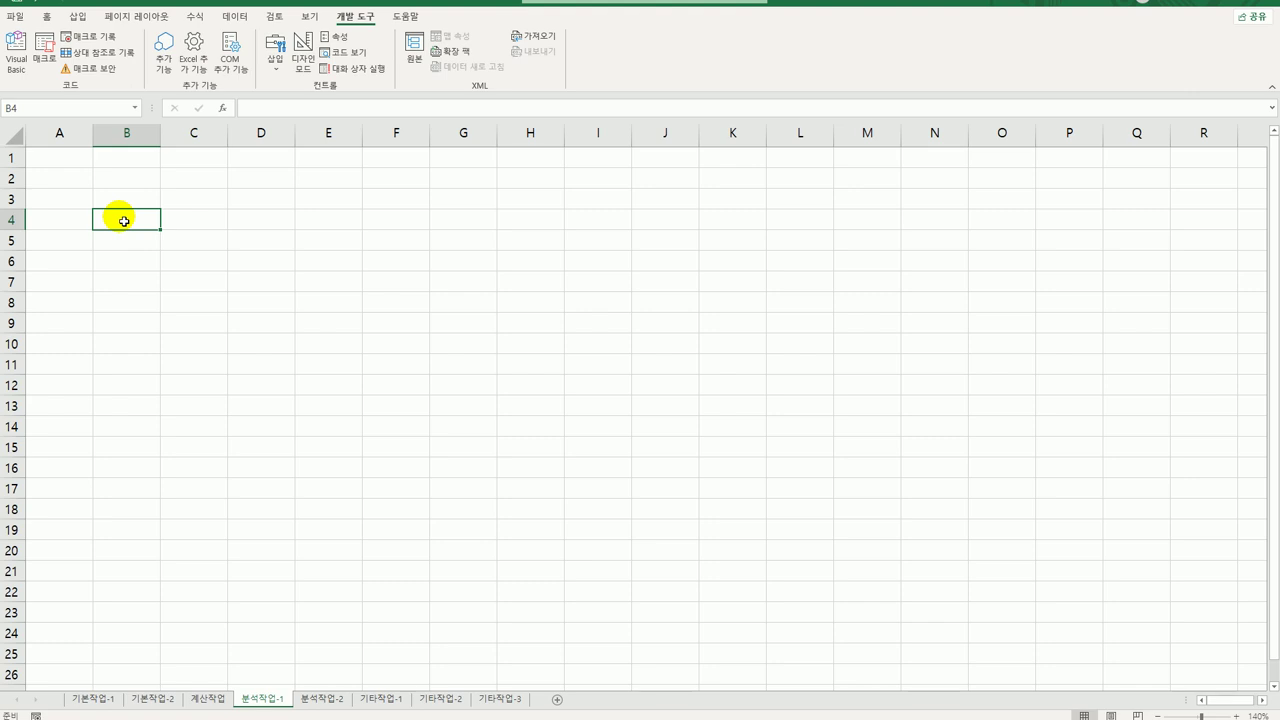
Step: Start a PivotTable at B4 of the existing worksheet, adding the data to the data model and using an external data source
left_click(78, 16)
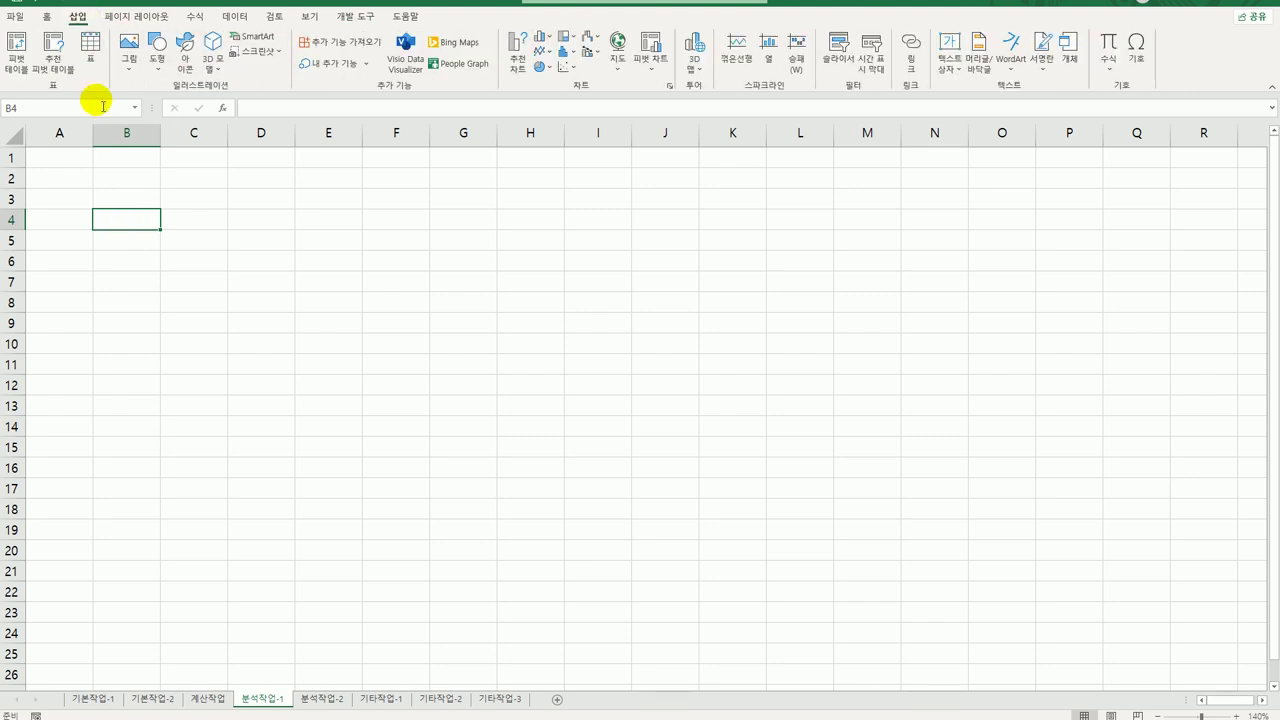
left_click(16, 50)
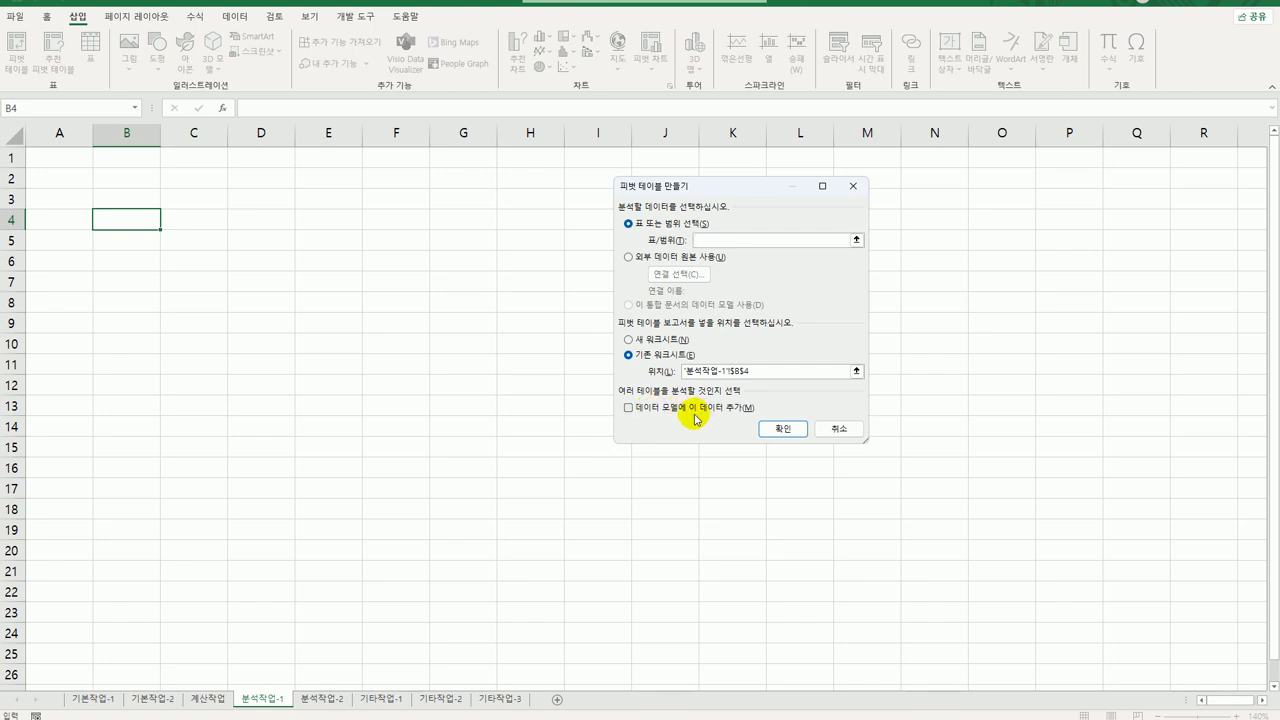
left_click(688, 414)
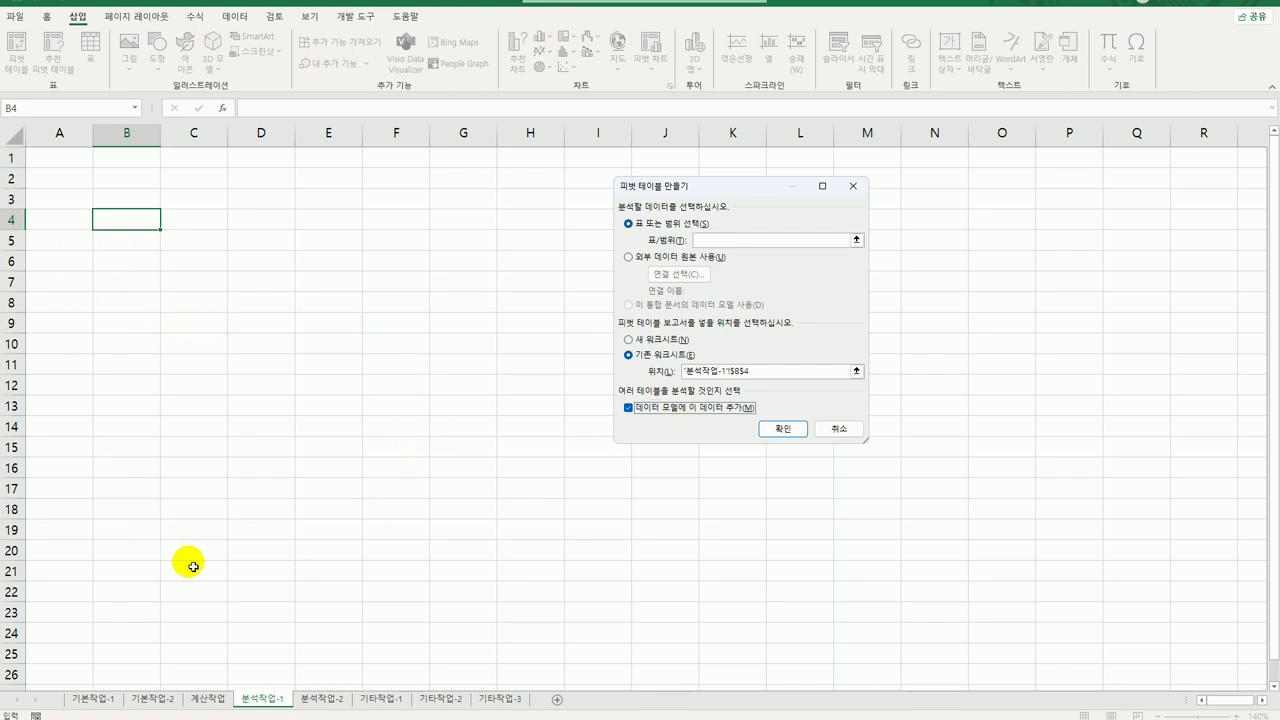
left_click(629, 259)
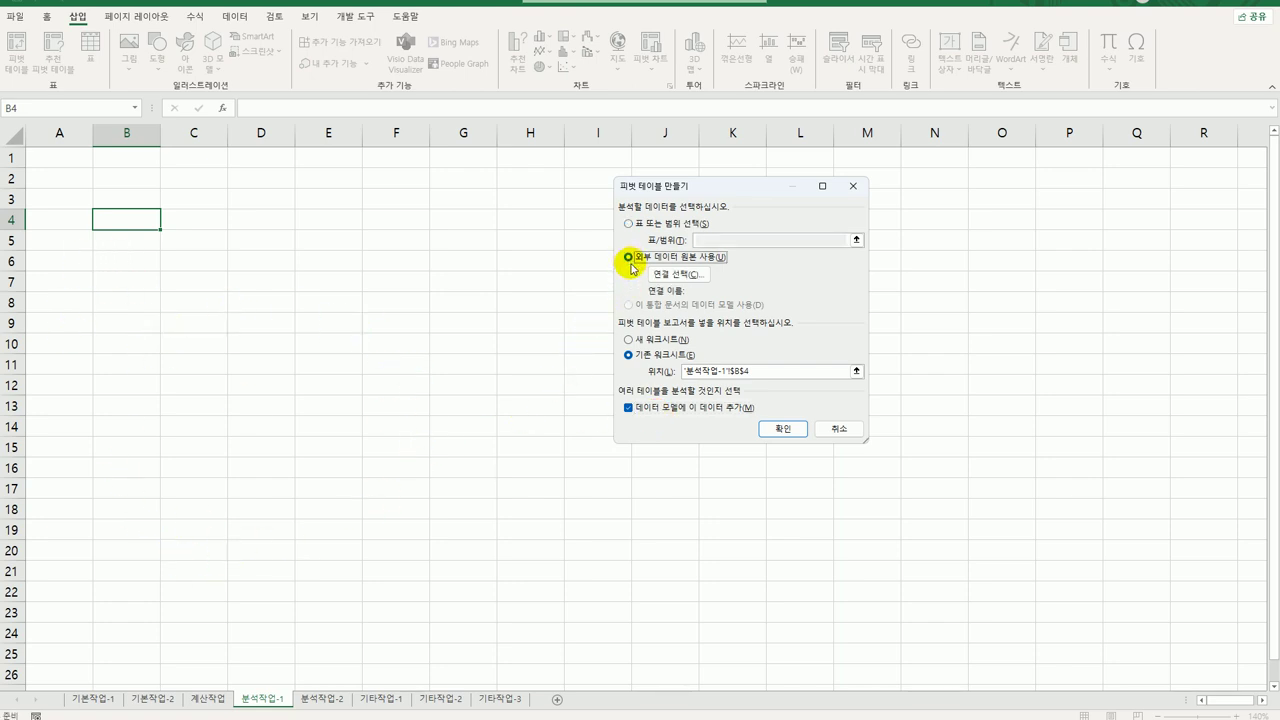
Step: Choose the 수강현황 CSV file in C:\컴활1급\3권_문제집\스프레드시트 상시시험문제 as the PivotTable's connection
left_click(686, 280)
left_click(612, 460)
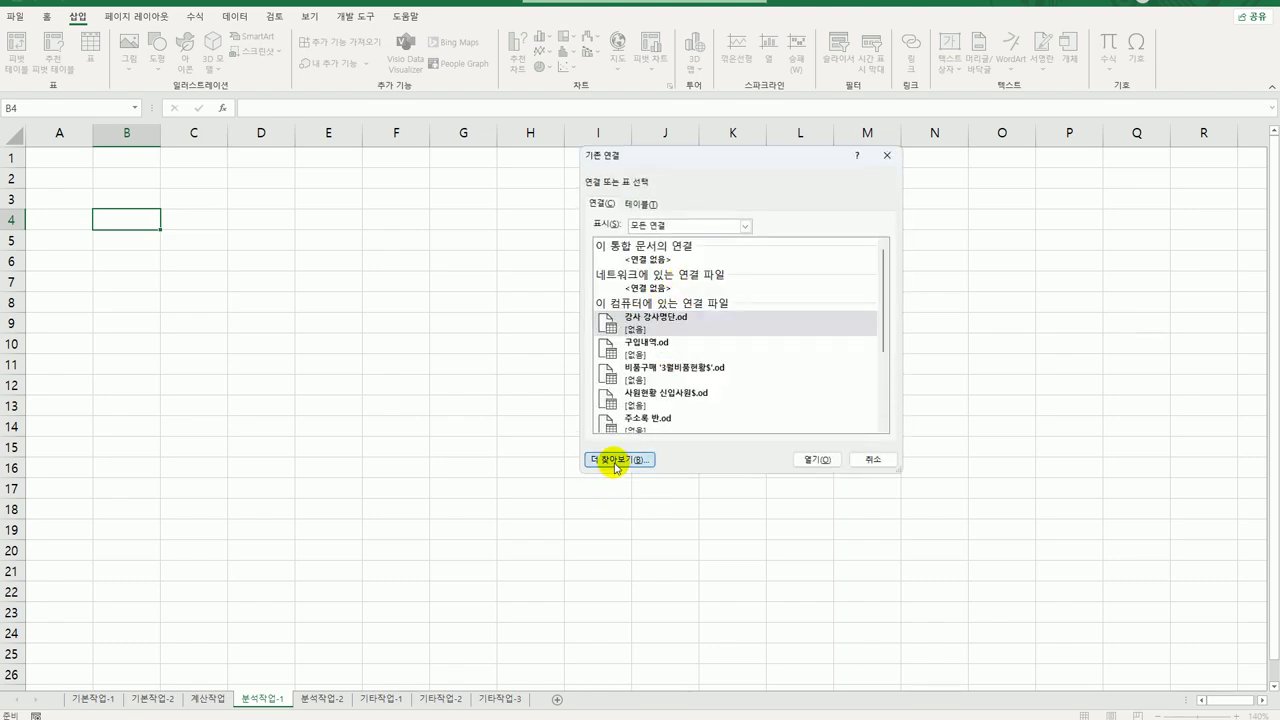
left_click_drag(737, 192, 422, 157)
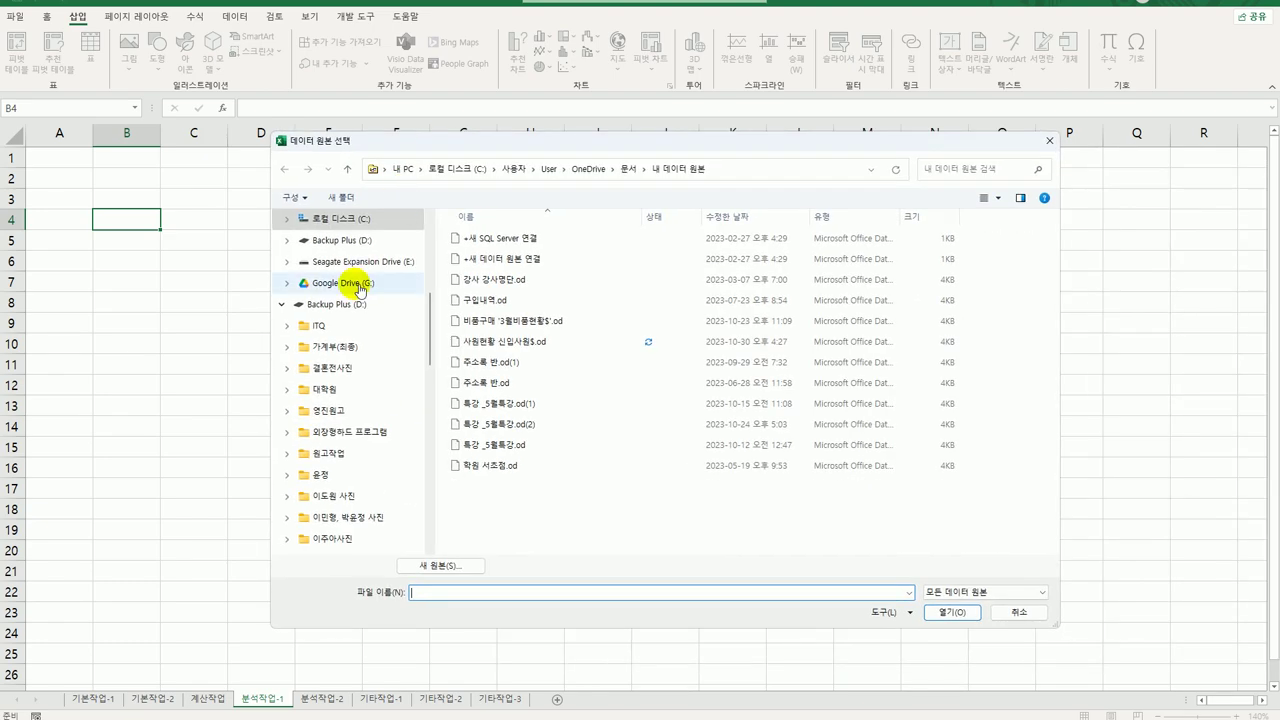
left_click(382, 224)
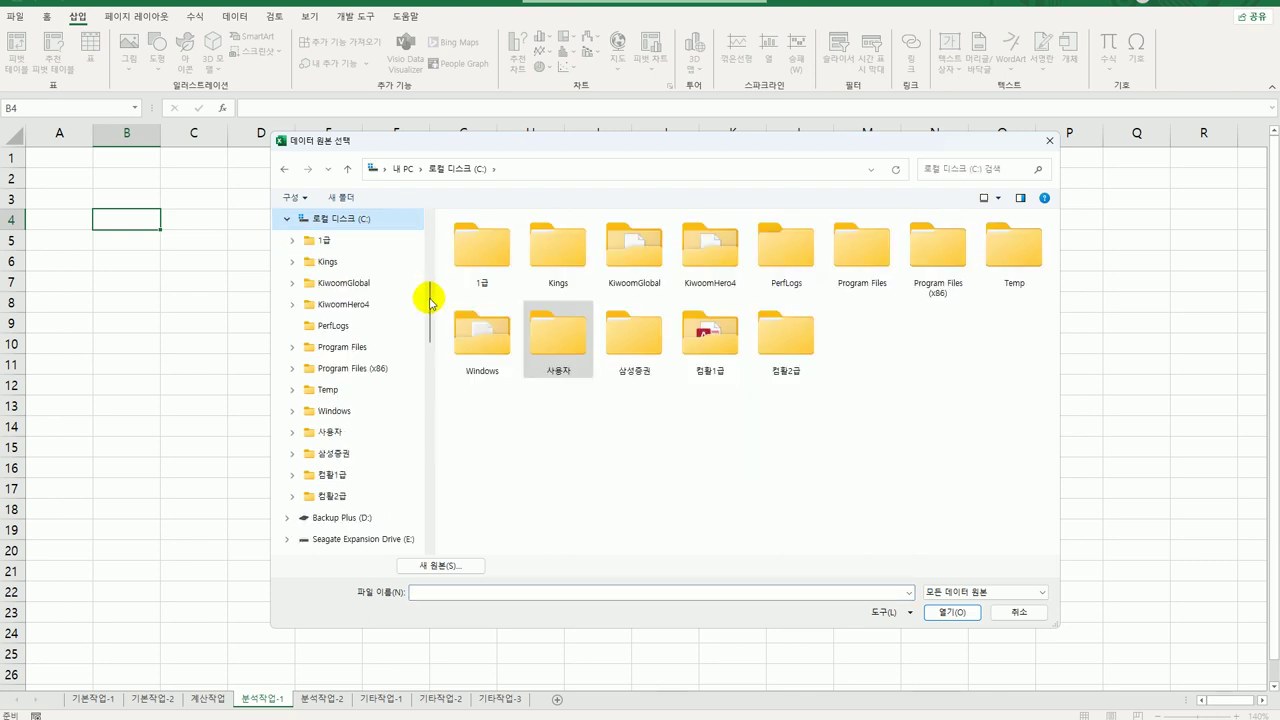
double_click(703, 340)
left_click(503, 281)
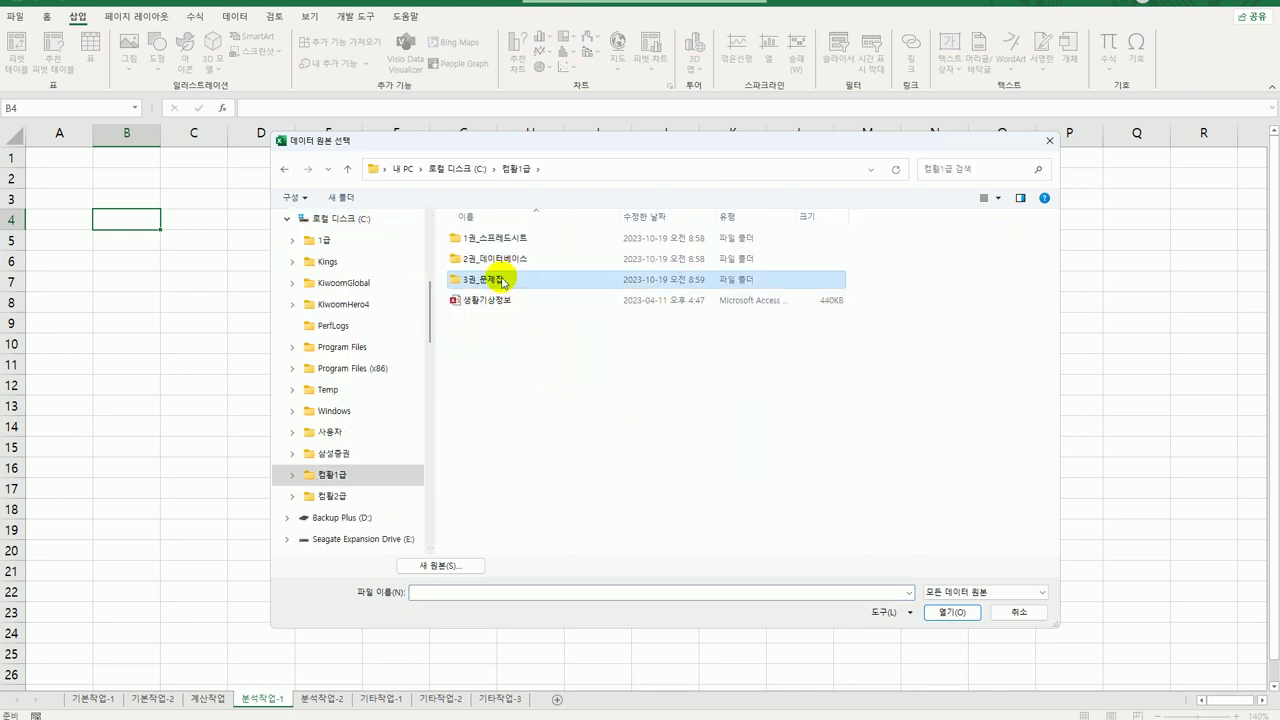
double_click(503, 281)
double_click(550, 281)
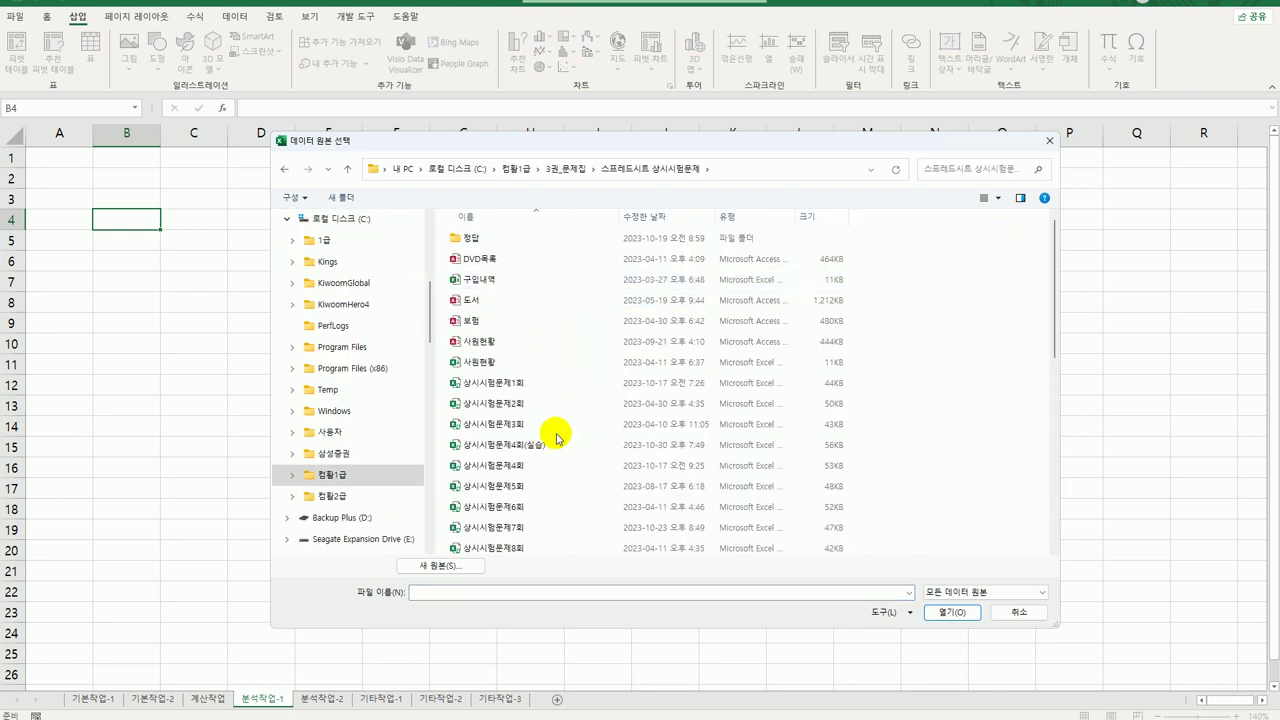
scroll(552, 444, "down", 6)
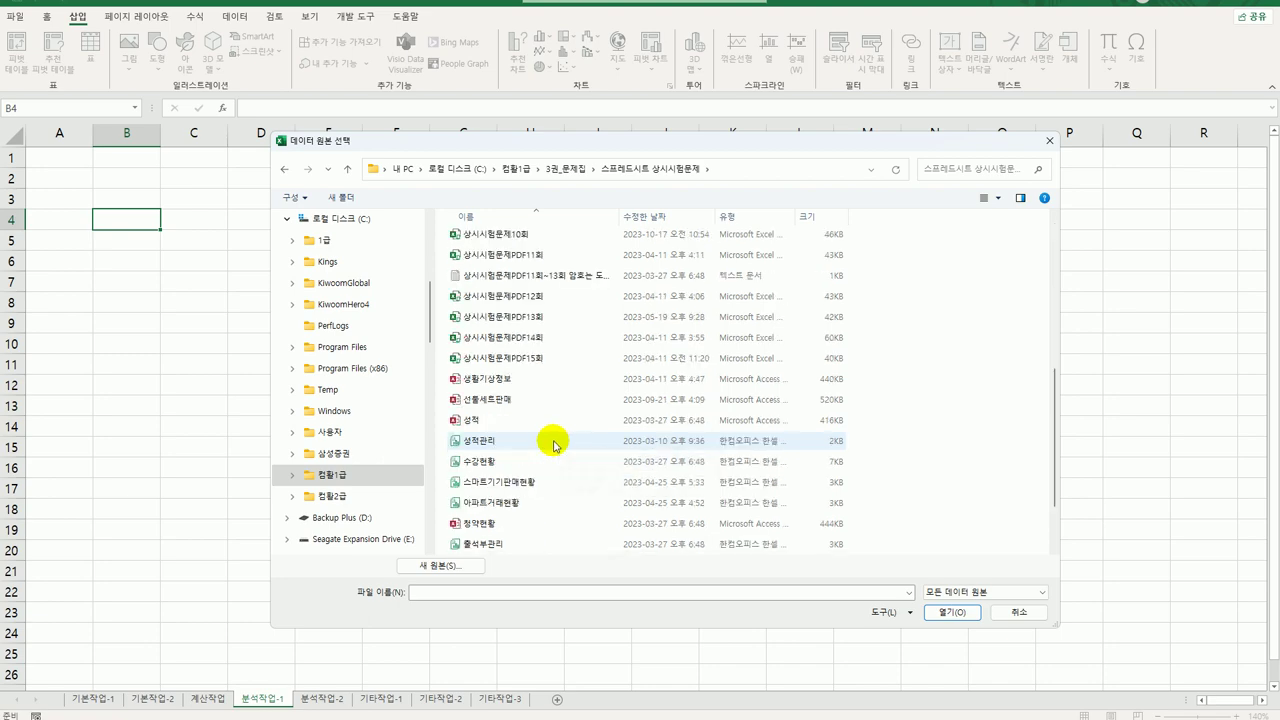
left_click(537, 464)
left_click(951, 612)
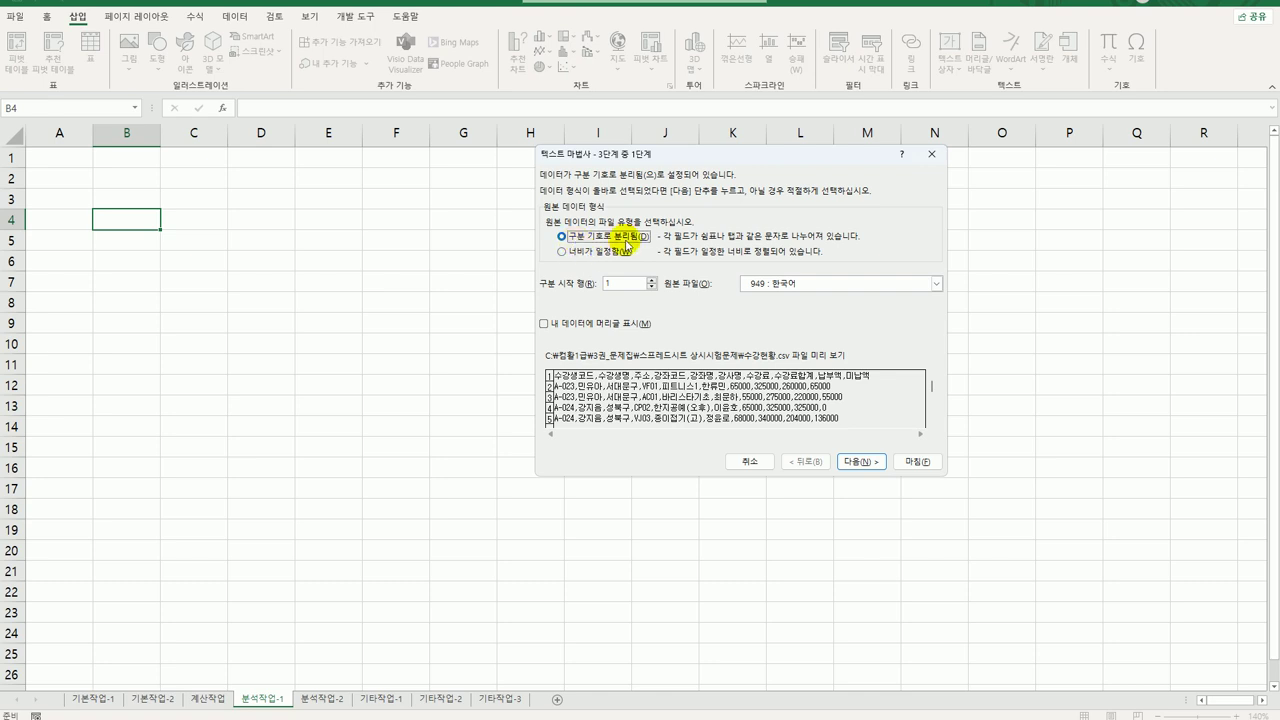
Step: Mark the delimited text as having headers and set comma instead of tab as its delimiter
left_click(562, 326)
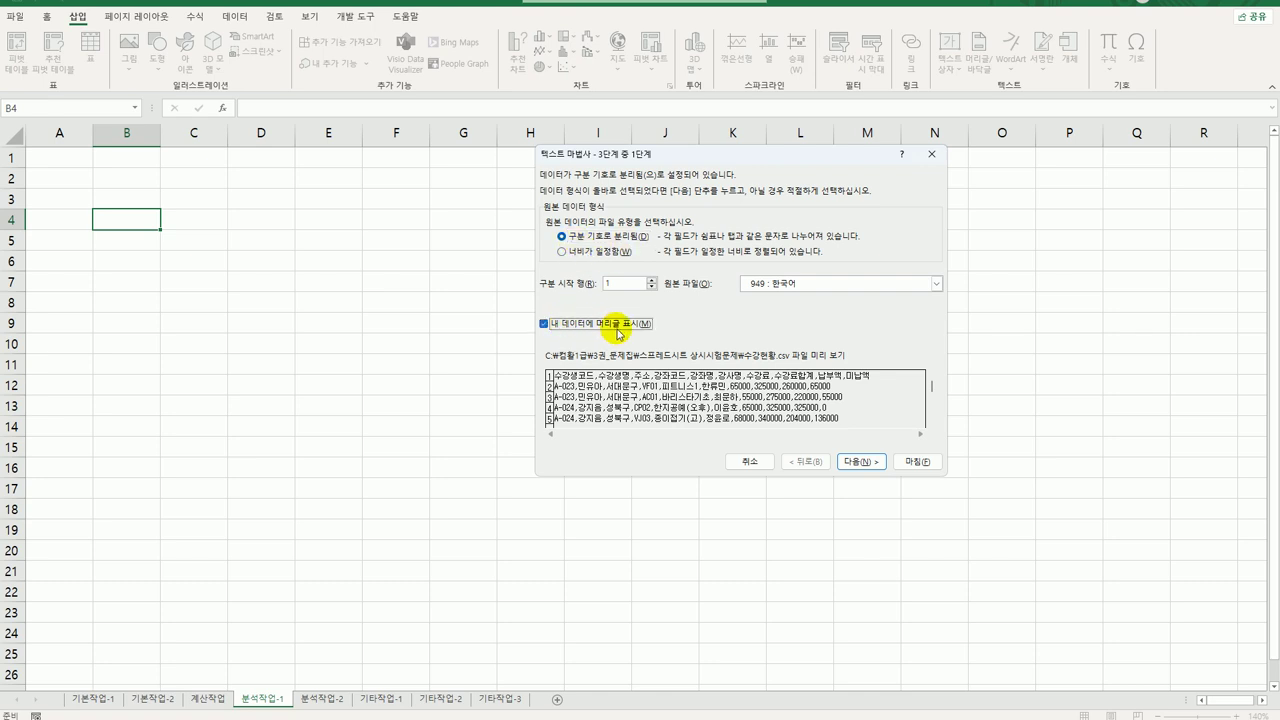
left_click(862, 462)
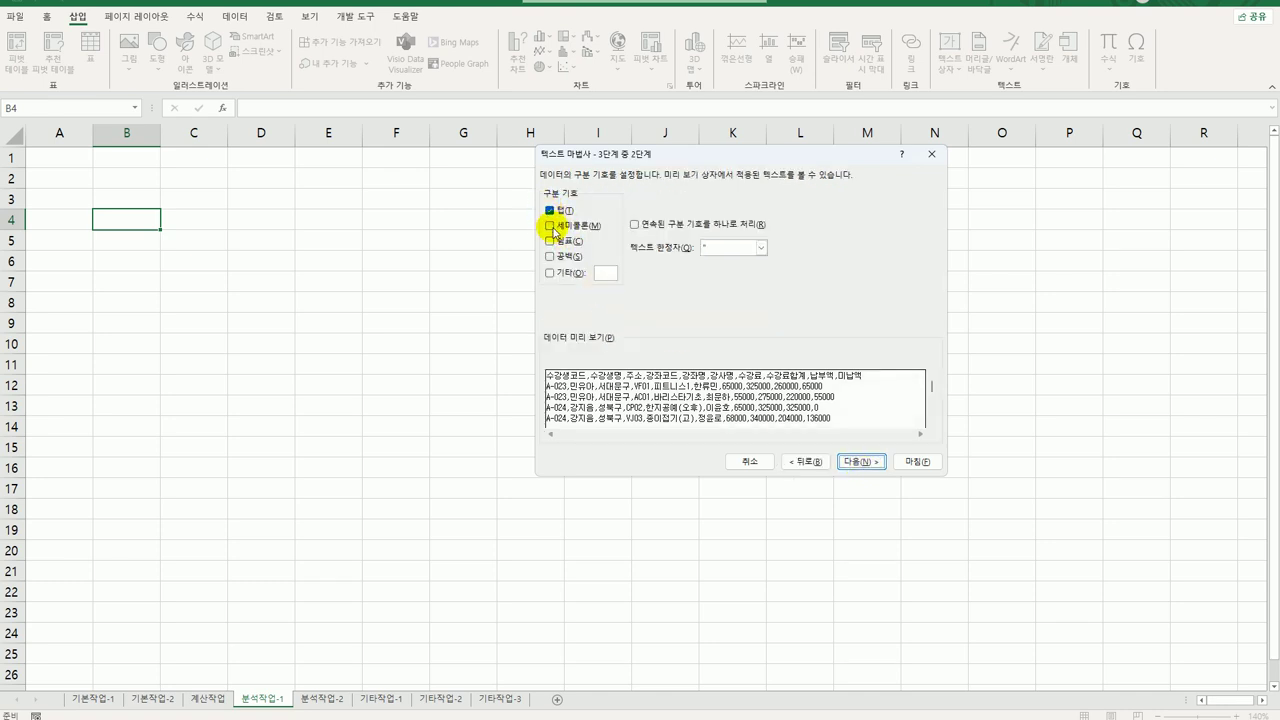
left_click(550, 211)
left_click(549, 241)
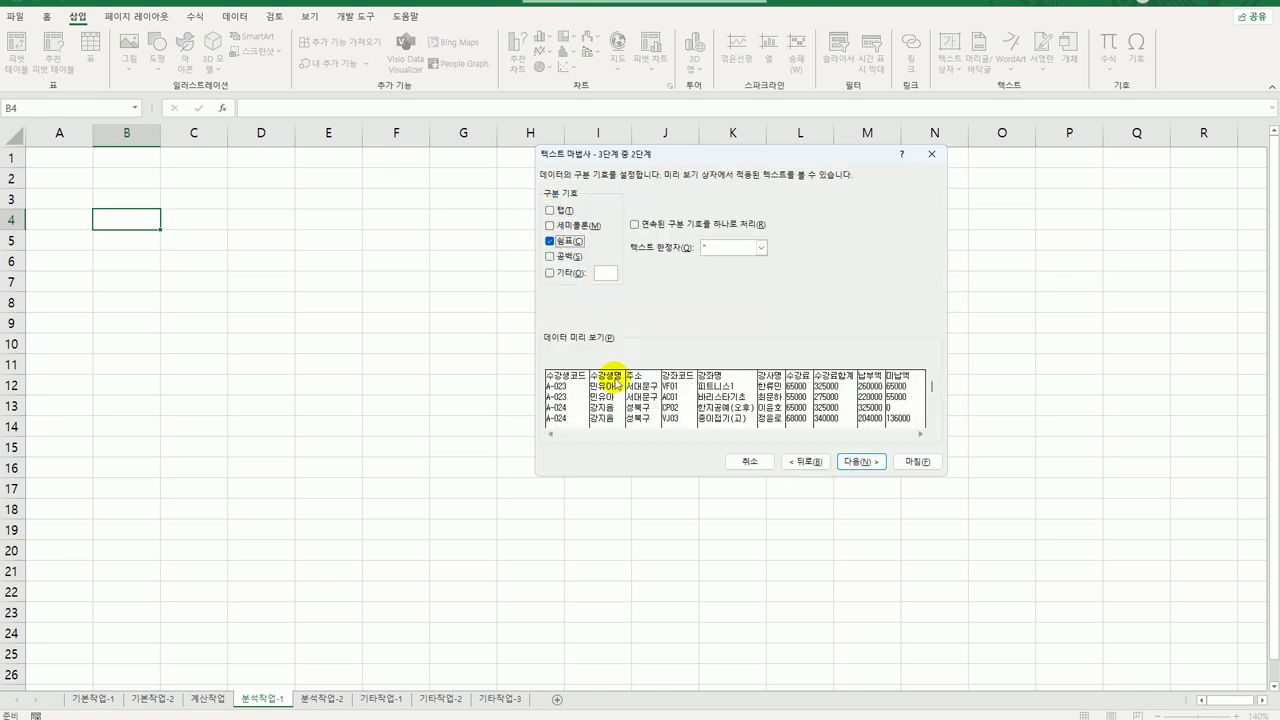
left_click(878, 465)
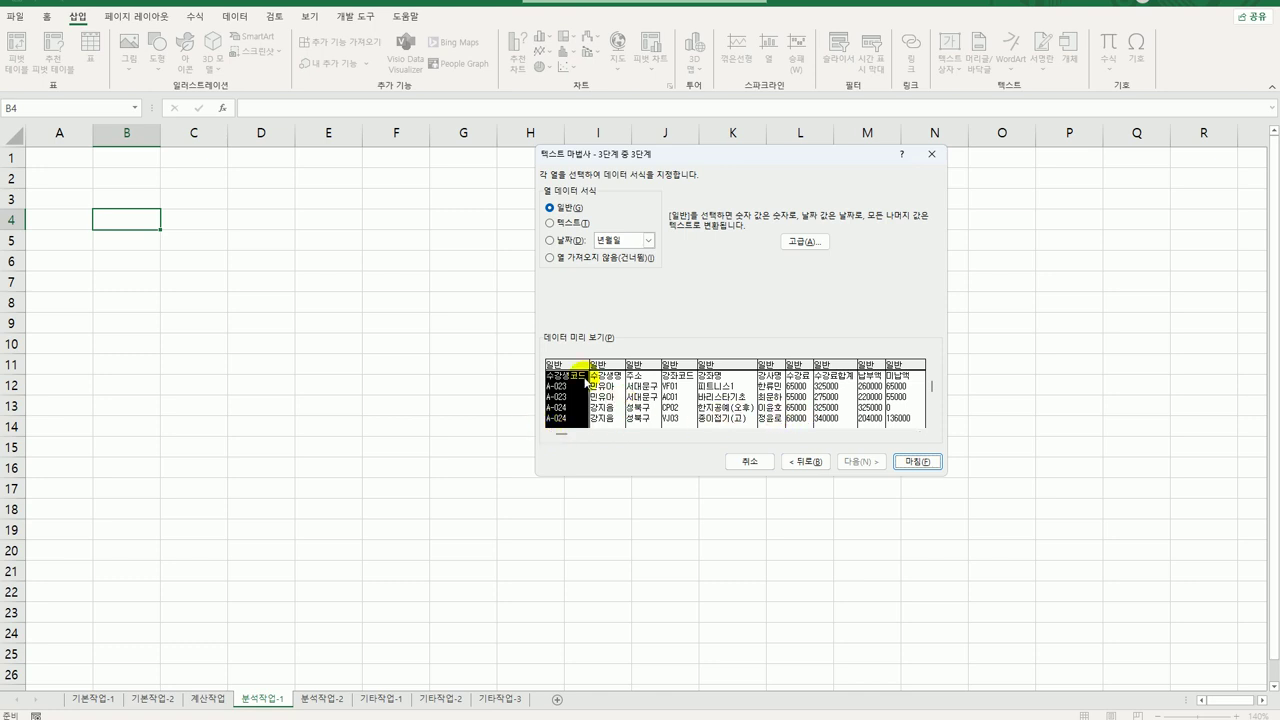
Step: Exclude the columns 수강생코드, 수강생명, 주소 and 강좌코드 from the text import
left_click(575, 258)
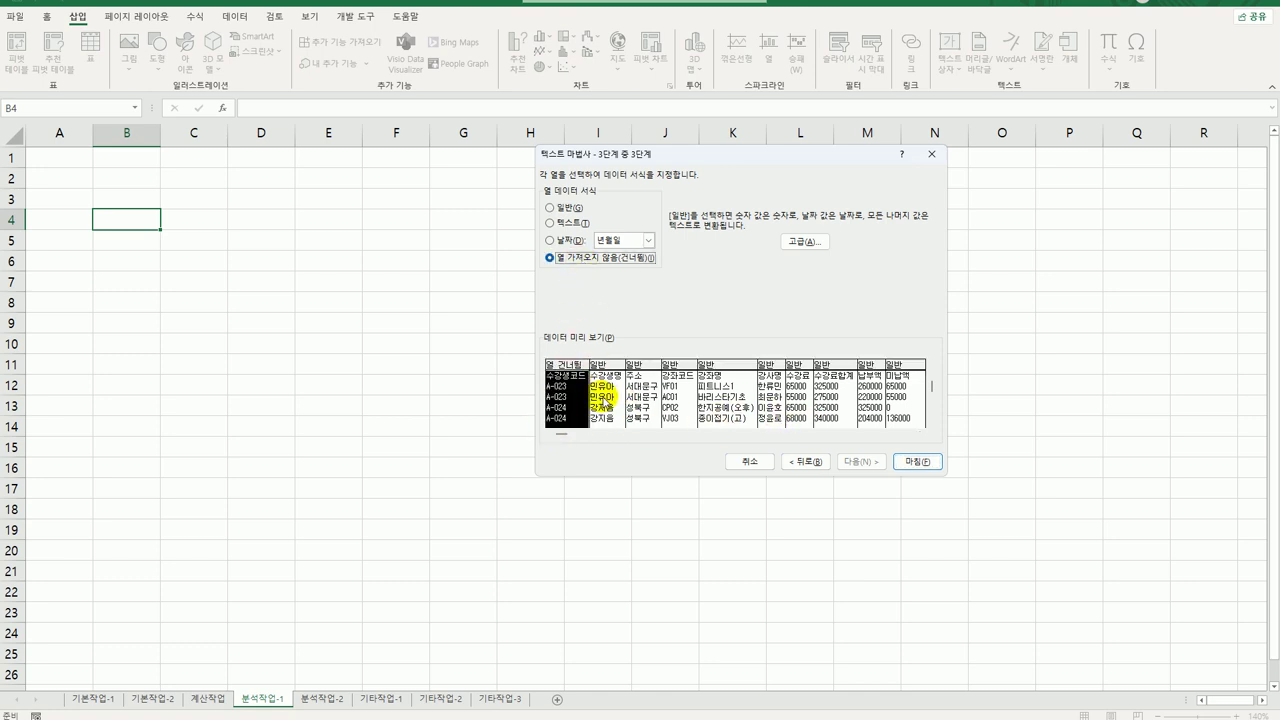
left_click(604, 397)
left_click(578, 259)
left_click(644, 396)
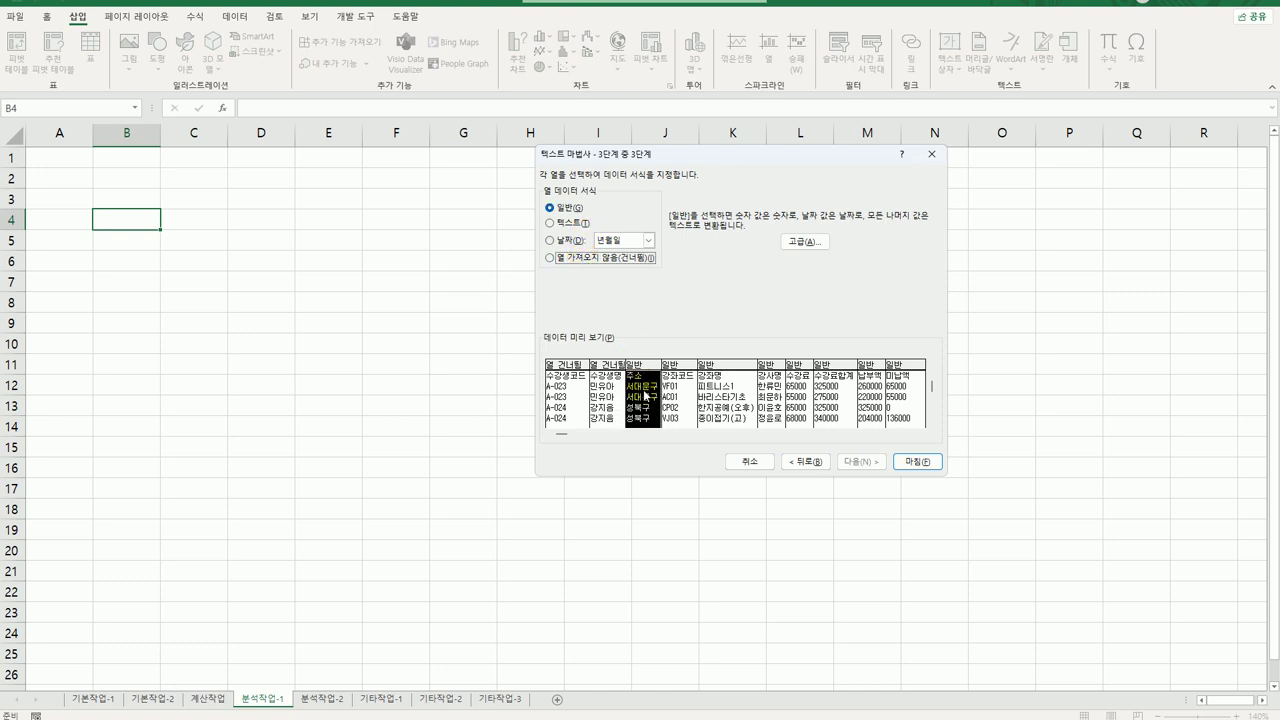
left_click(612, 258)
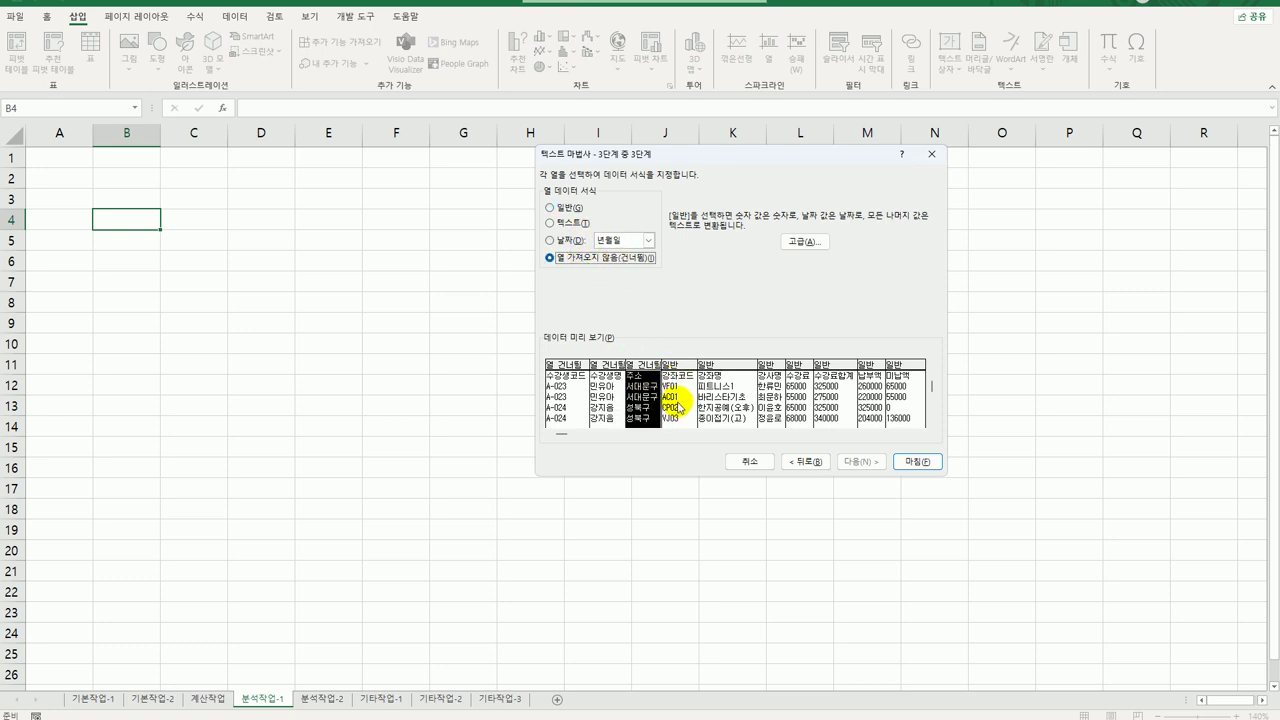
left_click(679, 408)
left_click(612, 258)
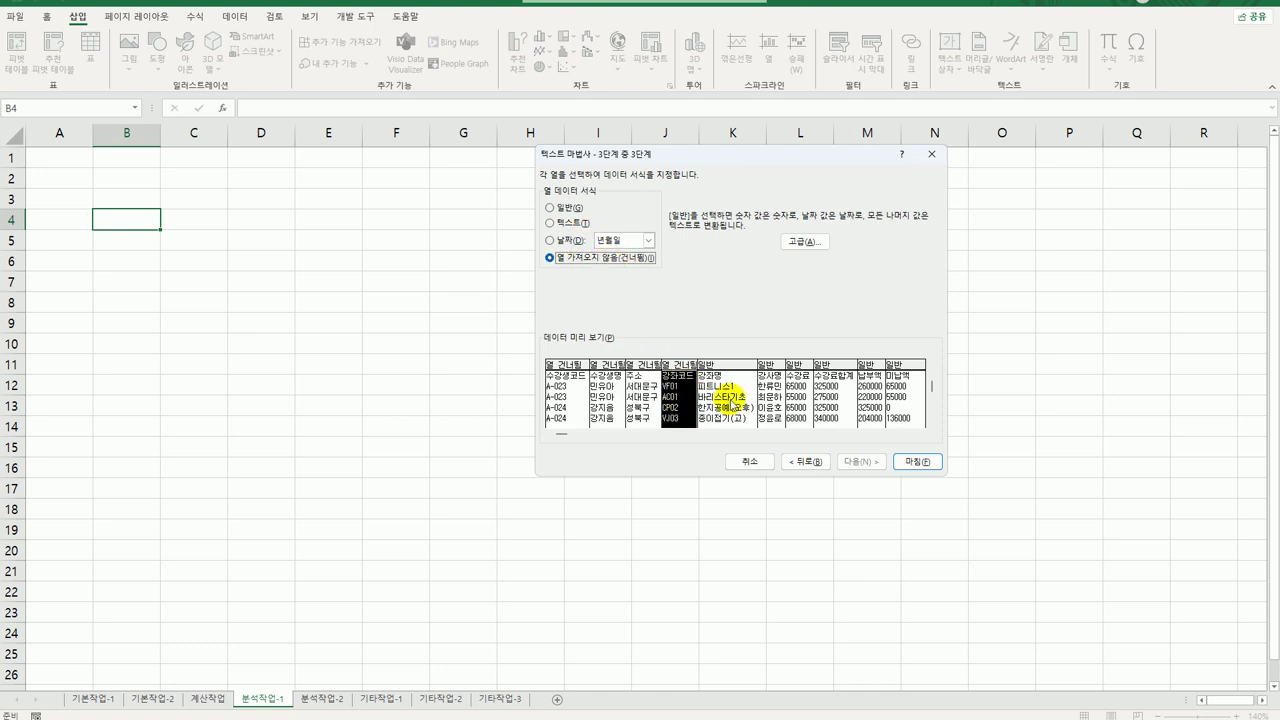
Step: Exclude the columns 수강료 and 수강료합계 as well and finish the text import
left_click(778, 408)
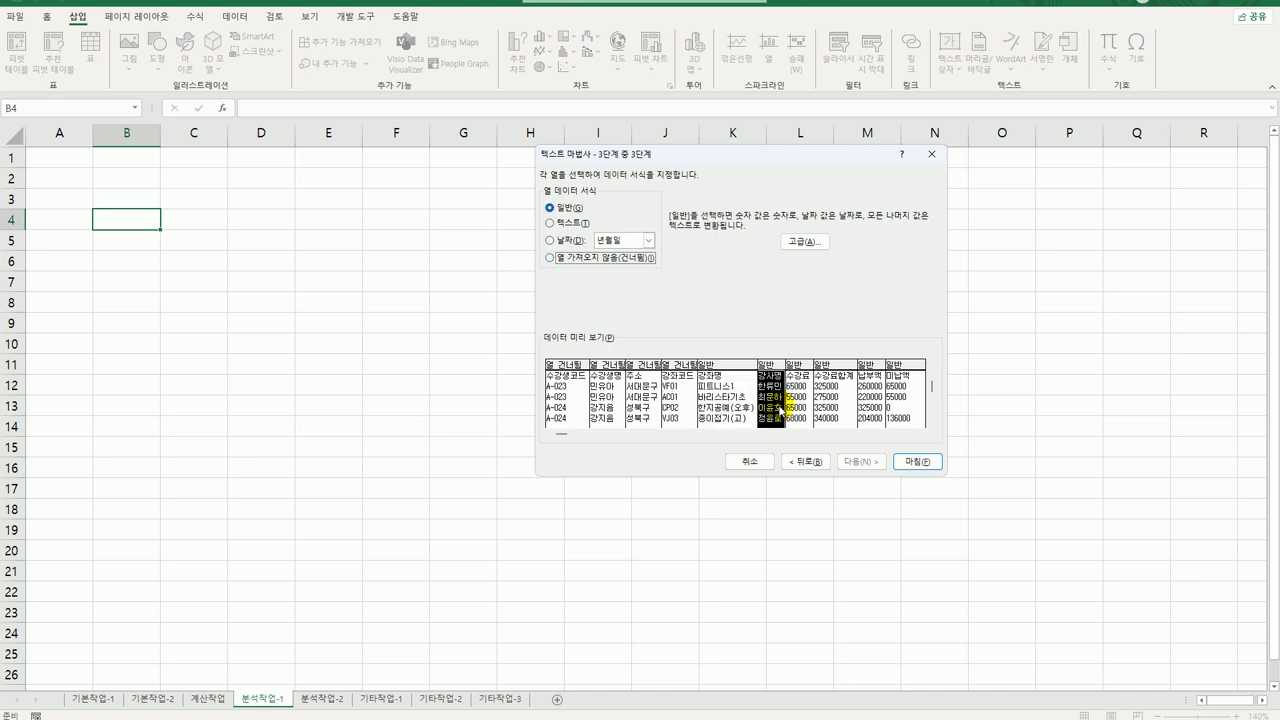
left_click(800, 408)
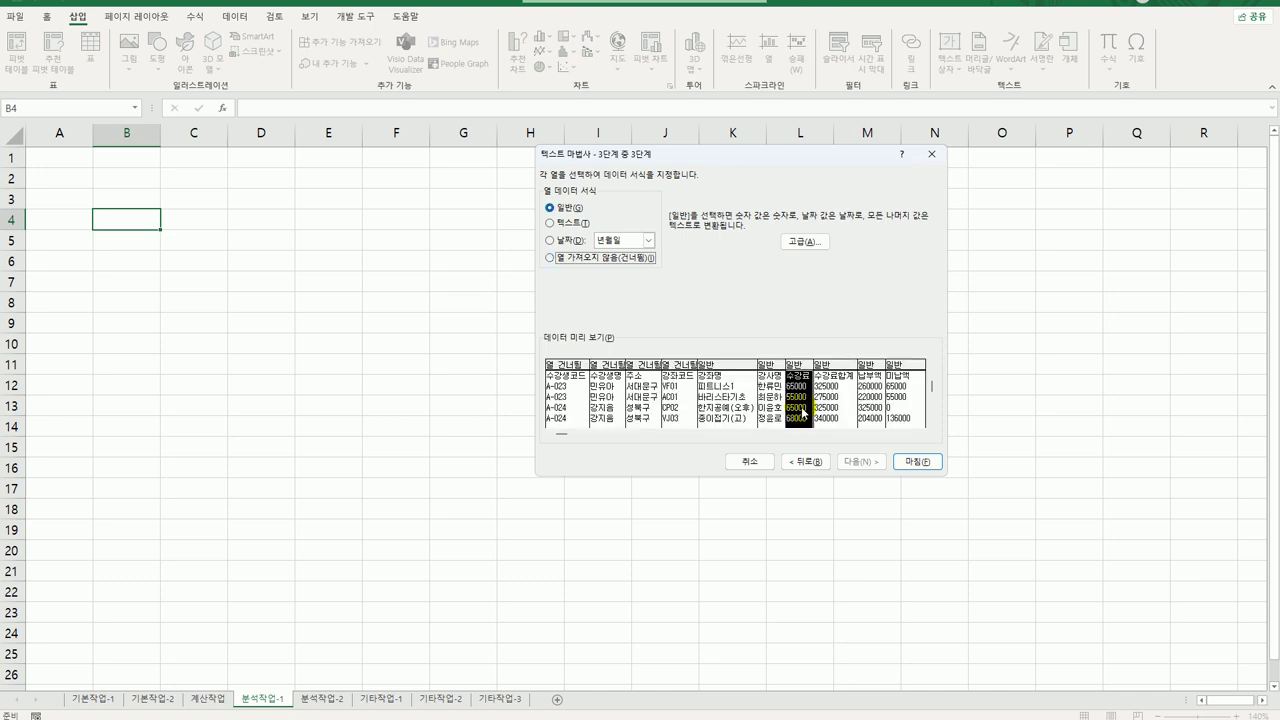
left_click(612, 257)
left_click(830, 405)
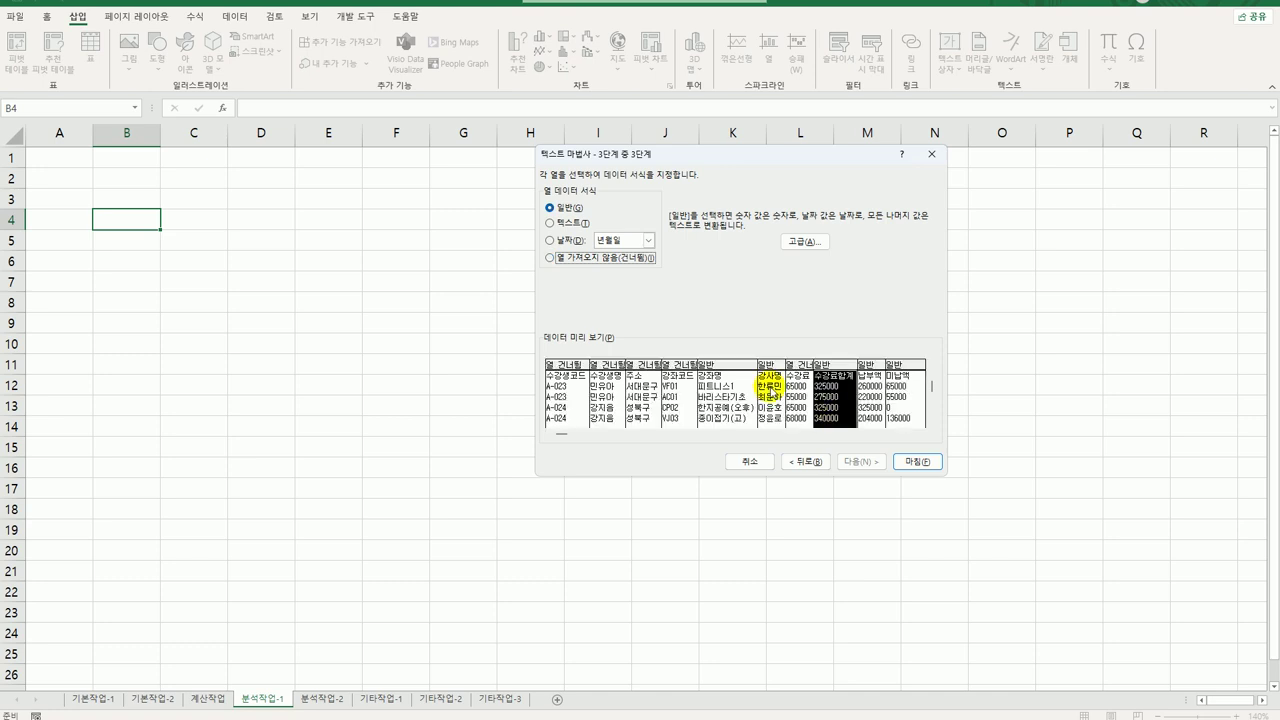
left_click(601, 268)
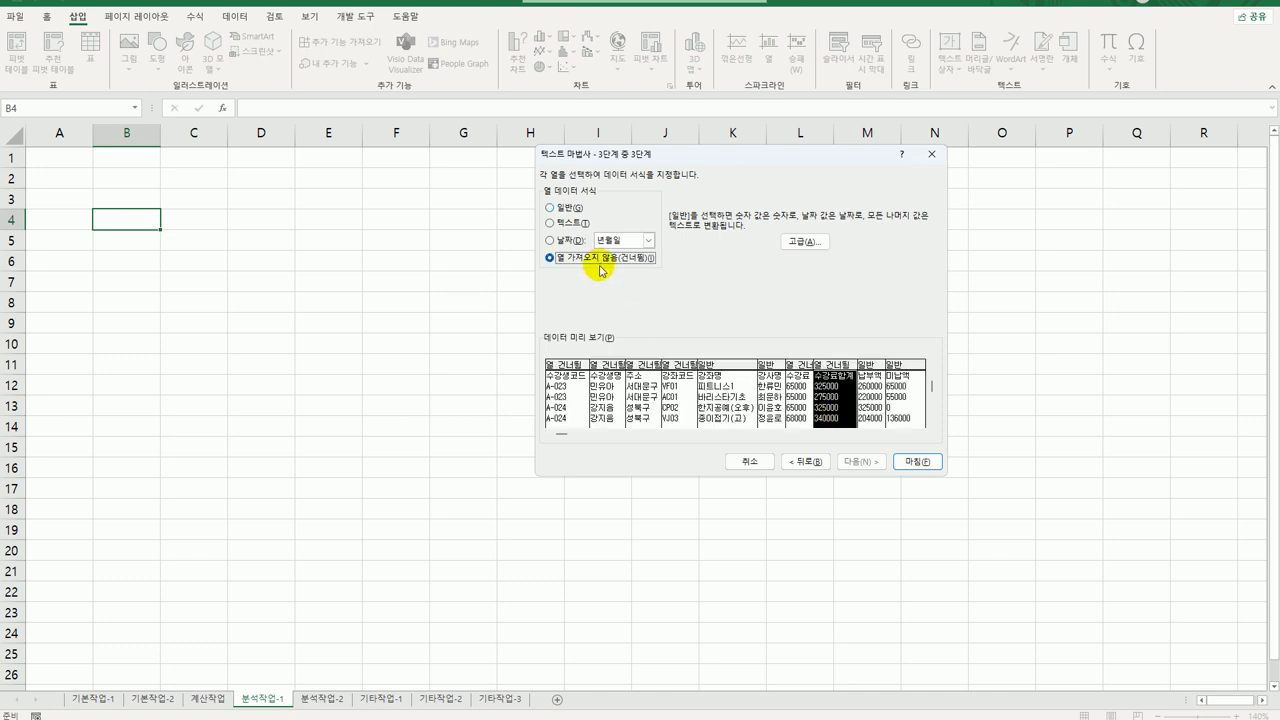
left_click(876, 422)
left_click(905, 428)
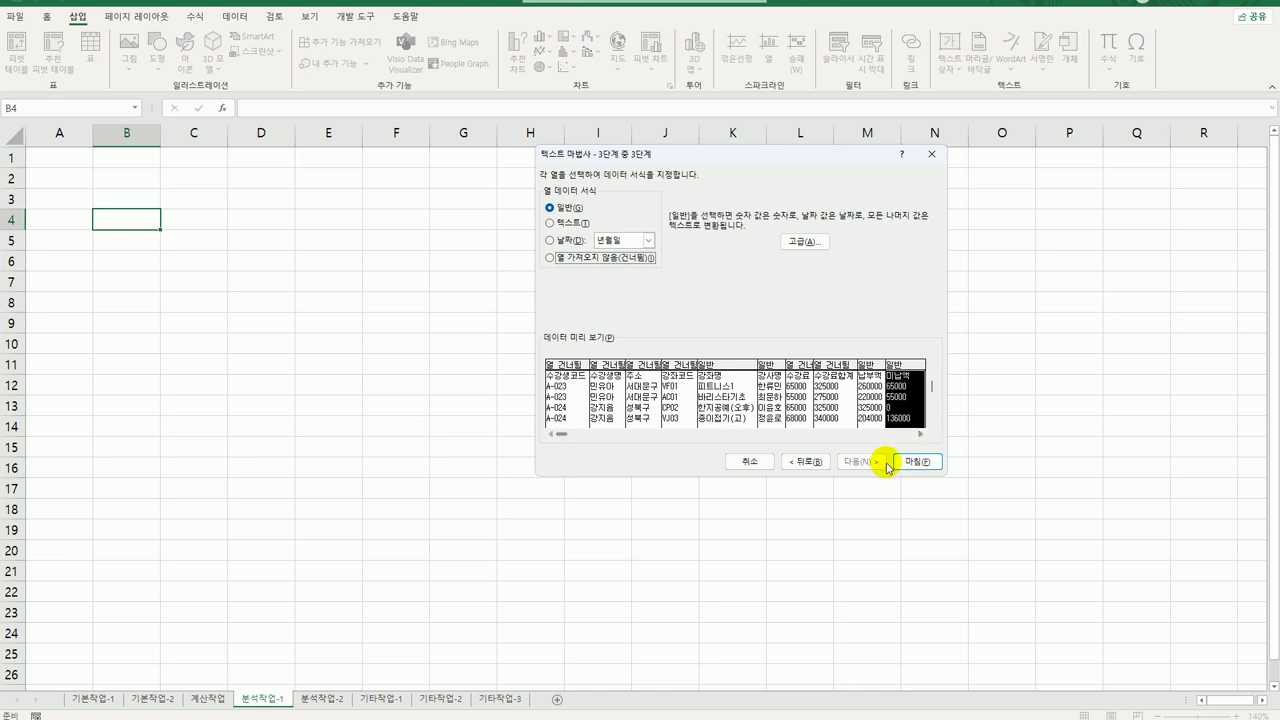
left_click(930, 463)
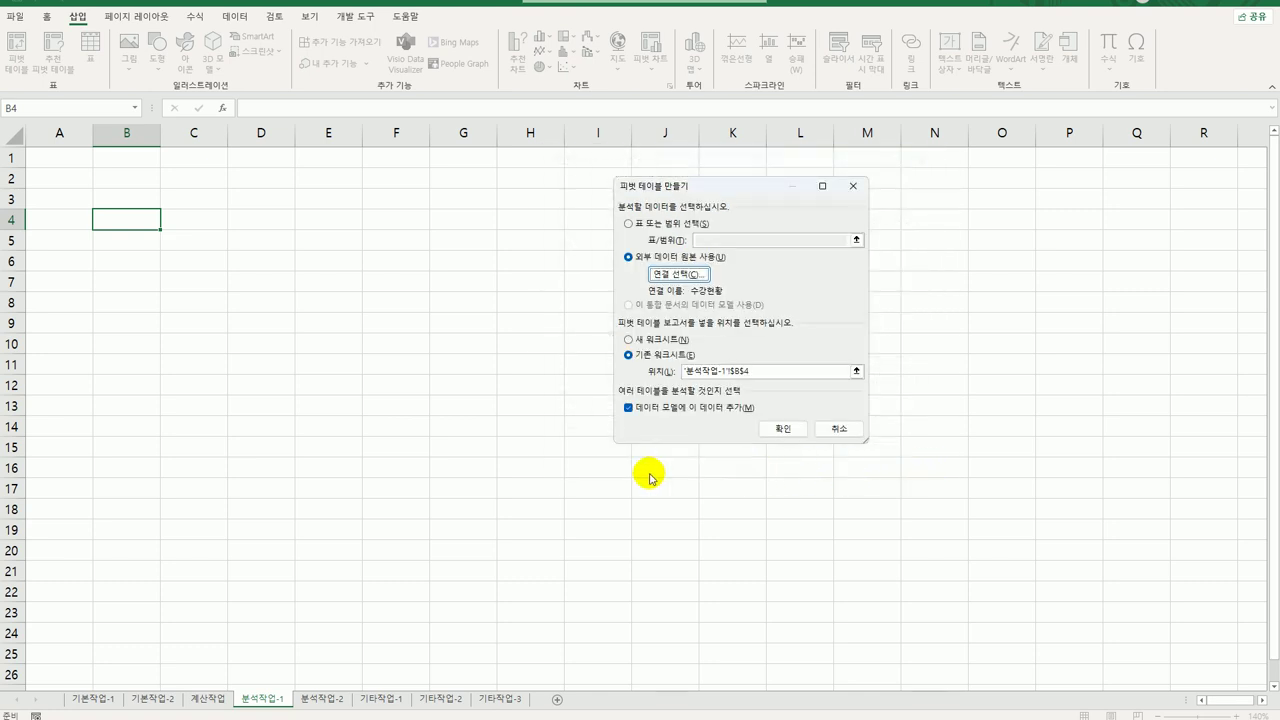
Step: Create the PivotTable with 강좌명 as filter, 강사명 as rows, and 납부액 and 미납액 as summed values
left_click(797, 433)
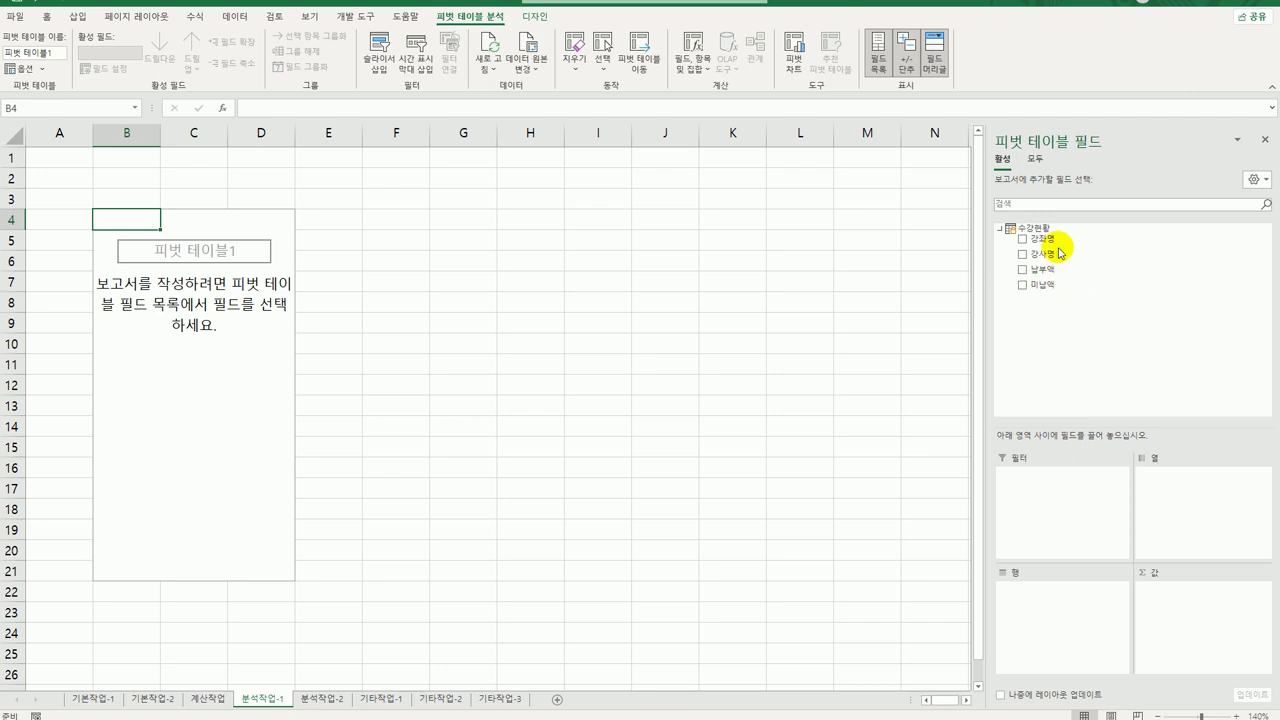
left_click_drag(1036, 239, 1057, 521)
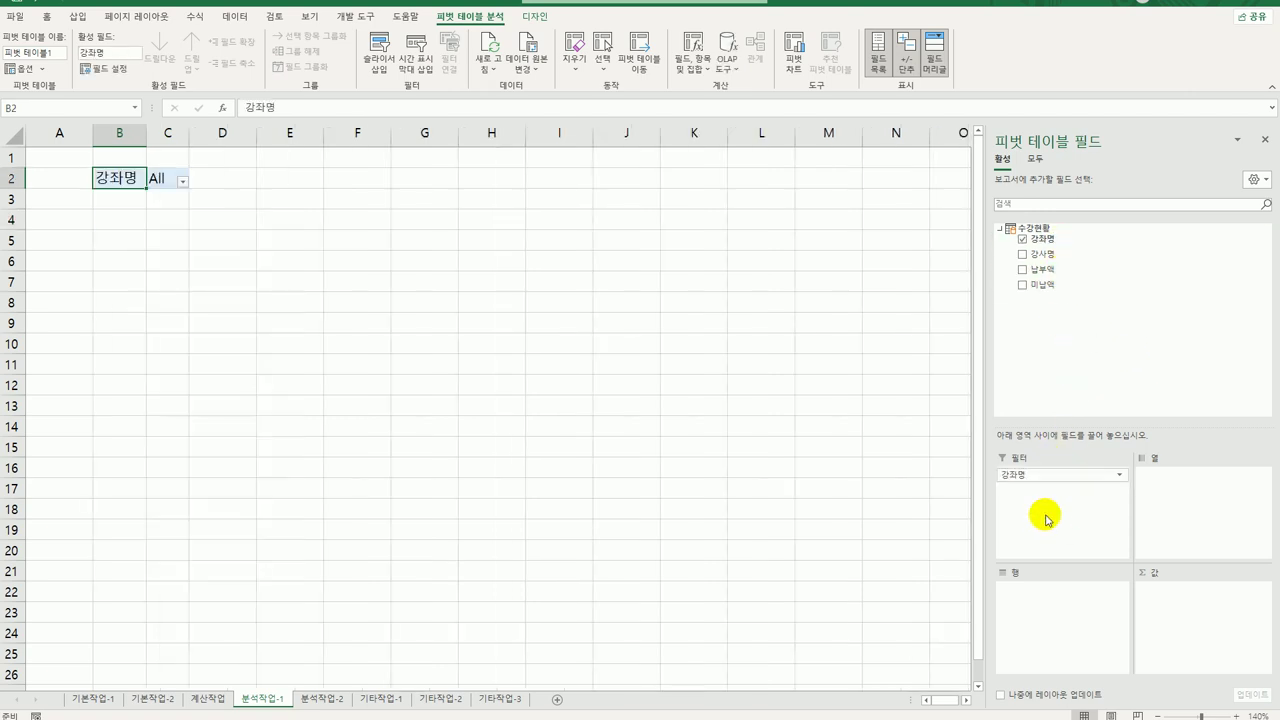
left_click_drag(1042, 254, 1059, 622)
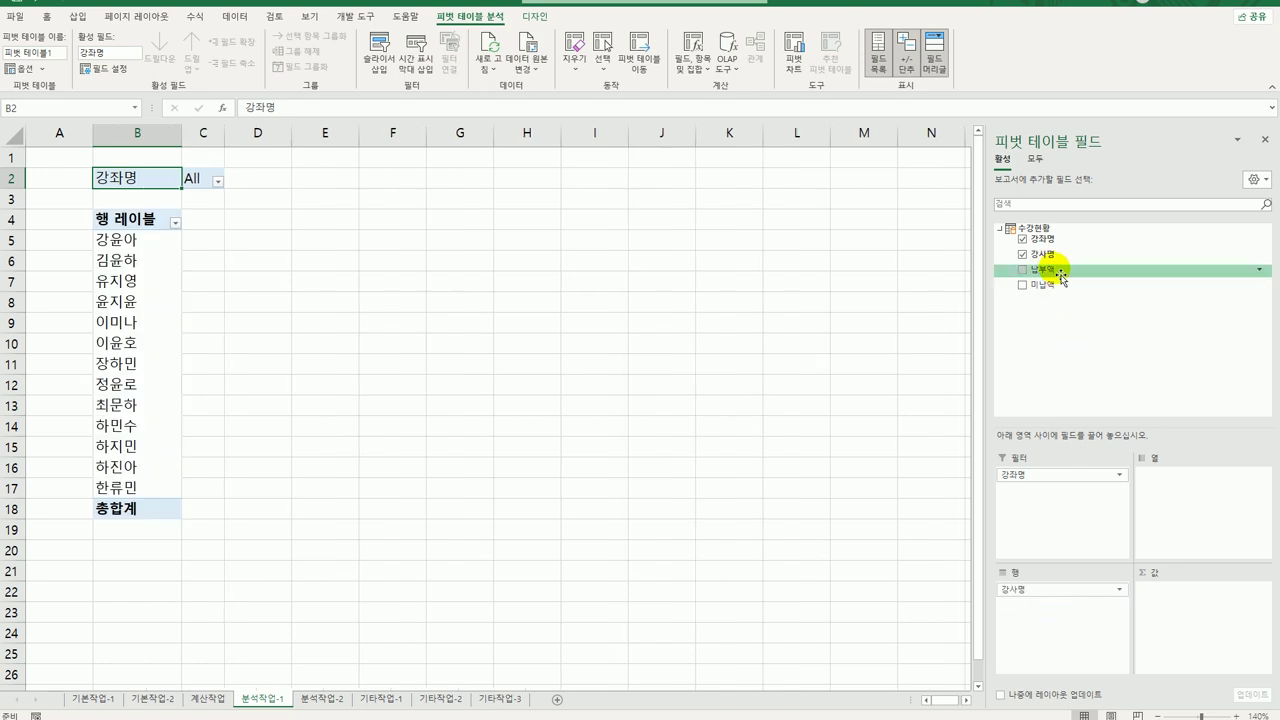
left_click_drag(1046, 268, 1176, 626)
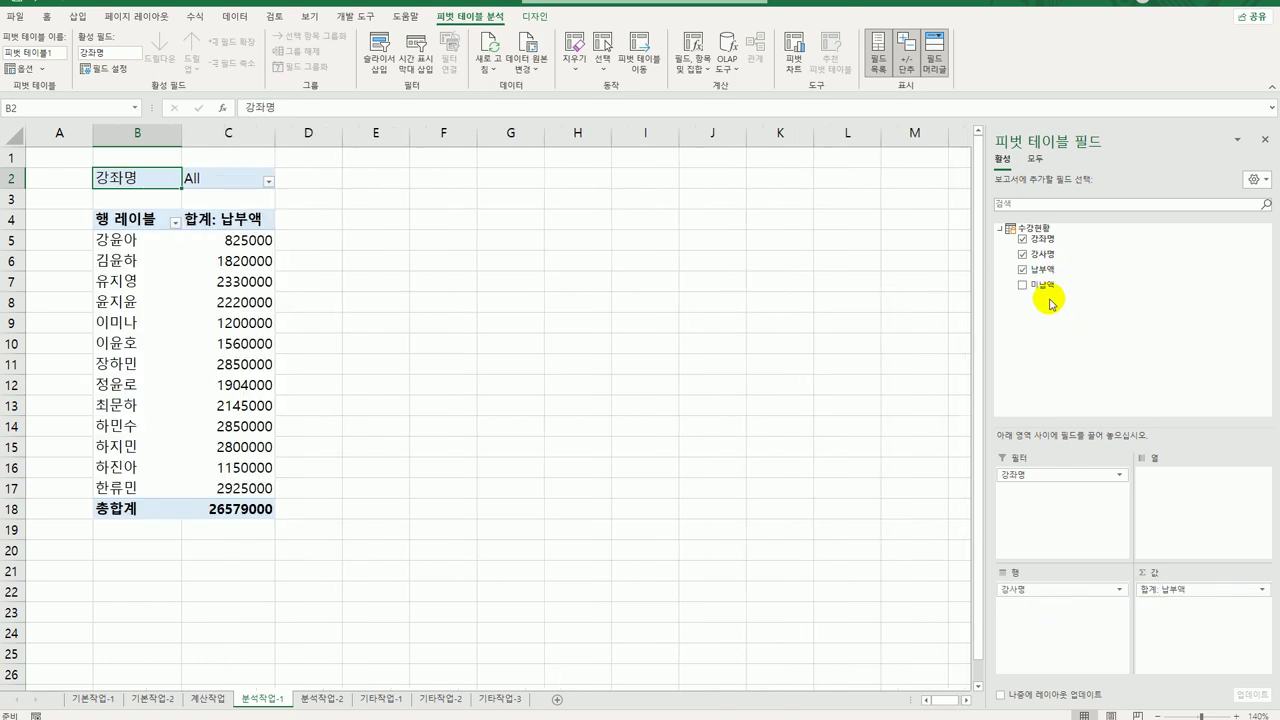
left_click_drag(1045, 285, 1187, 633)
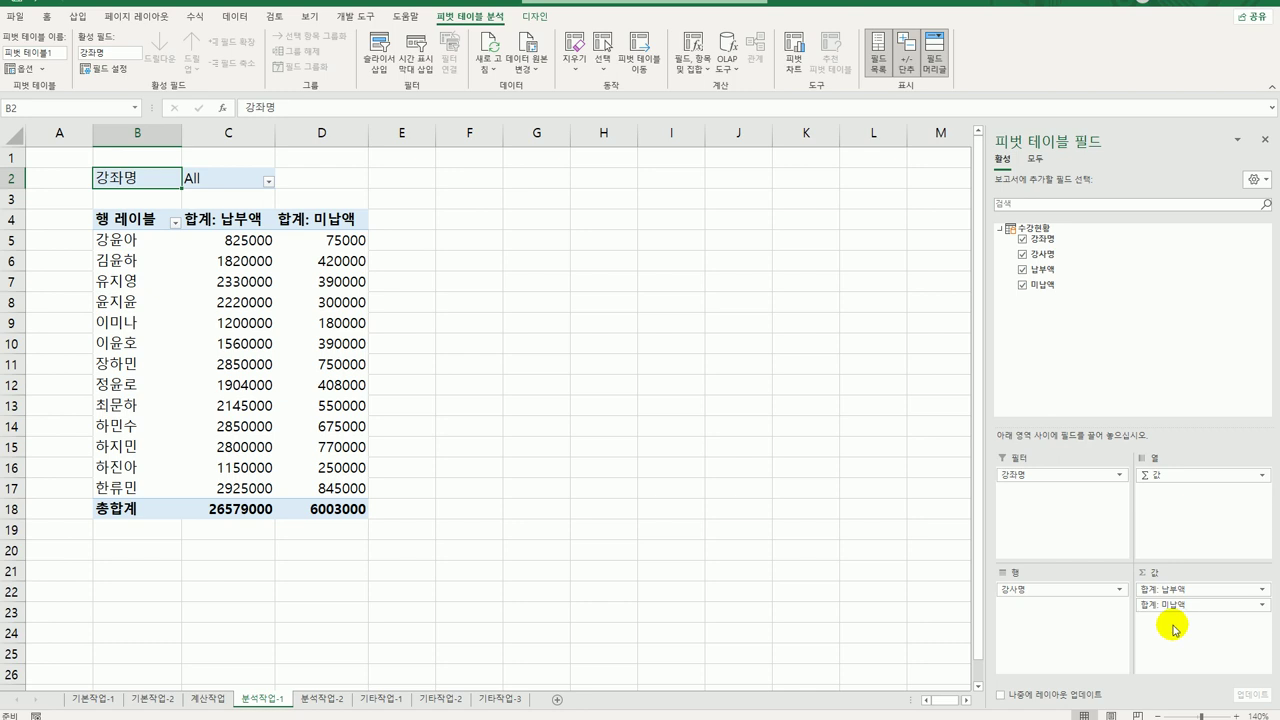
Step: Set the PivotTable's report layout to outline form (개요 형식으로 표시)
left_click(535, 18)
left_click(83, 55)
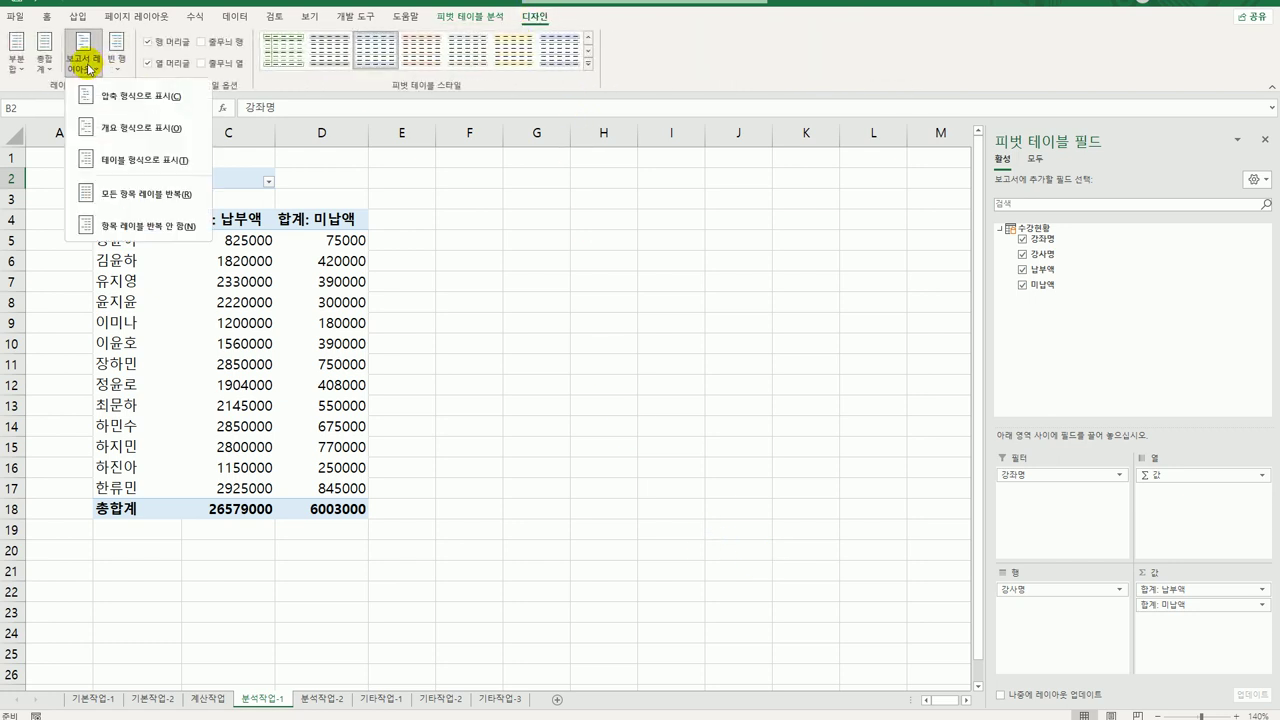
left_click(100, 130)
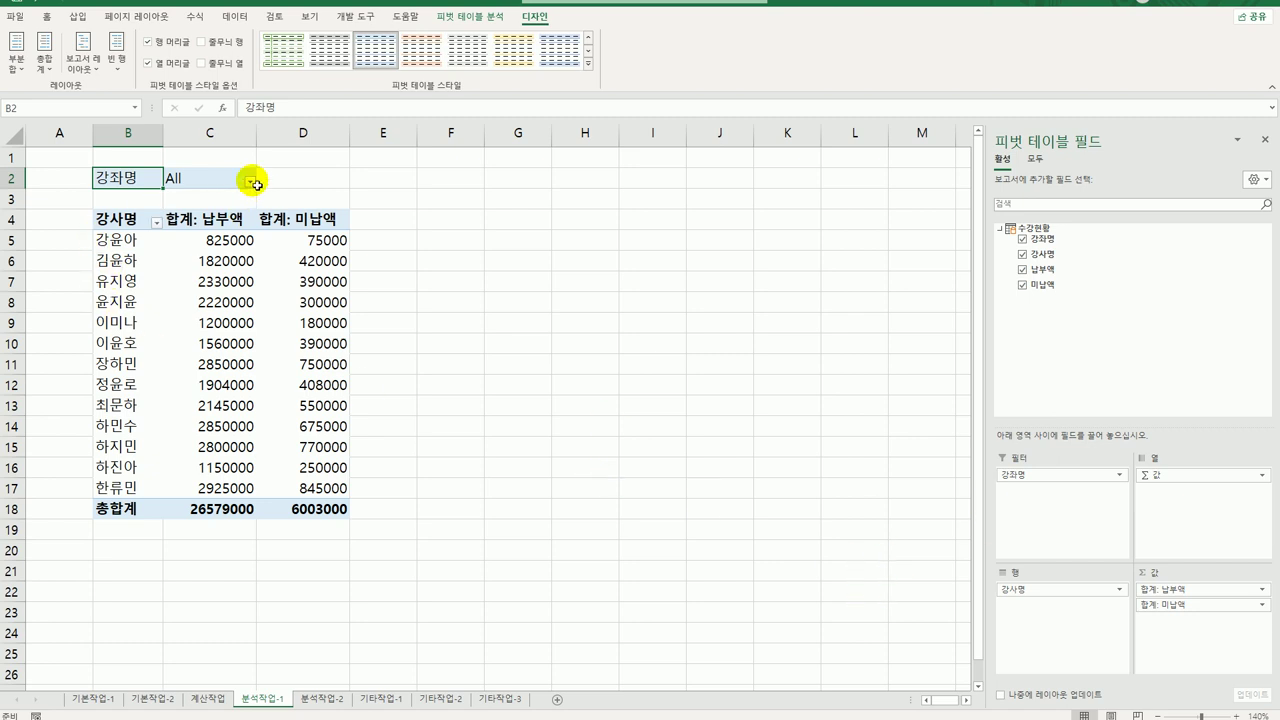
Step: Open the 강좌명 report filter in C2 and expand All to list the individual courses
left_click(190, 183)
left_click(250, 181)
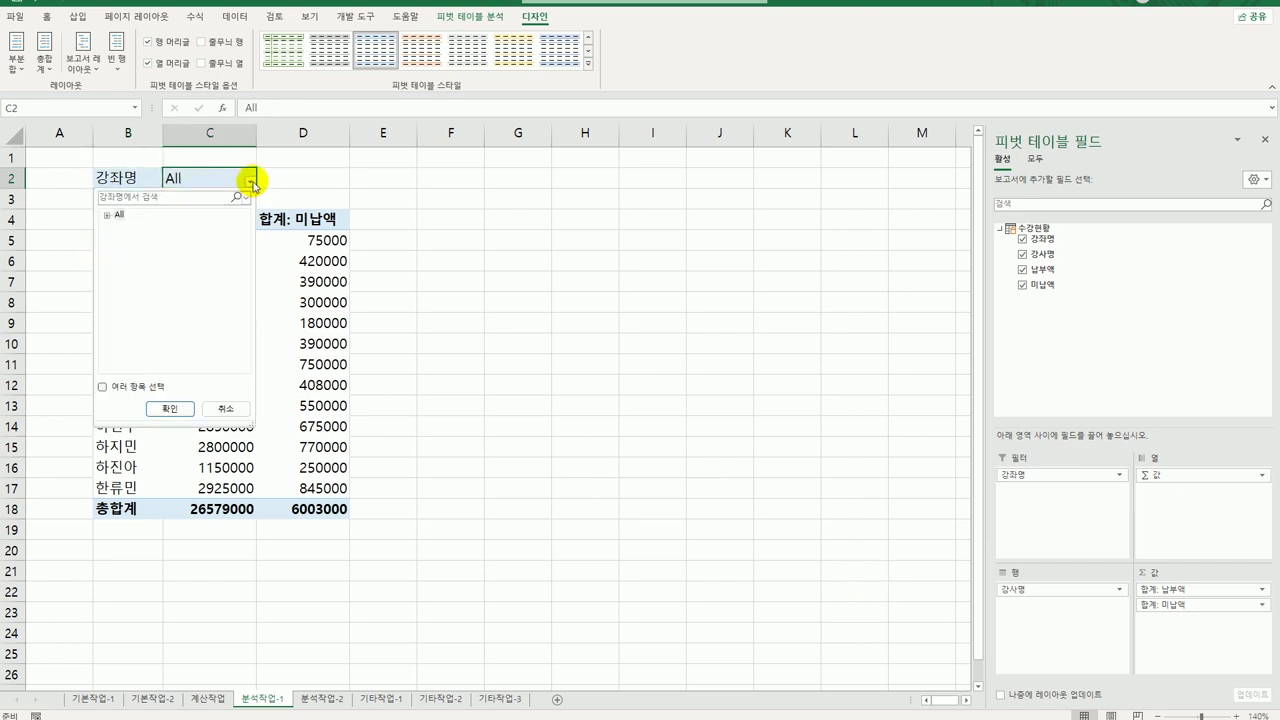
left_click(107, 215)
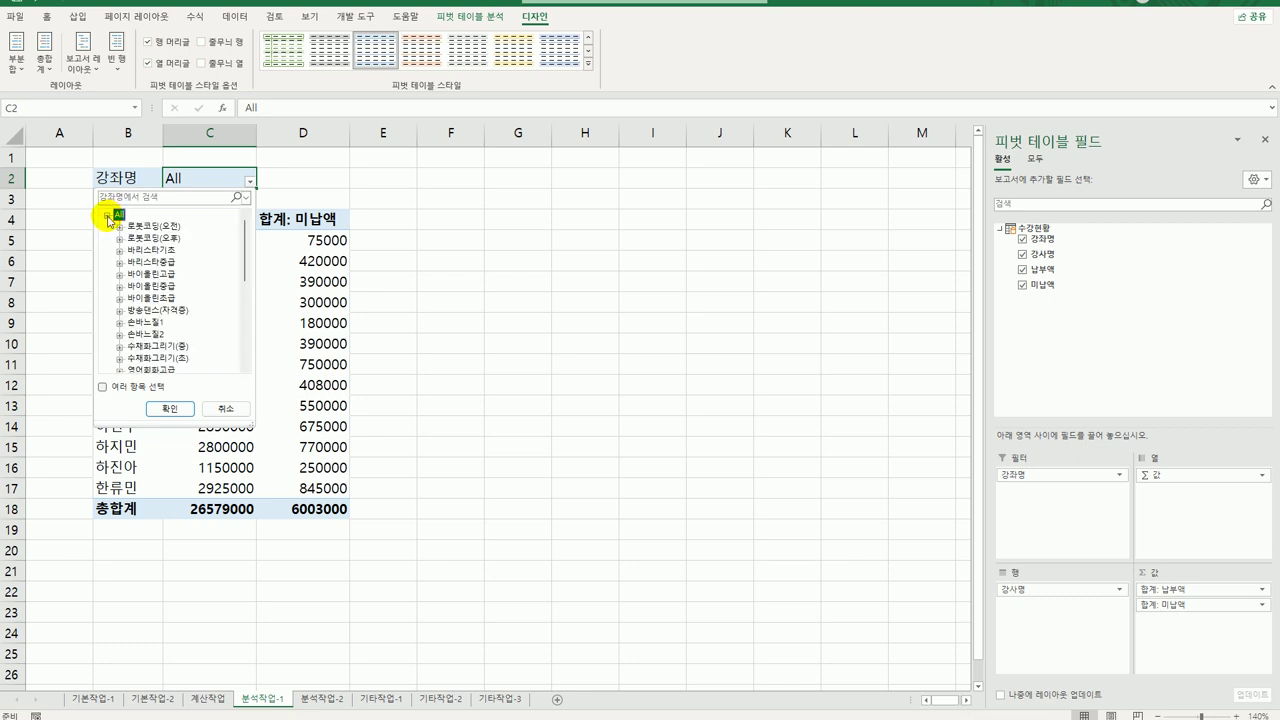
left_click(124, 389)
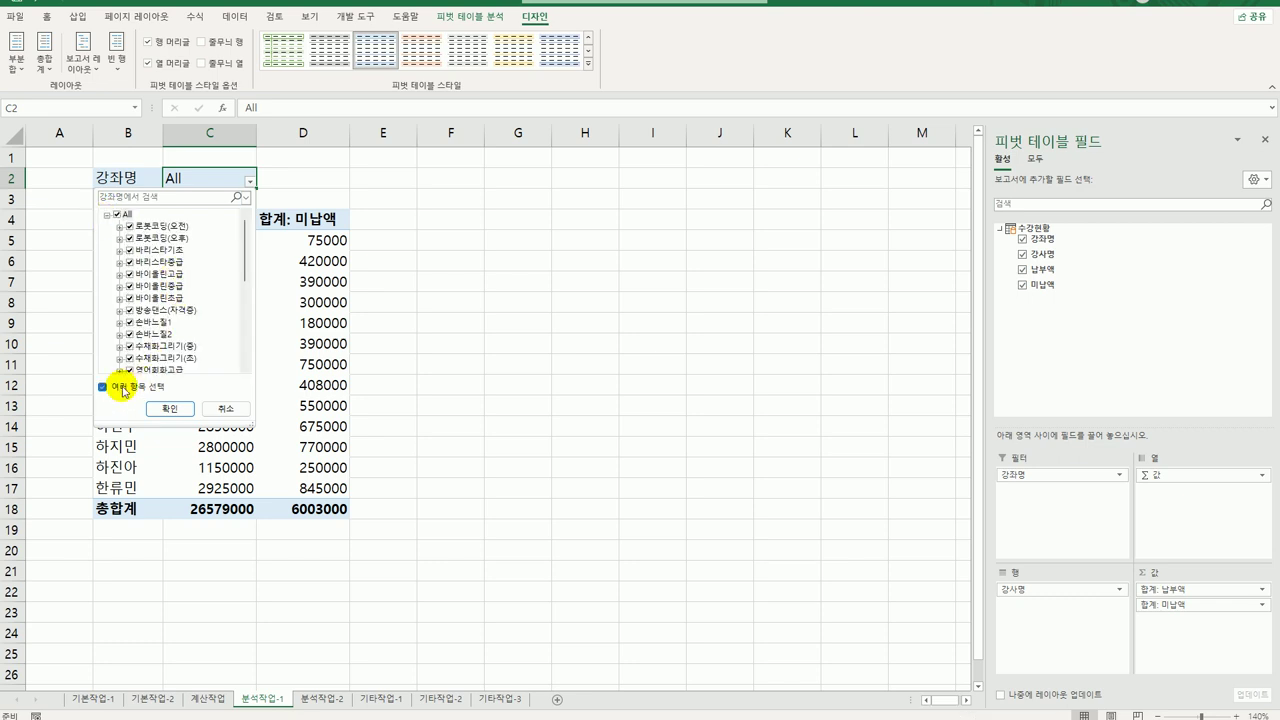
left_click(124, 389)
left_click(124, 389)
left_click(124, 389)
left_click(124, 389)
left_click(120, 389)
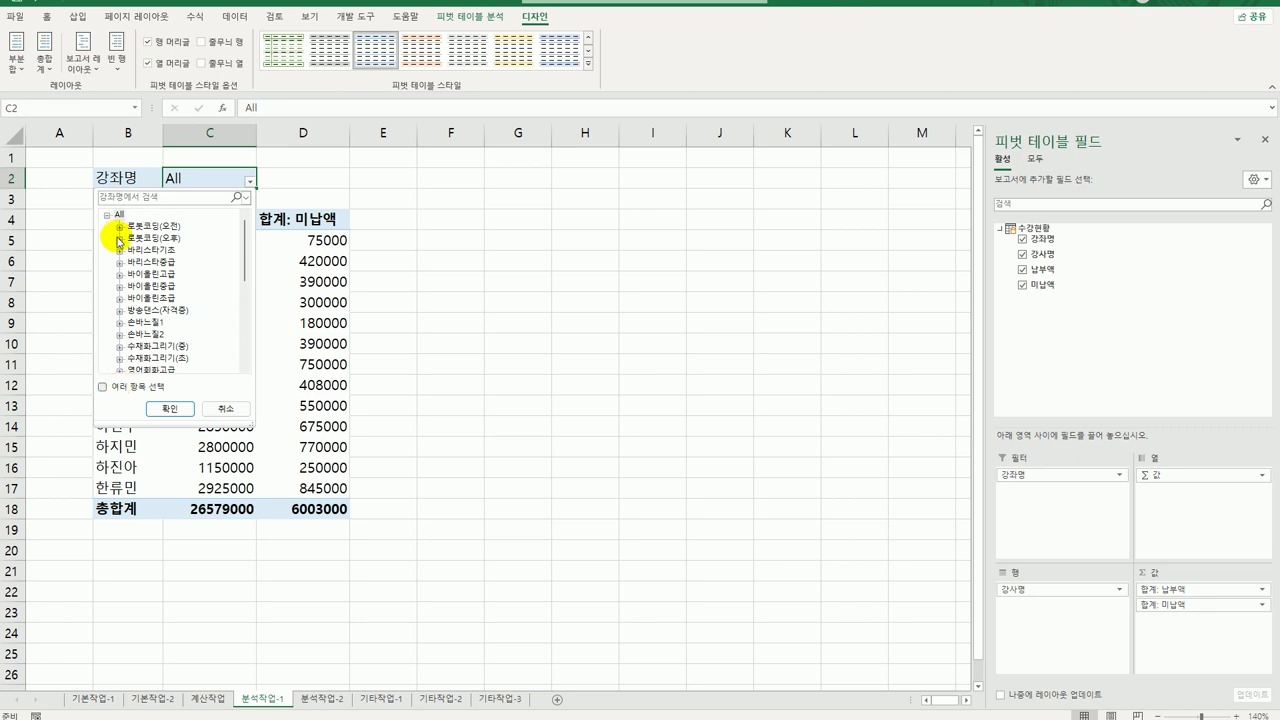
left_click(113, 389)
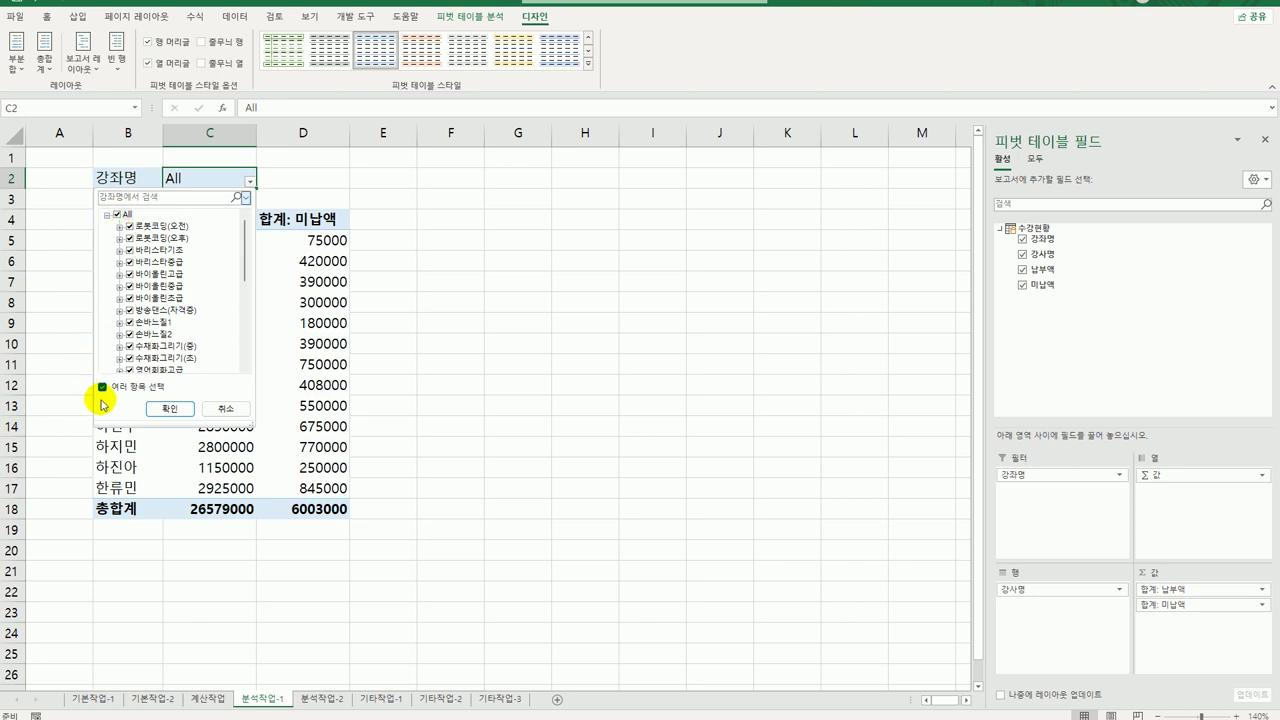
left_click(102, 387)
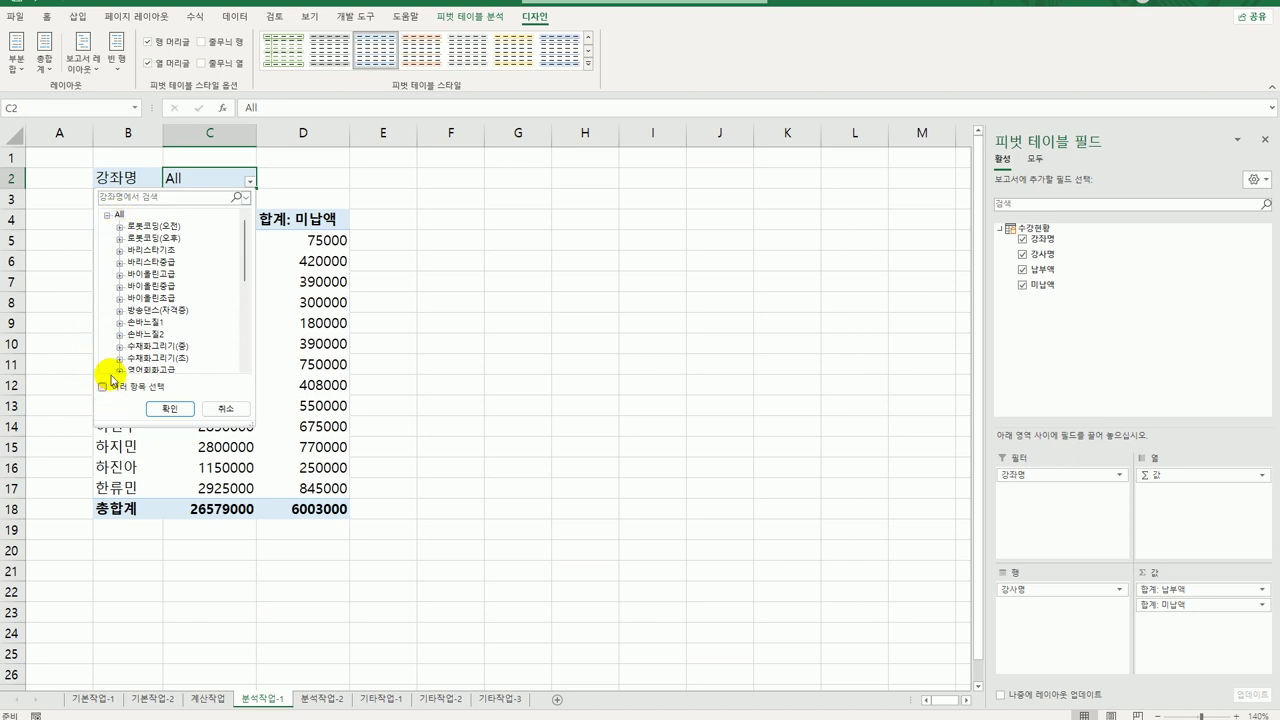
left_click(105, 215)
left_click(105, 215)
Step: Allow multiple items in the 강좌명 filter and include 바리스타중급, 바이올린중급 and 수채화그리기(중)
left_click(168, 263)
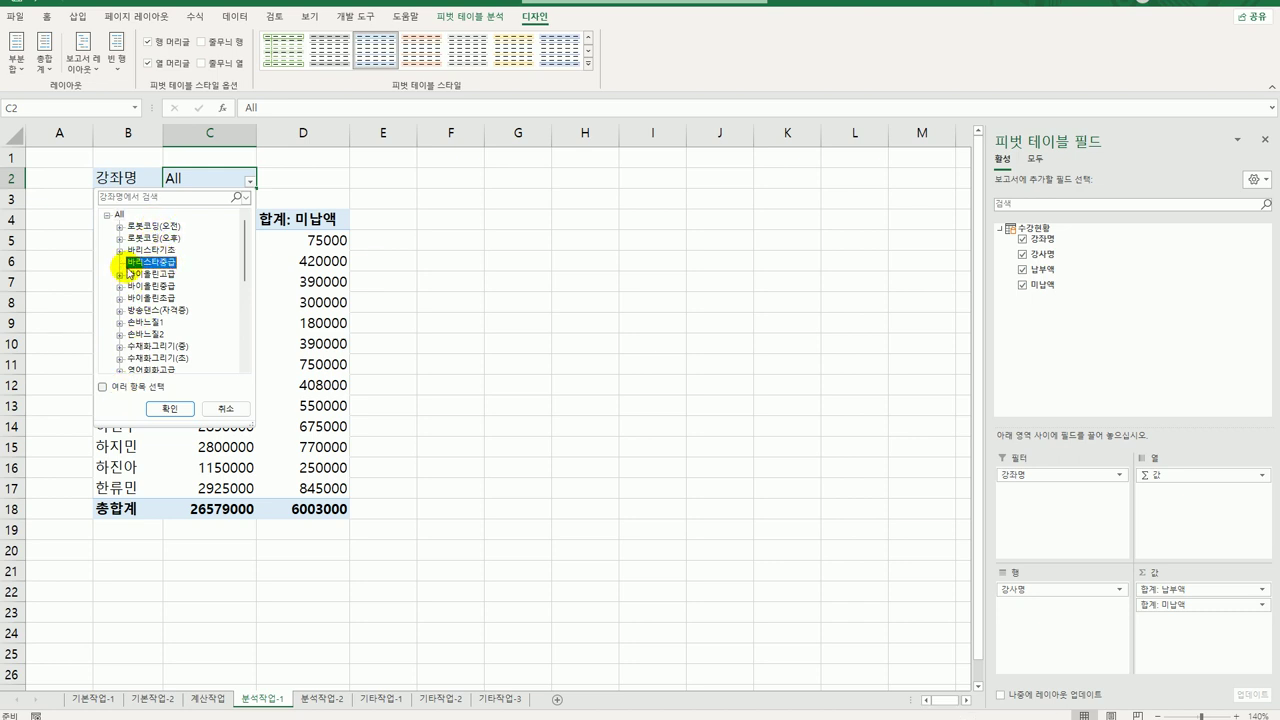
left_click(102, 387)
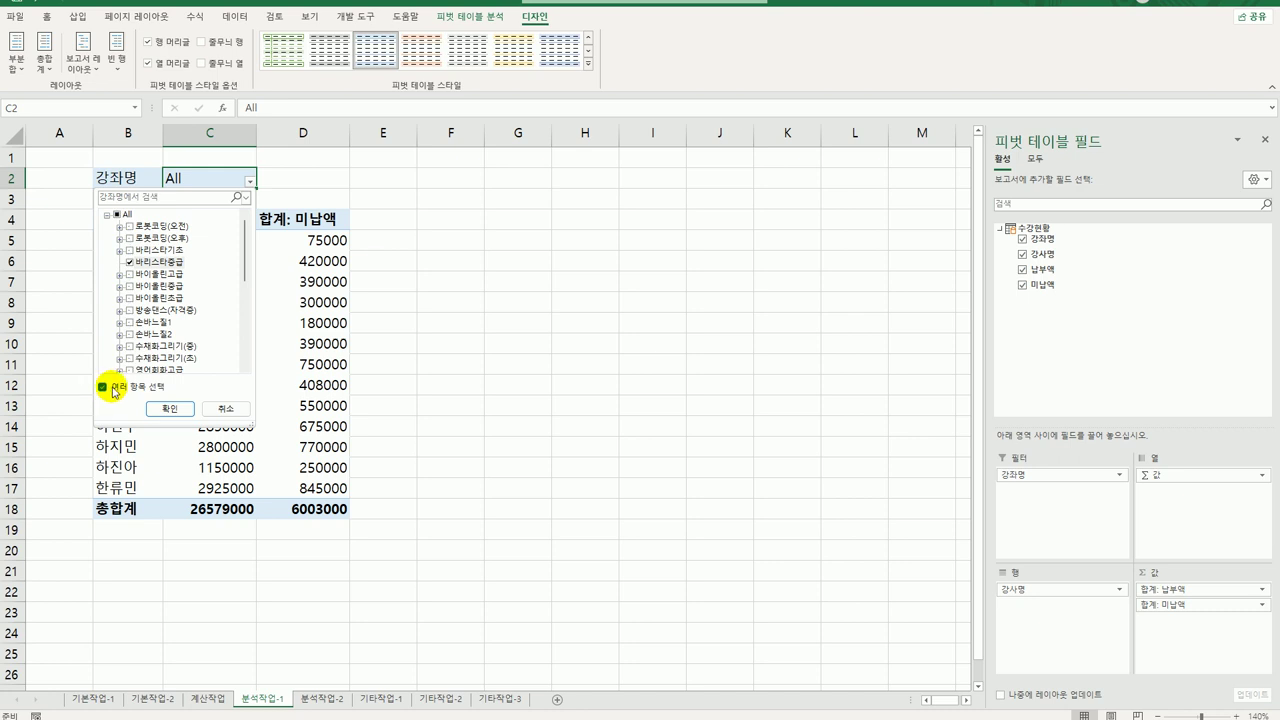
left_click(146, 288)
left_click(130, 288)
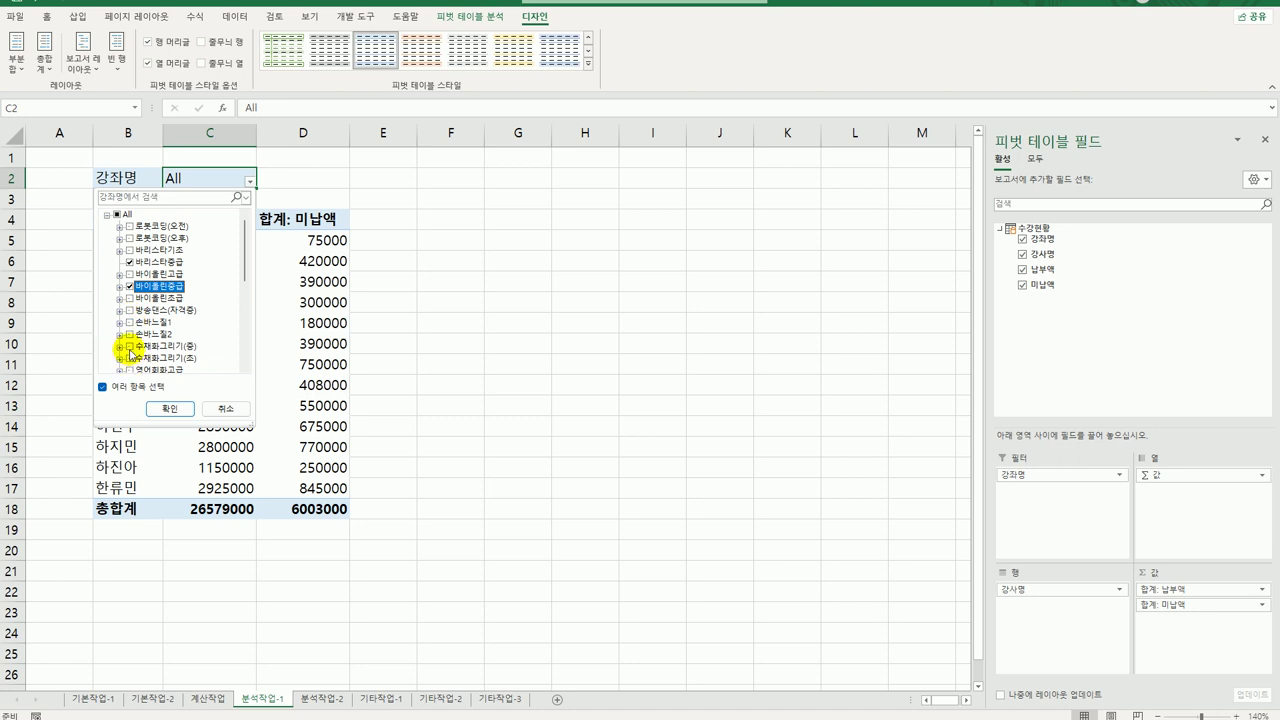
left_click(130, 347)
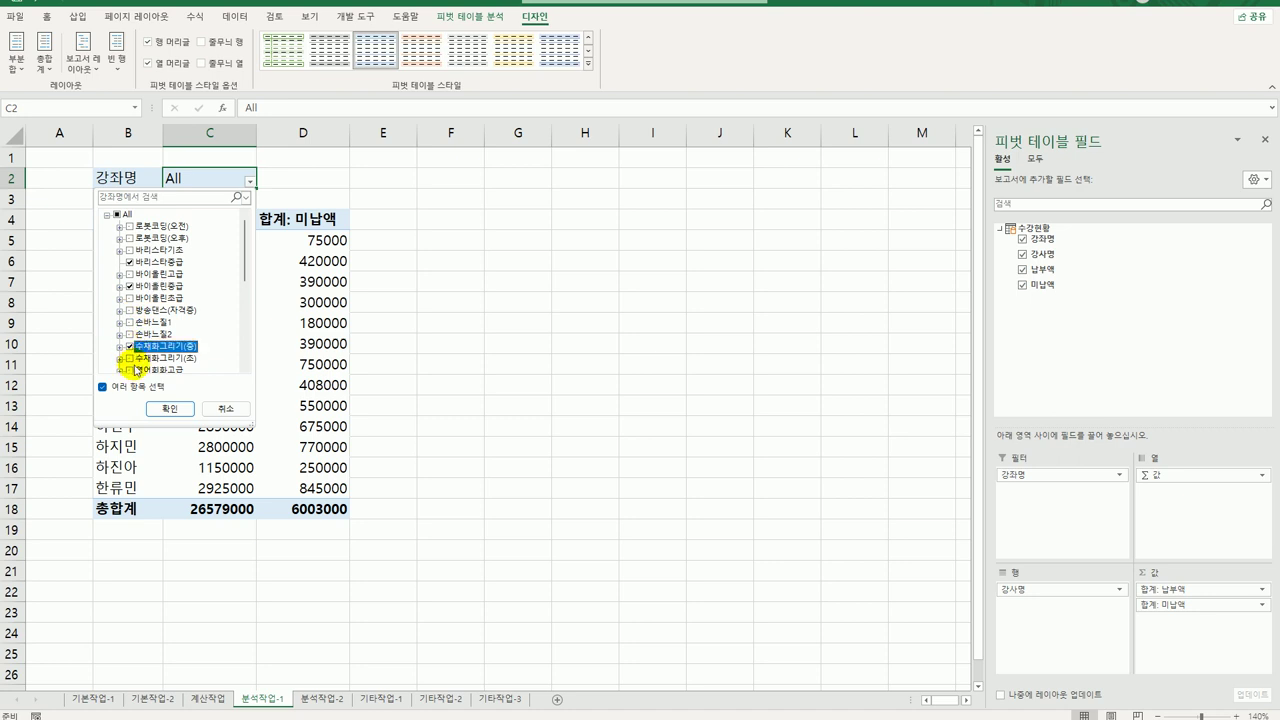
Step: Include 영어회화중급, 오카리나(중) and 종이접기(중) as well and apply the 강좌명 filter
scroll(170, 333, "down", 3)
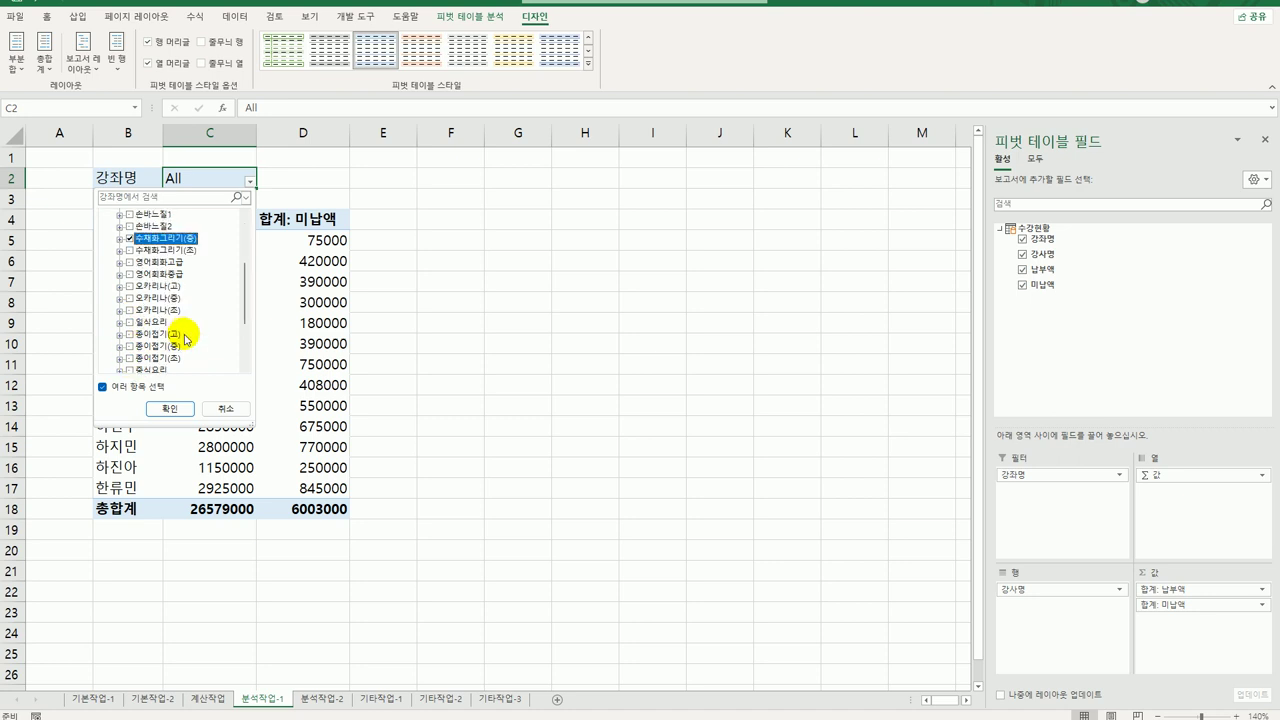
left_click(130, 275)
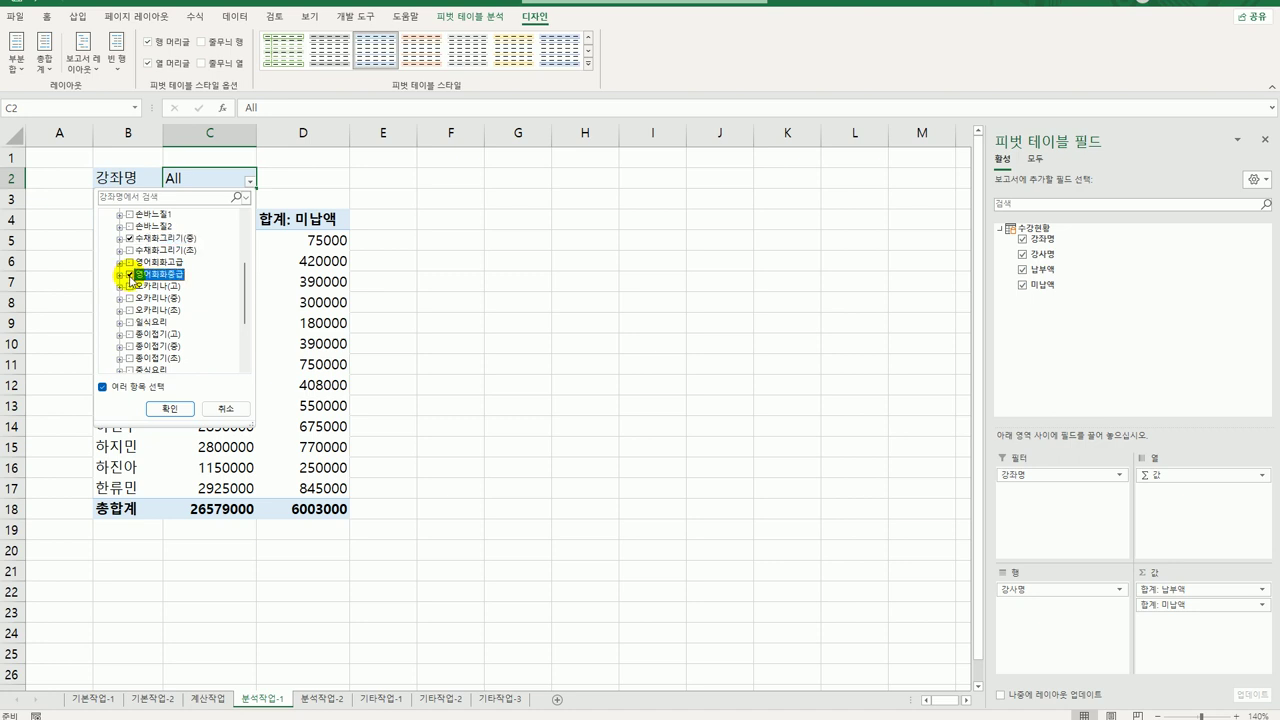
left_click(130, 298)
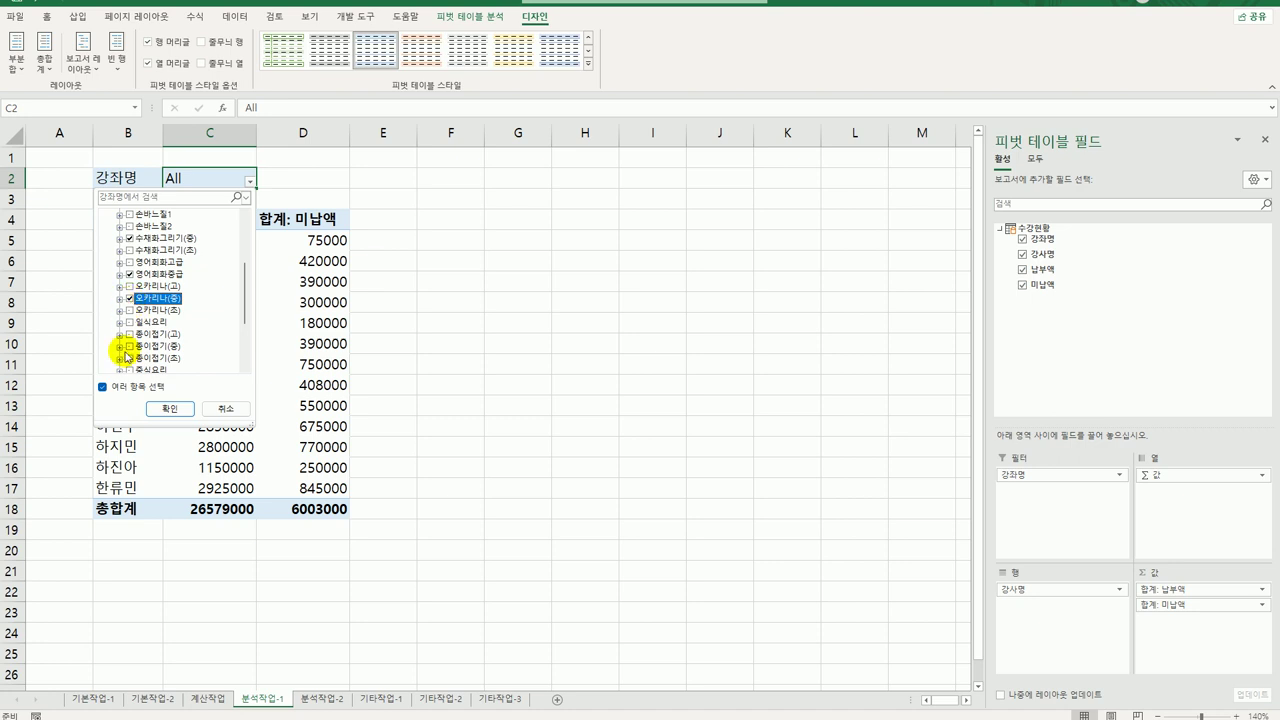
left_click(128, 347)
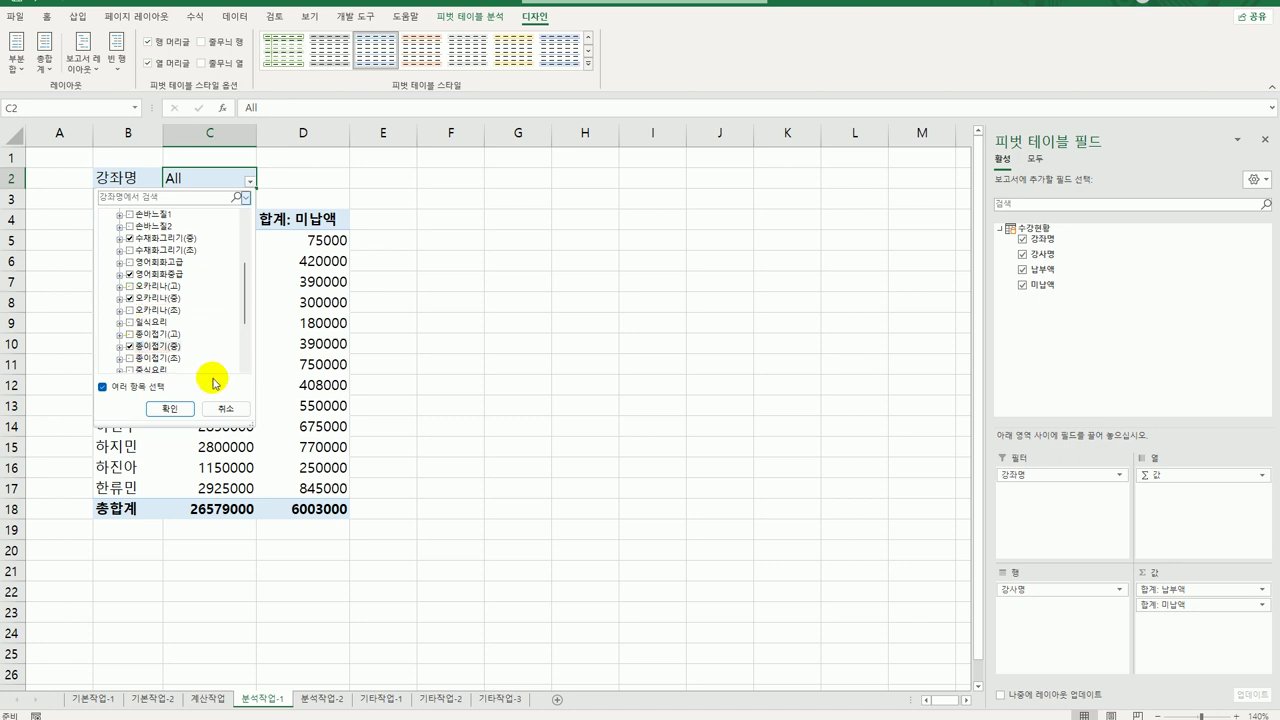
left_click_drag(245, 290, 247, 258)
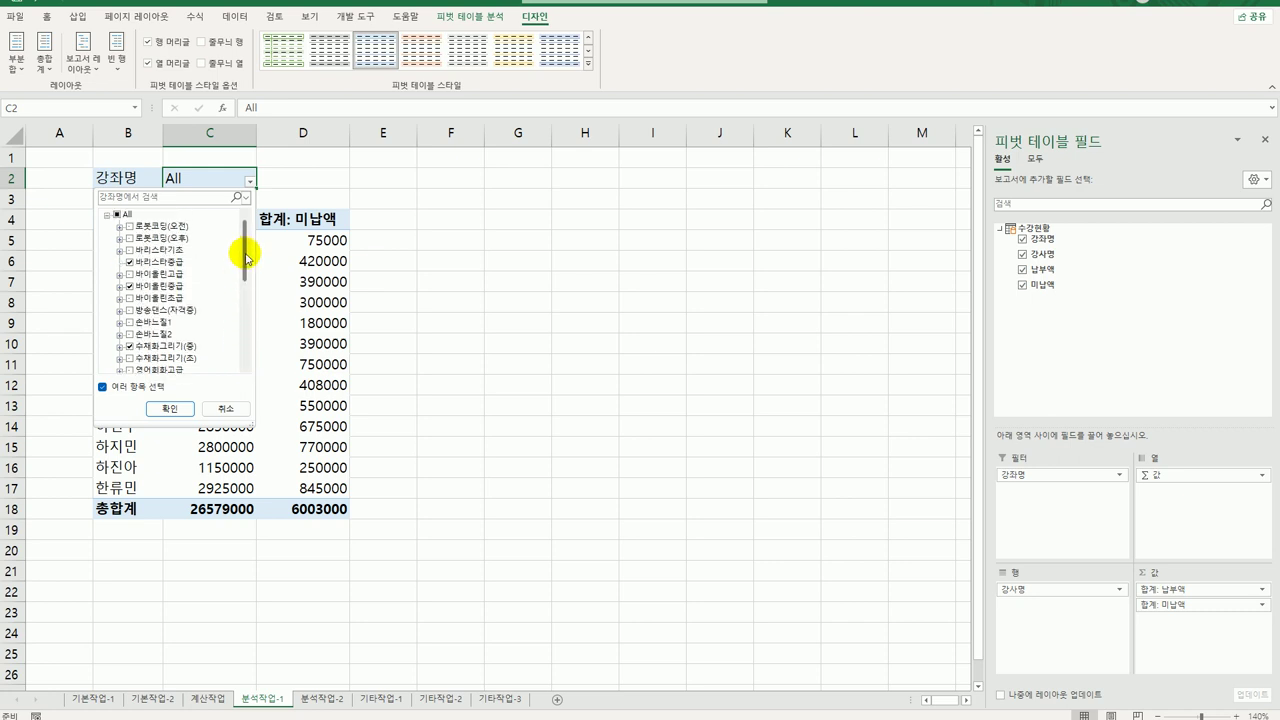
left_click(172, 409)
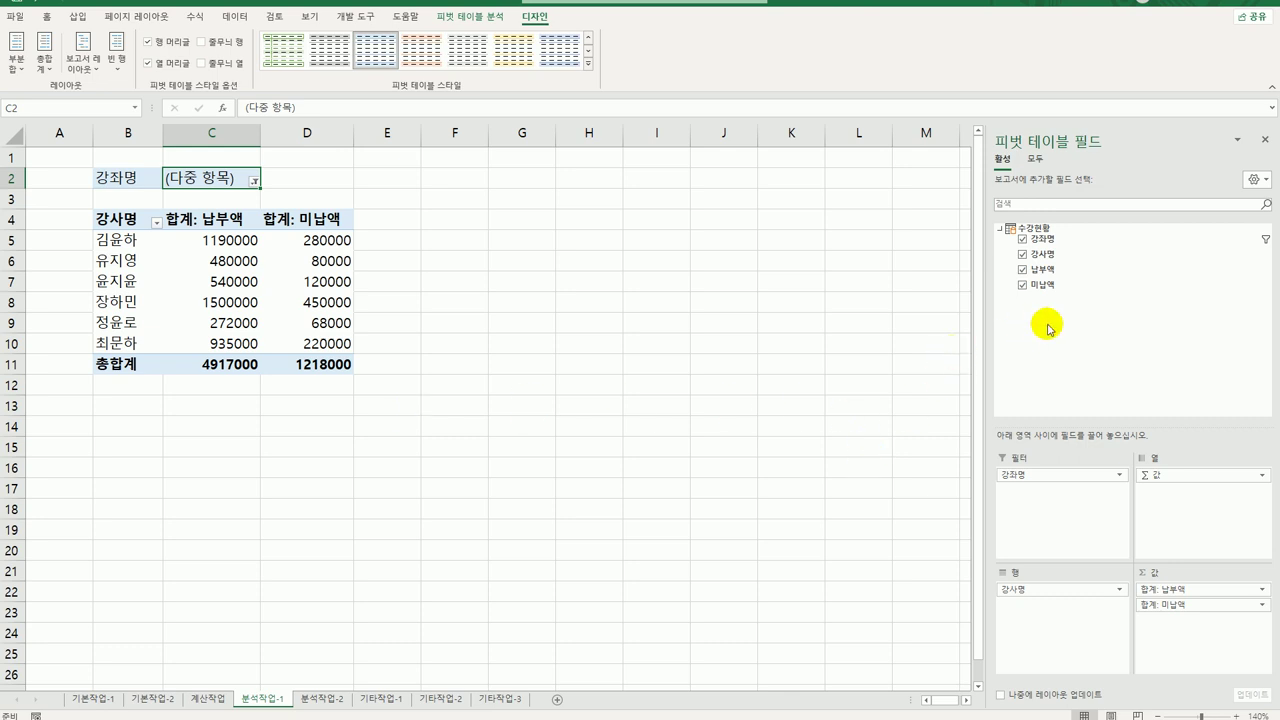
Step: Add 납부액 to the PivotTable values a second time and name this value field 납부액비율
left_click_drag(1044, 269, 1193, 645)
left_click(397, 224)
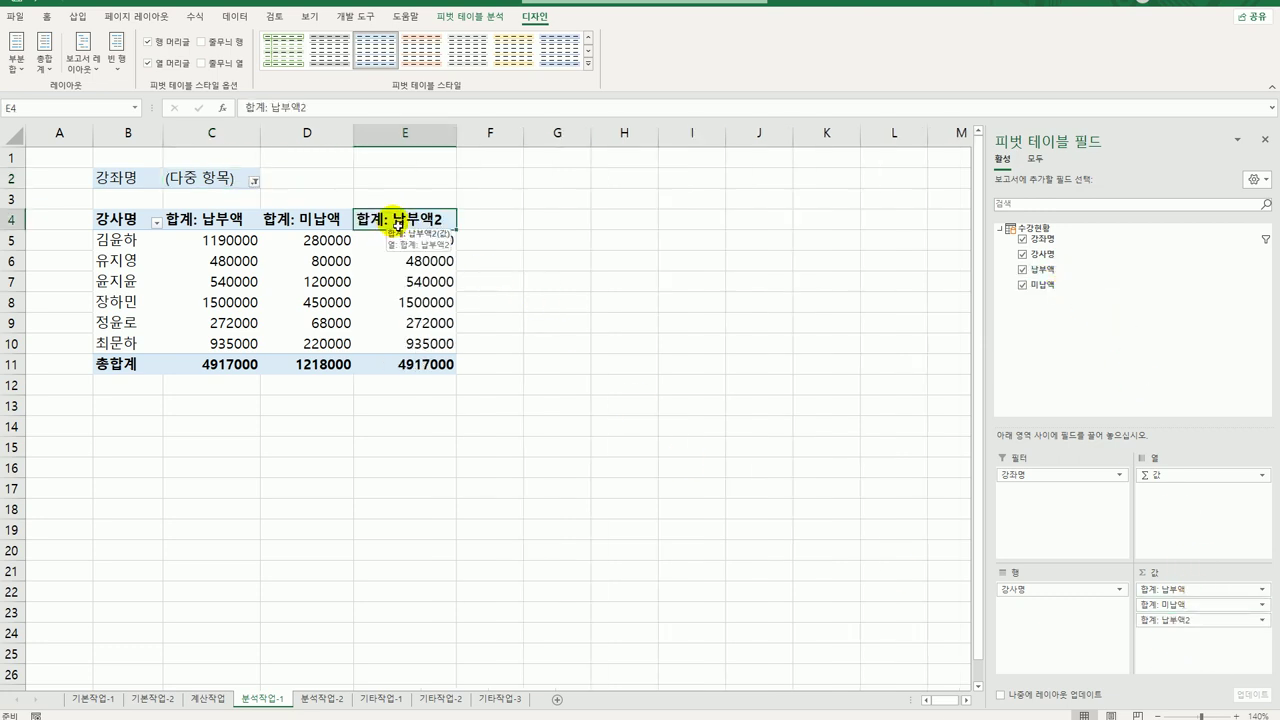
right_click(403, 224)
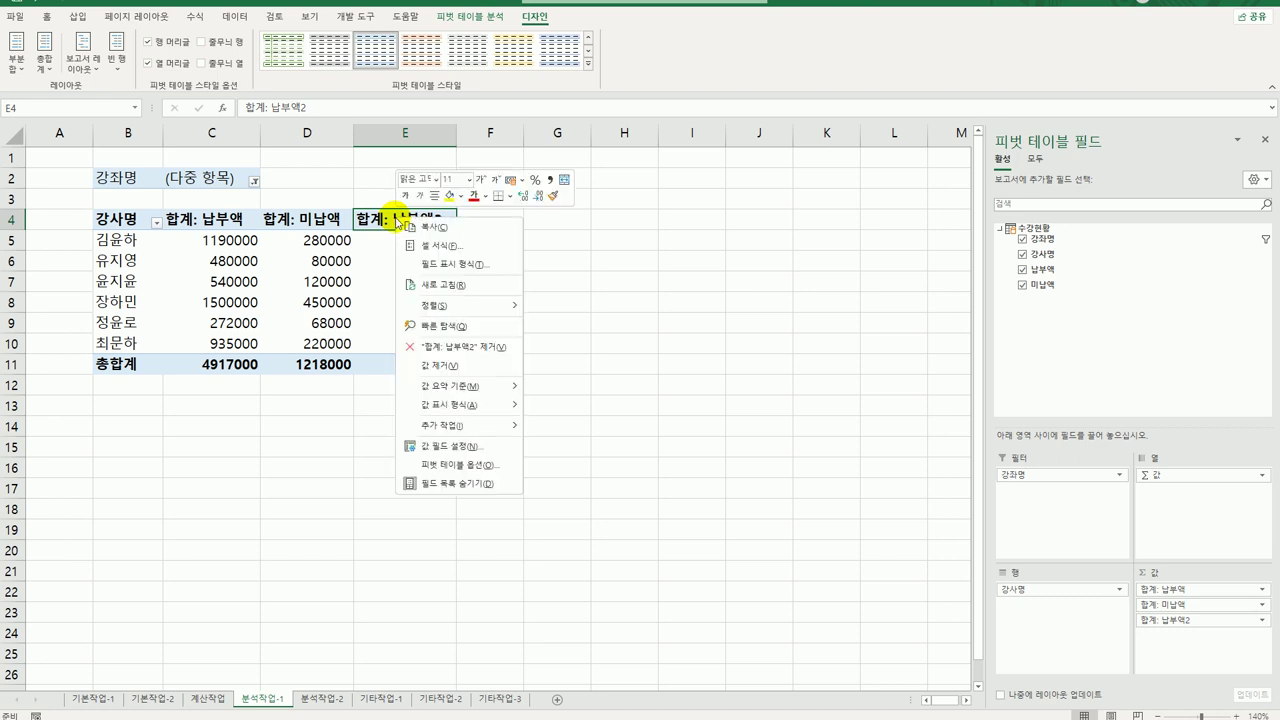
left_click(491, 444)
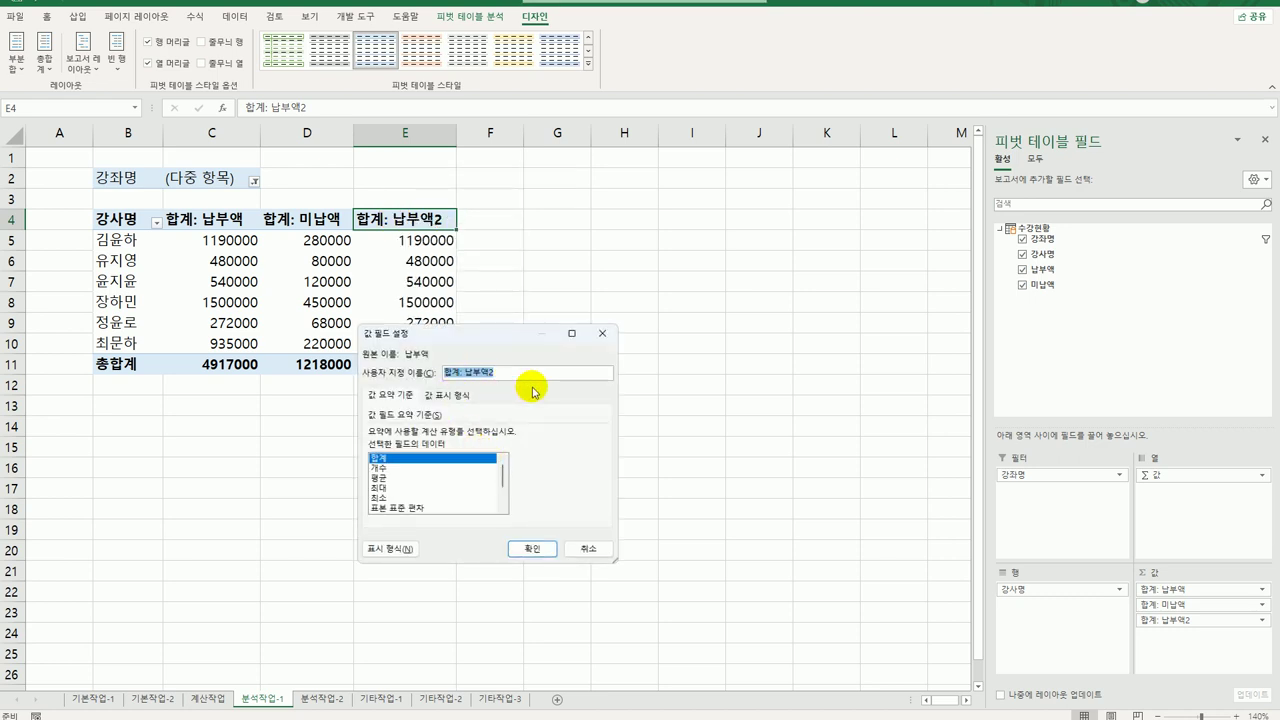
type("ㅂ")
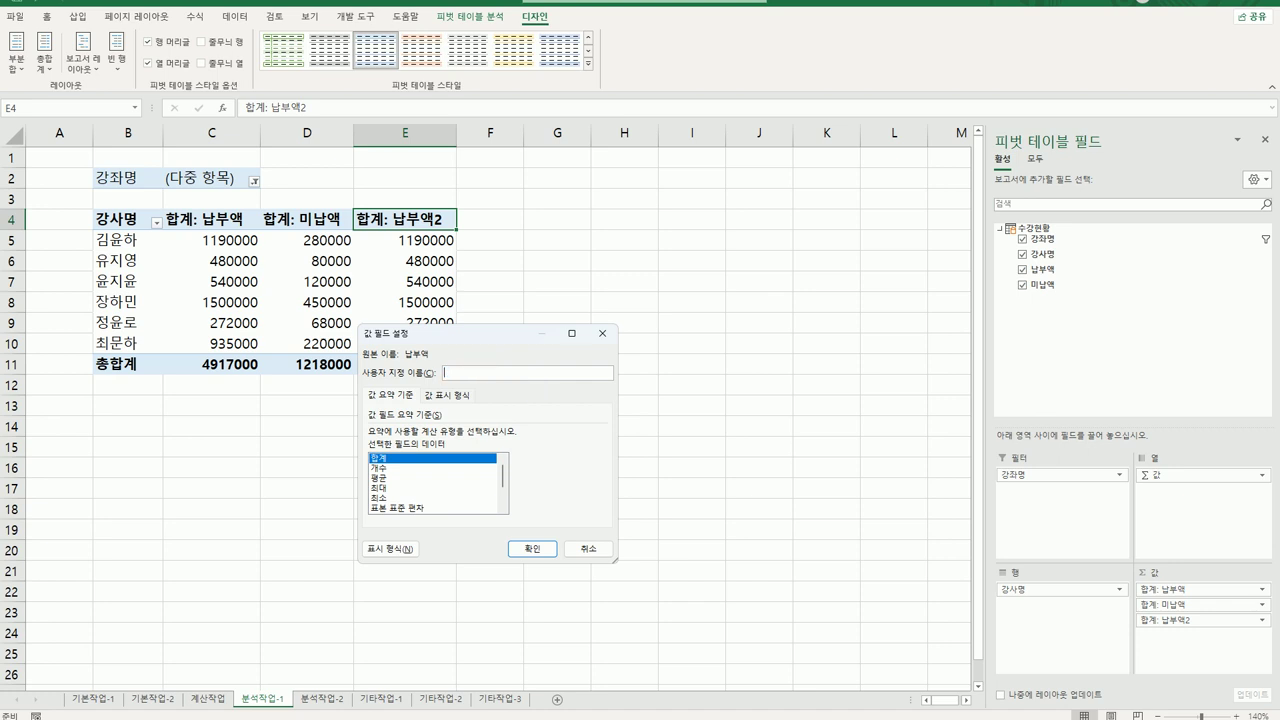
type("납부액비율")
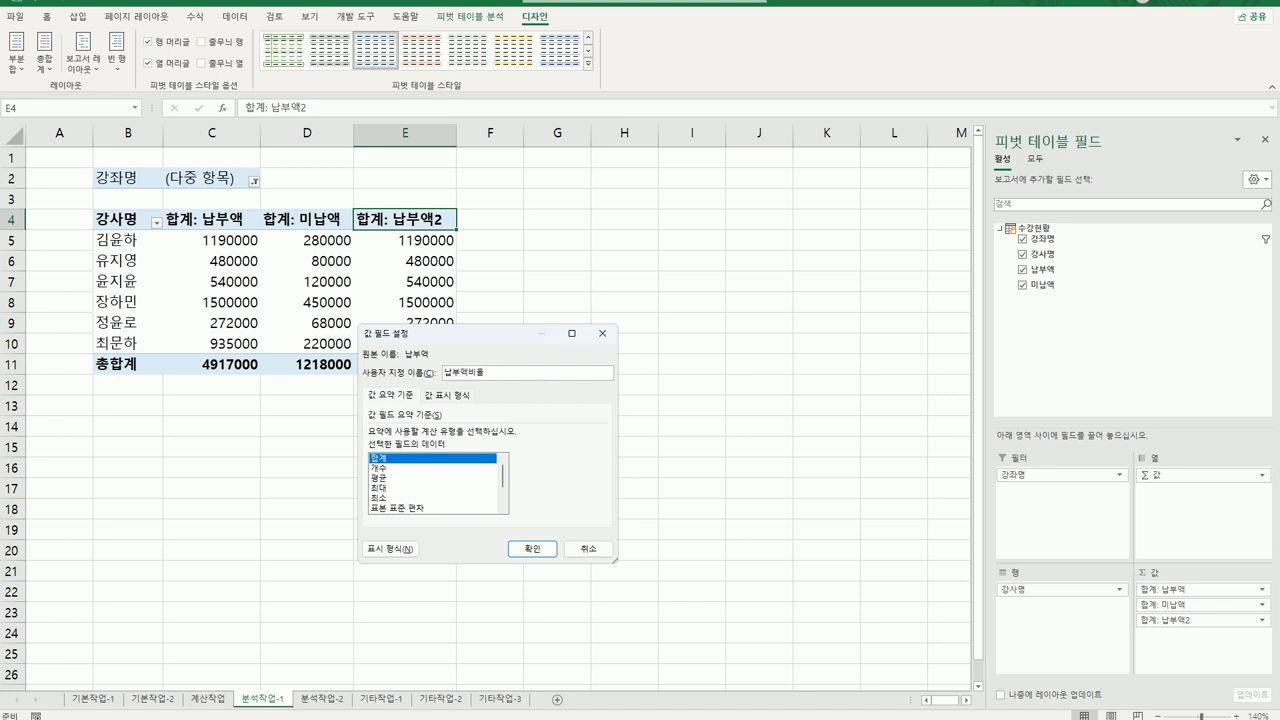
Step: Show the 납부액비율 values as a percentage of the column total (열 합계 비율)
left_click(460, 396)
left_click(491, 435)
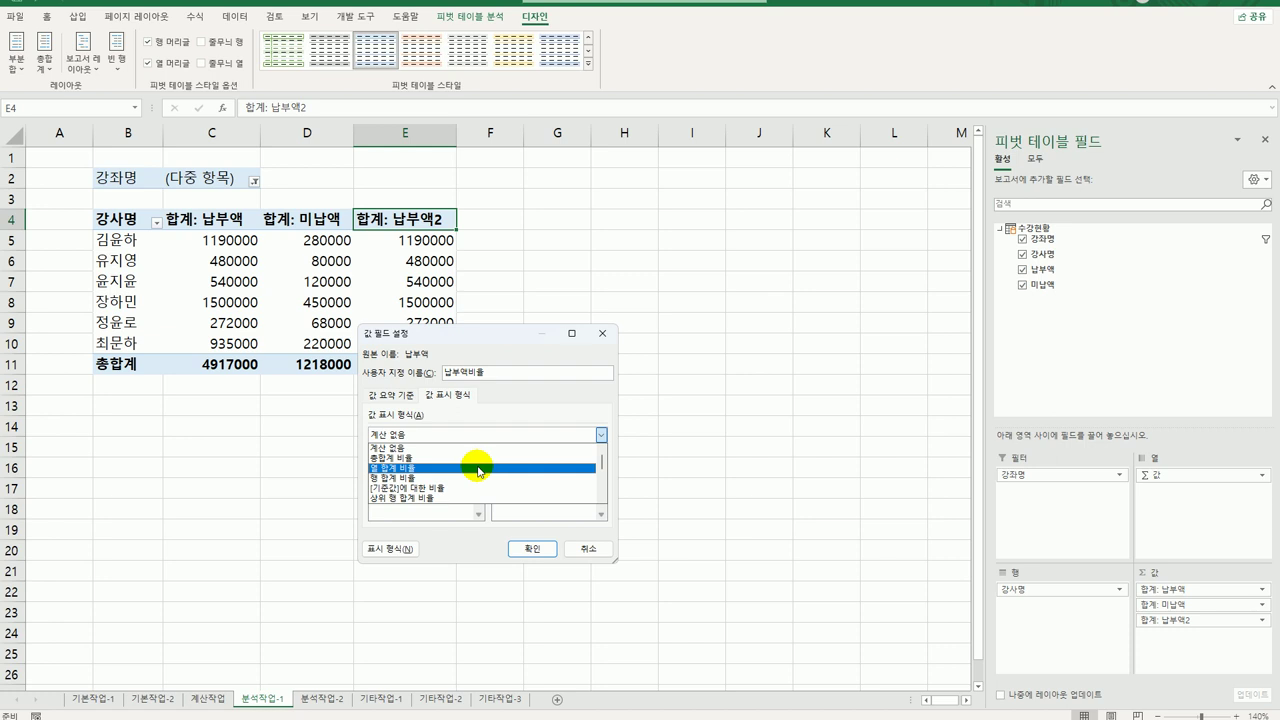
left_click(480, 467)
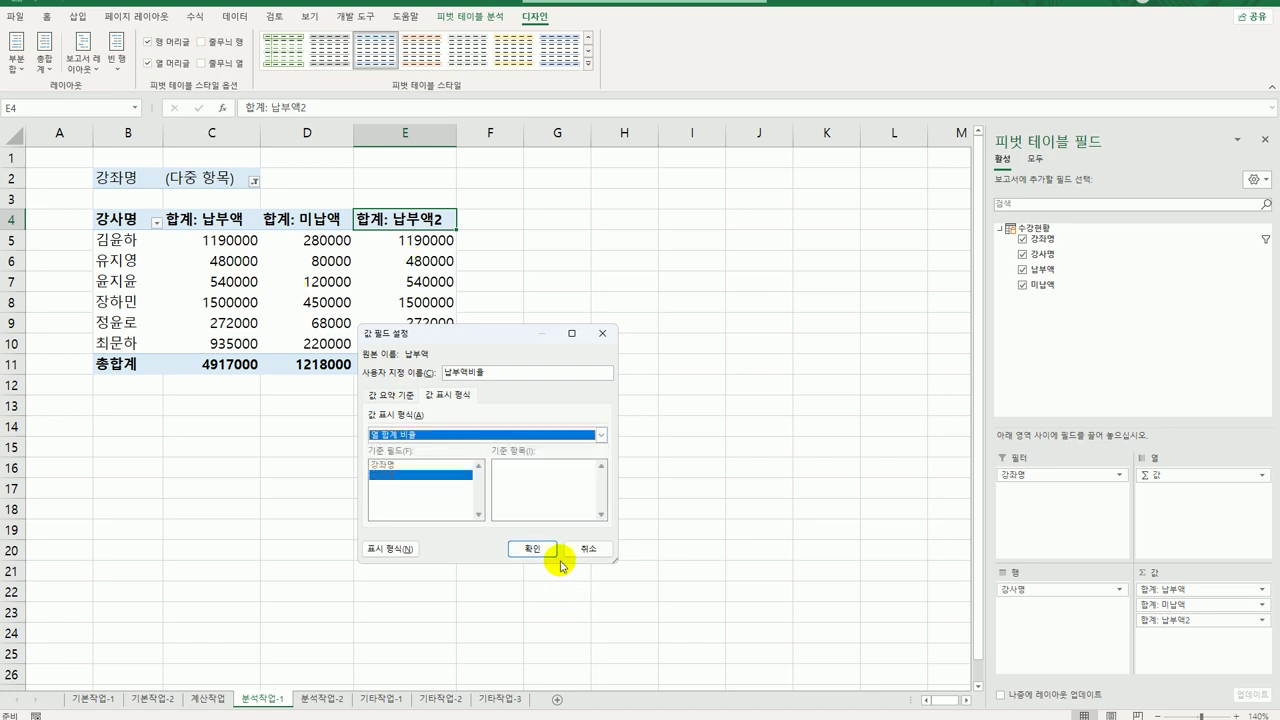
left_click(531, 549)
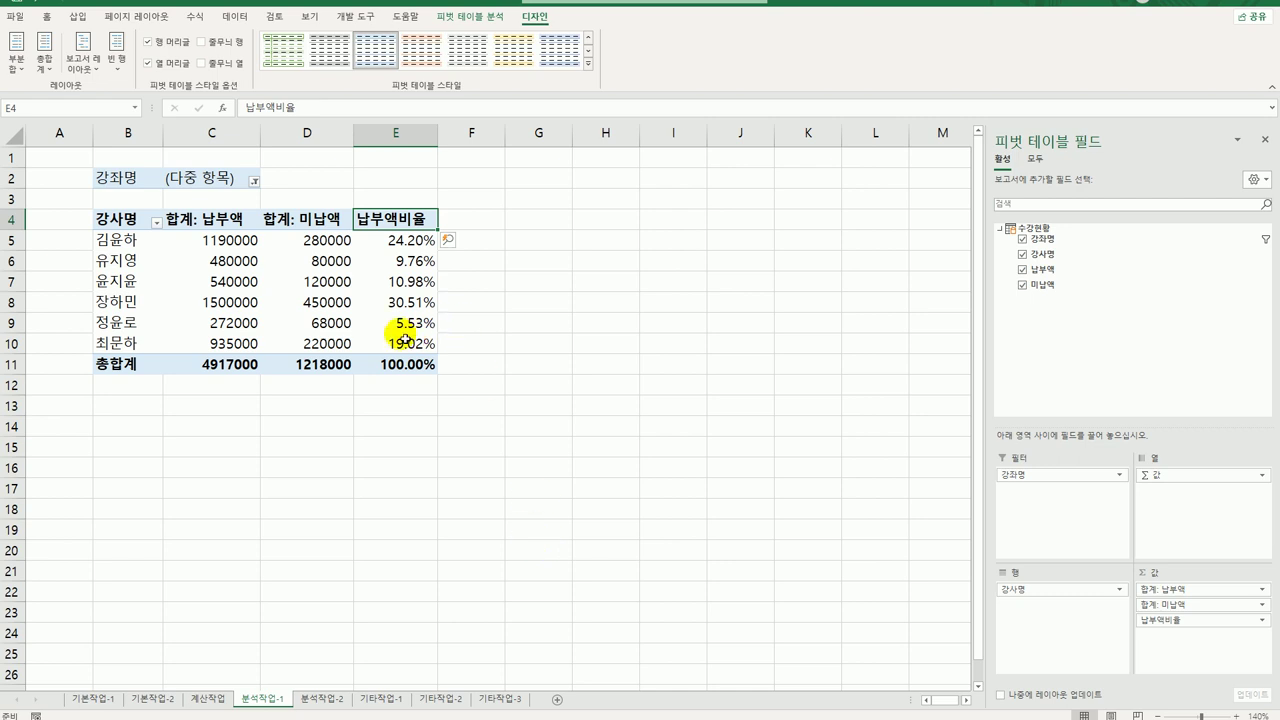
Step: Format the 합계: 납부액 value field as accounting (회계) with the currency symbol set to 없음
left_click(225, 219)
left_click(301, 220)
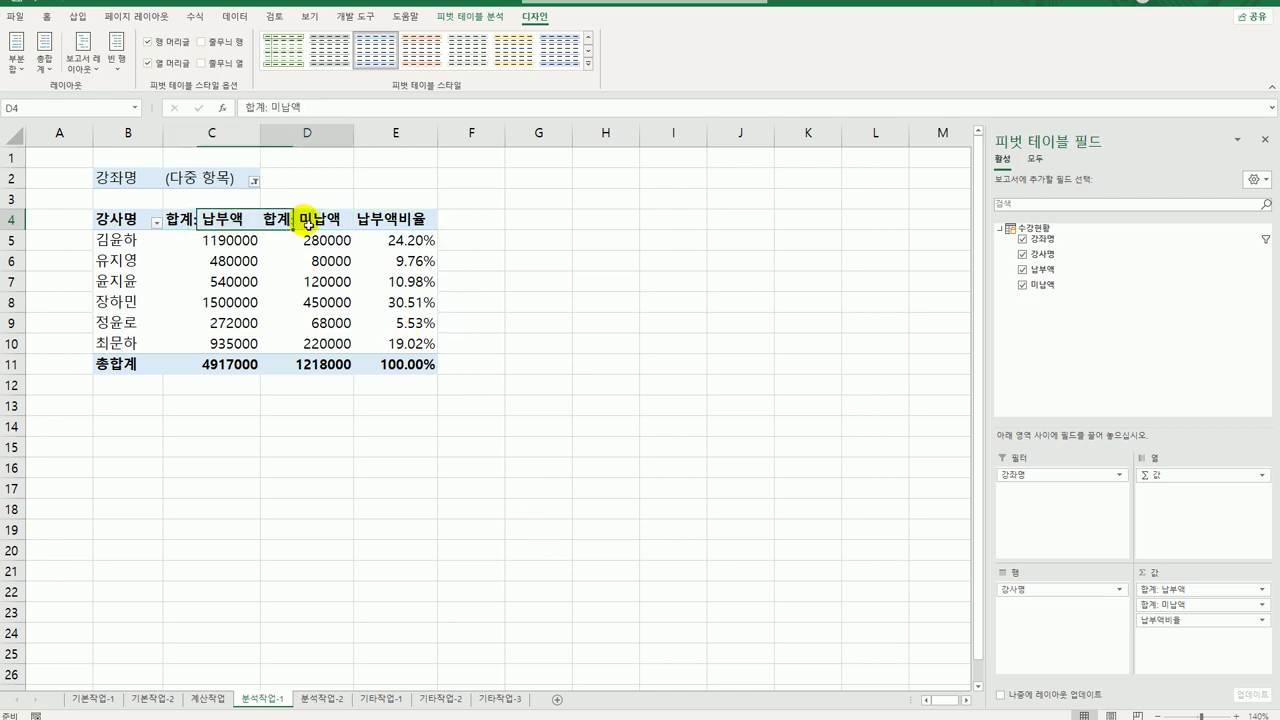
left_click(203, 221)
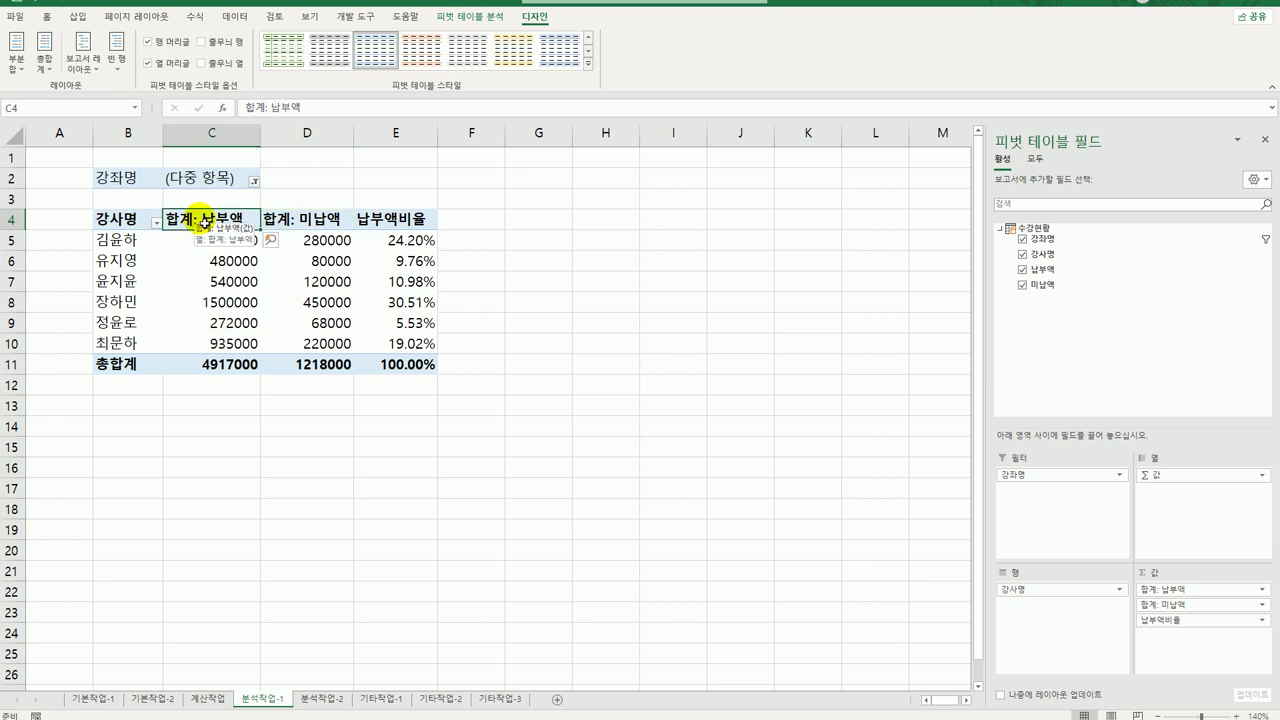
right_click(203, 221)
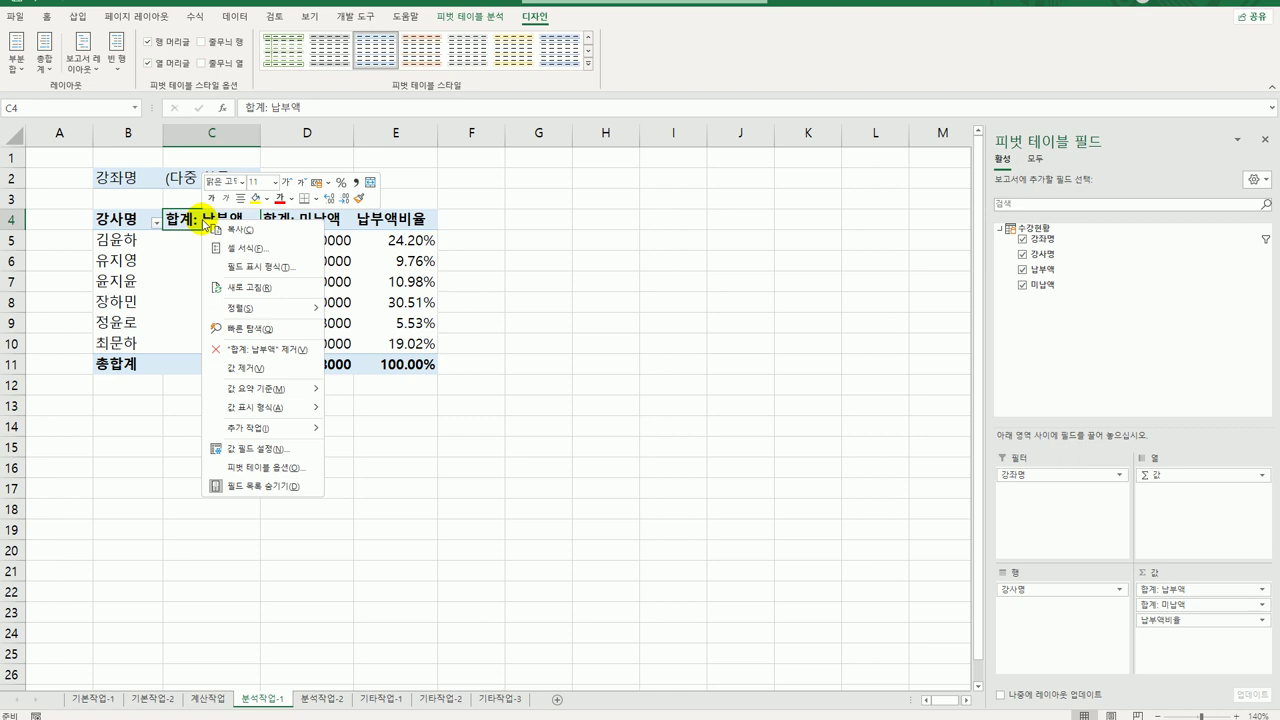
left_click(298, 429)
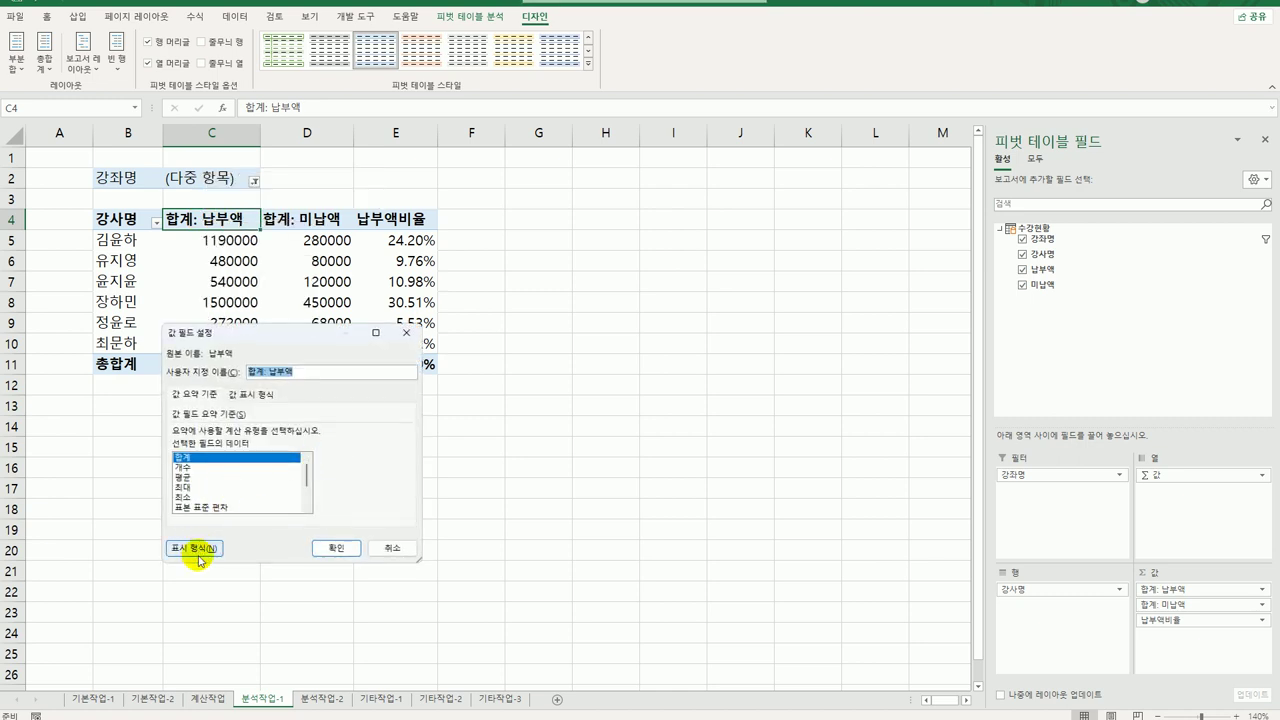
left_click(198, 557)
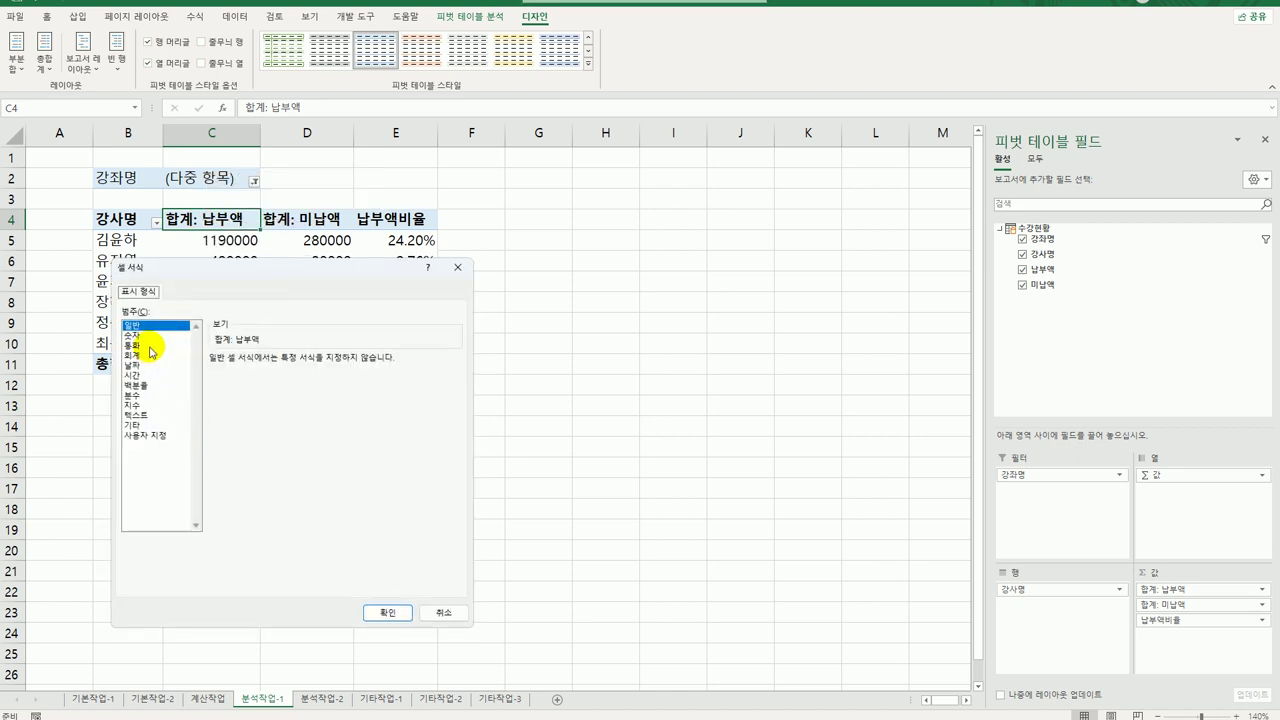
left_click(147, 356)
left_click(340, 379)
left_click(300, 395)
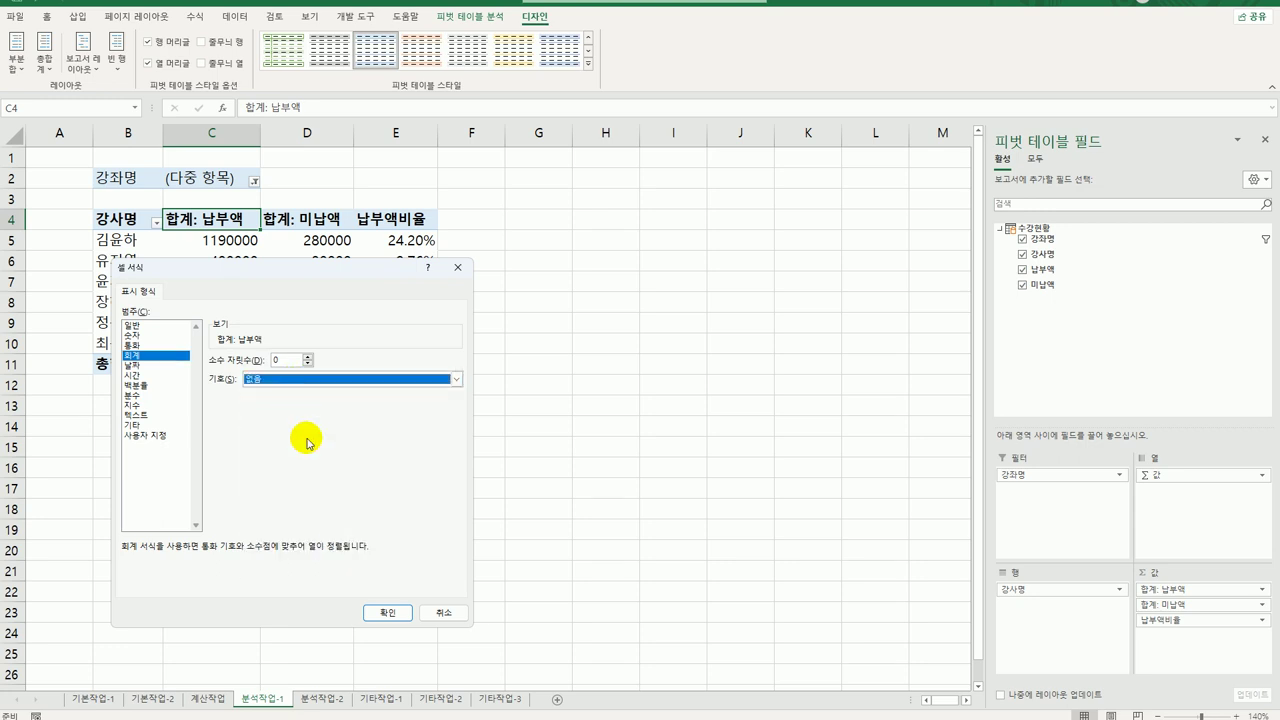
left_click(400, 613)
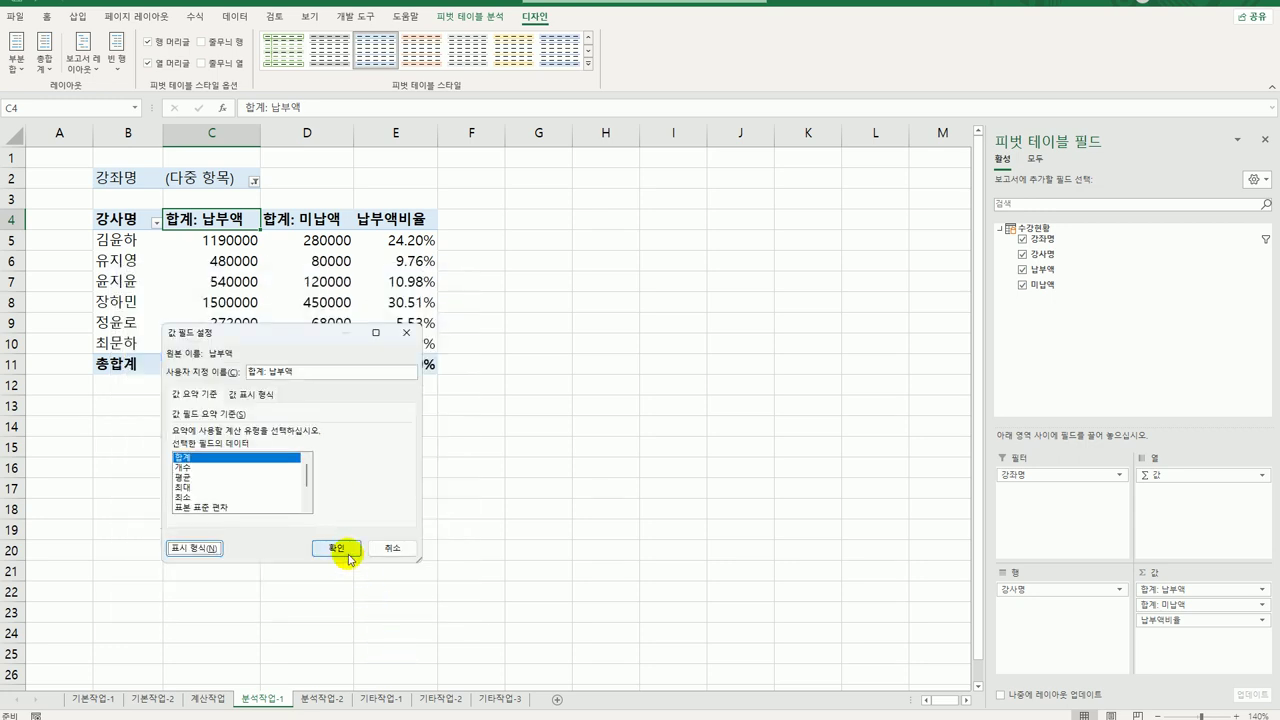
left_click(336, 544)
Step: Format the 합계: 미납액 value field as accounting (회계) with the currency symbol set to 없음
left_click(303, 222)
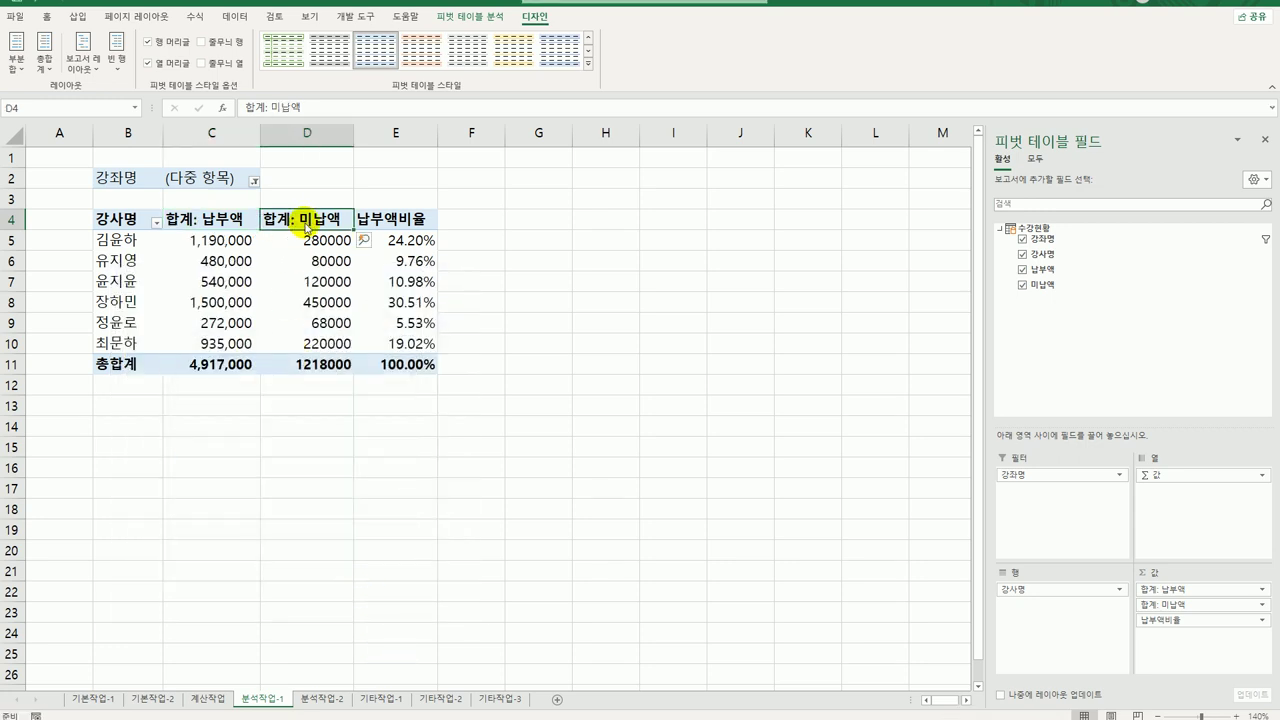
right_click(305, 223)
left_click(366, 452)
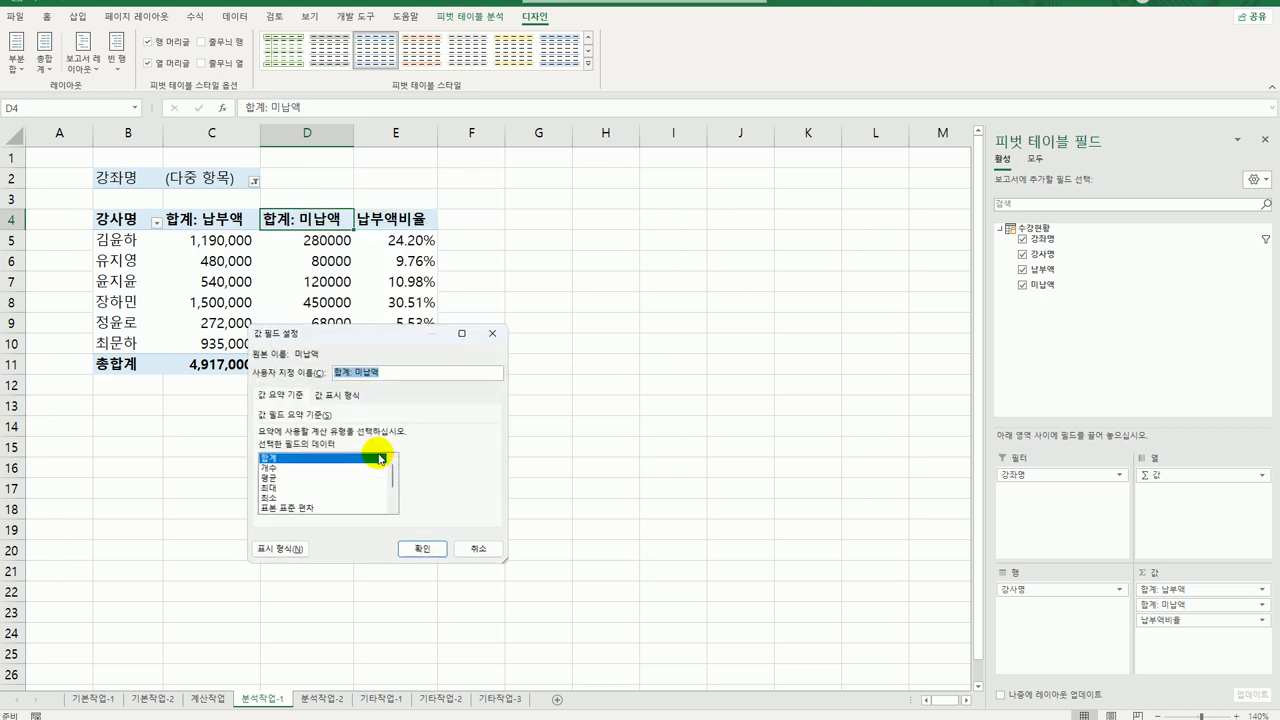
left_click(275, 549)
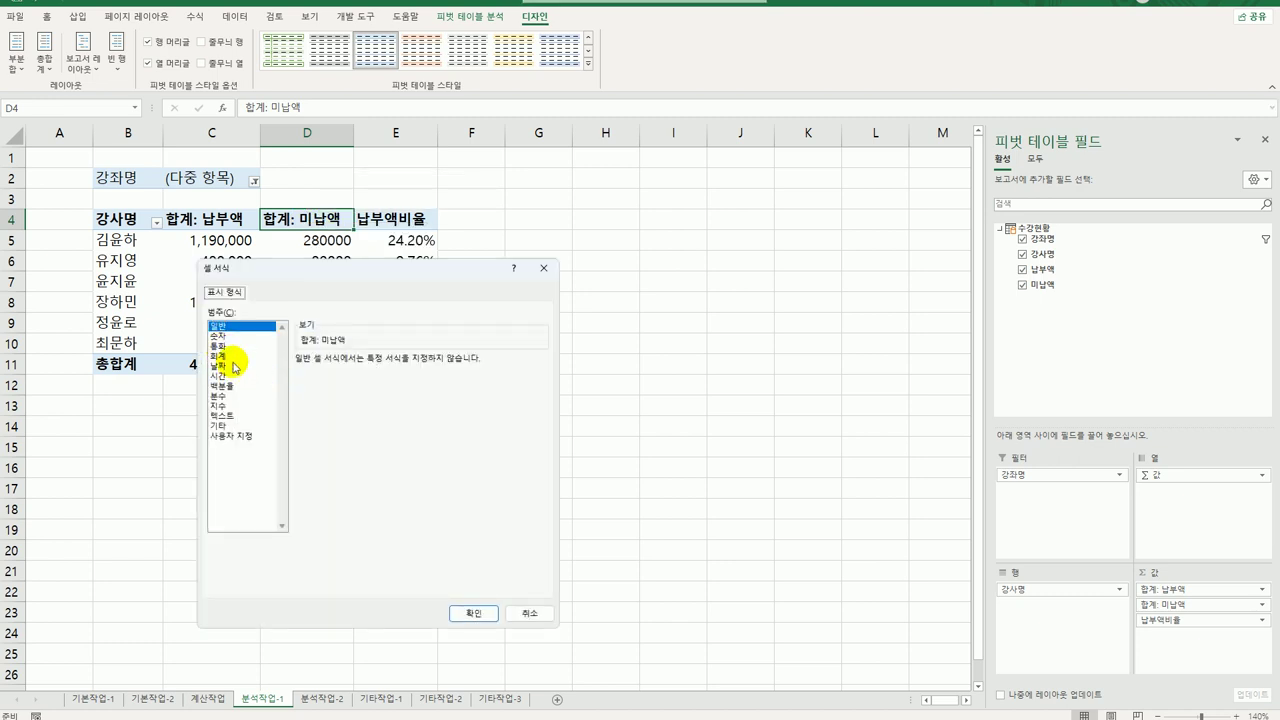
left_click(235, 356)
left_click(338, 381)
left_click(350, 392)
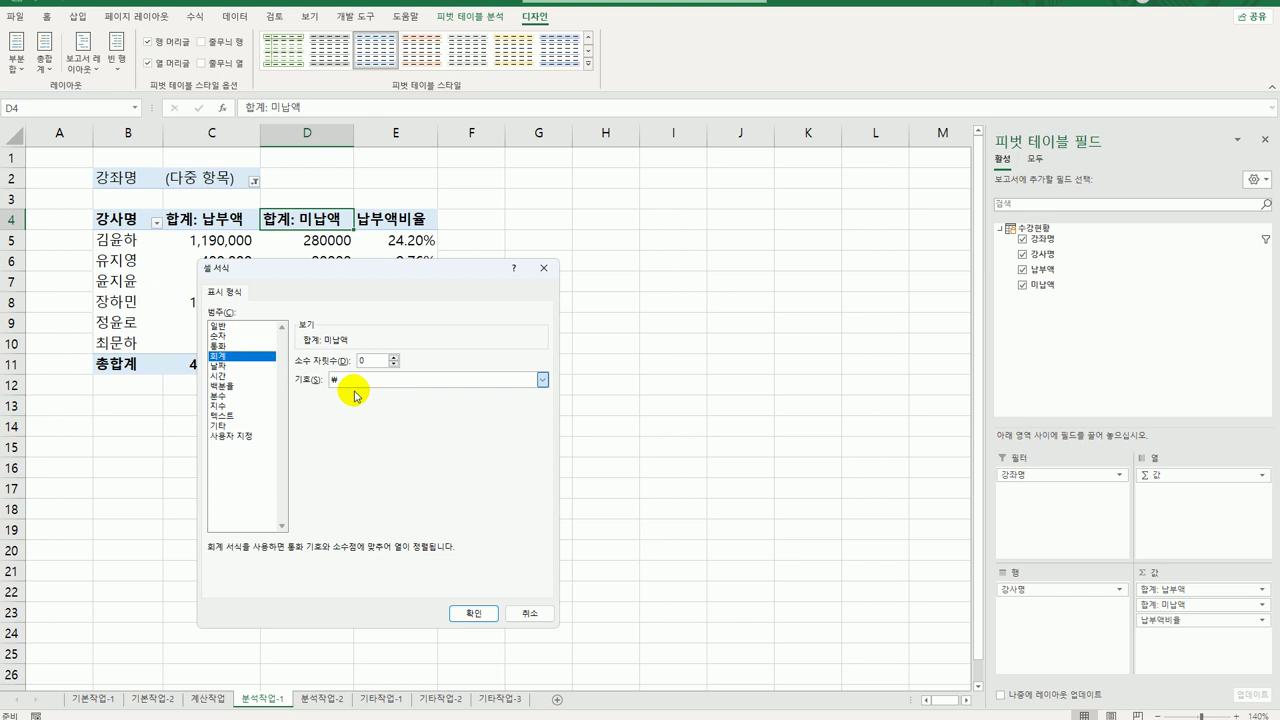
left_click(473, 613)
left_click(422, 549)
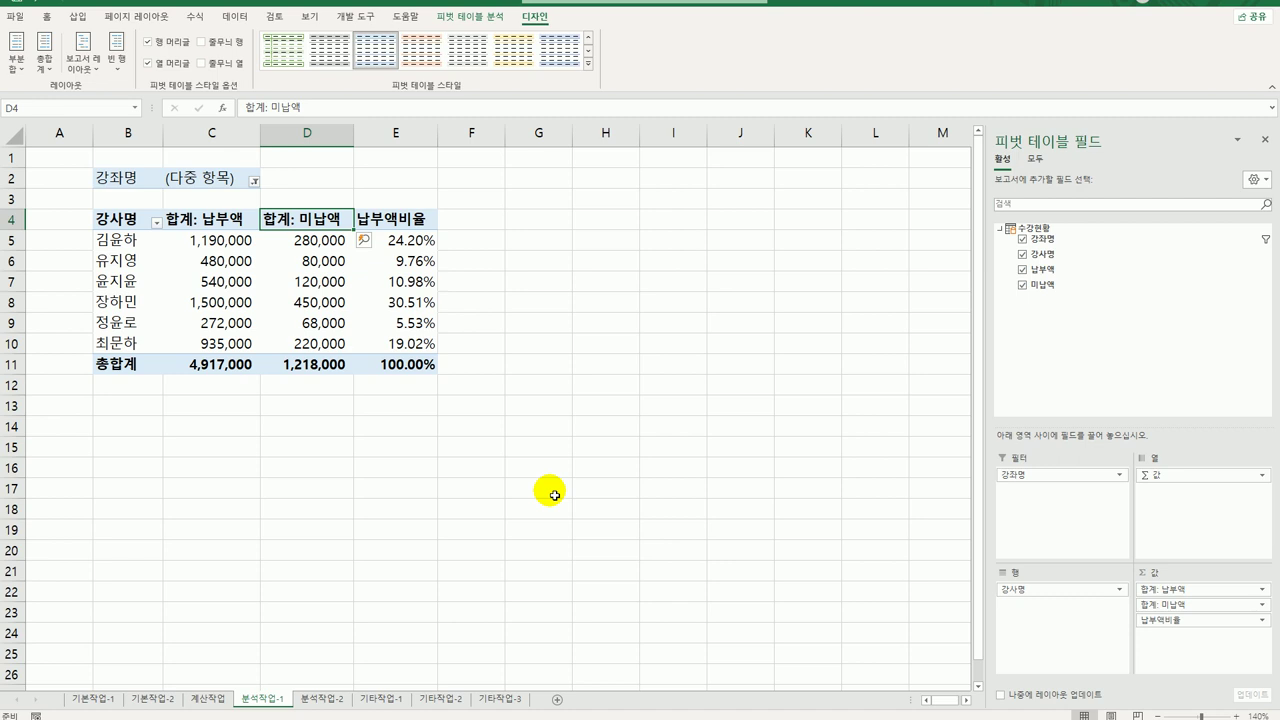
Step: Turn on merging and centering of labeled cells (레이블이 있는 셀 병합 및 가운데 맞춤) in the PivotTable options
right_click(280, 276)
left_click(350, 523)
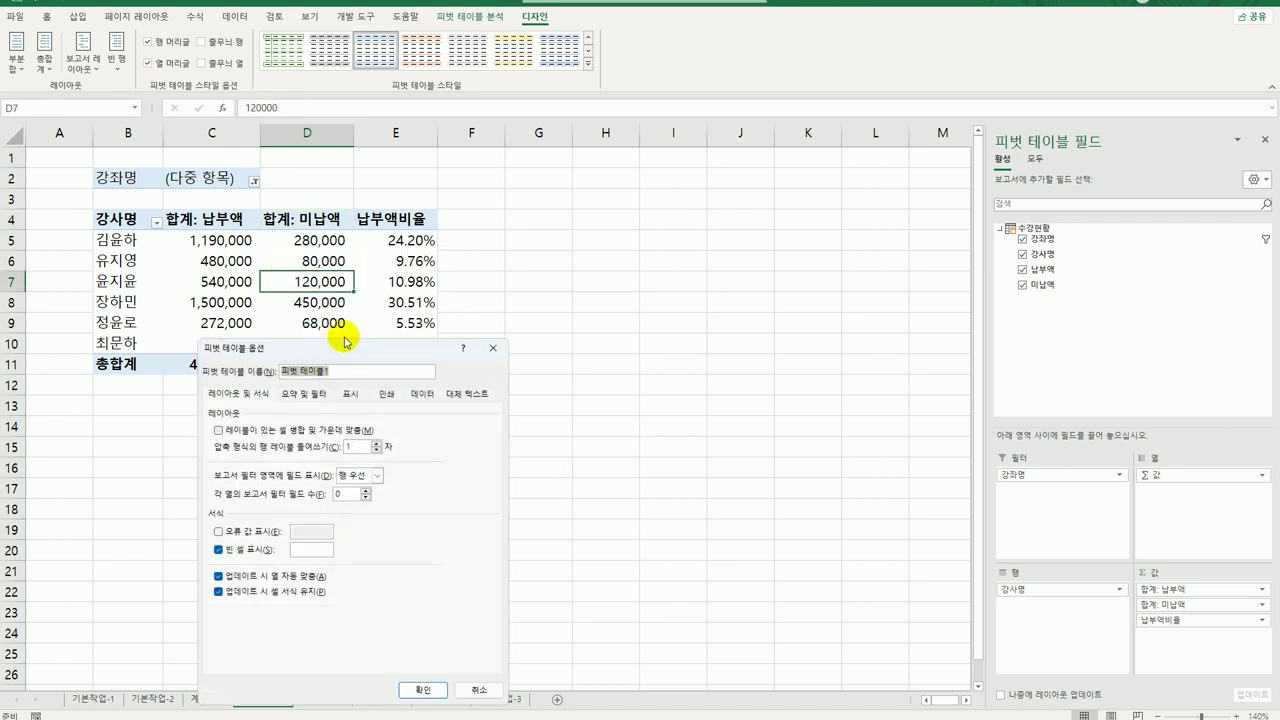
left_click_drag(351, 358, 635, 142)
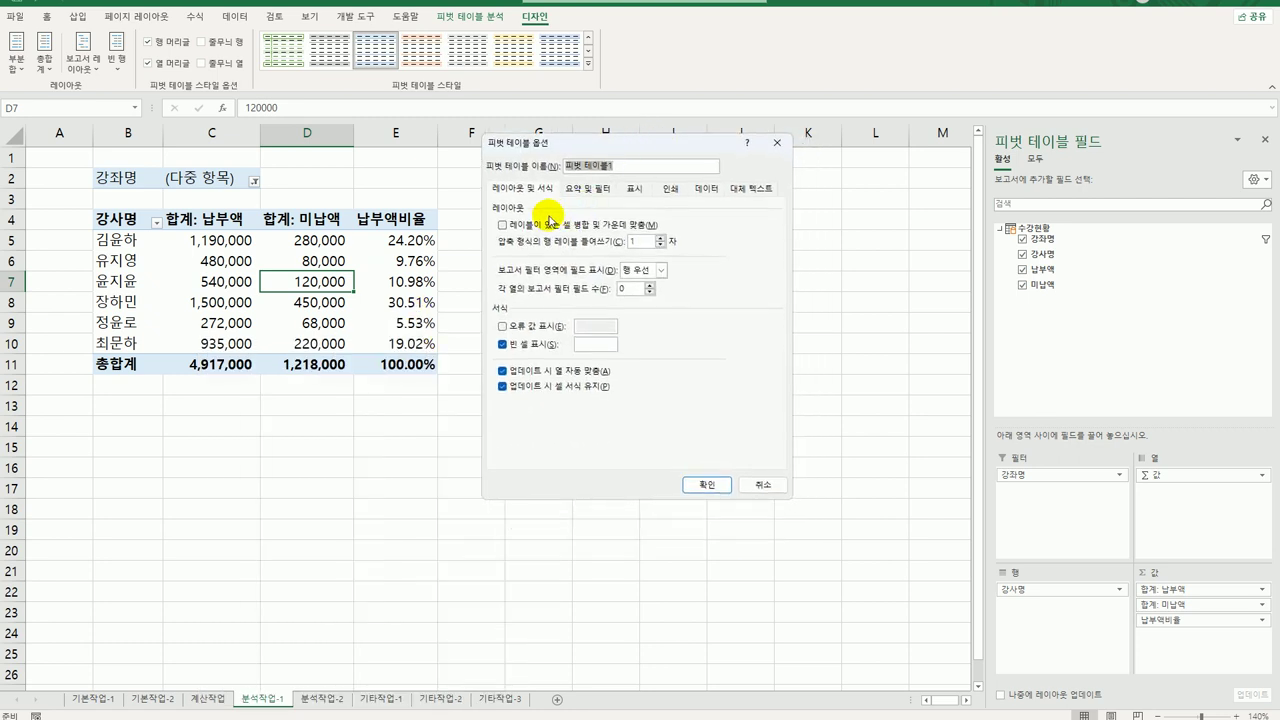
left_click(557, 225)
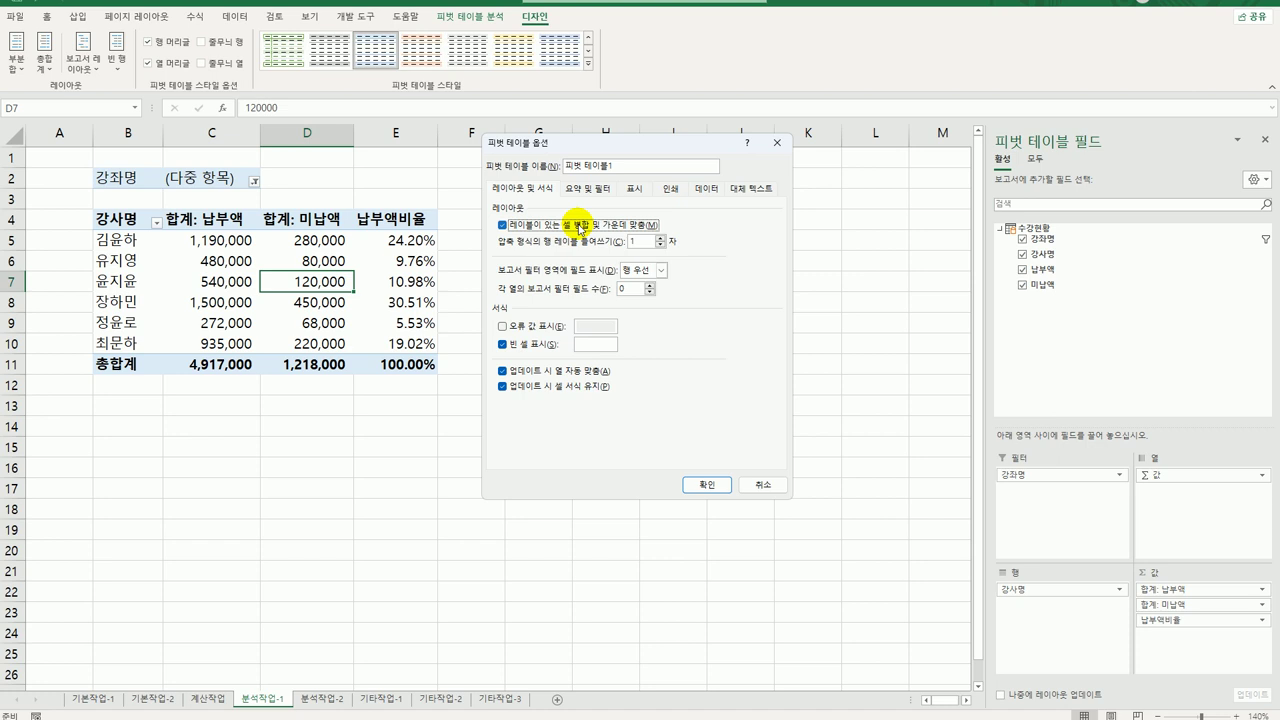
left_click(690, 485)
left_click(615, 487)
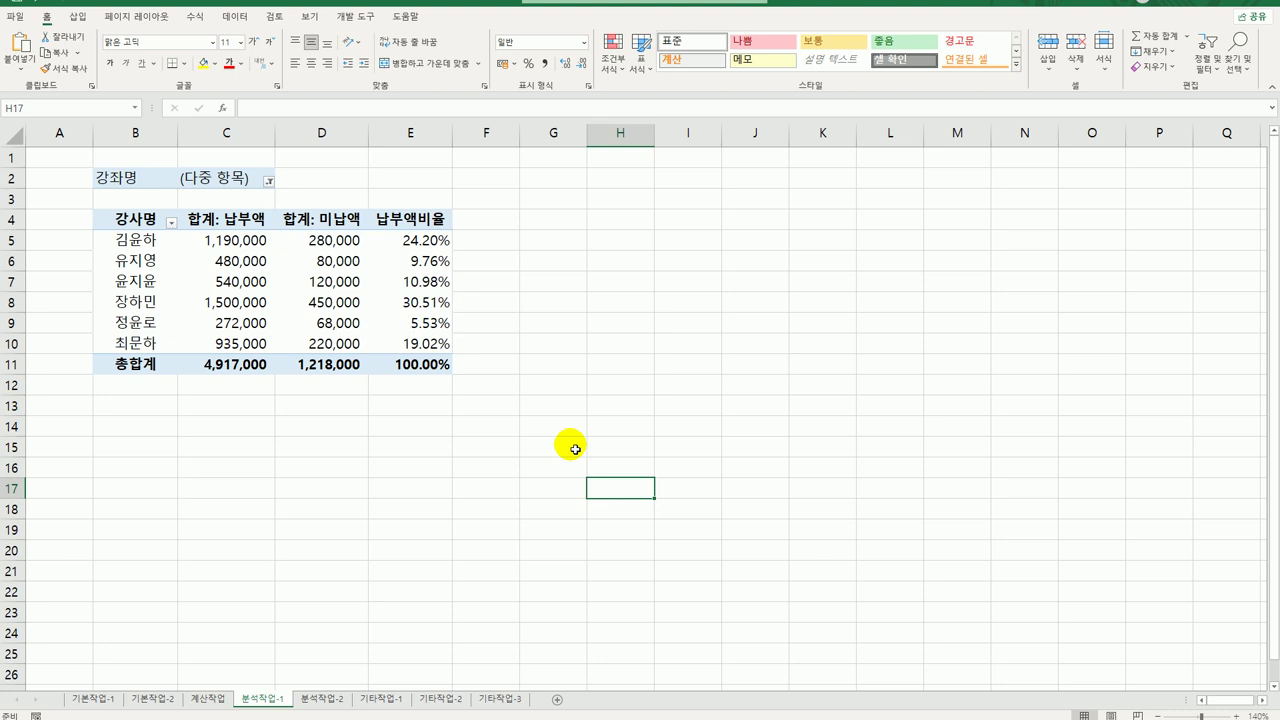
Step: On the 분석작업-2 sheet, restrict the 연이율 cell B6 to a drop-down list (목록) sourced from D4:D9, and check its list
left_click(334, 702)
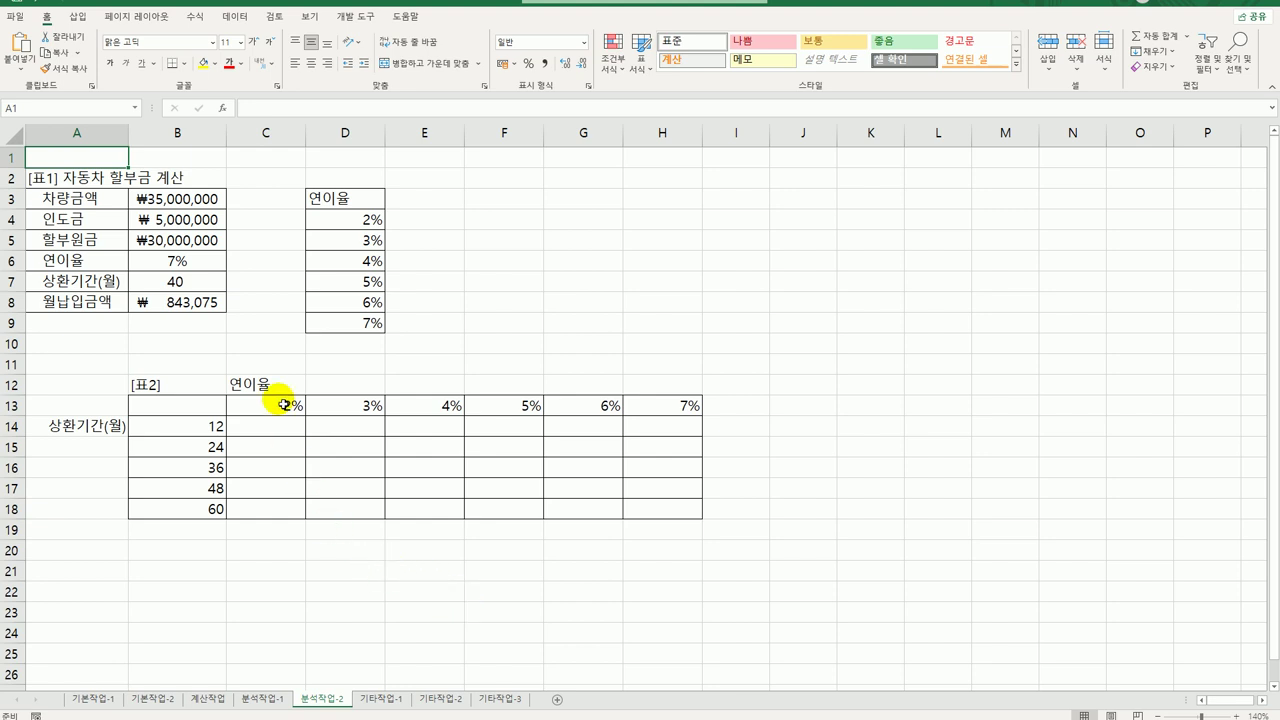
left_click(177, 267)
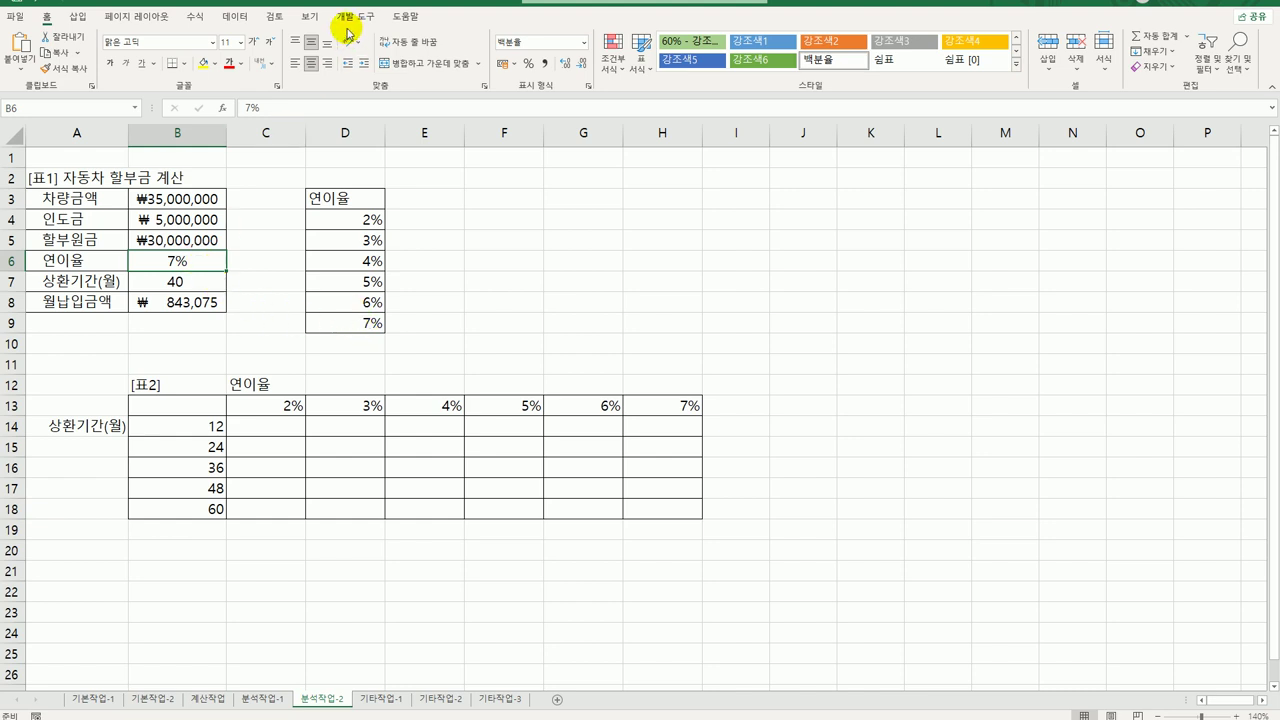
left_click(234, 16)
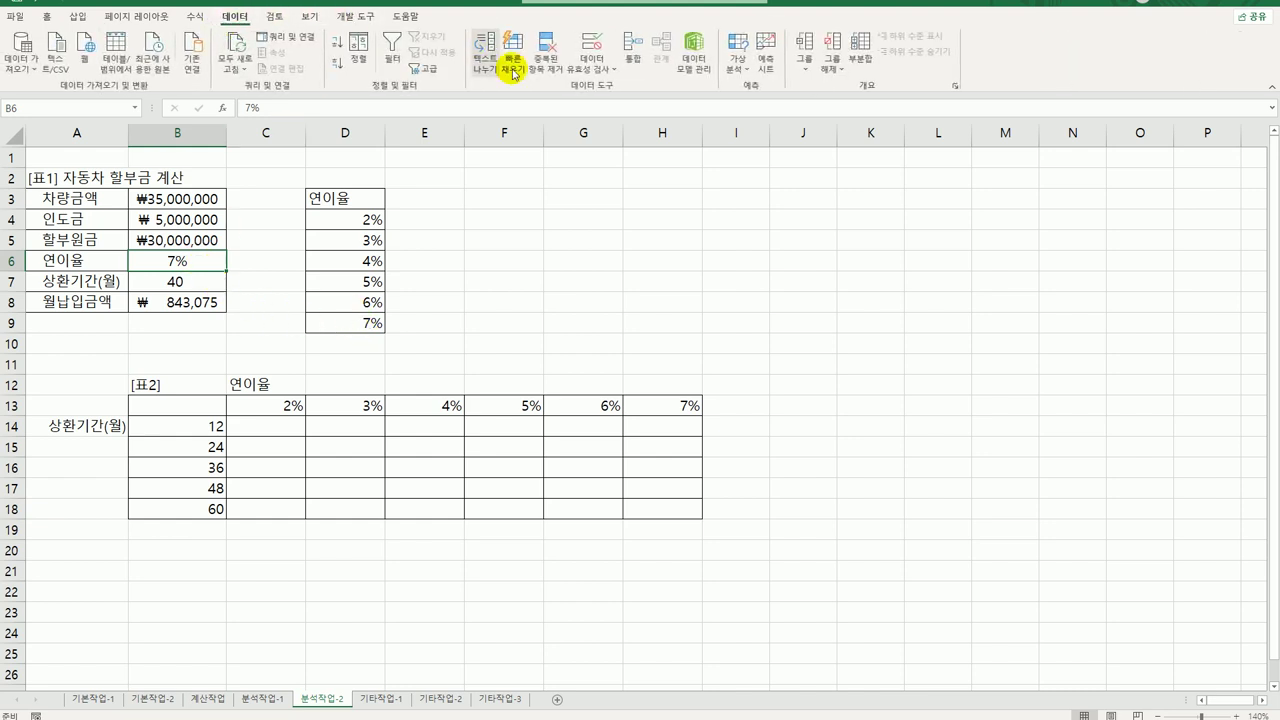
left_click(590, 50)
left_click(677, 274)
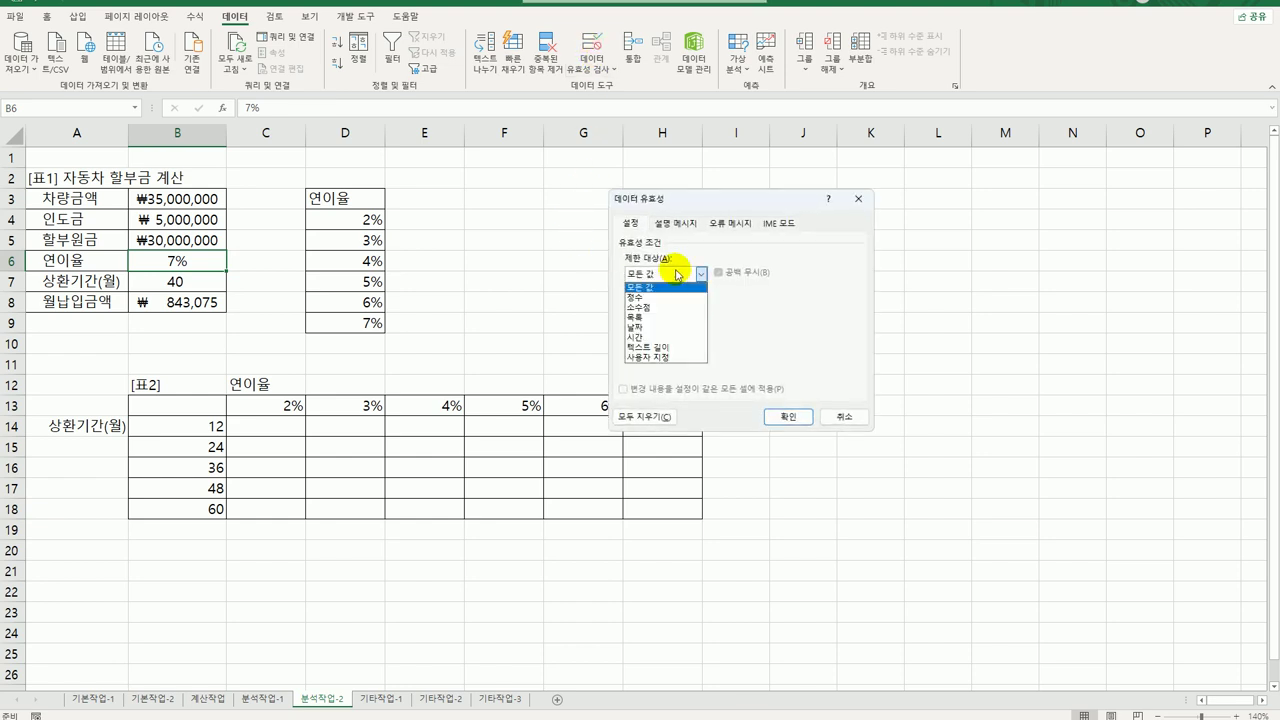
left_click(660, 317)
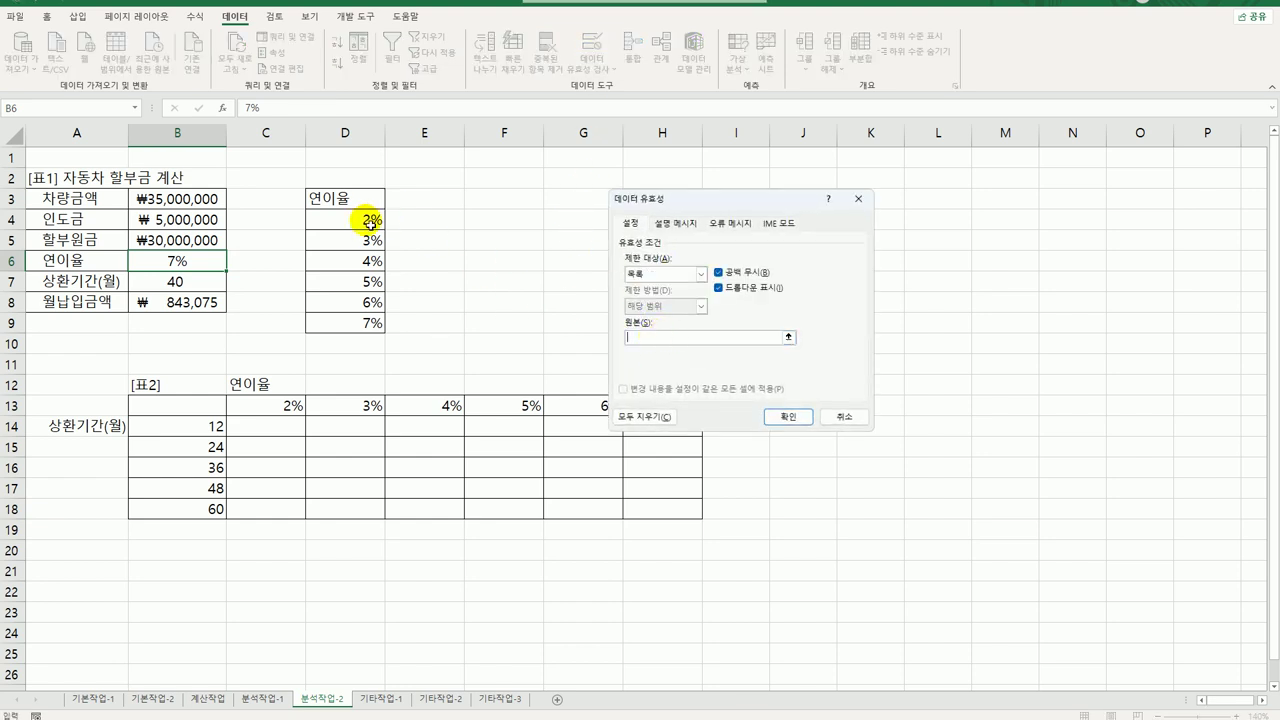
left_click_drag(360, 219, 357, 323)
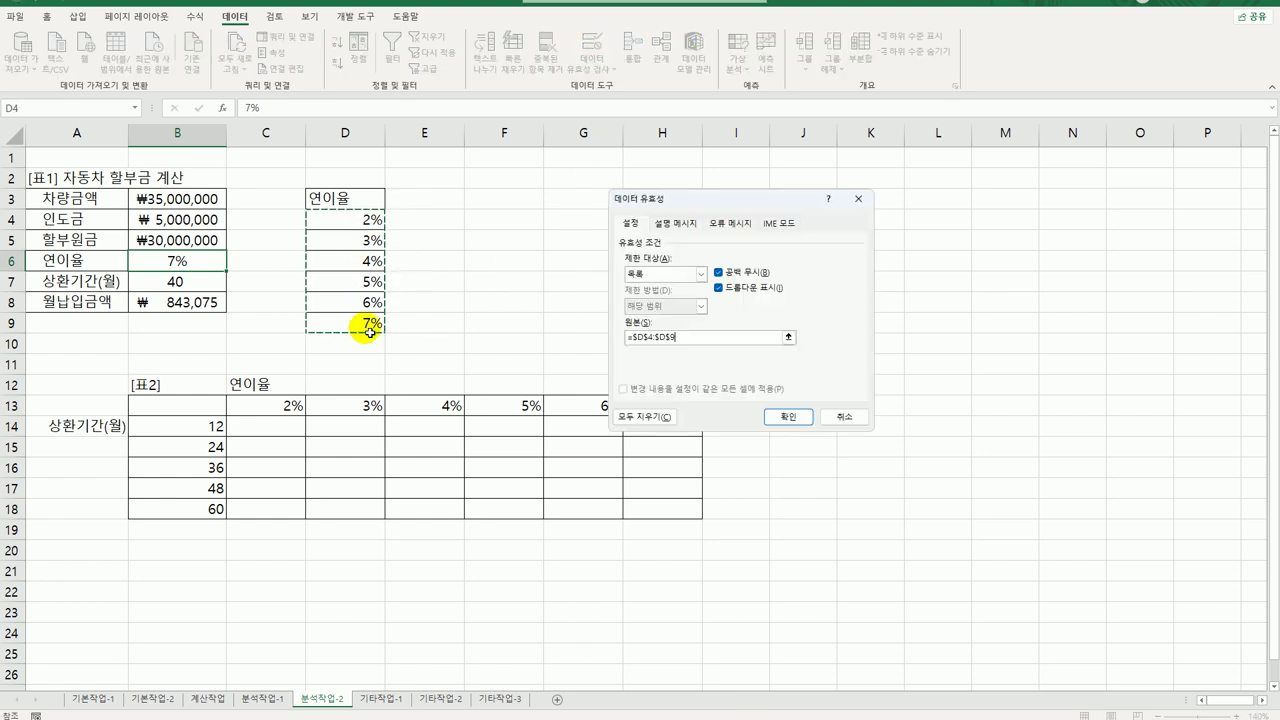
left_click(790, 416)
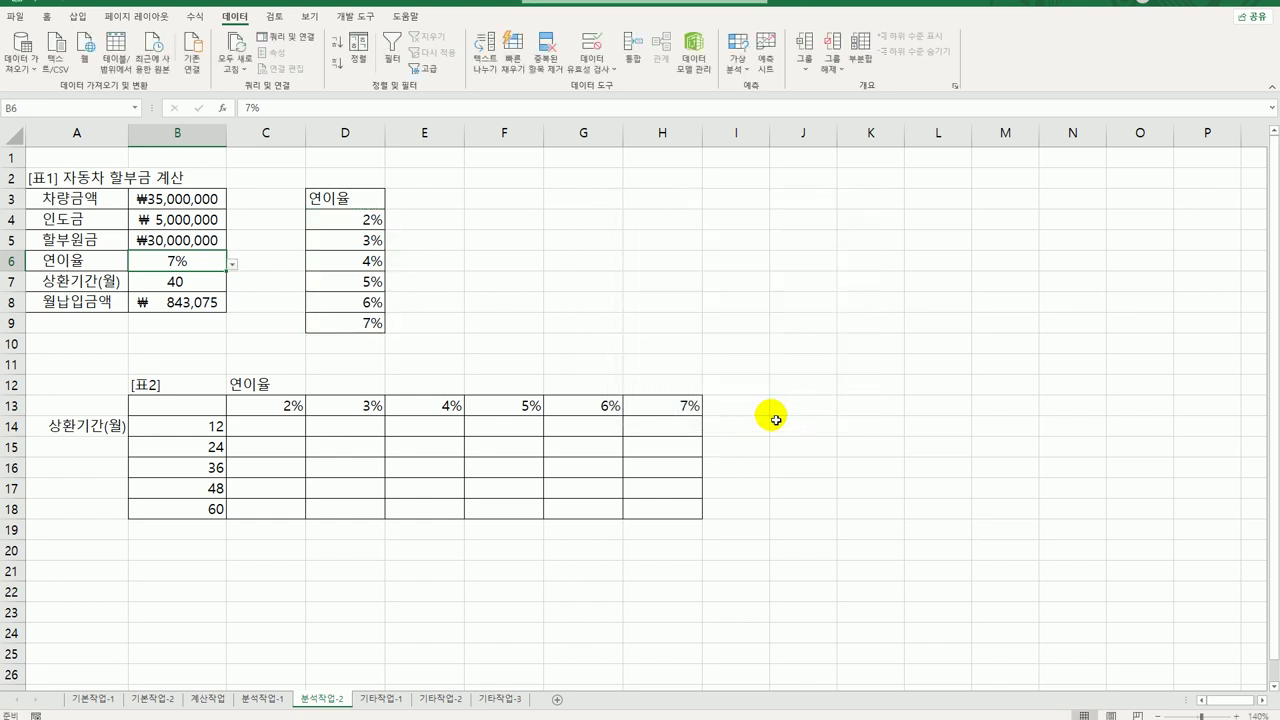
left_click(232, 264)
left_click(232, 264)
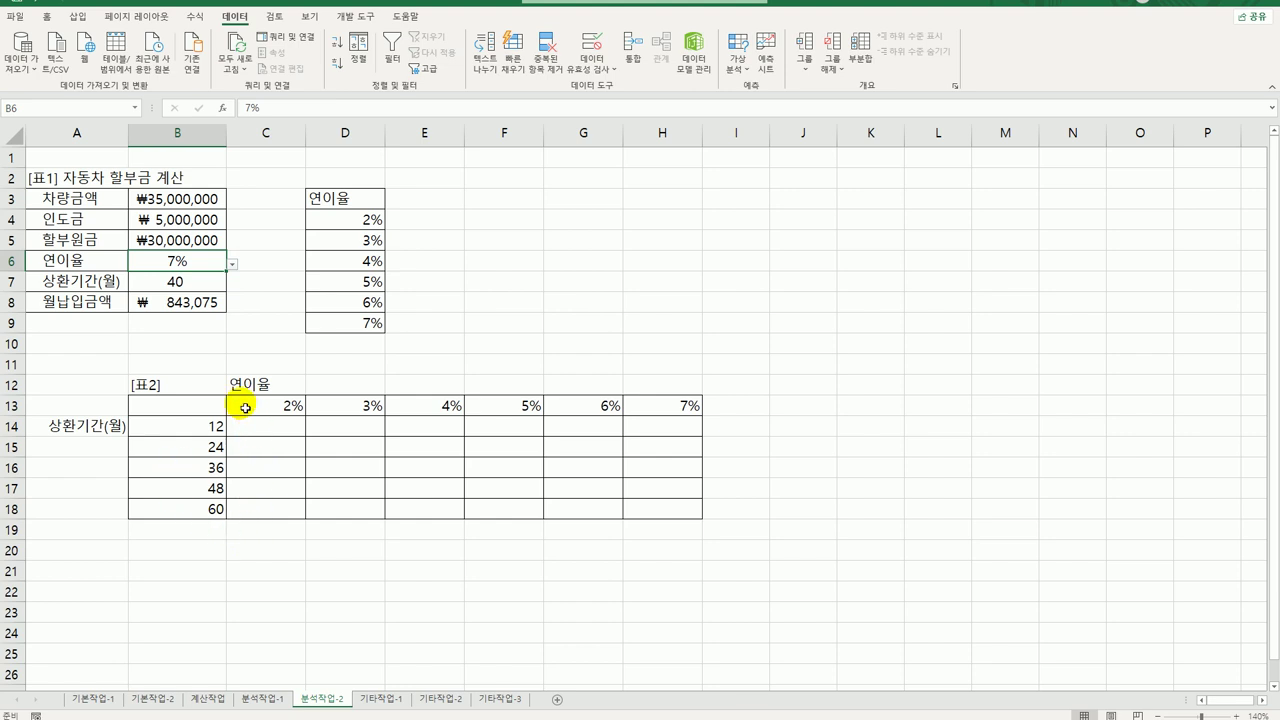
Step: Enter the formula =B8 in cell B13, the empty corner cell of [표2], to reference 월납입금액
left_click_drag(245, 408, 655, 406)
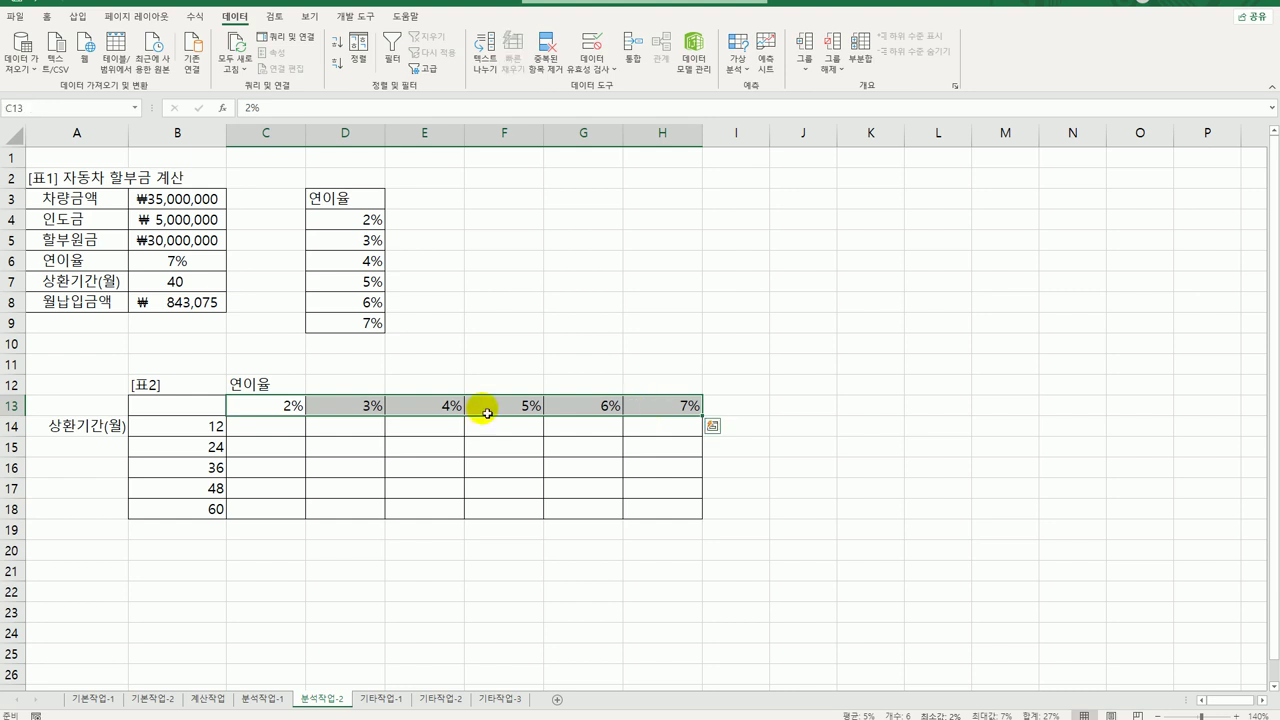
left_click_drag(195, 428, 185, 507)
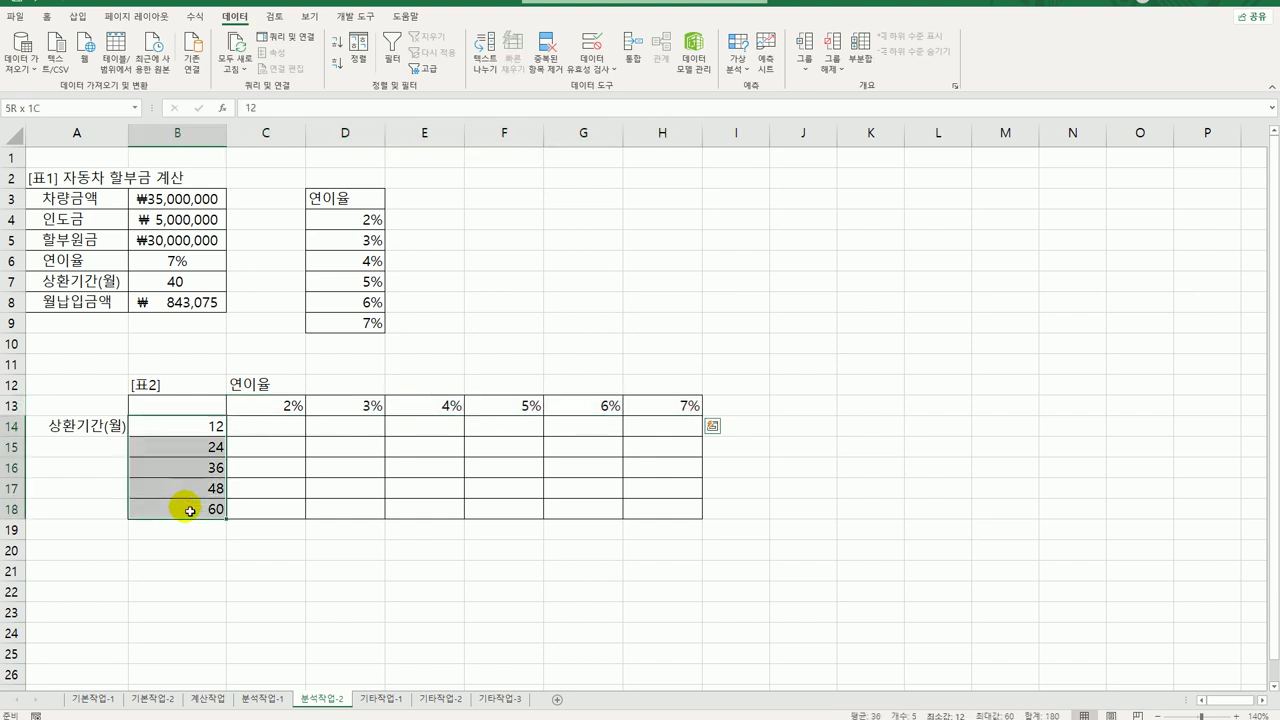
left_click(187, 407)
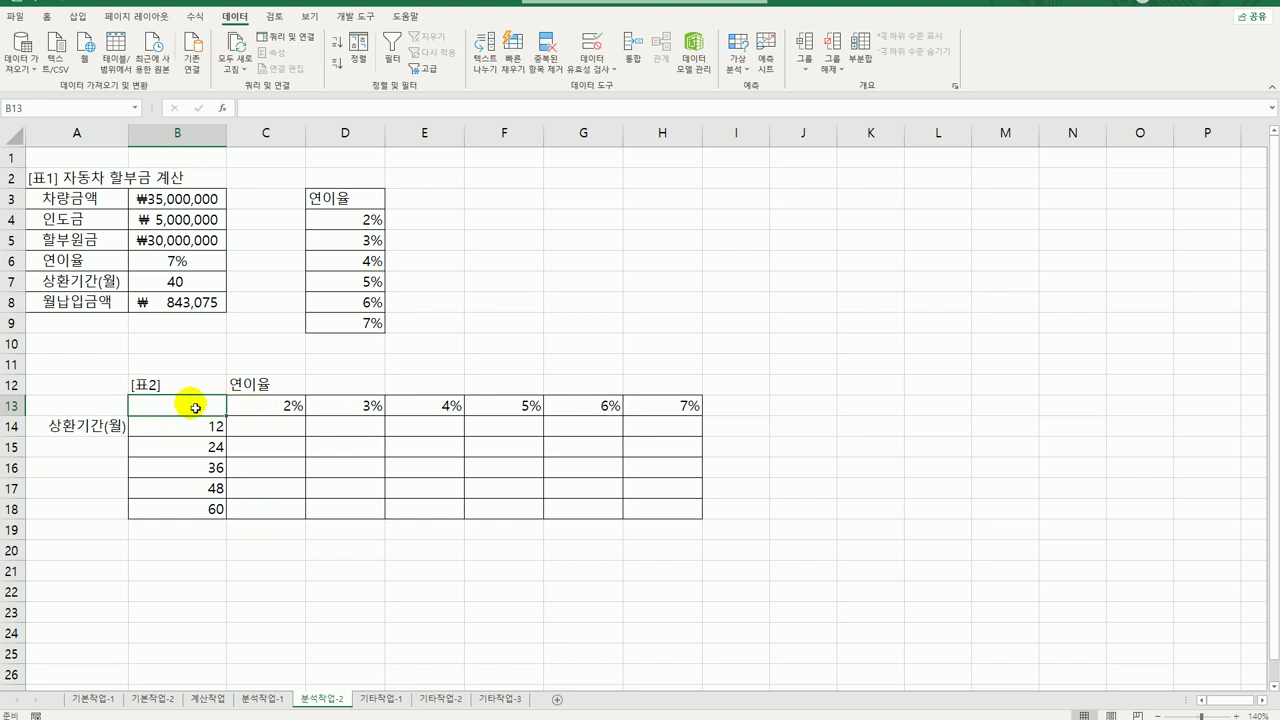
type("=")
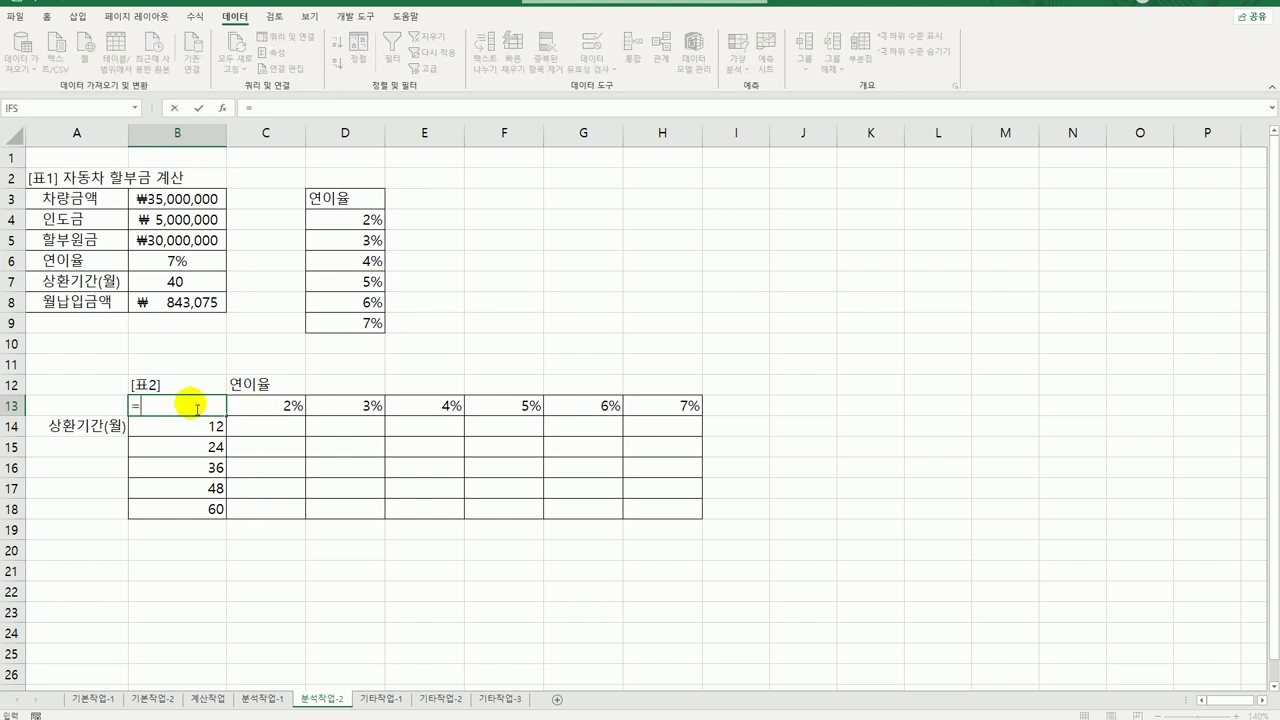
left_click(177, 308)
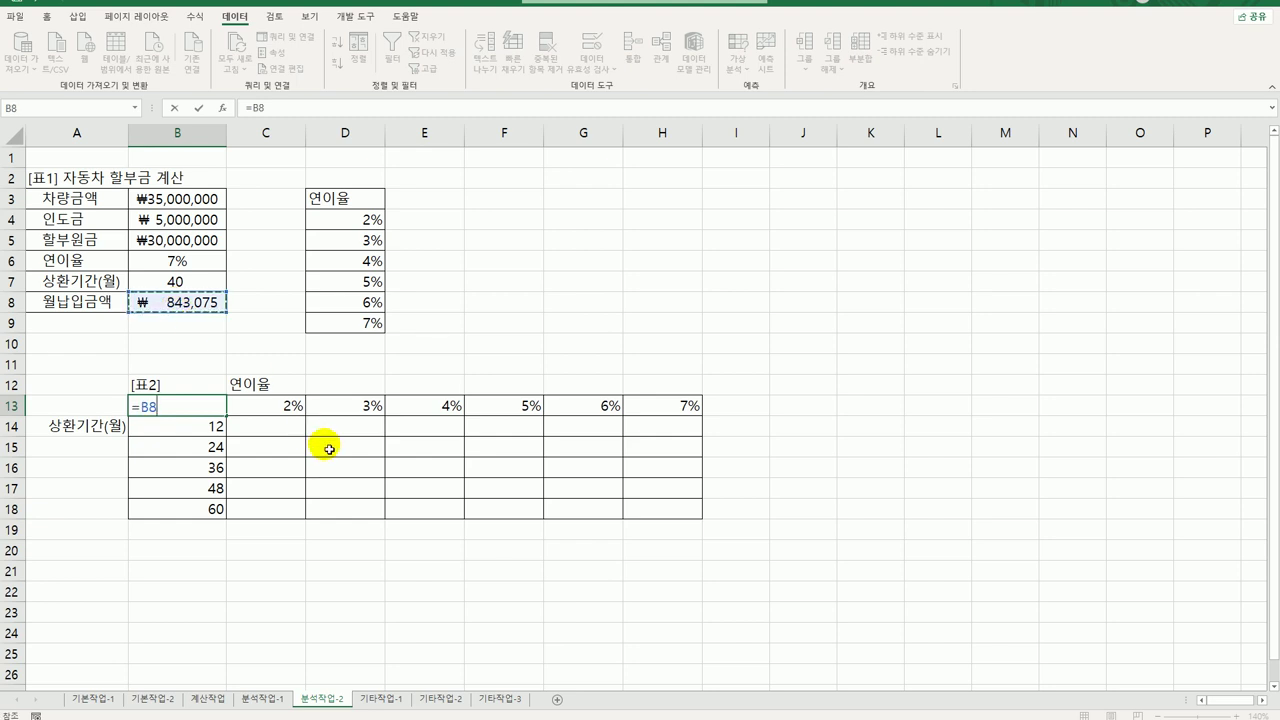
key("Return")
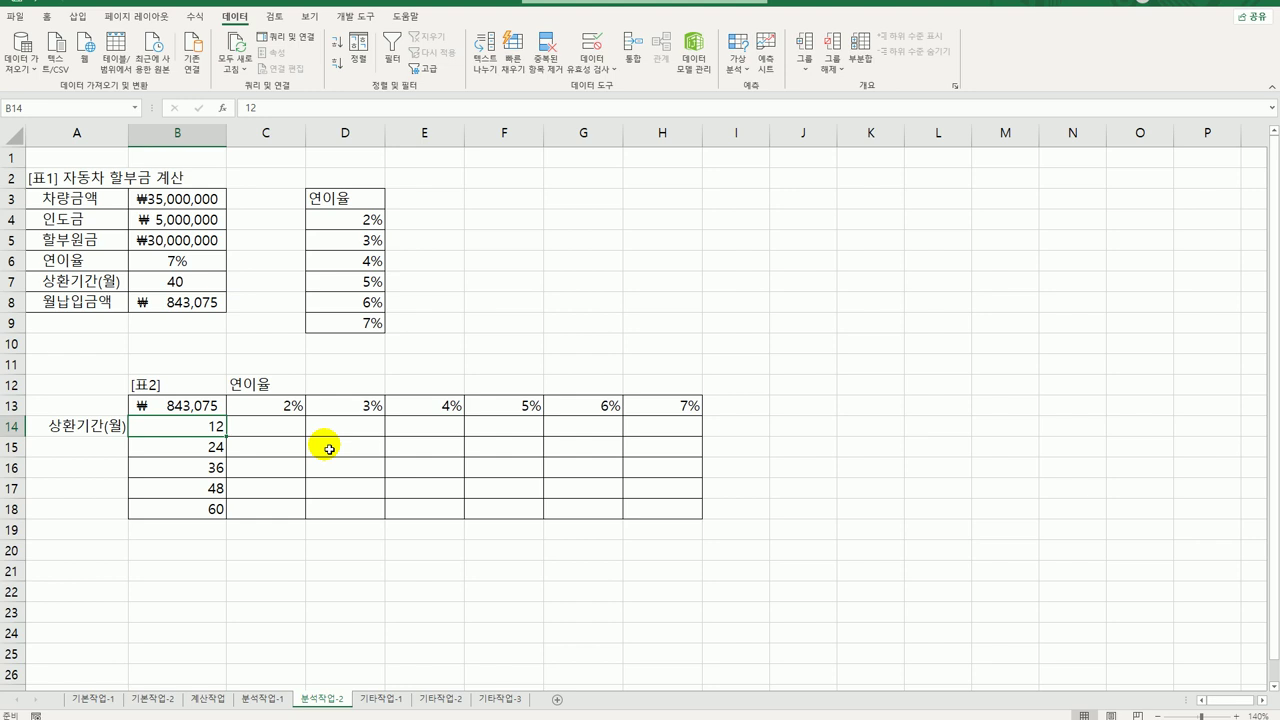
Step: Create a what-if data table over B13:H18 with row input cell $B$6 and column input cell $B$7
left_click(172, 407)
left_click_drag(172, 407, 659, 514)
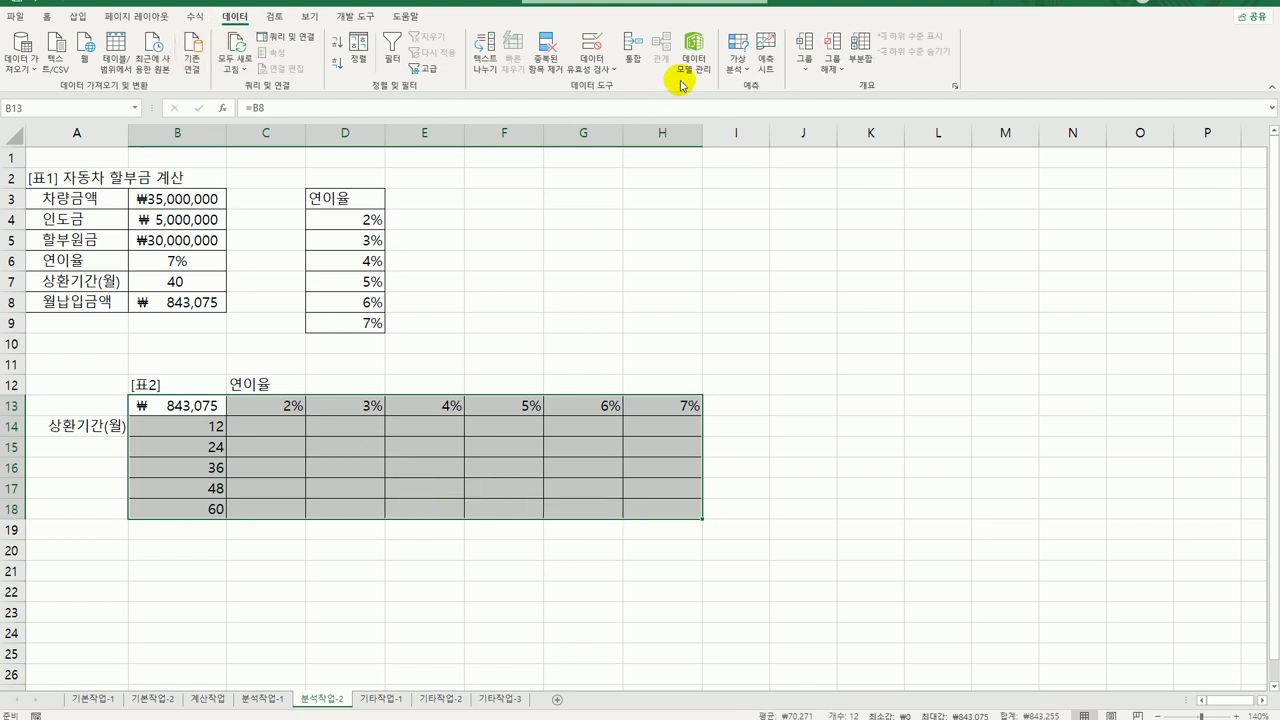
left_click(737, 58)
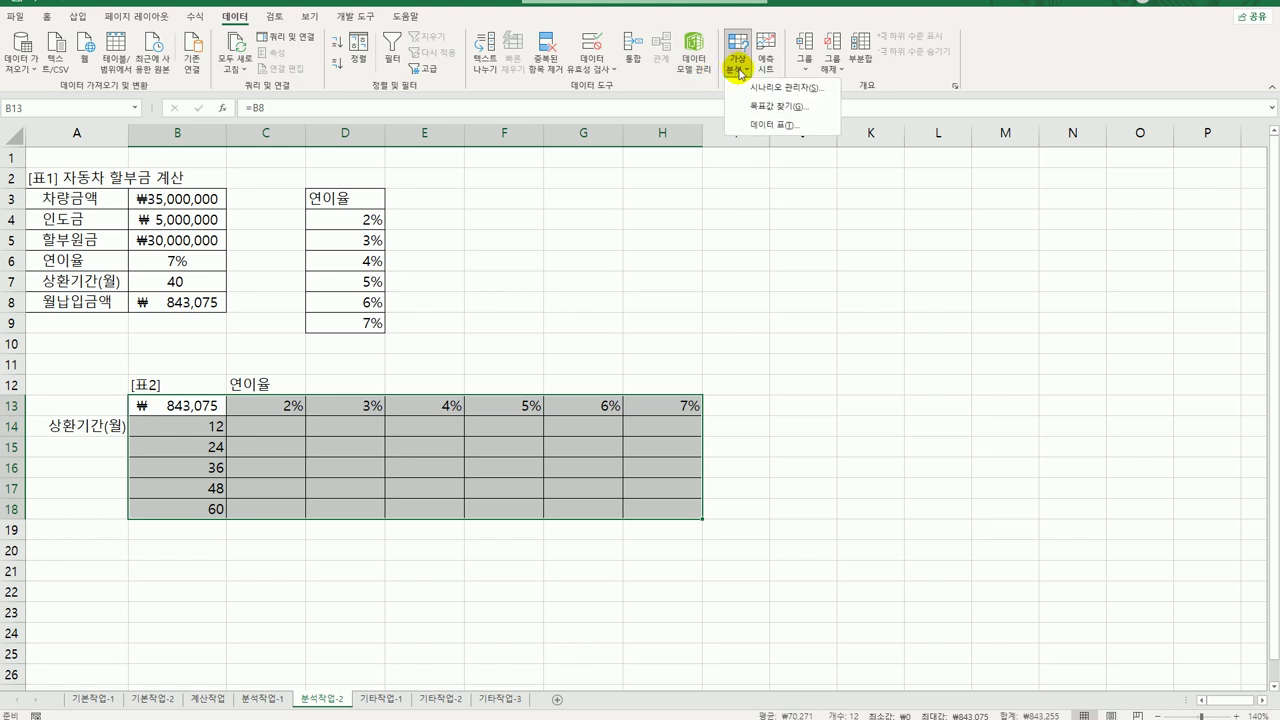
left_click(762, 126)
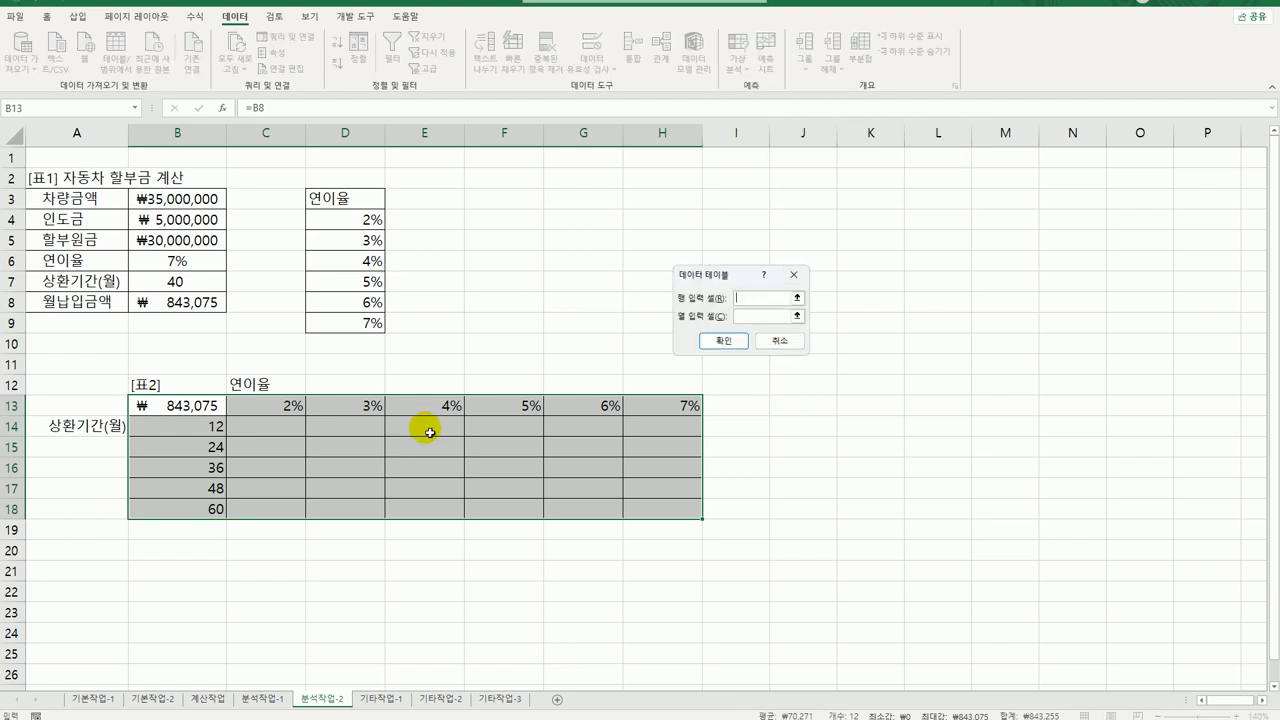
left_click(750, 298)
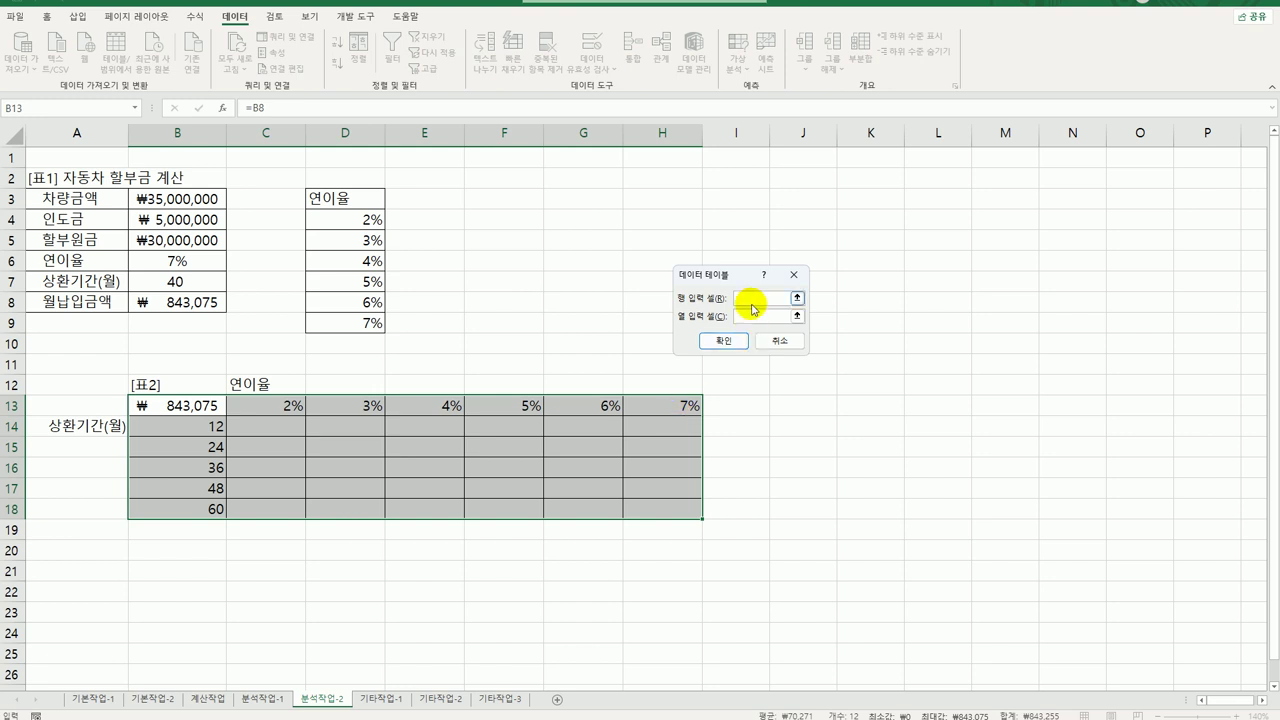
left_click(200, 261)
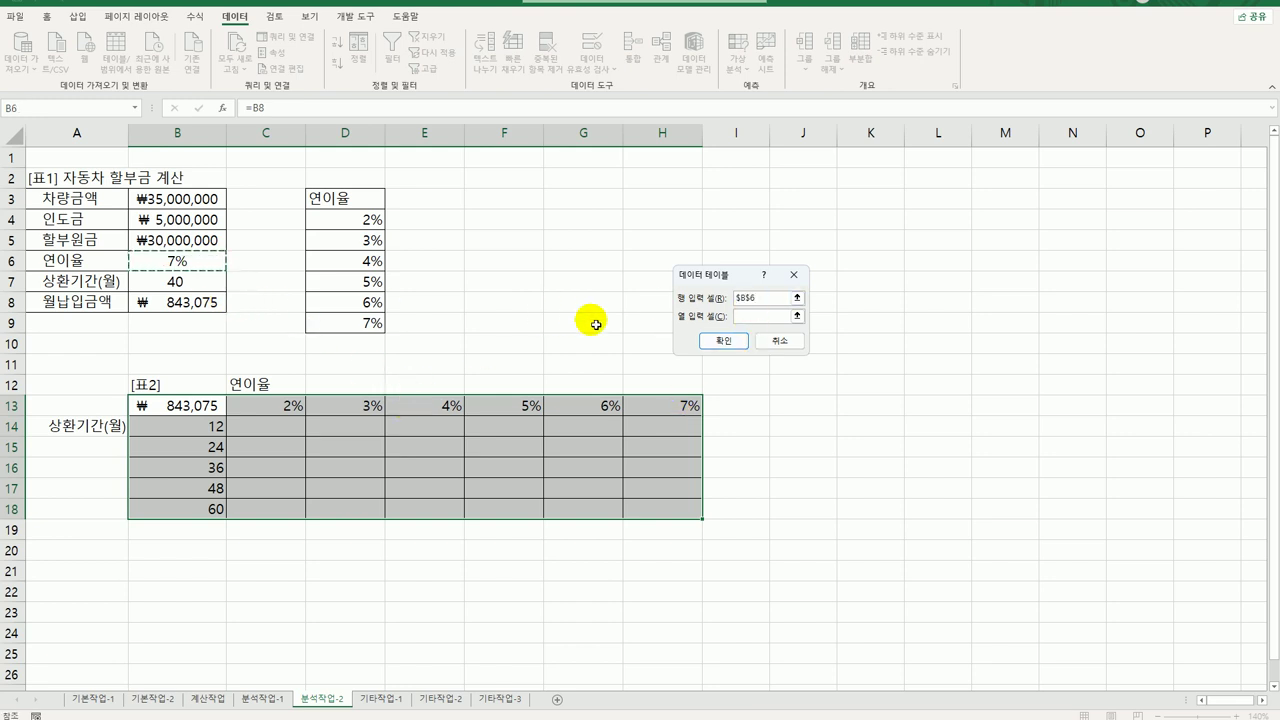
left_click(750, 318)
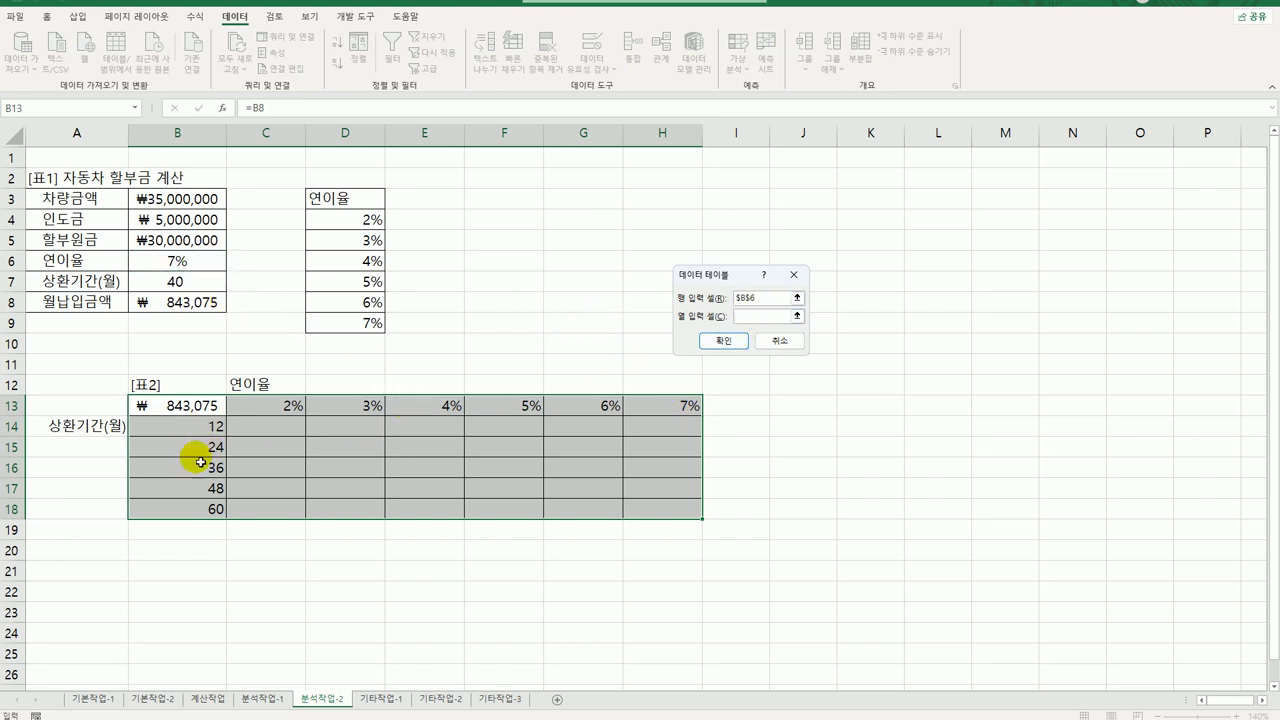
left_click(197, 286)
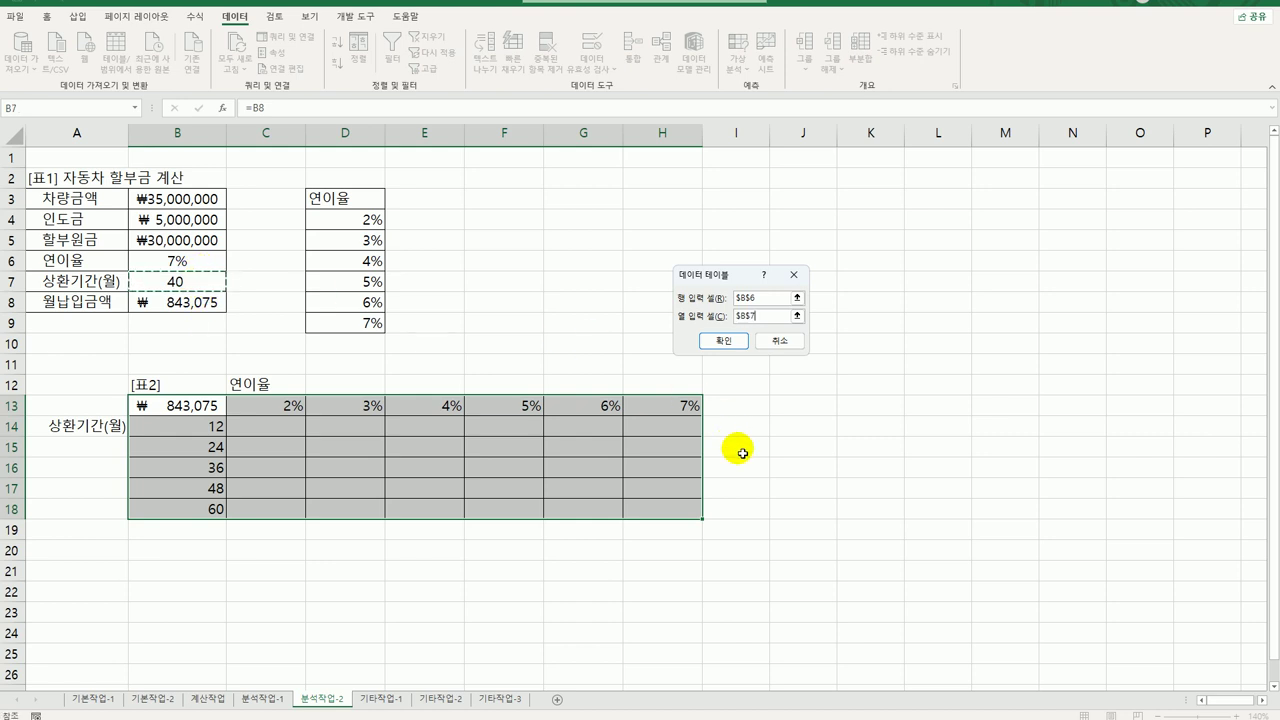
left_click(733, 340)
left_click(679, 509)
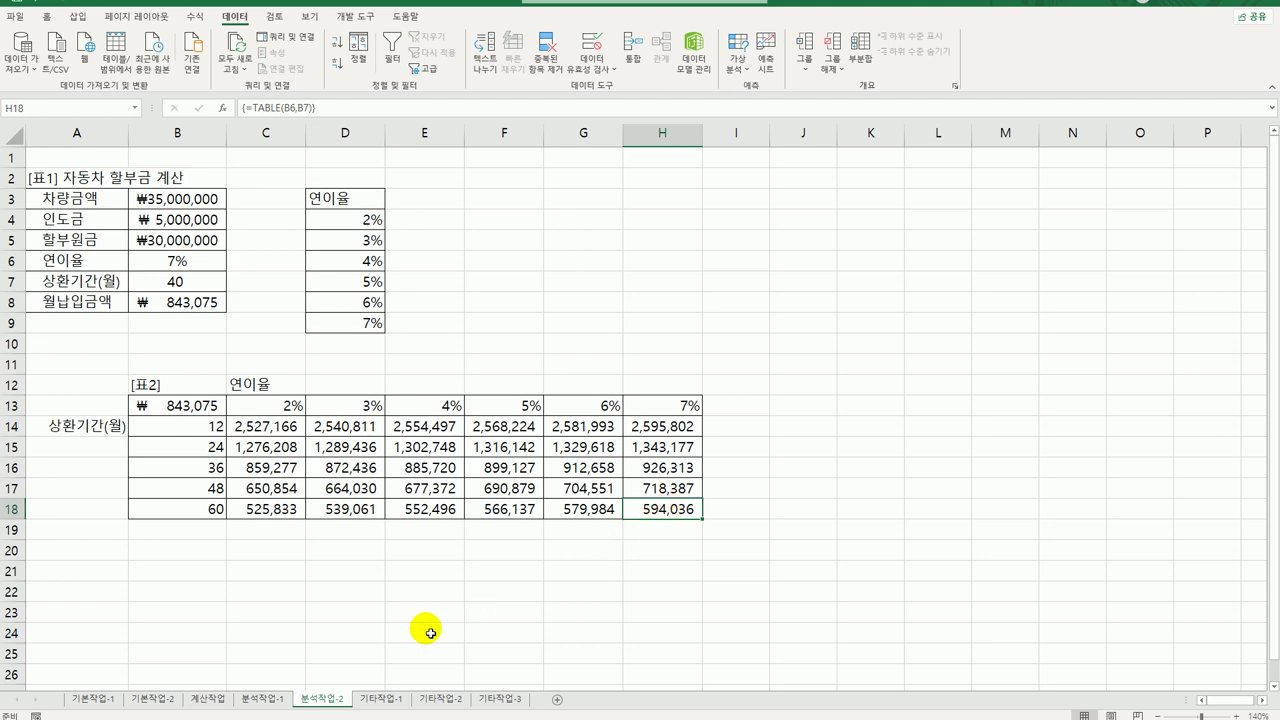
Step: On the 기타작업-1 sheet, replace the chart's data range with E2:E8 and G2:G8 for 전기사용요금 and 단위별공동요금
left_click(381, 699)
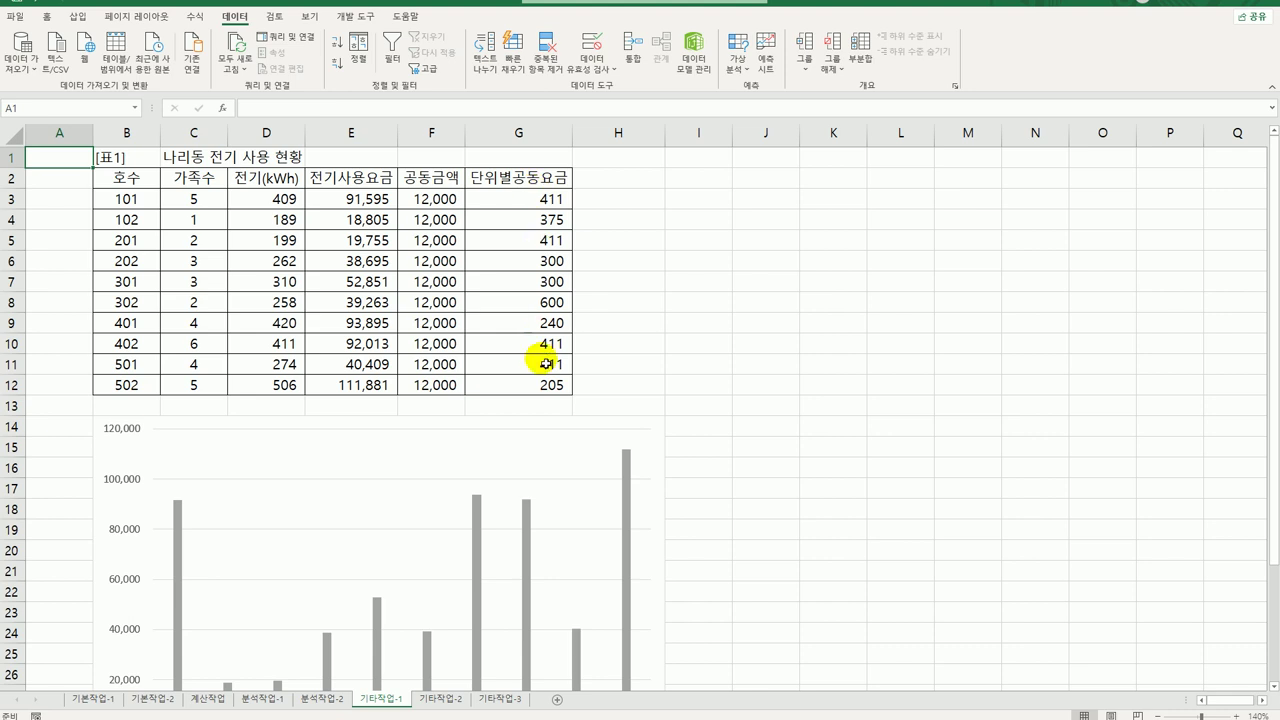
scroll(543, 400, "down", 3)
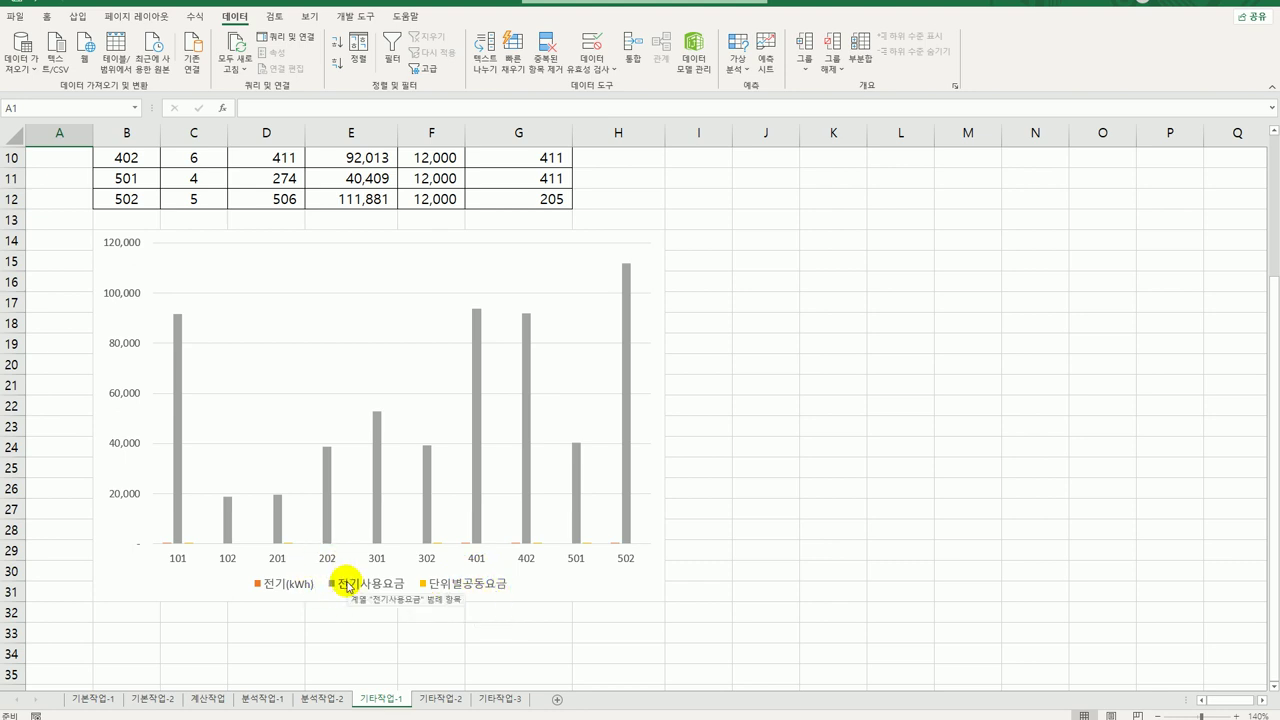
mouse_move(425, 502)
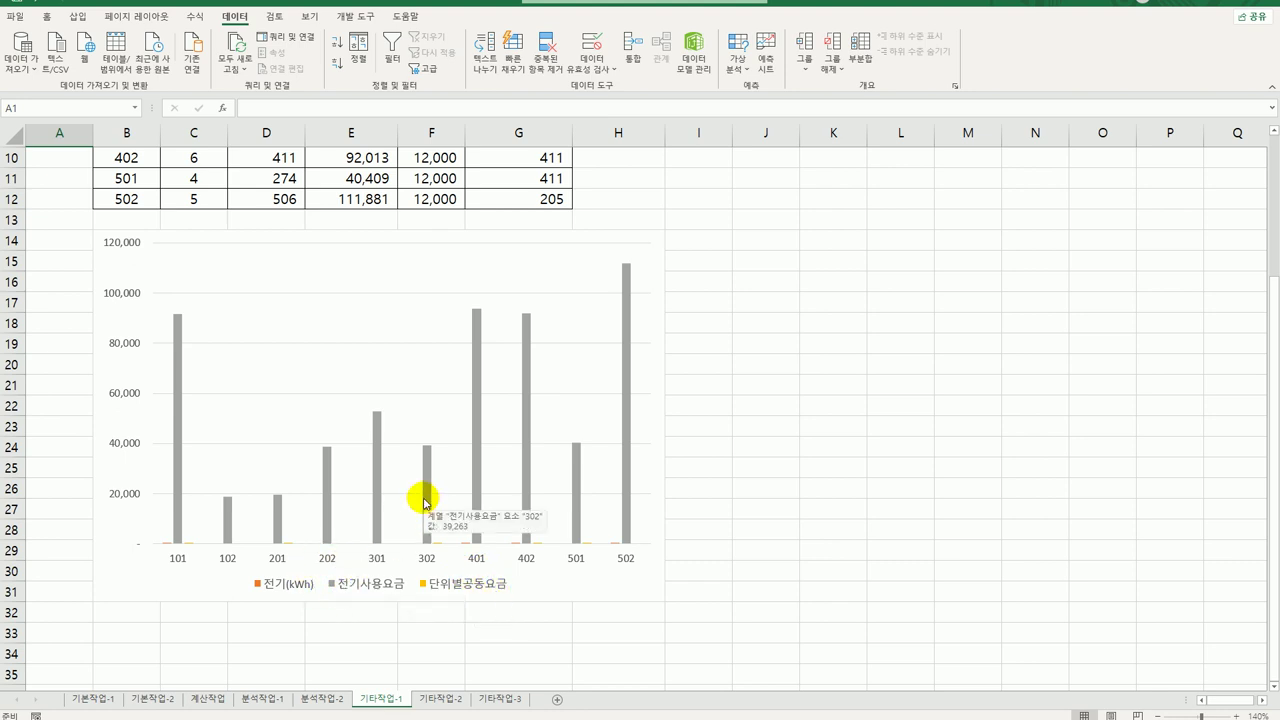
right_click(468, 280)
left_click(510, 363)
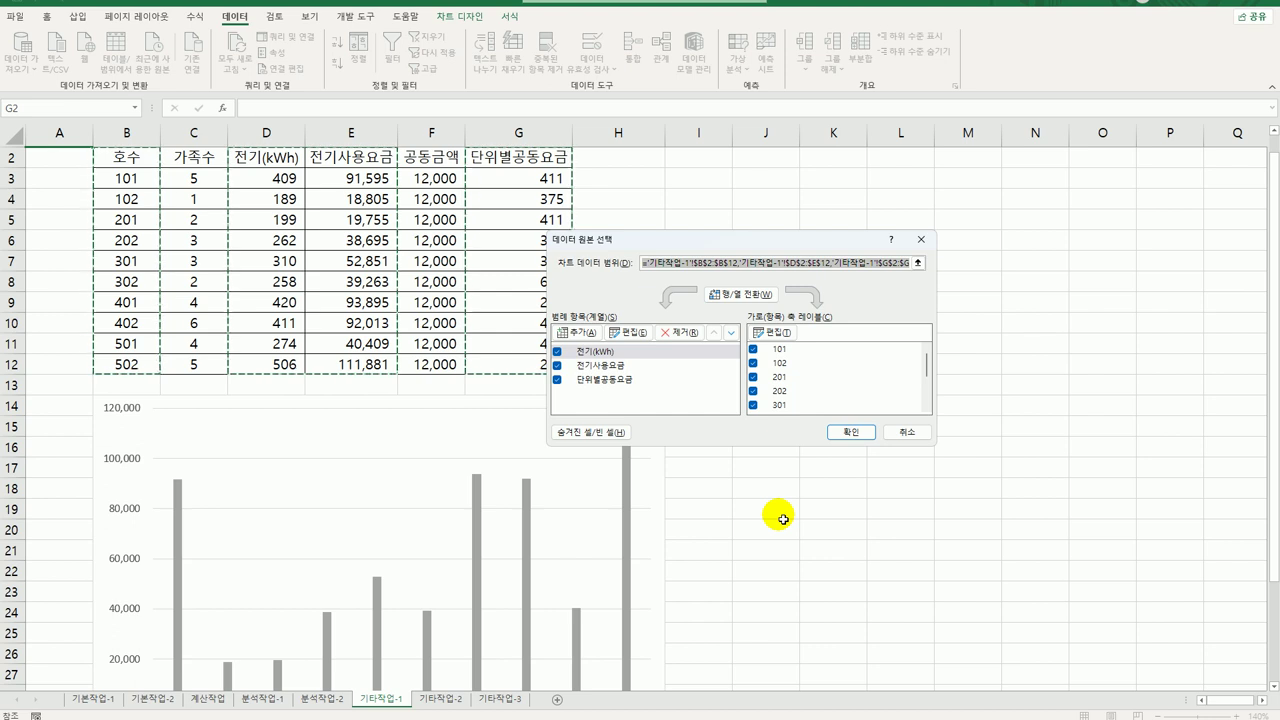
key("Delete")
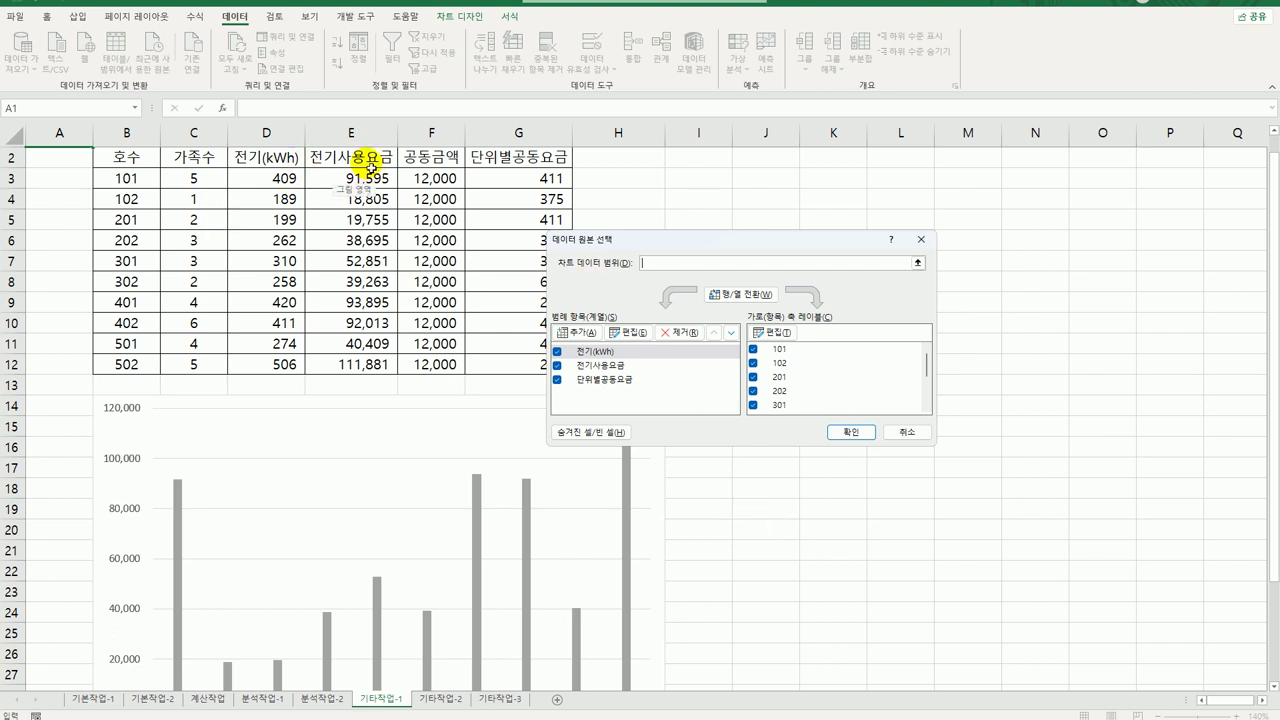
left_click_drag(368, 165, 363, 350)
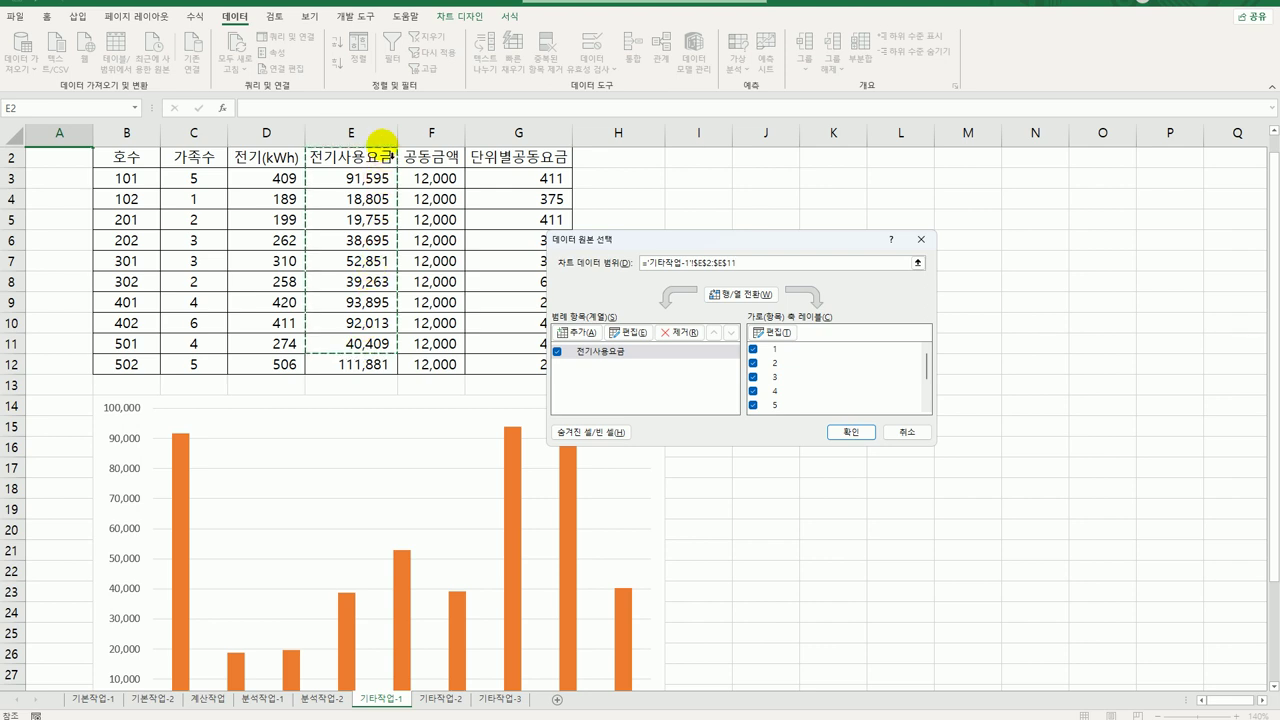
left_click_drag(366, 168, 362, 178)
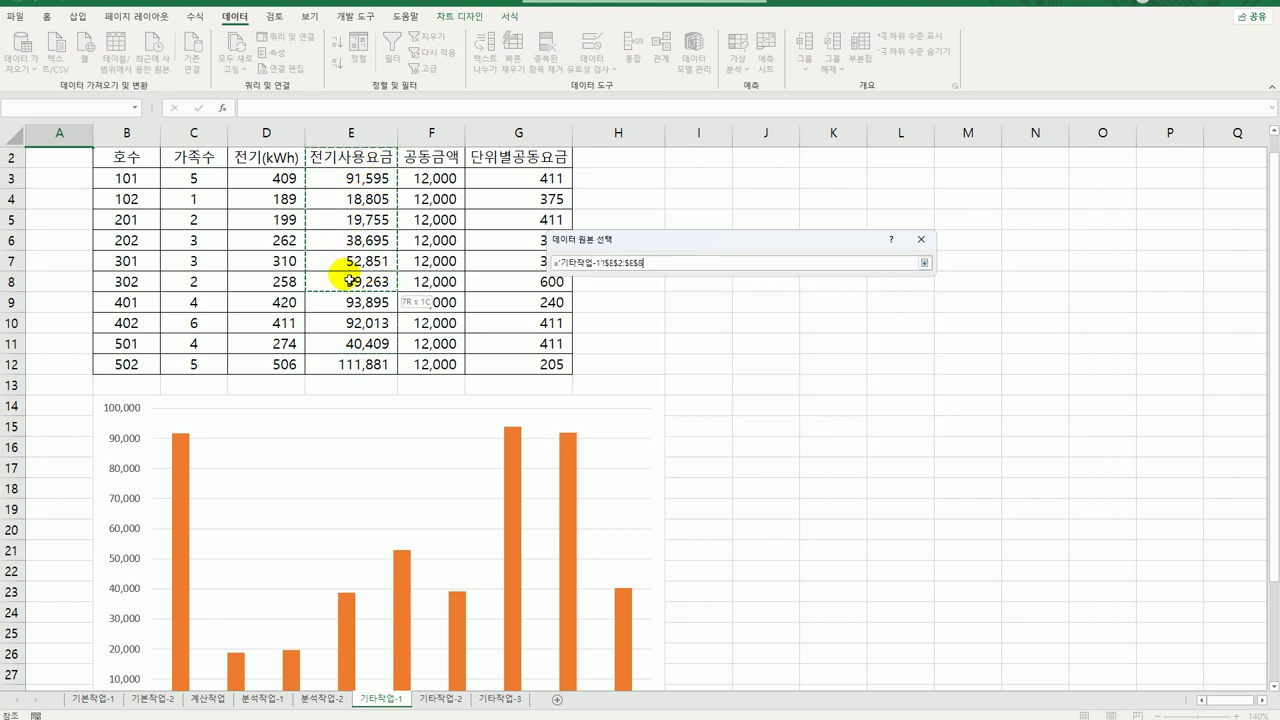
left_click_drag(350, 280, 350, 281)
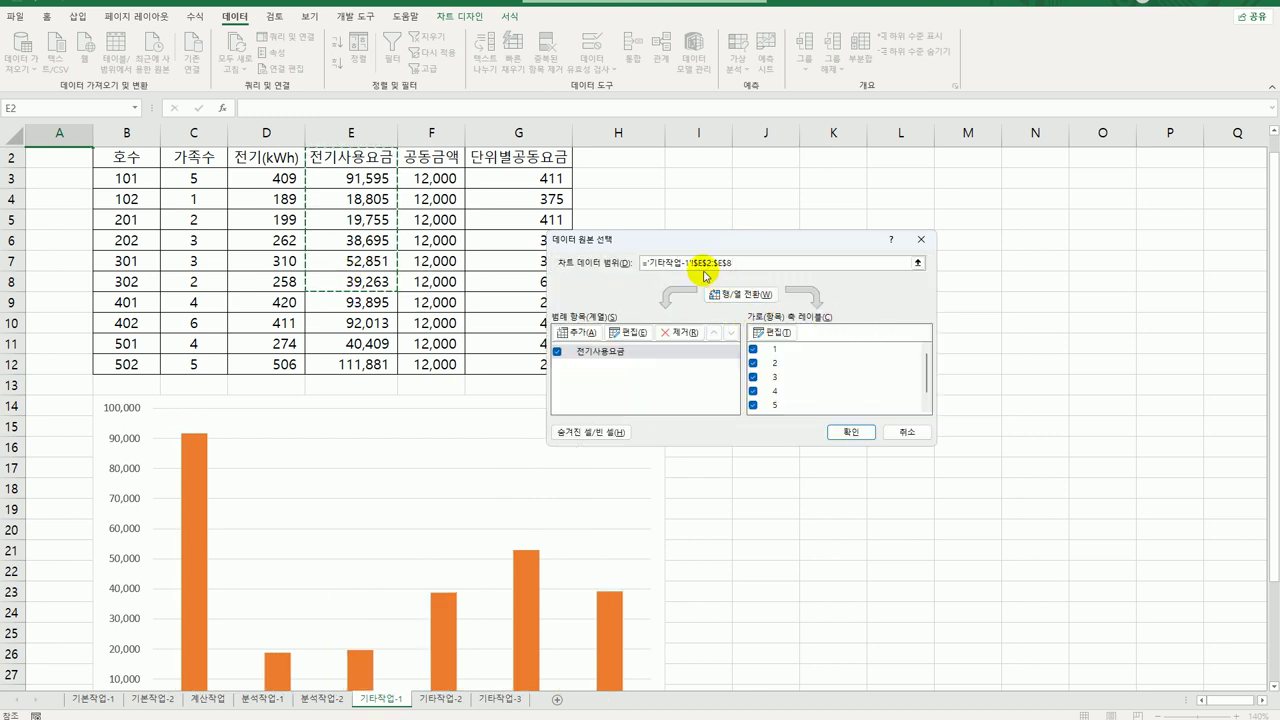
left_click_drag(515, 157, 530, 285)
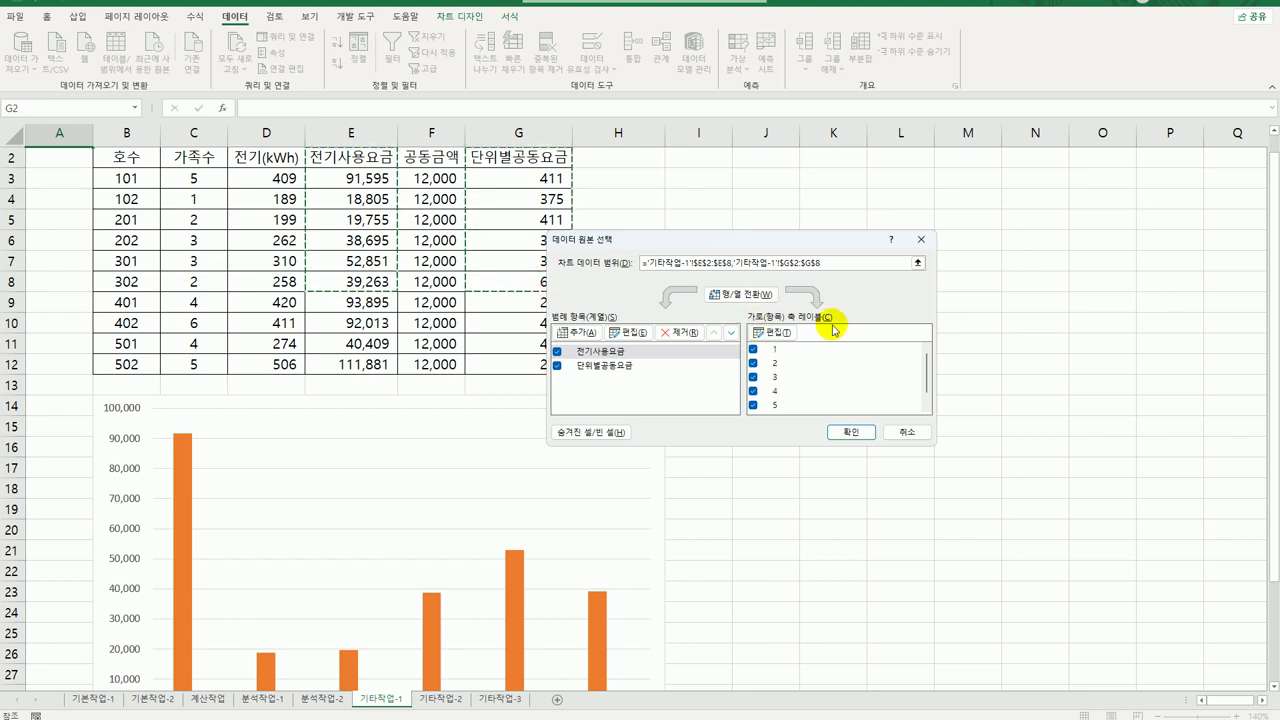
Step: Set the chart's horizontal axis labels to the 호수 values in B3:B8 and apply the data source changes
left_click(777, 340)
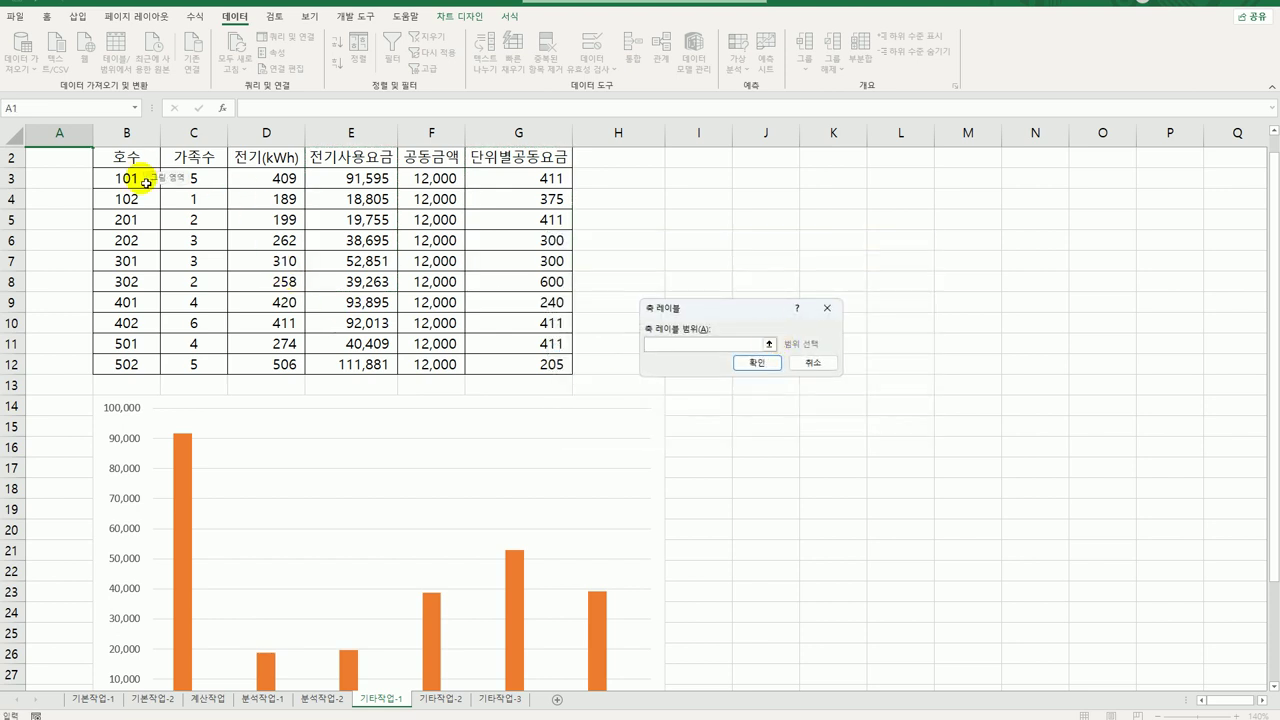
left_click_drag(146, 182, 126, 282)
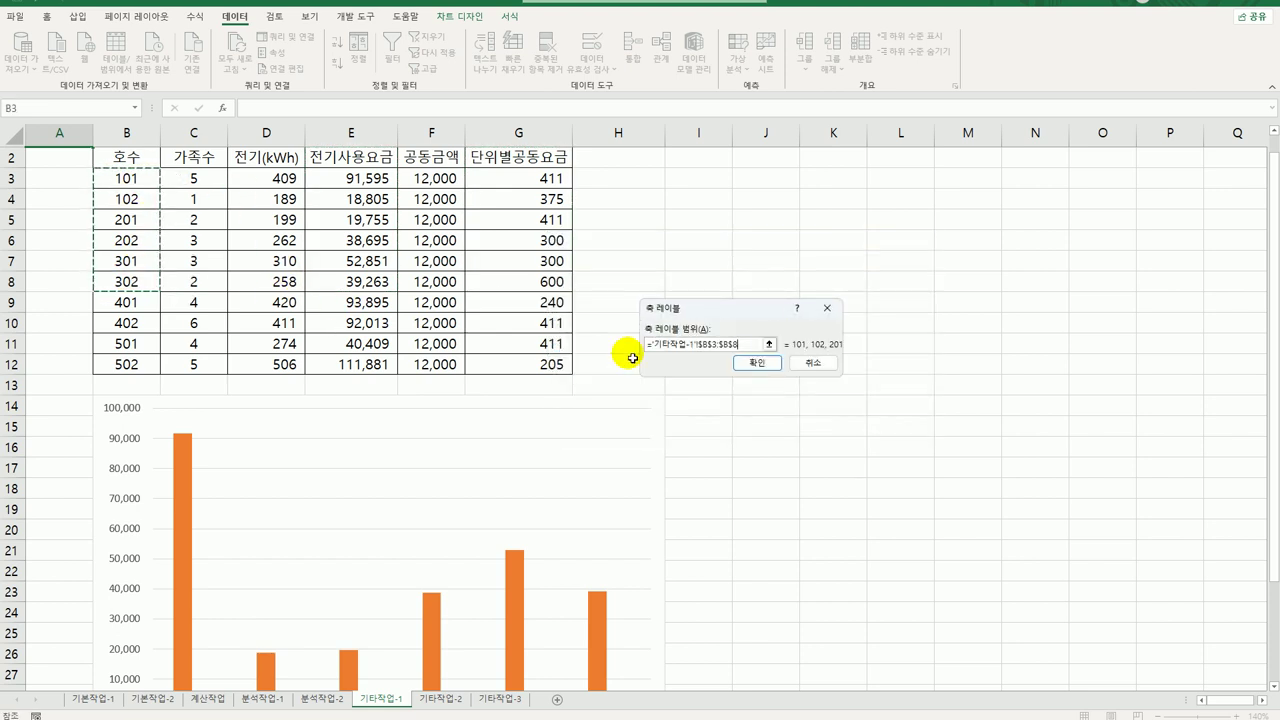
scroll(450, 570, "down", 3)
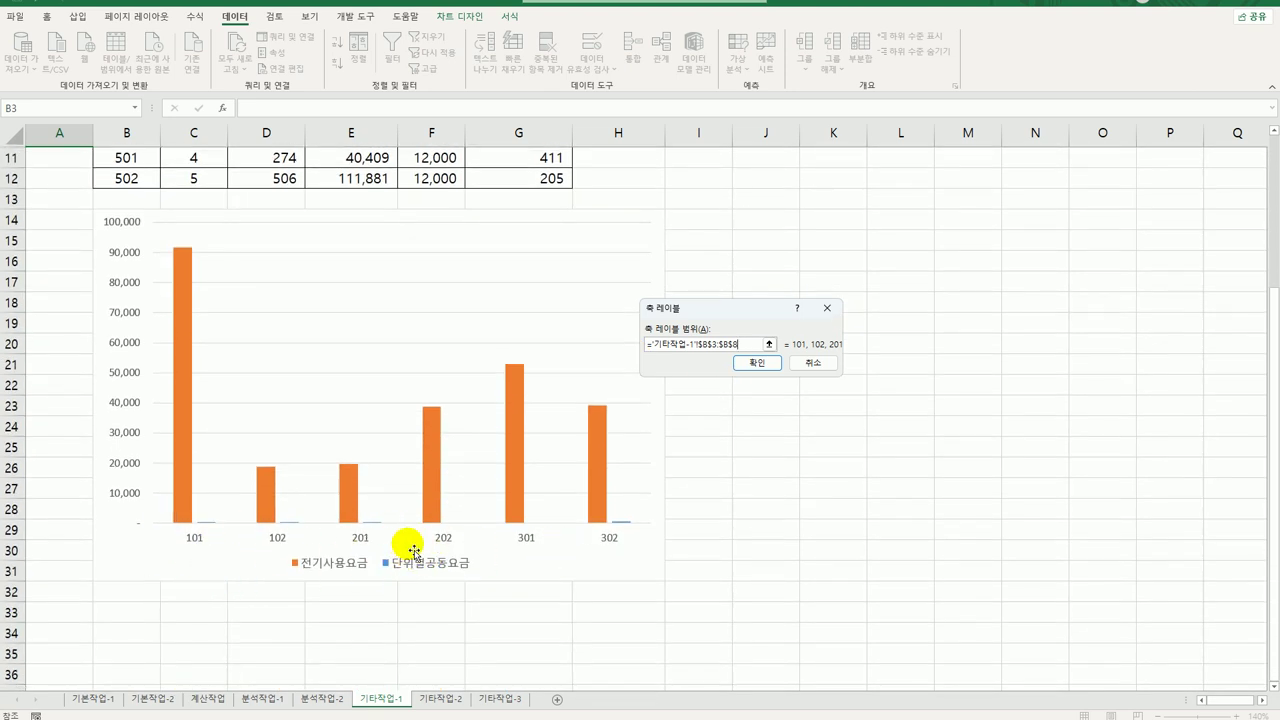
left_click(763, 365)
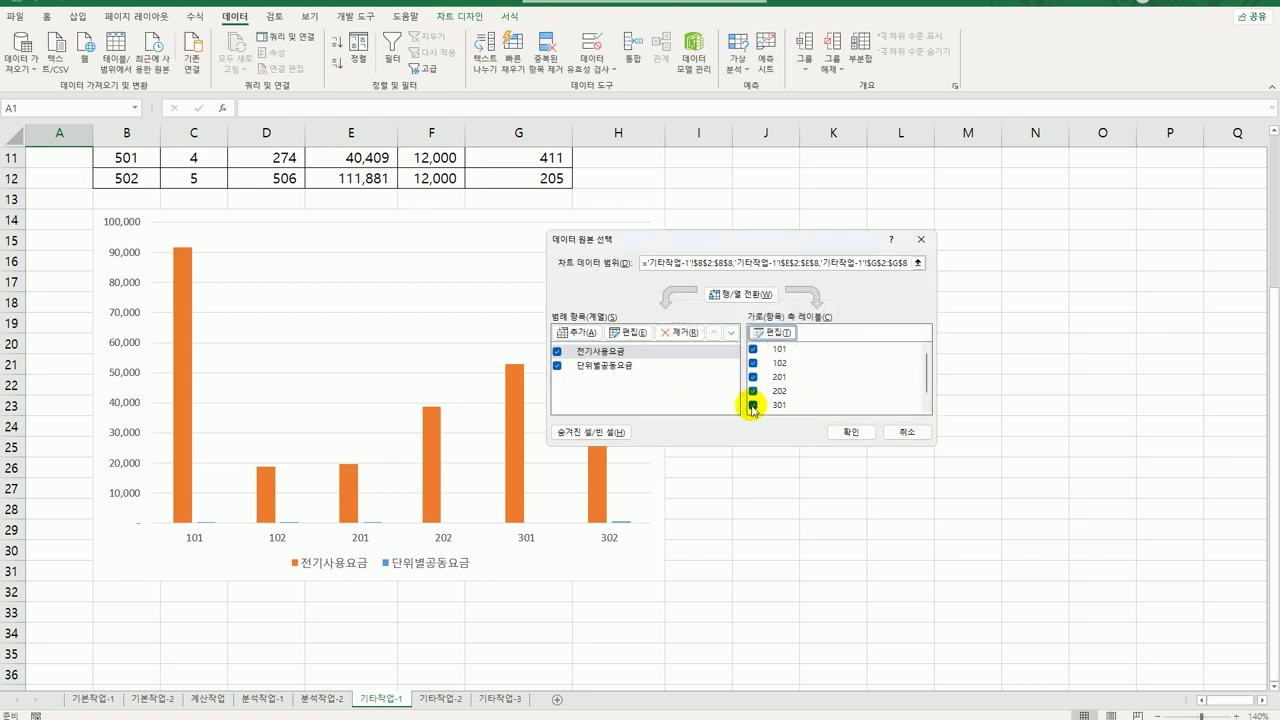
left_click(838, 436)
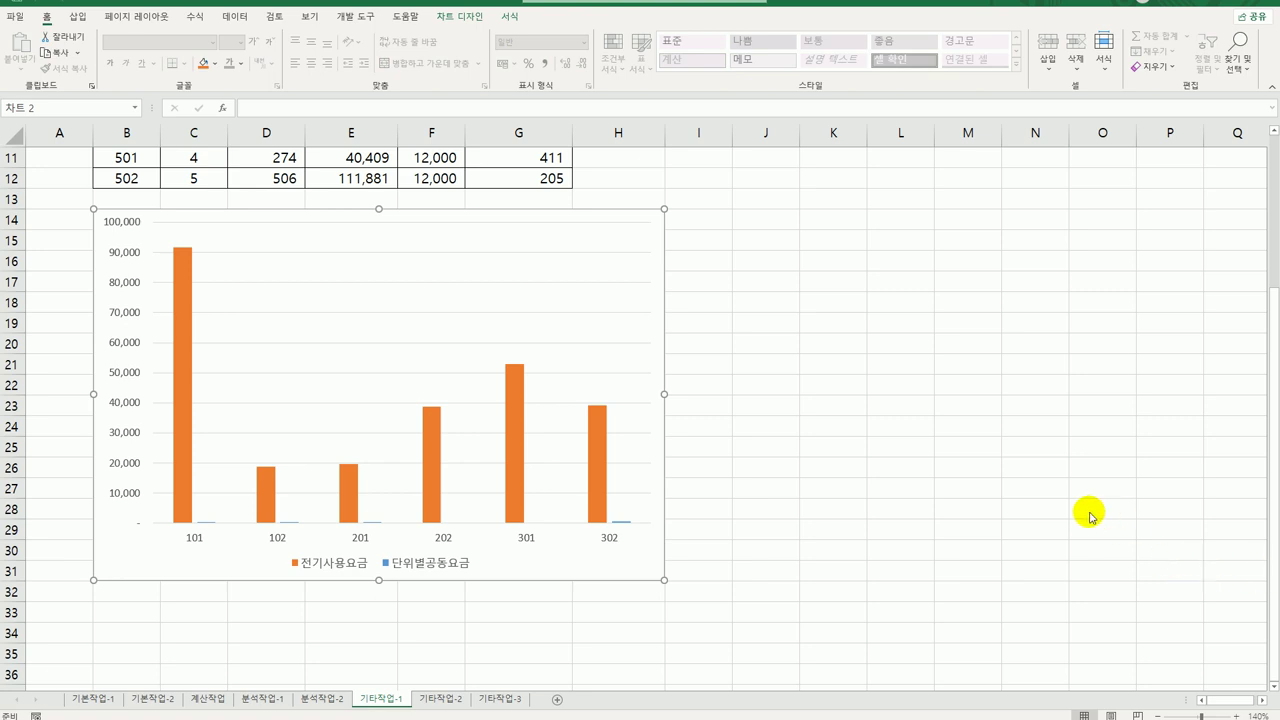
Step: Apply quick layout 레이아웃 4 to the chart
left_click(609, 240)
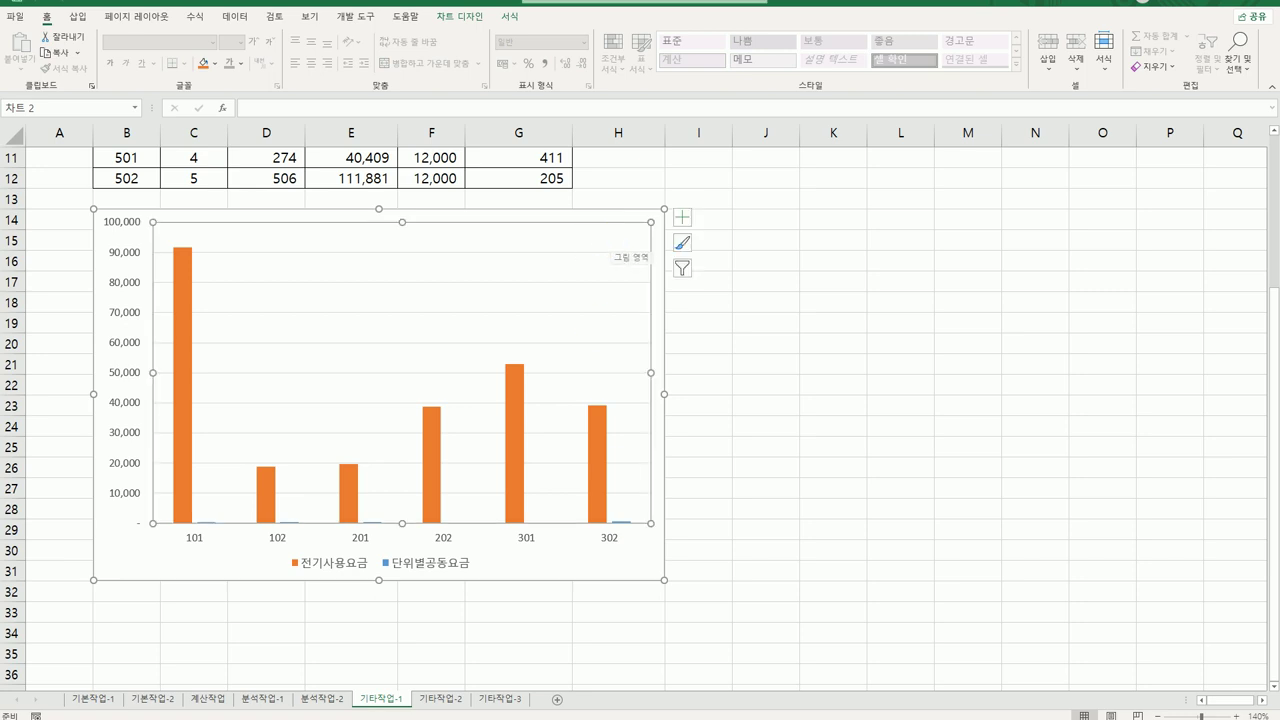
left_click(467, 17)
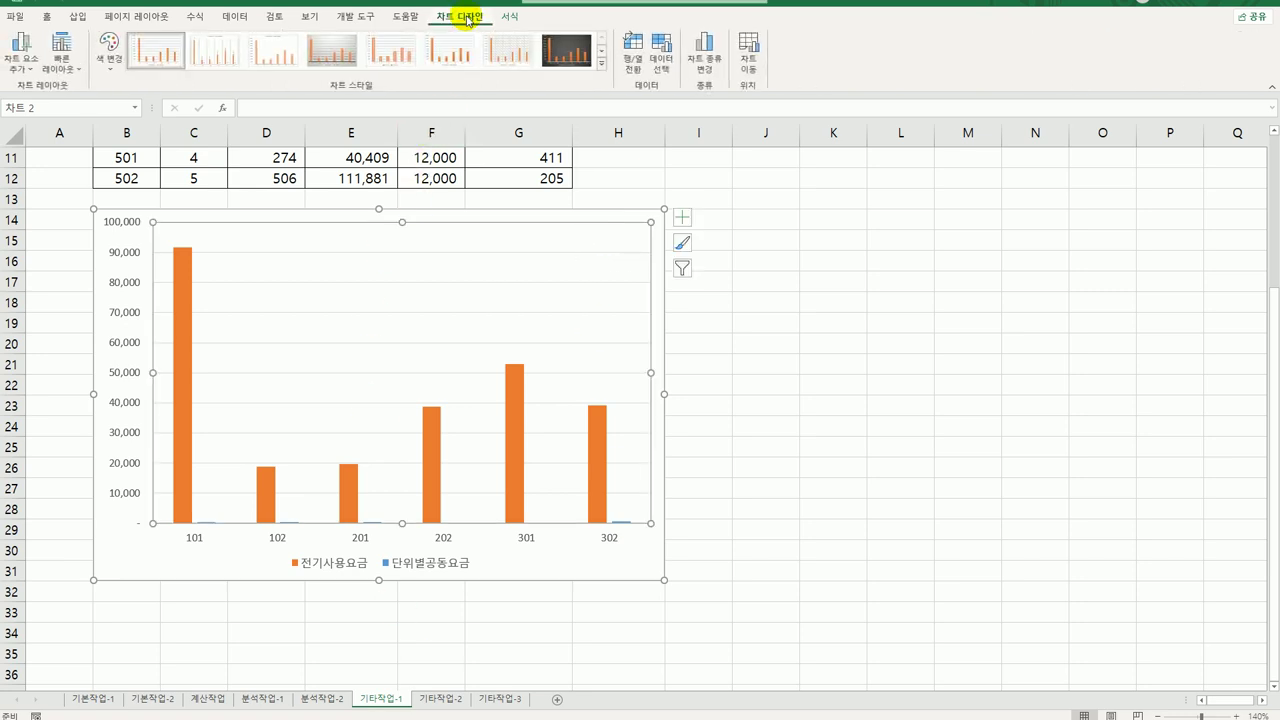
left_click(64, 73)
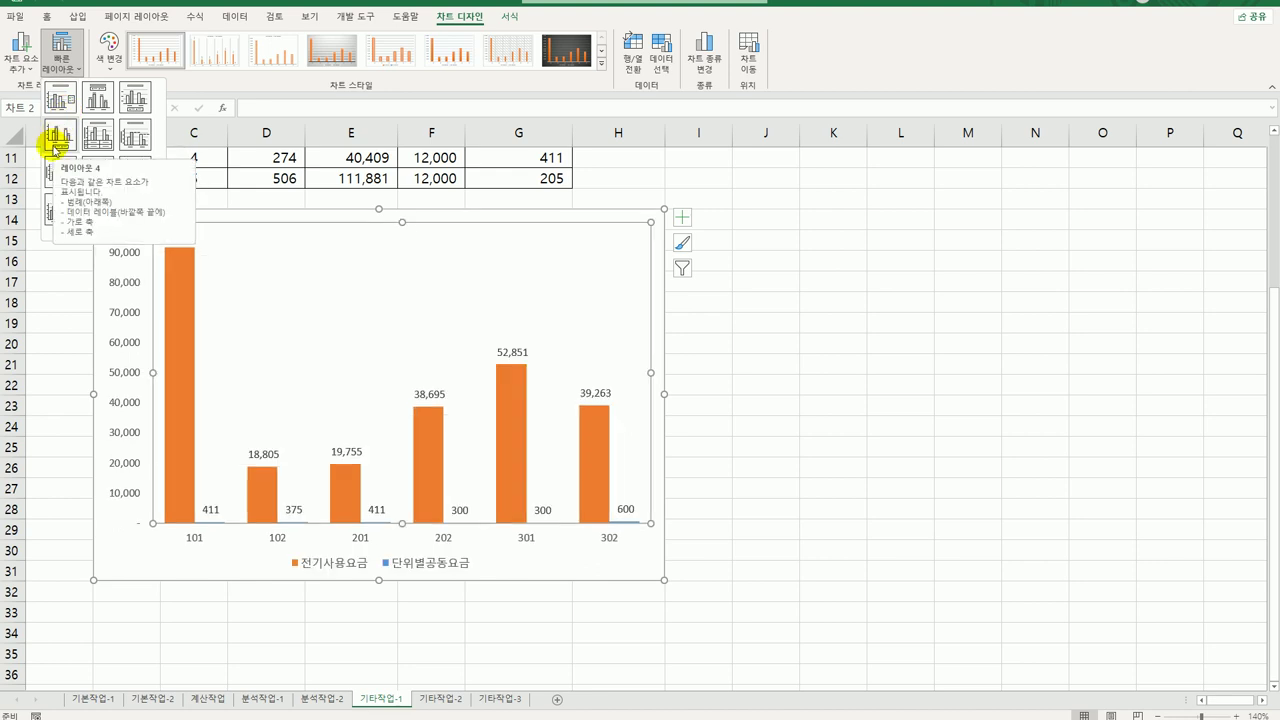
left_click(55, 143)
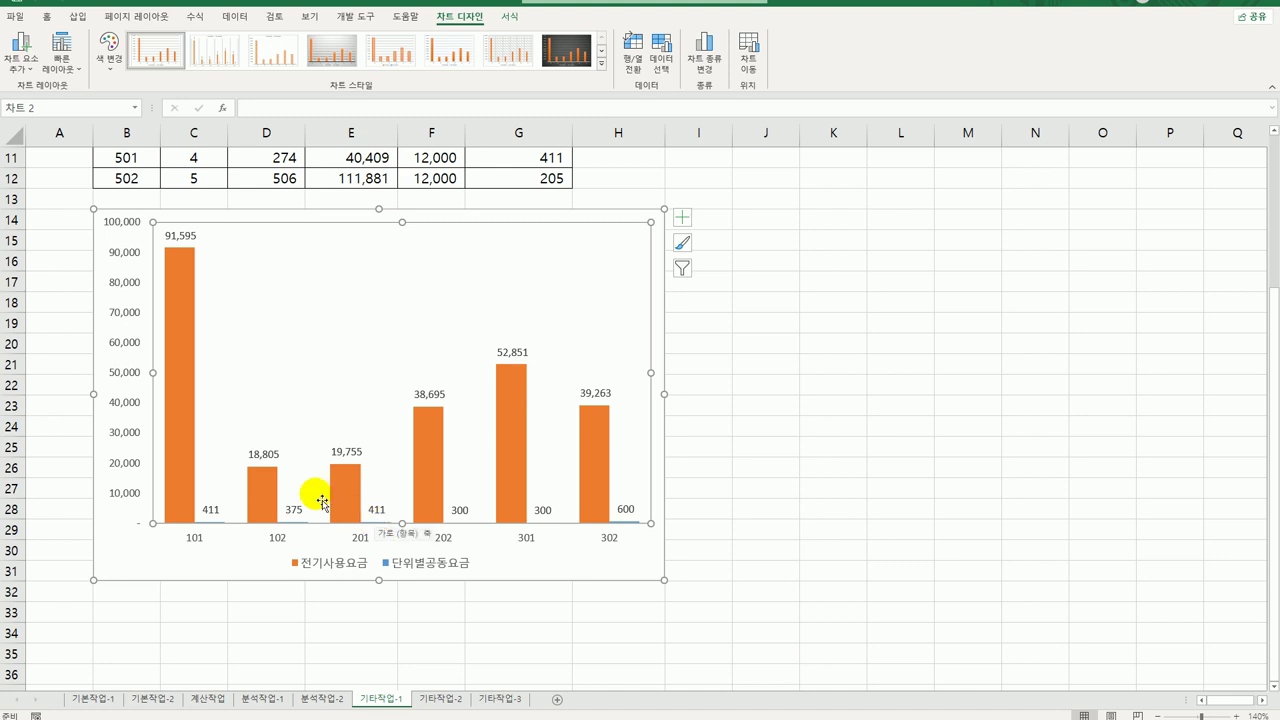
Step: Change the 단위별공동요금 series to a line with markers (표식이 있는 꺾은선형) on the secondary axis (보조 축)
left_click(179, 294)
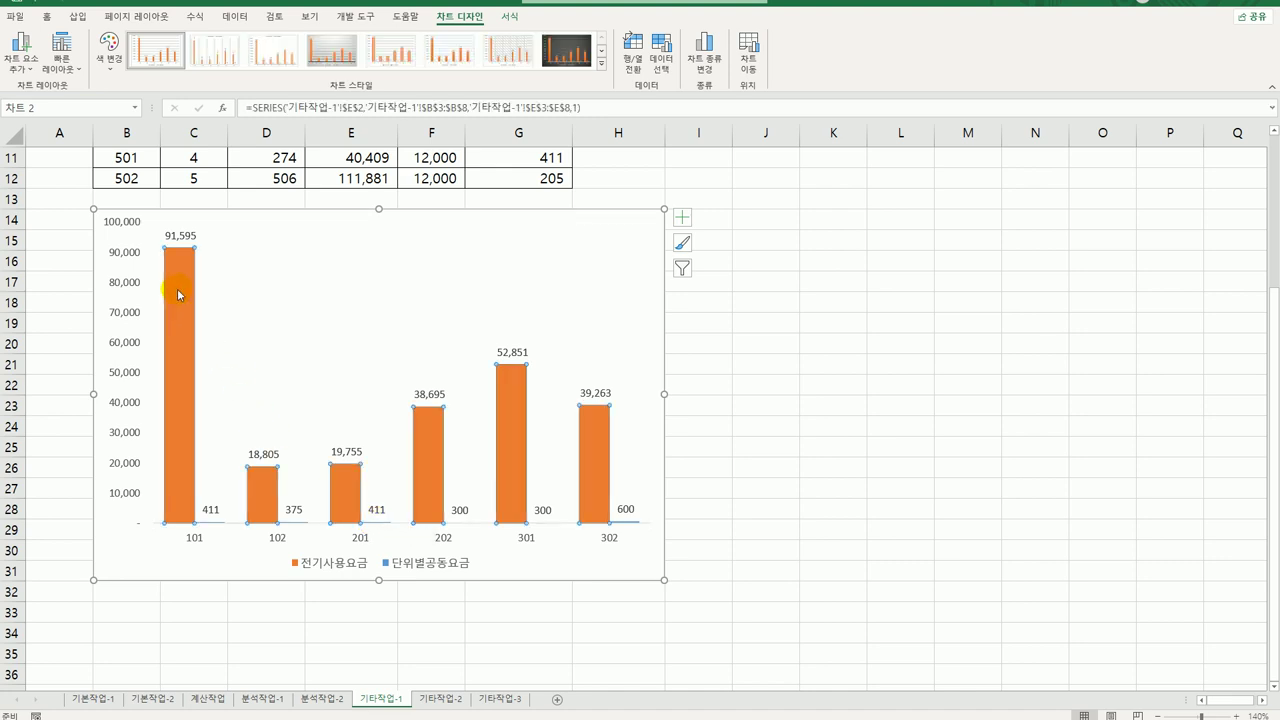
right_click(179, 294)
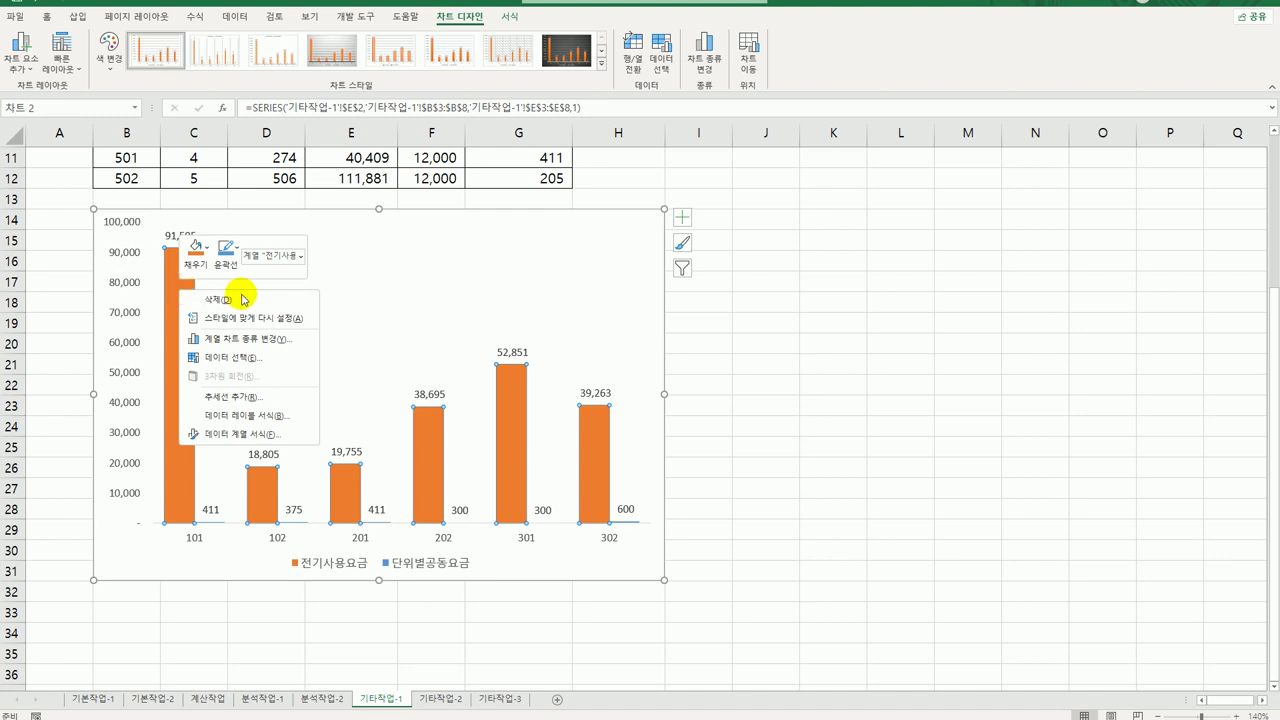
left_click(248, 334)
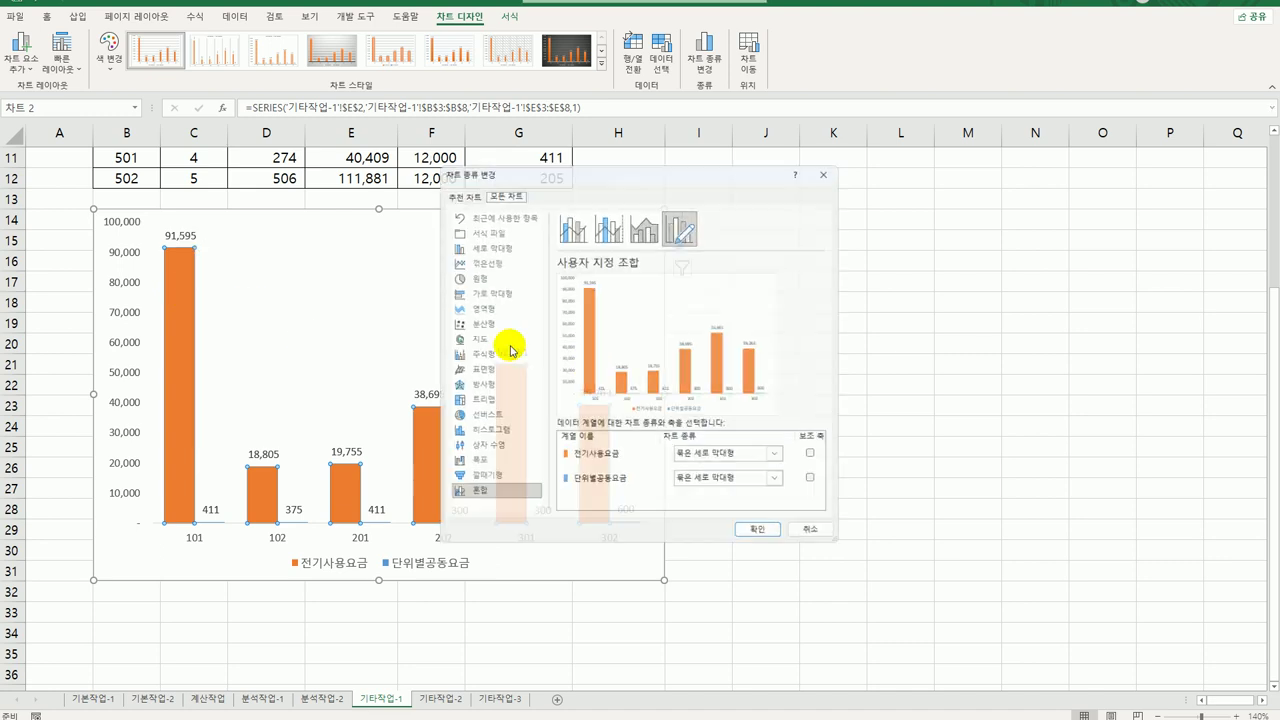
left_click(707, 490)
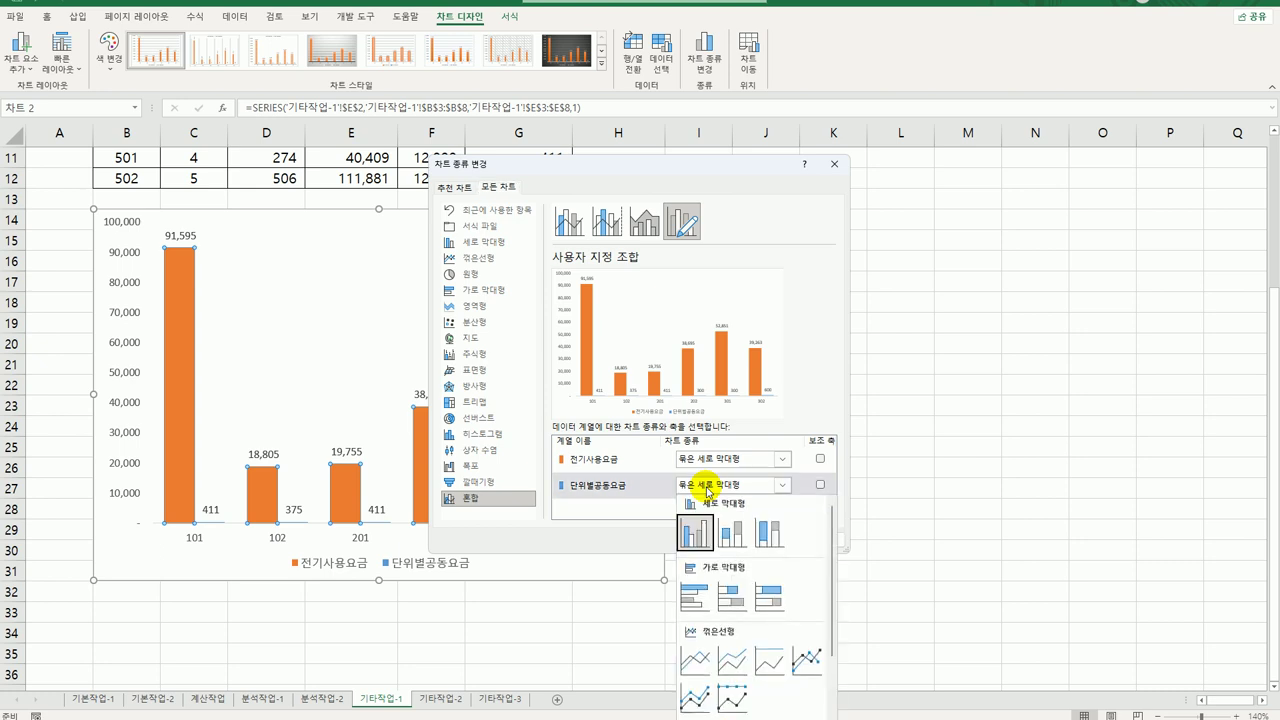
left_click(806, 659)
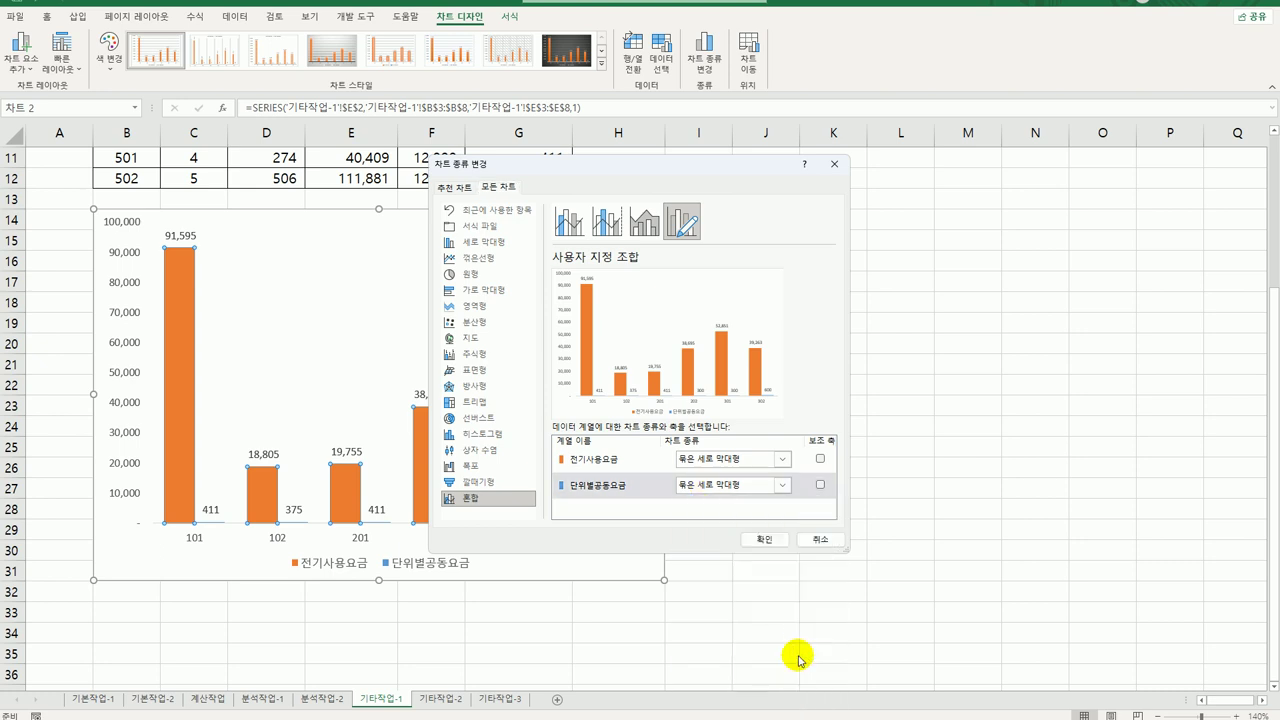
left_click(820, 486)
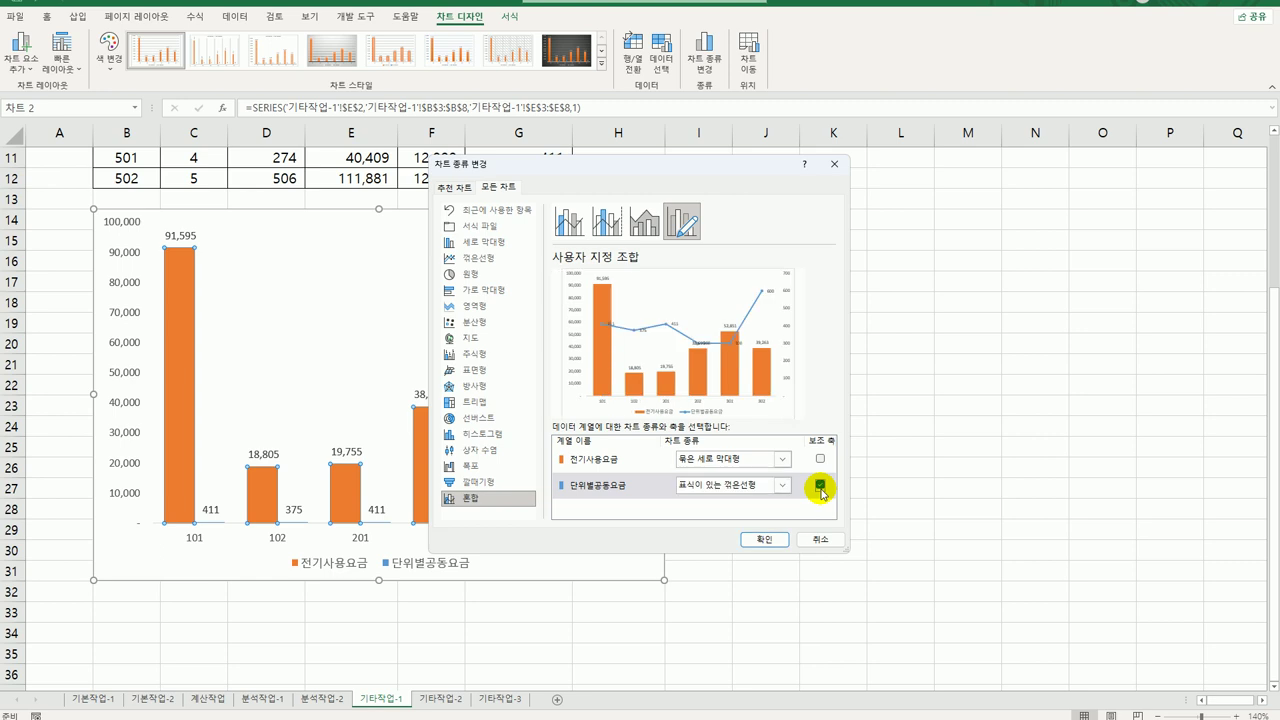
left_click(772, 538)
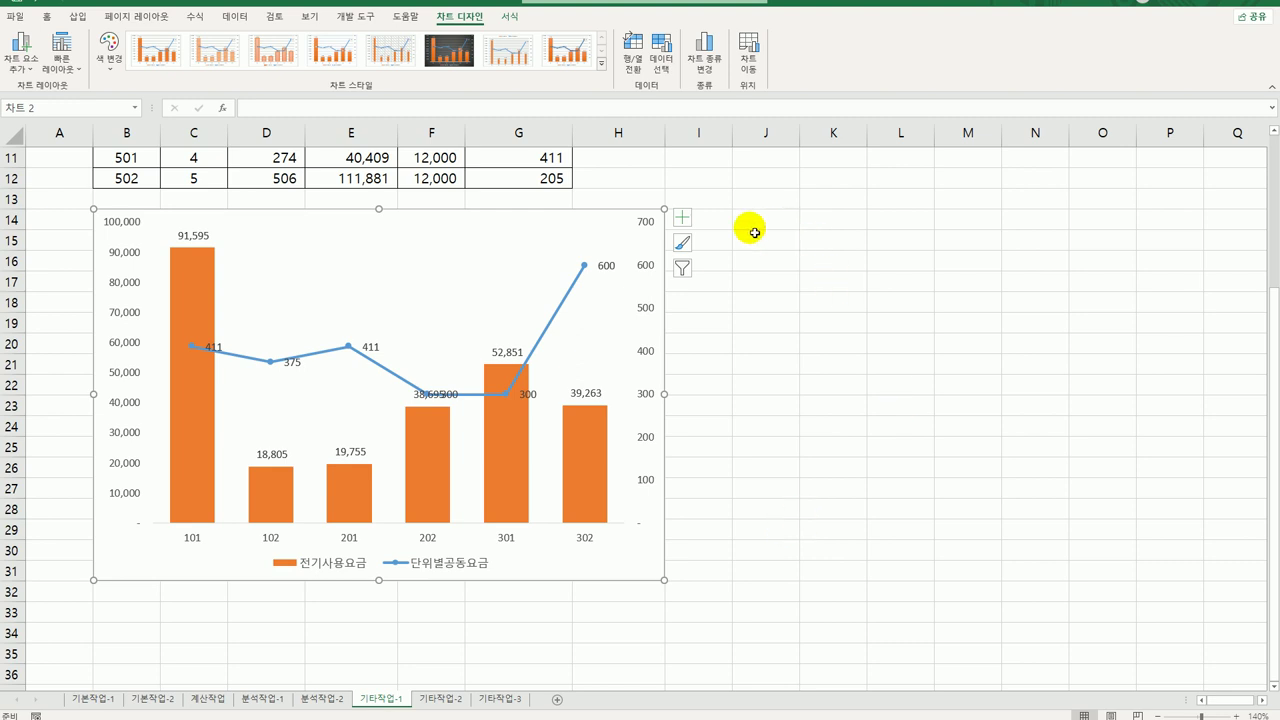
Step: Add a chart title (차트 제목) and link it to cell C1 of the 기타작업-1 sheet
left_click(683, 219)
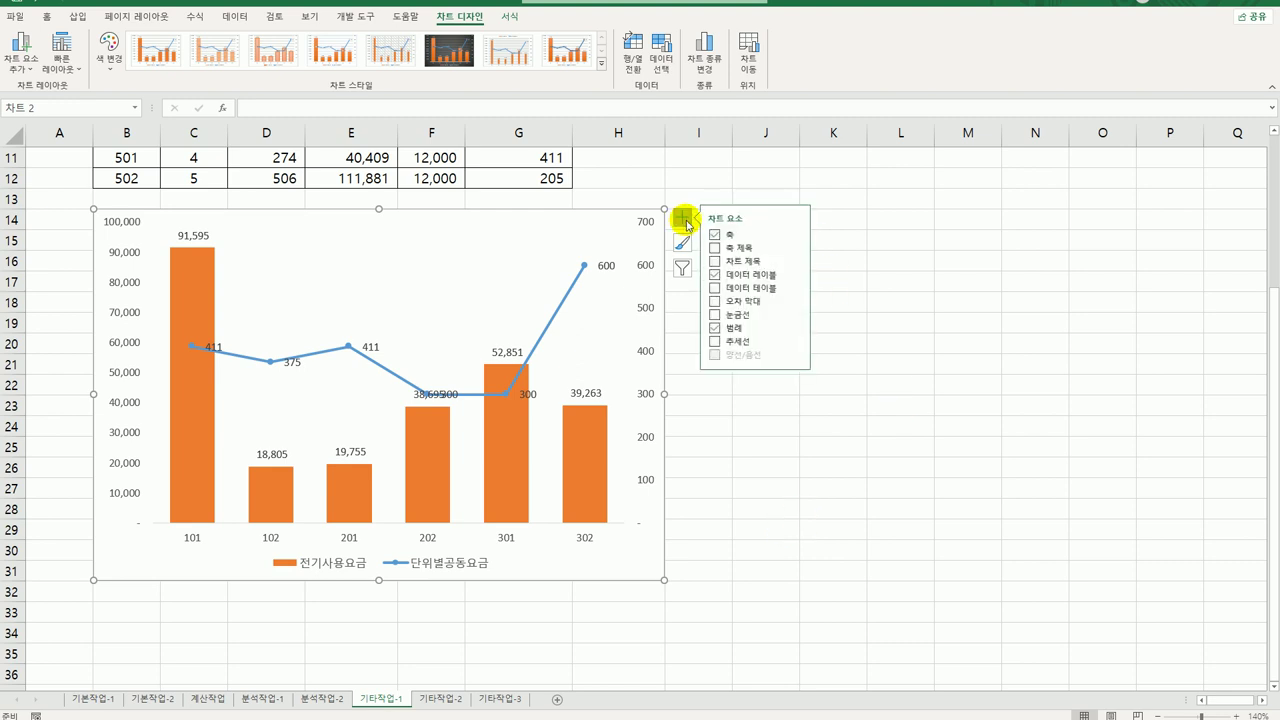
left_click(735, 264)
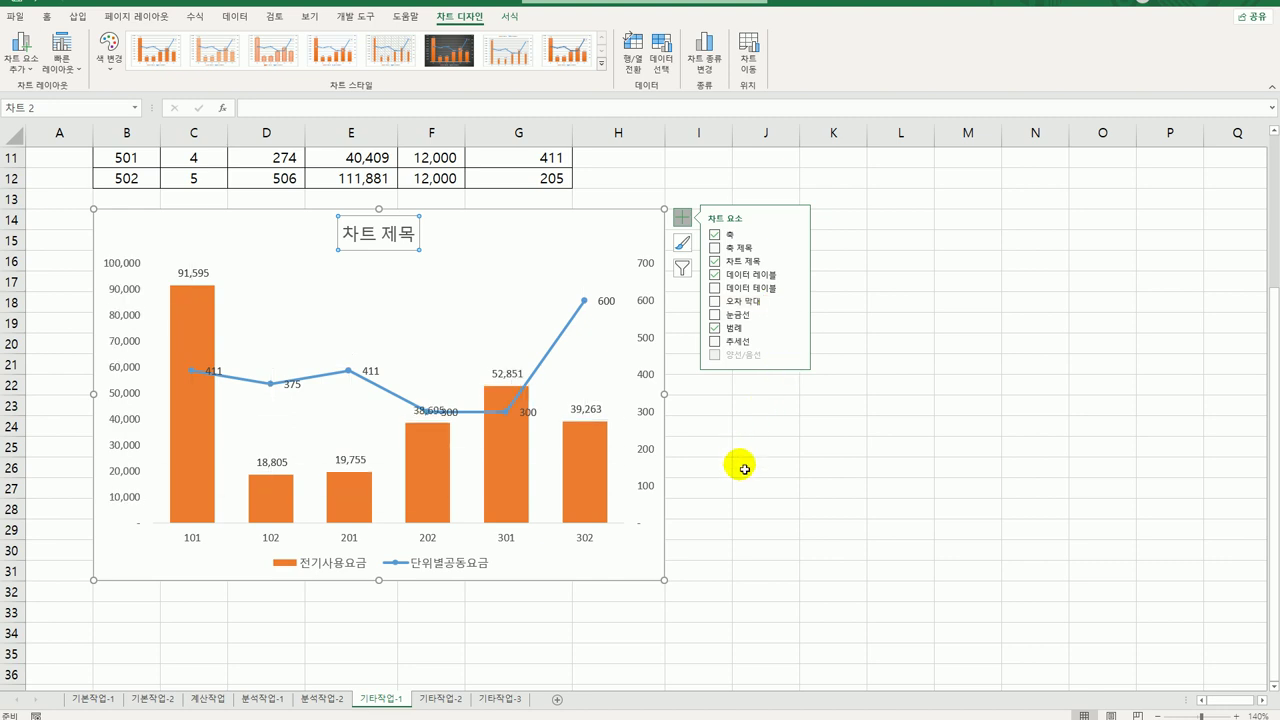
scroll(737, 463, "up", 4)
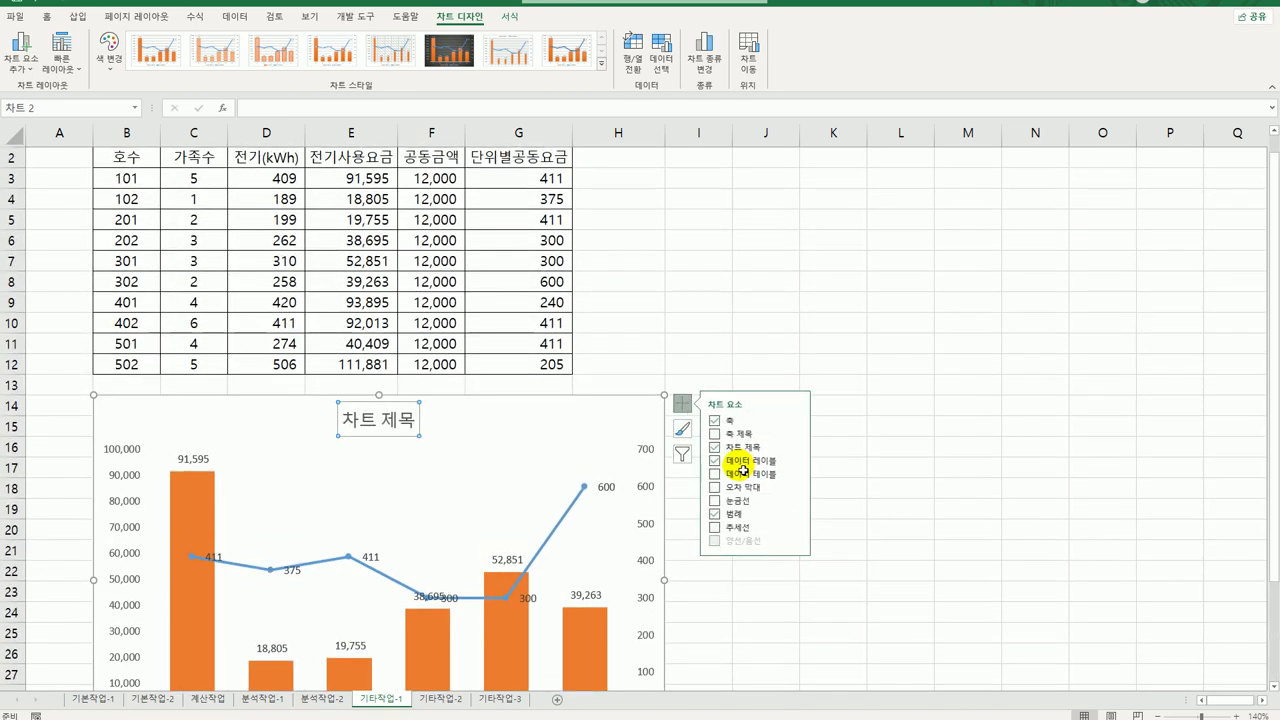
left_click(320, 106)
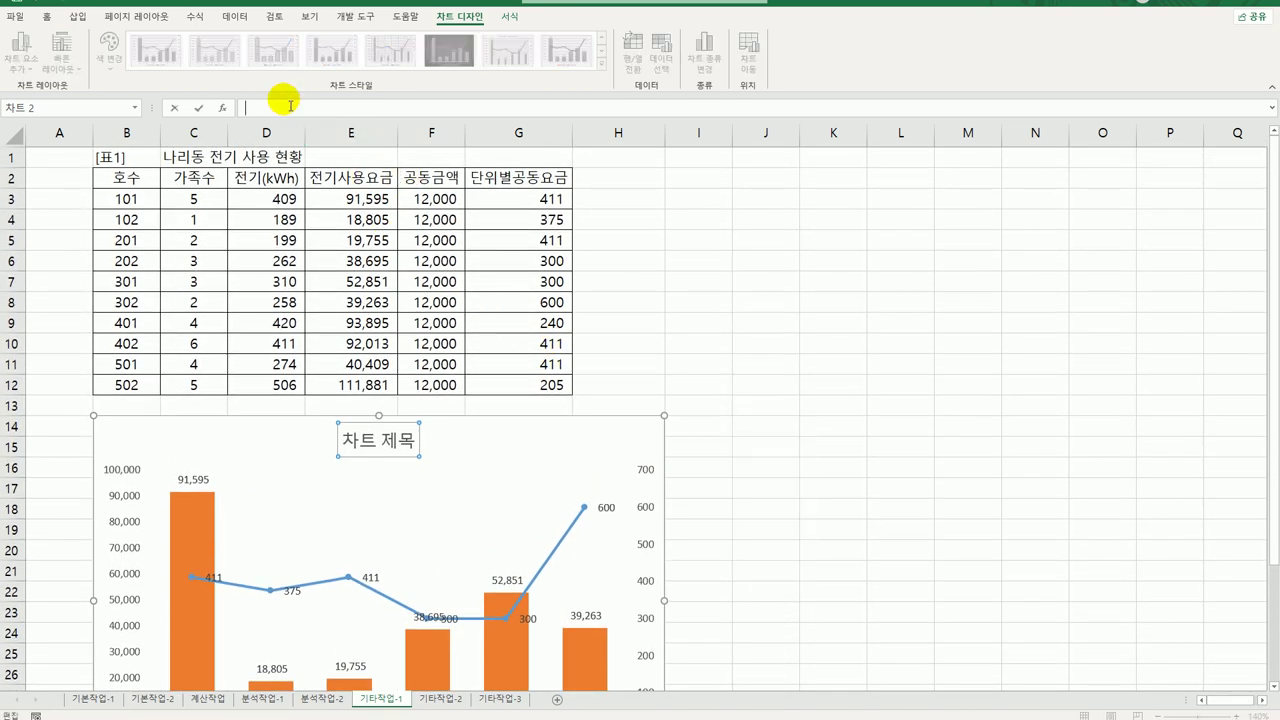
type("=")
left_click(210, 158)
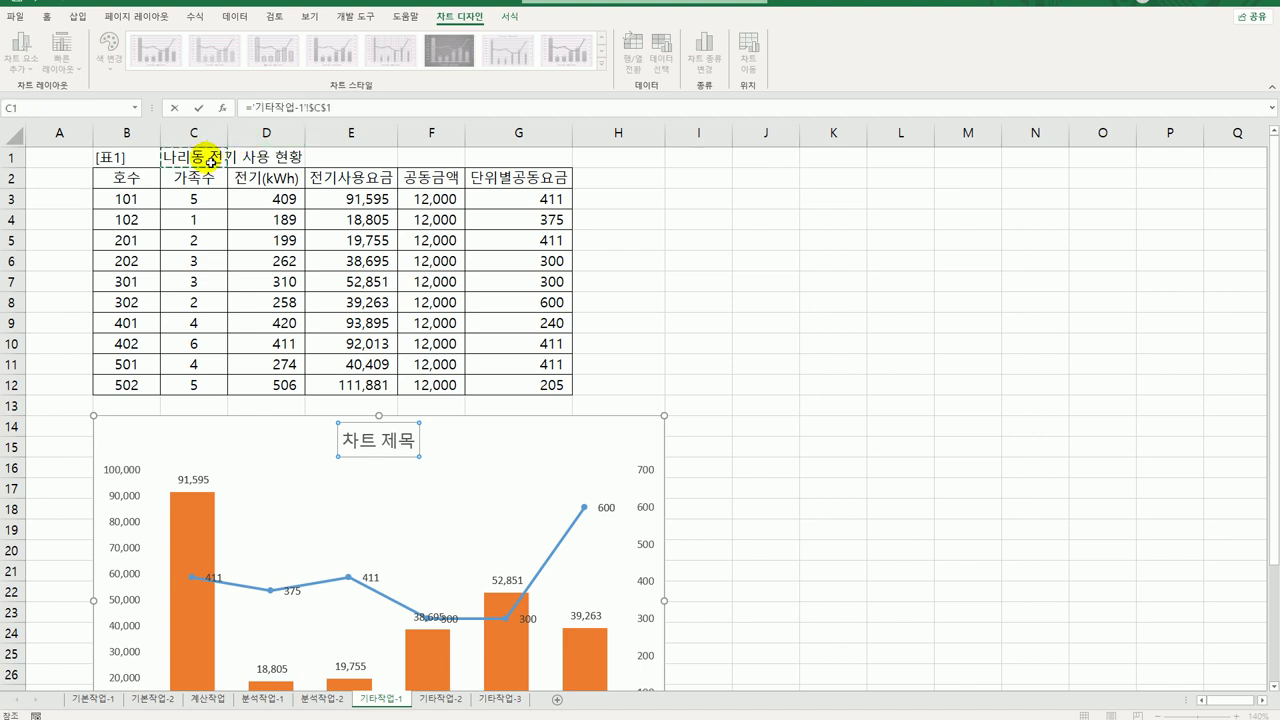
key("Return")
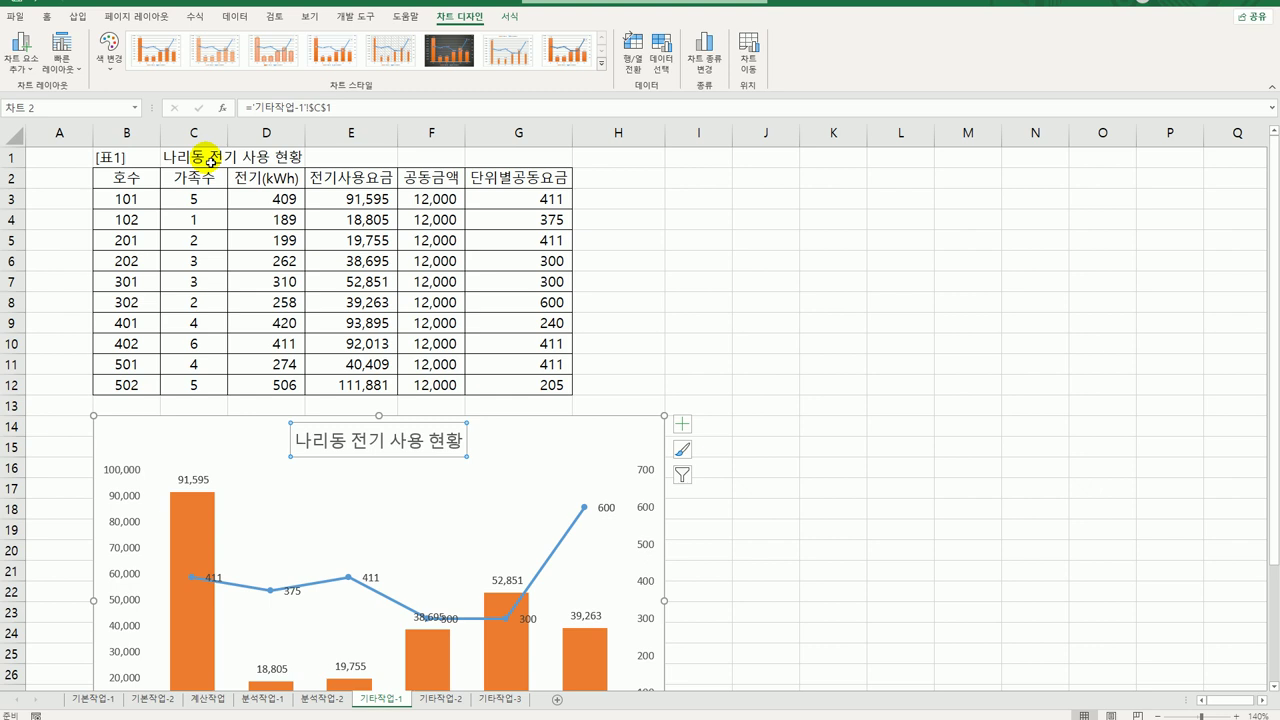
Step: Add a primary horizontal axis title (기본 가로) to the chart
left_click(684, 424)
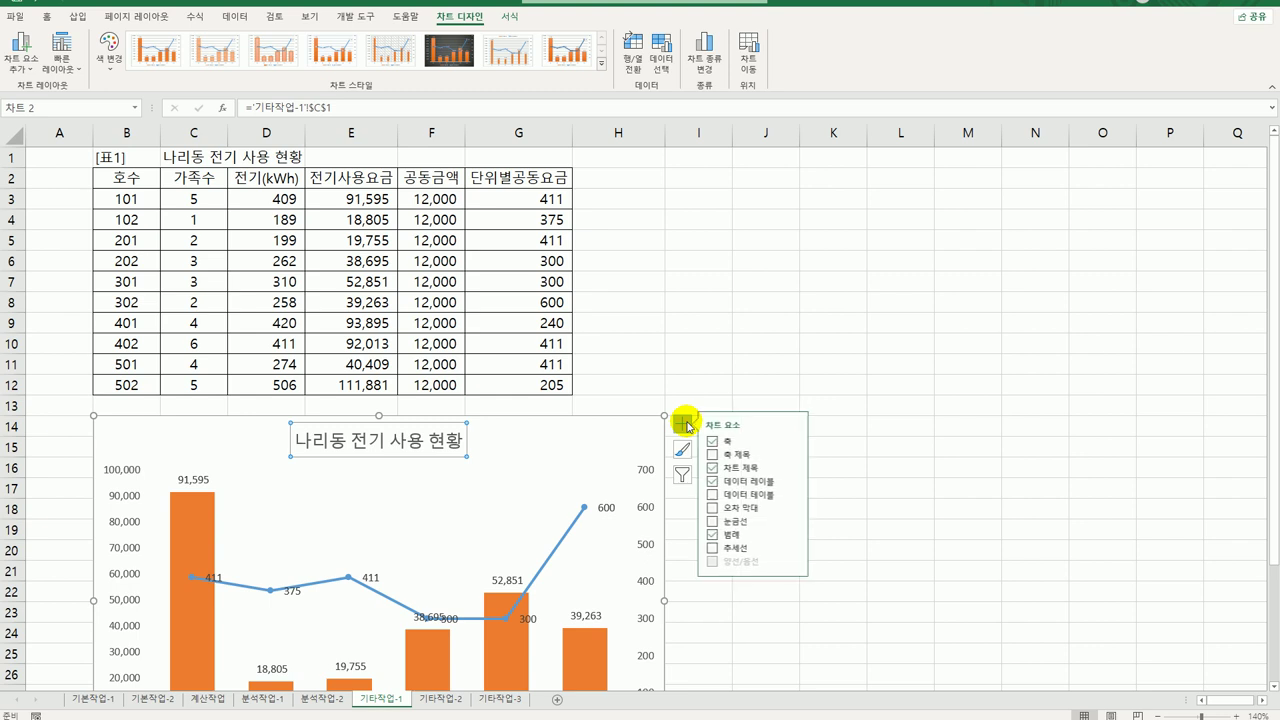
left_click(797, 454)
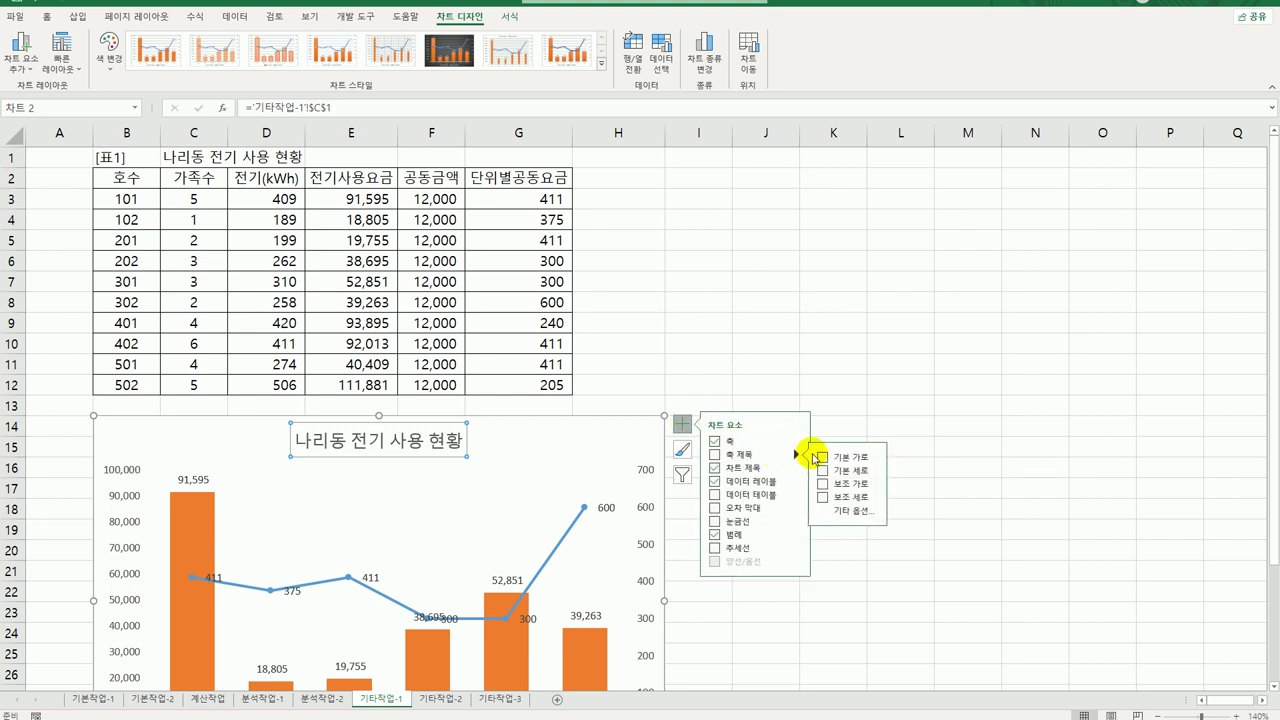
left_click(828, 457)
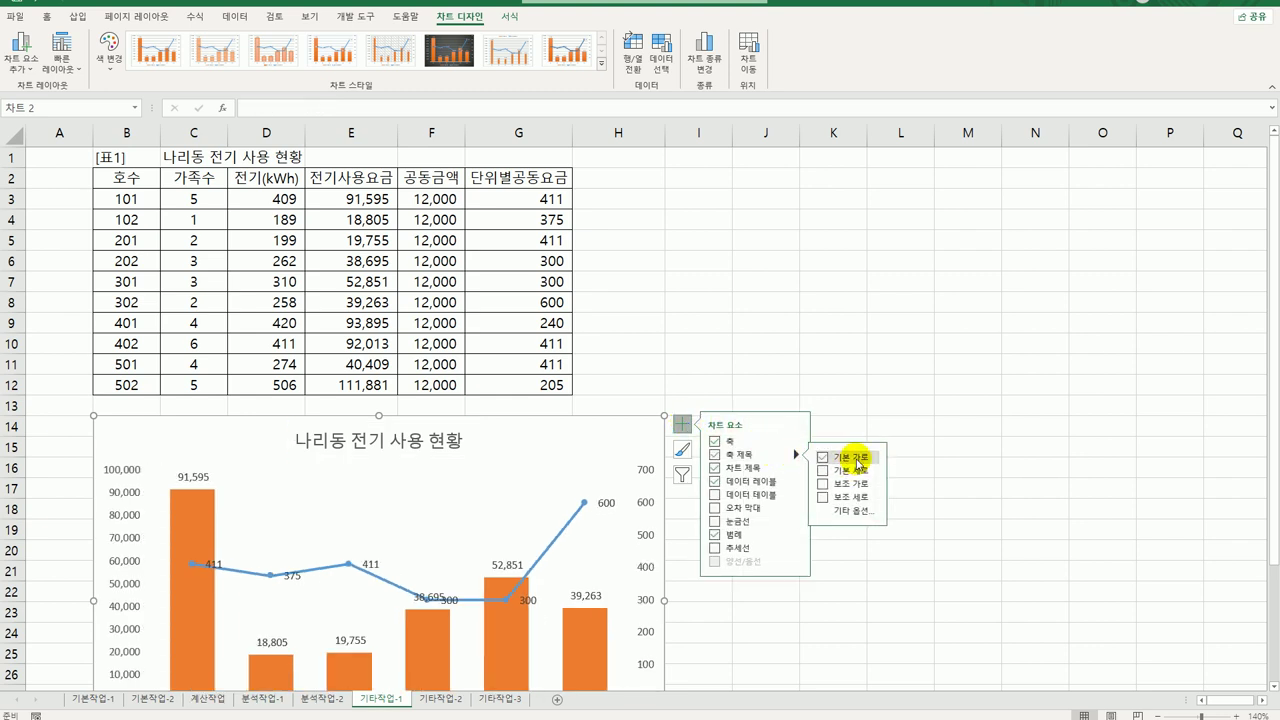
left_click(945, 441)
scroll(943, 437, "down", 3)
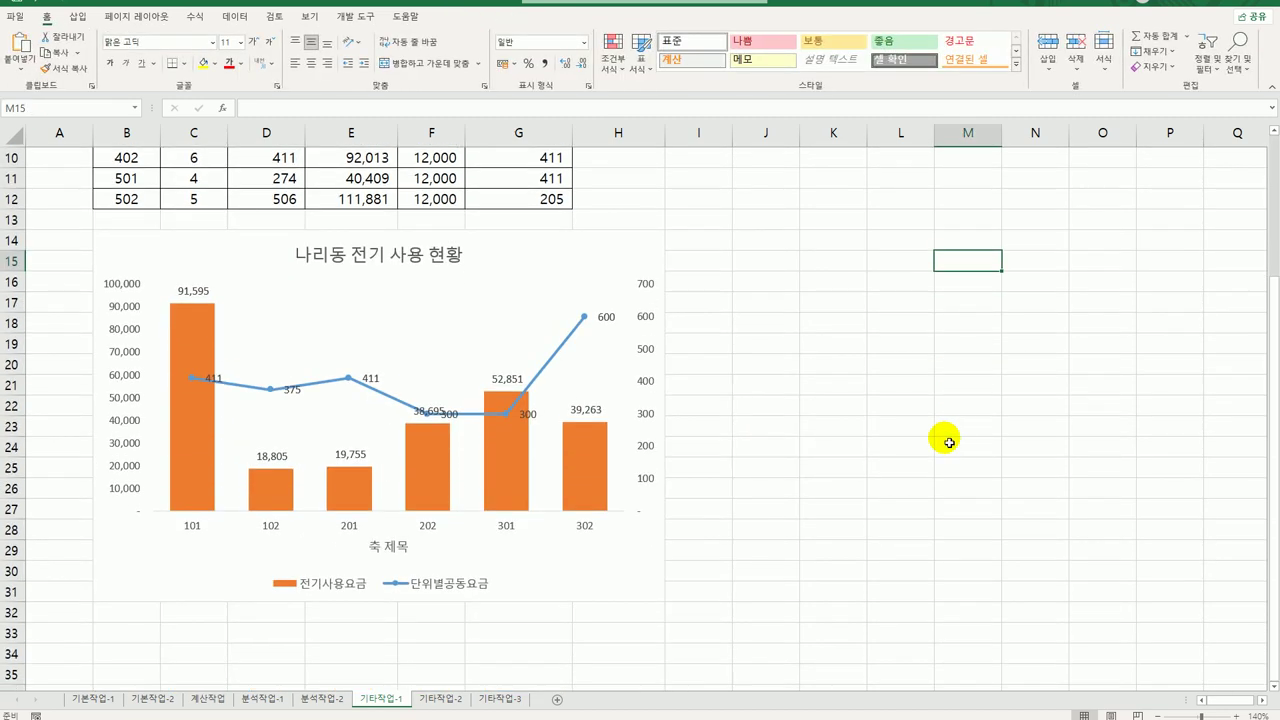
Step: Link the horizontal axis title to cell B2 (호수) of the 기타작업-1 sheet
left_click(412, 557)
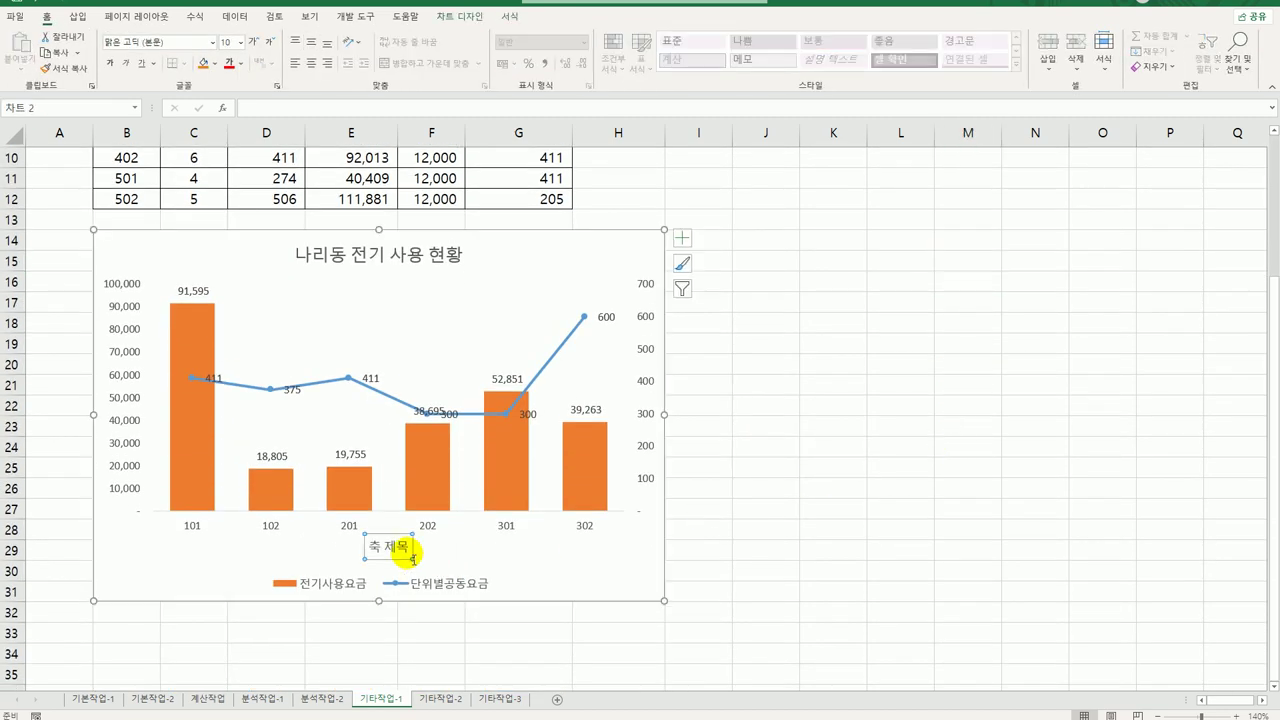
left_click(292, 110)
type("=")
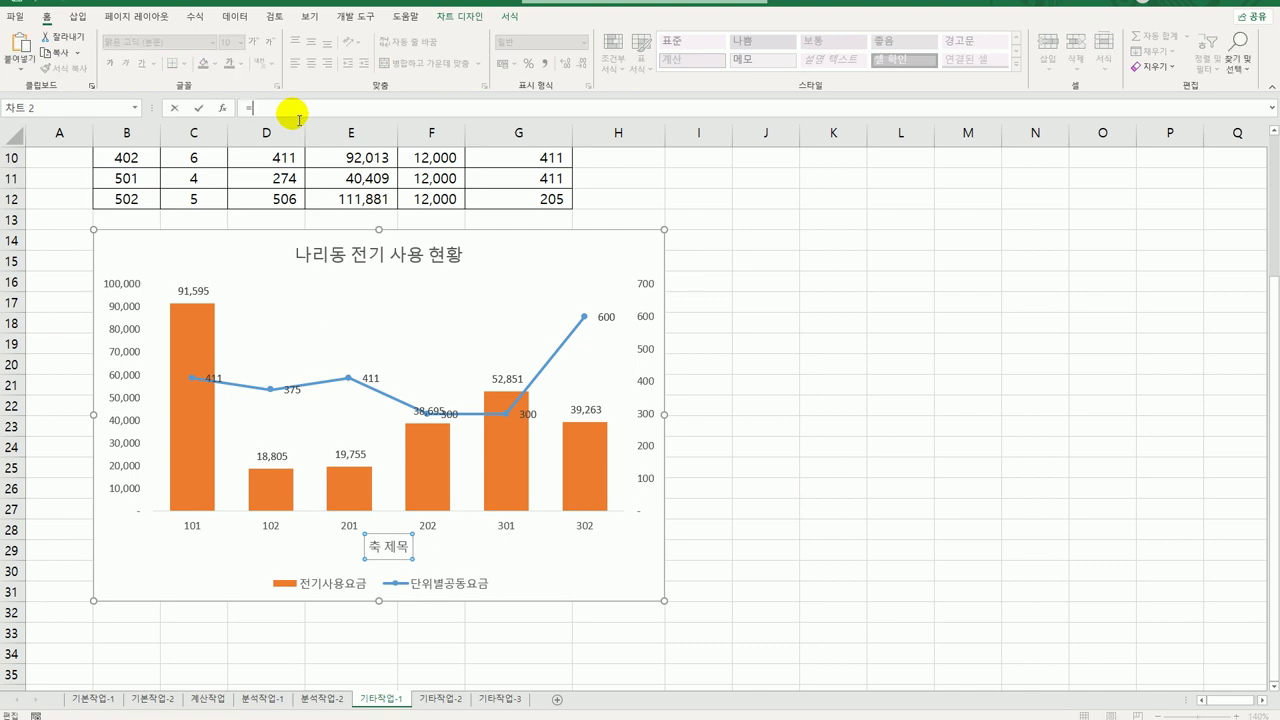
scroll(337, 234, "up", 1)
scroll(337, 234, "up", 3)
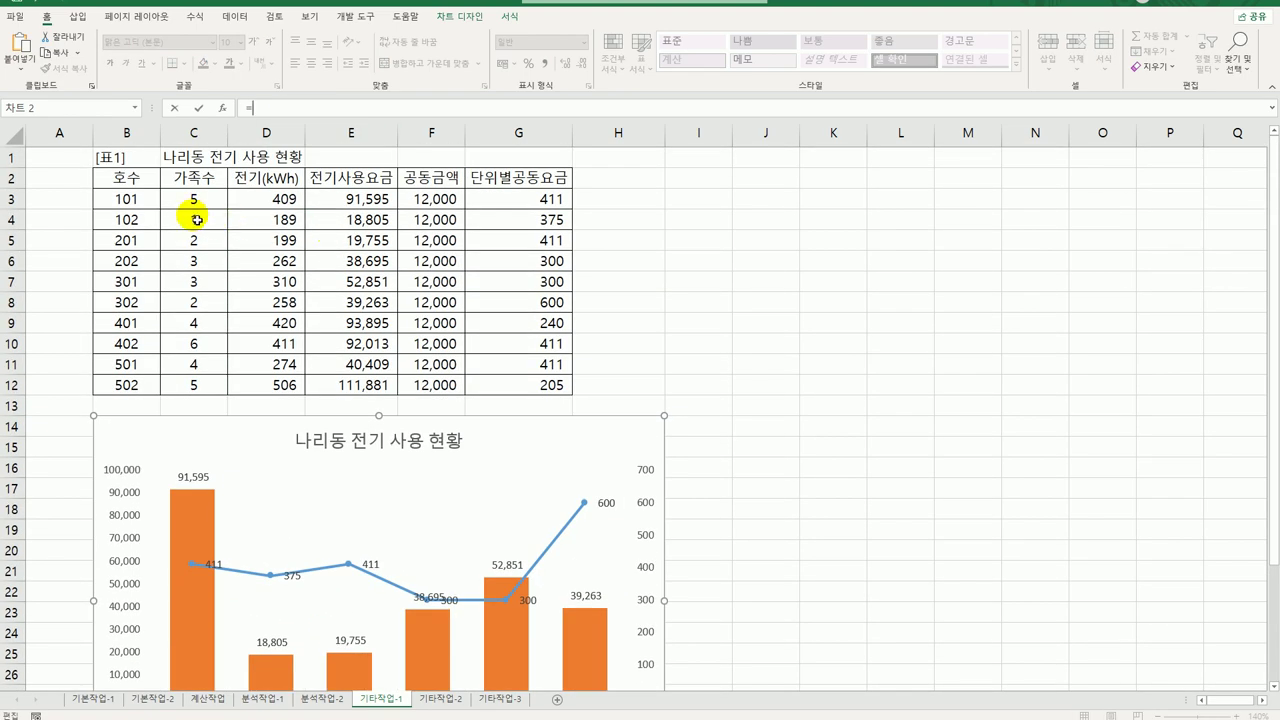
left_click(138, 179)
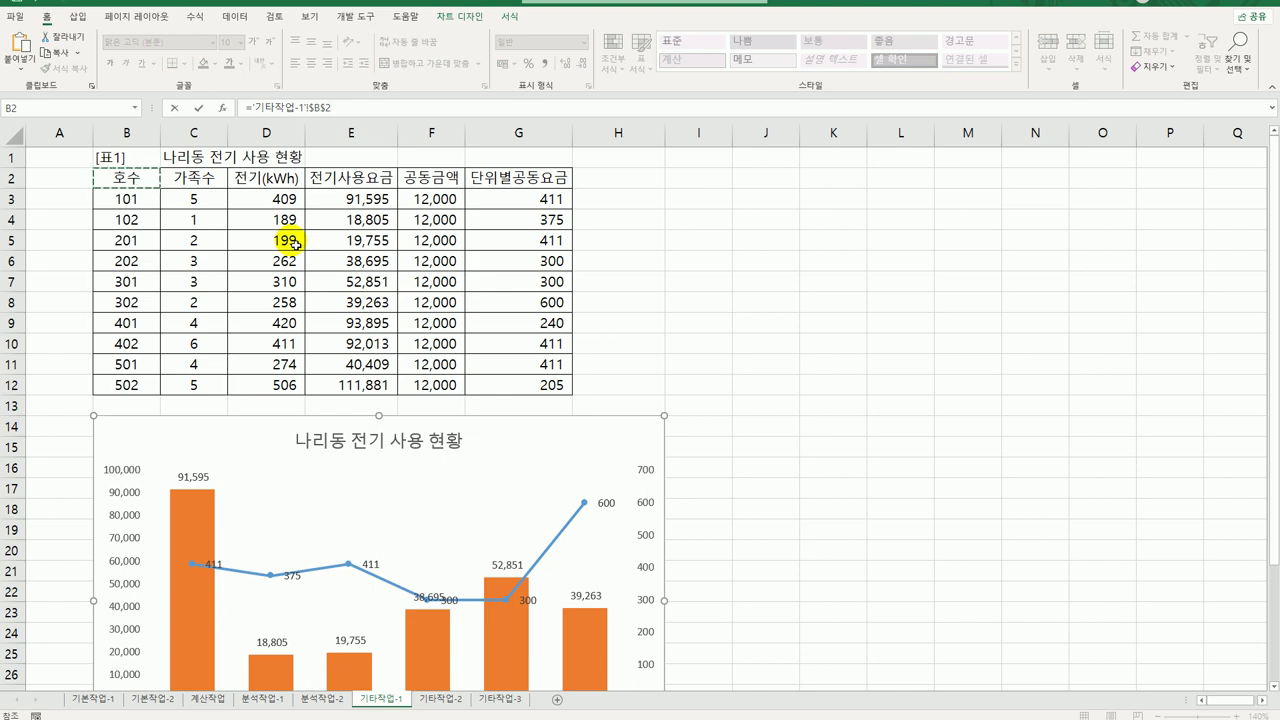
key("Return")
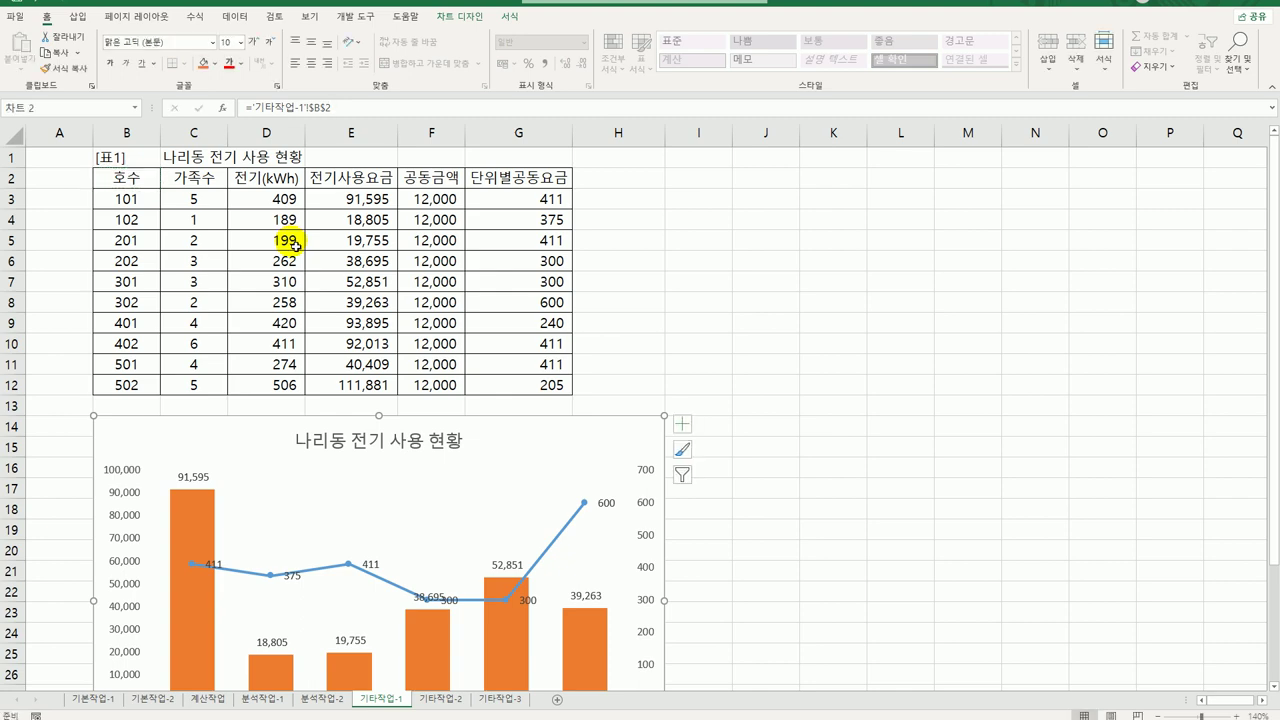
Step: Add primary major vertical gridlines (기본 주 세로) to the chart
scroll(296, 245, "down", 3)
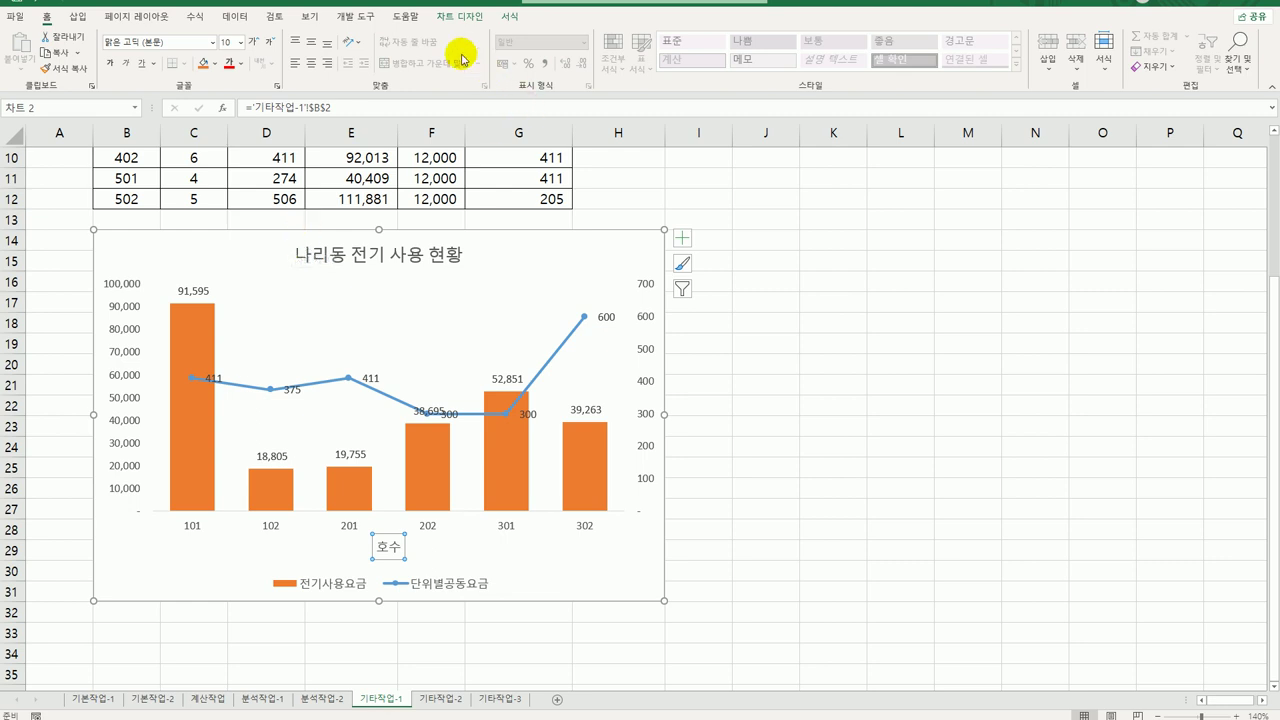
left_click(447, 20)
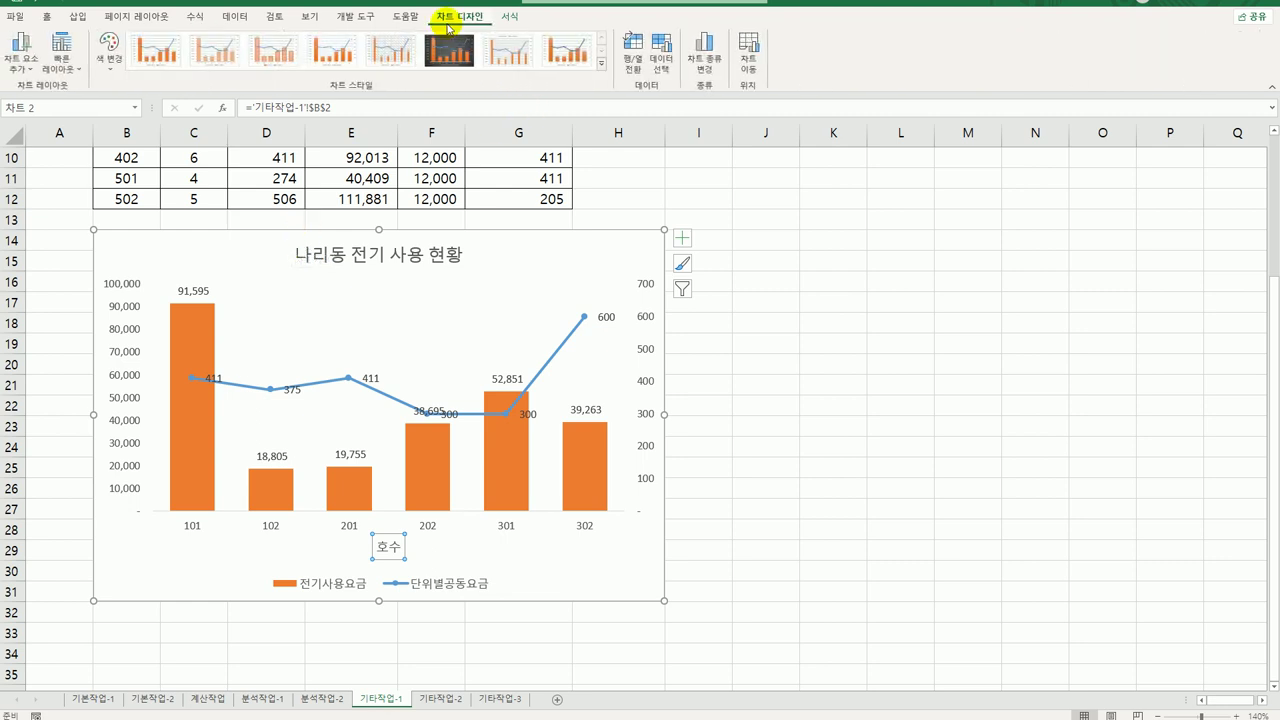
left_click(24, 60)
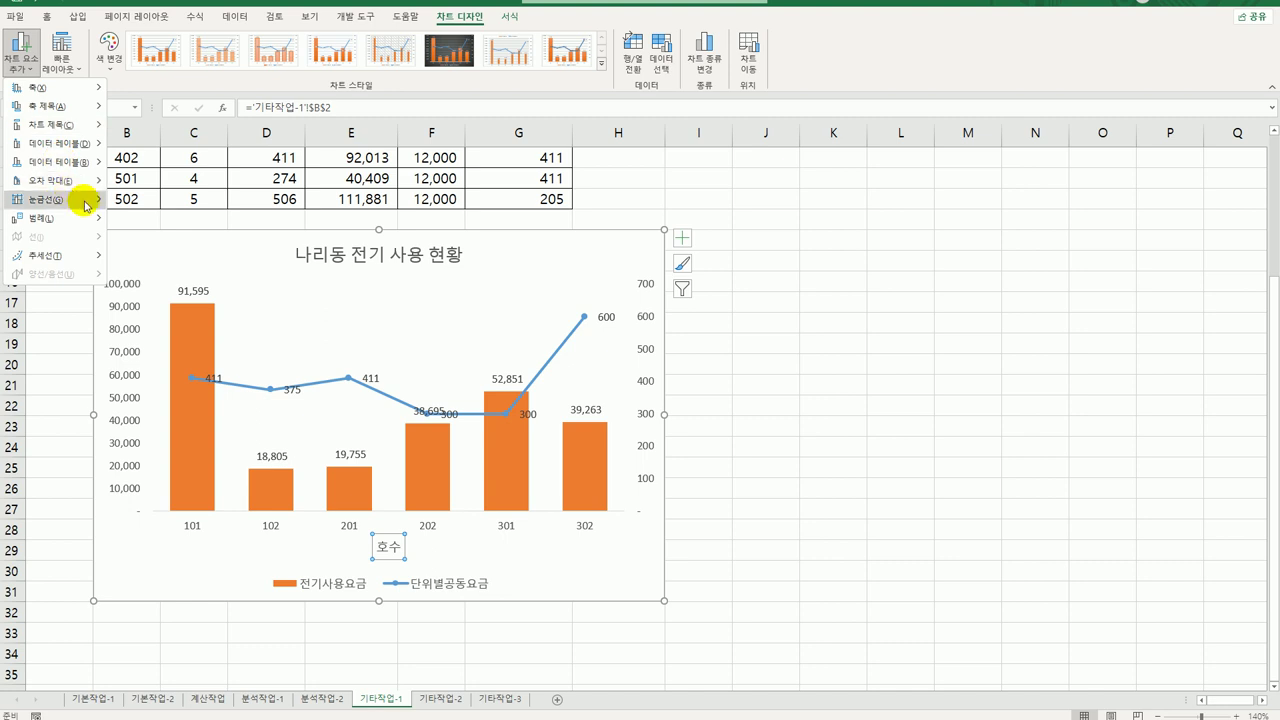
mouse_move(86, 200)
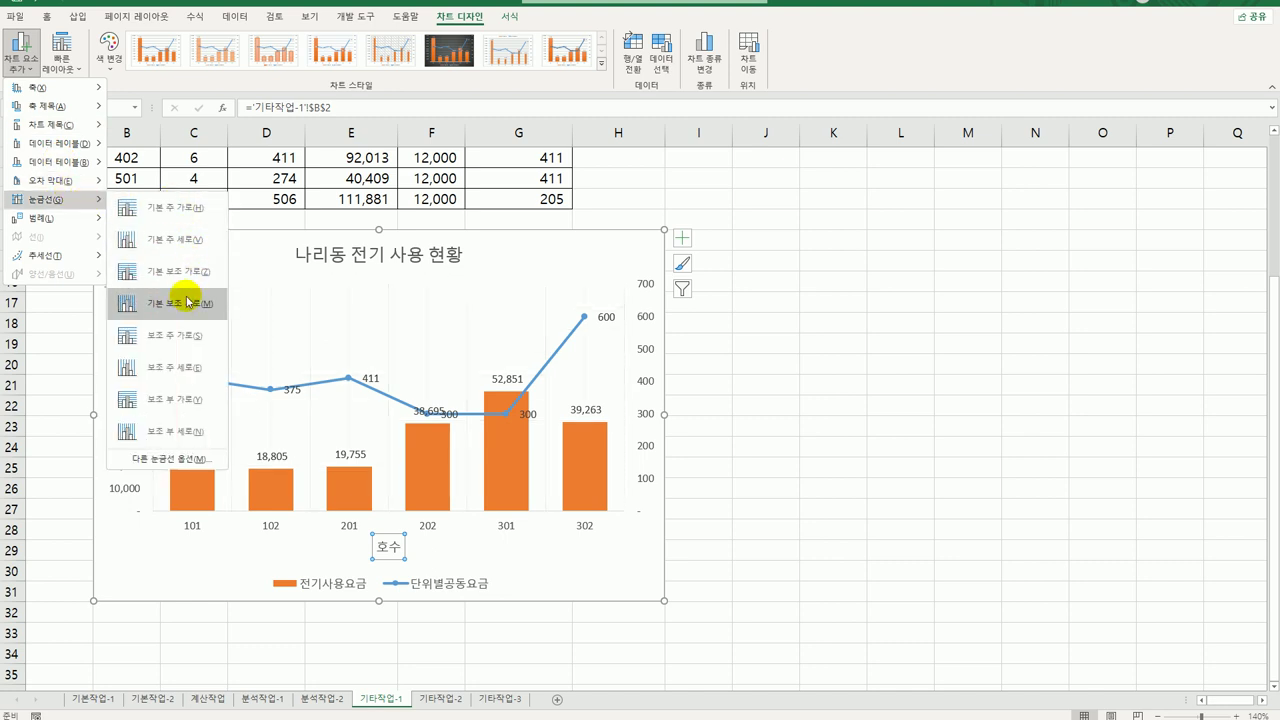
left_click(182, 252)
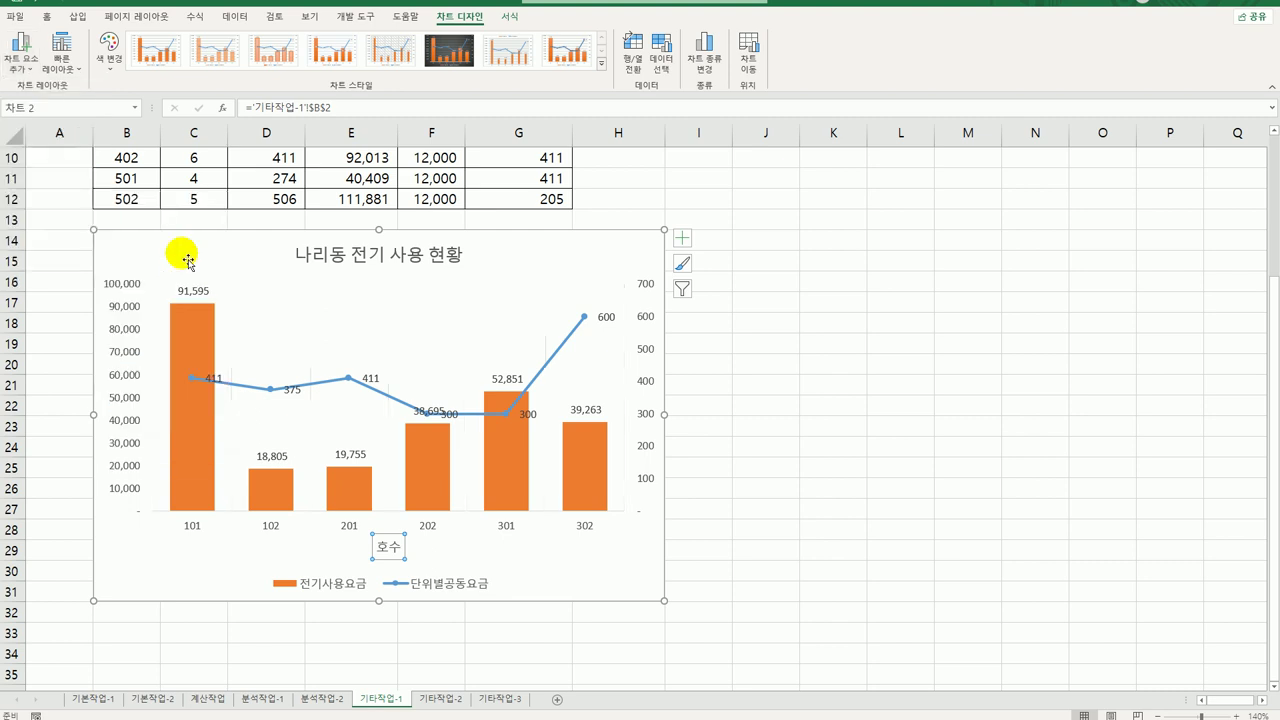
Step: Place the chart legend above the plot area (위쪽)
left_click(684, 237)
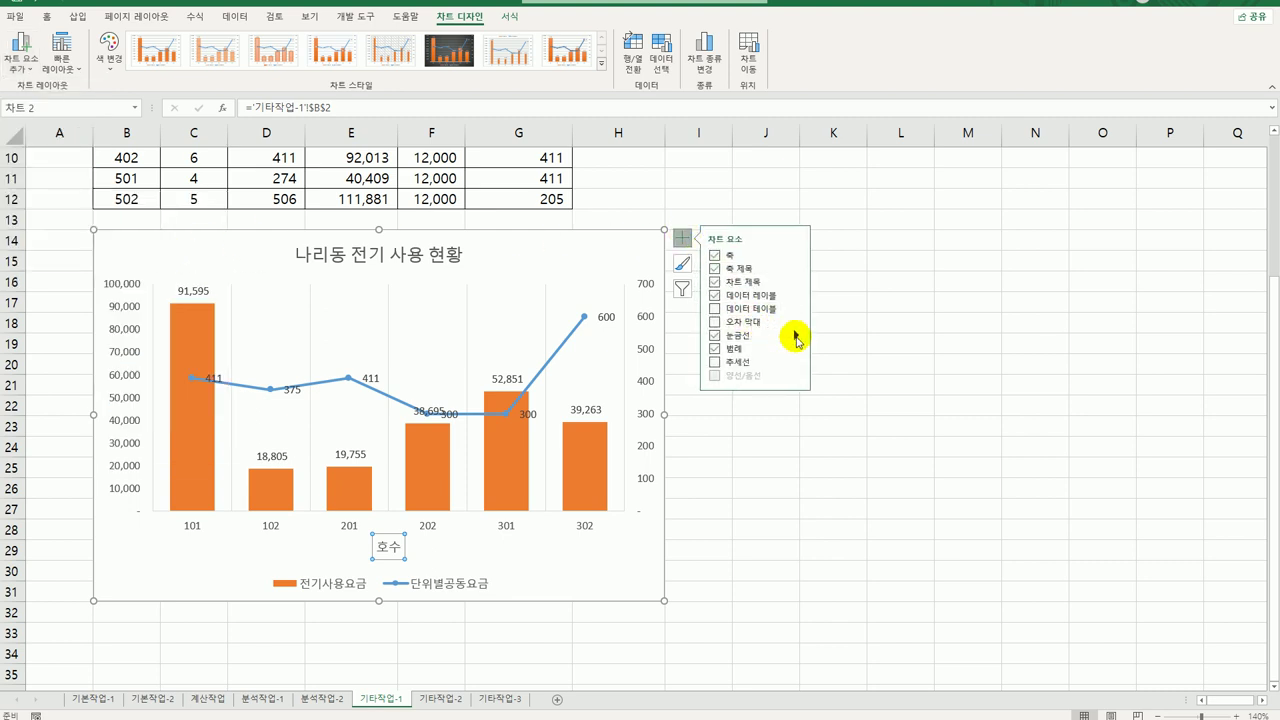
mouse_move(797, 338)
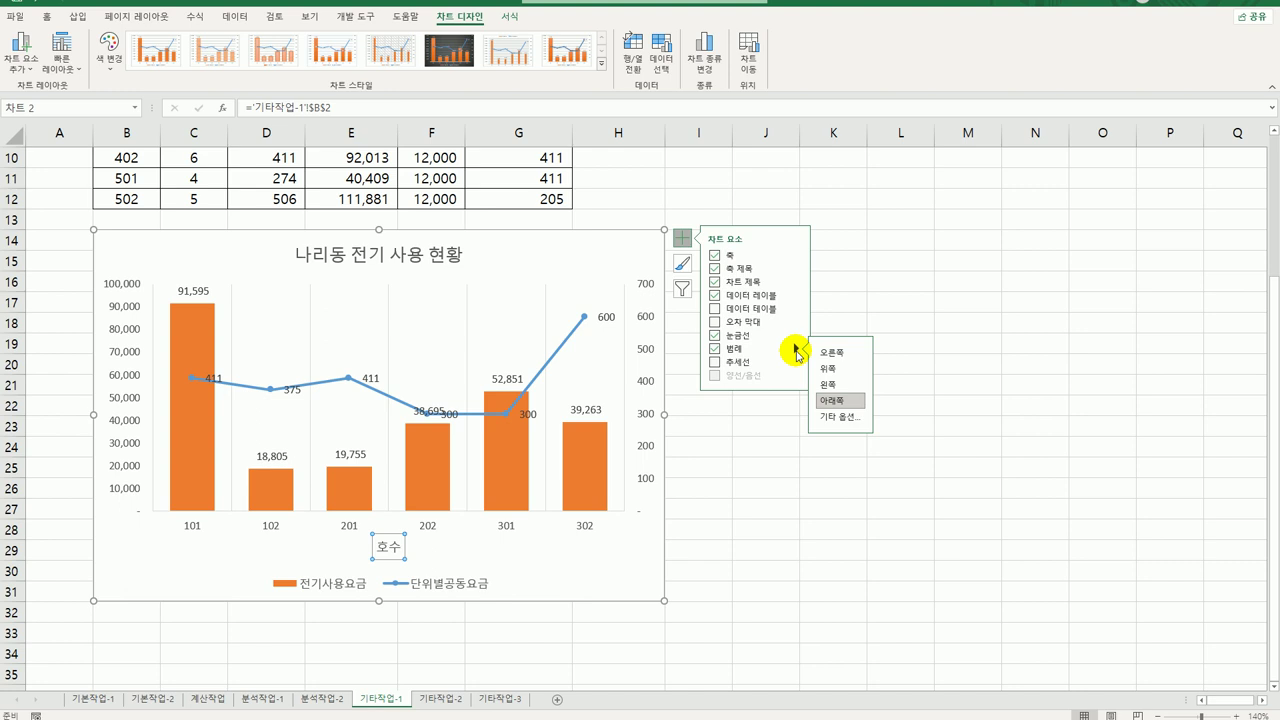
left_click(827, 369)
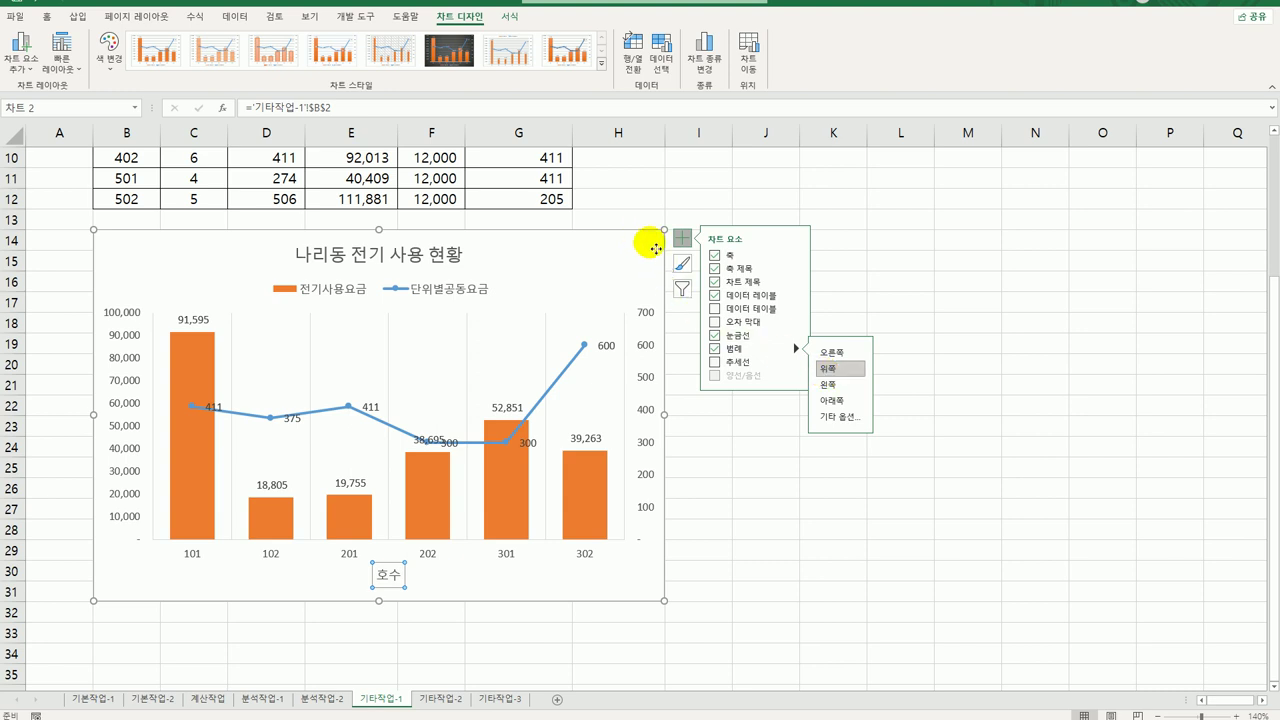
Step: Give the chart area's border rounded corners (둥근 모서리)
right_click(656, 250)
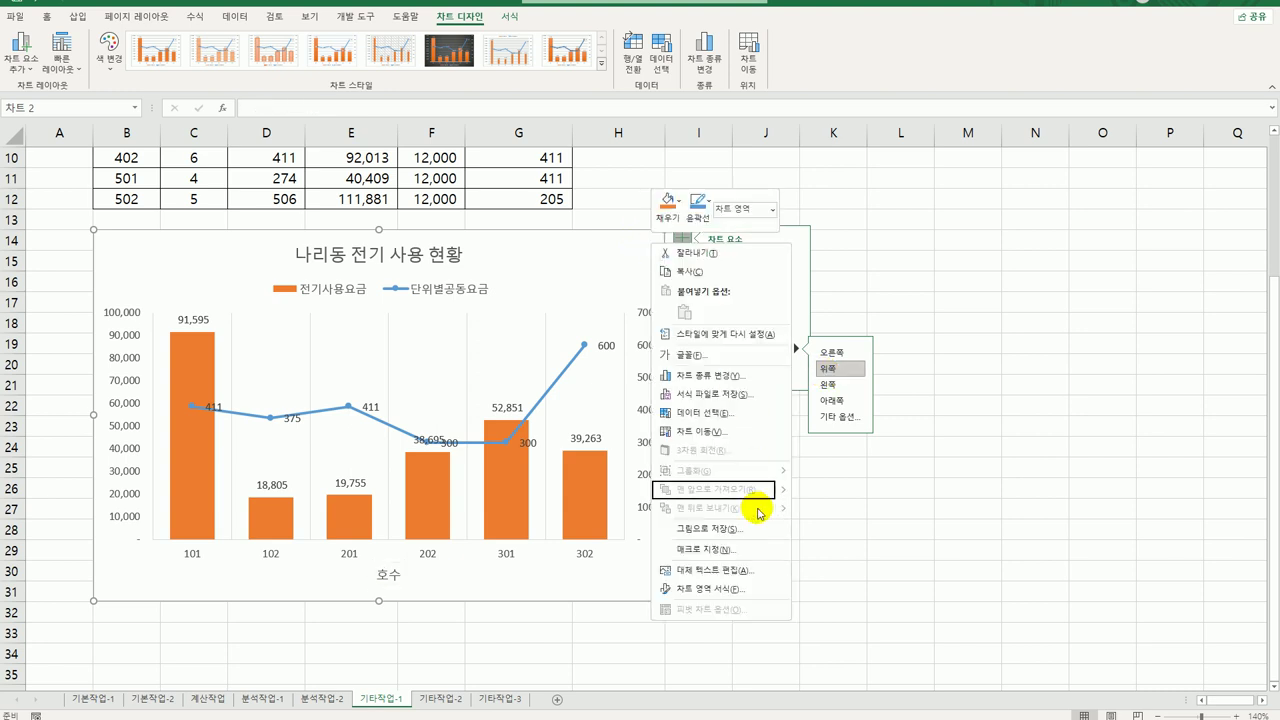
left_click(741, 590)
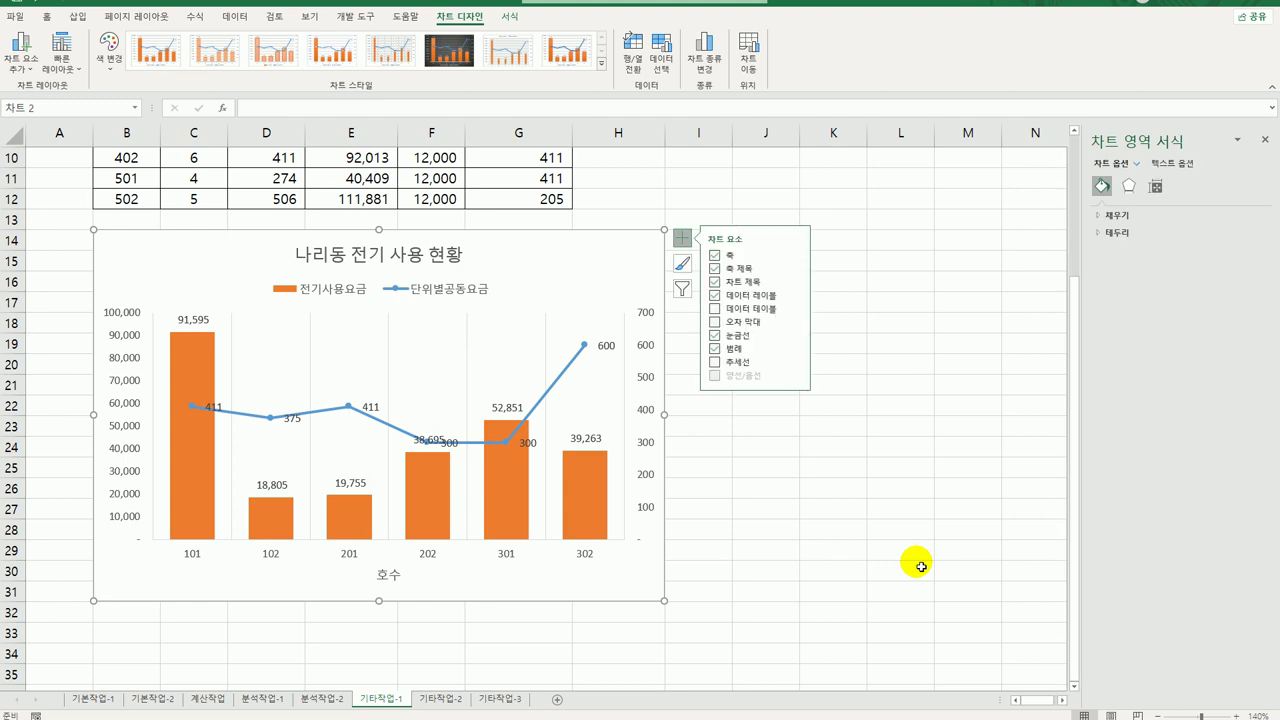
left_click(1116, 233)
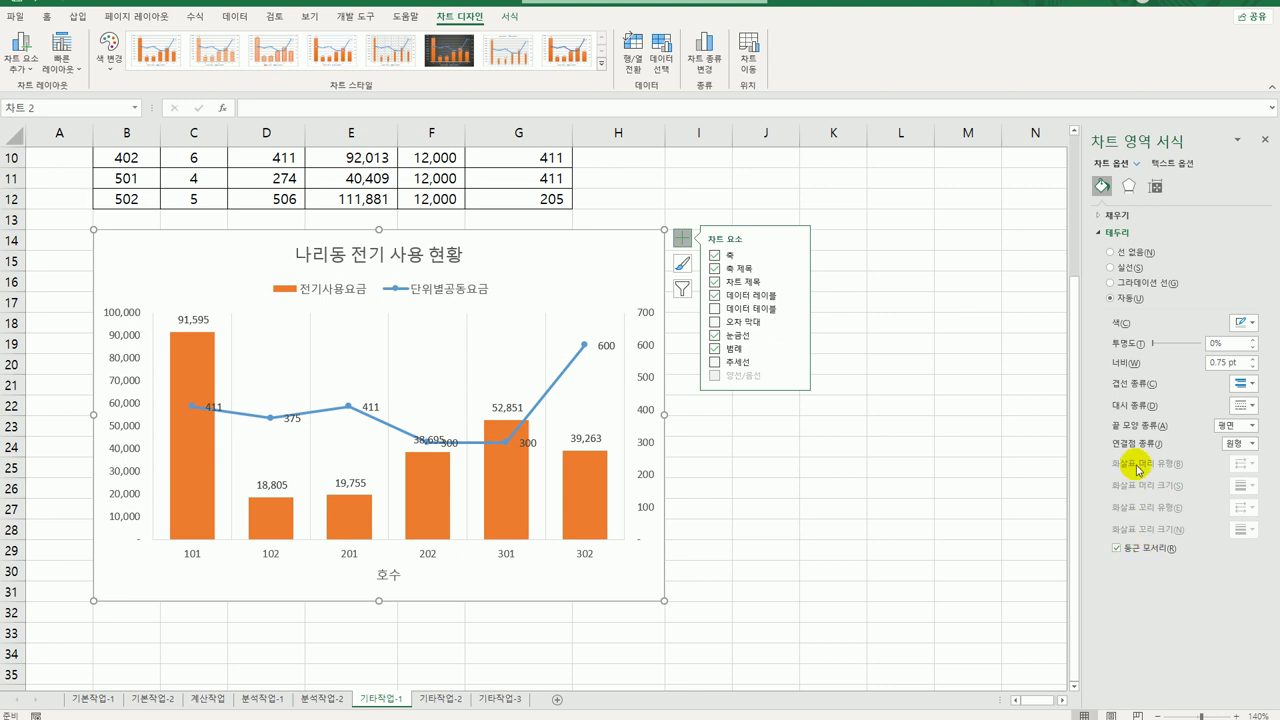
Step: Apply the outer (바깥쪽) shadow preset offset to the right to the chart area and deselect the chart
left_click(1128, 188)
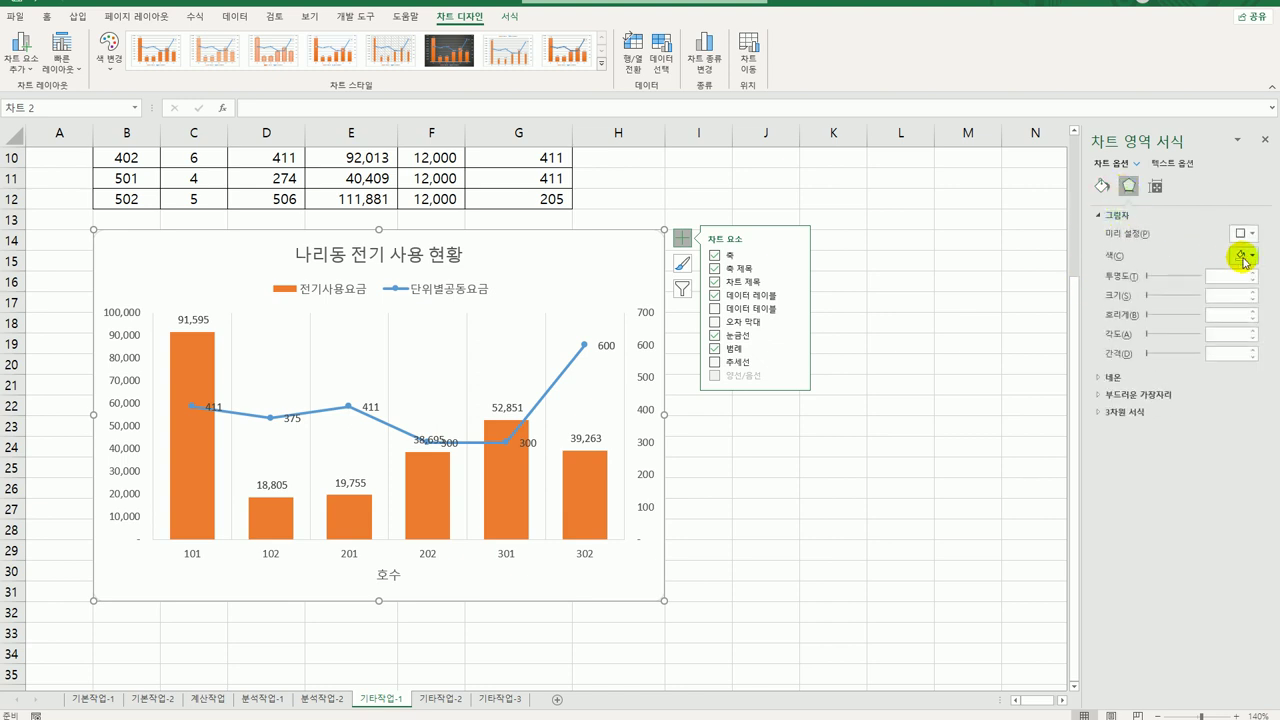
left_click(1245, 233)
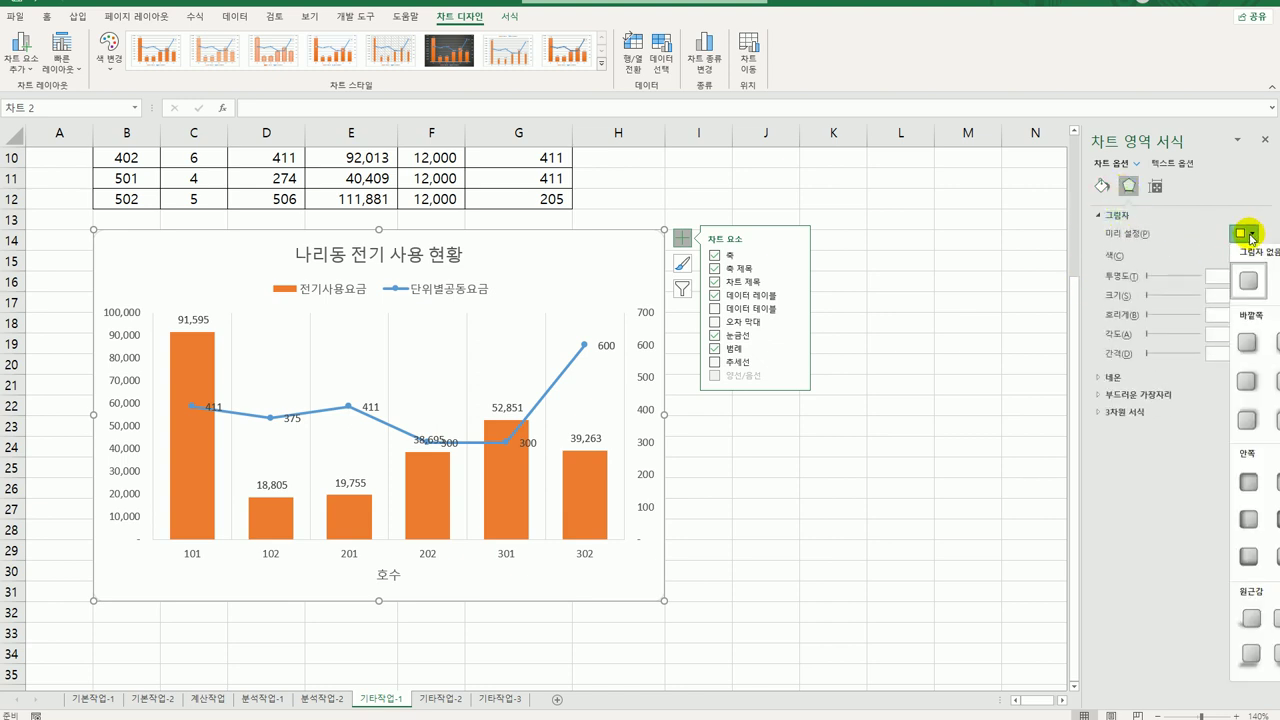
left_click(1245, 380)
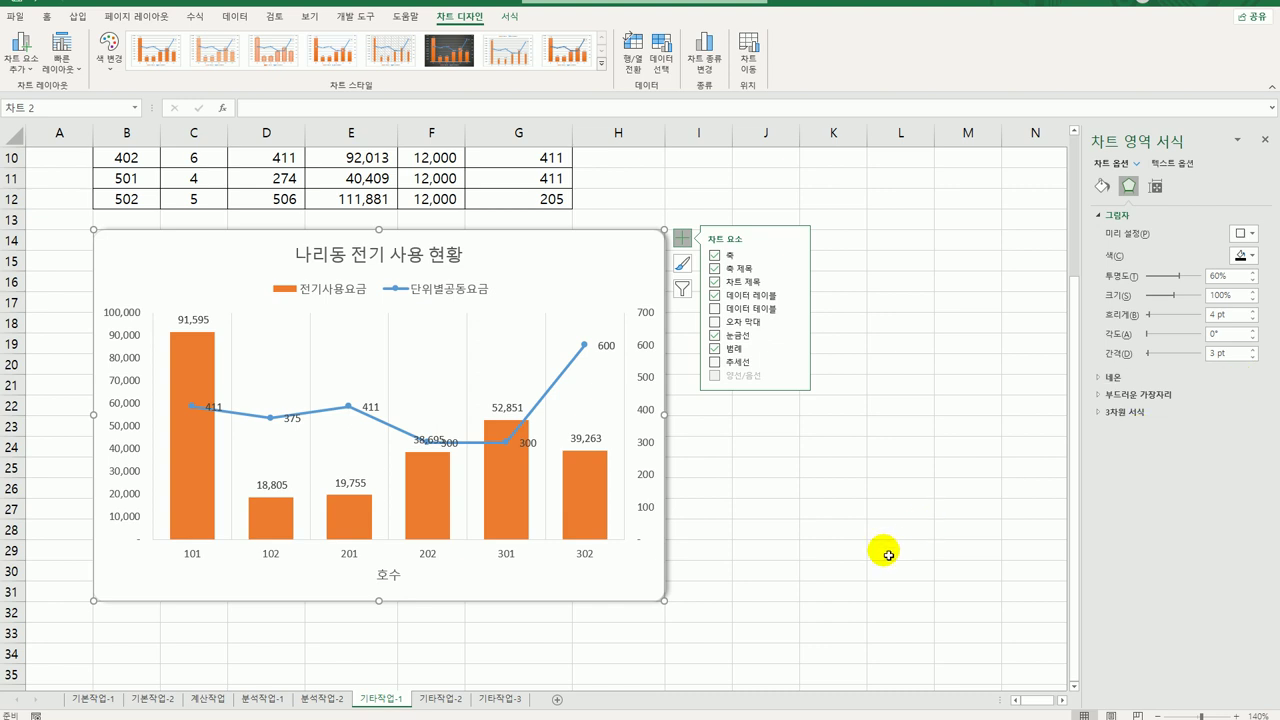
left_click(888, 555)
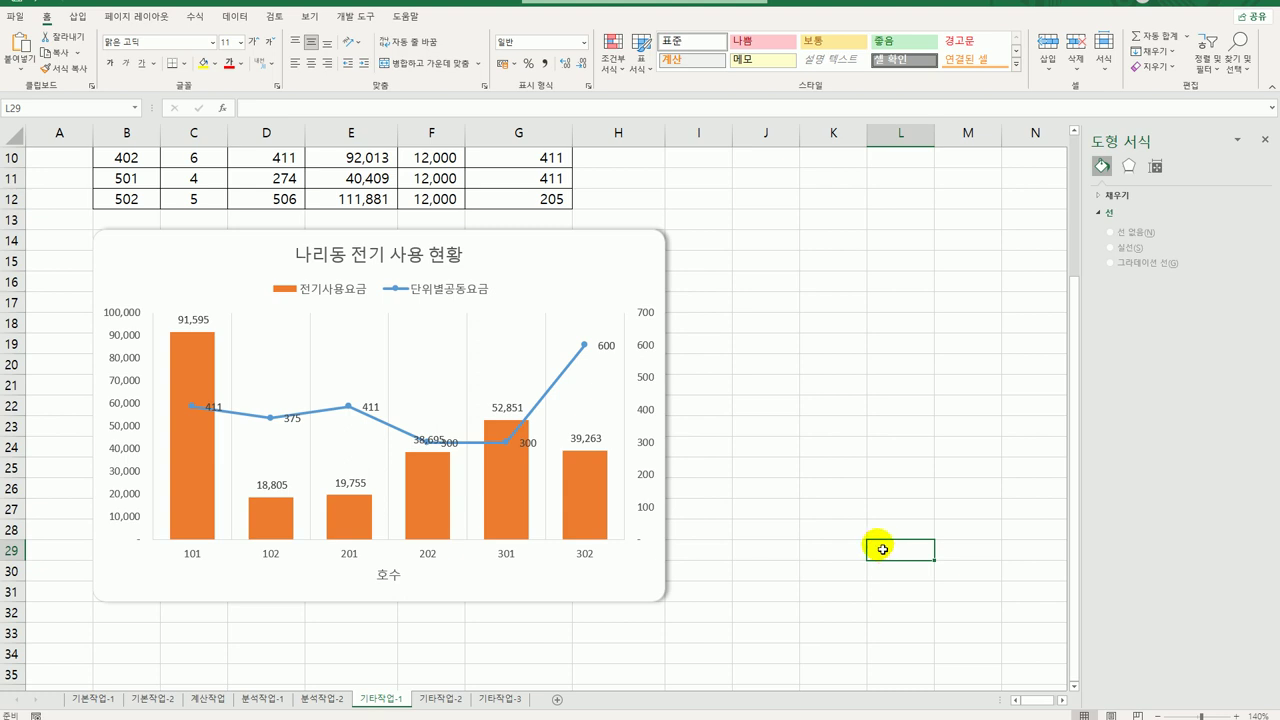
left_click(863, 547)
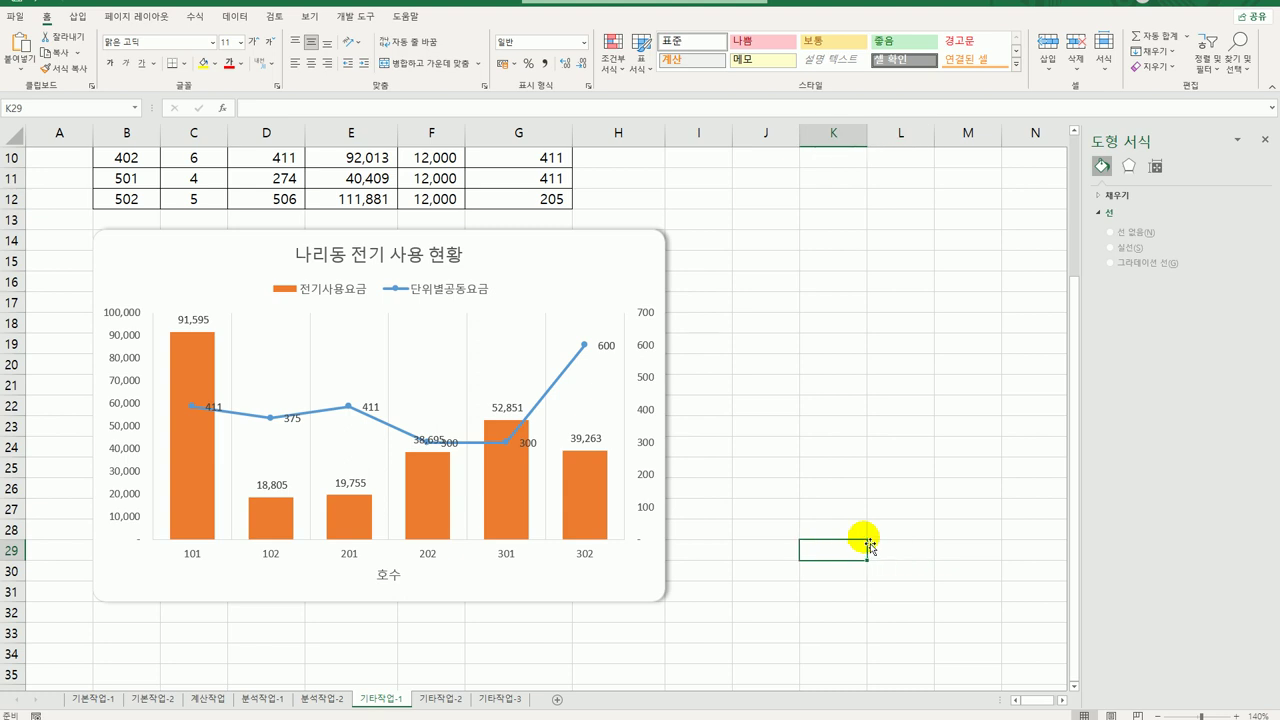
Step: Insert a form control button covering cells H3:I4 on the 기타작업-2 sheet
left_click(441, 699)
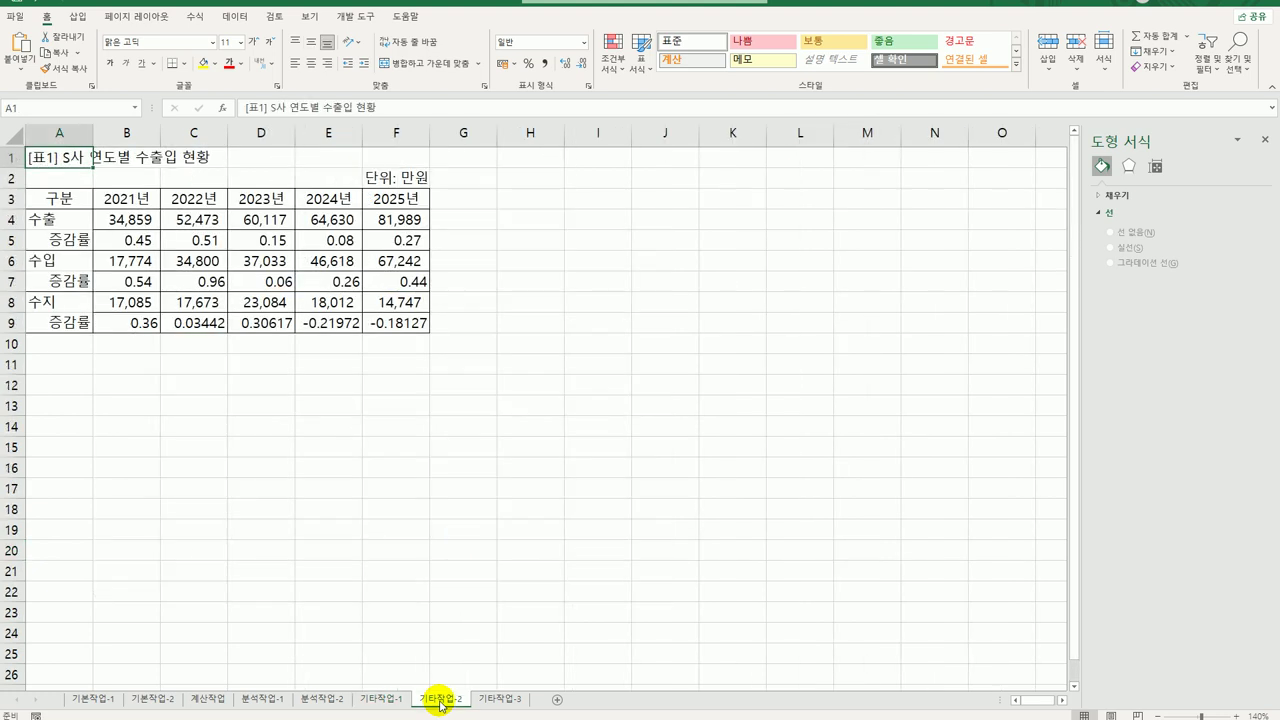
left_click(420, 487)
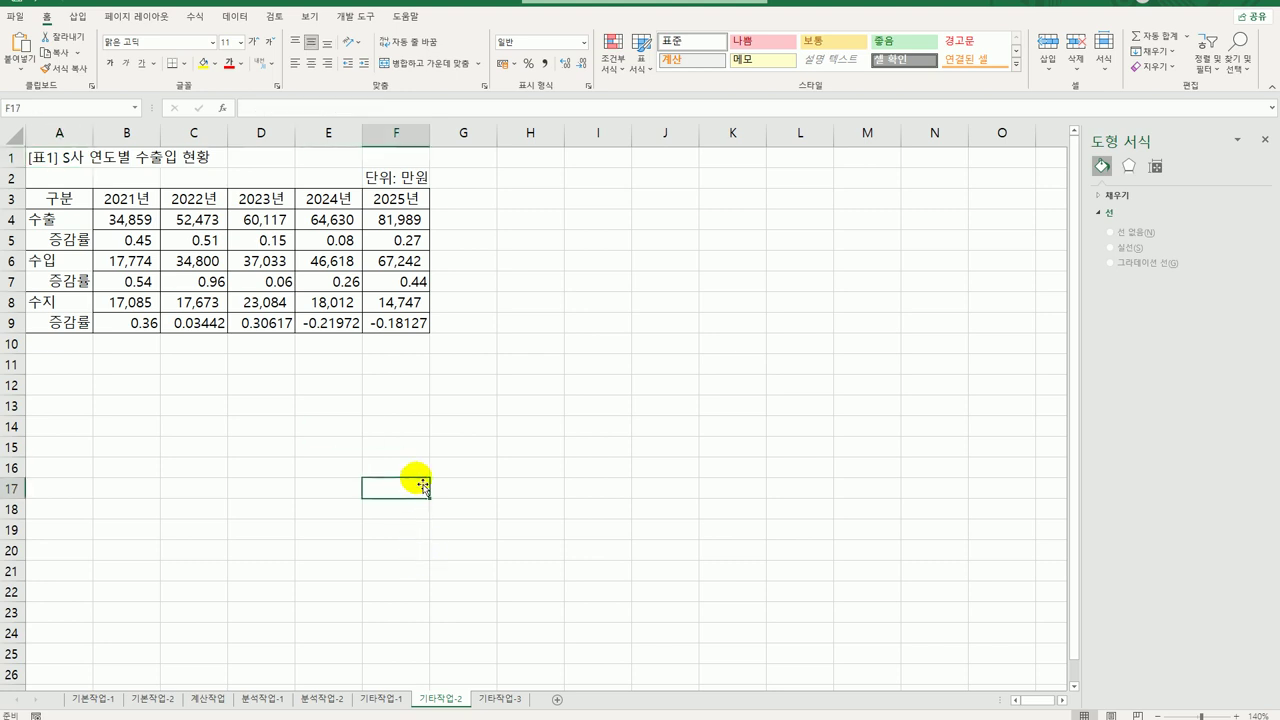
left_click(360, 16)
left_click(275, 52)
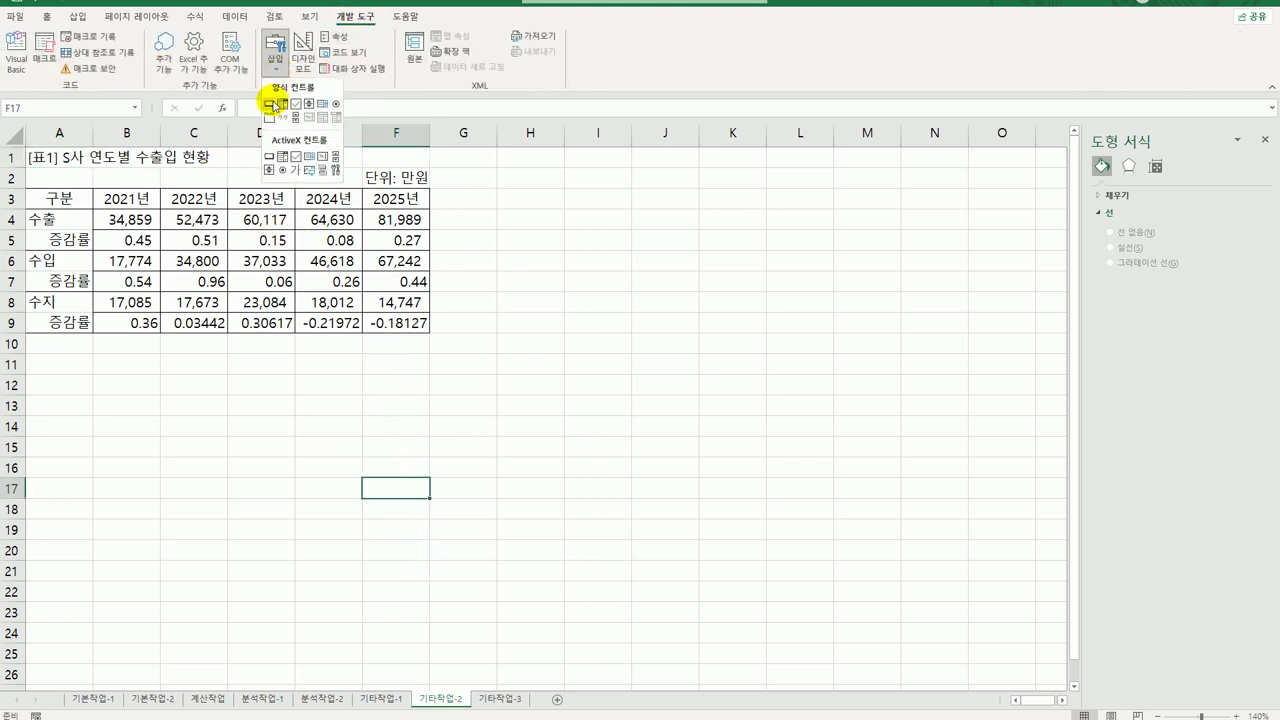
left_click(273, 104)
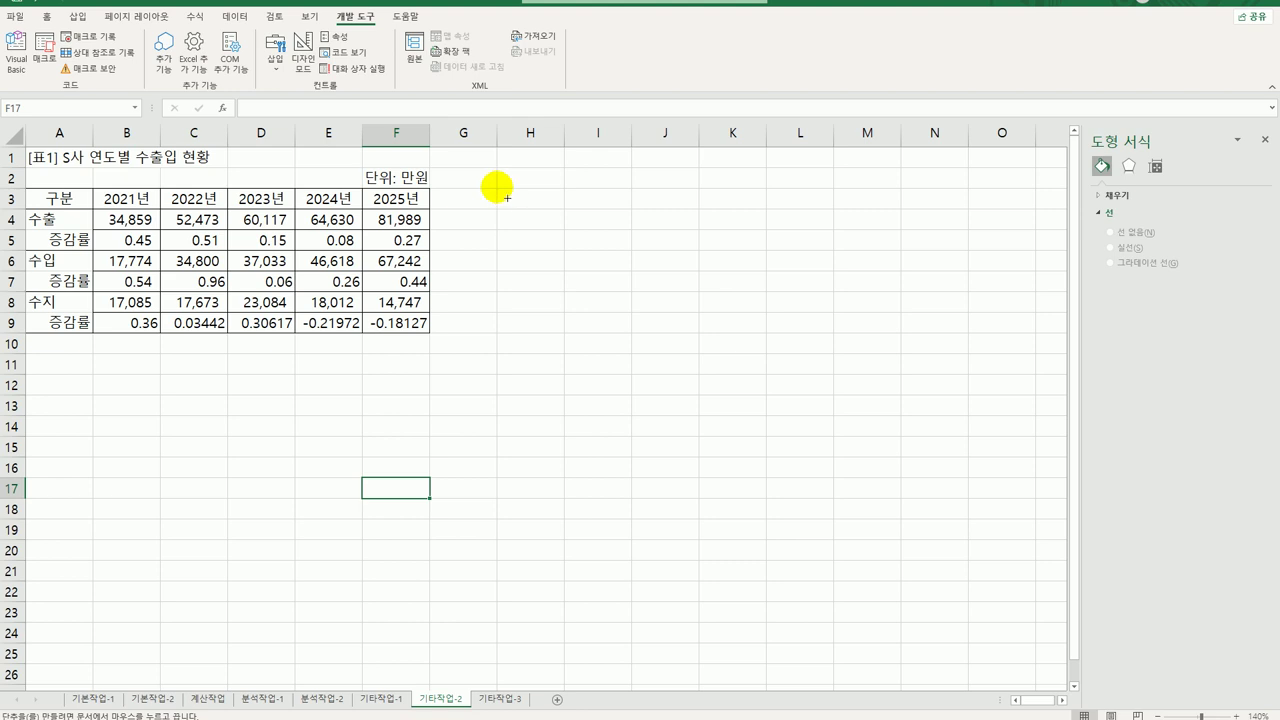
left_click_drag(507, 198, 624, 230)
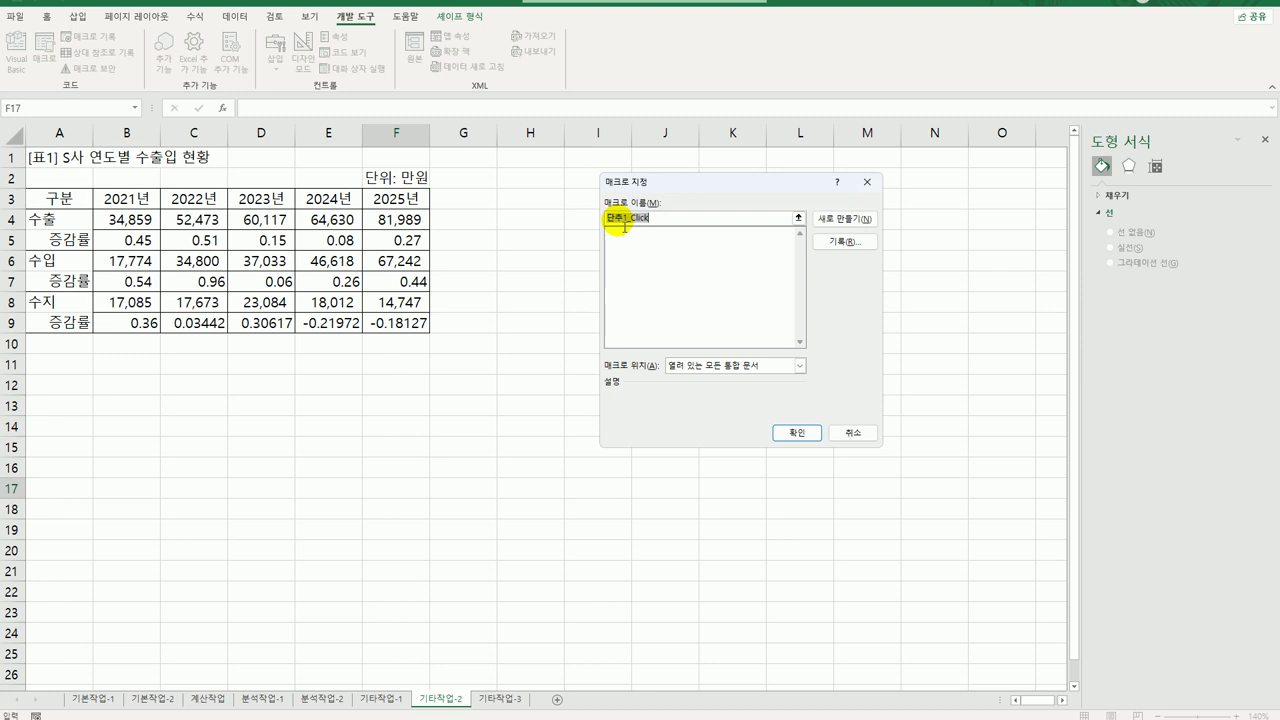
Step: Name the button's macro 서식적용 and start recording it in the current workbook (현재 통합 문서)
type("ㅅ")
type("ㅓ식")
type("적용")
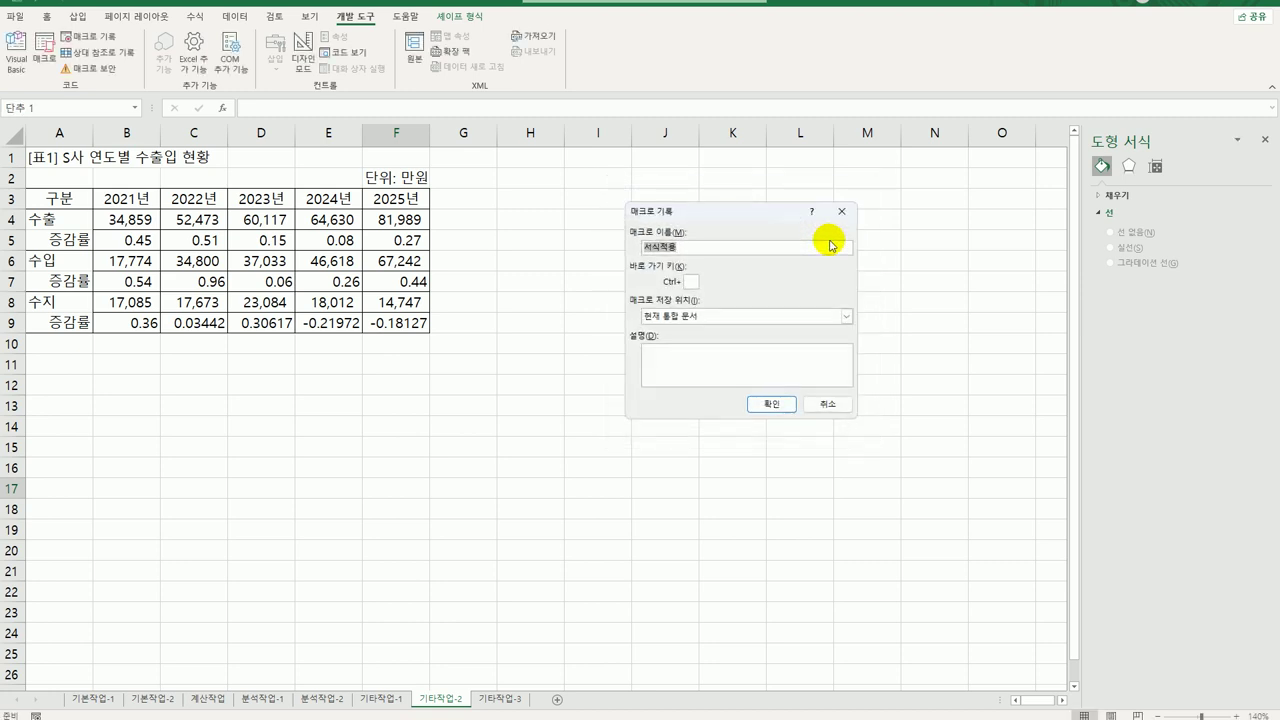
left_click(771, 404)
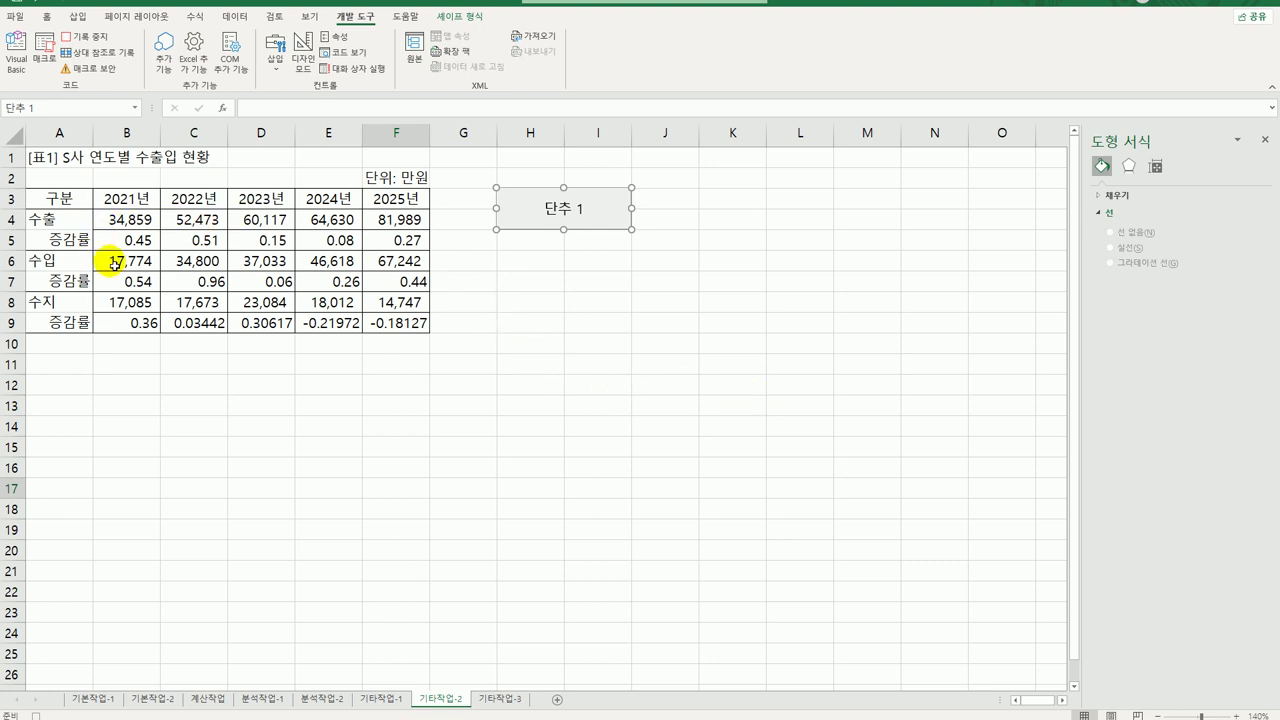
Step: Apply the custom number format 0.00;[빨강]"▼"* 0.00;; to cells B9:F9 and stop recording the macro
left_click(142, 325)
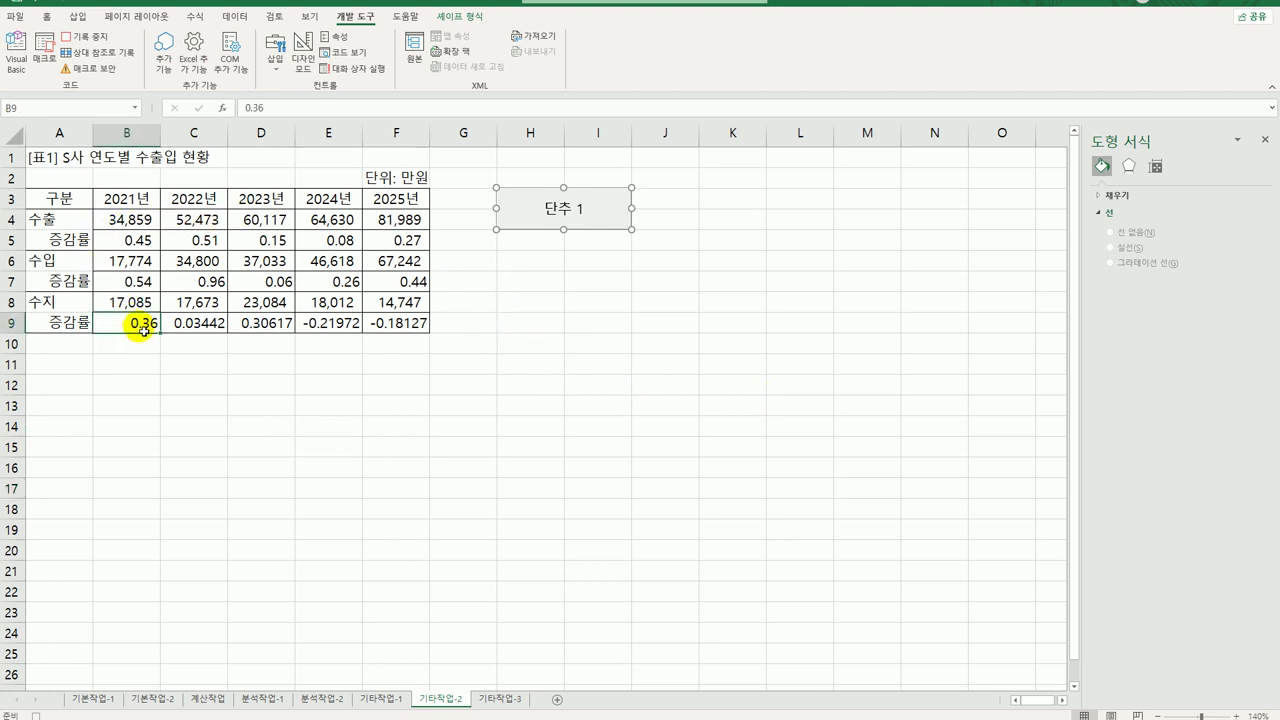
left_click_drag(143, 330, 410, 330)
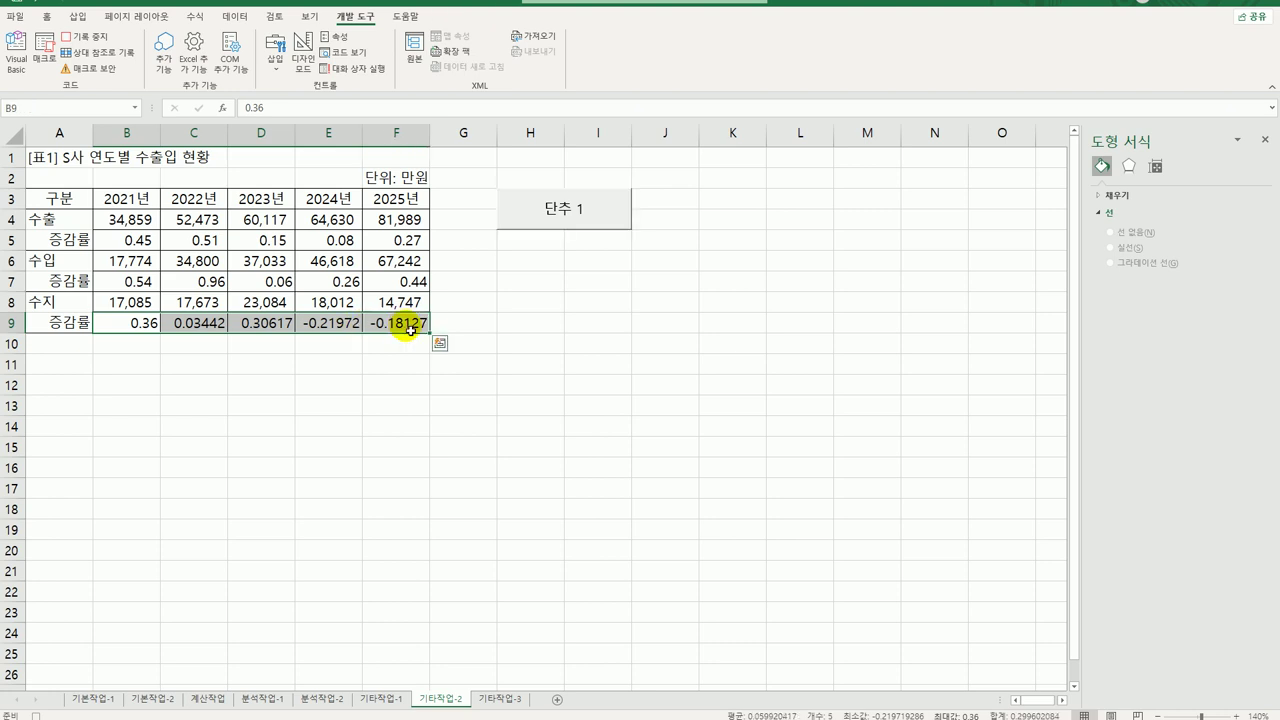
right_click(410, 330)
left_click(472, 594)
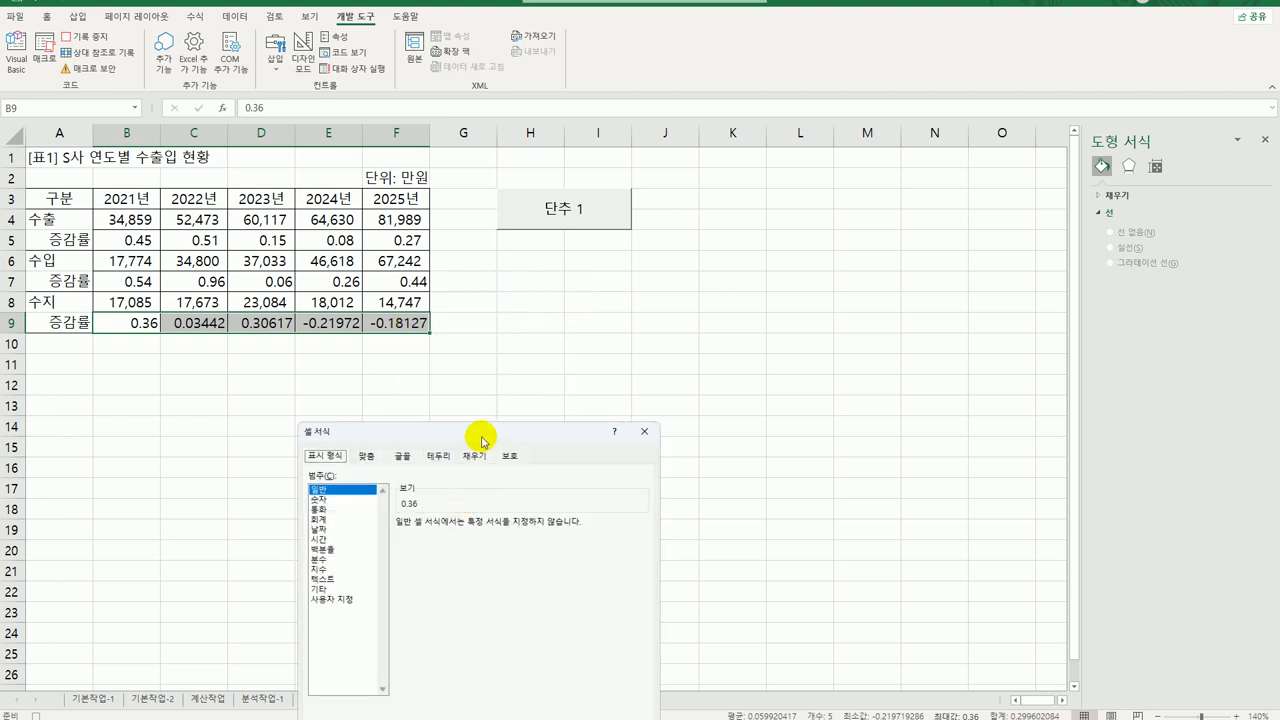
left_click_drag(490, 428, 626, 258)
left_click(489, 422)
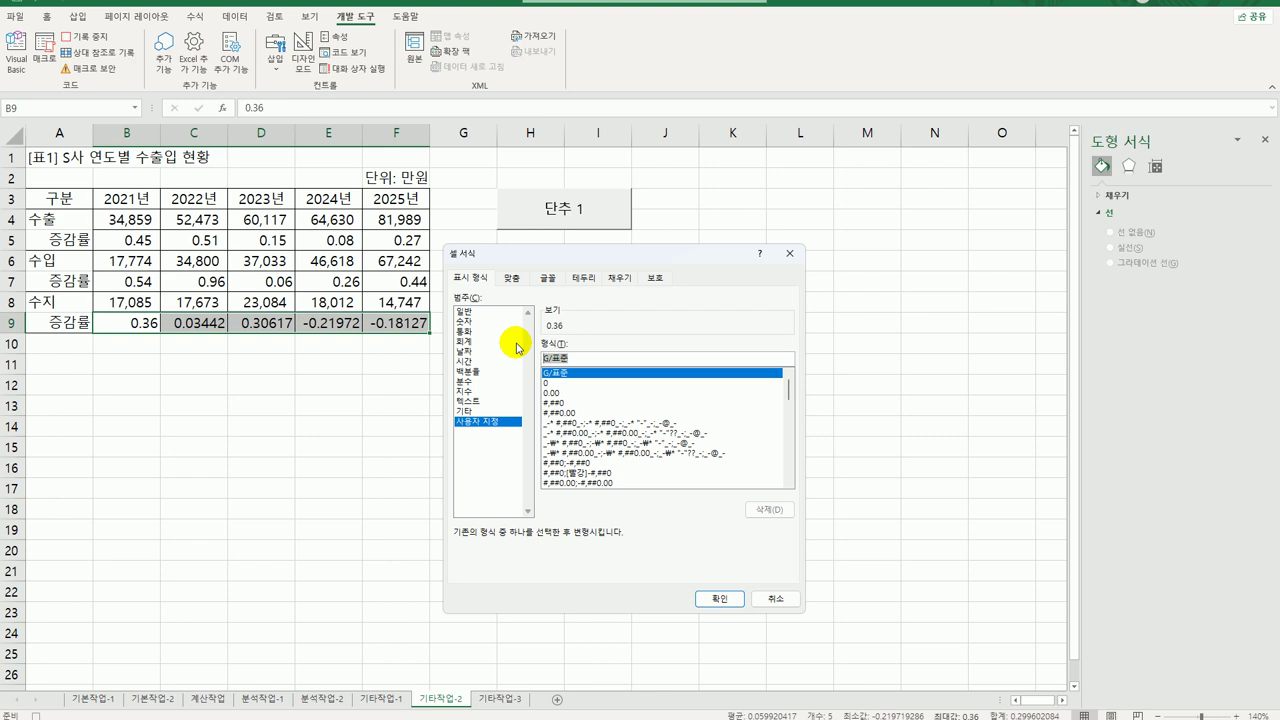
type("0")
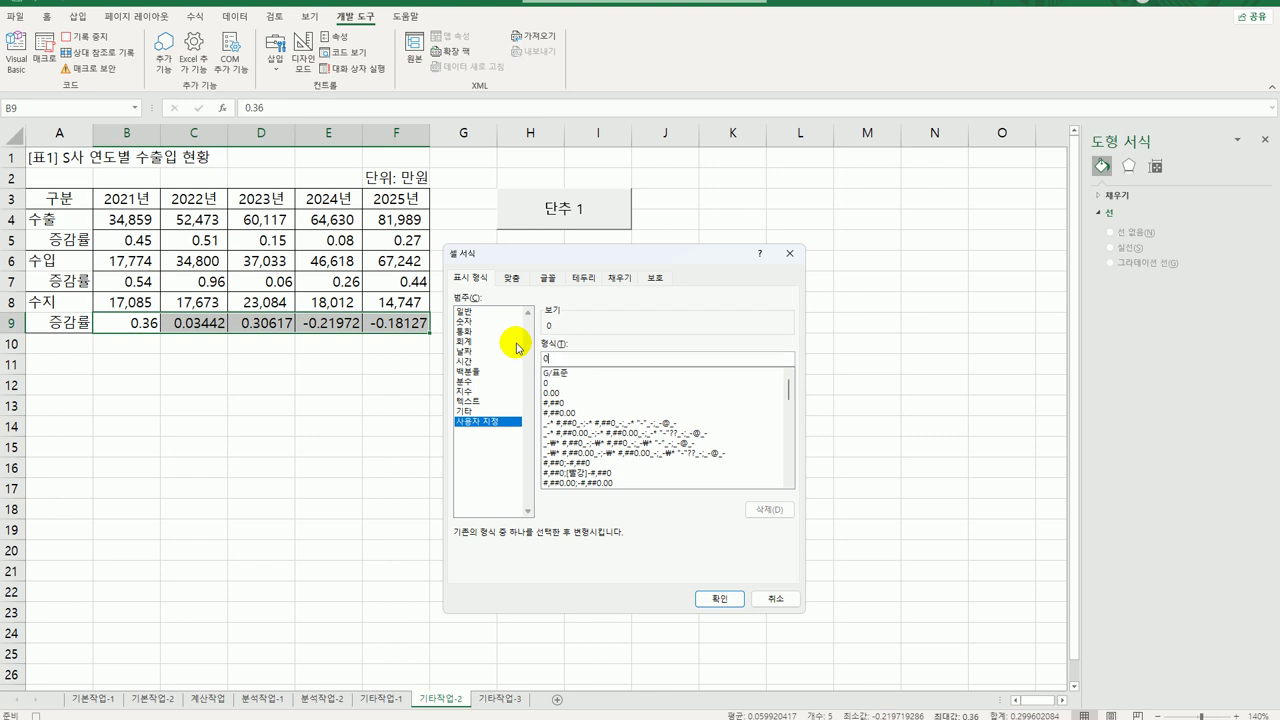
type(".00")
type(";[빨강]\"ㅁ")
key("Hangul_Hanja")
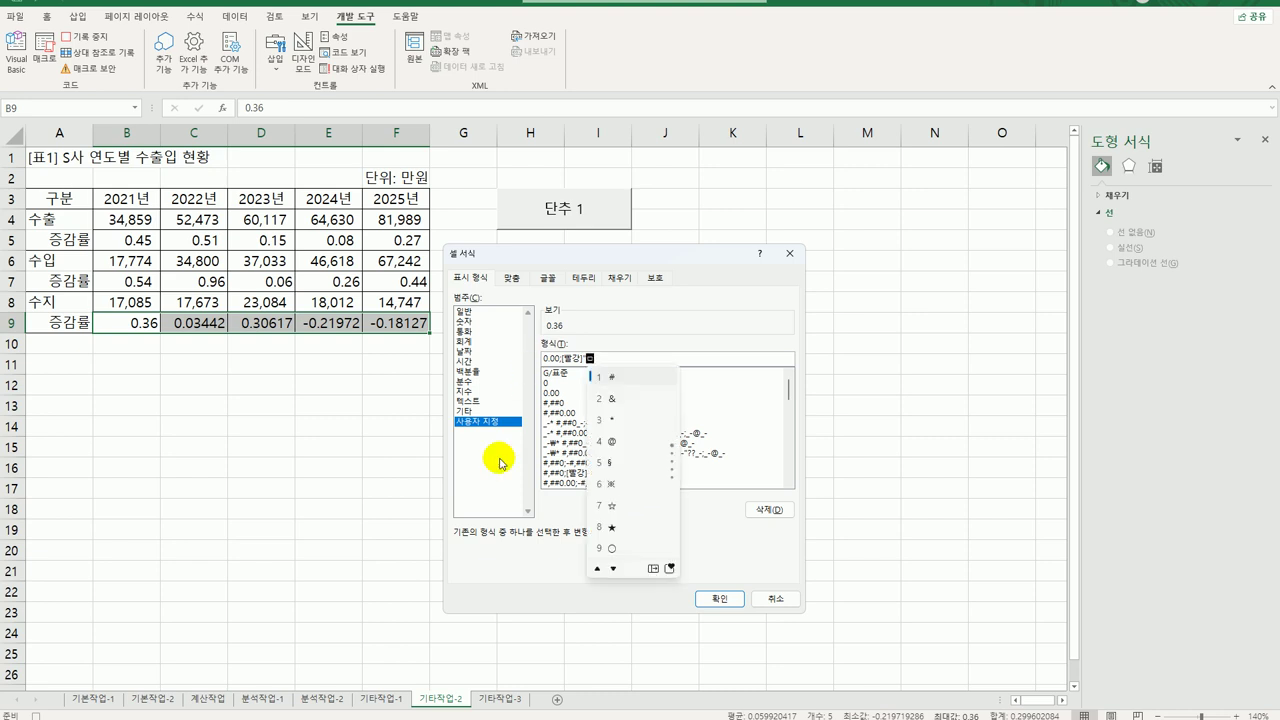
left_click(670, 568)
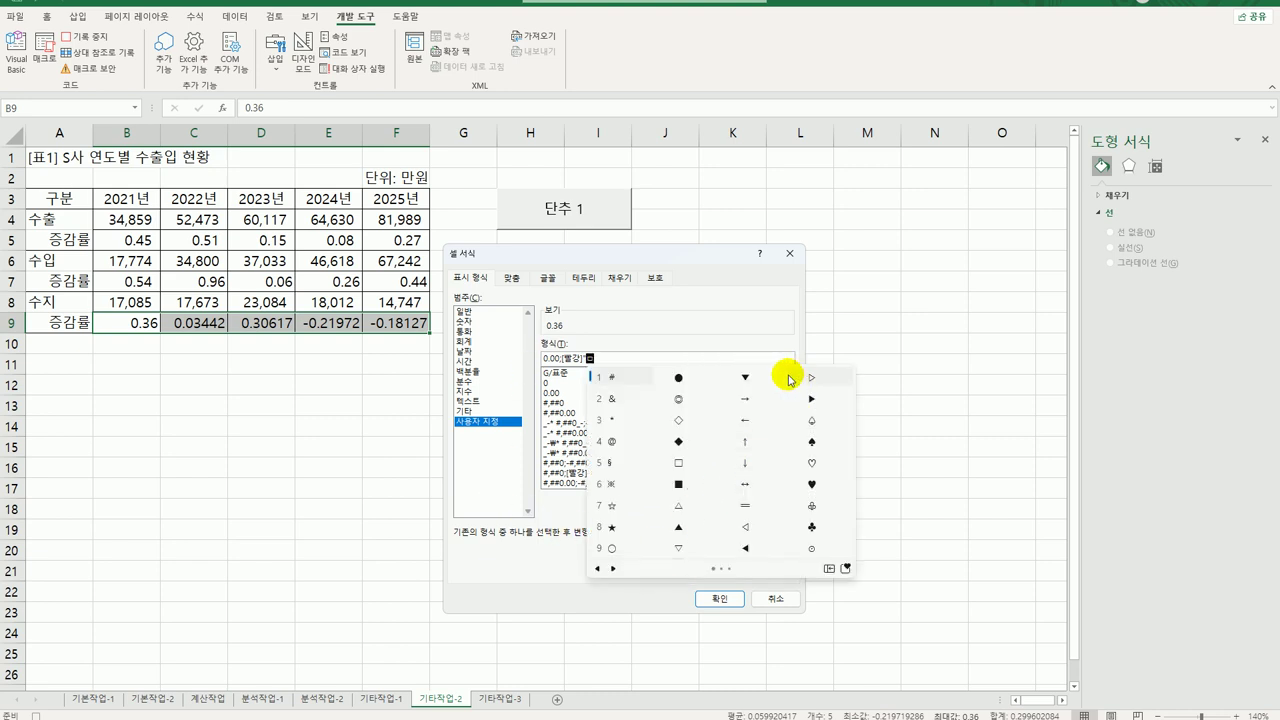
left_click(758, 380)
type("\"")
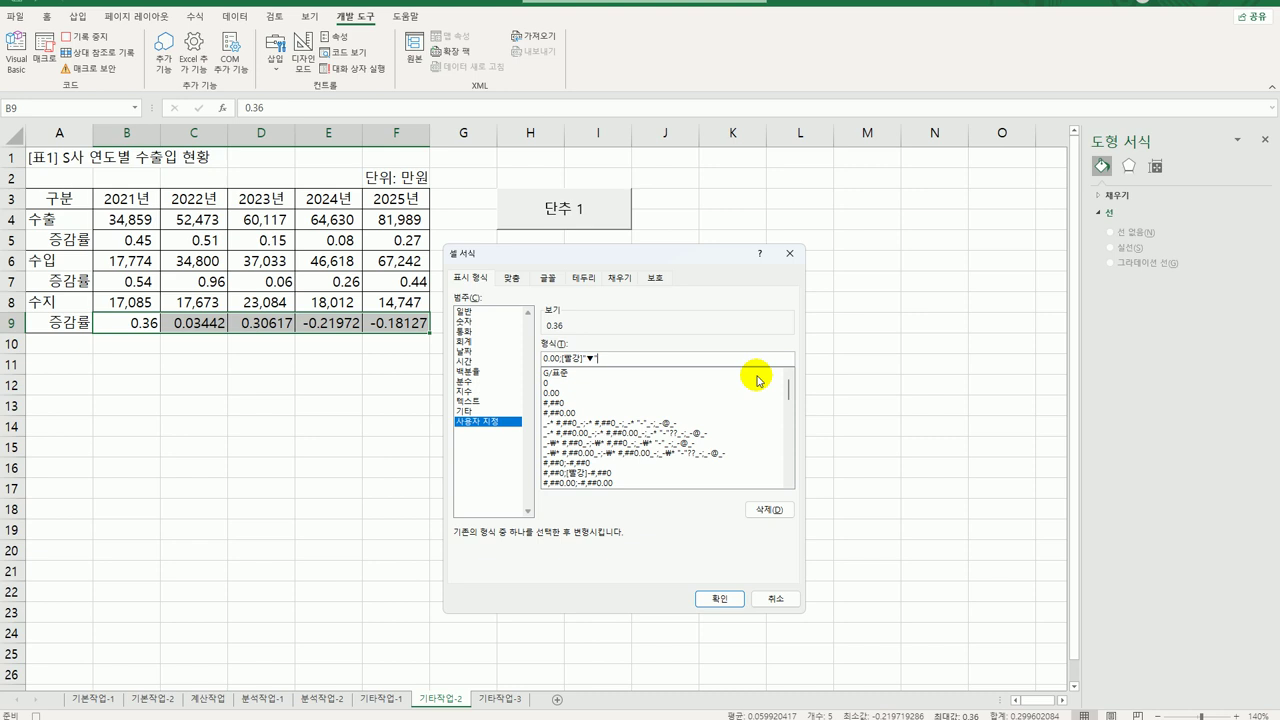
type("00.00")
type(";;")
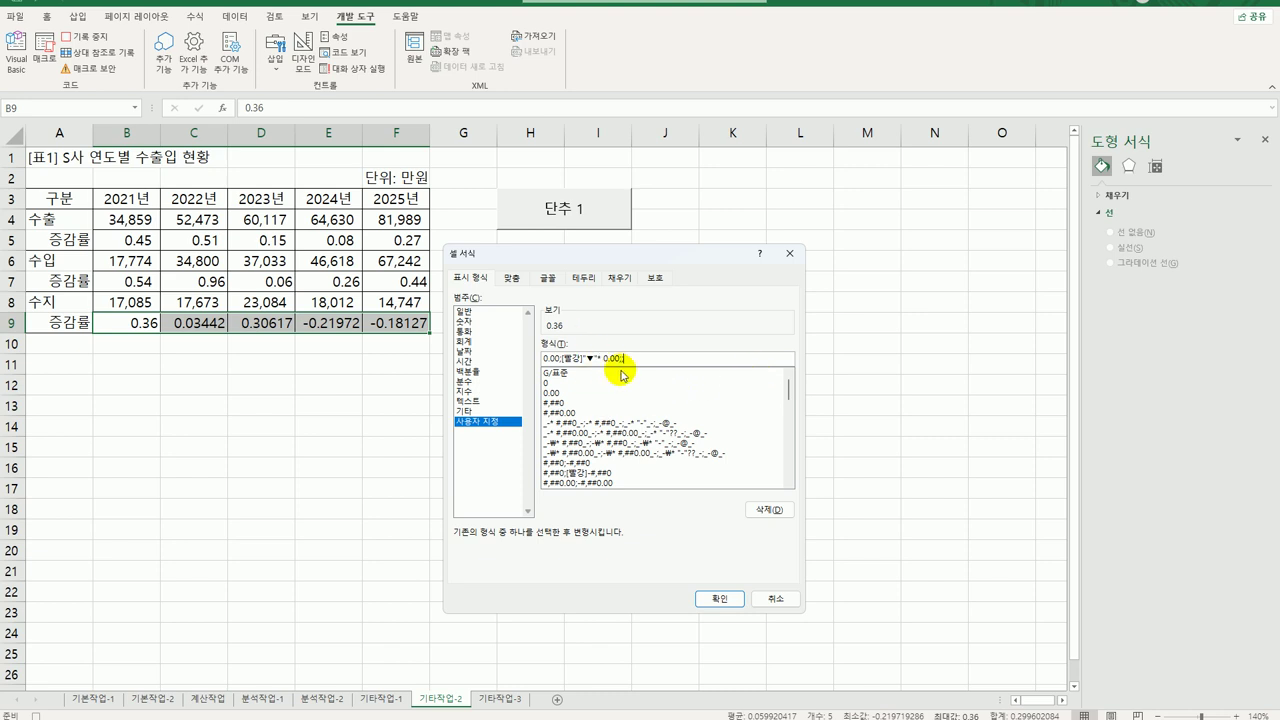
left_click(735, 600)
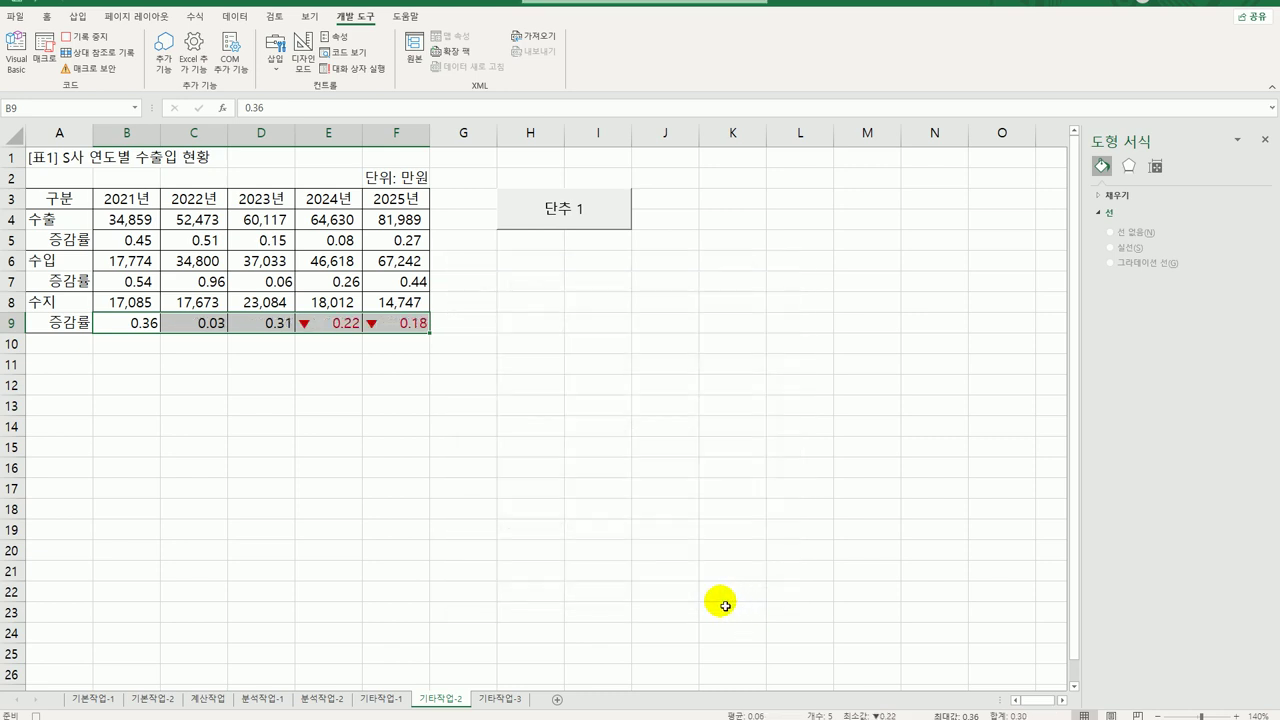
left_click(398, 324)
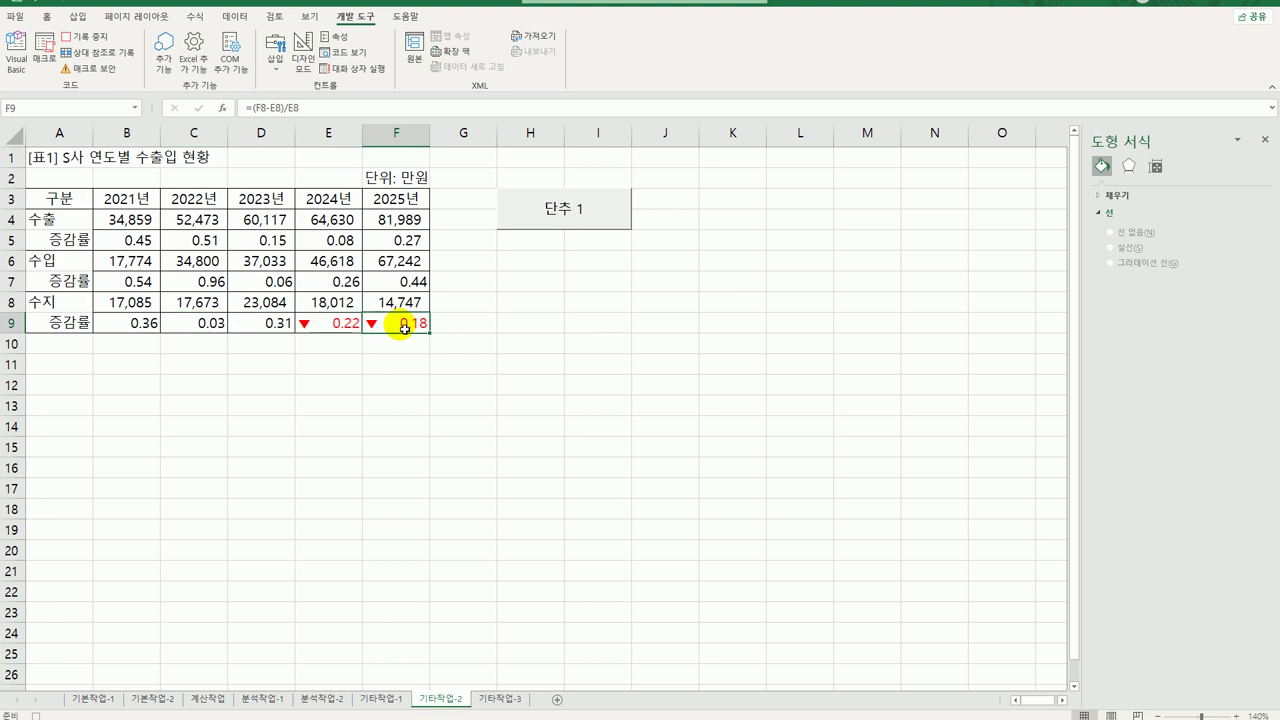
left_click(83, 41)
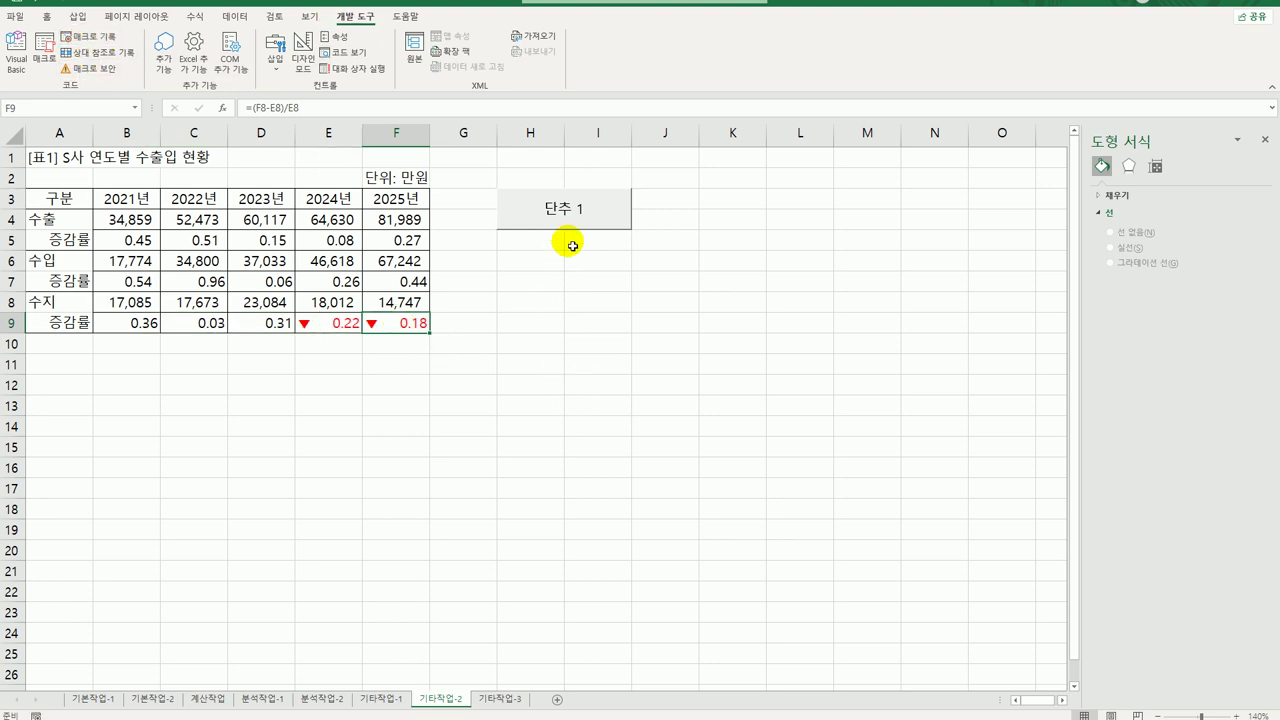
Step: Change the label of the button over cells H3:I4 to 서식적용
right_click(573, 213)
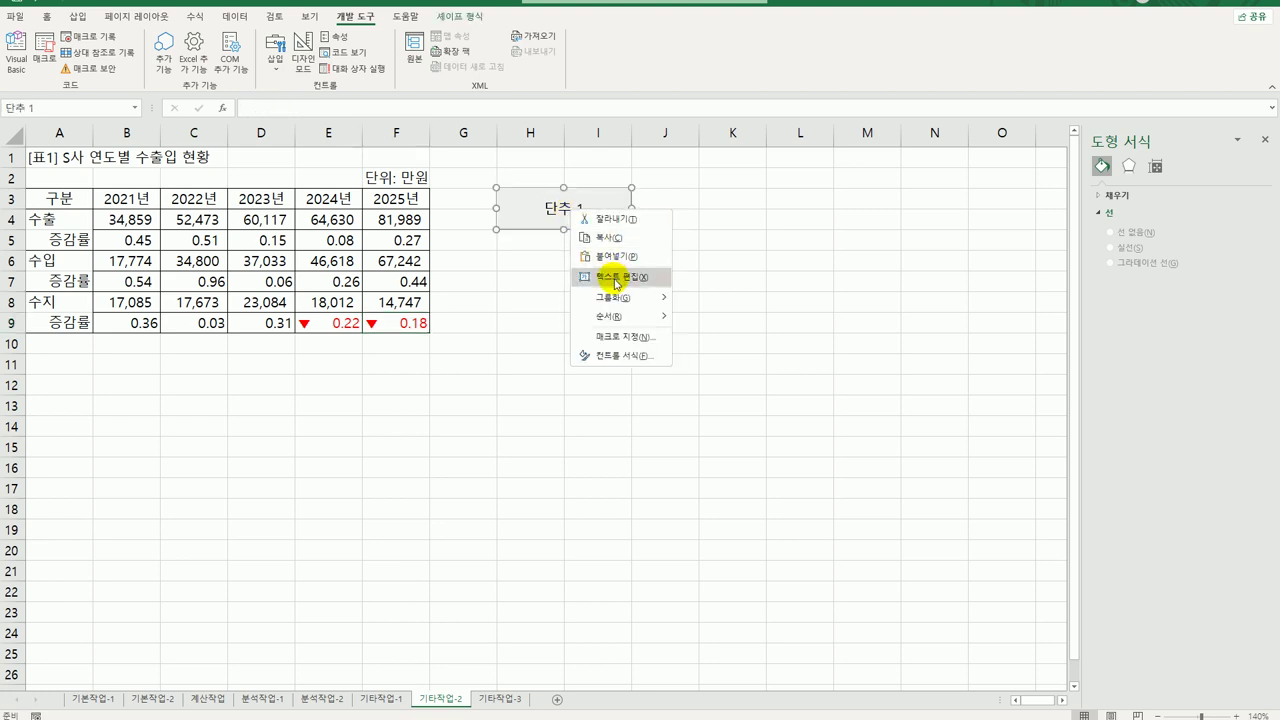
left_click(617, 279)
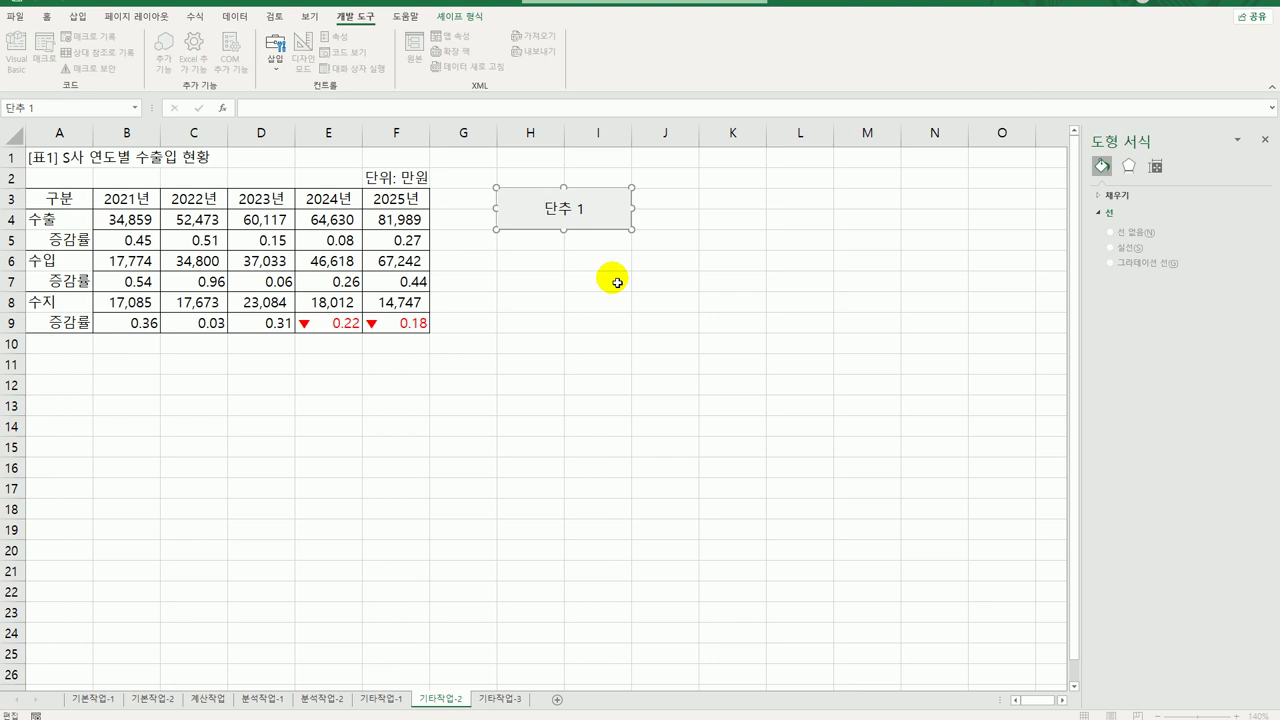
key("ctrl+a")
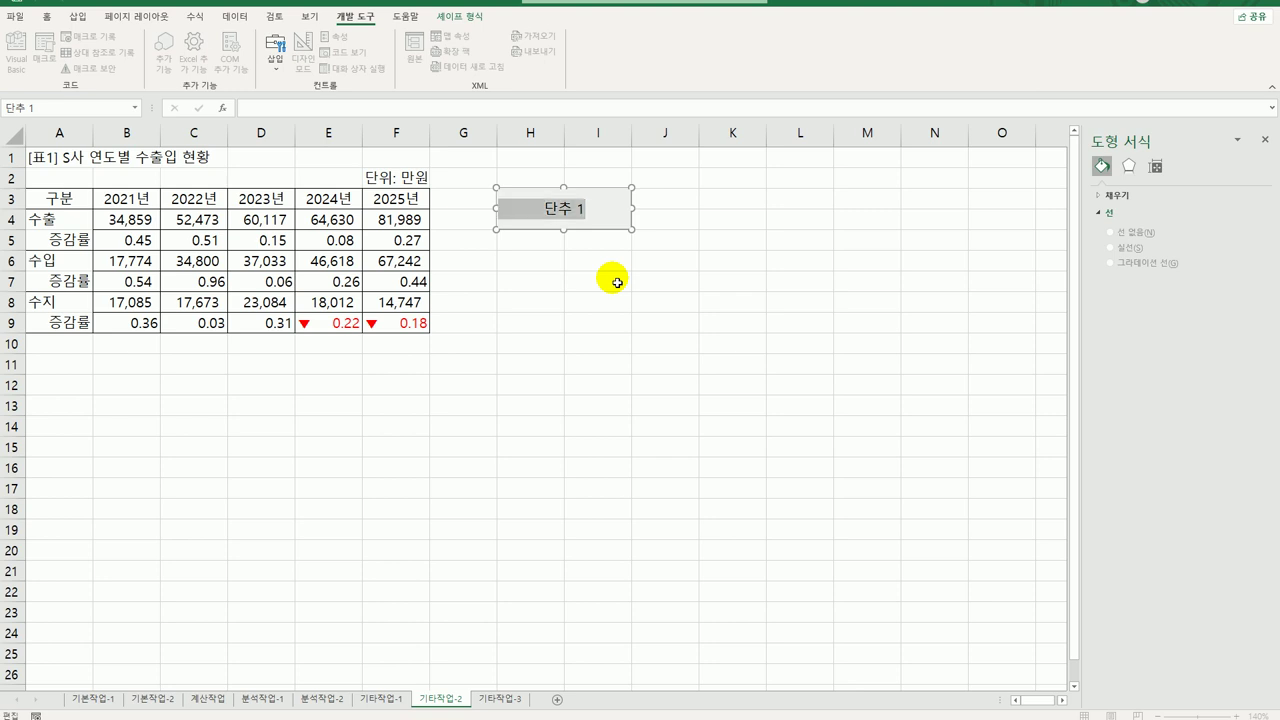
type("서식적용")
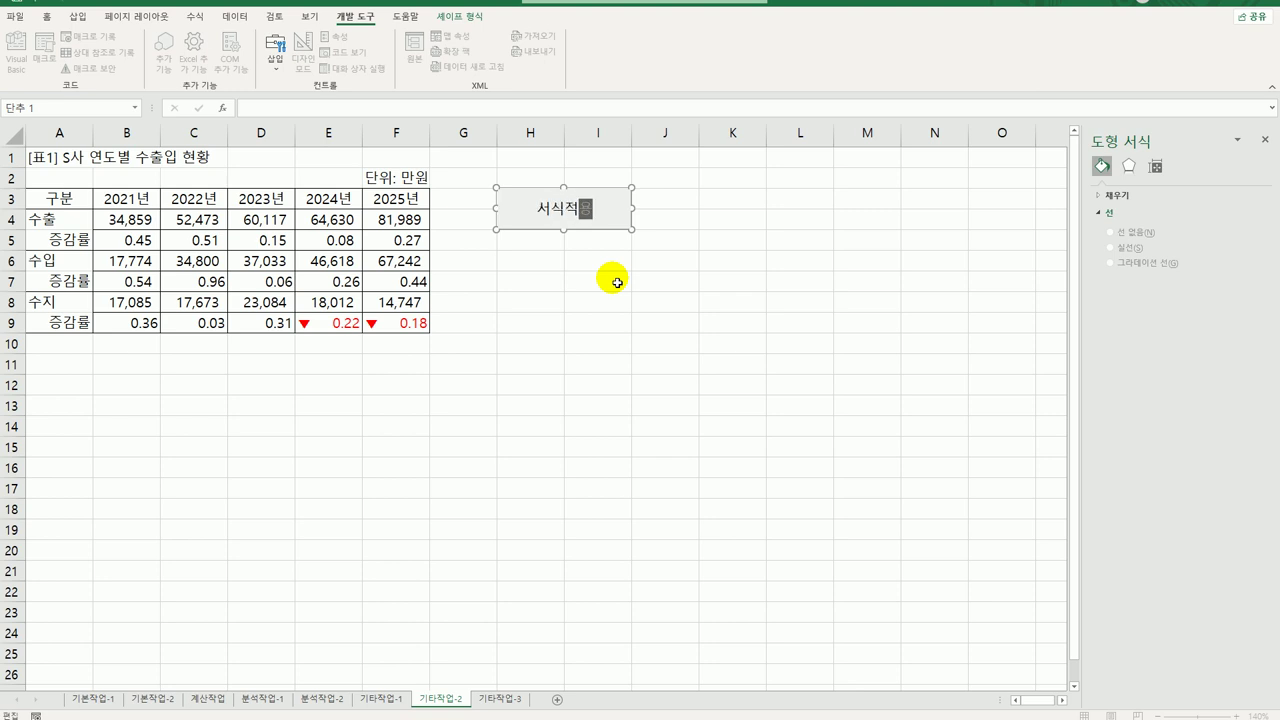
left_click(617, 283)
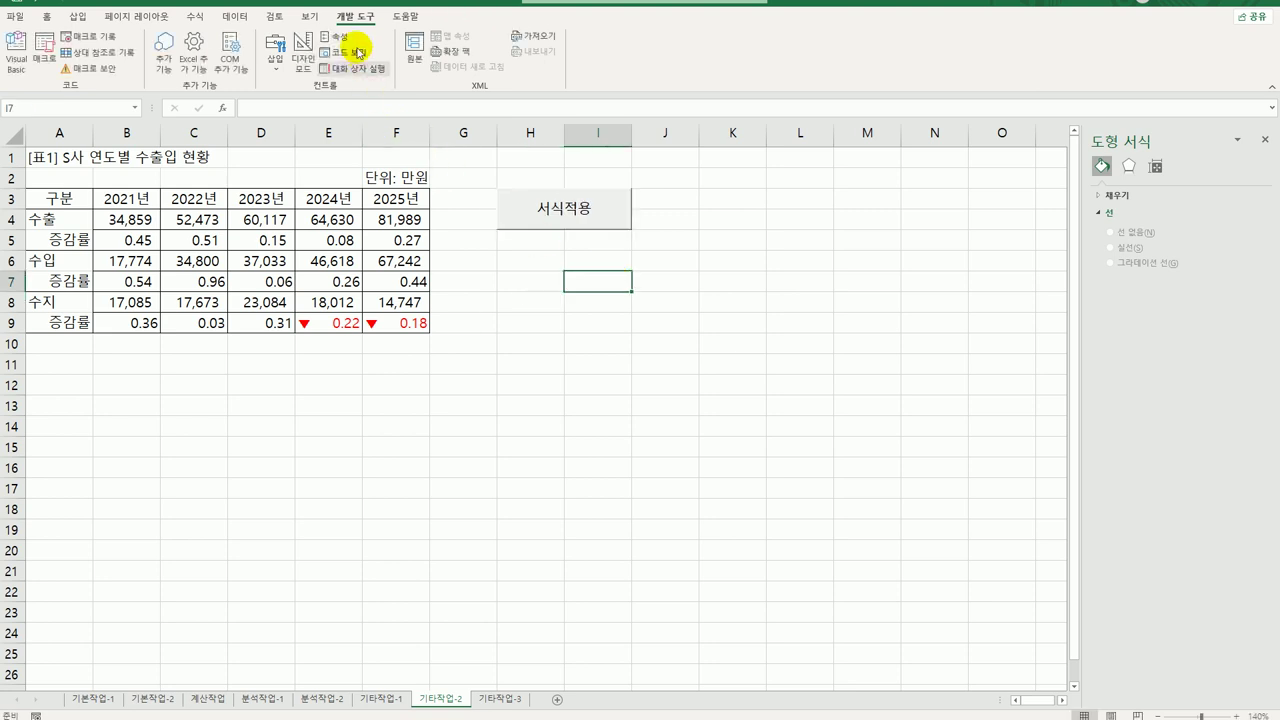
Step: Insert a form control button covering cells H6:I7 and start recording its macro 일반서식 in the current workbook (현재 통합 문서)
left_click(275, 50)
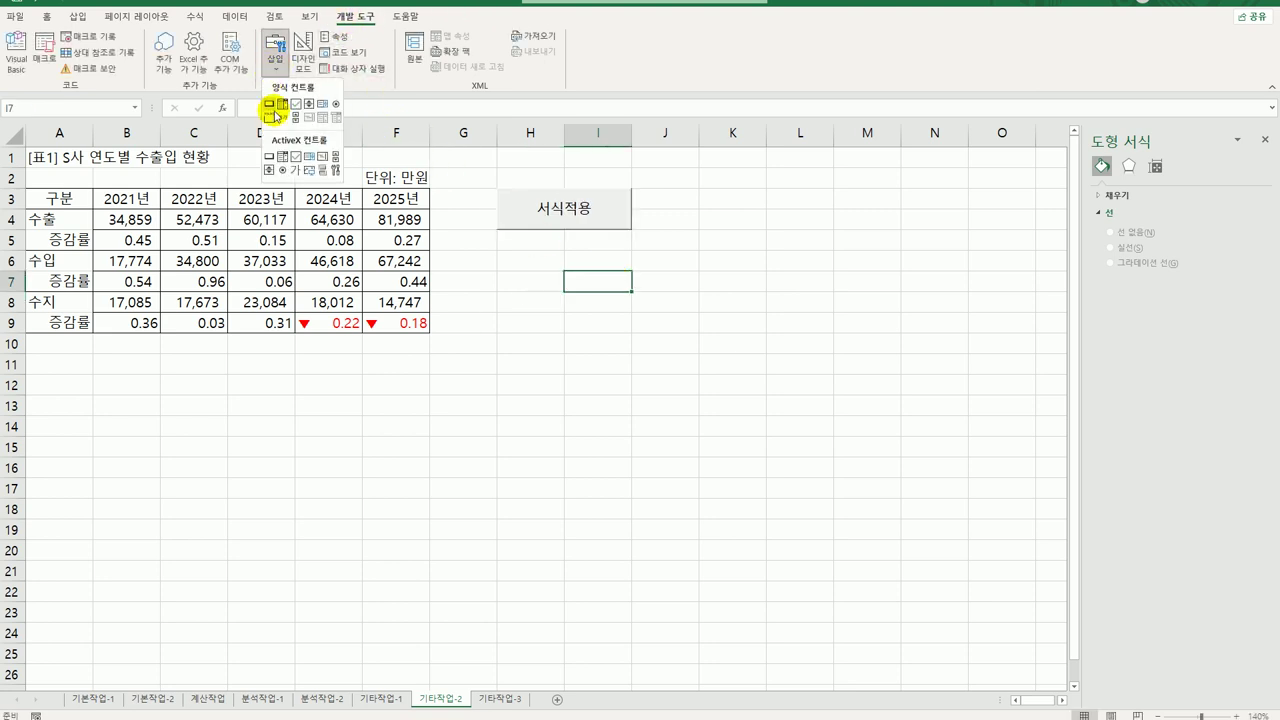
left_click(268, 105)
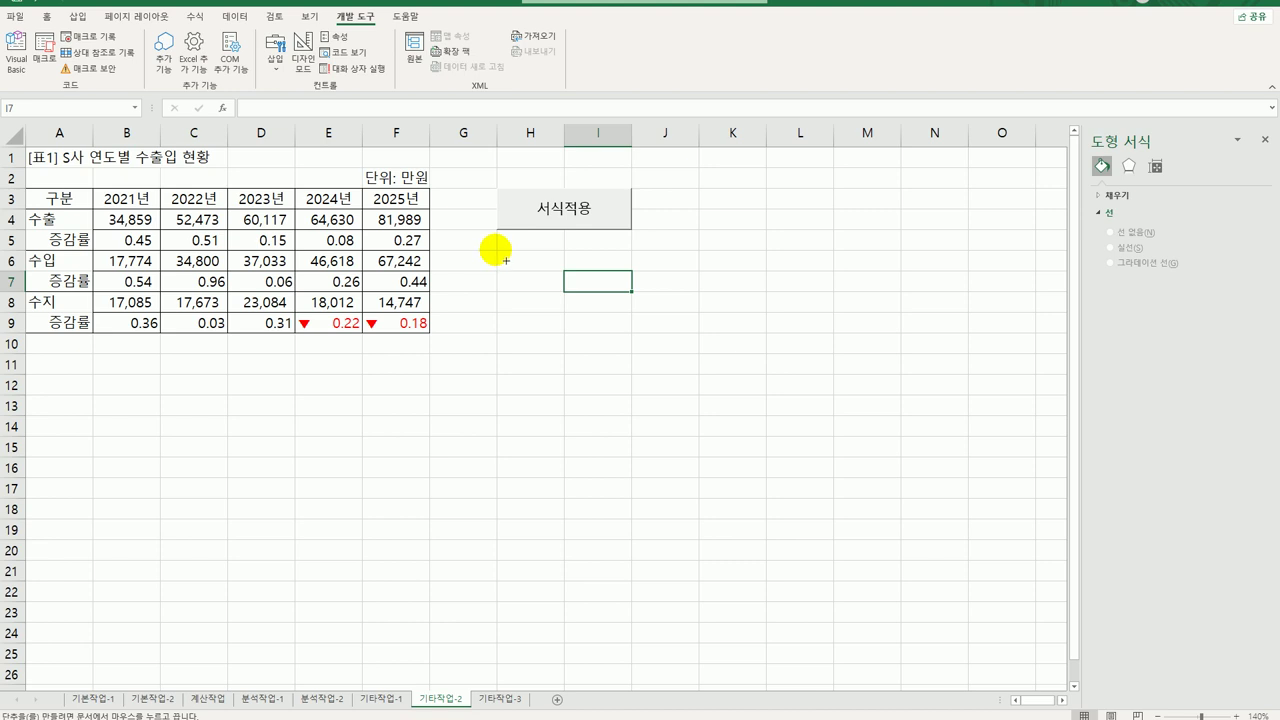
left_click_drag(495, 250, 609, 292)
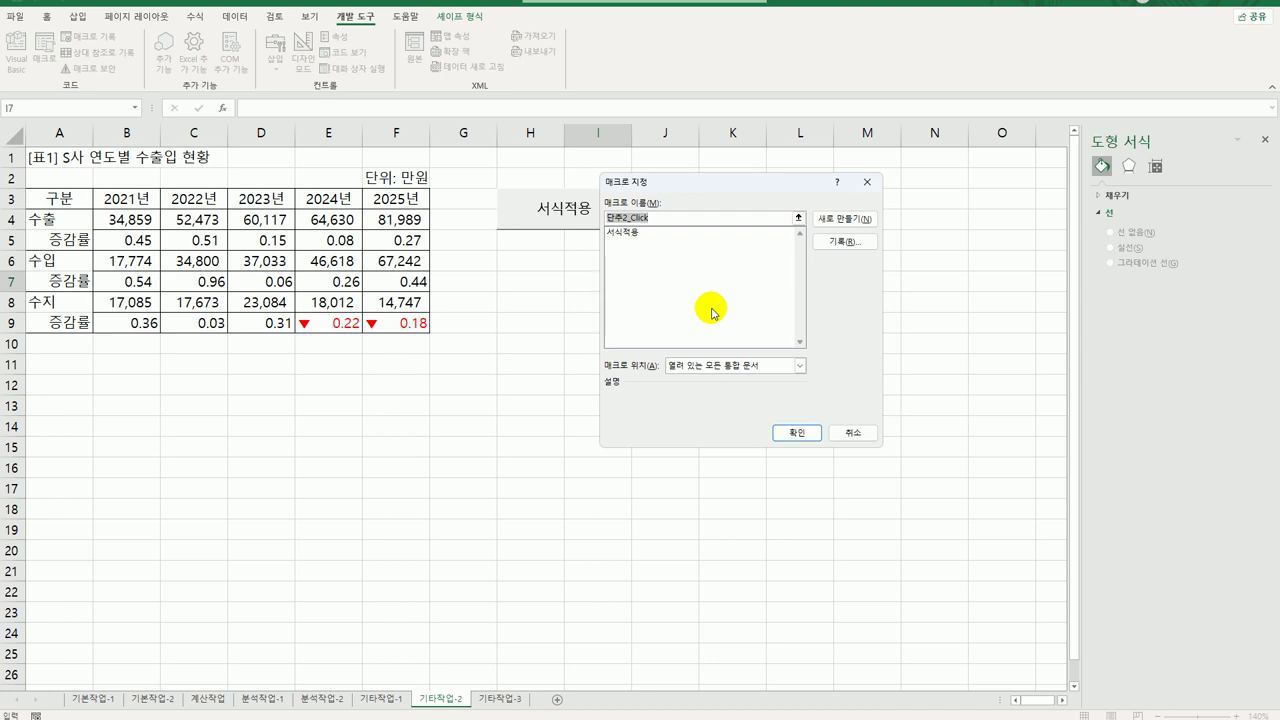
type("일반서식")
left_click(845, 242)
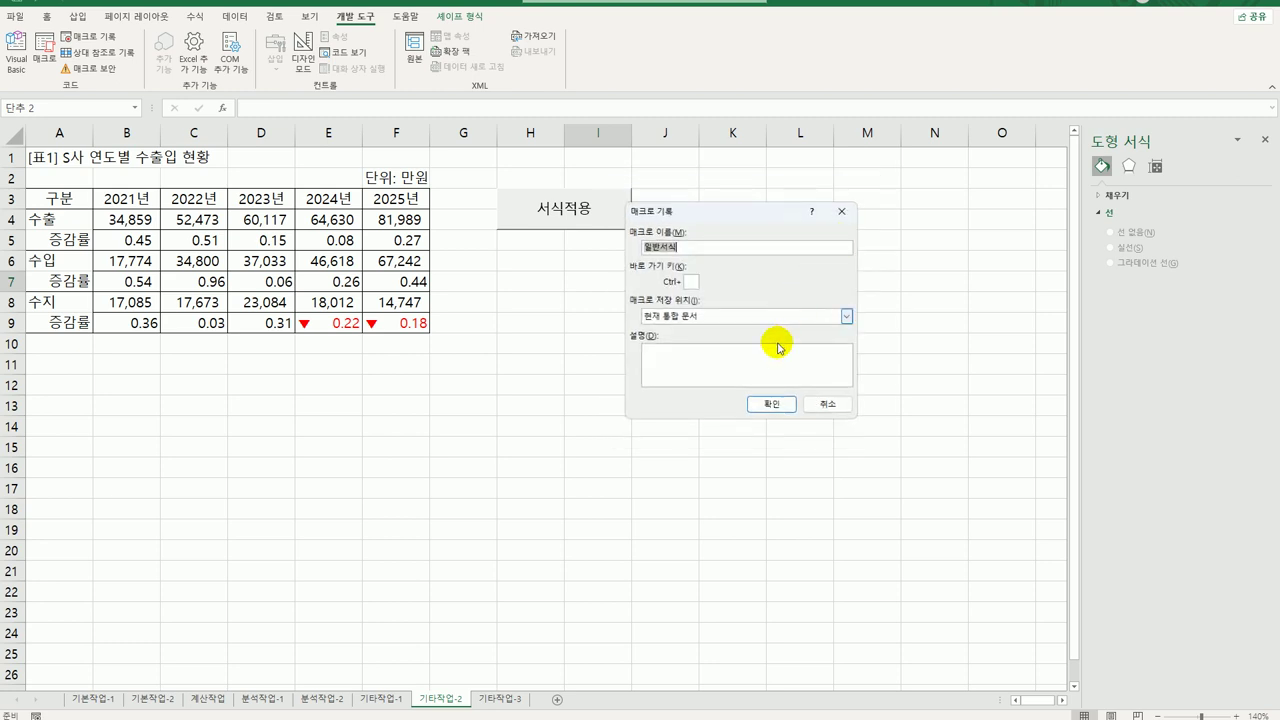
left_click(766, 404)
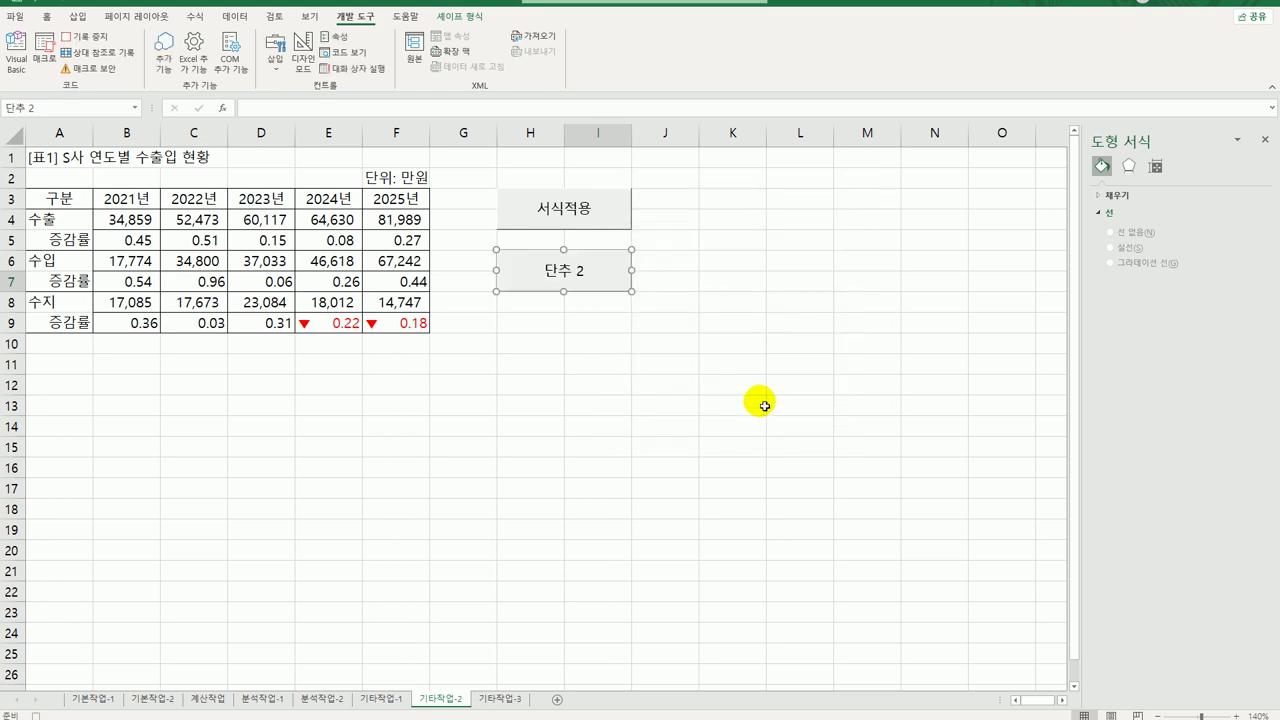
Step: Set the number format of cells B9:F9 to General (일반) and stop recording the macro
left_click_drag(112, 328, 415, 330)
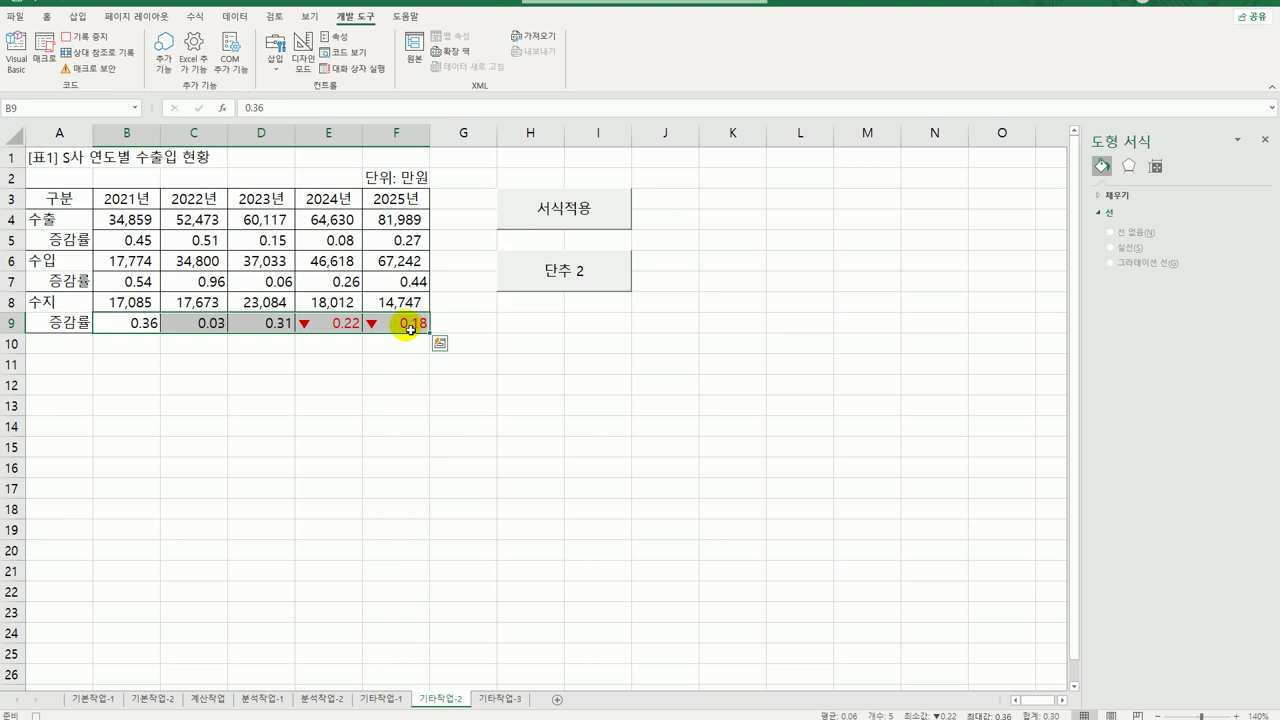
right_click(394, 323)
left_click(481, 613)
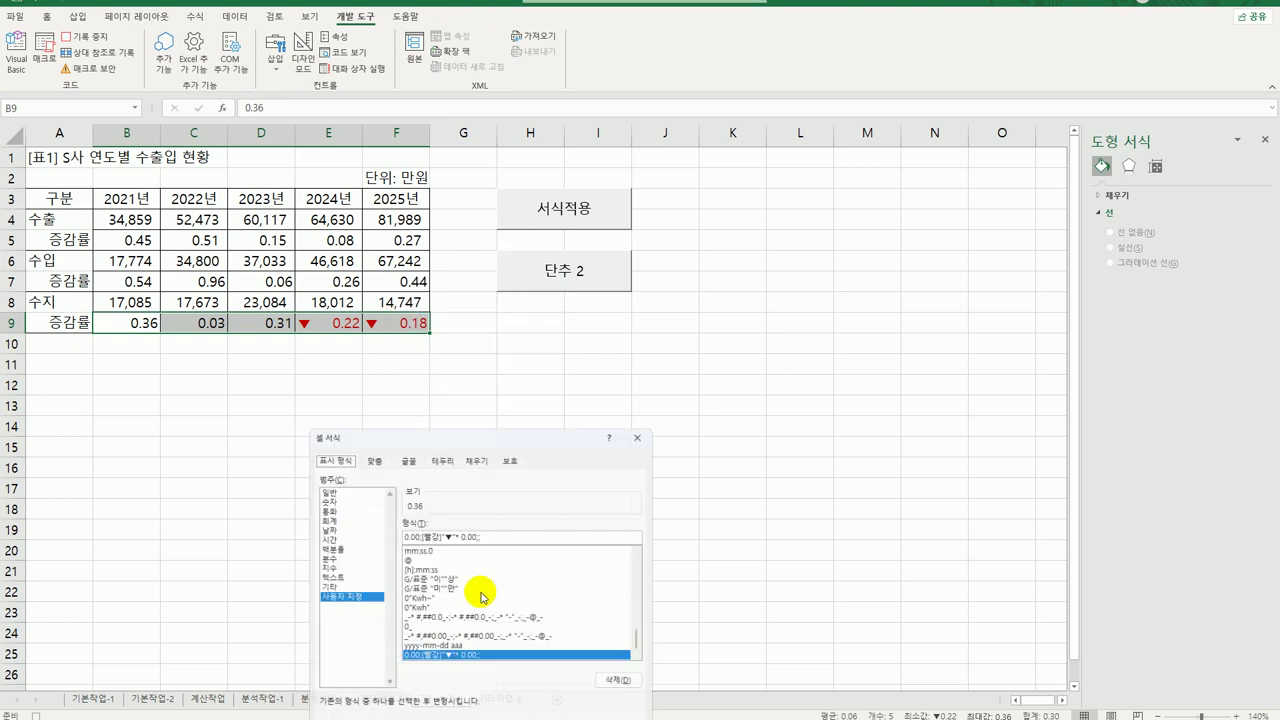
left_click_drag(494, 434, 545, 322)
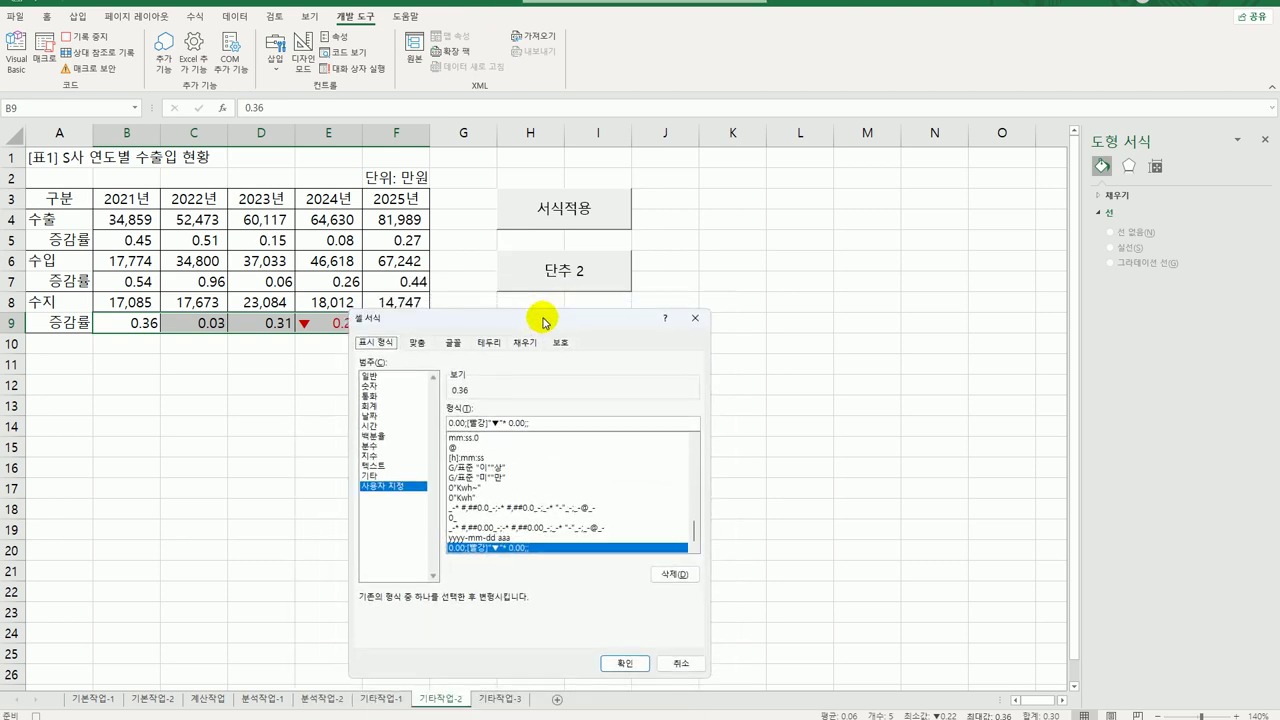
left_click(371, 376)
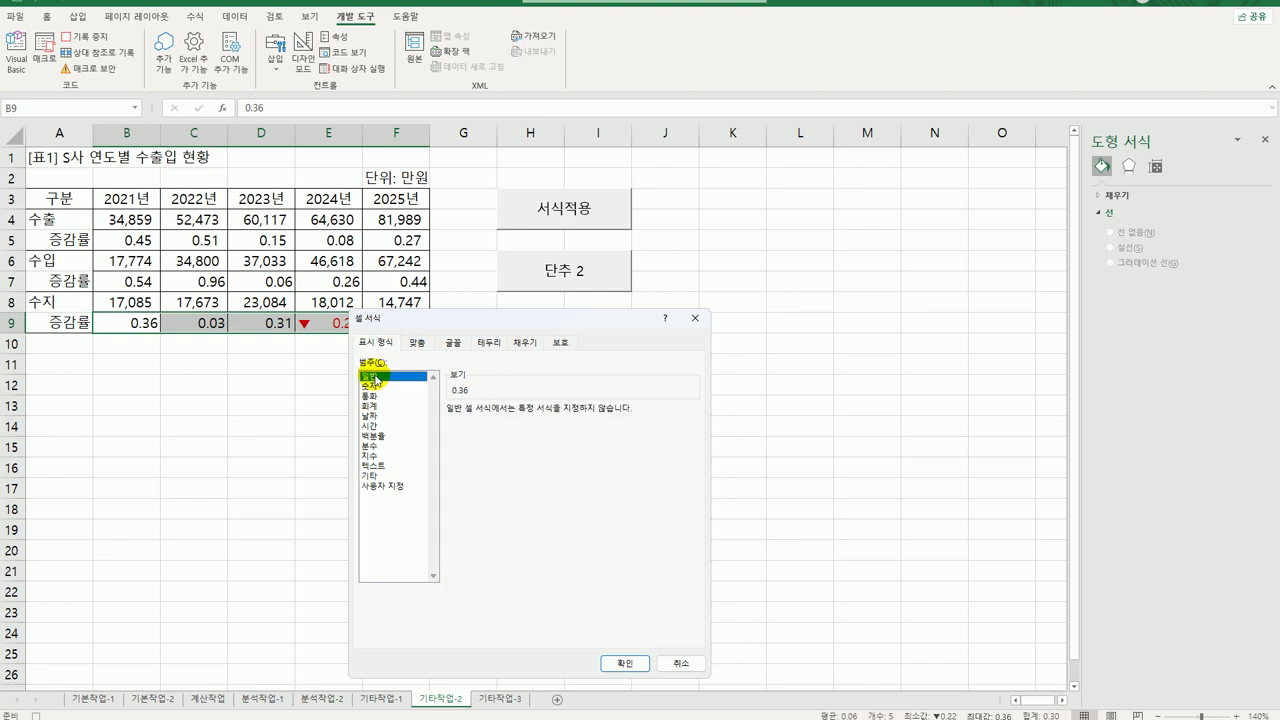
left_click(624, 663)
left_click(418, 330)
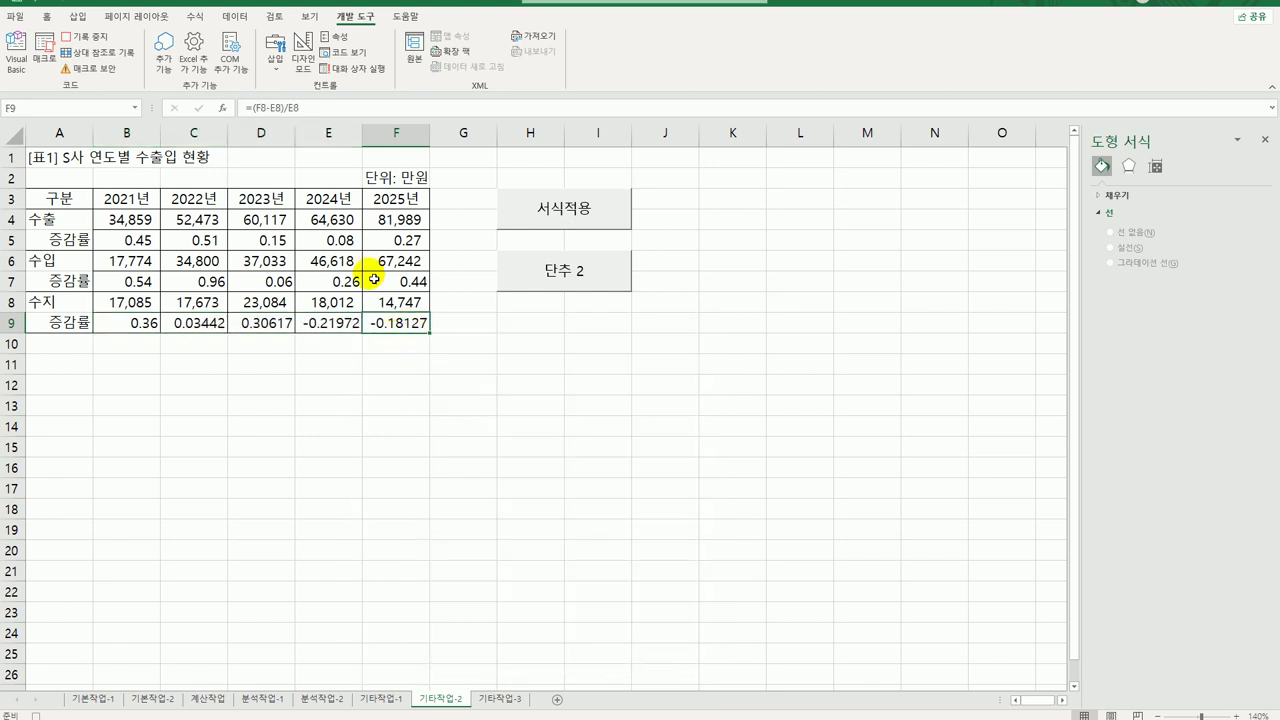
left_click(68, 40)
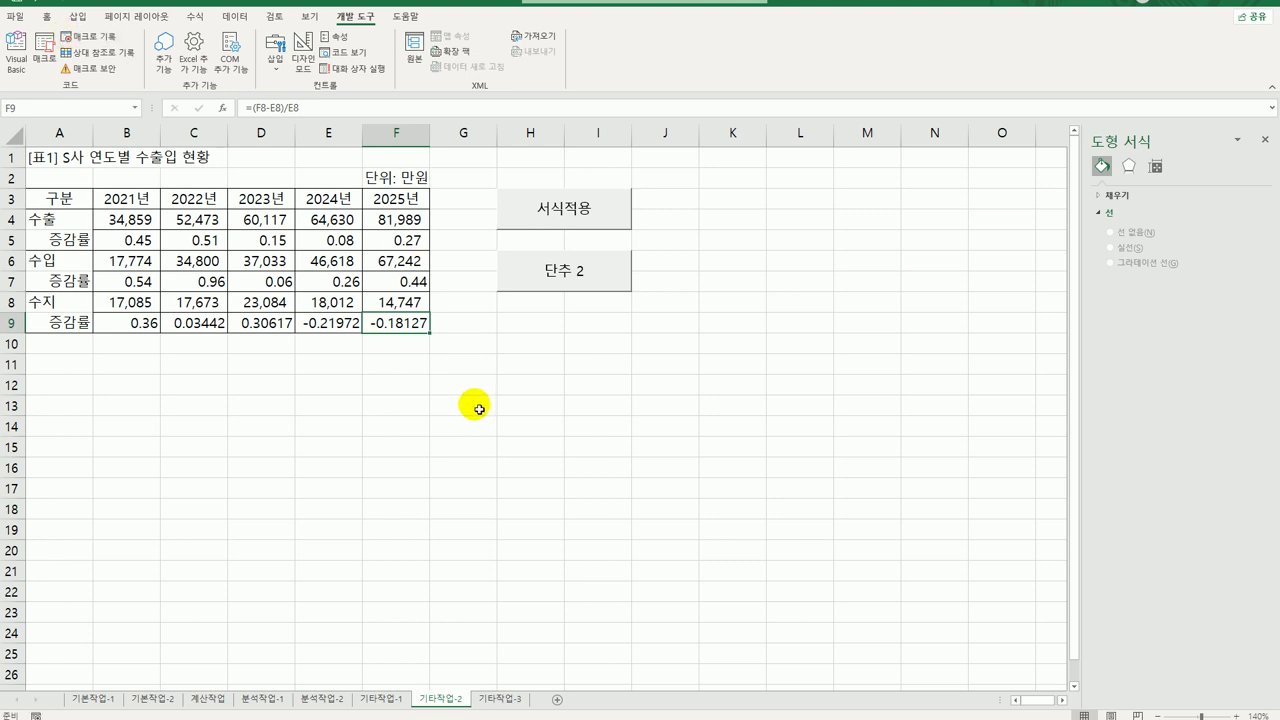
Step: Change the label of the button over cells H6:I7 to 일반서식
right_click(591, 276)
left_click(640, 339)
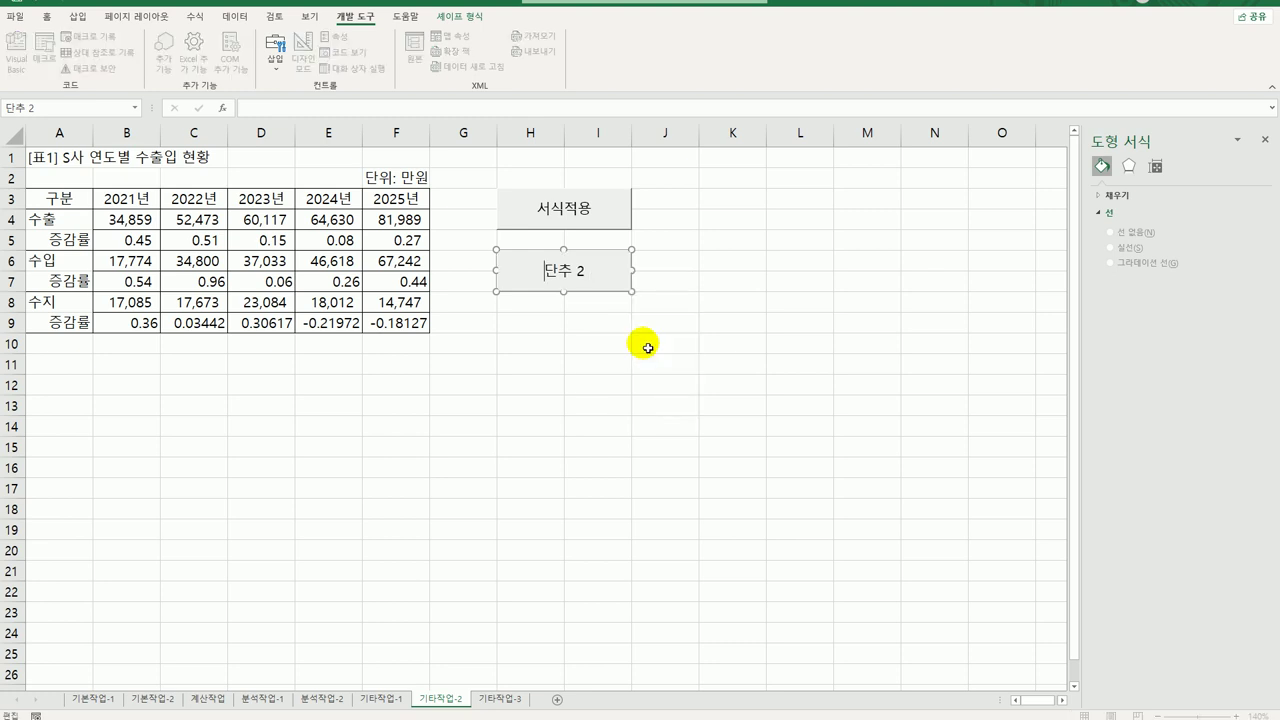
key("ctrl+a")
type("일바일반서식")
left_click(648, 347)
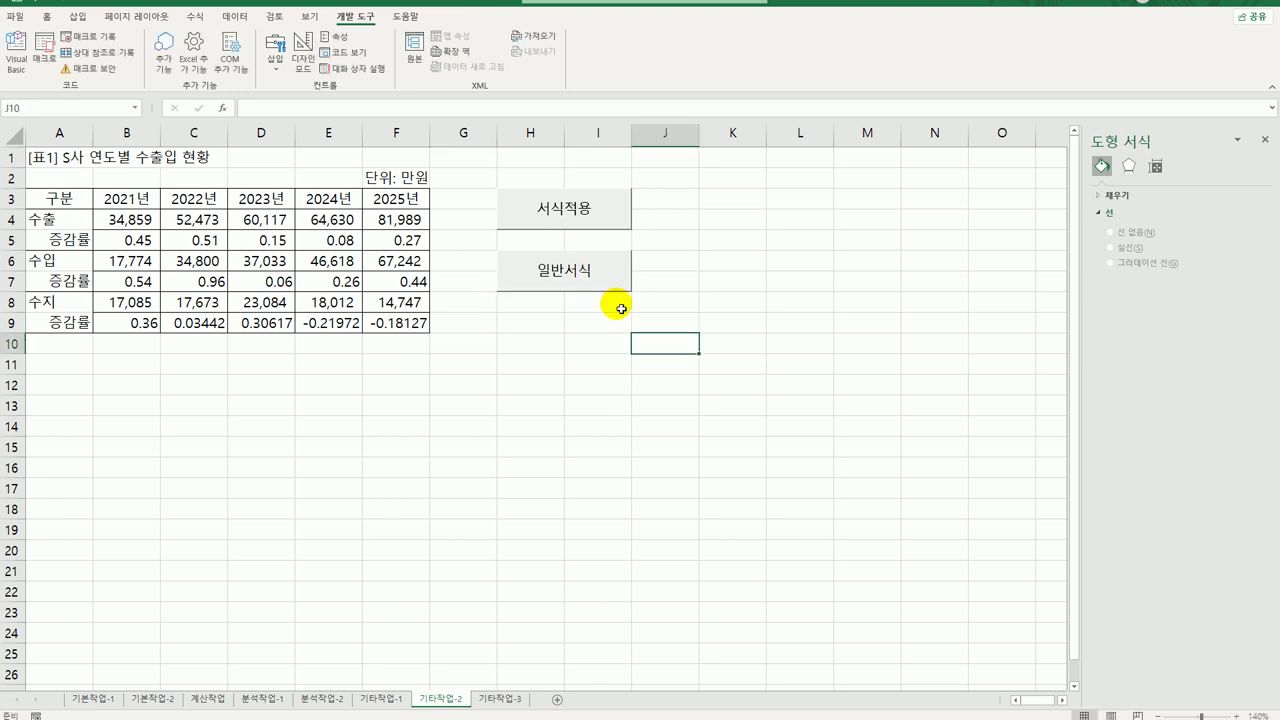
Step: Test the two macro buttons by running 서식적용 and 일반서식 alternately, twice each
left_click(588, 212)
left_click(592, 270)
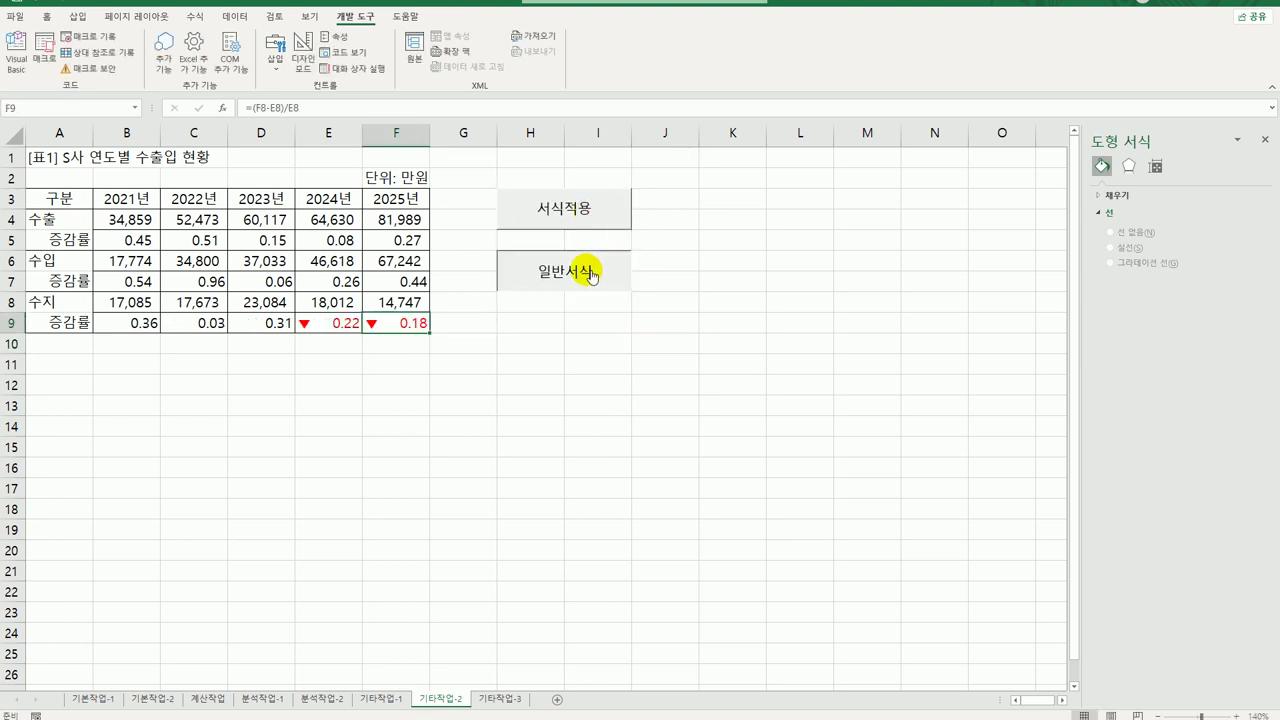
left_click(572, 207)
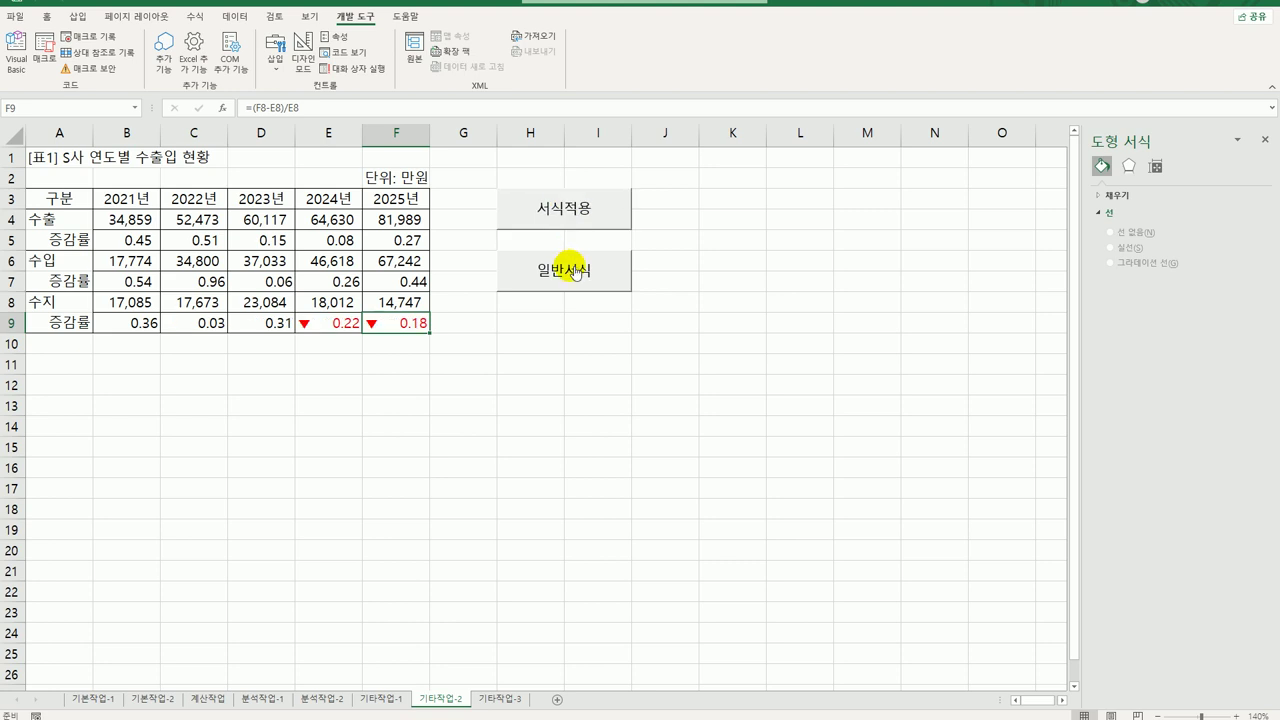
left_click(570, 267)
left_click(612, 386)
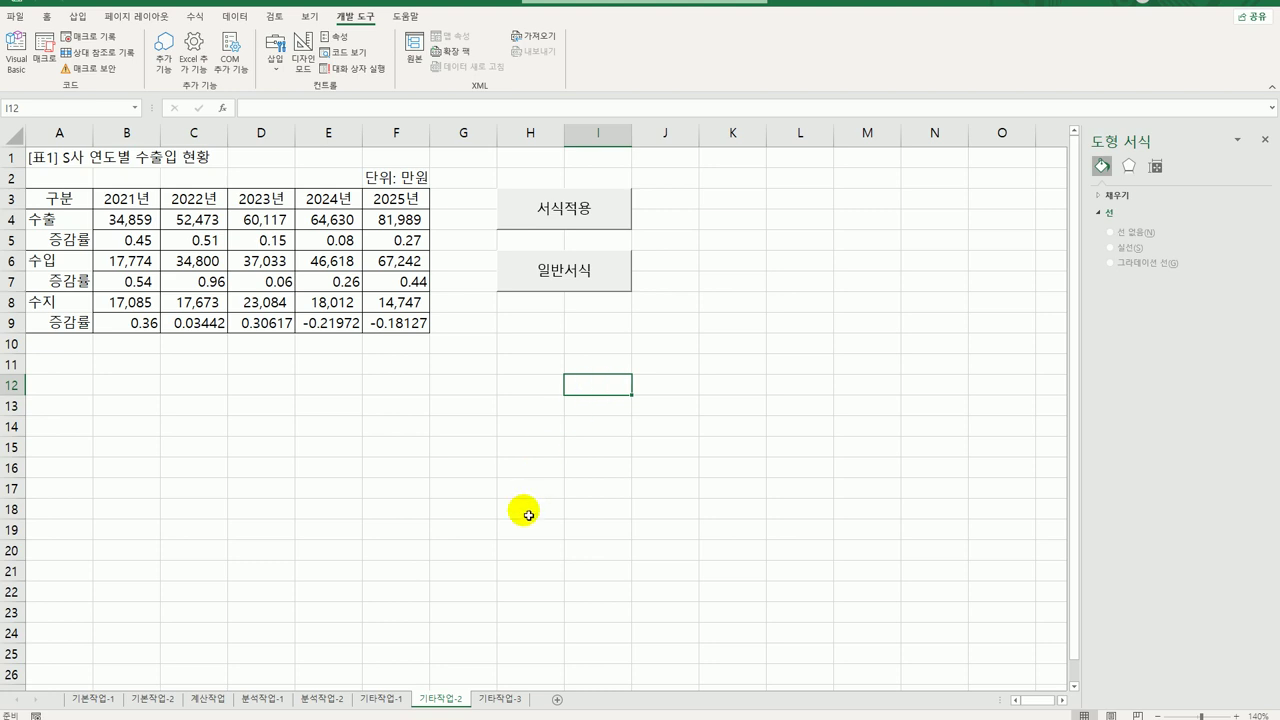
Step: On sheet 기타작업-3, turn on design mode and create the click event procedure of the 등록 button
left_click(501, 699)
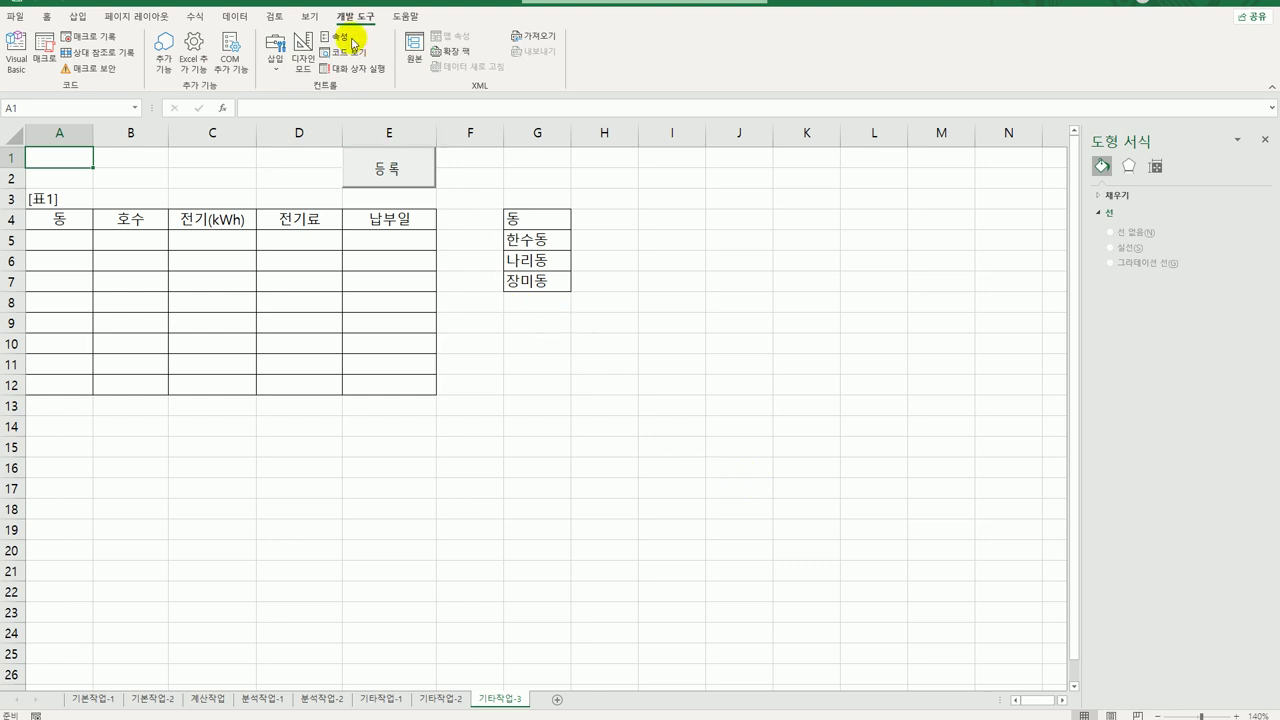
left_click(309, 57)
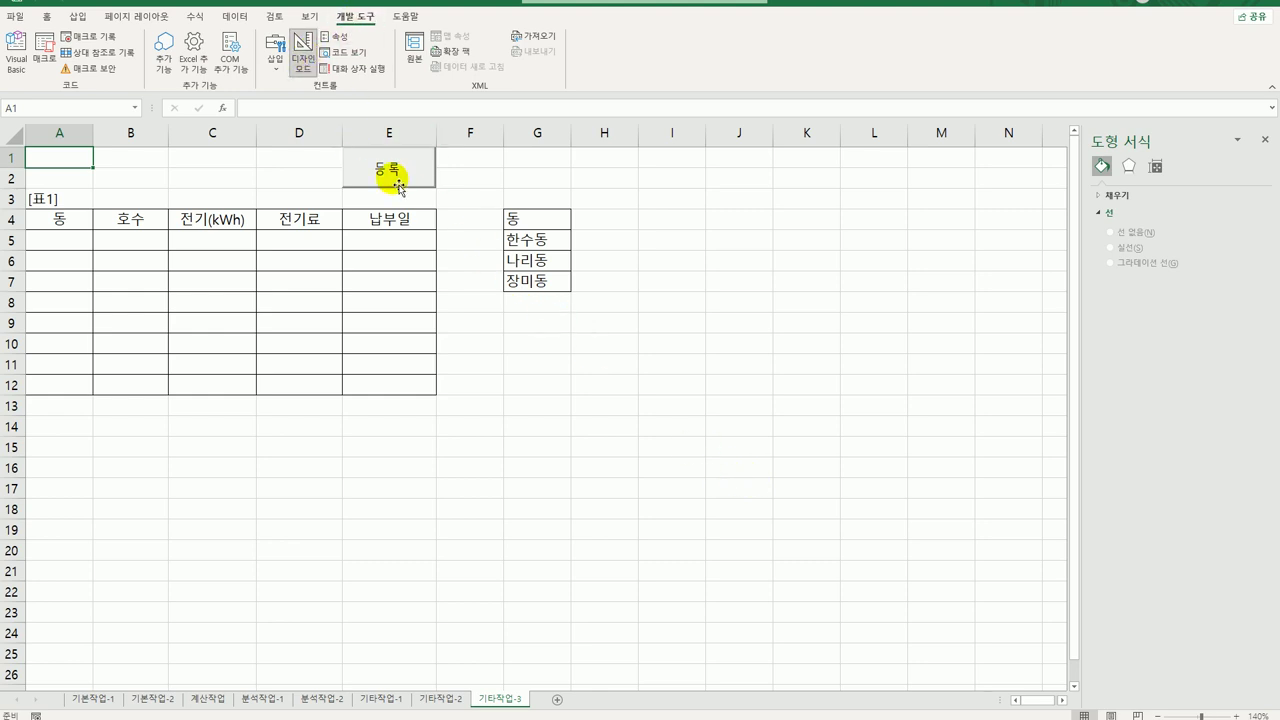
left_click(400, 184)
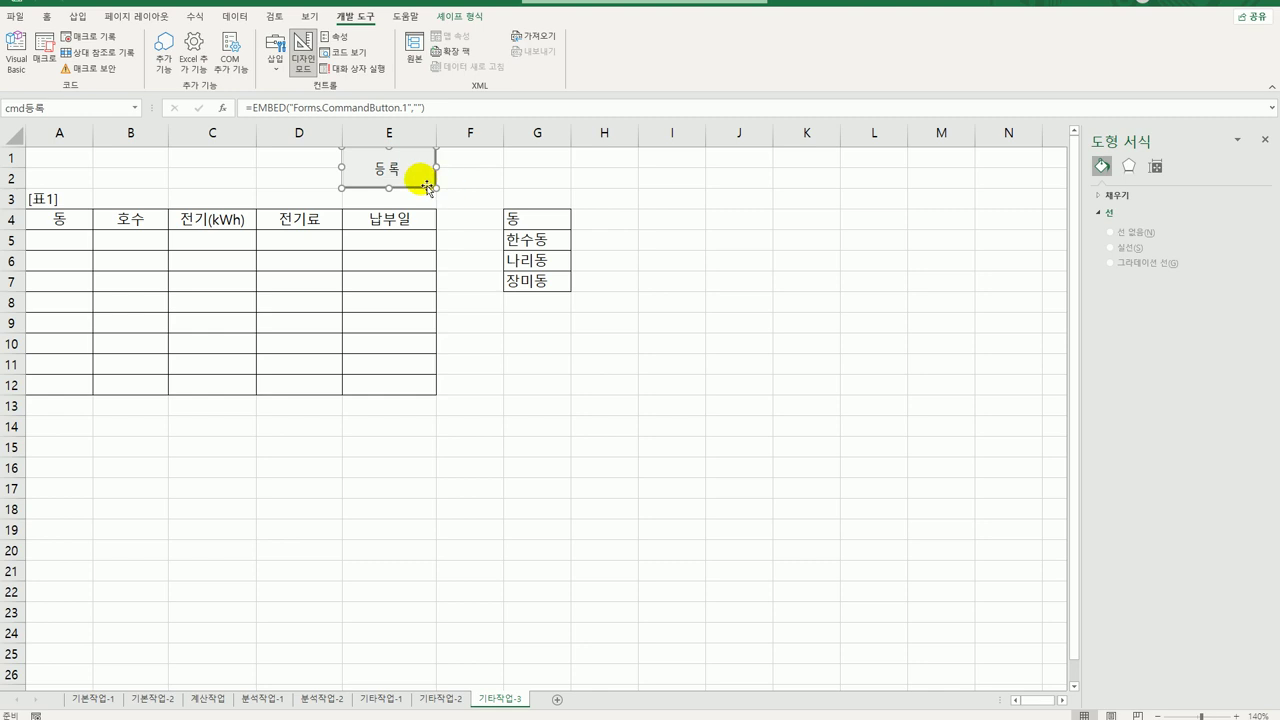
double_click(424, 181)
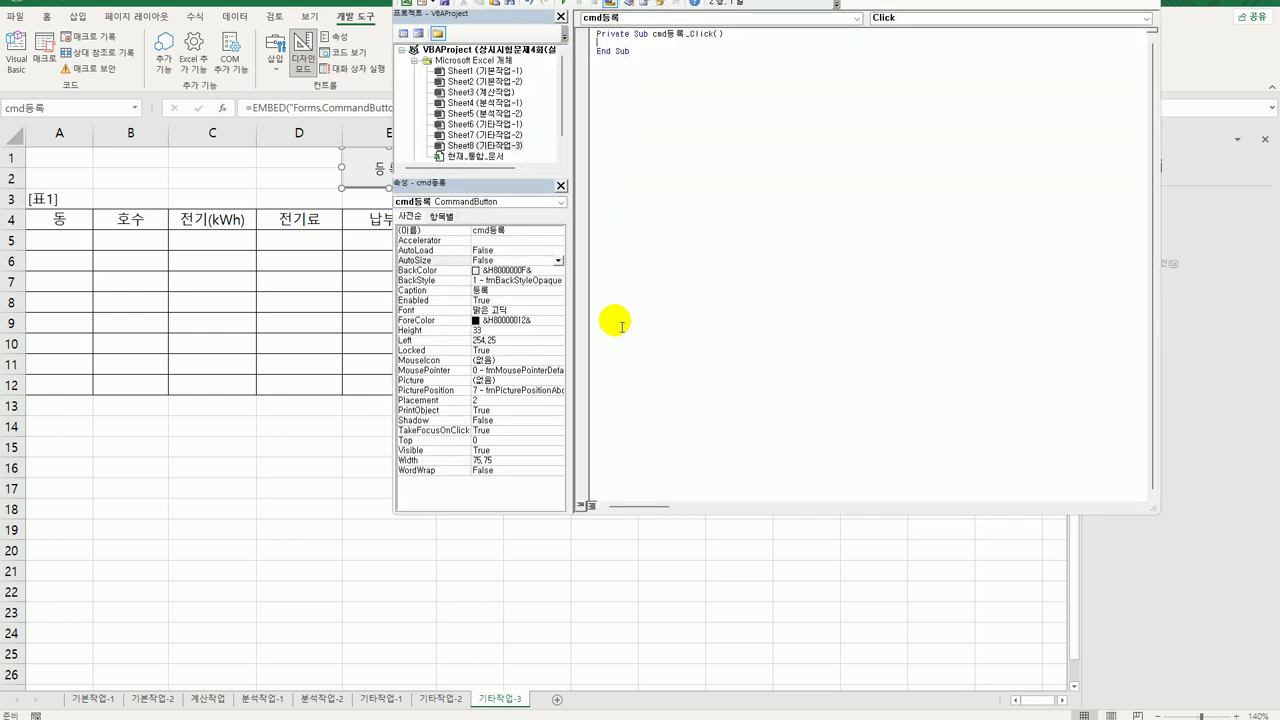
Step: Make the sheet's 등록 button display the form by adding the statement 전기료등록.Show to its click procedure
key("Tab")
type("전기")
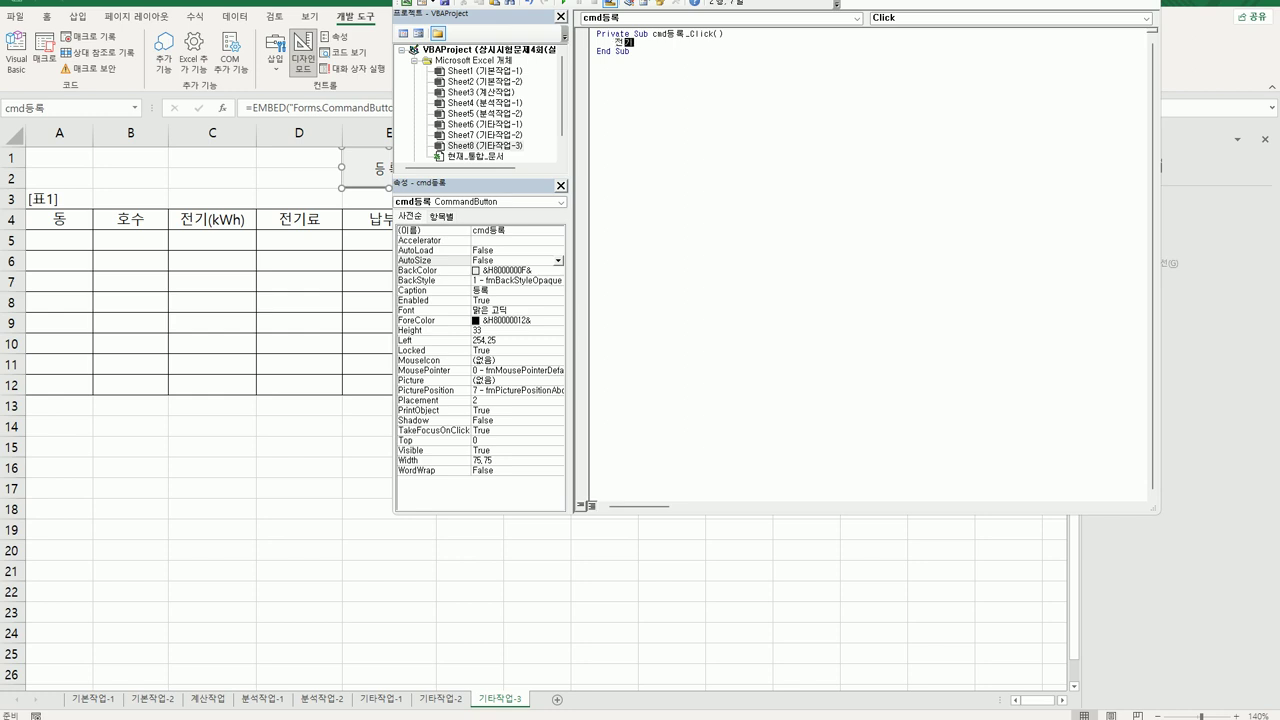
type("료등록.sh")
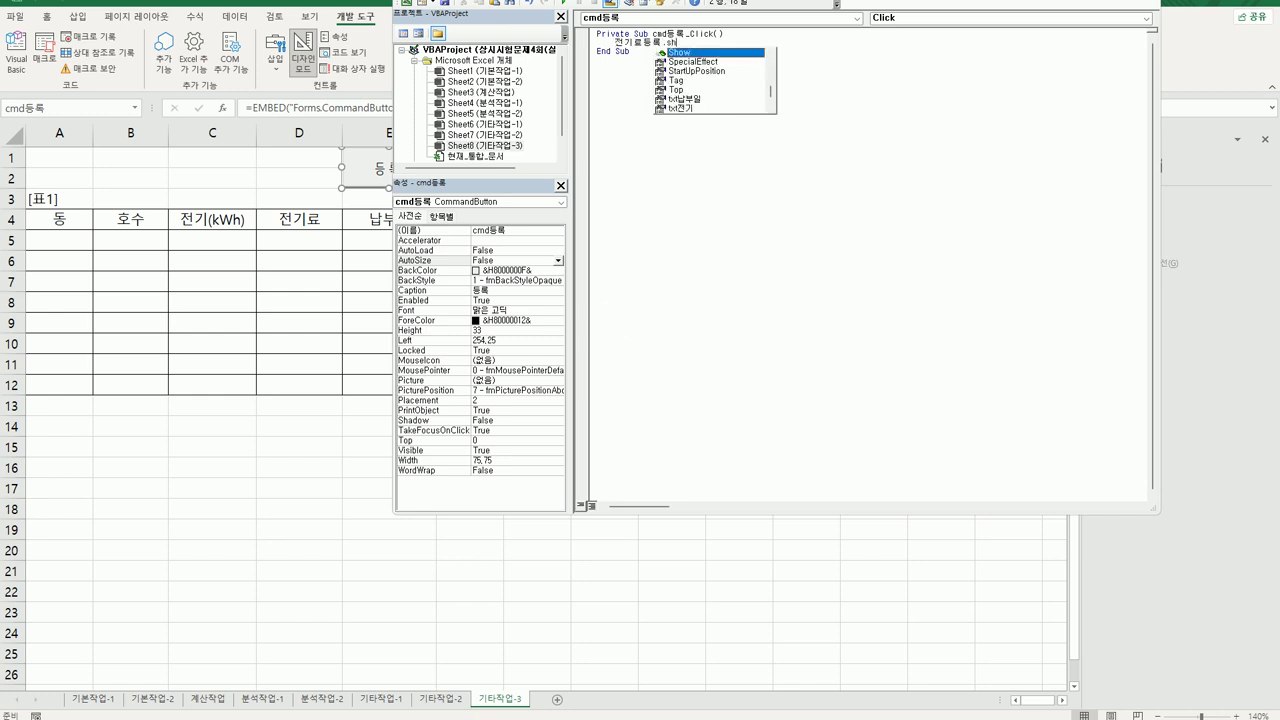
key("Tab")
left_click(622, 327)
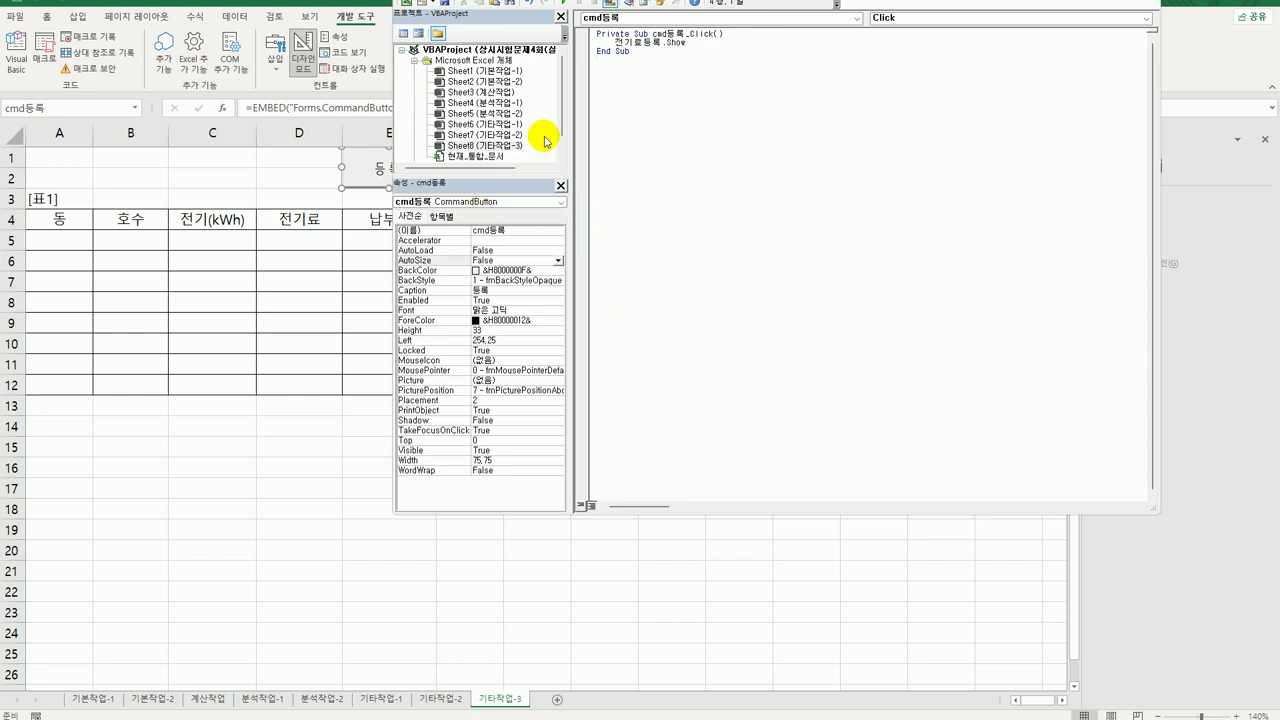
Step: Open the code of the 전기료등록 form and add its UserForm Initialize event procedure
left_click(562, 82)
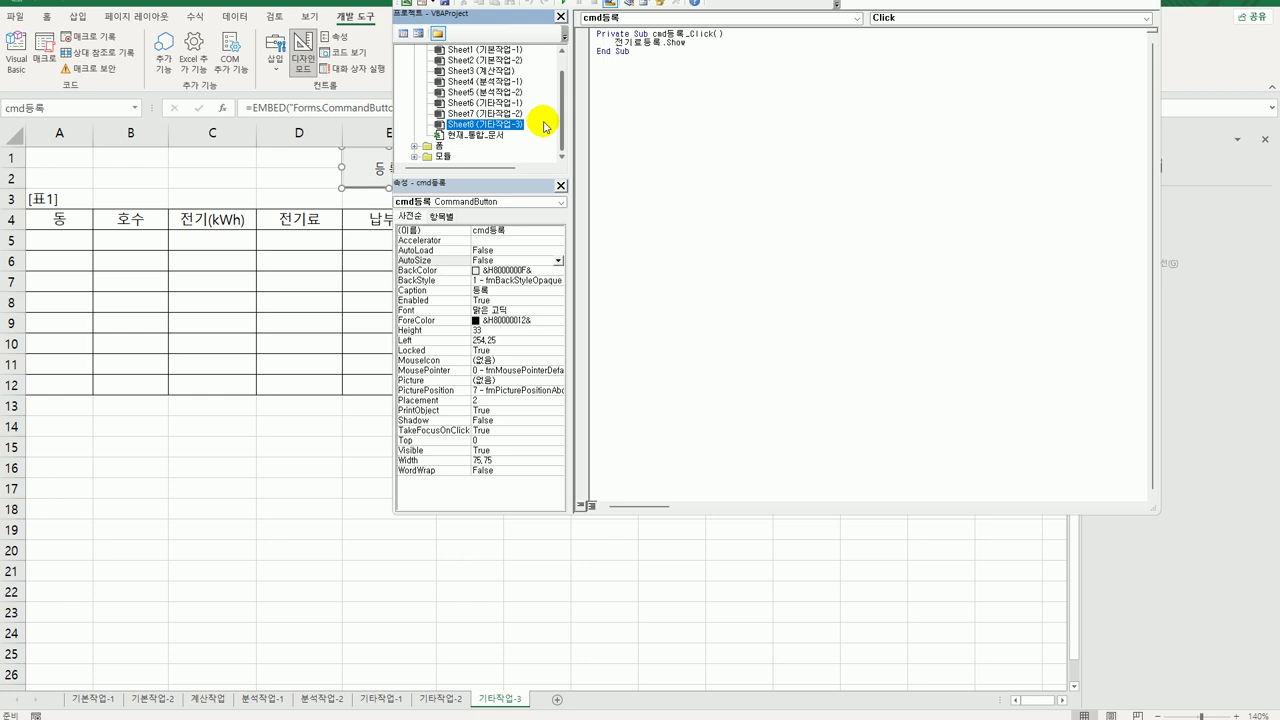
double_click(437, 146)
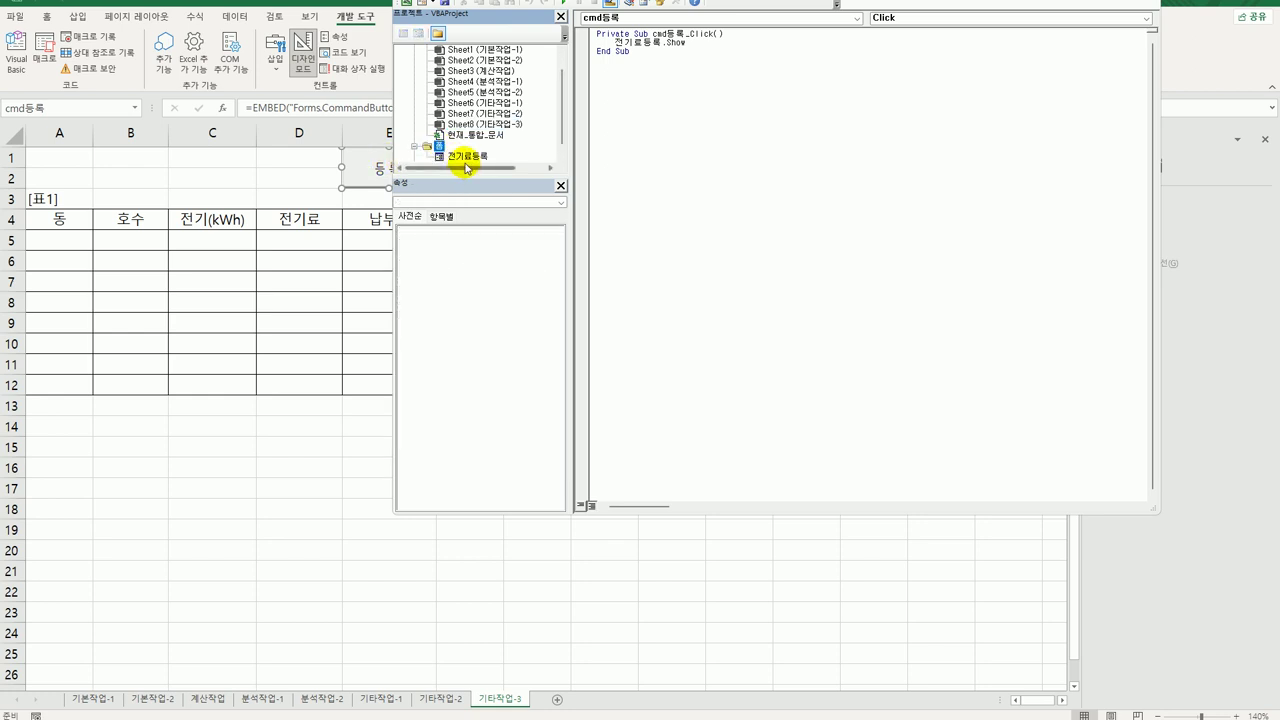
left_click(465, 156)
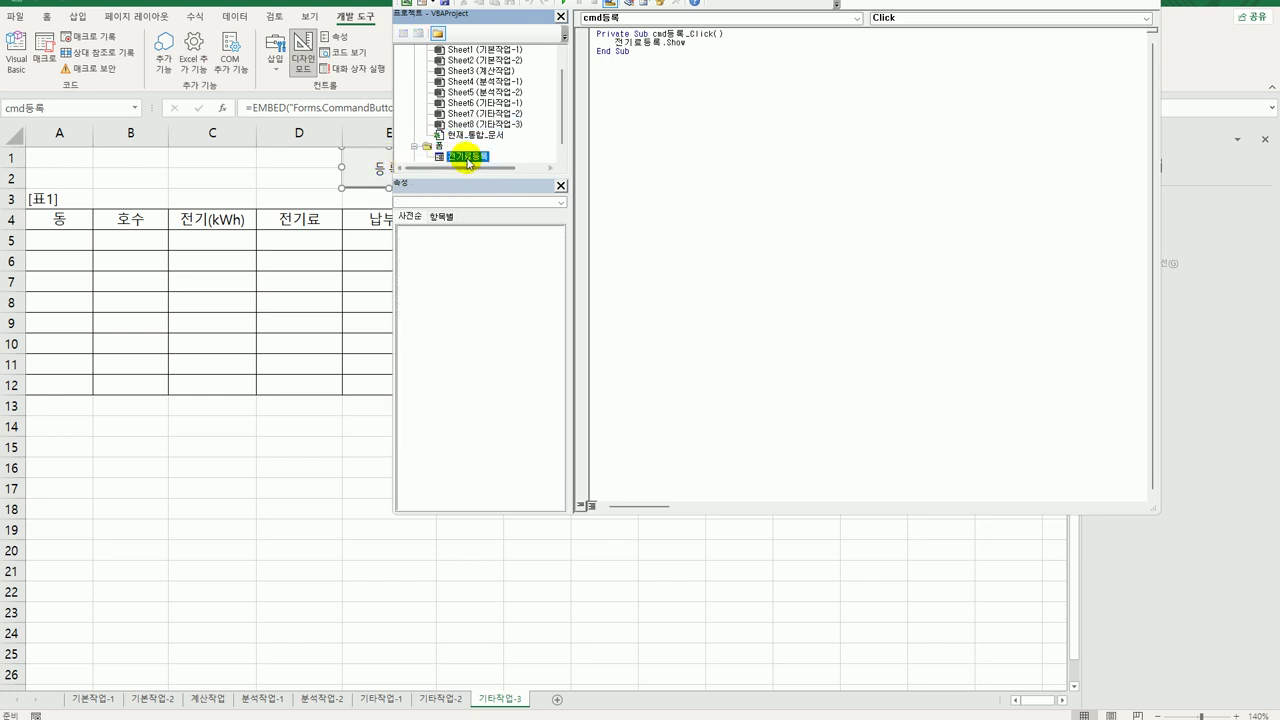
left_click(405, 34)
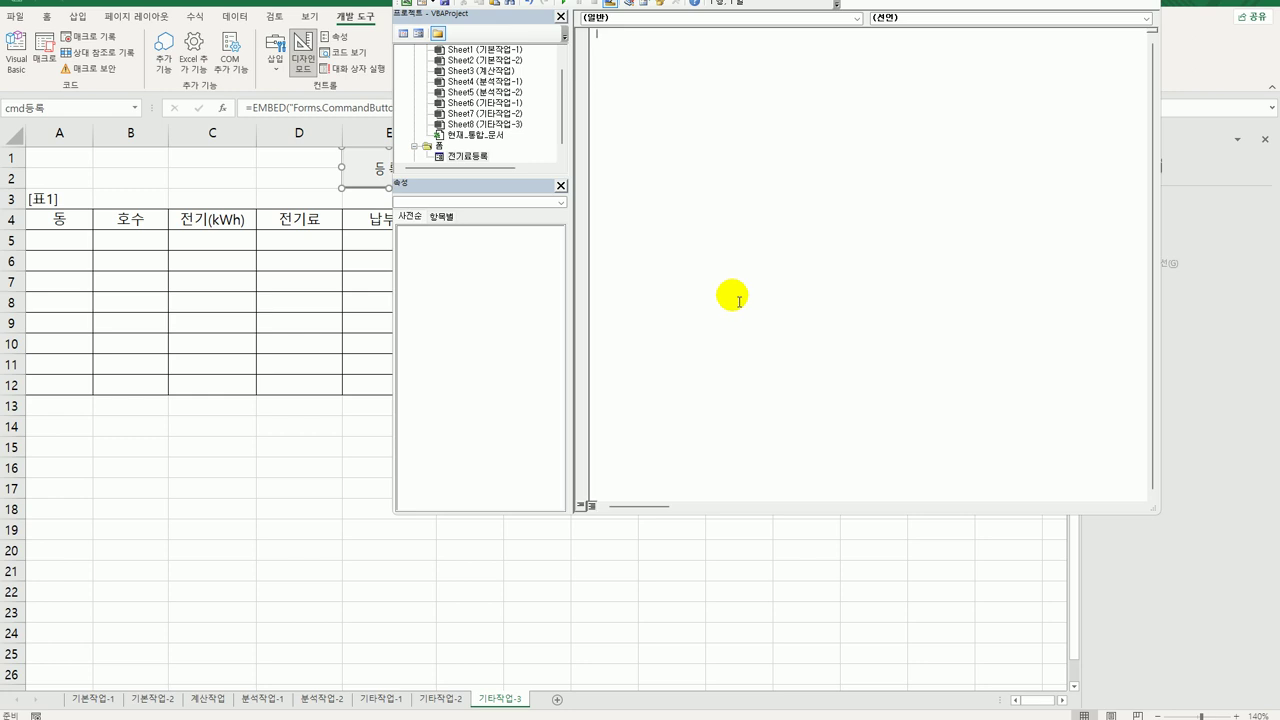
left_click(663, 18)
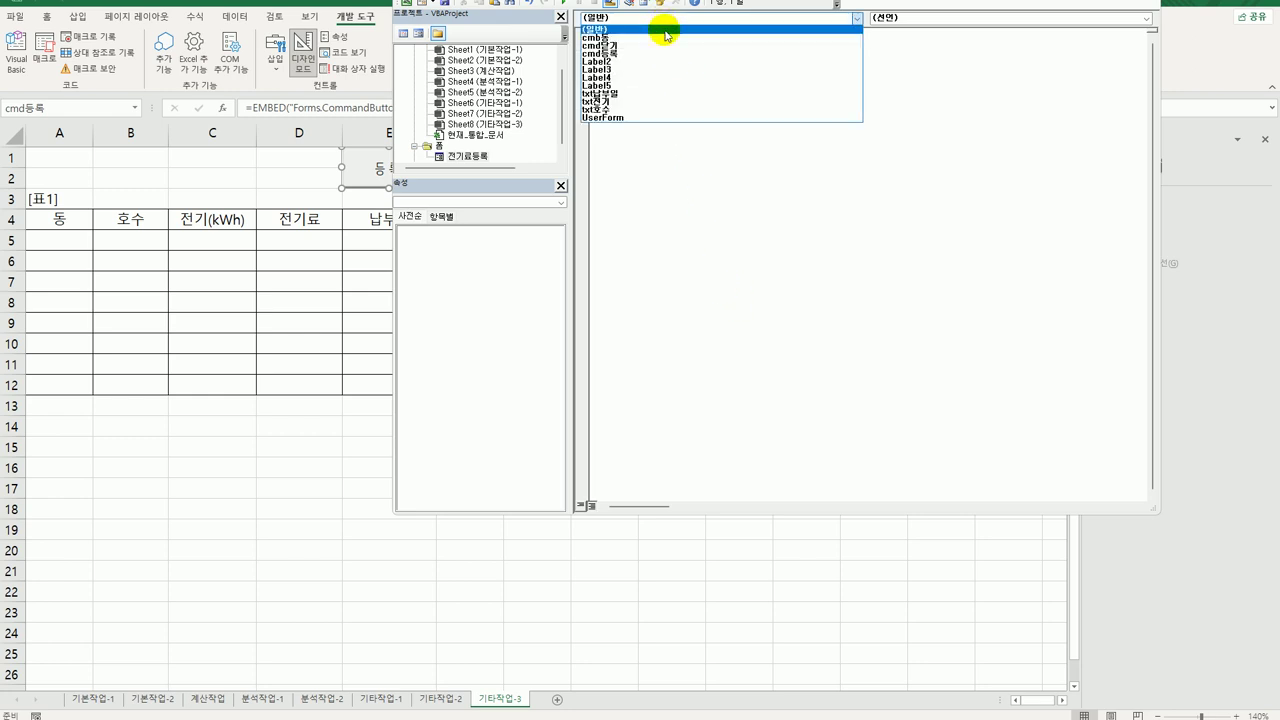
left_click(652, 117)
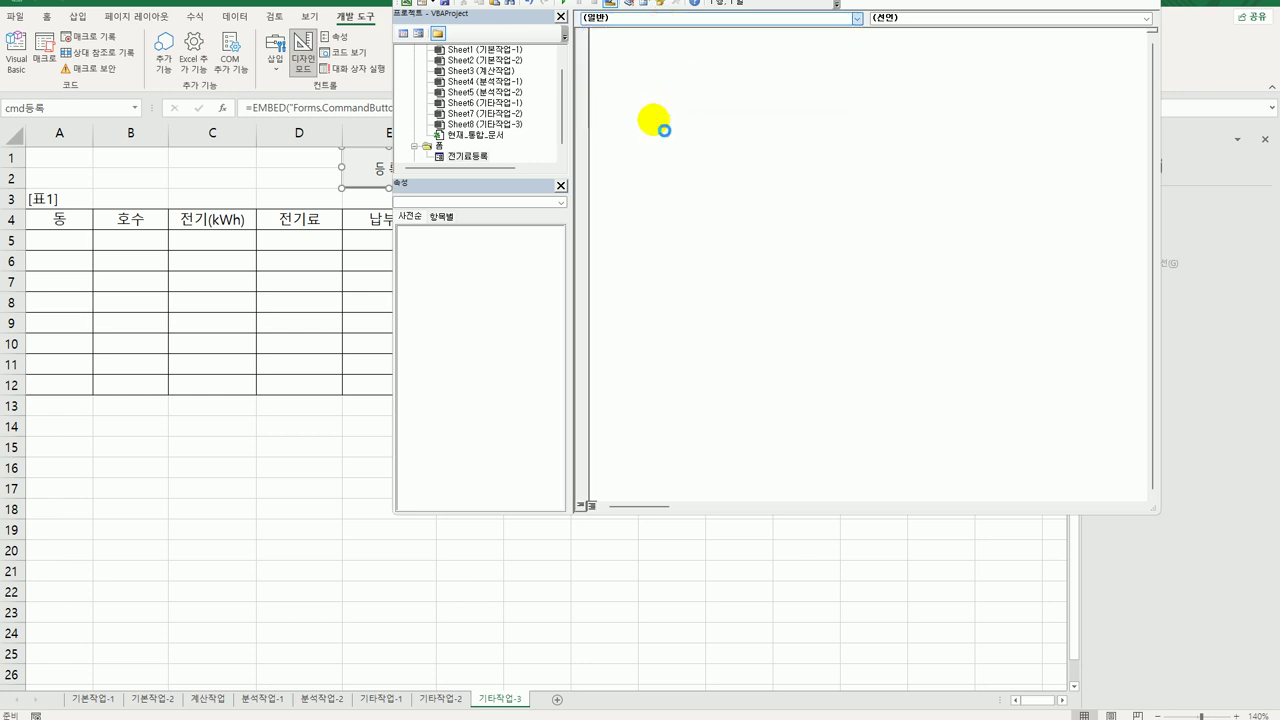
left_click(885, 18)
left_click(930, 96)
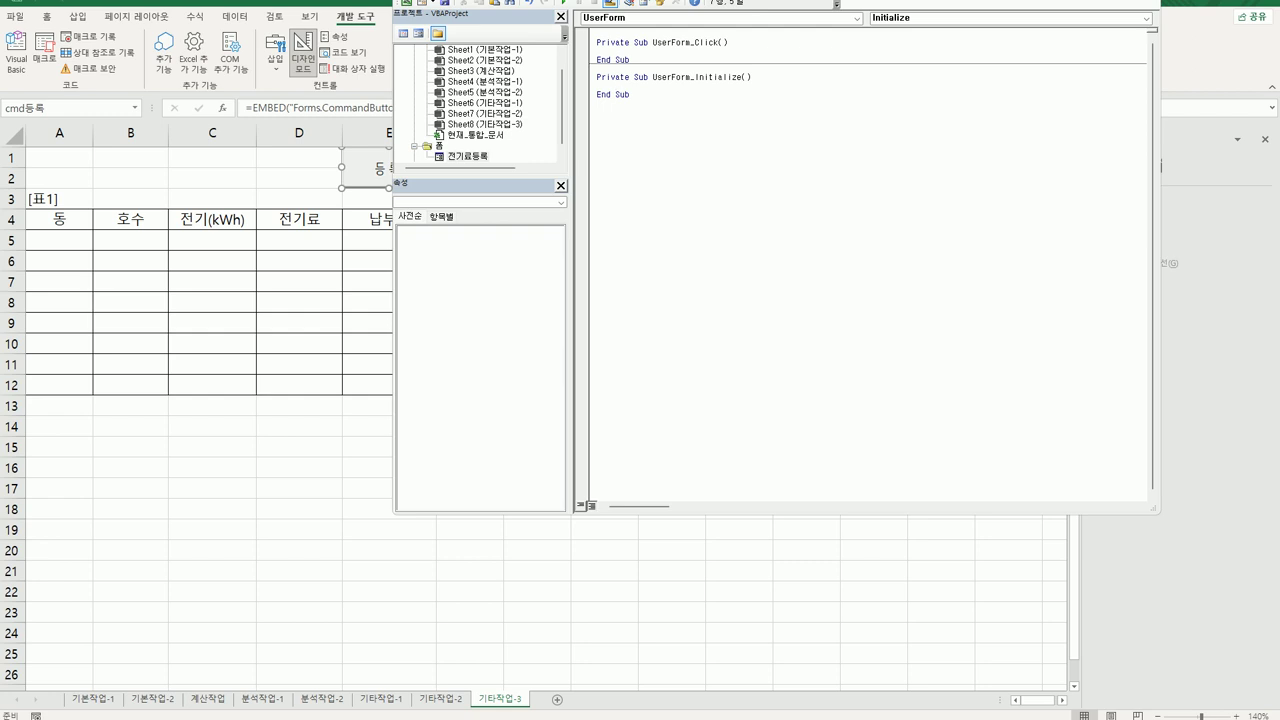
Step: In the Initialize procedure, set txt납부일 = Date and cmb동.RowSource = "G5:G7"
key("Tab")
type("txt납부일 = date")
key("Return")
type("cmb동")
type(".")
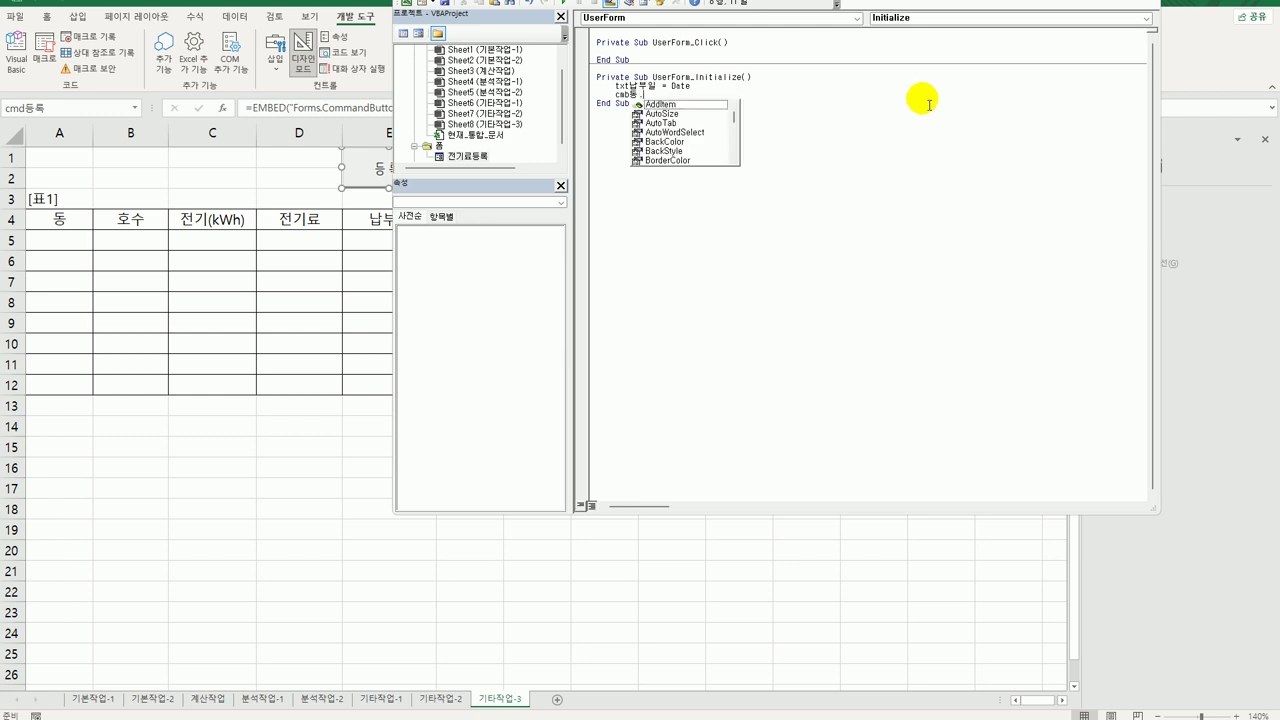
type("rowSource = ")
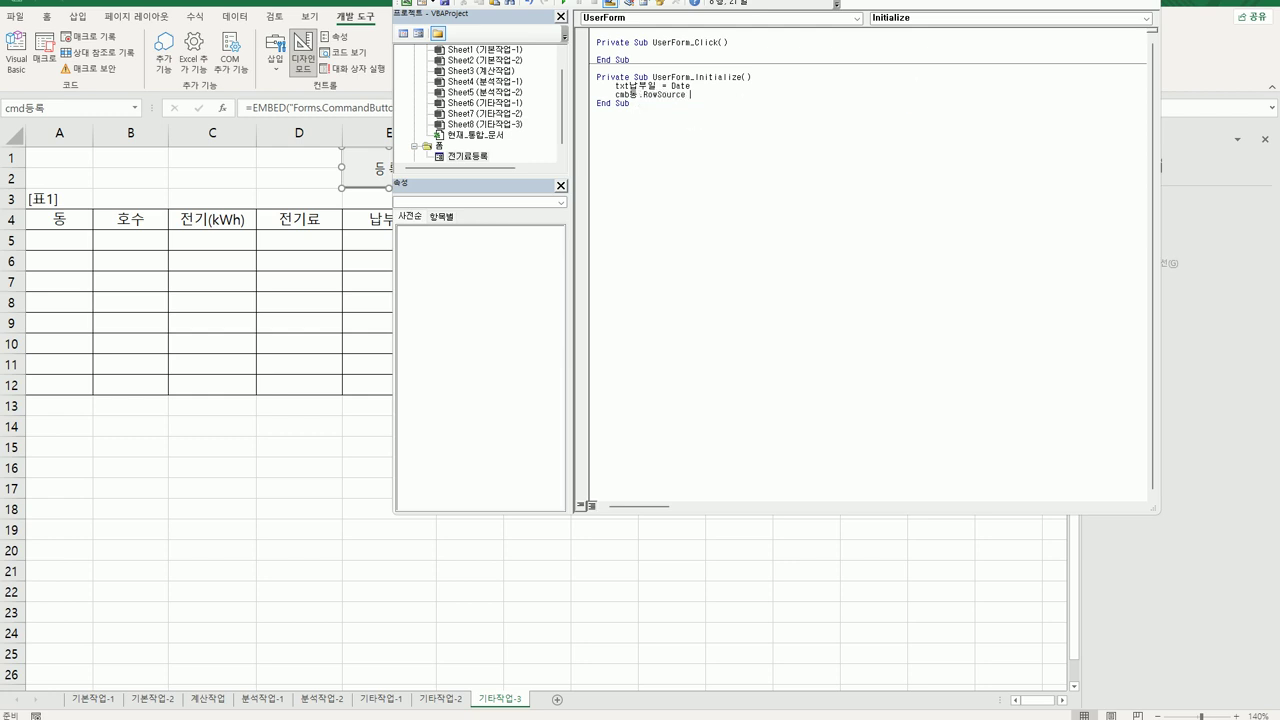
type("\"ㅔ")
type("5:G7")
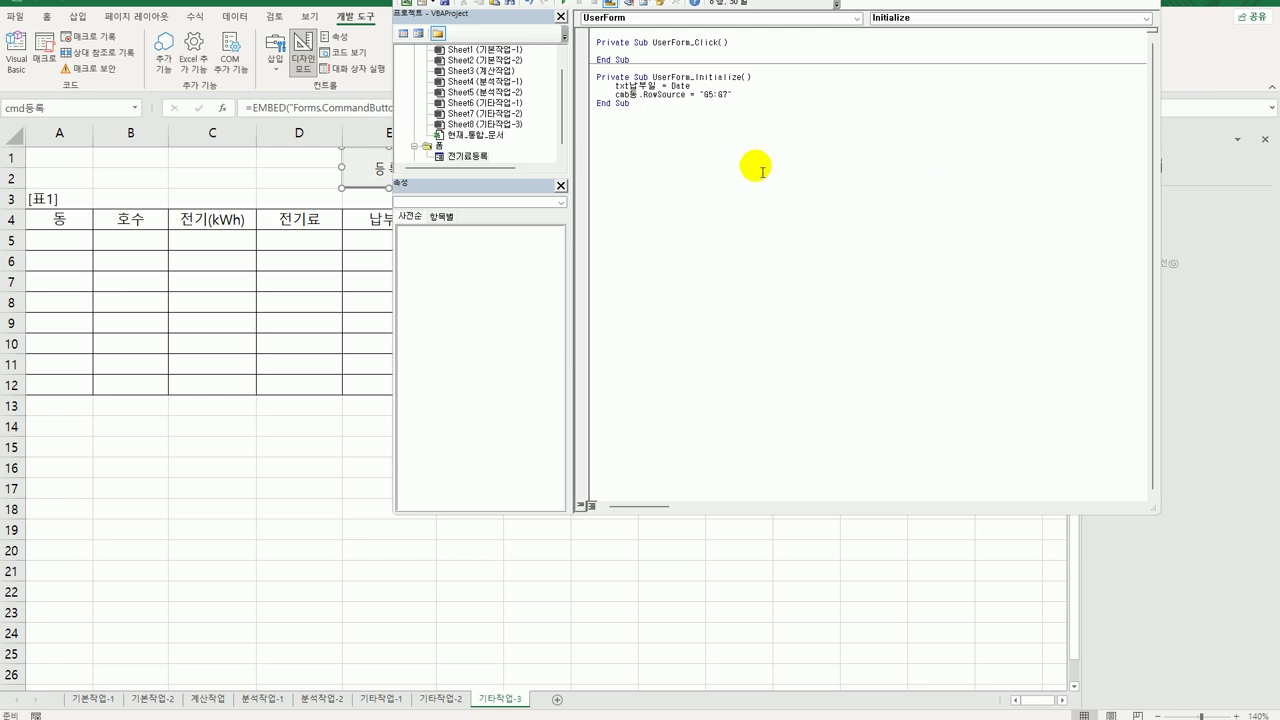
left_click(737, 236)
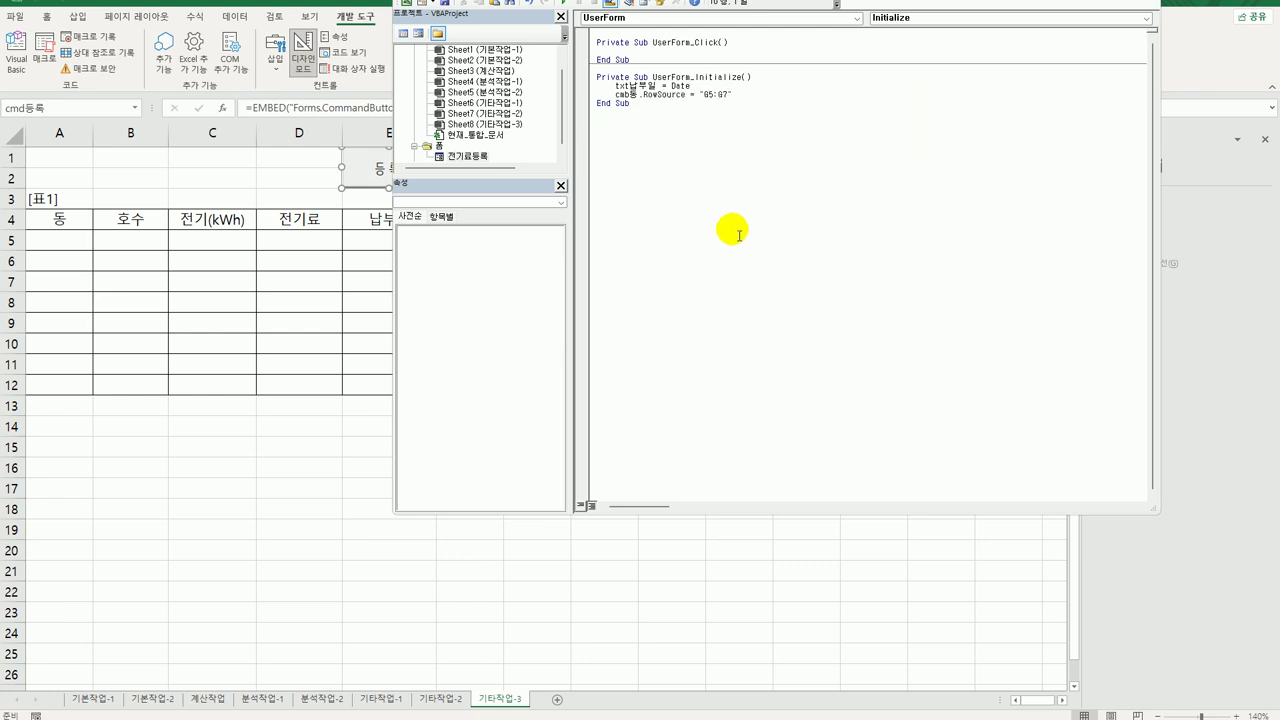
Step: Create the click event procedure of the 닫기 button on the 전기료등록 form
double_click(466, 156)
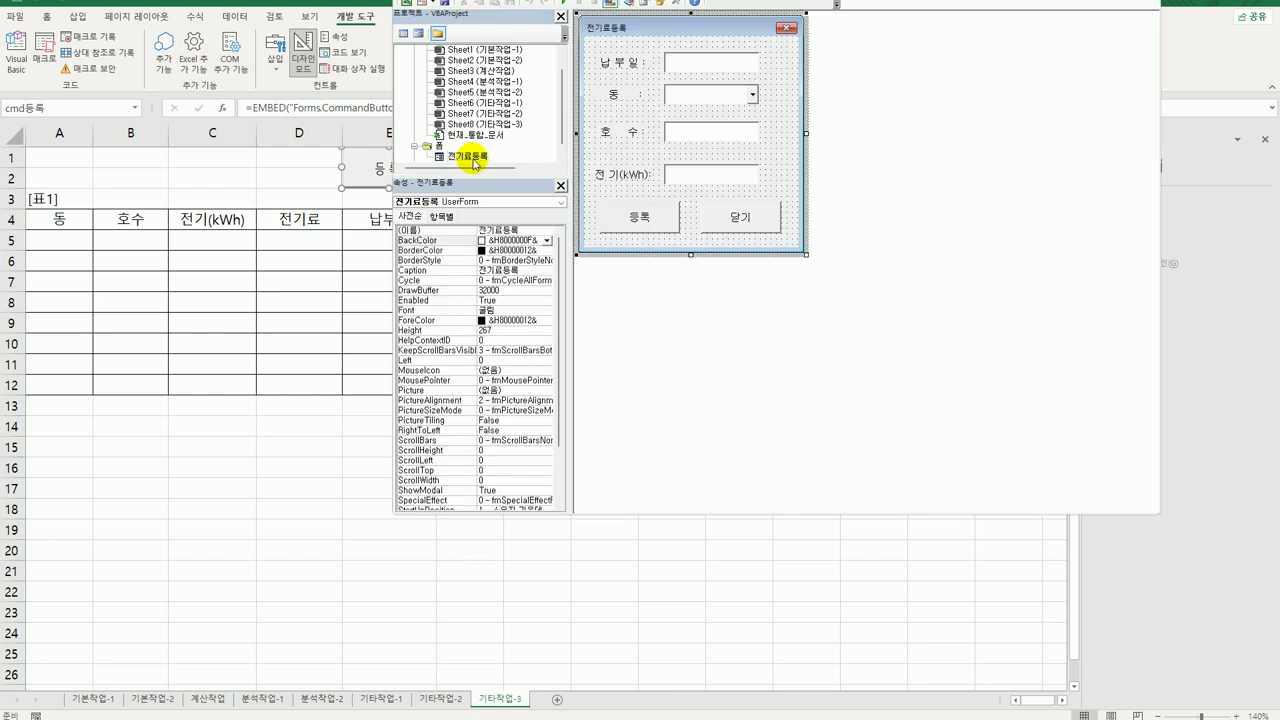
left_click(756, 224)
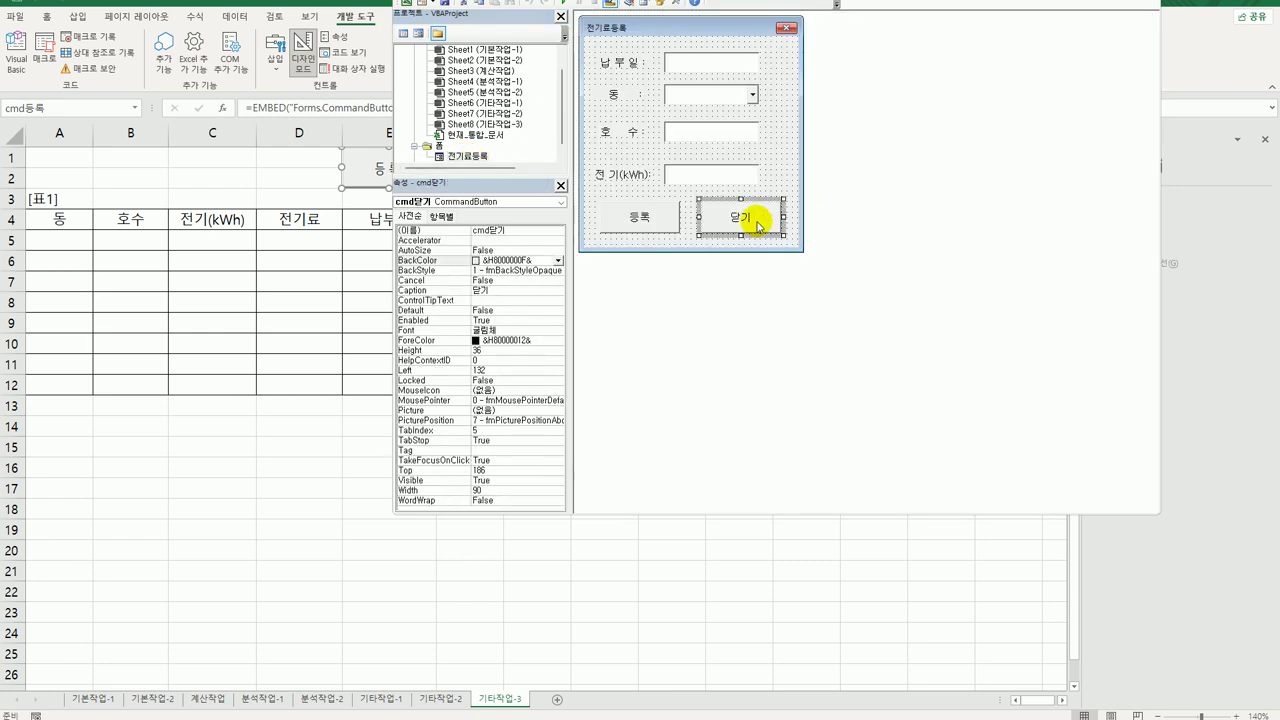
double_click(757, 225)
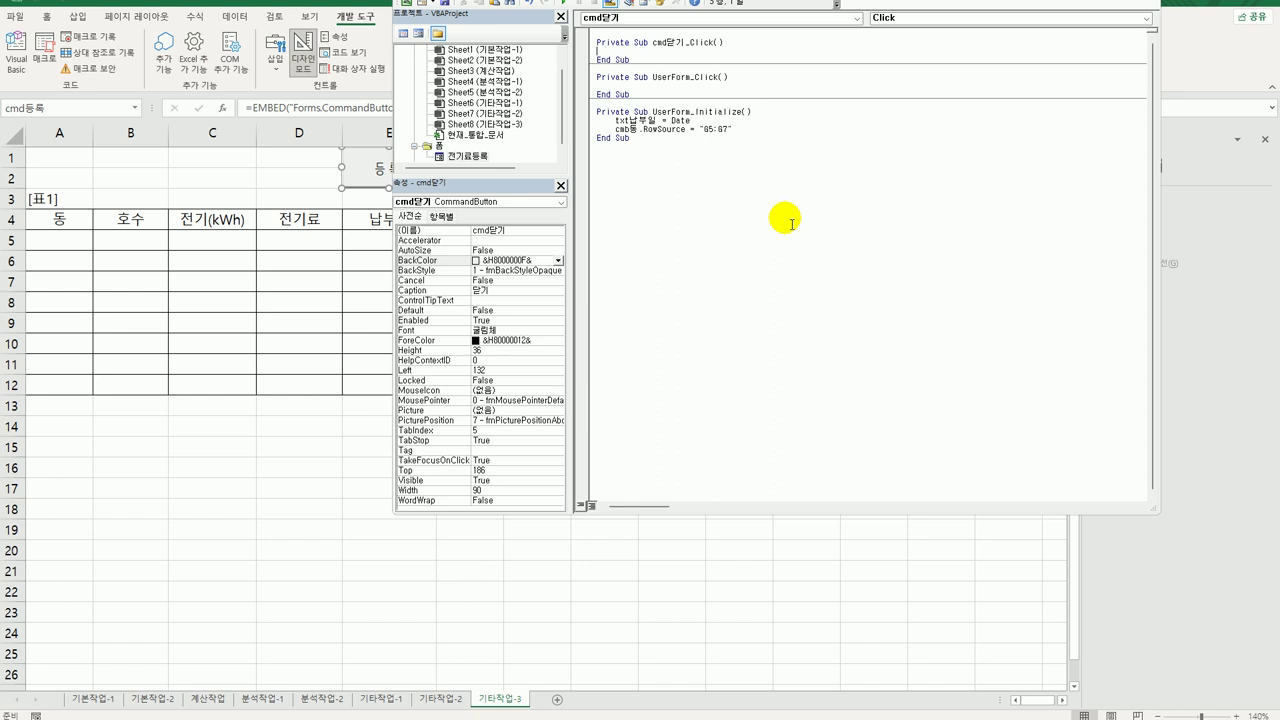
Step: In the 닫기 click procedure, write a MsgBox statement whose prompt is Now & " 폼을 종료합니다."
key("Tab")
type("msgbox ")
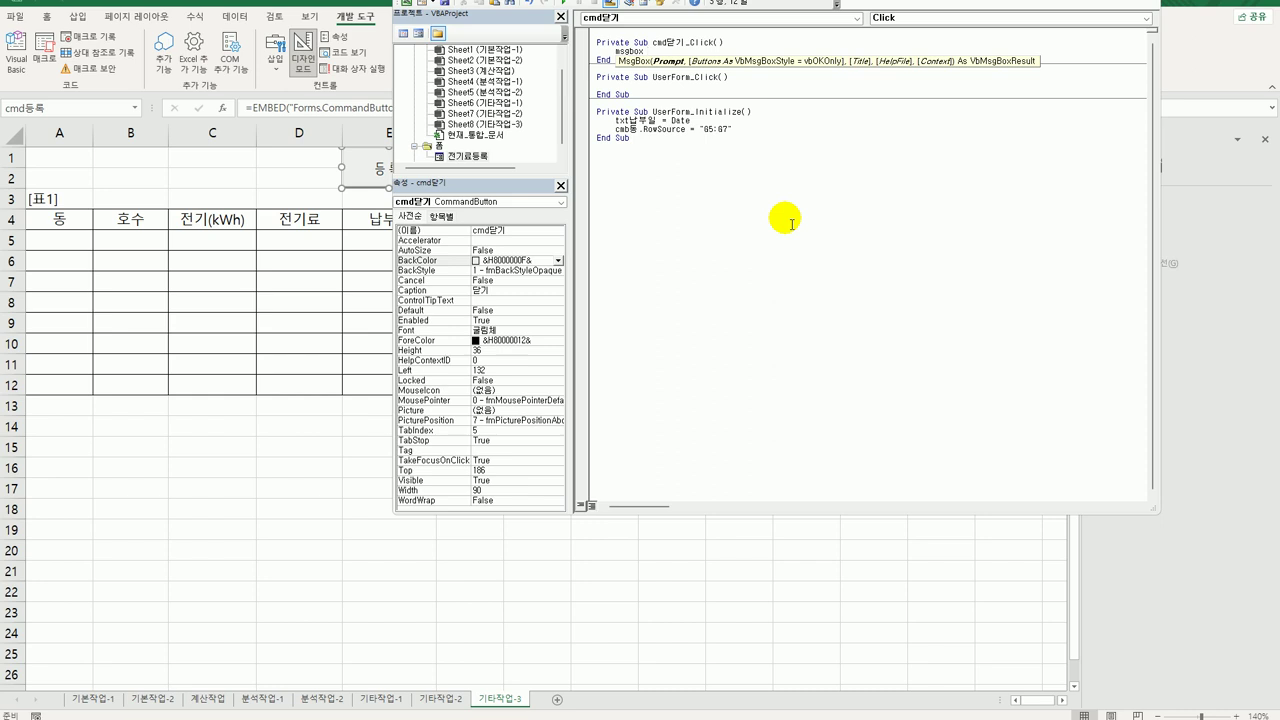
type("now")
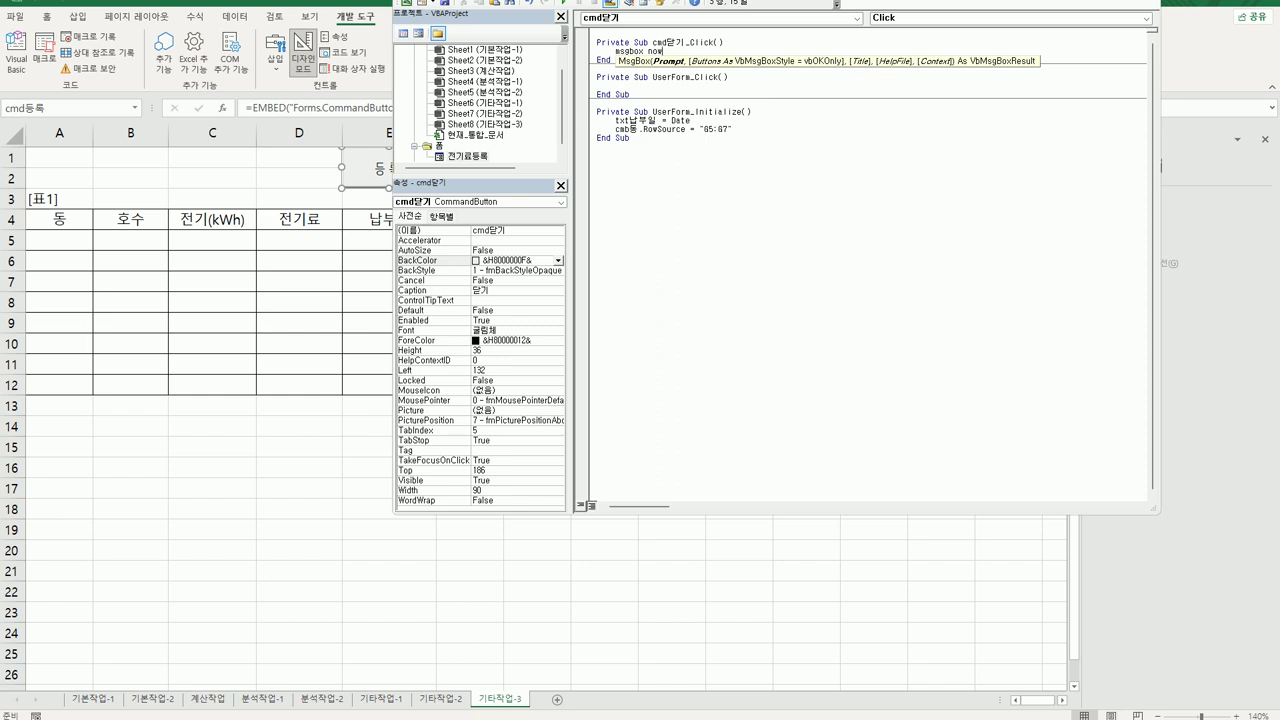
type("&")
type("\"현")
type("재")
type(" 종료합니다.")
type("\",")
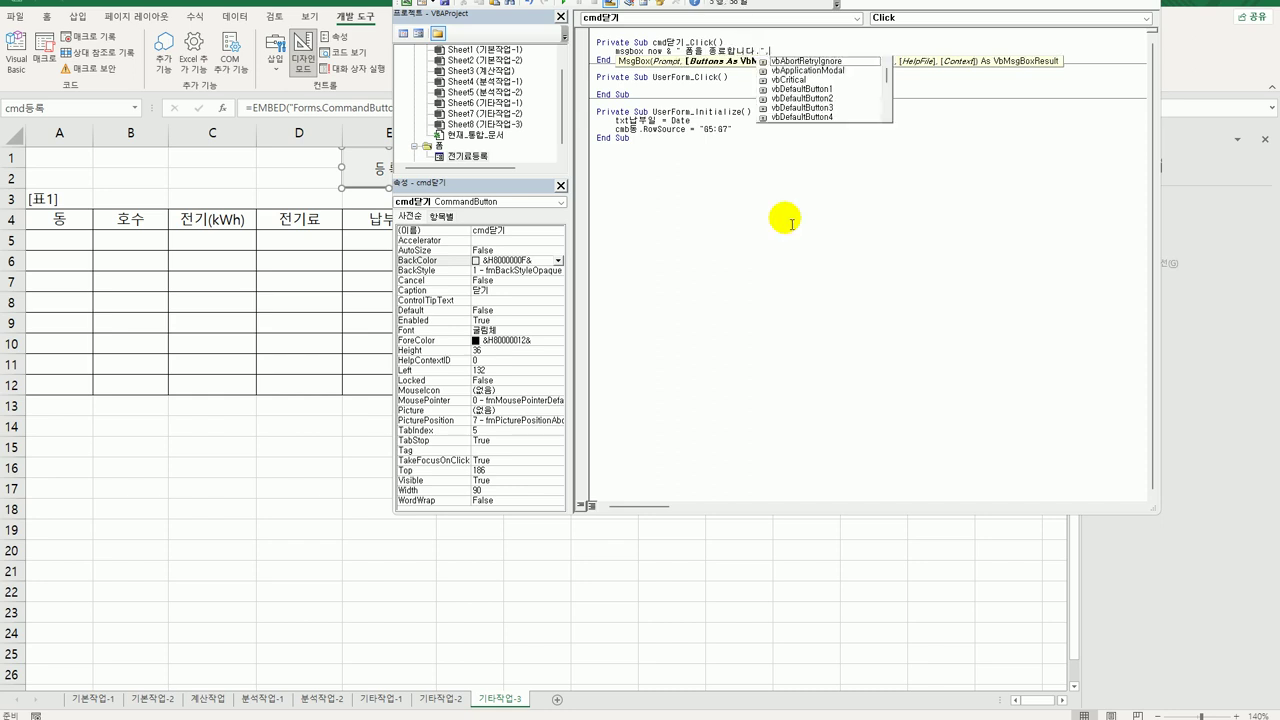
Step: Give the message box the vbOKOnly style and the title "폼 종료", and add an Unload Me statement below it
type("vbok")
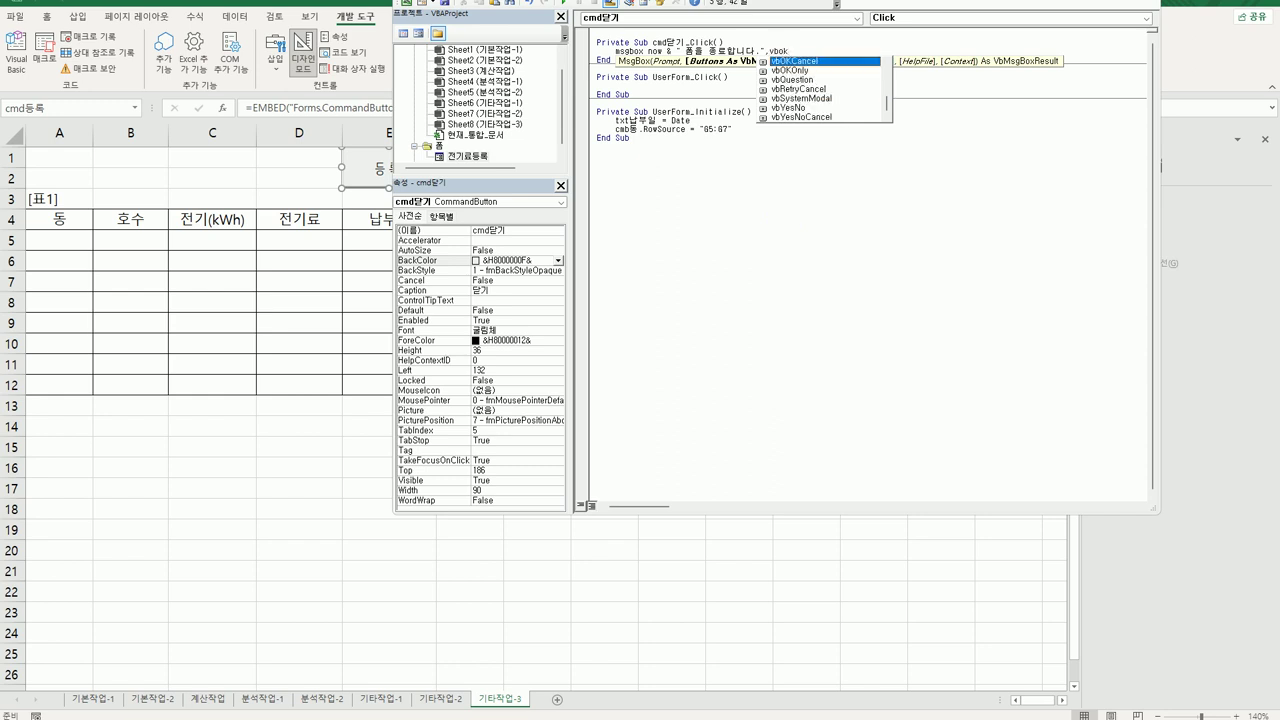
key("Down")
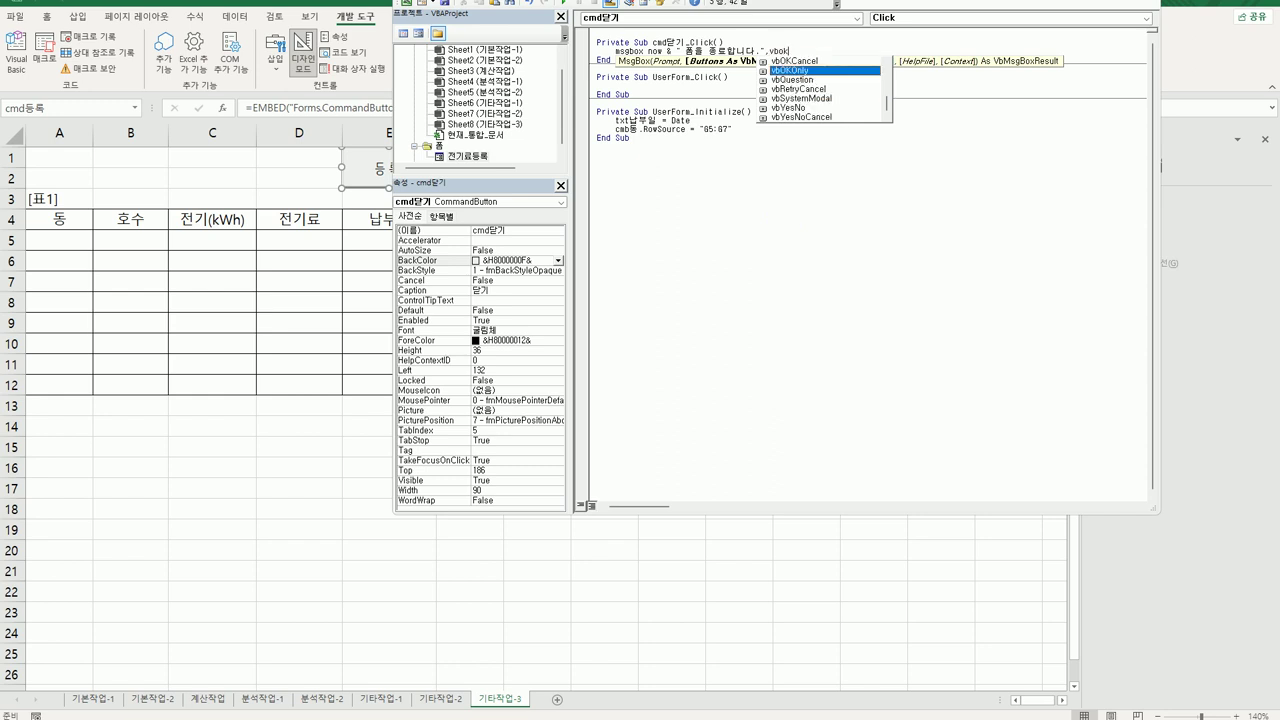
key("Tab")
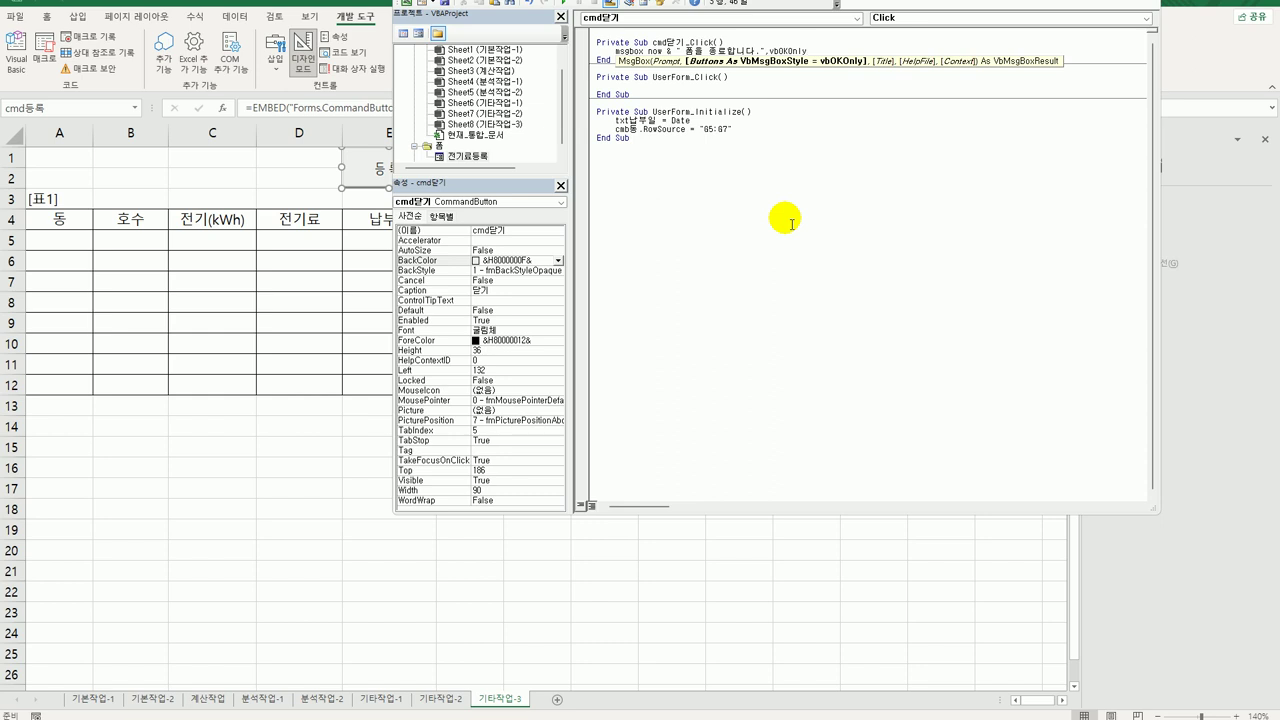
type(", ")
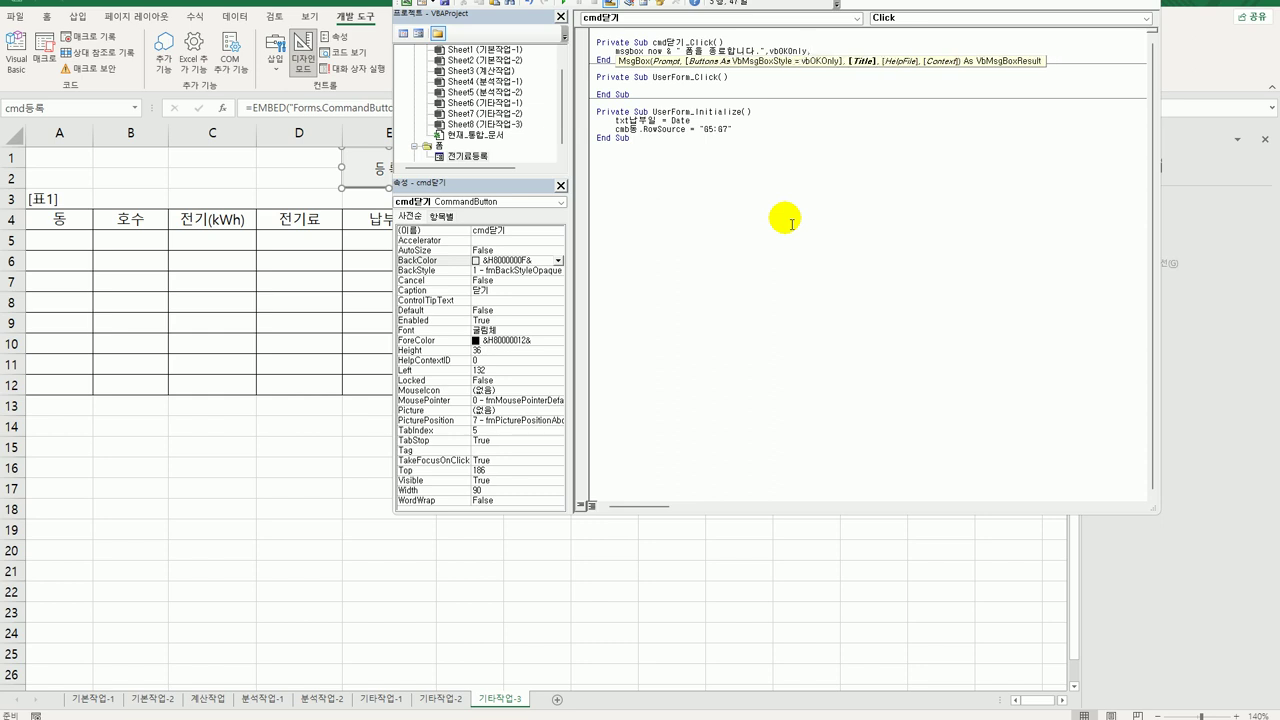
type("\"폼 종료\"")
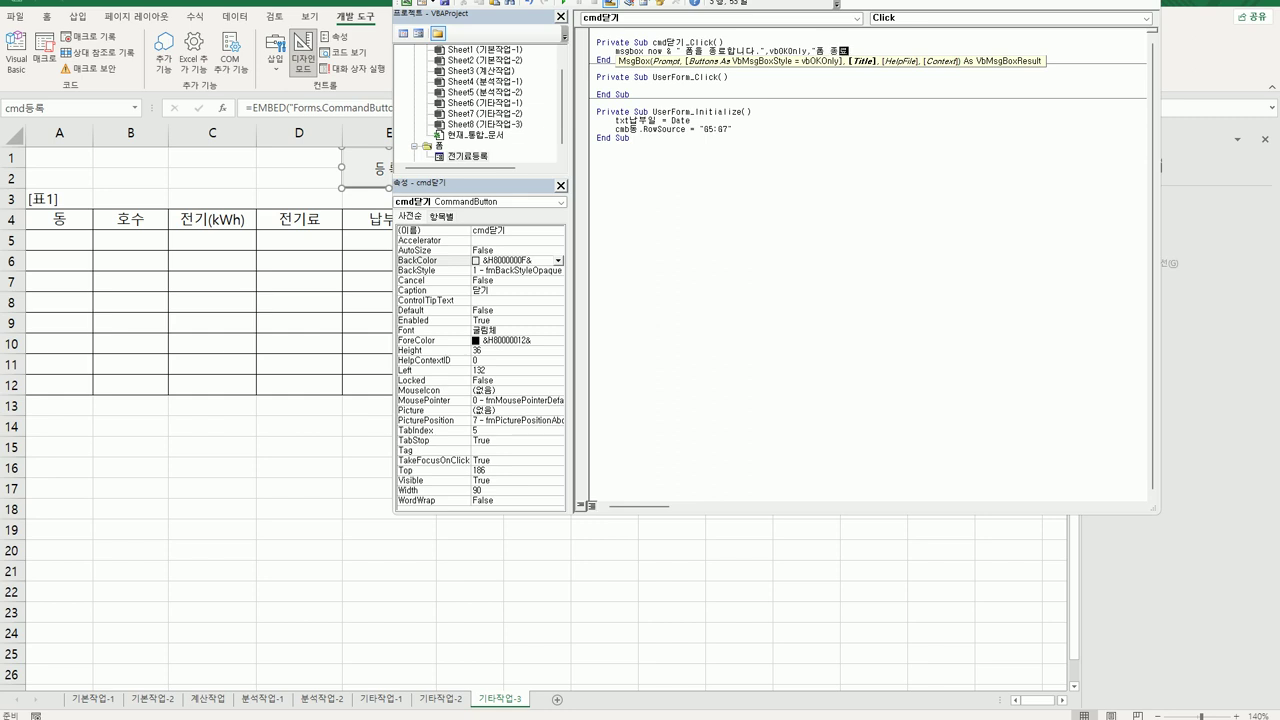
key("Return")
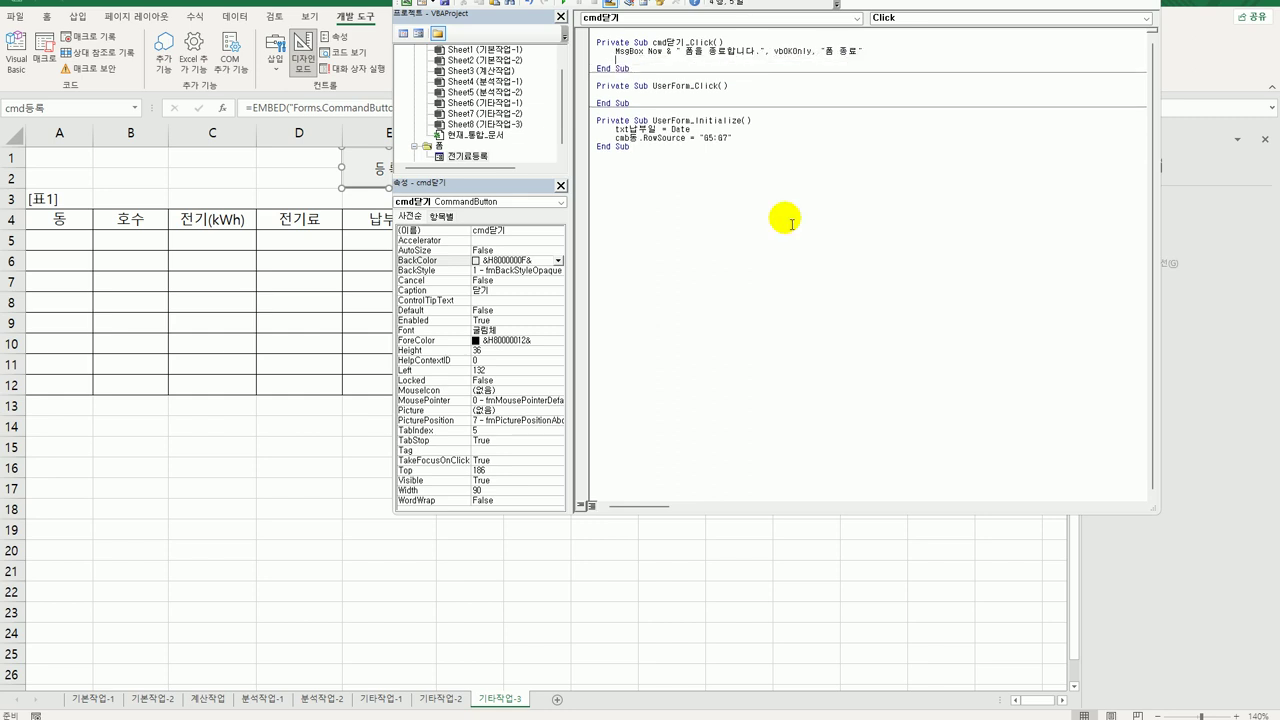
type("u")
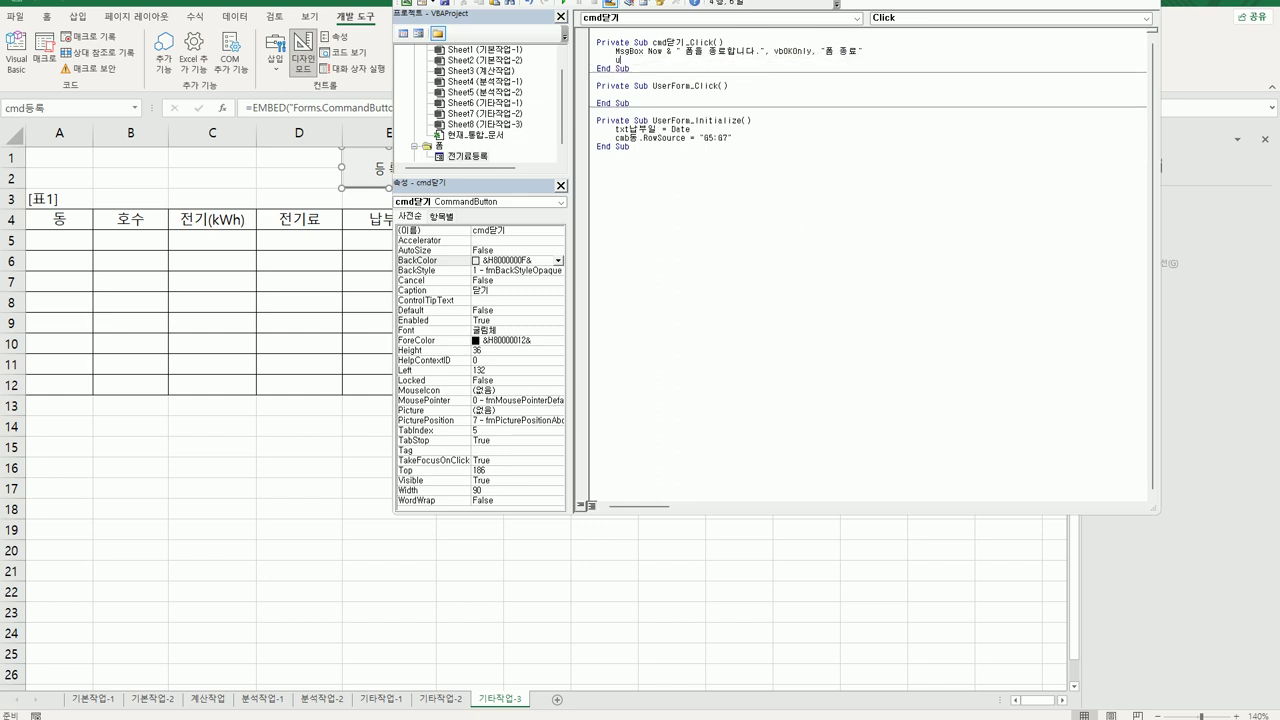
type("nload me")
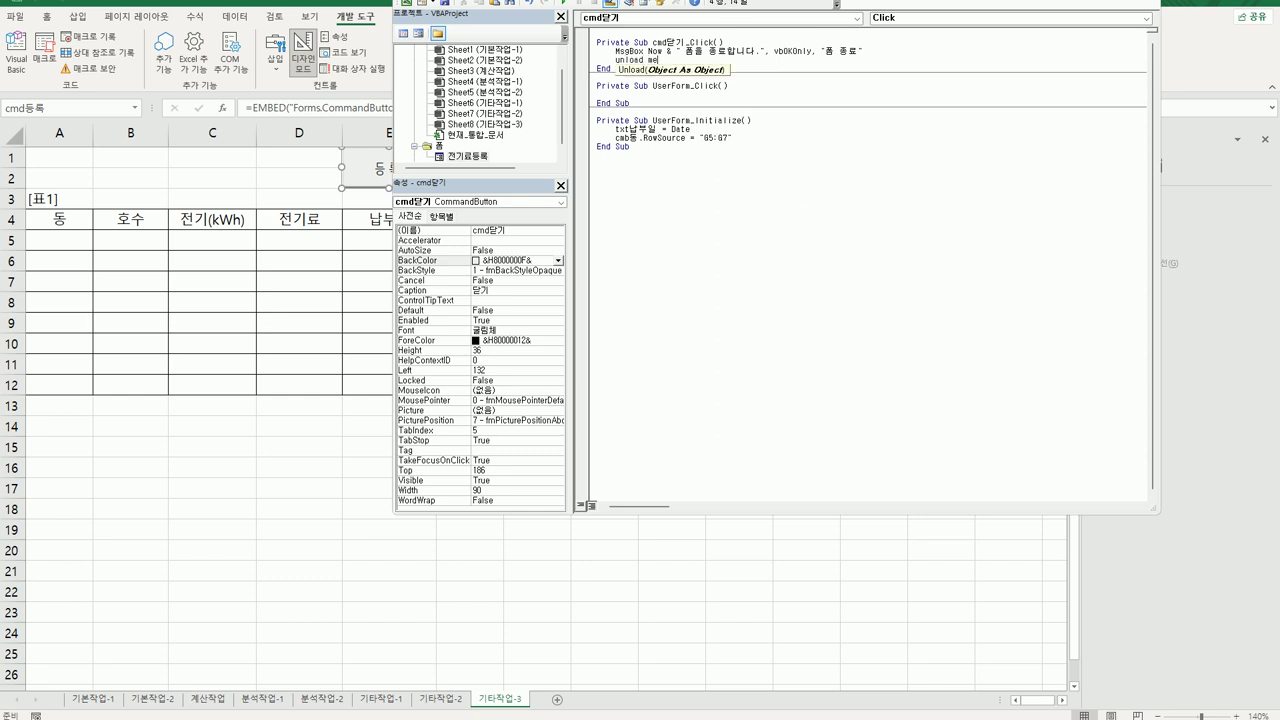
Step: Create the click event procedure of the 등록 button on the 전기료등록 form
left_click(462, 157)
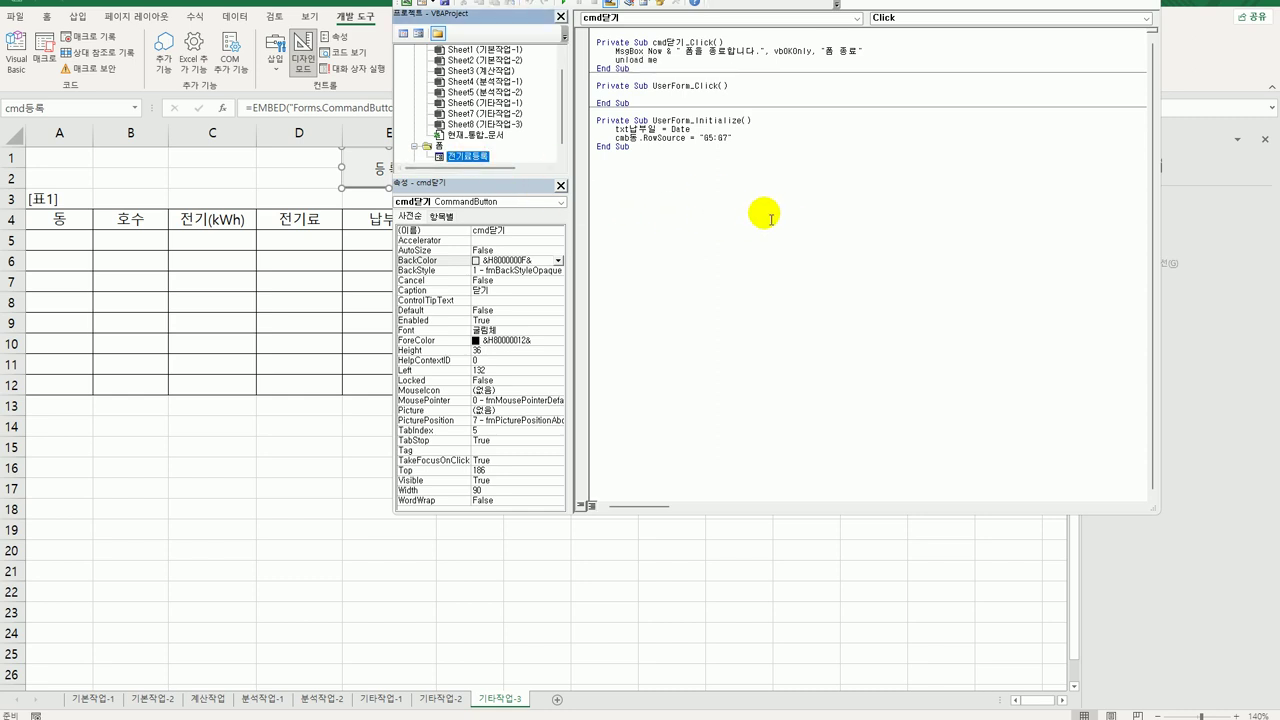
double_click(462, 160)
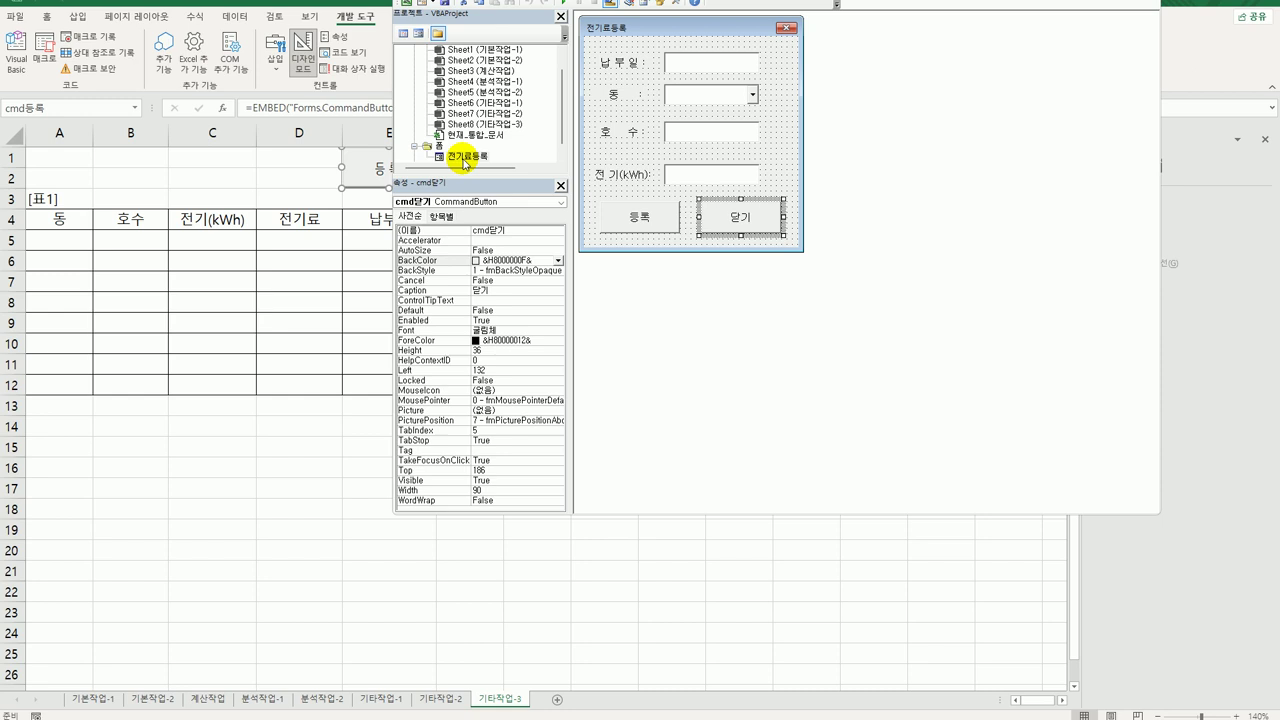
double_click(656, 225)
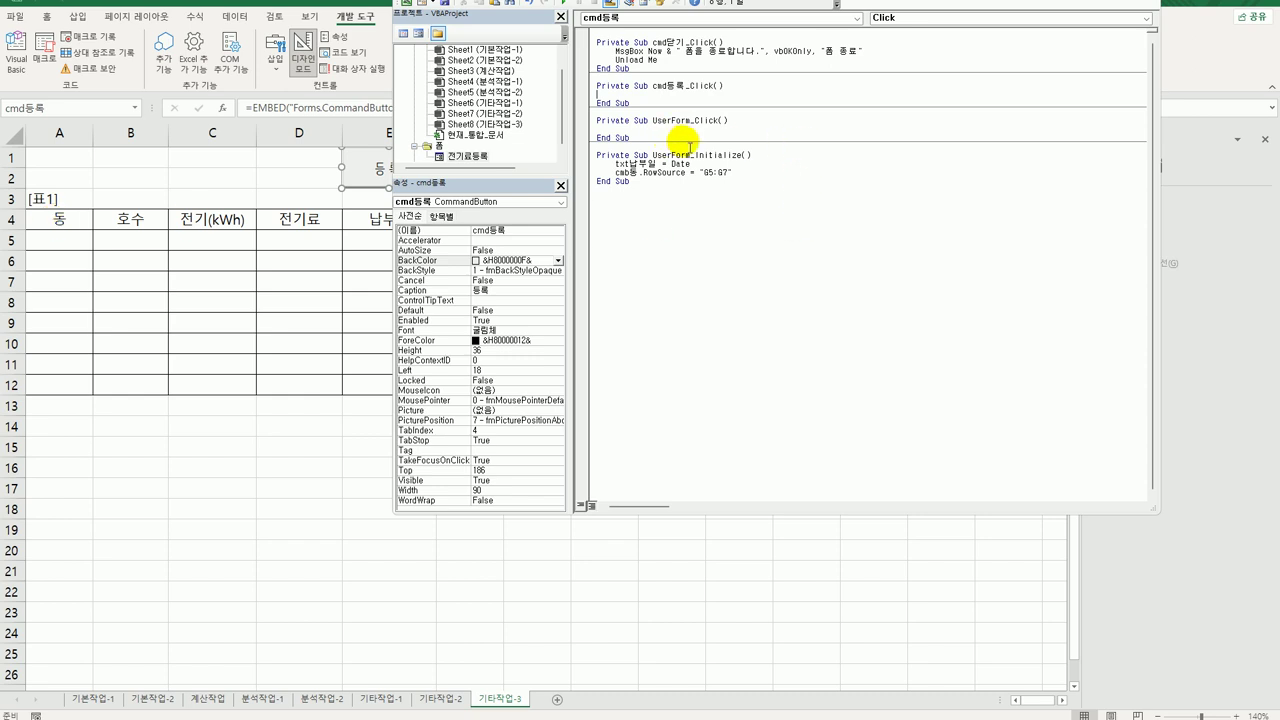
Step: In the 등록 click procedure, assign Range("A4").CurrentRegion.Rows.Count + 3 to the variable i
left_click(620, 94)
type("i = range")
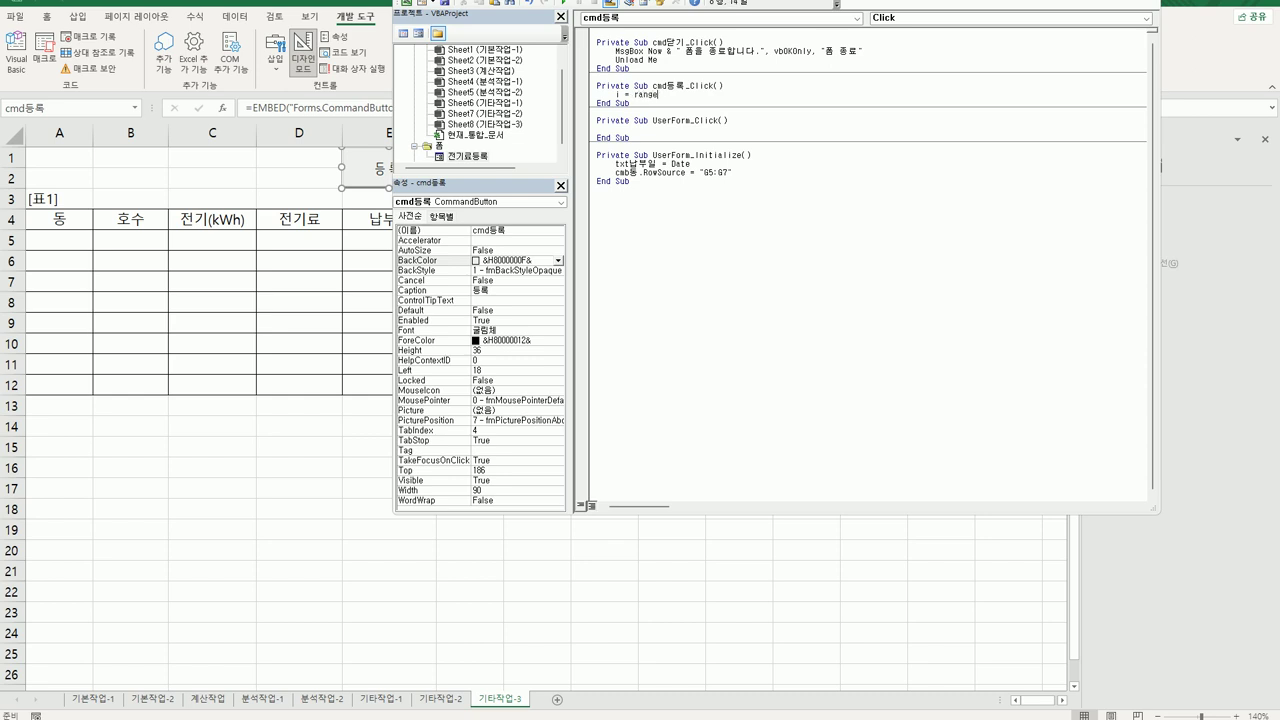
type("(\"A")
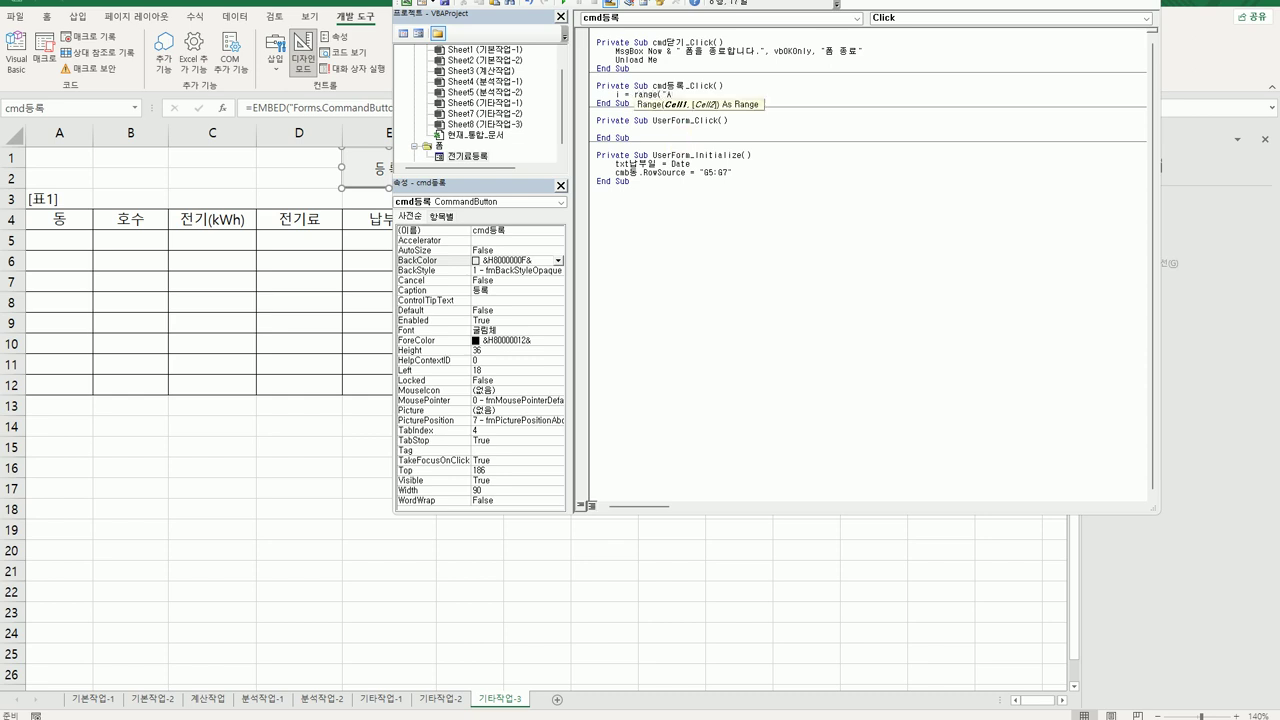
type("4\").")
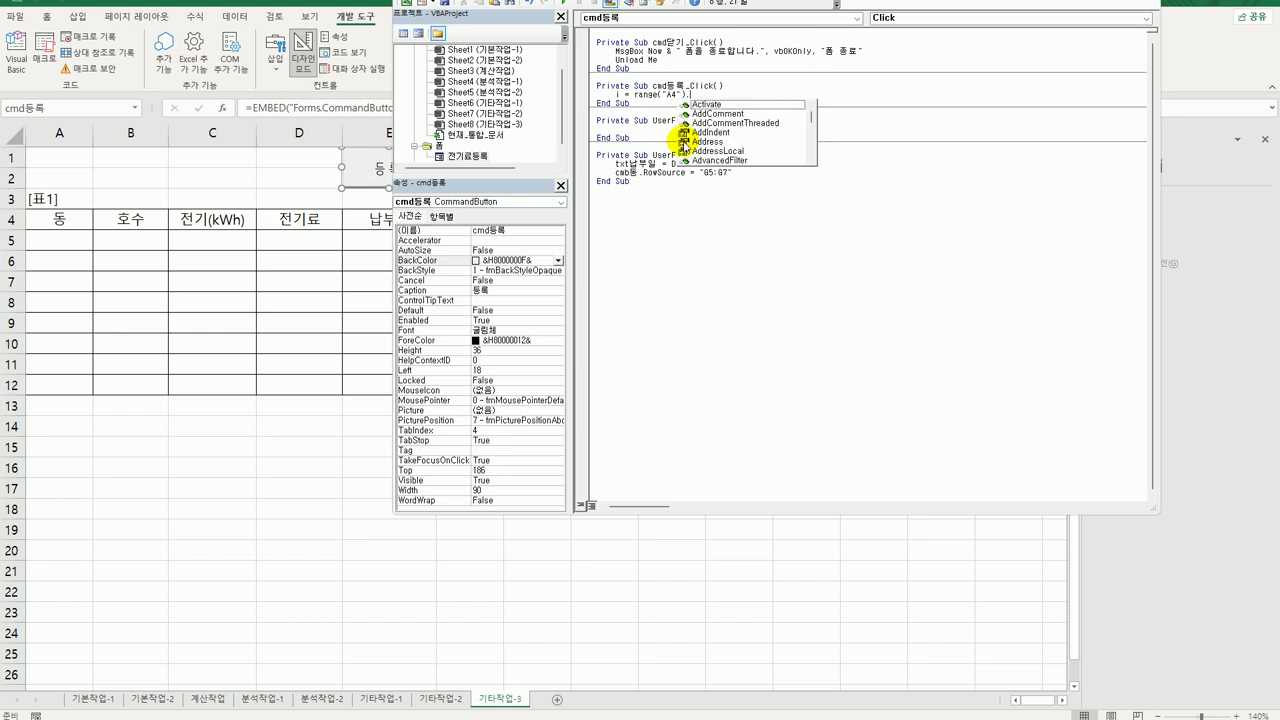
type("cu")
key("Escape")
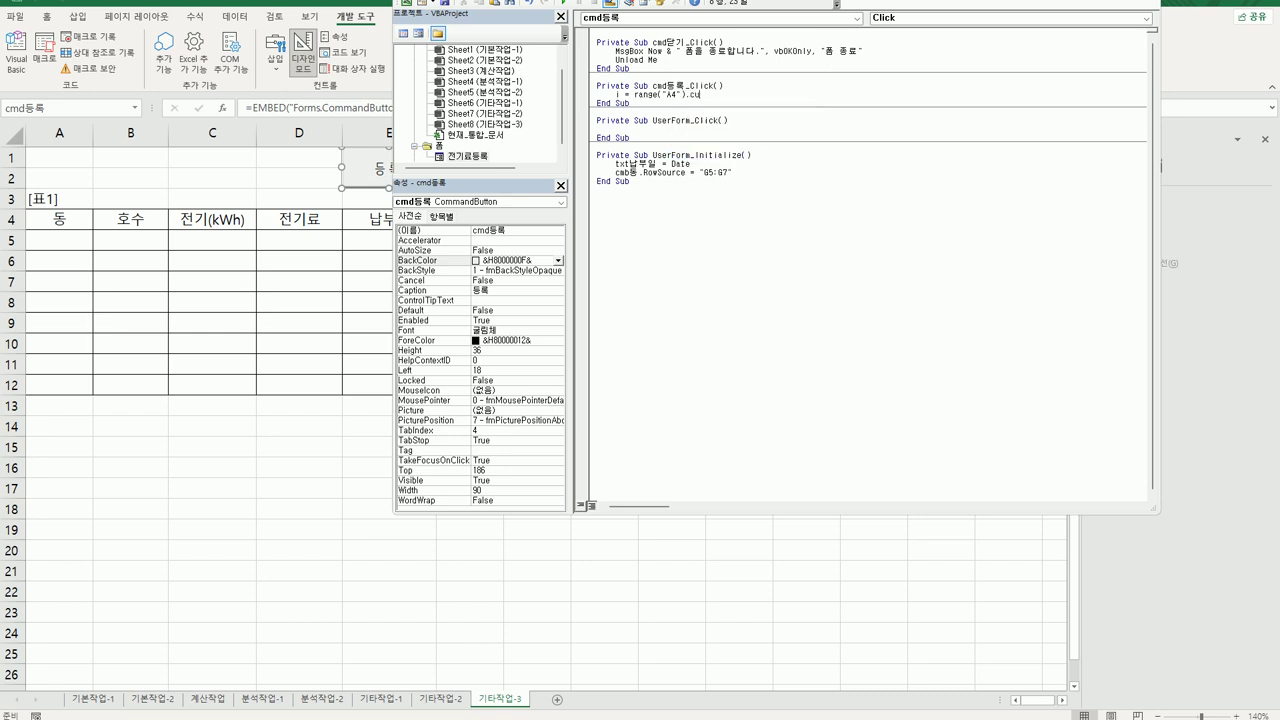
type("rrentRegion.rows")
key("Escape")
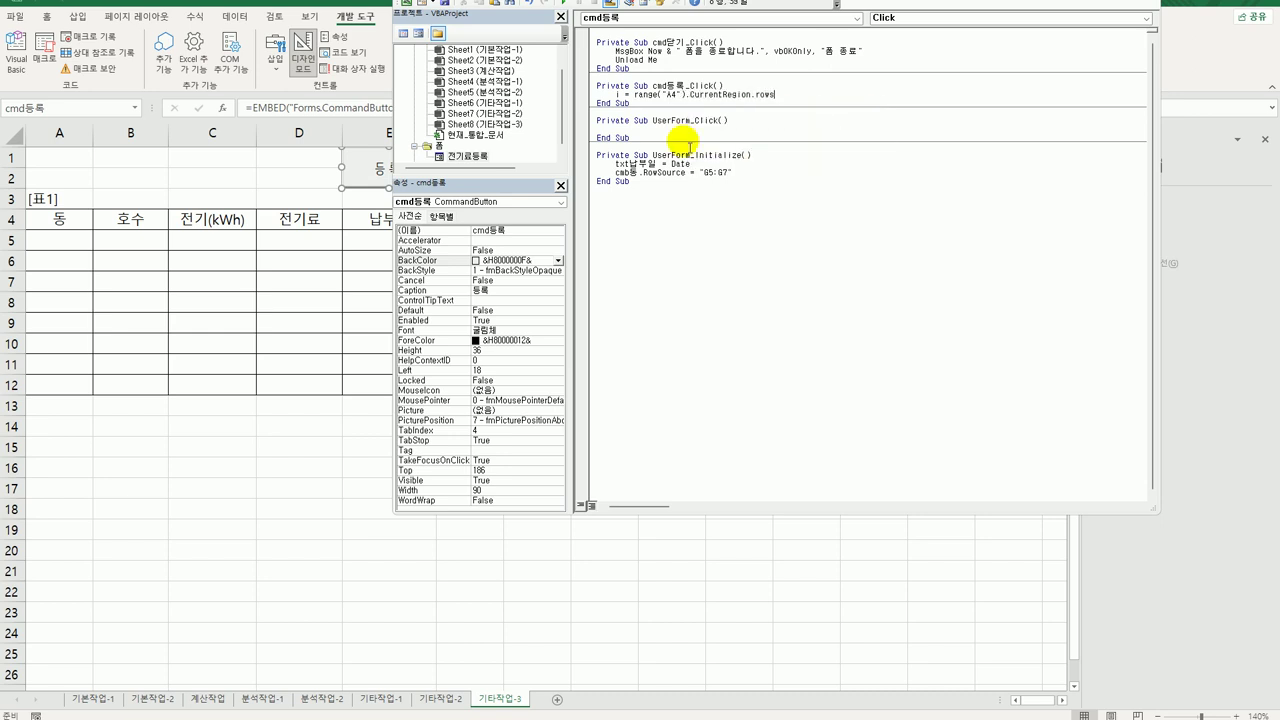
type(".Count +")
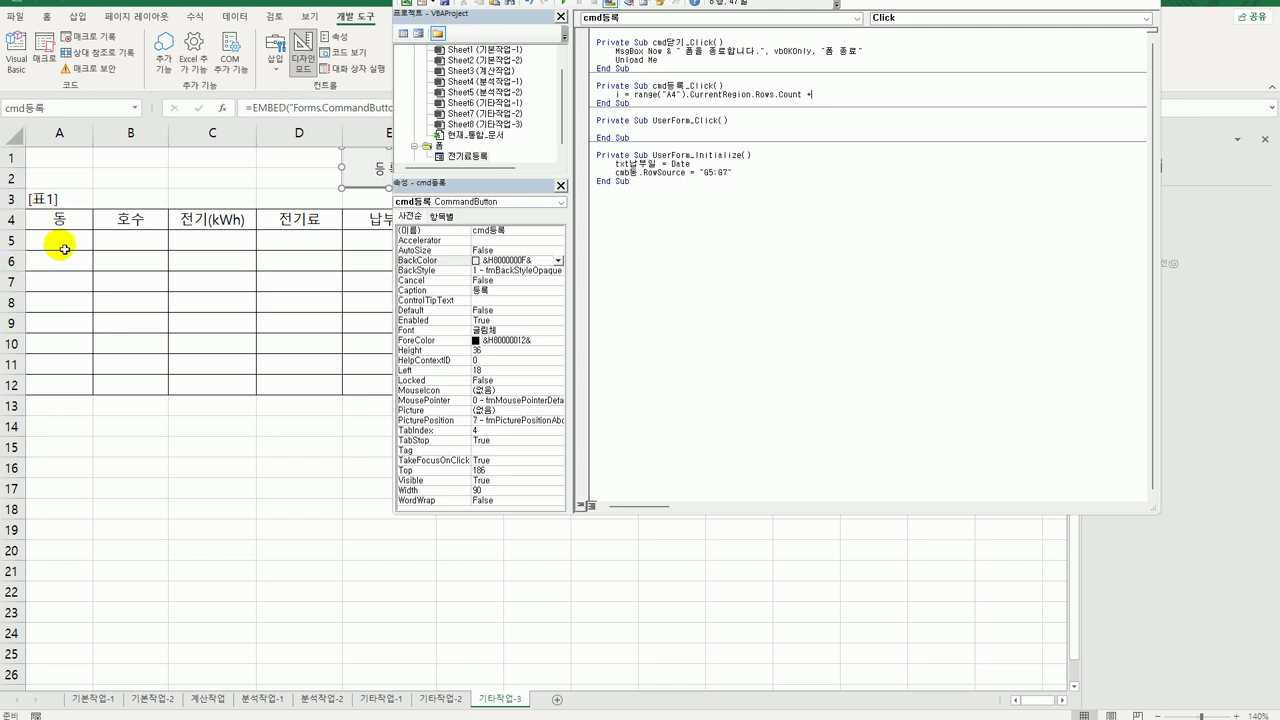
type("3")
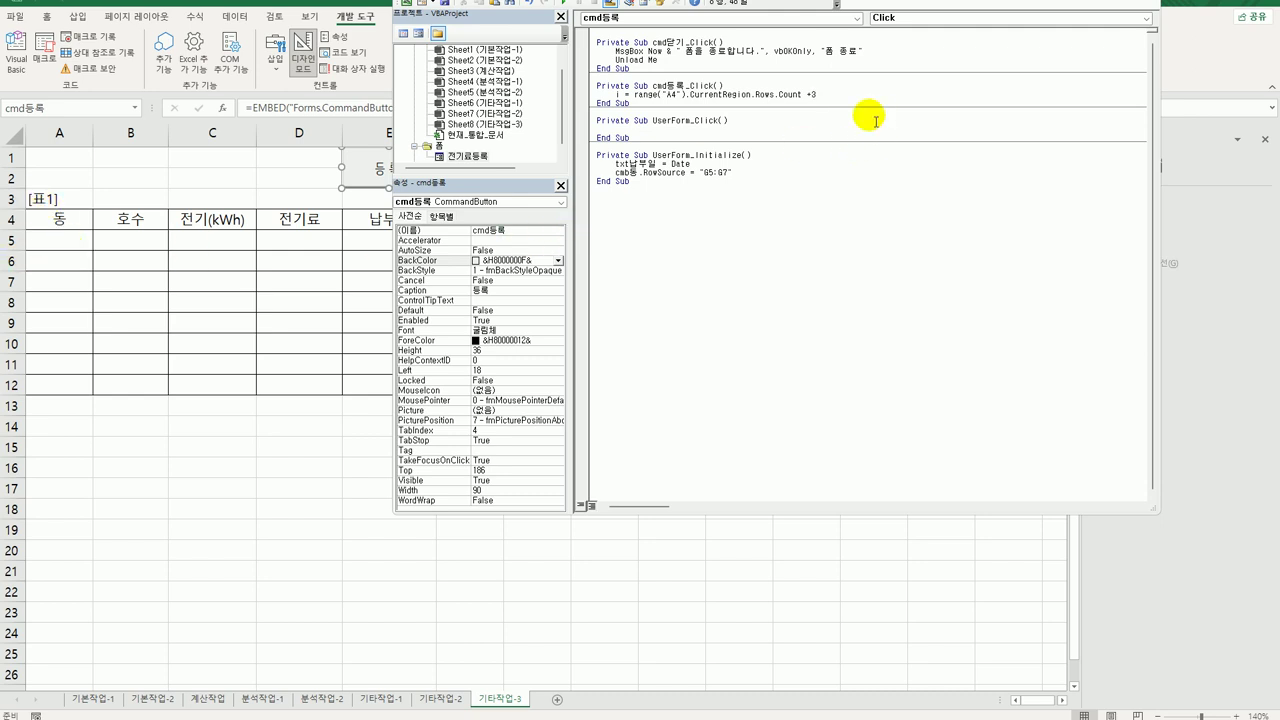
key("Return")
Step: Below a blank line, write the statement Cells(i, 1) = cmb동.Value, checking the 동 combo box's name on the form
key("Return")
type("cells(")
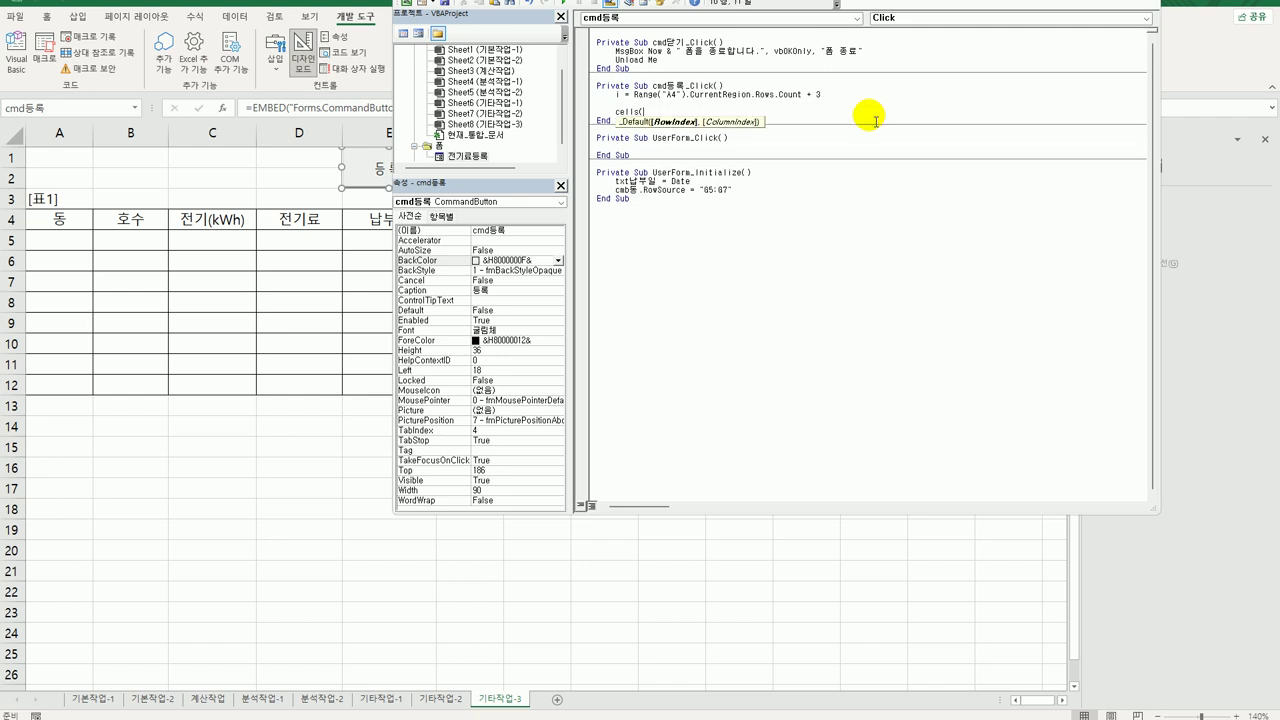
type("i,1) =")
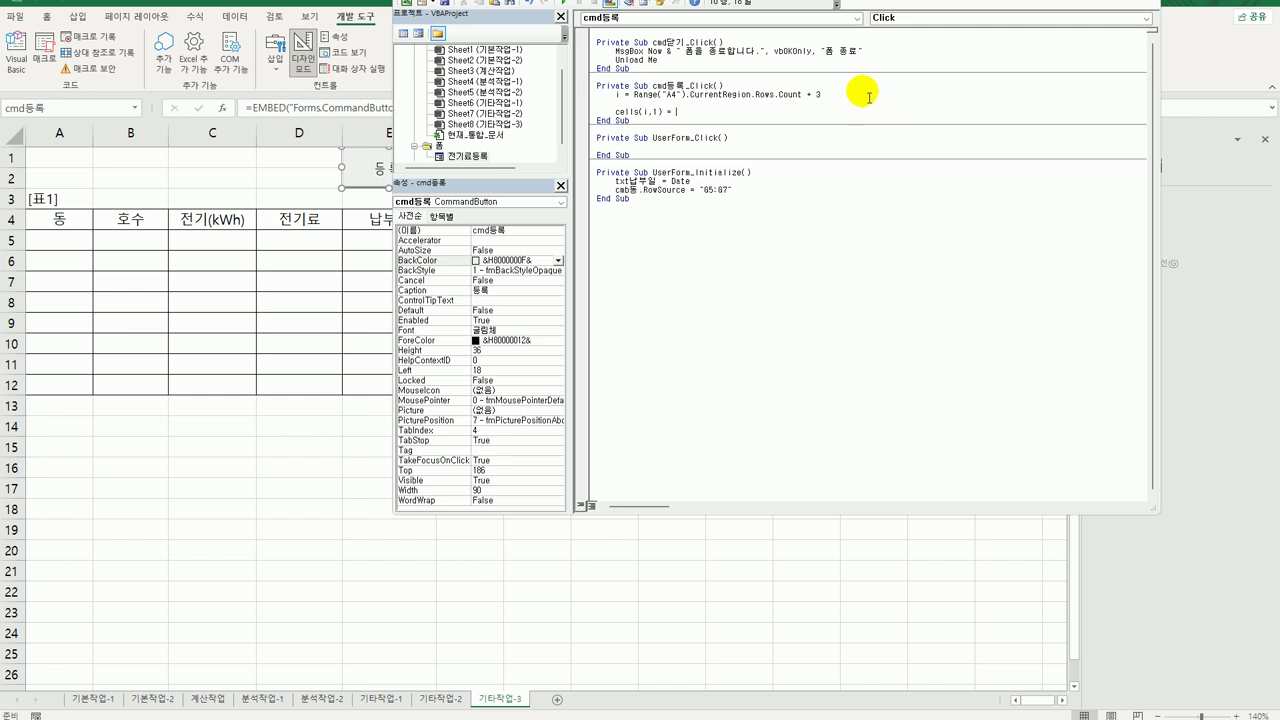
double_click(470, 157)
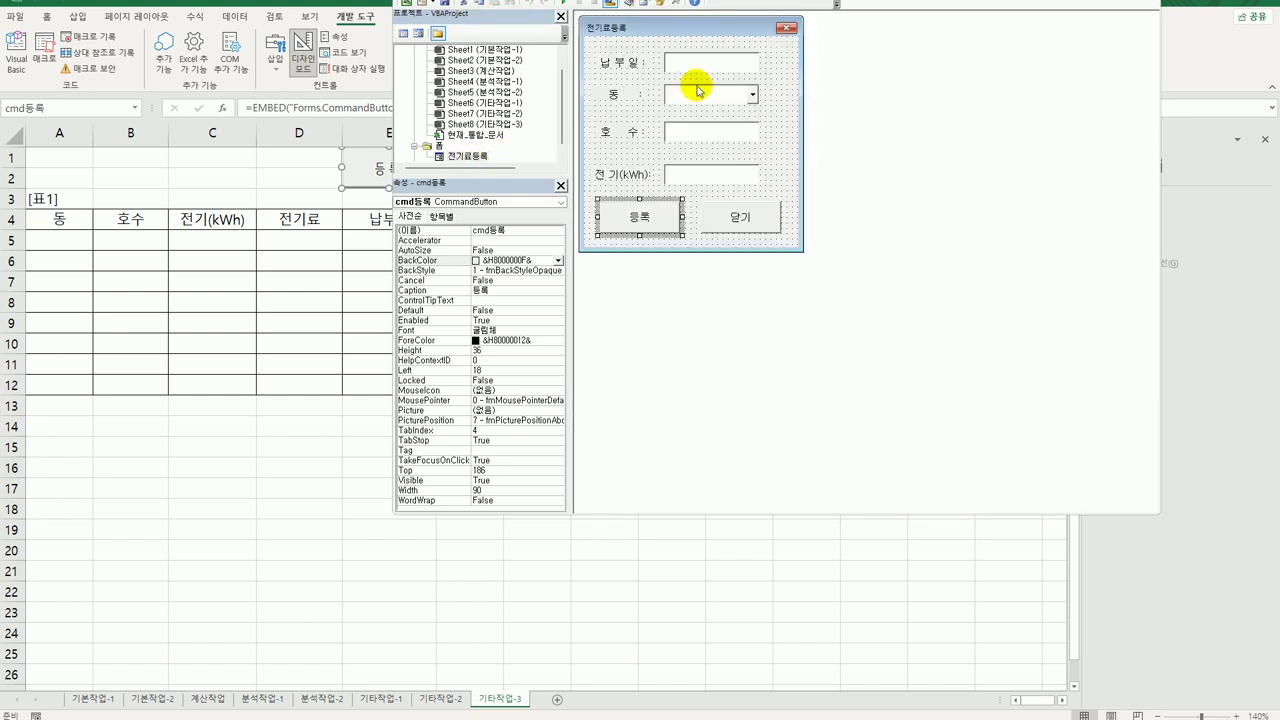
left_click(705, 98)
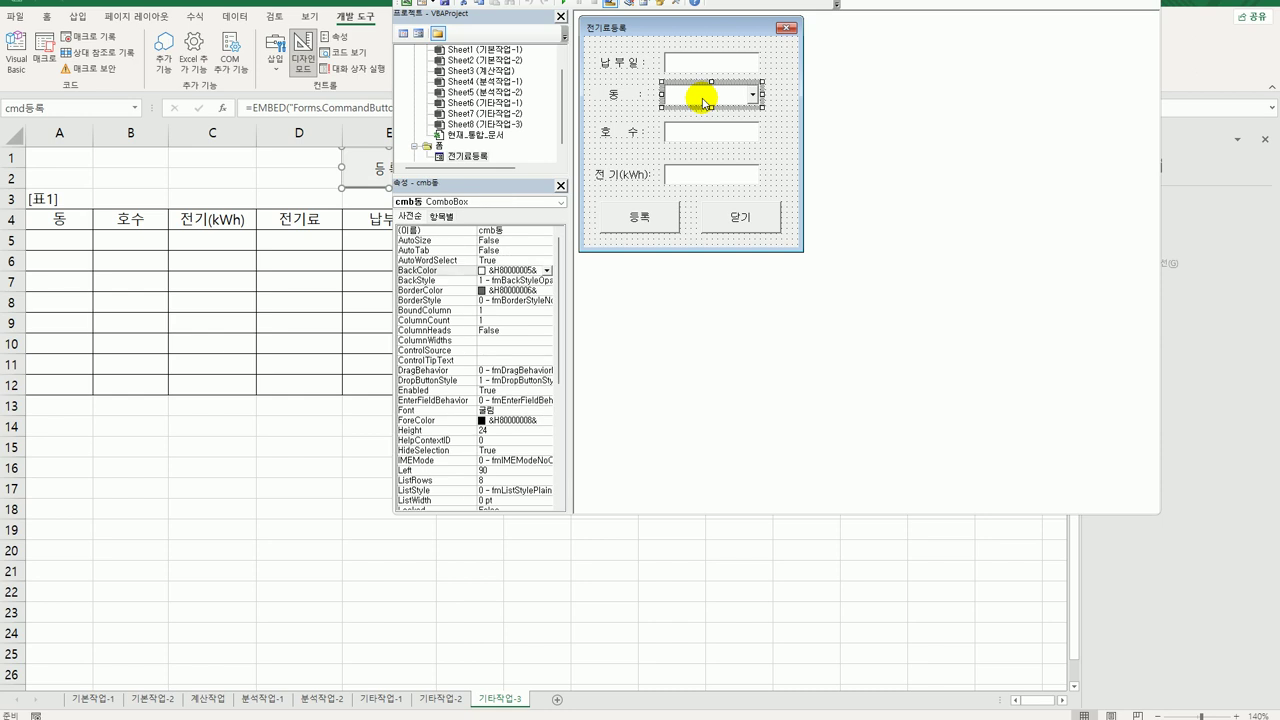
left_click(512, 231)
double_click(668, 222)
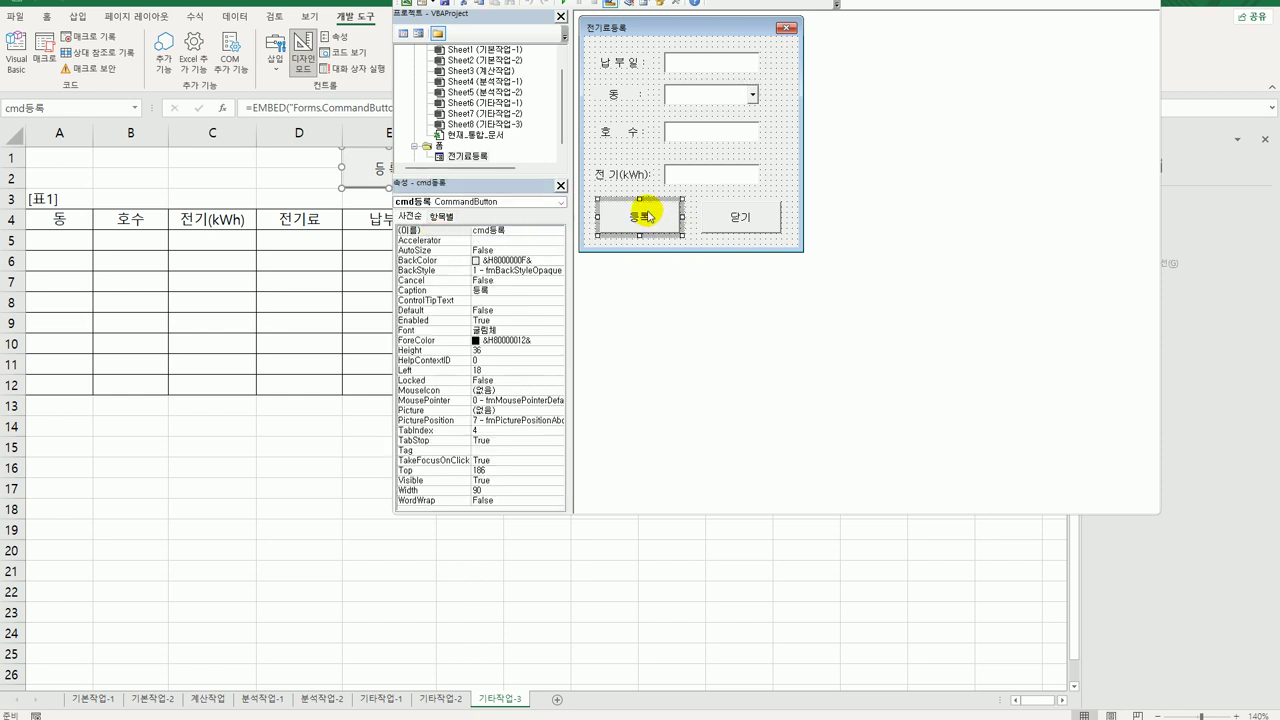
type("cmb동")
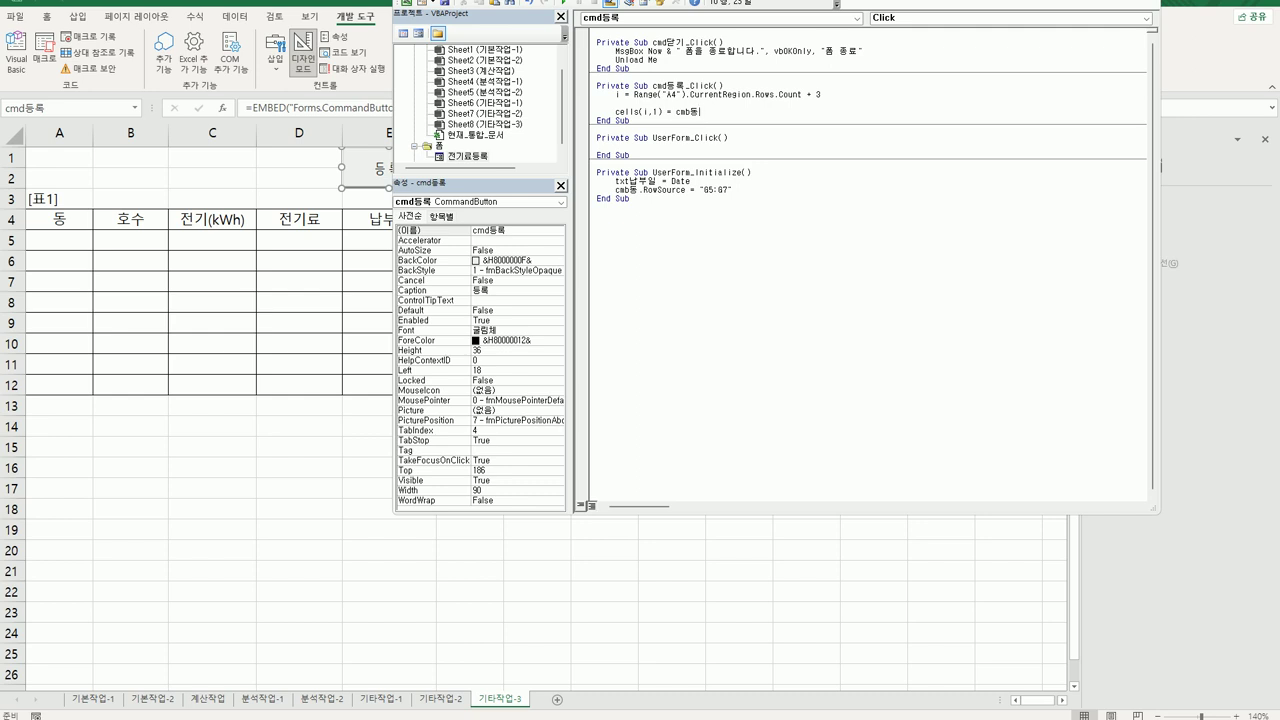
type(".Value")
key("Tab")
Step: Duplicate the Cells(i, 1) statement on the line below and set the copy's column index to 2
key("Return")
key("Up")
key("shift+End")
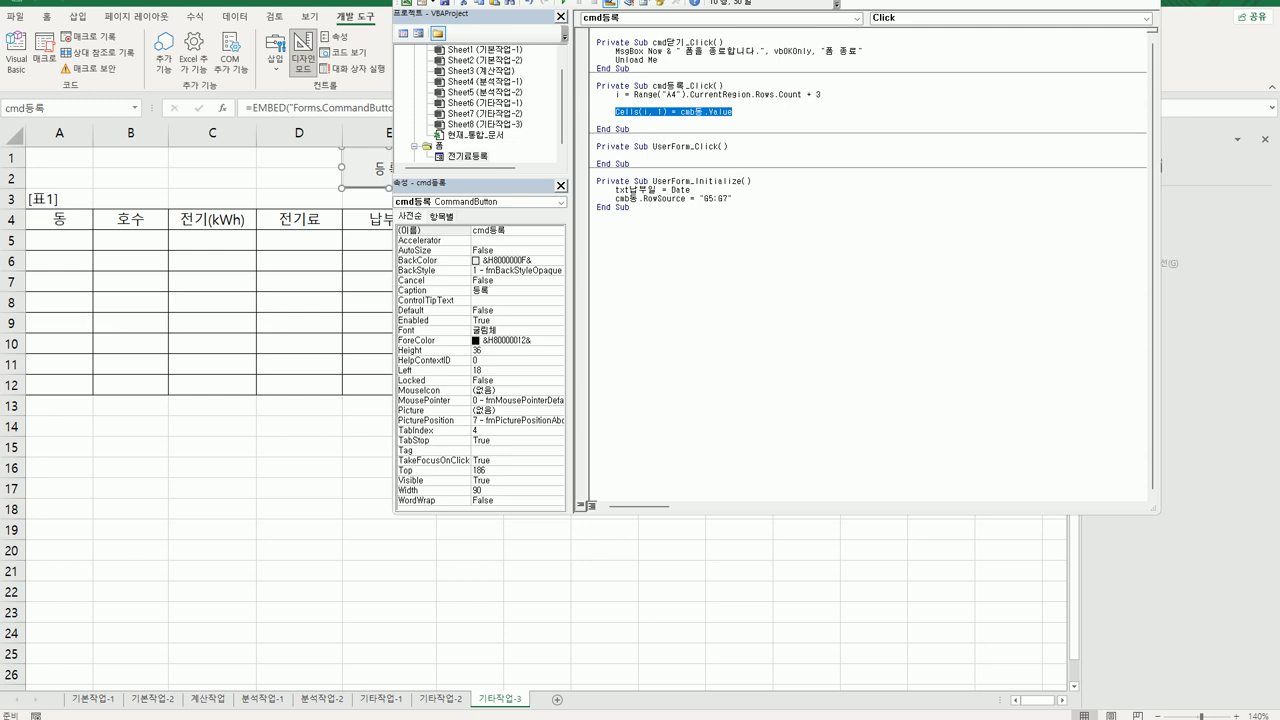
key("ctrl+c")
key("Down")
key("ctrl+v")
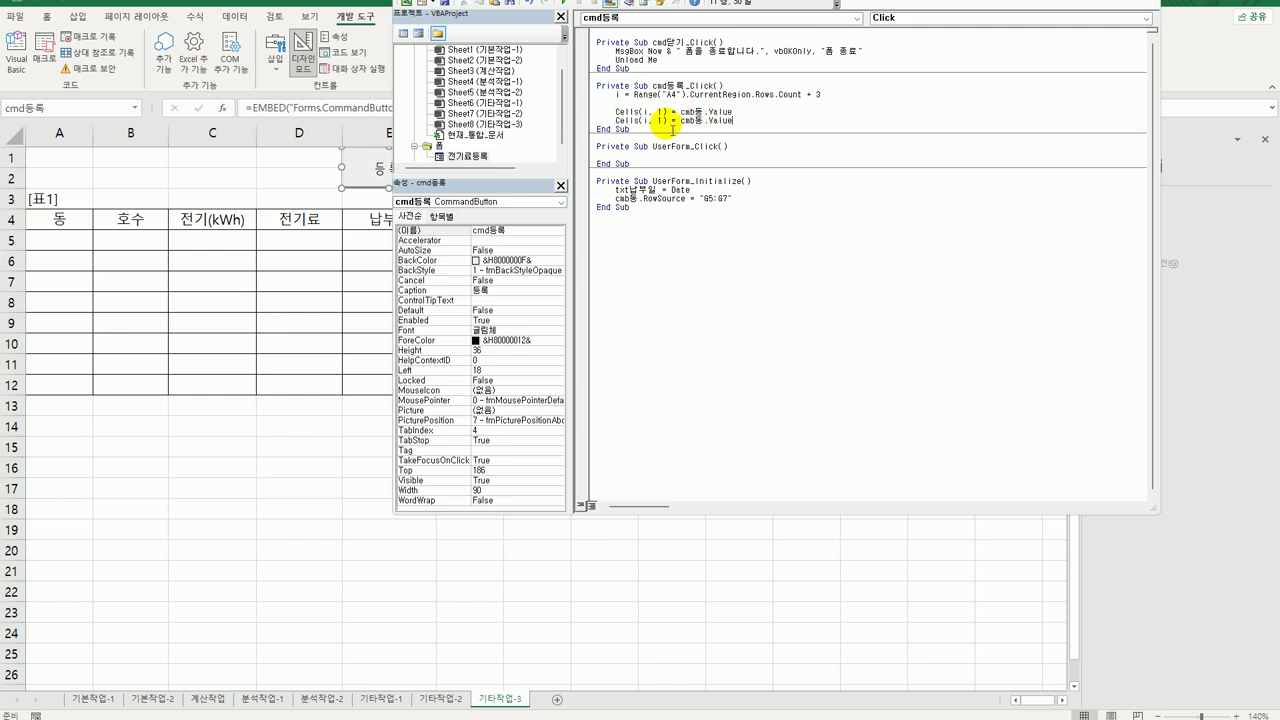
double_click(662, 120)
type("2")
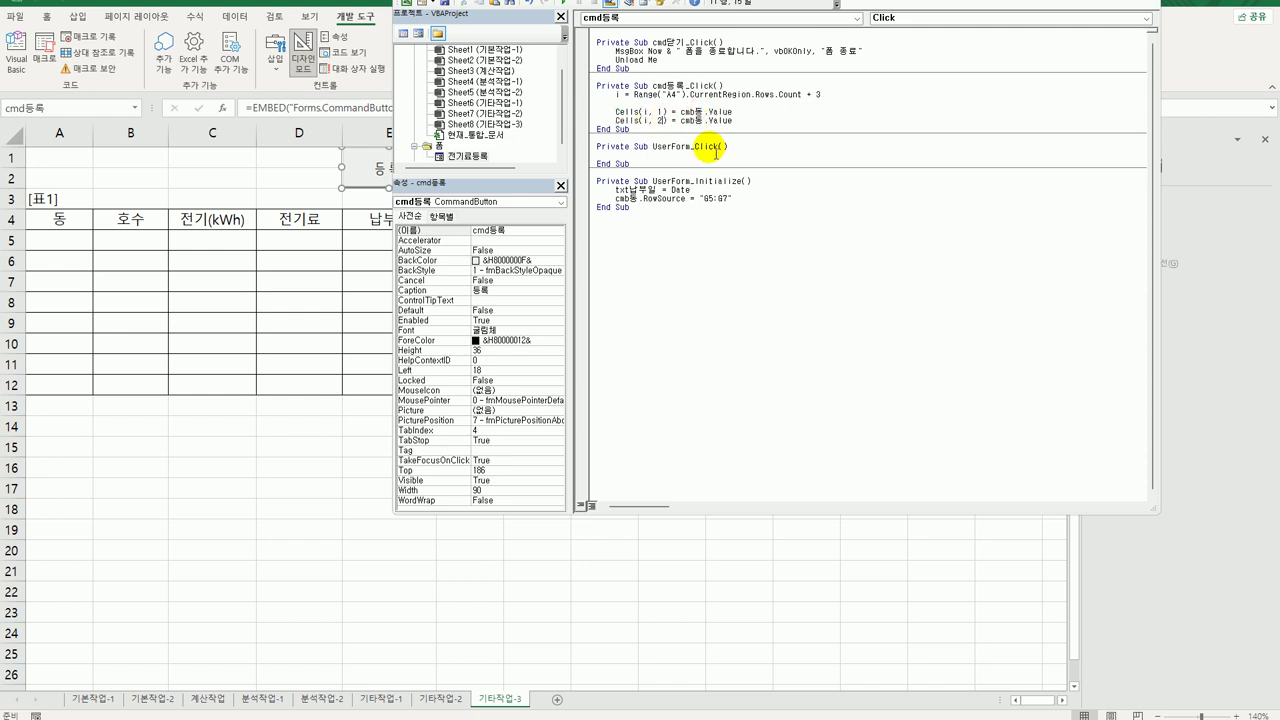
Step: Copy the name of the form's 호수 text box and use txt호수 as the value source of the Cells(i, 2) statement
double_click(467, 156)
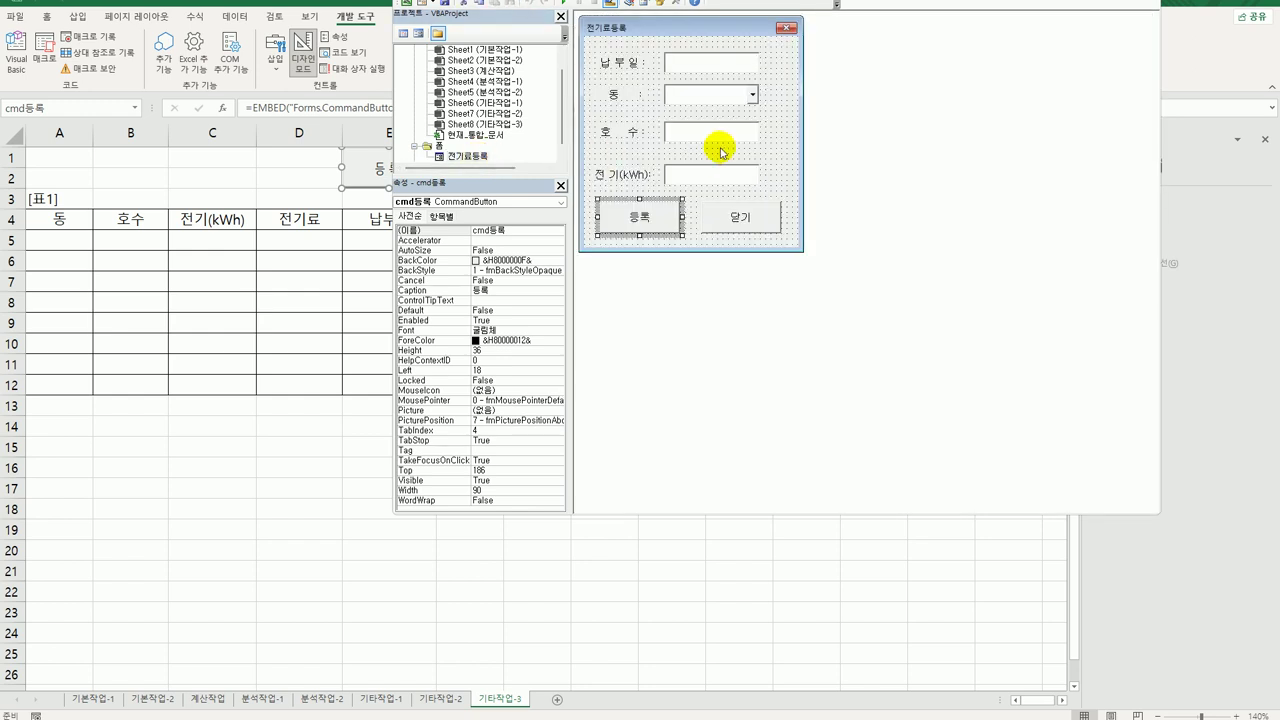
left_click(718, 146)
left_click(507, 236)
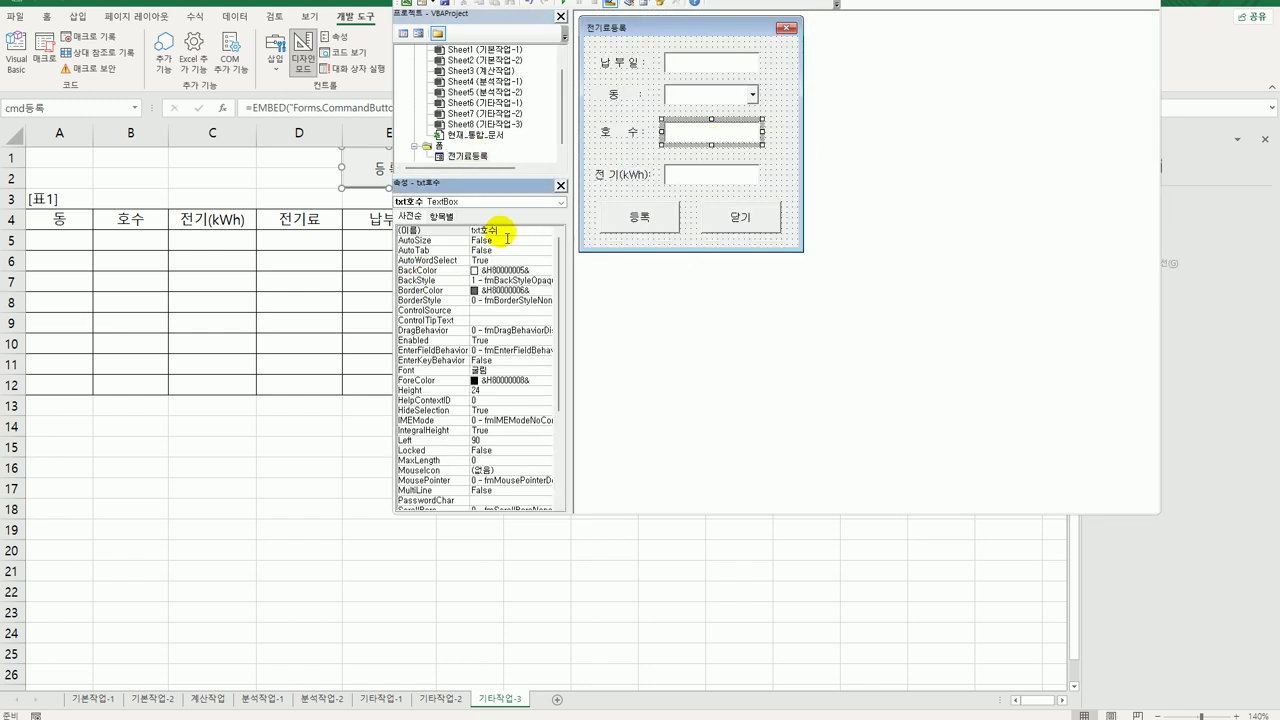
double_click(507, 237)
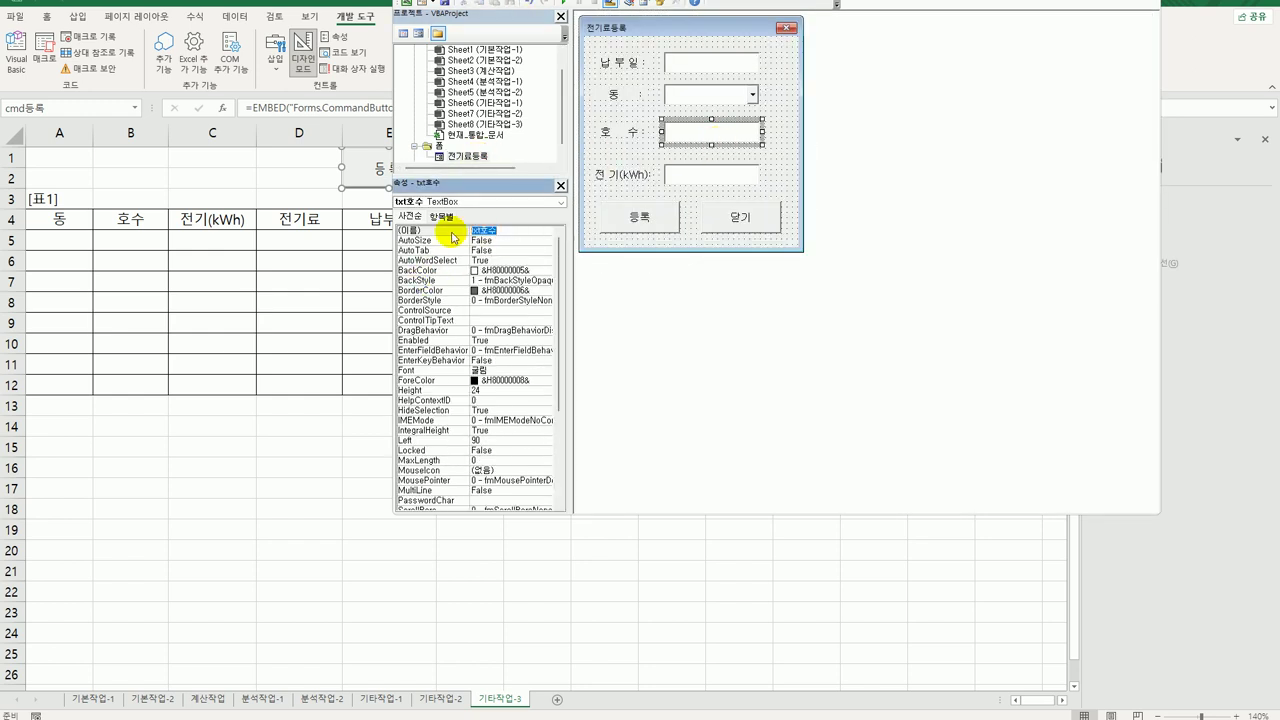
double_click(665, 217)
left_click_drag(683, 121, 711, 122)
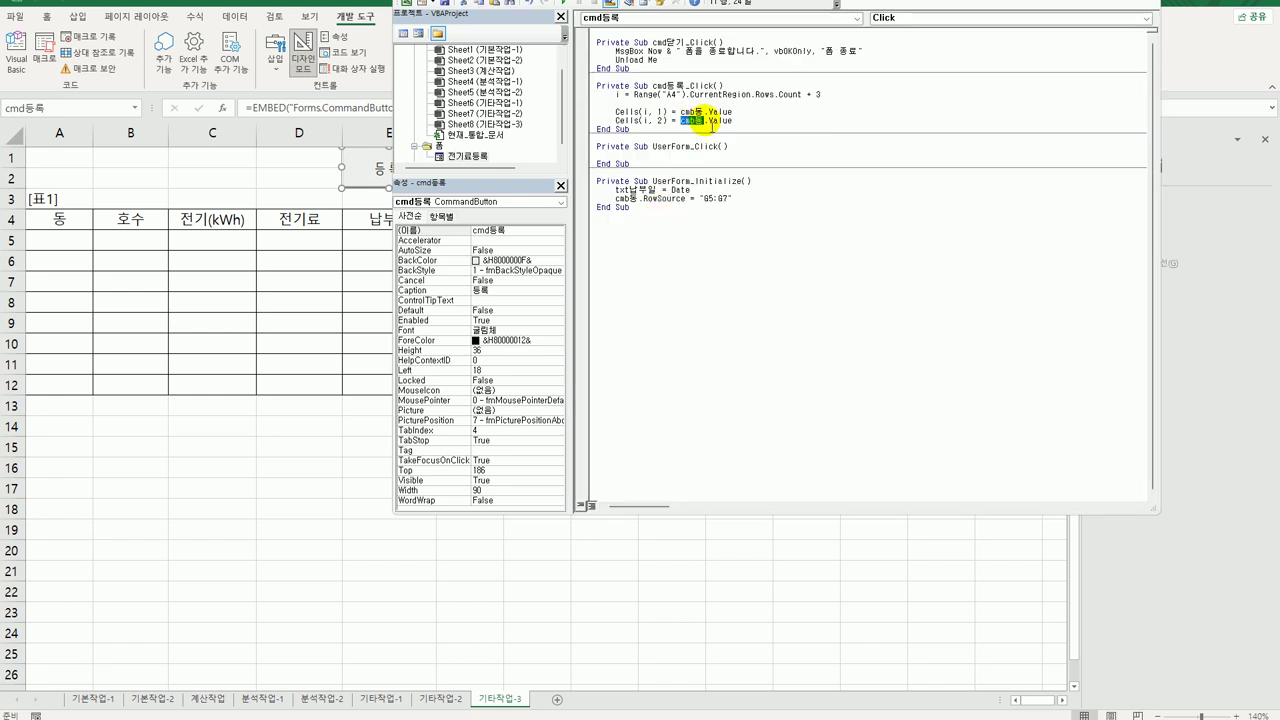
key("ctrl+v")
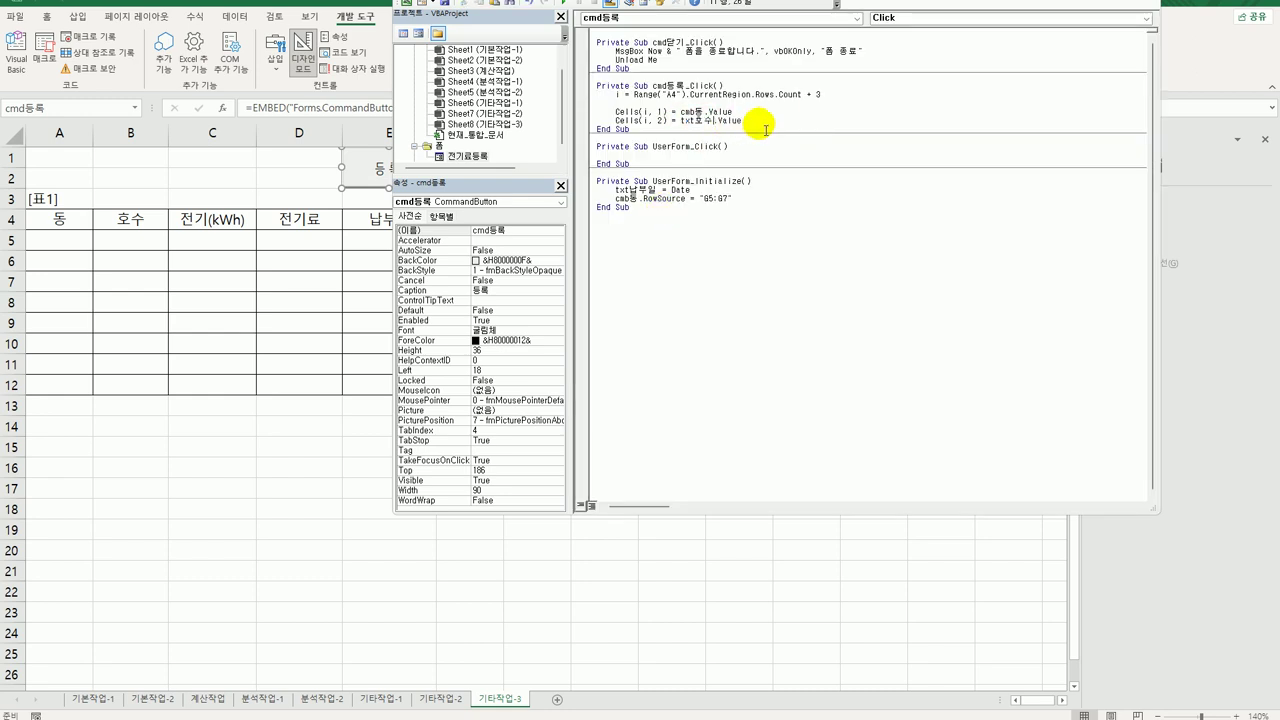
Step: Add three copies of the Cells(i, 2) = txt호수.Value statement below it
left_click(806, 130)
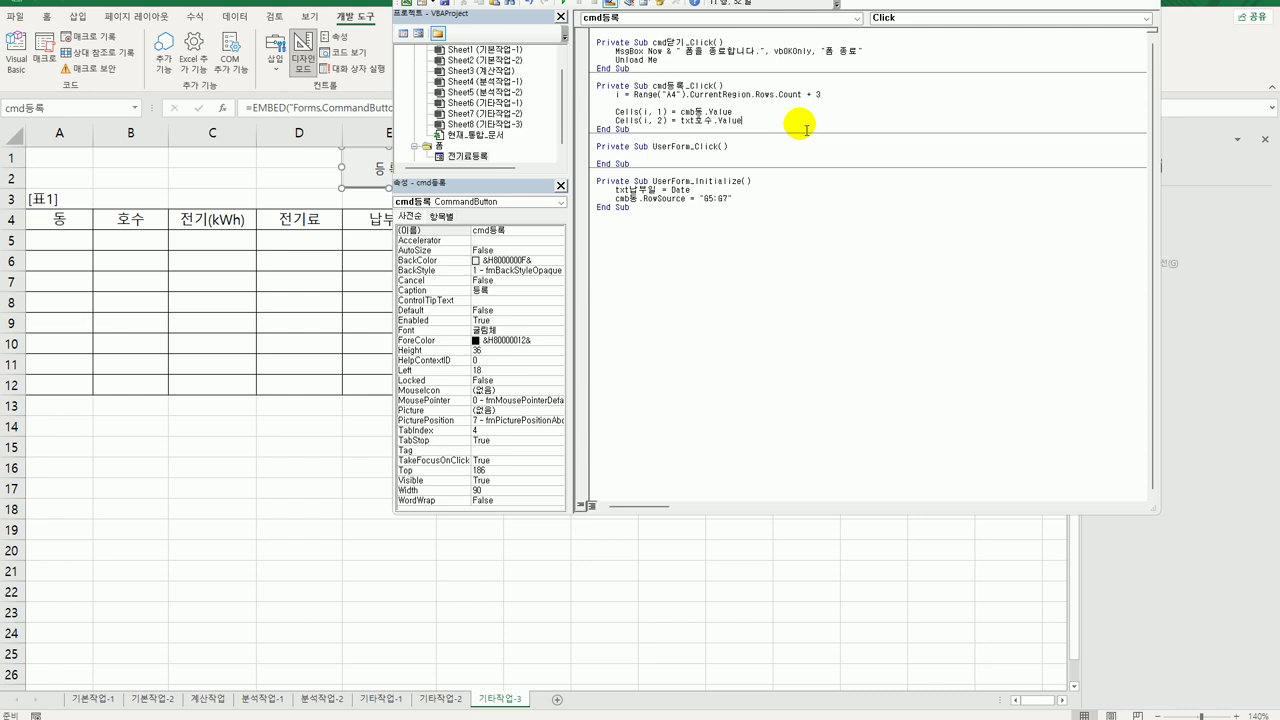
key("Up")
key("End")
key("shift+Home")
key("ctrl+c")
key("End")
key("Return")
key("ctrl+v")
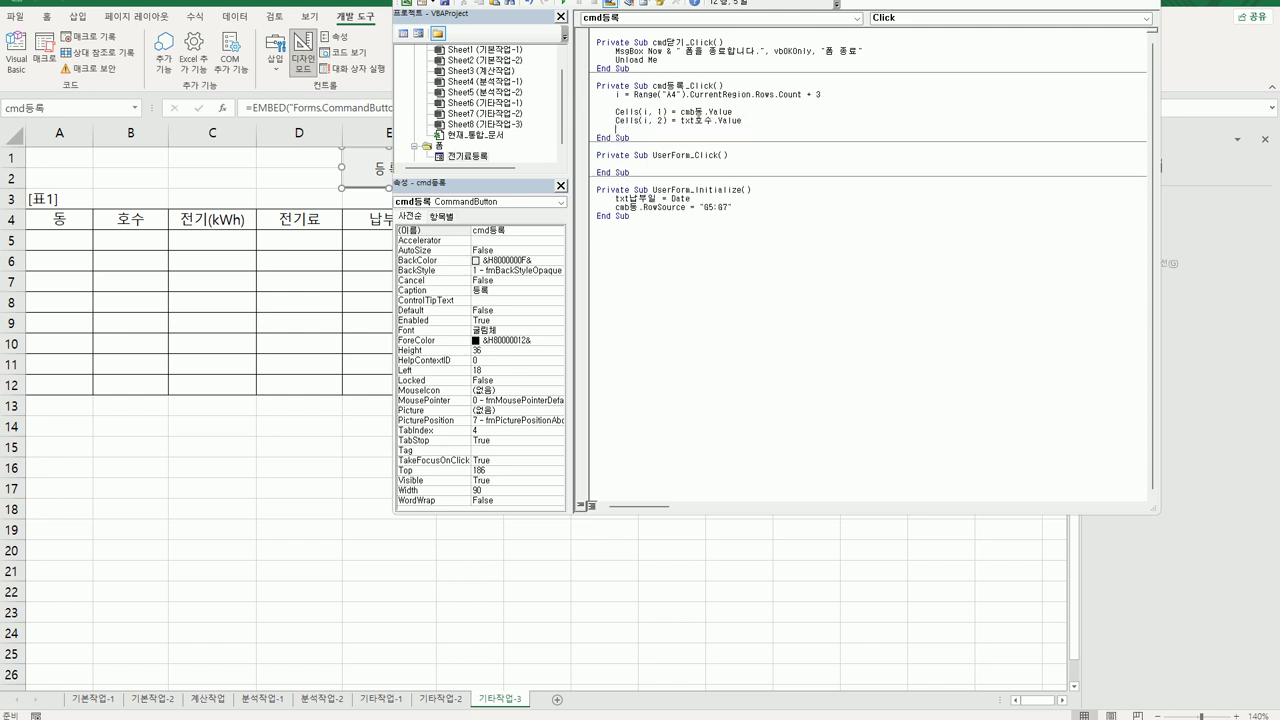
key("Return")
key("ctrl+v")
key("Return")
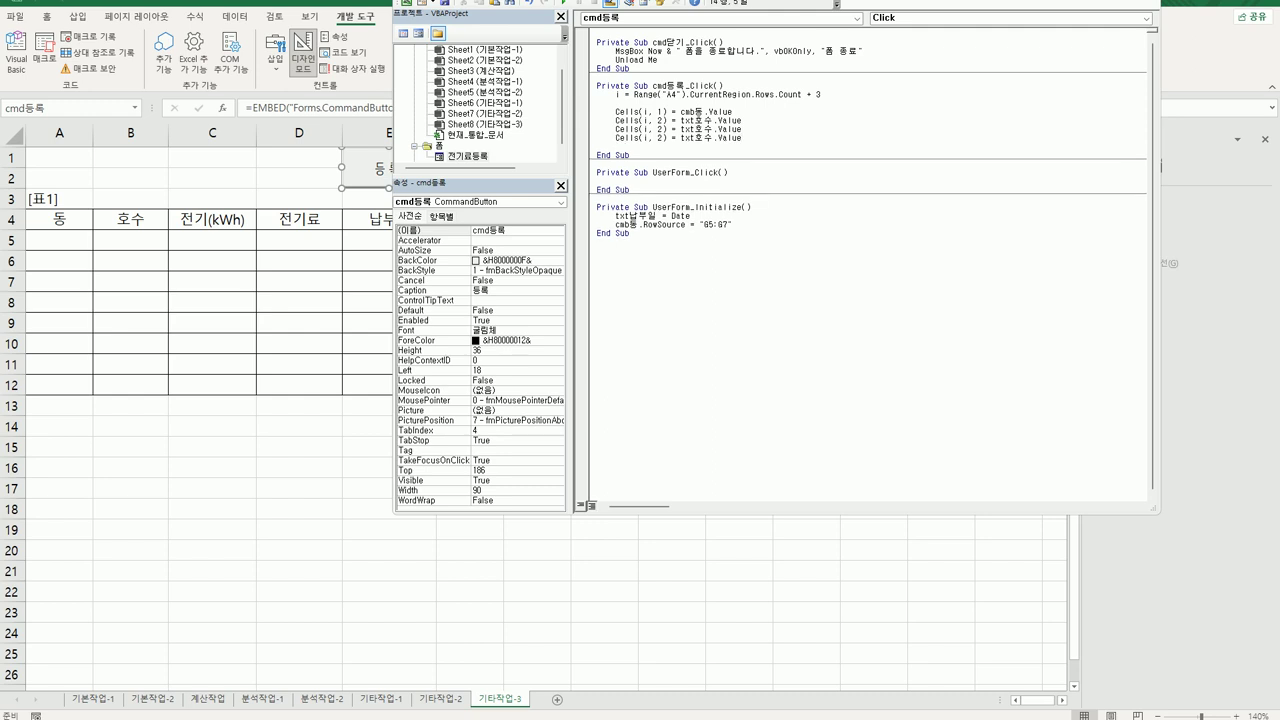
key("ctrl+v")
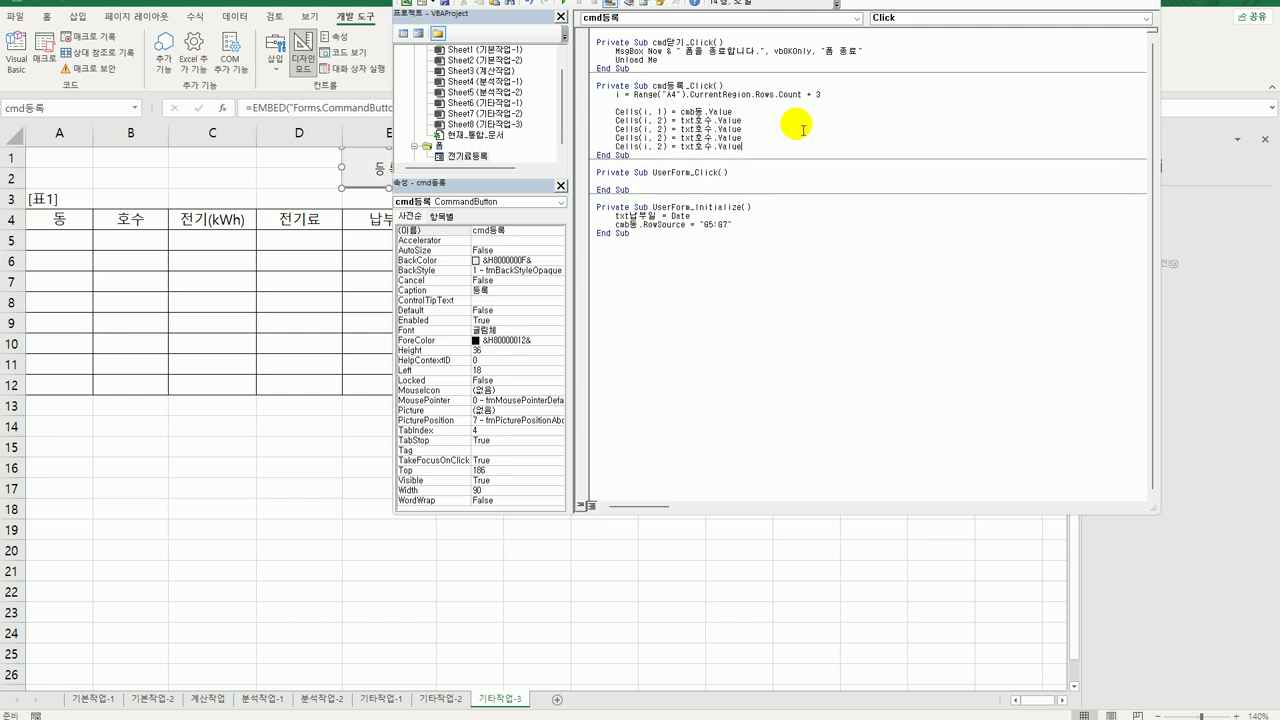
Step: Set the column indexes of the three copied Cells statements to 3, 4 and 5 in order
double_click(662, 129)
type("3")
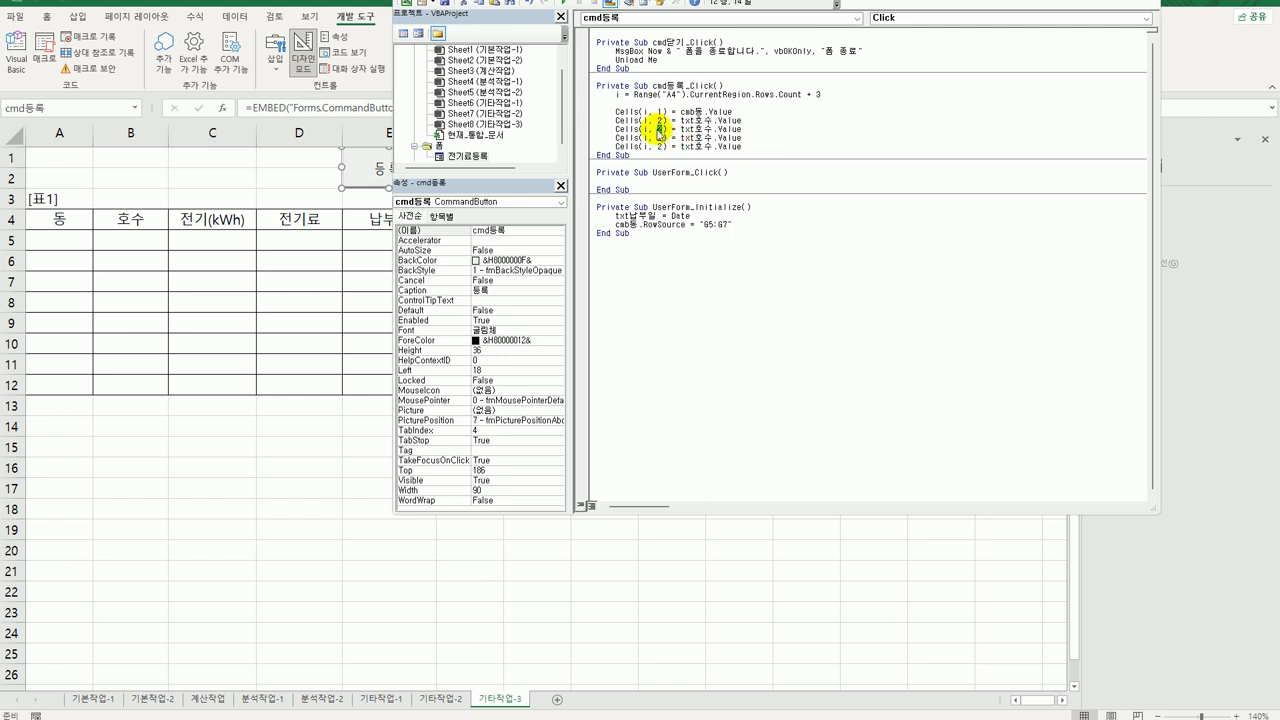
double_click(662, 138)
type("4")
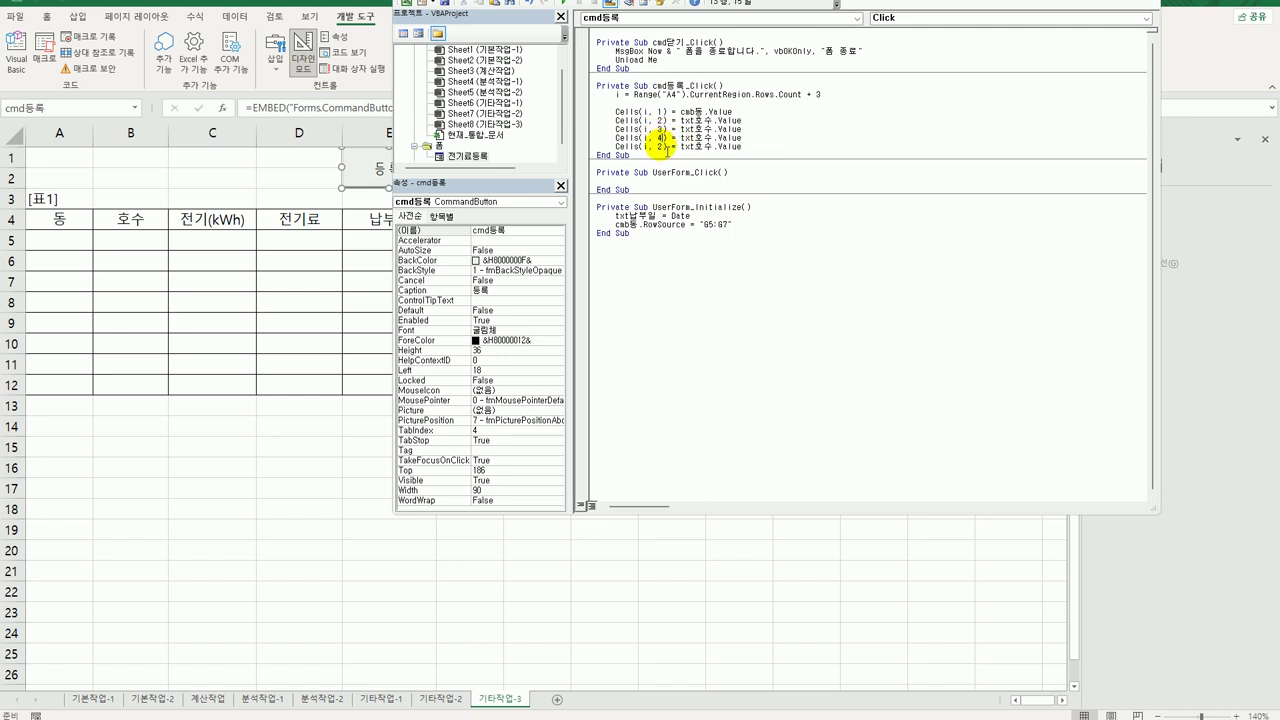
double_click(661, 146)
type("5")
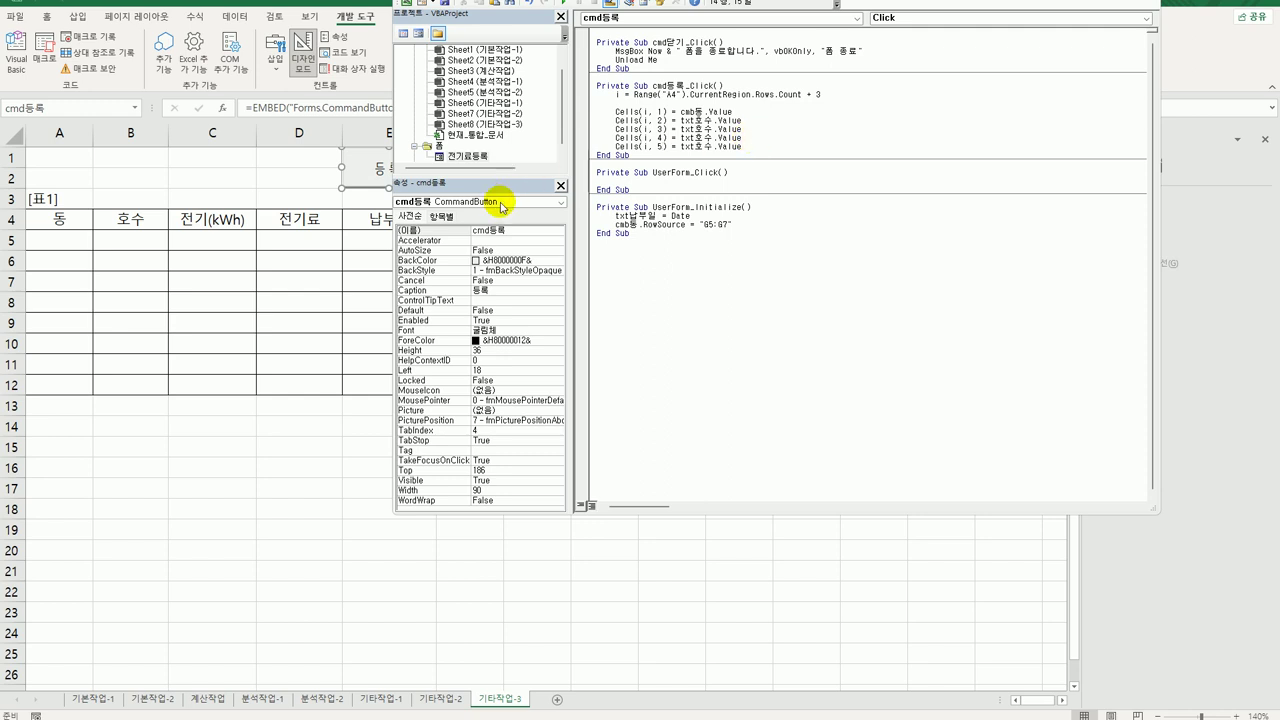
Step: Change the source control of the Cells(i, 3) statement to txt전기
left_click(748, 131)
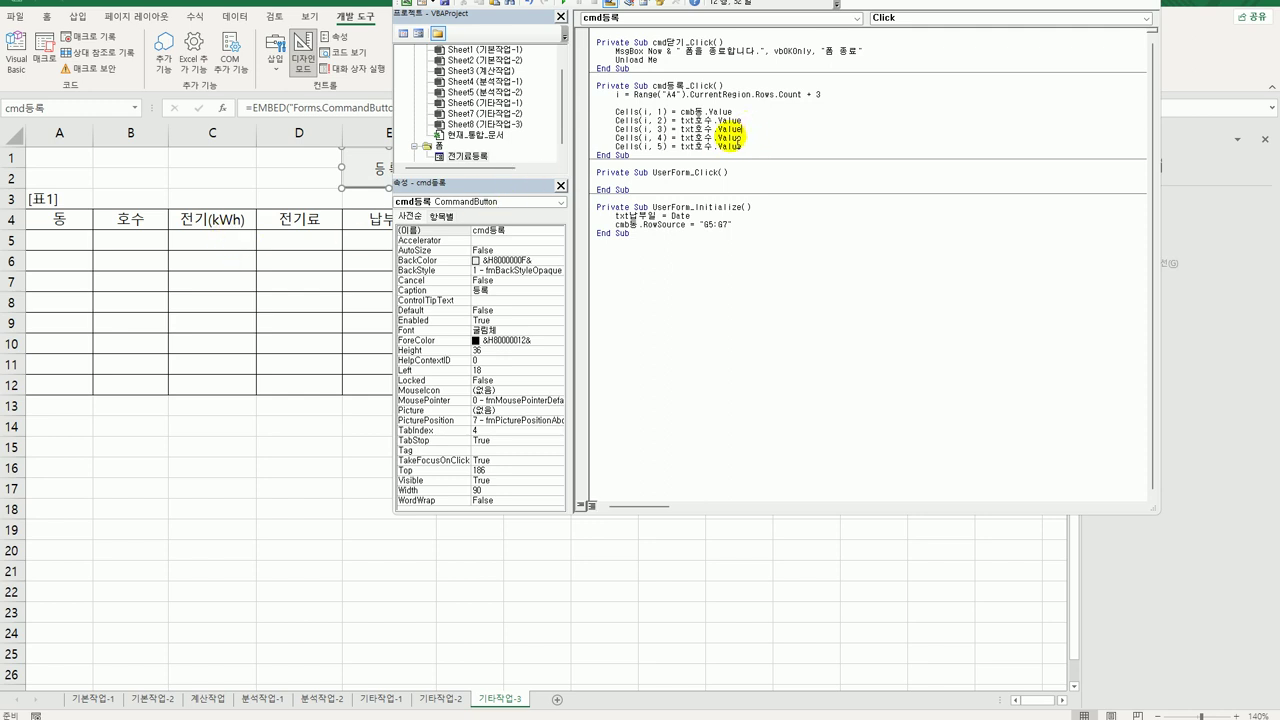
left_click_drag(697, 130, 714, 130)
type("전기")
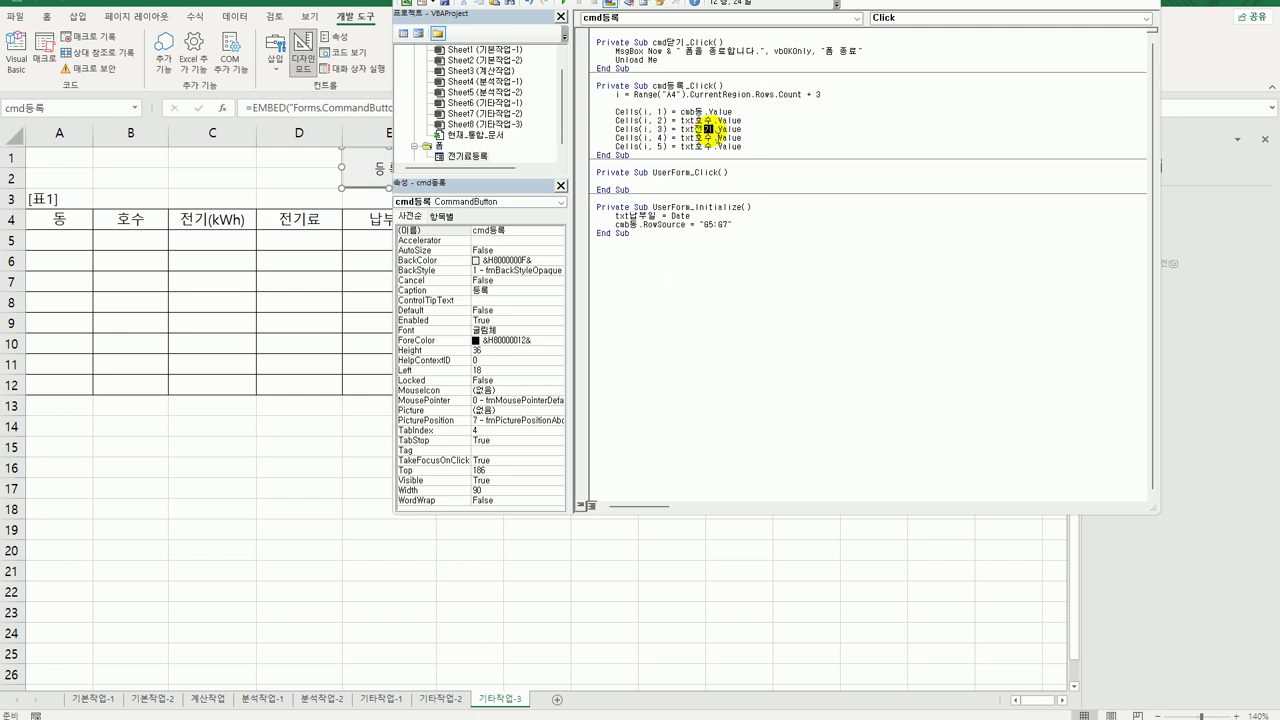
left_click(703, 130)
Step: After a blank line, insert If Cells(i, 3) <= 200 Then above the Cells(i, 4) statement and indent that statement under it
key("Return")
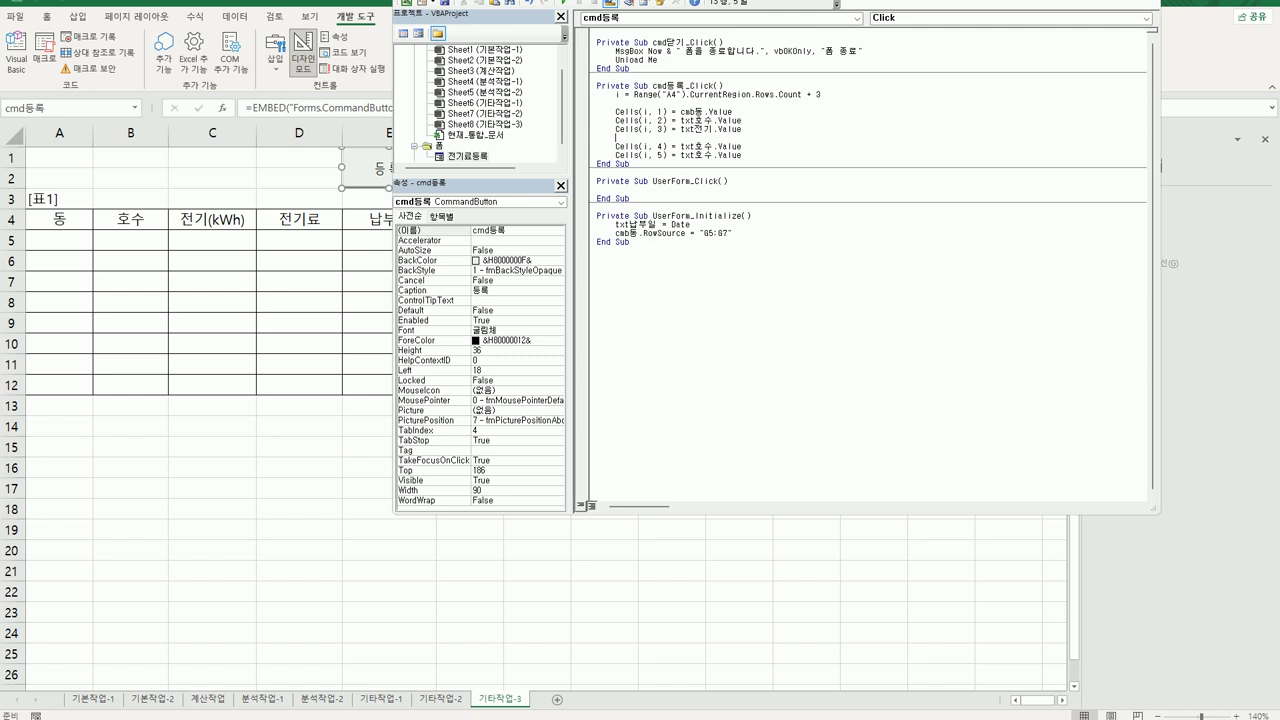
key("Return")
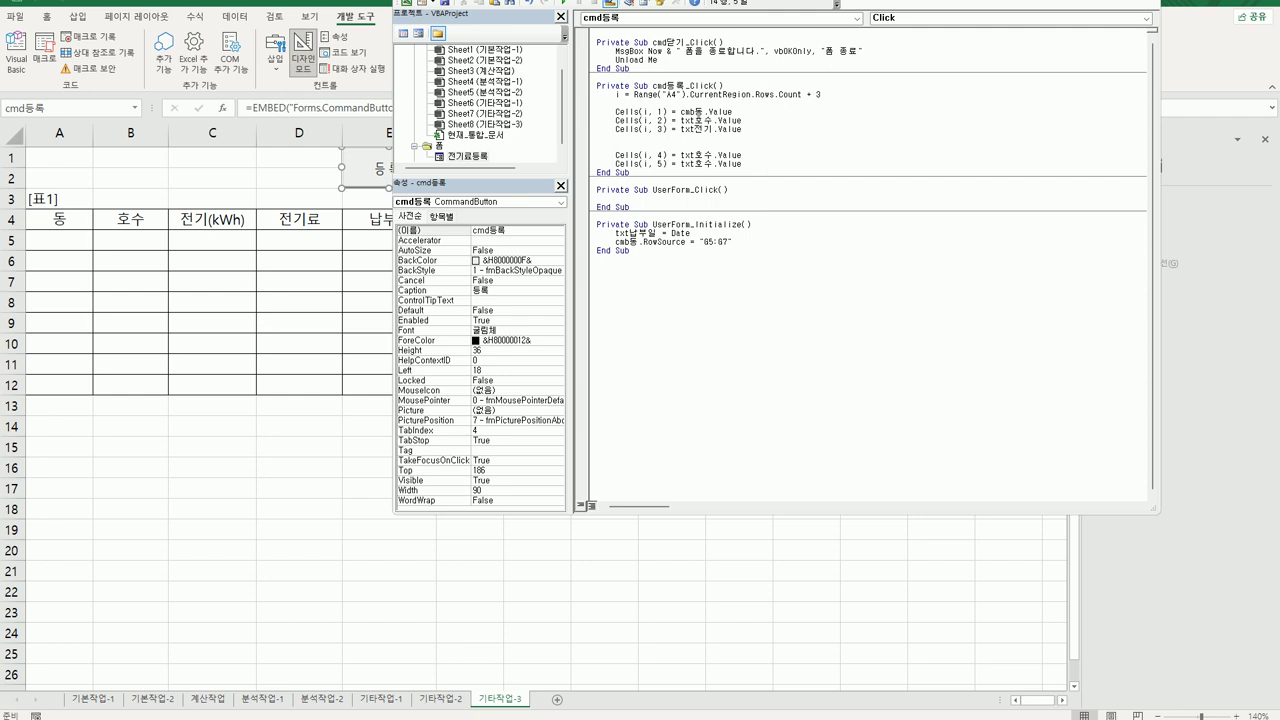
type("if cells(i,3")
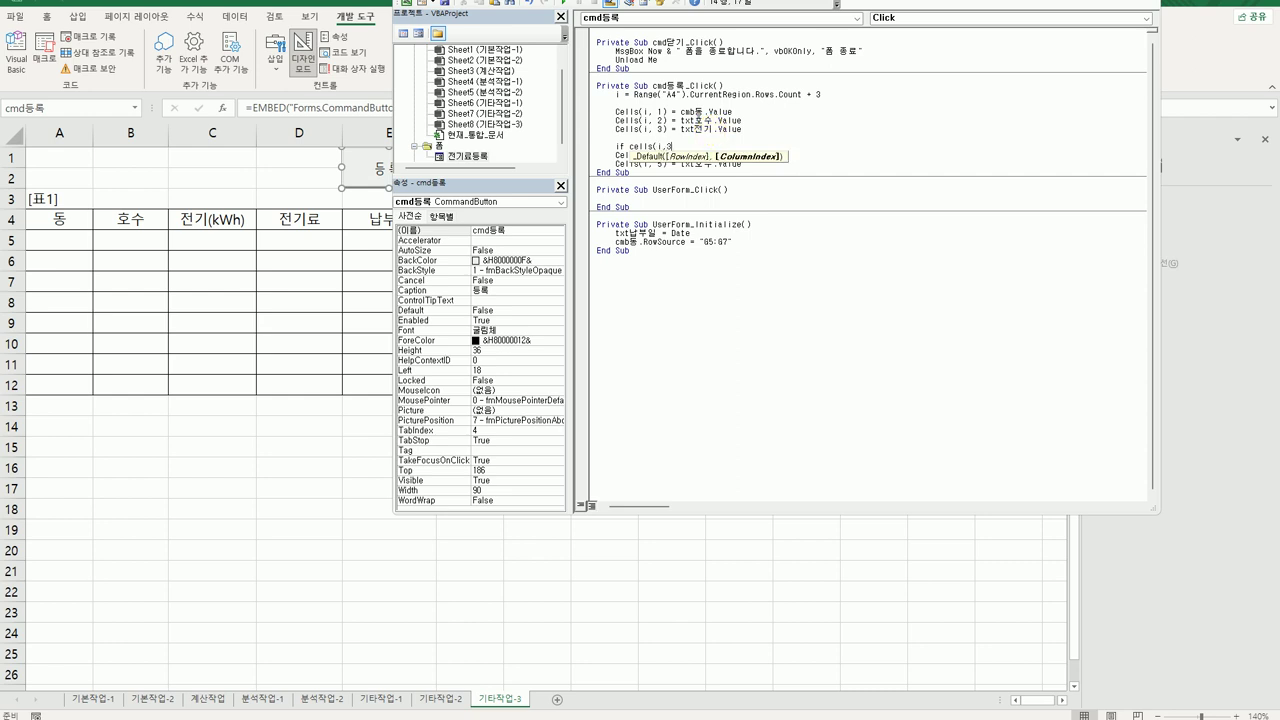
type(")")
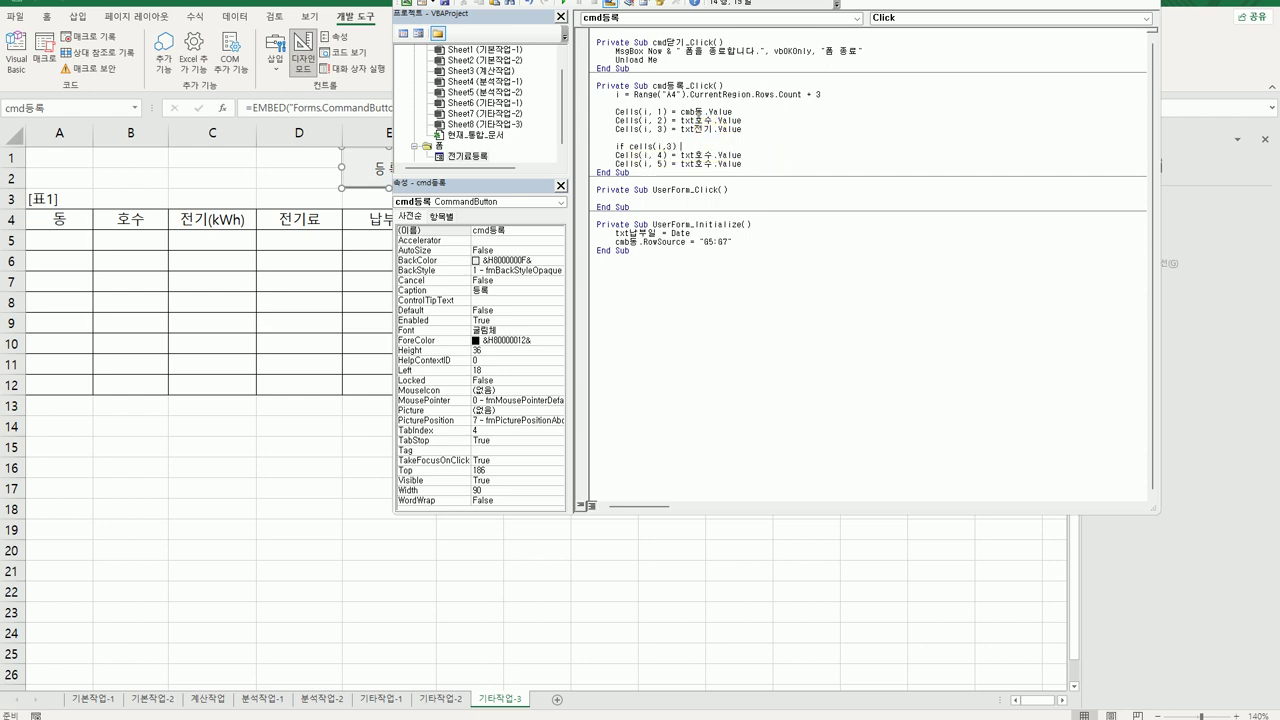
type(" <=200 then")
key("Return")
key("Delete")
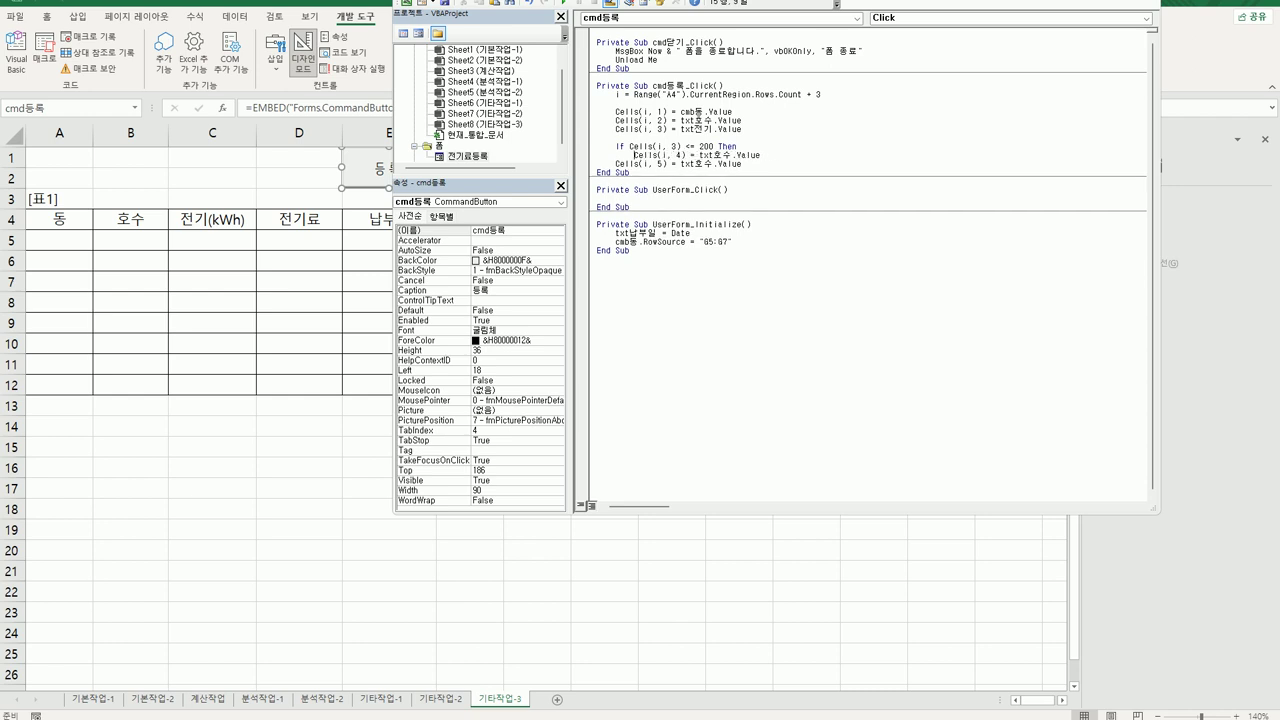
Step: Delete txt호수.Value from the right side of the Cells(i, 4) statement and dismiss the compile error message
key("End")
key("shift+Left")
key("shift+Left")
key("shift+Left")
key("shift+Left")
key("shift+Left")
key("shift+Left")
key("shift+Left")
key("shift+Left")
key("shift+Left")
key("shift+Left")
key("shift+Left")
key("BackSpace")
key("Return")
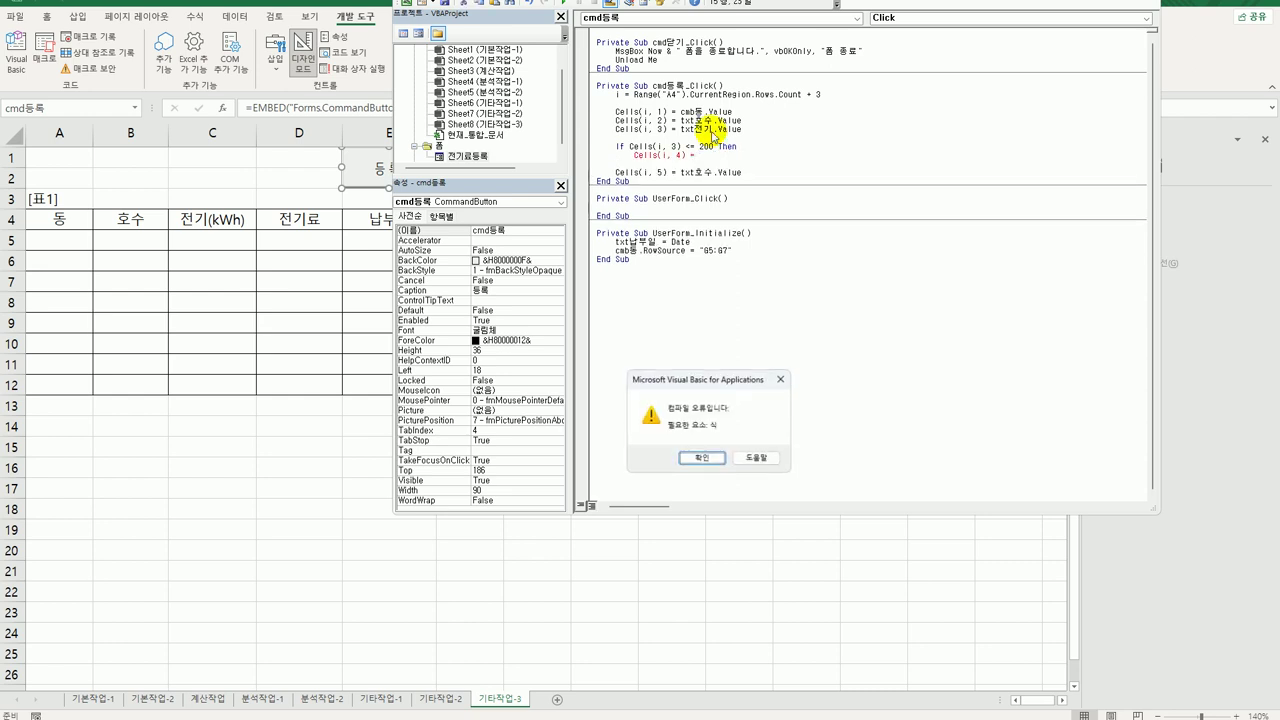
key("Return")
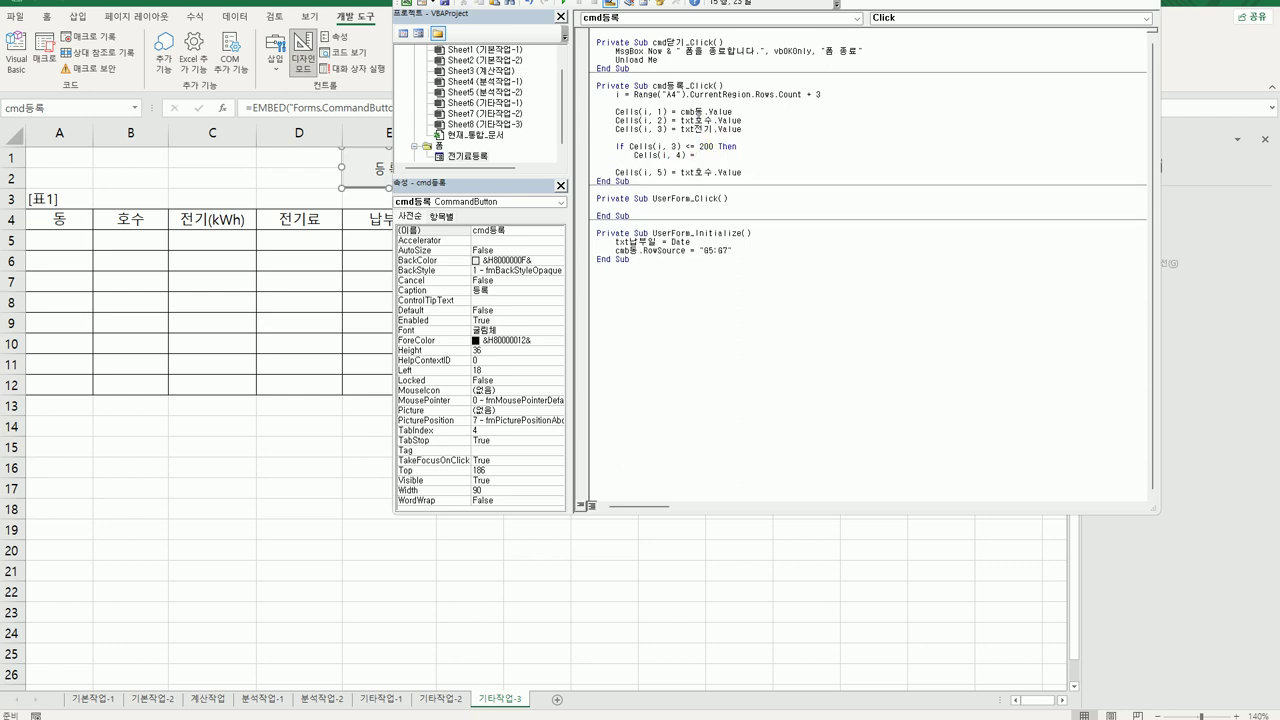
Step: Assign Format(730 + Cells(i, 3) * 78.3, "#,##0원") to Cells(i, 4) under the If condition
type("foma")
key("BackSpace")
key("BackSpace")
type("rmat(")
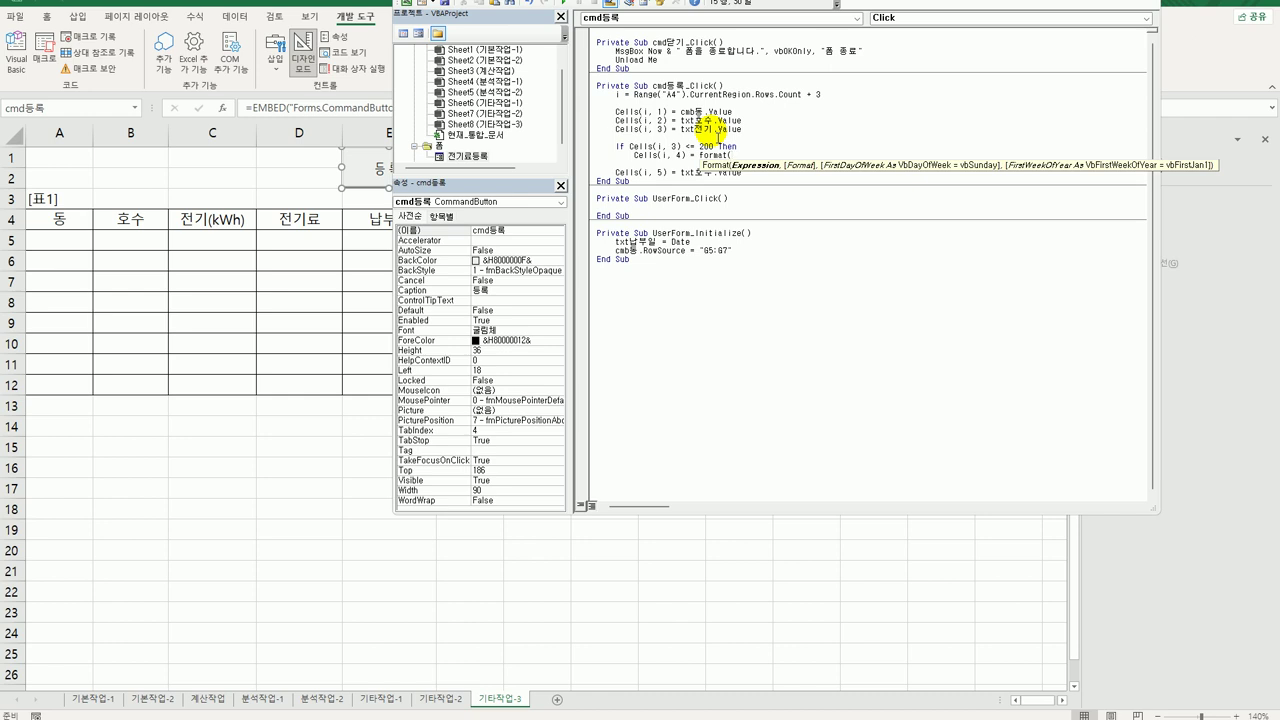
type("730")
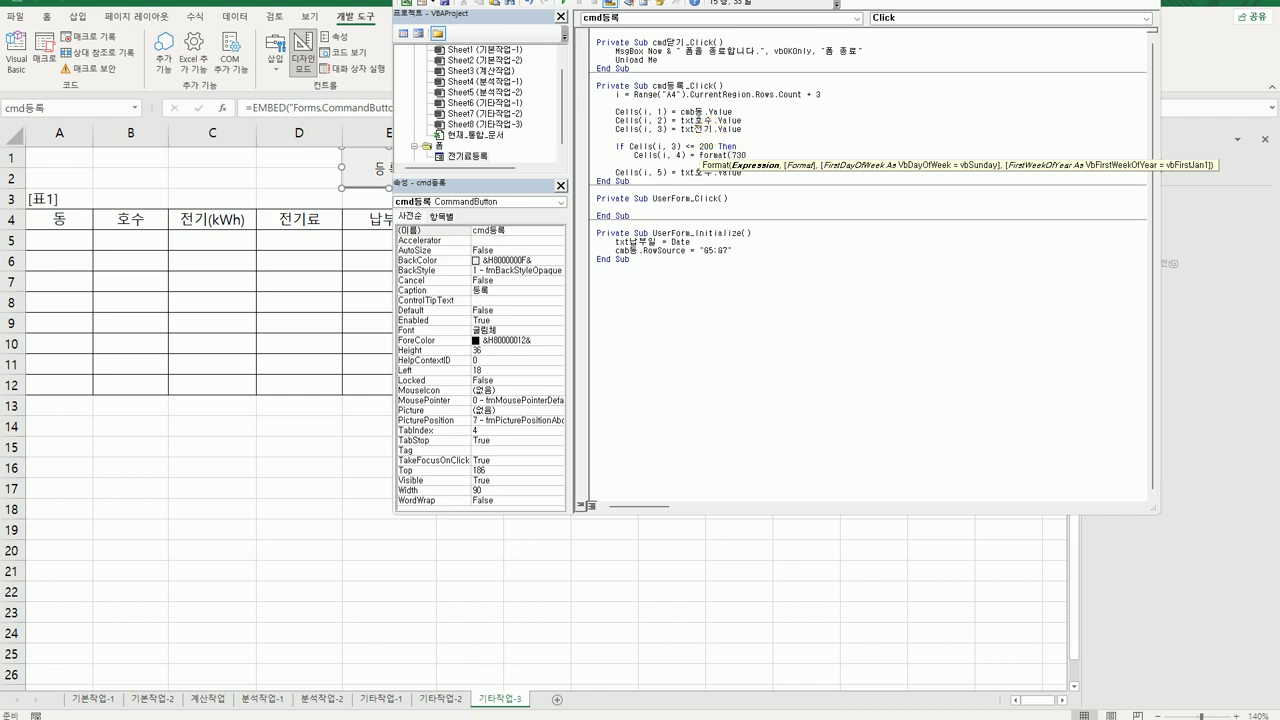
type("*cells(i,3")
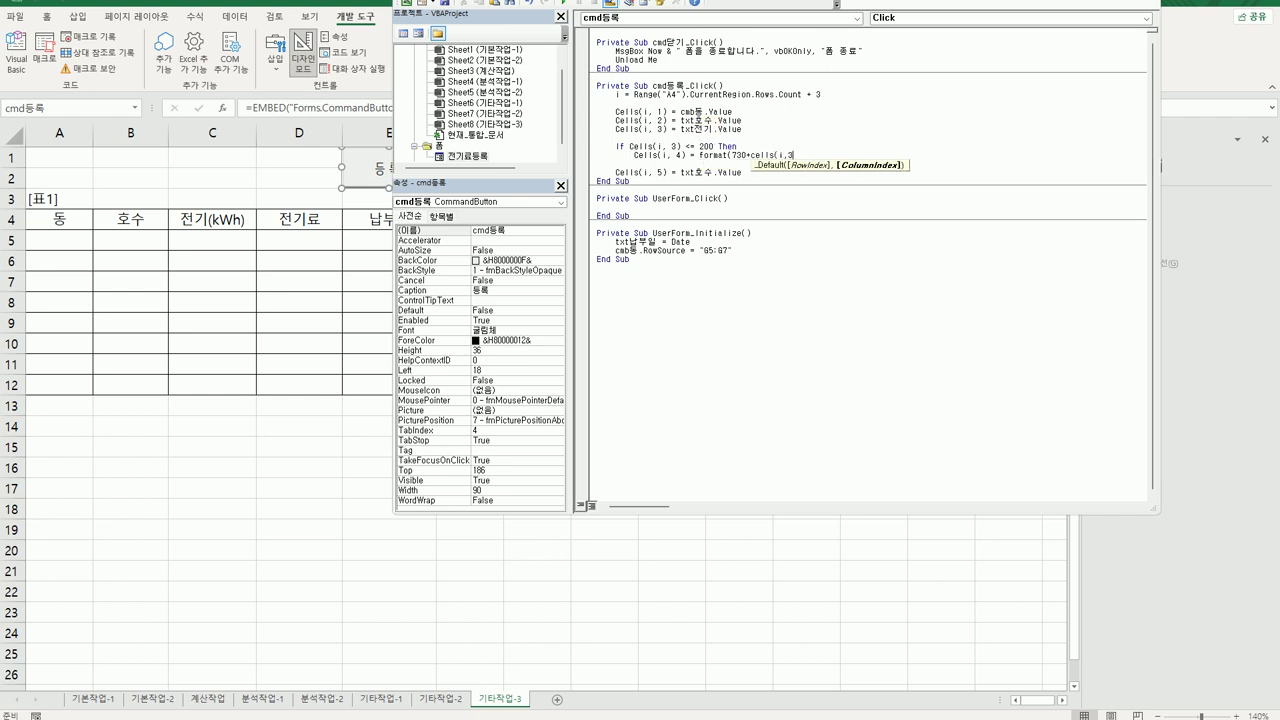
type(")")
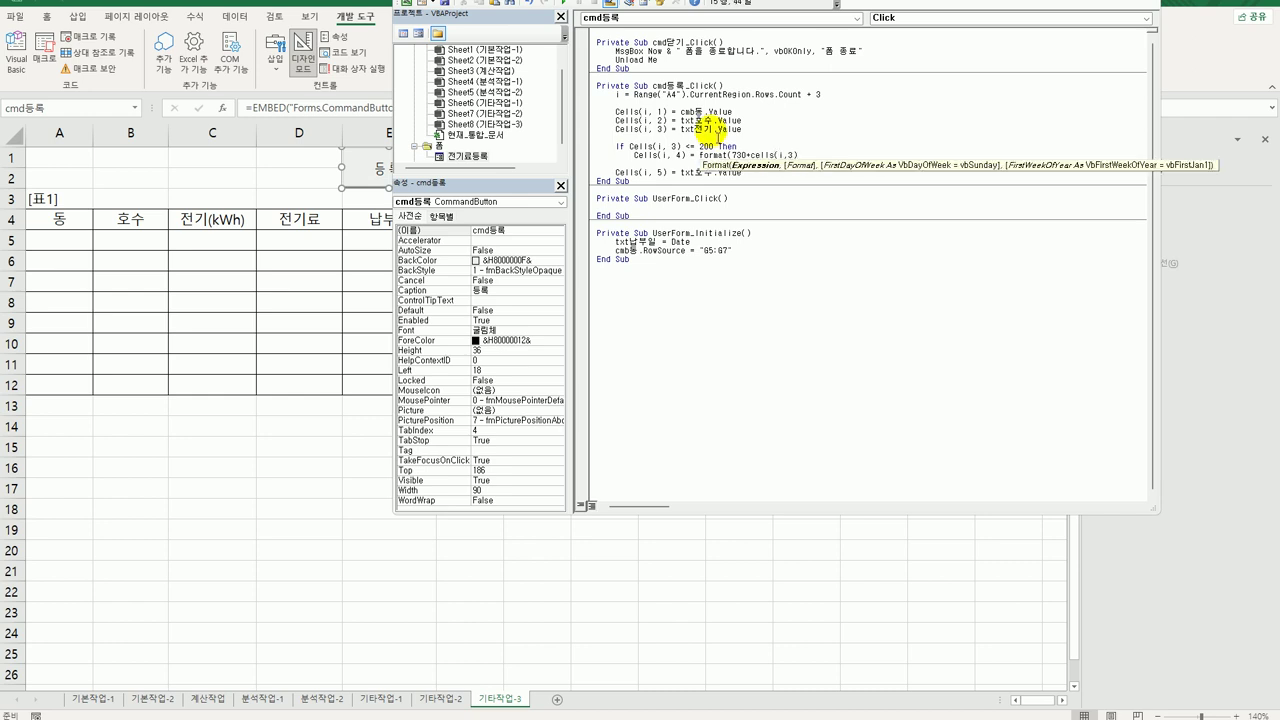
type("+78.")
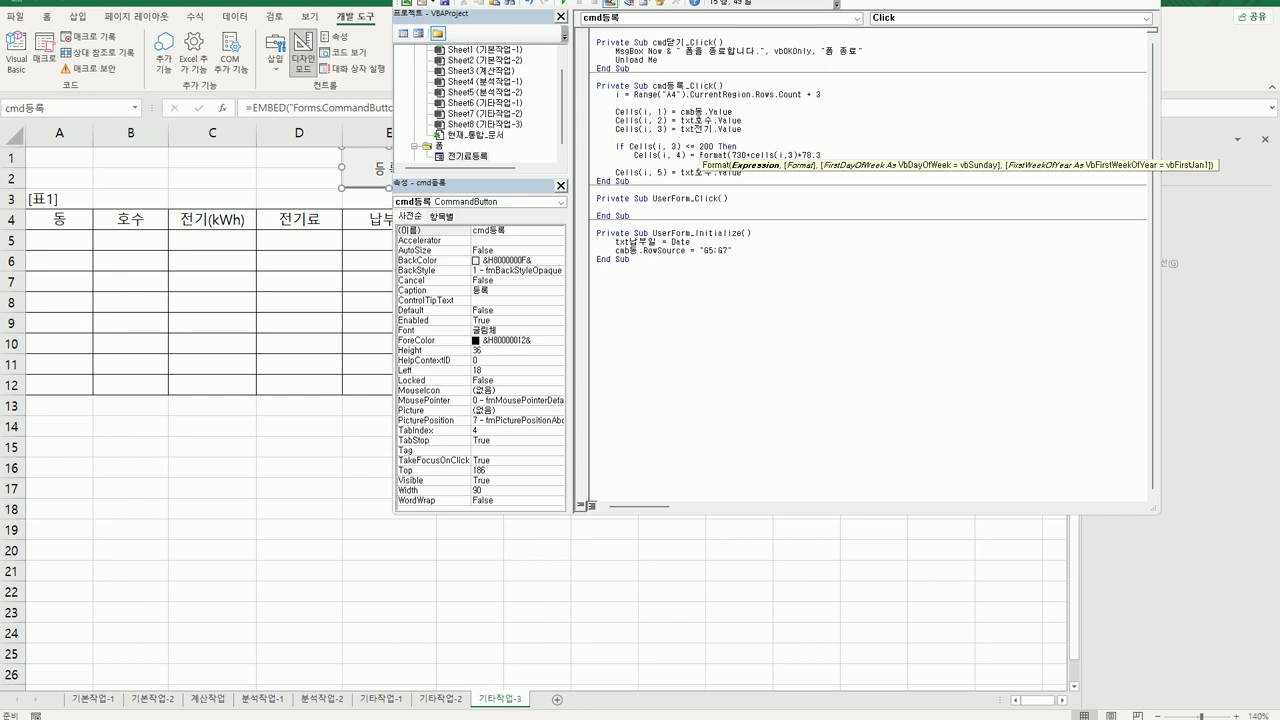
type("3,\"")
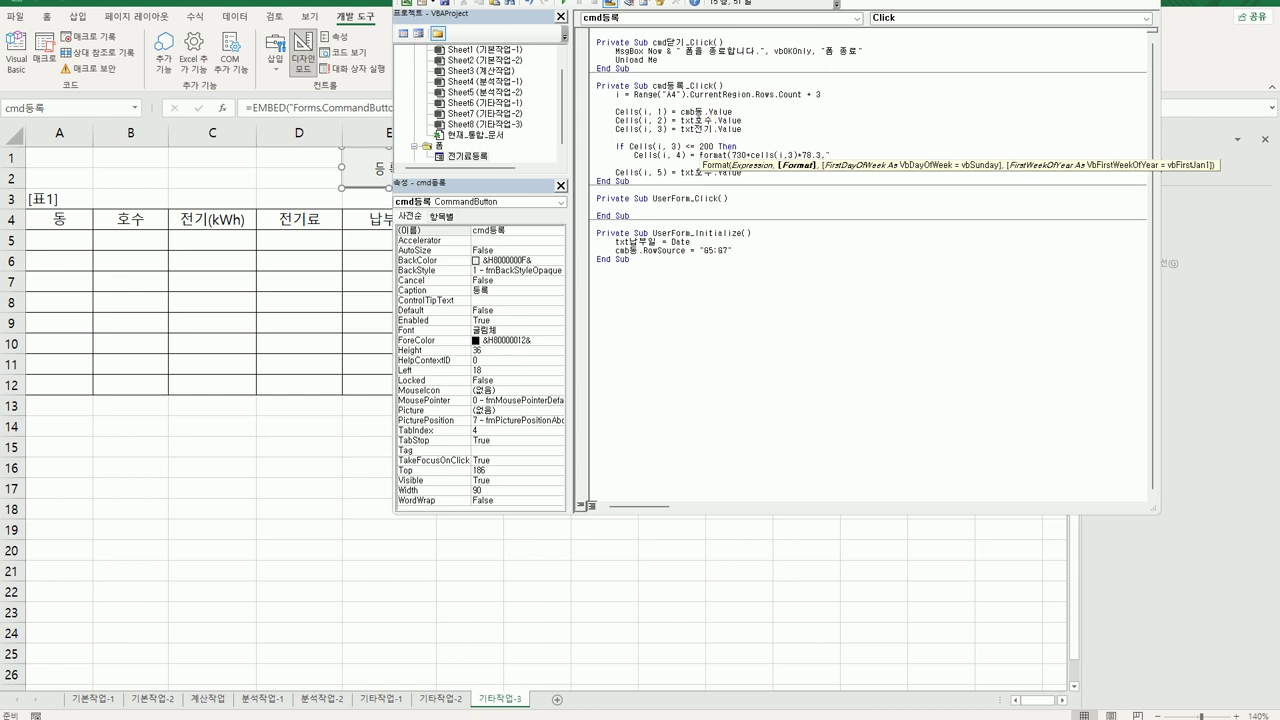
type("#,##0원\")")
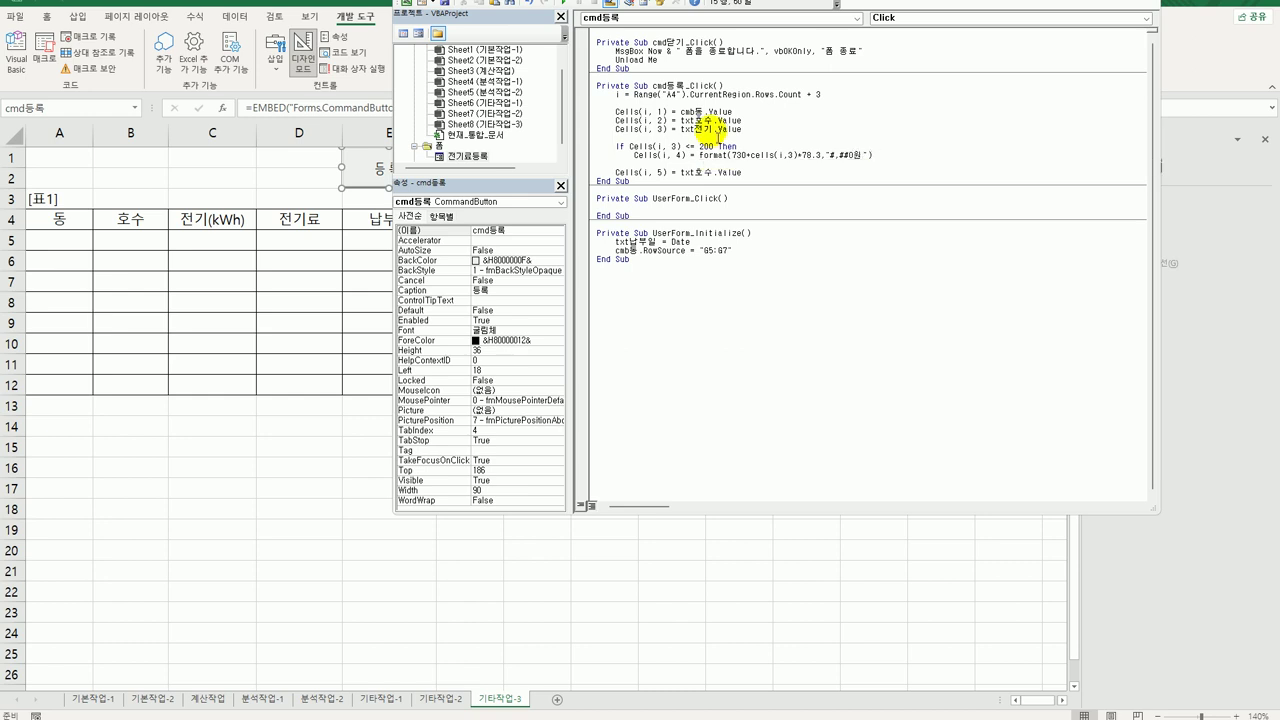
key("Return")
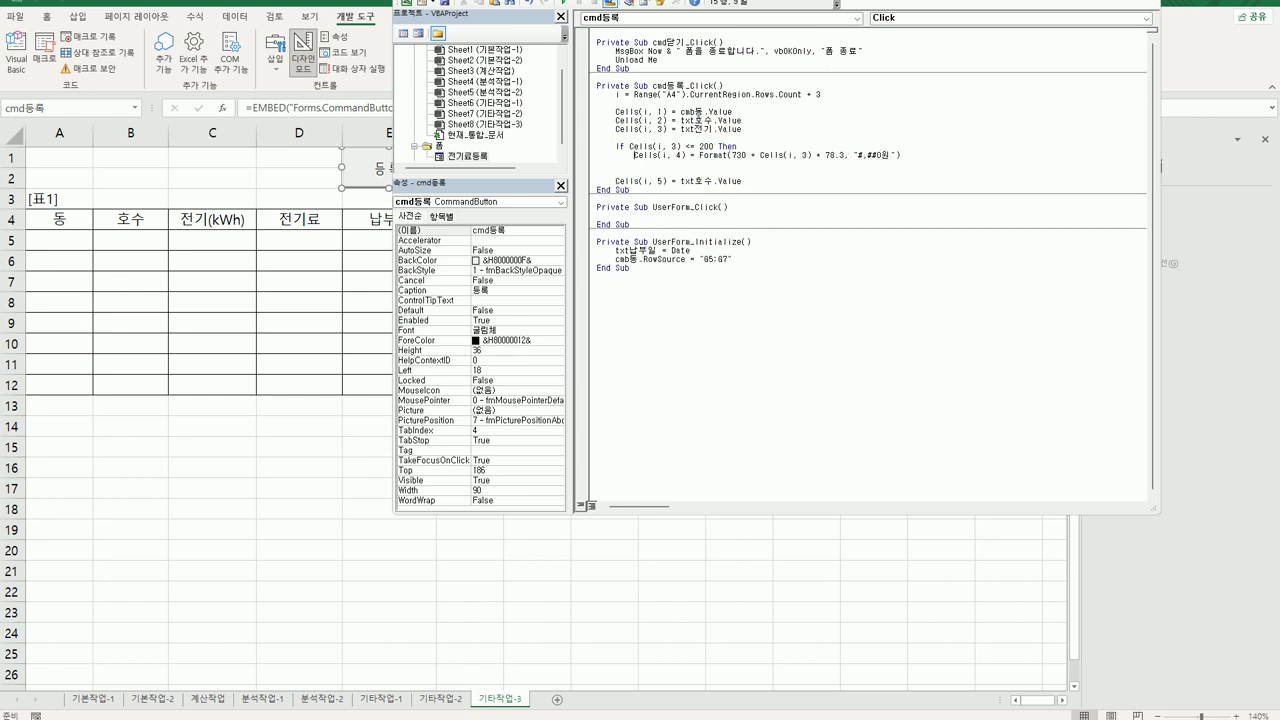
Step: Duplicate the If condition line and its Cells(i, 4) Format statement directly below the originals
left_click_drag(598, 147, 900, 155)
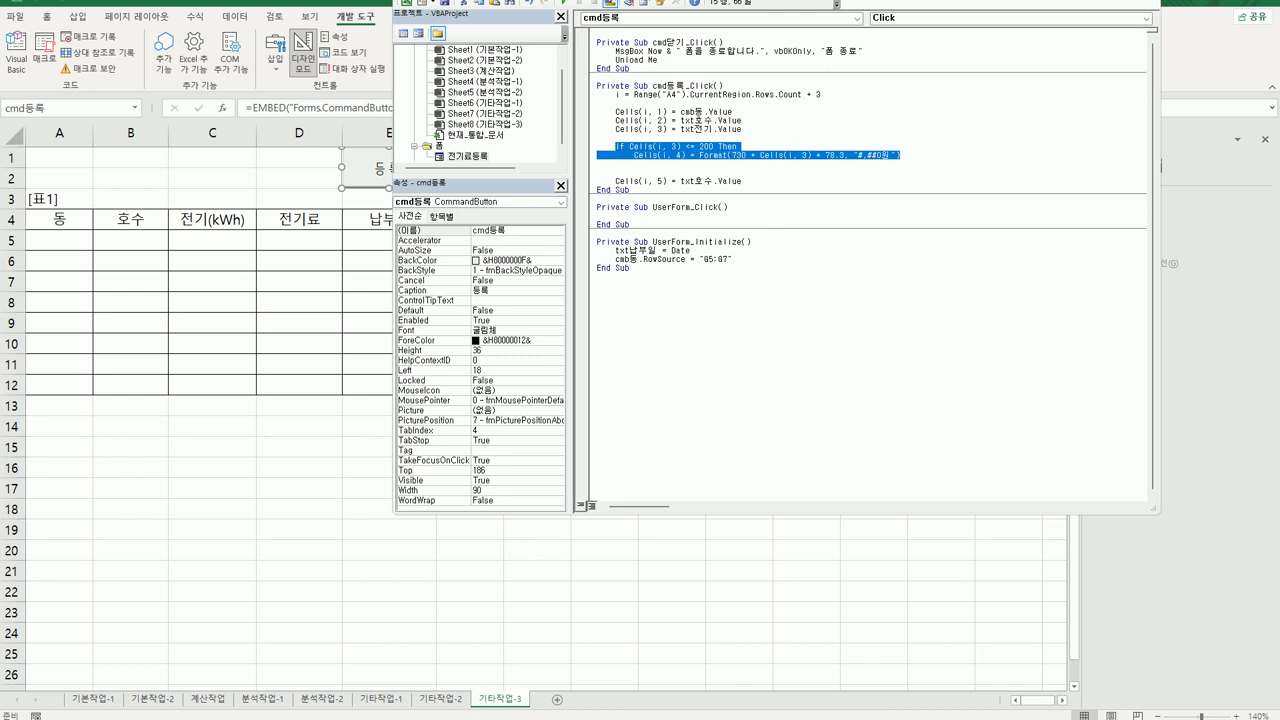
left_click(634, 164)
type("If Cells(i, 3) <= 200 Then         Cells(i, 4) = Format(730 + Cells(i, 3) * 78.3, \"#,##0원\")")
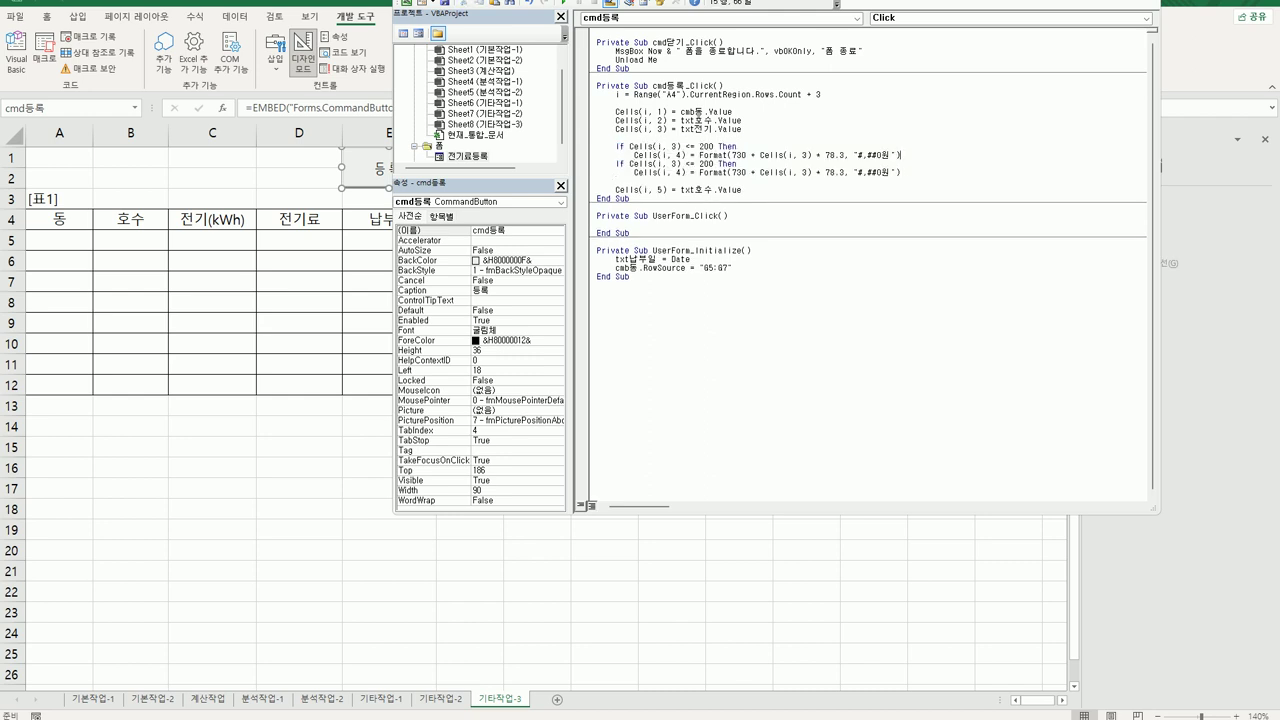
Step: Turn the duplicated condition into ElseIf Cells(i, 3) <= 400 Then
left_click(634, 155)
type("else")
left_click(645, 163)
left_click(716, 163)
key("Delete")
type("4")
Step: Set the base charge to 1260 and the rate to 147.3 in the ElseIf branch's Format expression
type("1260")
key("Delete")
key("Delete")
key("Delete")
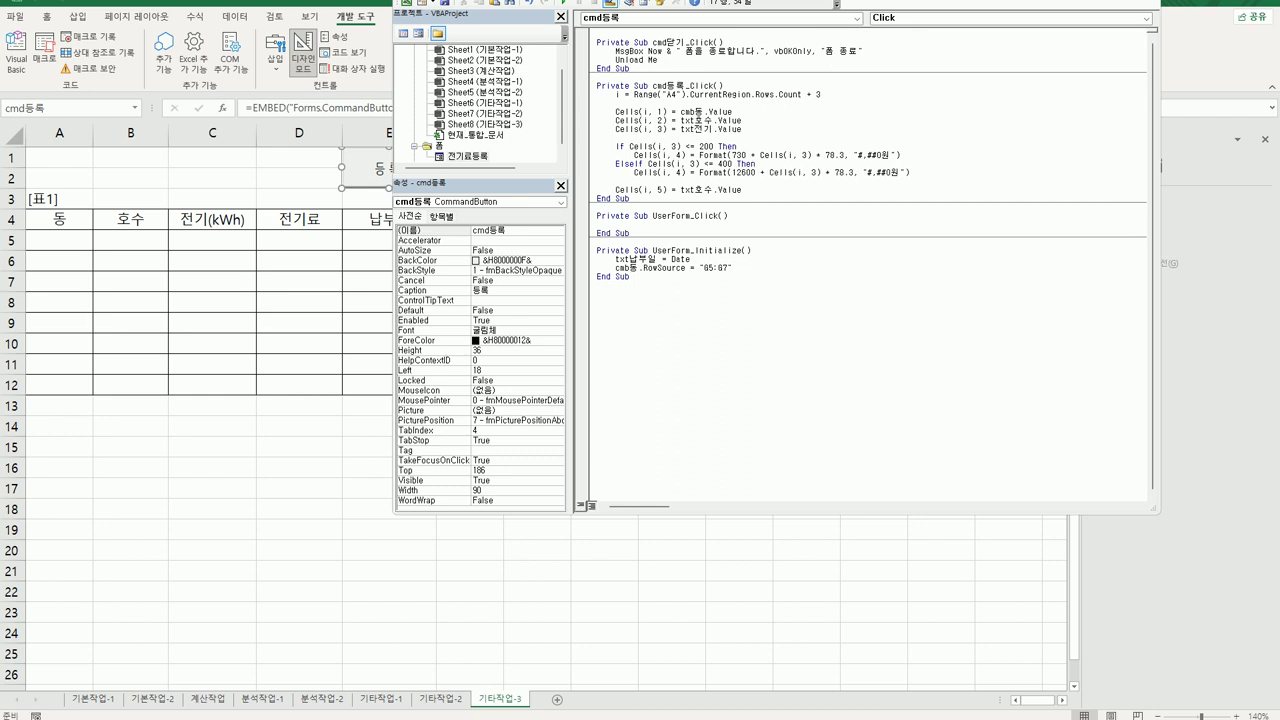
key("Right")
key("Right")
type("147.3")
key("Delete")
key("Delete")
key("Delete")
key("Delete")
key("Return")
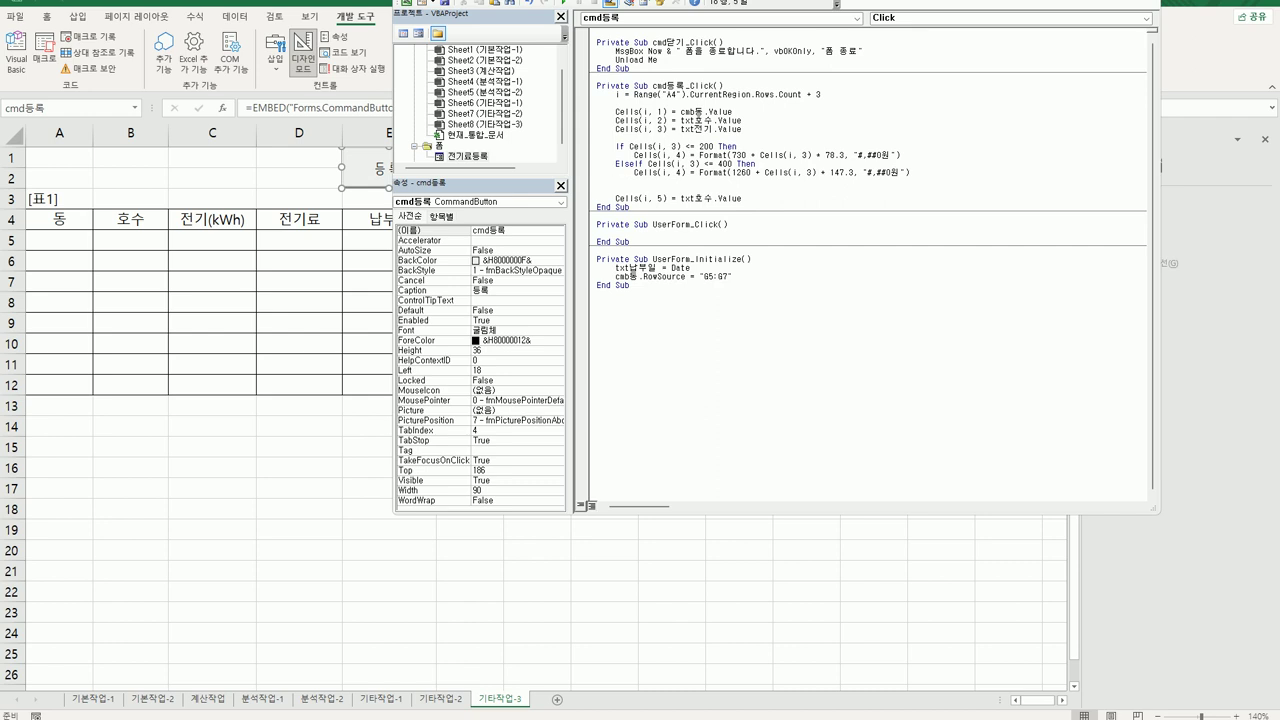
Step: Add an Else line below the ElseIf branch and copy that branch's Cells(i, 4) Format statement under it
type("else")
key("Up")
key("shift+End")
key("ctrl+c")
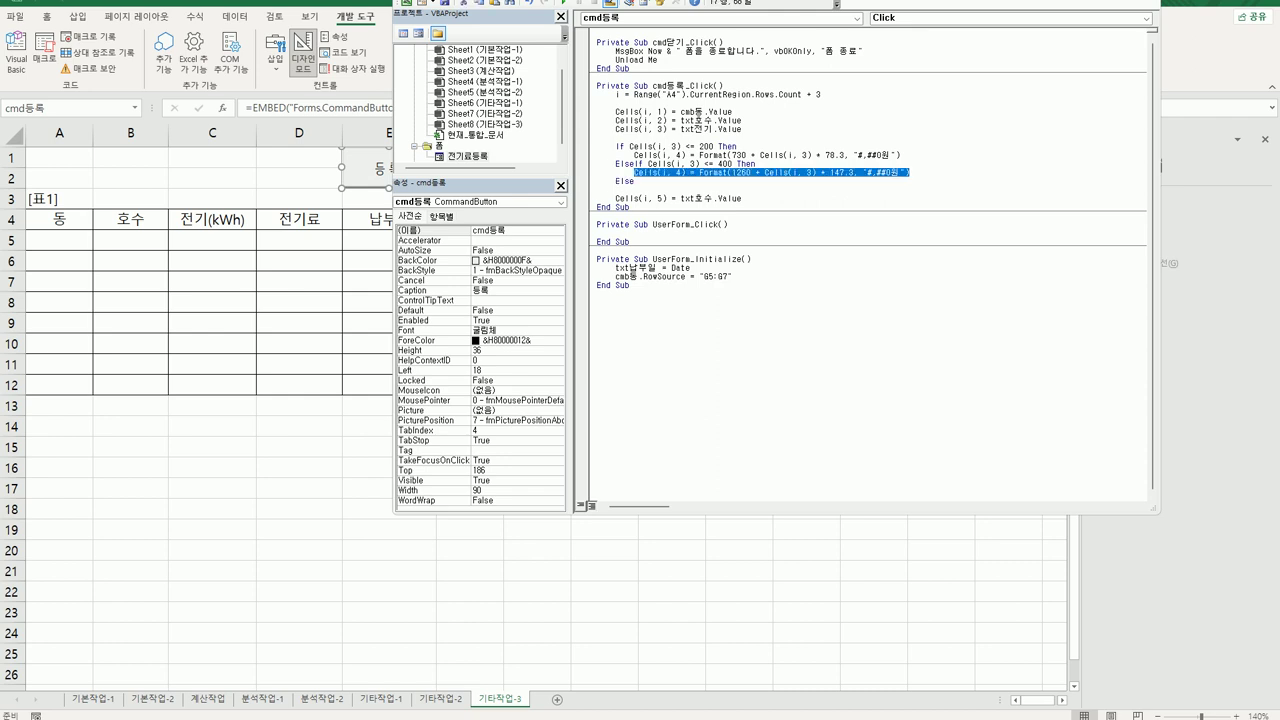
key("Down")
key("Down")
key("ctrl+v")
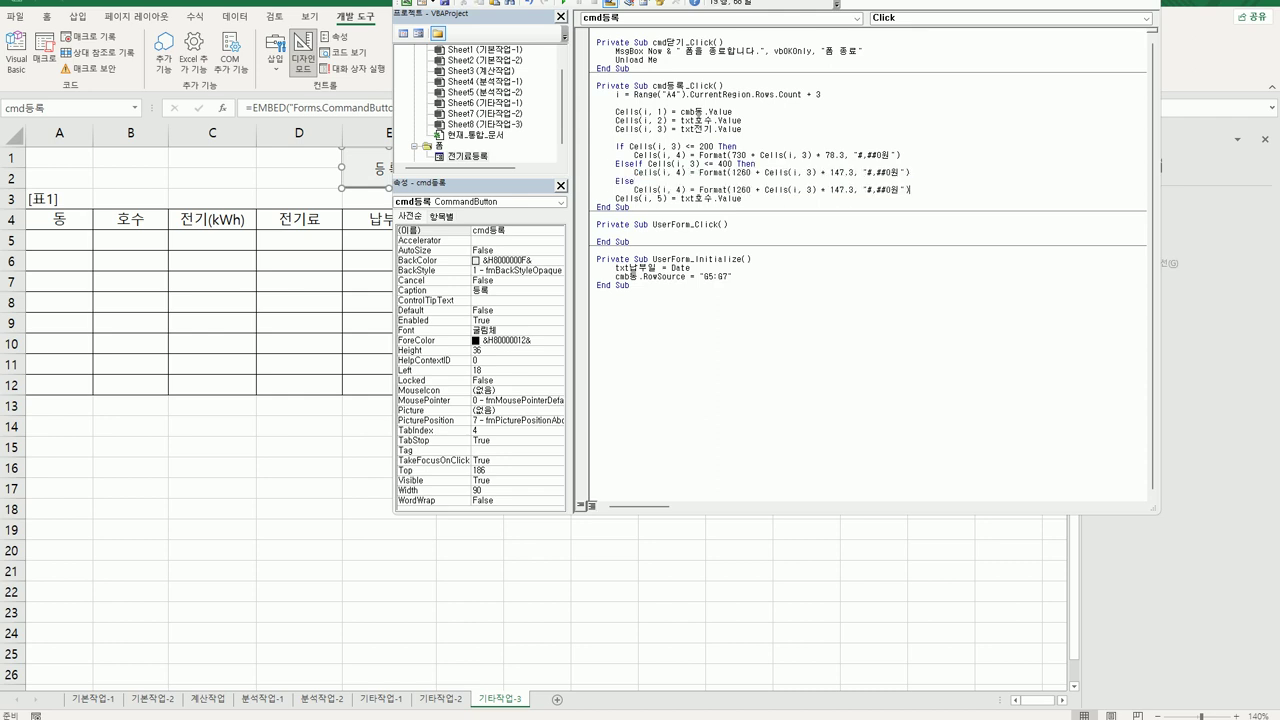
key("Return")
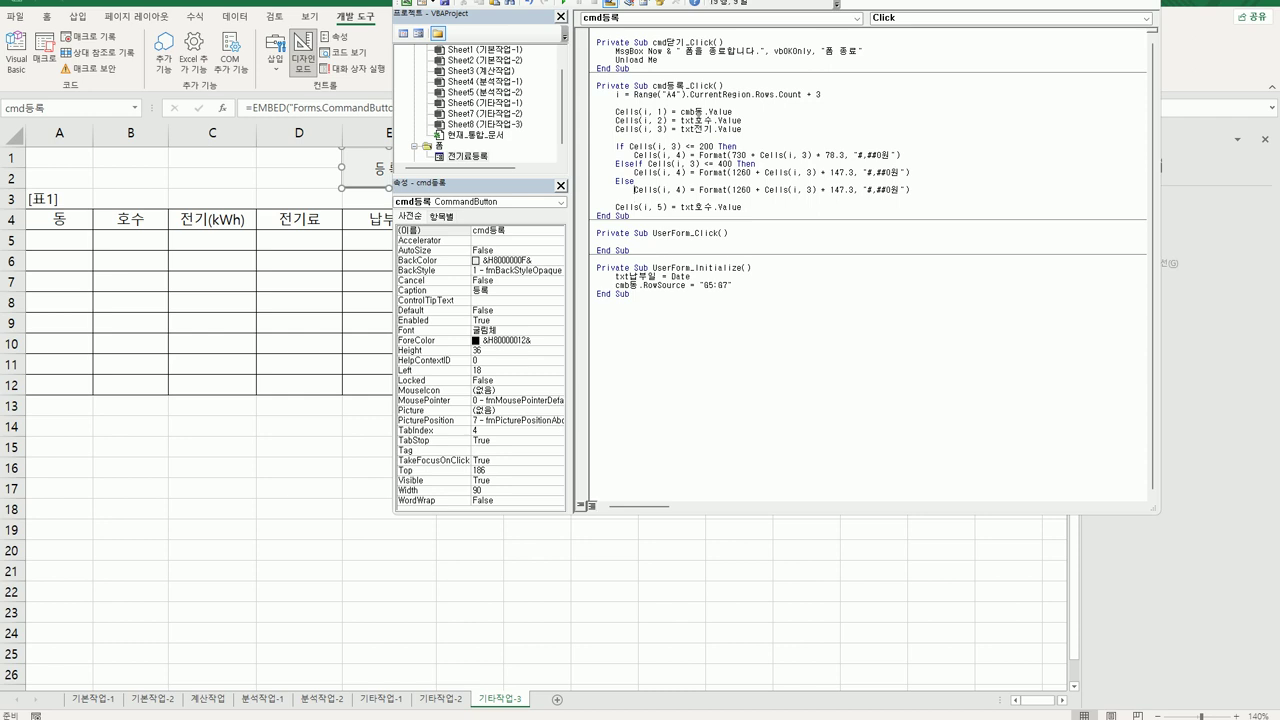
Step: Set the base charge to 6060 and the rate to 215.6 in the Else branch's Format expression
double_click(742, 190)
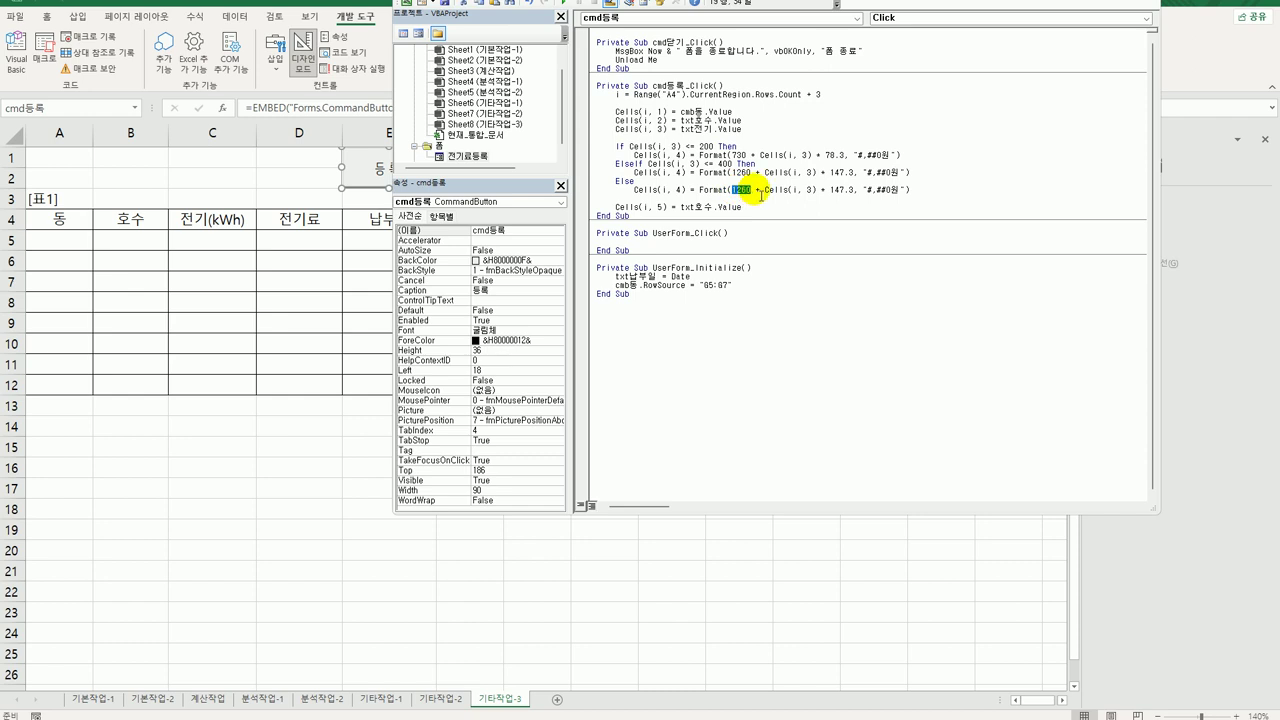
type("6060")
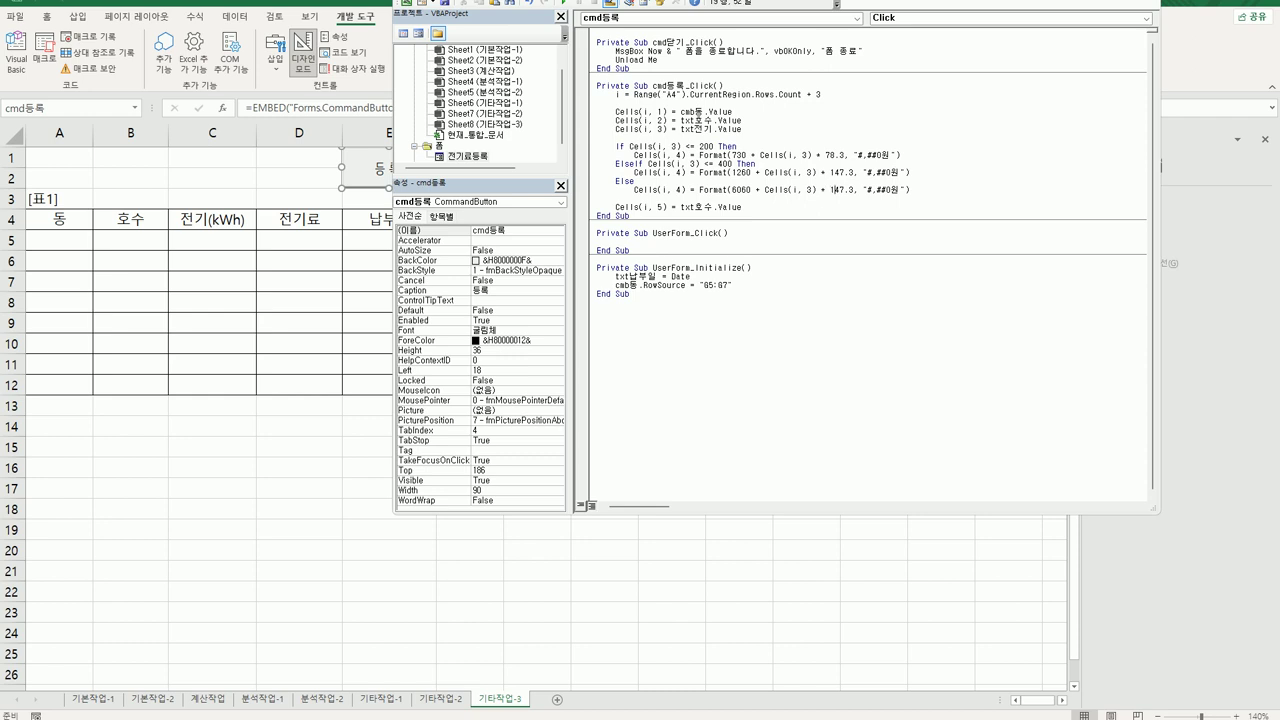
type("215.6")
key("Delete")
key("Delete")
key("Delete")
key("Delete")
key("Delete")
key("Return")
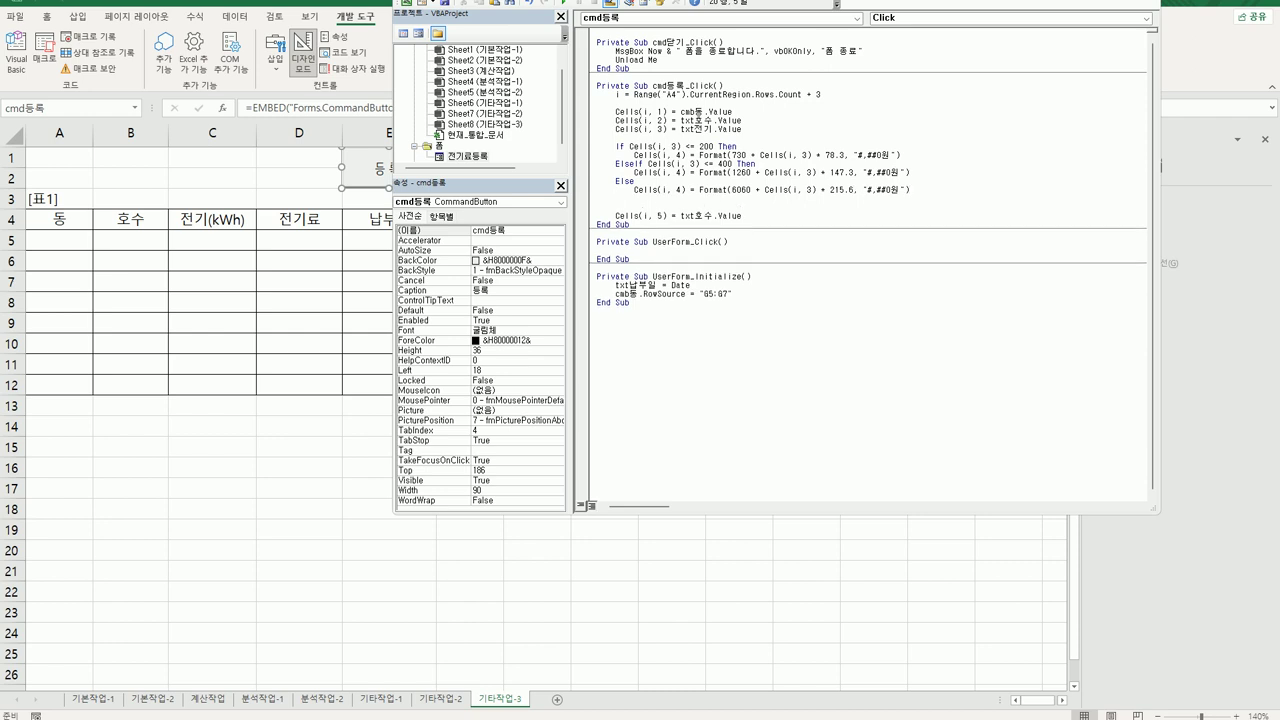
Step: Close the conditional block with End If and change the Cells(i, 5) source control to txt납부일
type("end if")
key("Down")
left_click(742, 216)
key("Delete")
type("납부일")
key("Delete")
key("Down")
Step: Switch to the Excel worksheet, turn off design mode and open the 전기료등록 form from the sheet's 등록 control
key("alt+F11")
left_click(782, 318)
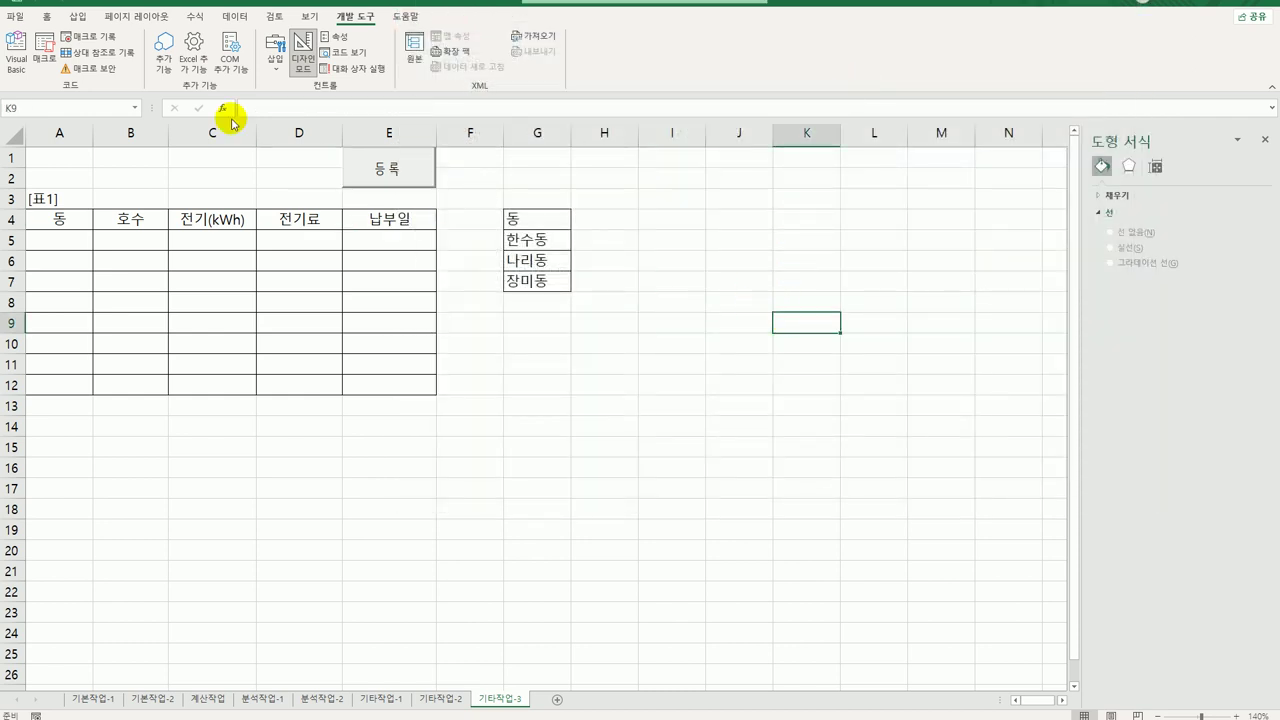
left_click(298, 68)
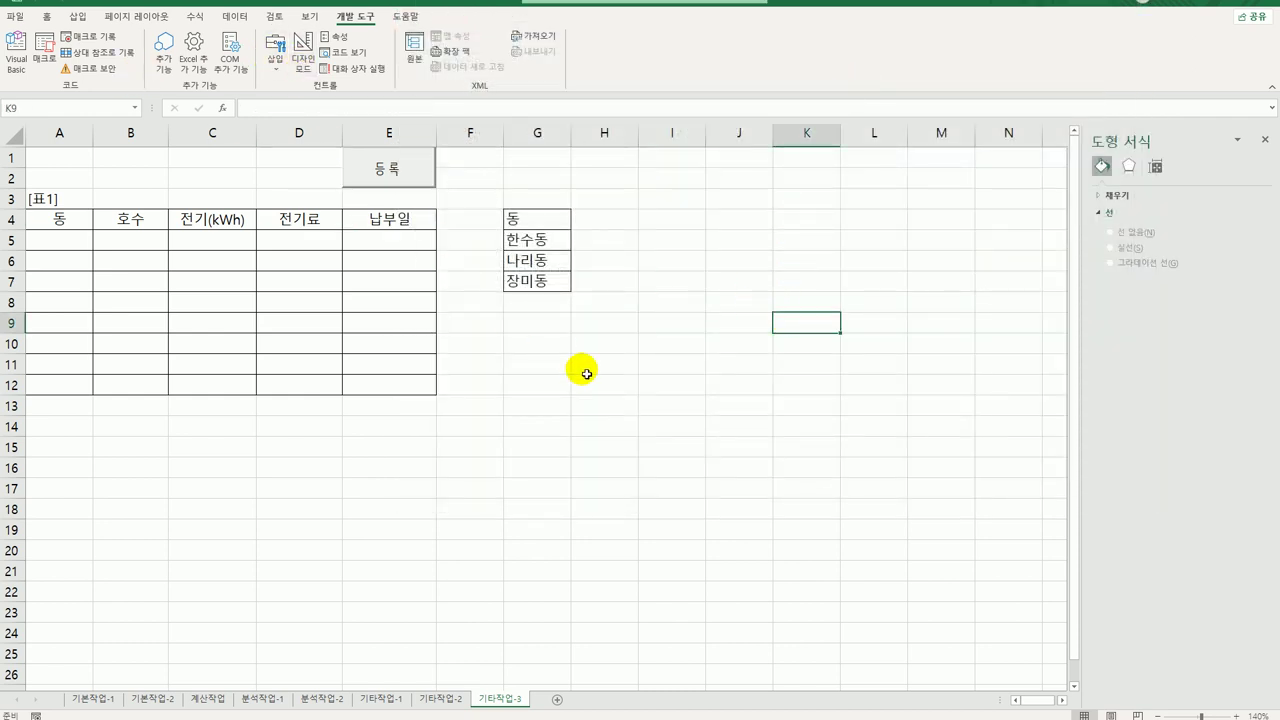
left_click(392, 172)
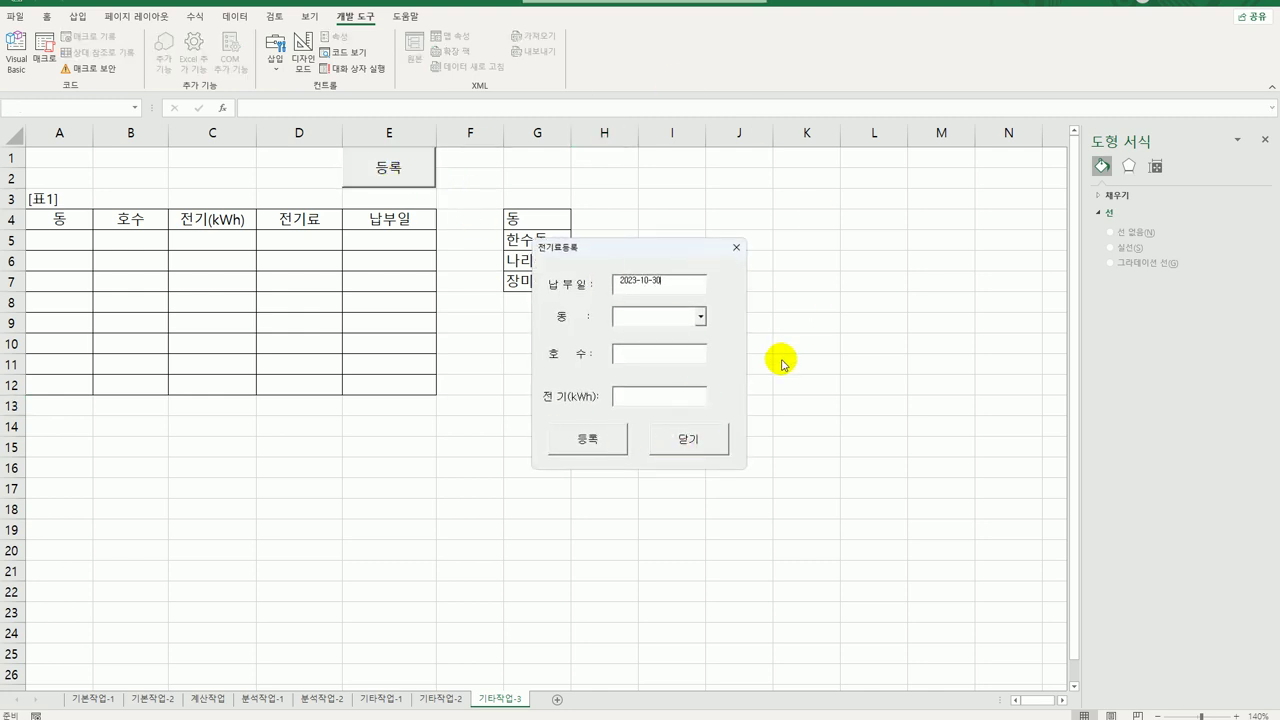
Step: Register an entry through the form with 동 나리동, 호수 302 and 전기(kWh) 350
left_click(701, 316)
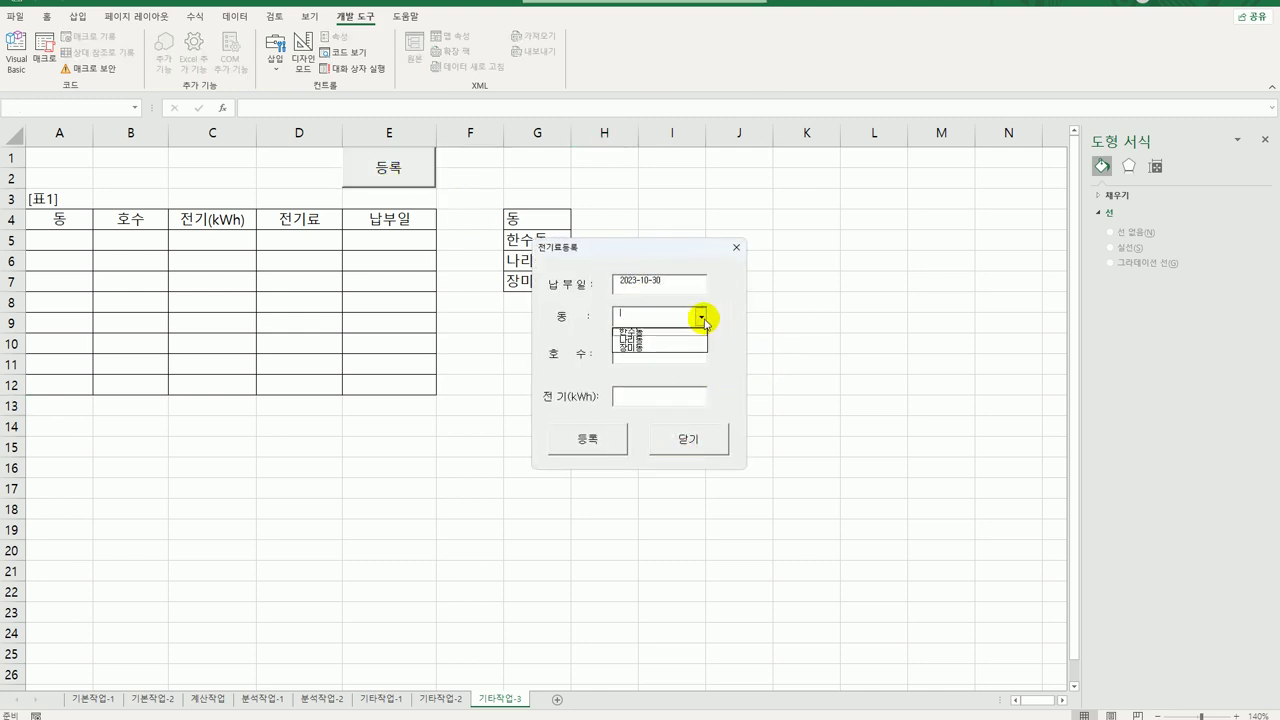
left_click(651, 251)
left_click_drag(651, 251, 698, 211)
left_click(745, 265)
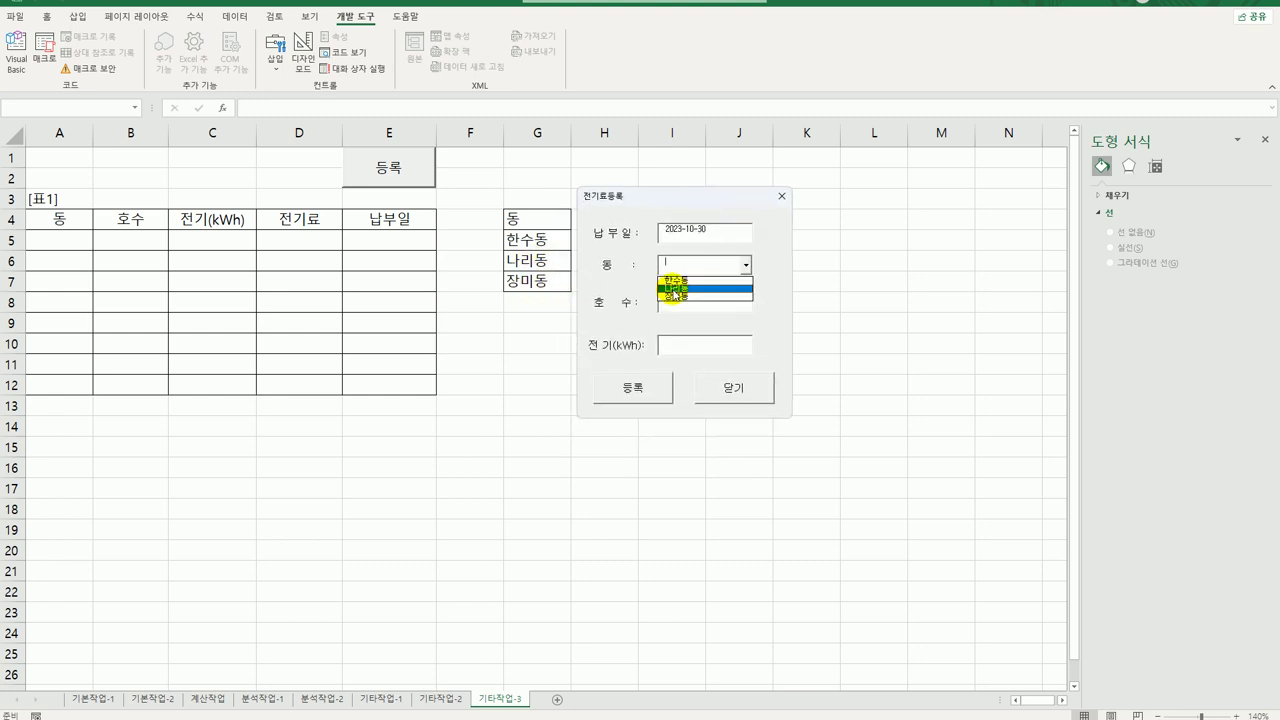
left_click(675, 289)
left_click(686, 311)
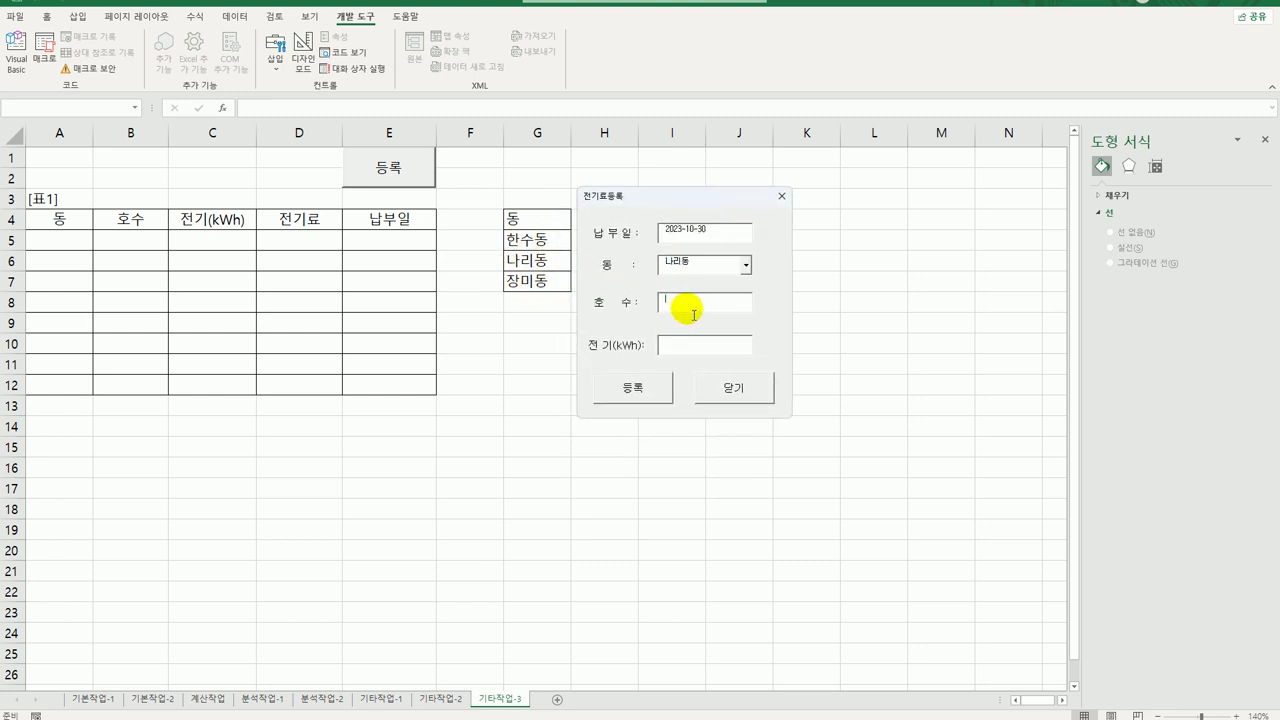
type("30")
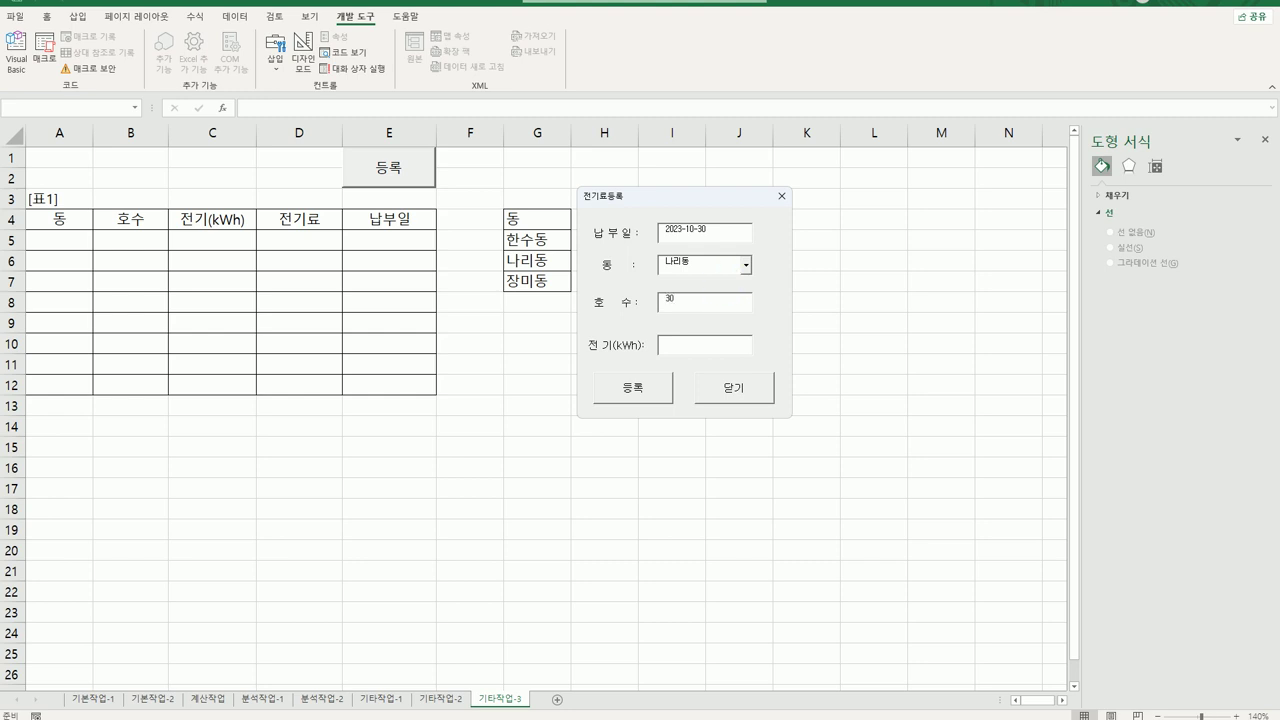
type("2")
left_click(673, 346)
type("350")
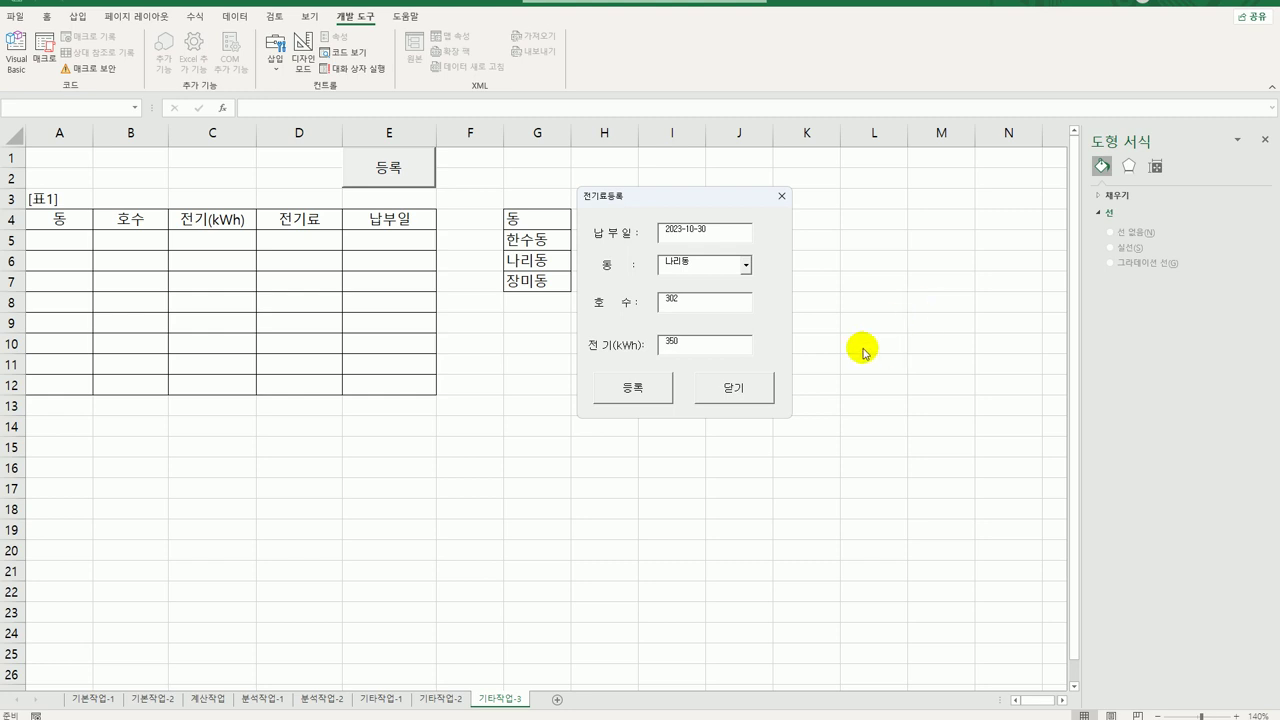
left_click(613, 391)
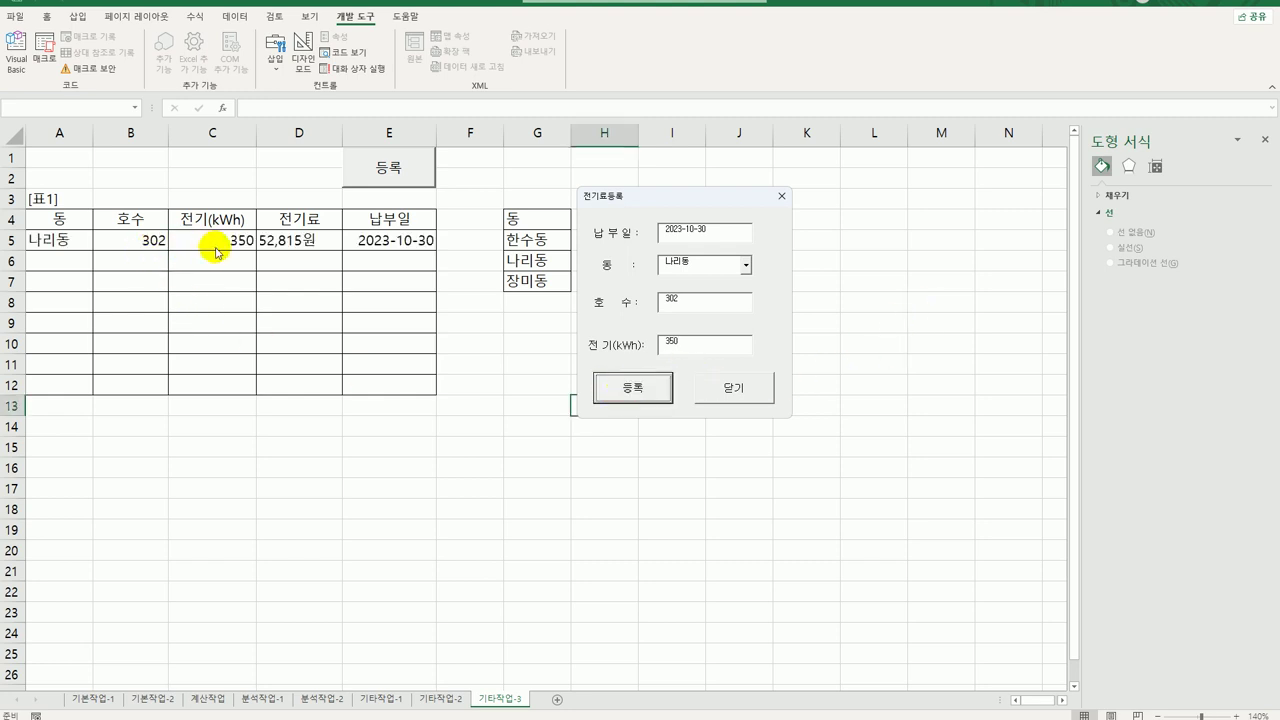
Step: Close the 전기료등록 form and acknowledge the 폼 종료 message
left_click(760, 392)
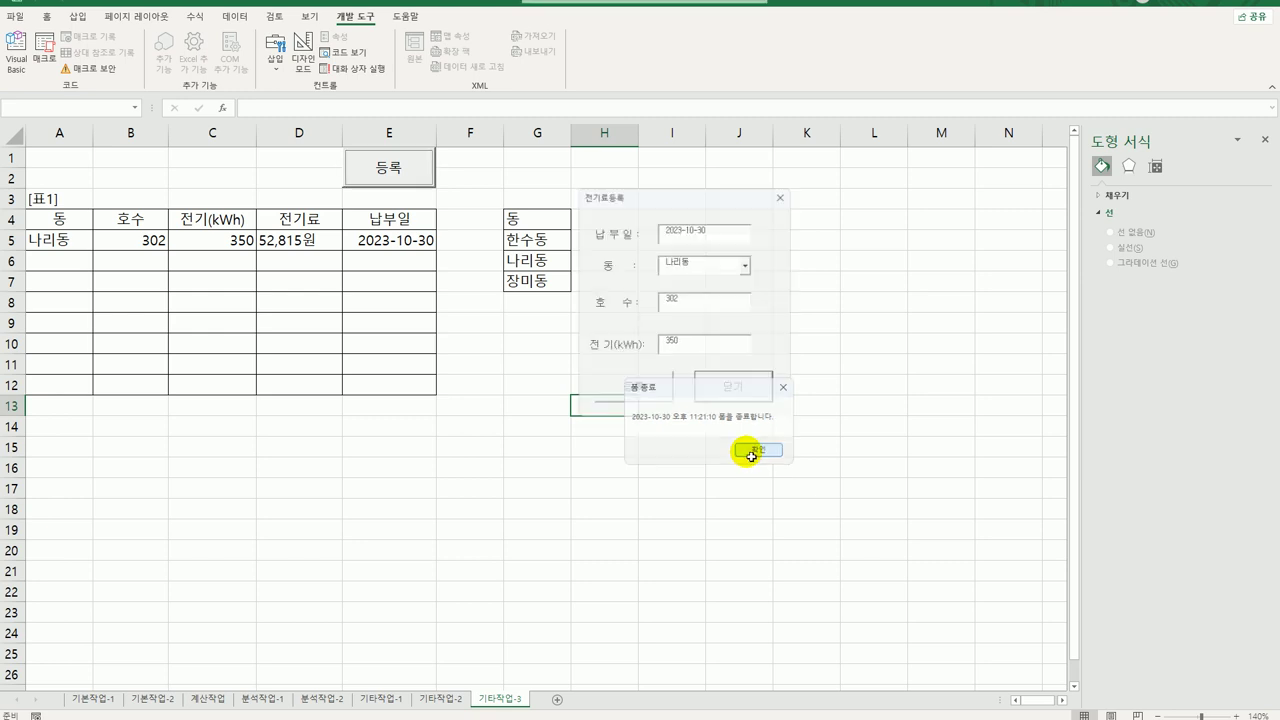
left_click(757, 451)
left_click(738, 410)
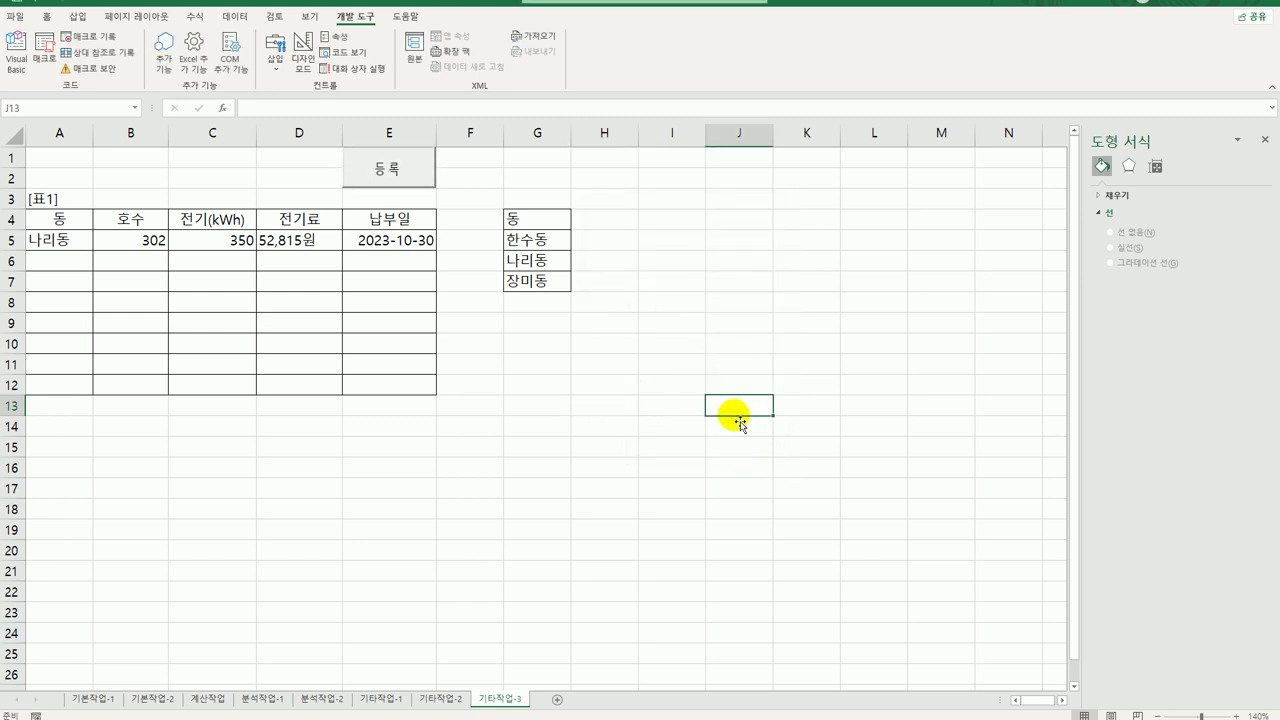